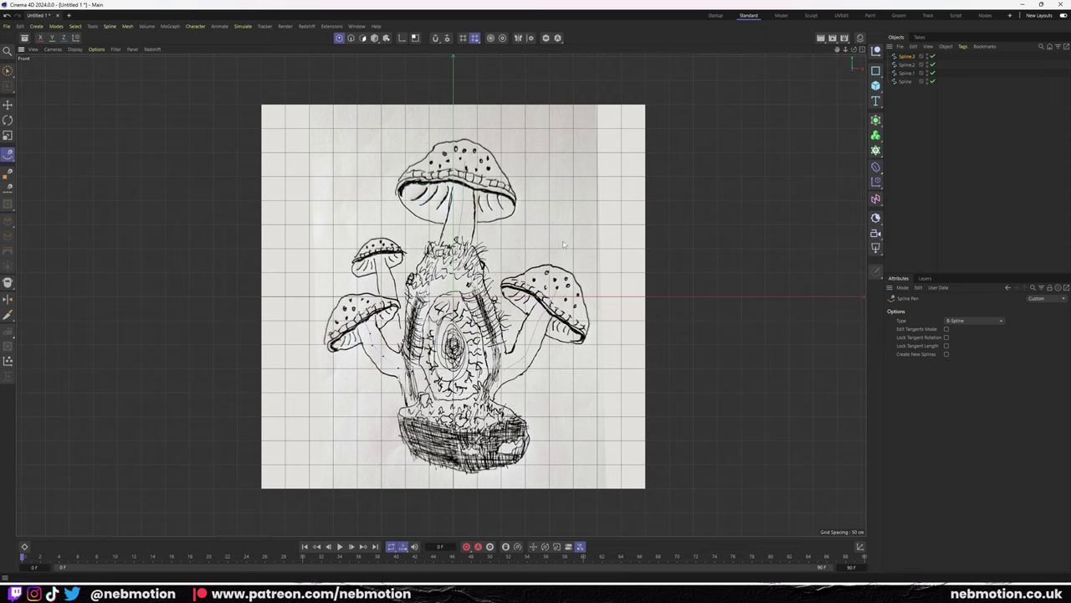
# Wrap the four trunk splines in one Volume Builder with SDF Smooth and Dilate layers, inside a Volume Mesher.
pyautogui.keyDown('shift'); pyautogui.click(908, 69); pyautogui.keyUp('shift')
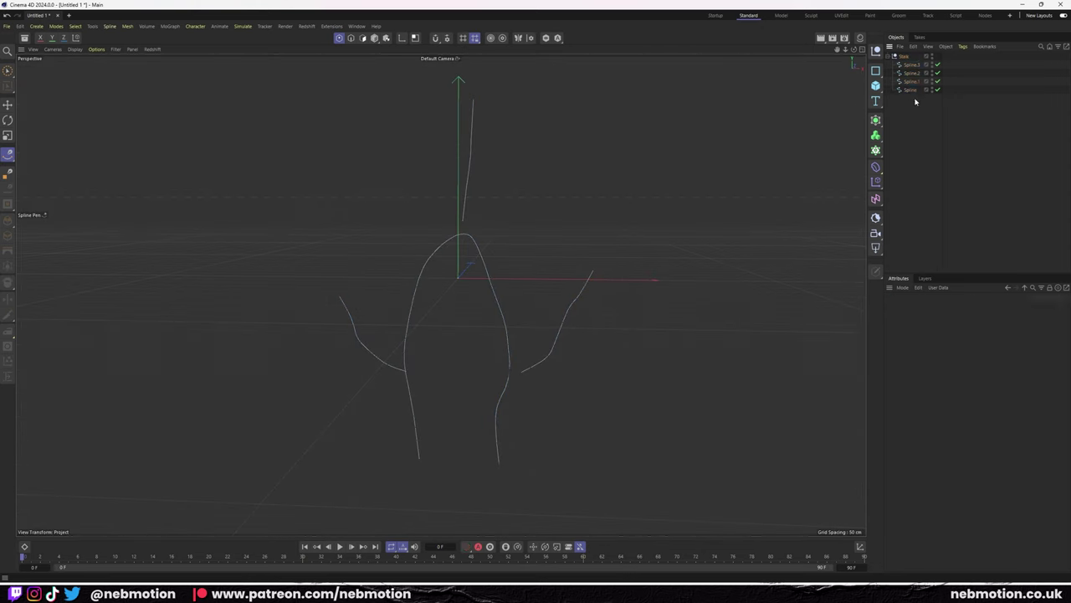
pyautogui.write('volume')
pyautogui.click(985, 191)
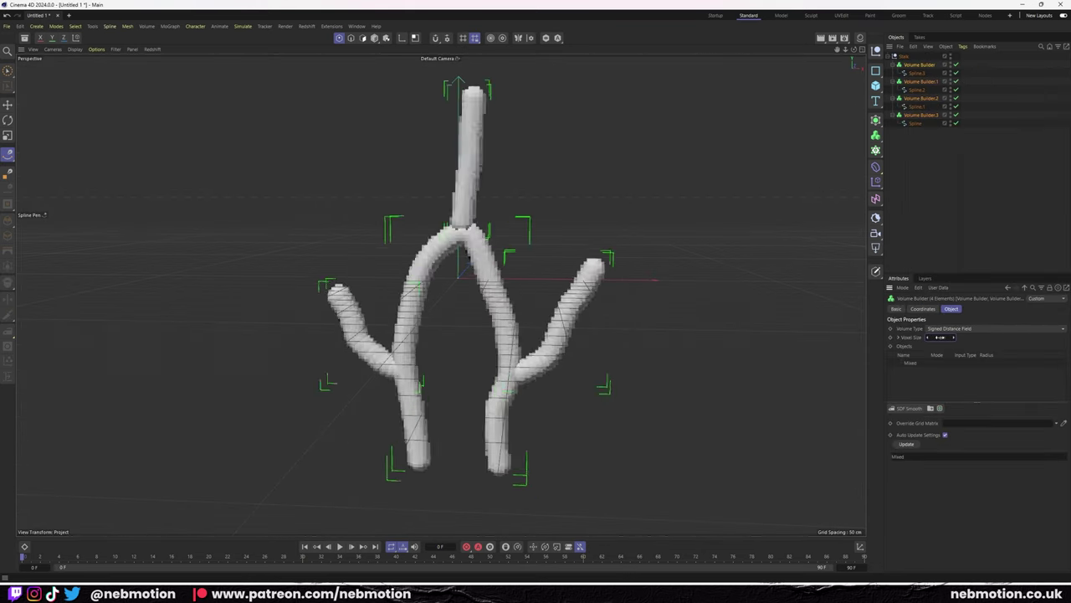
pyautogui.click(931, 409)
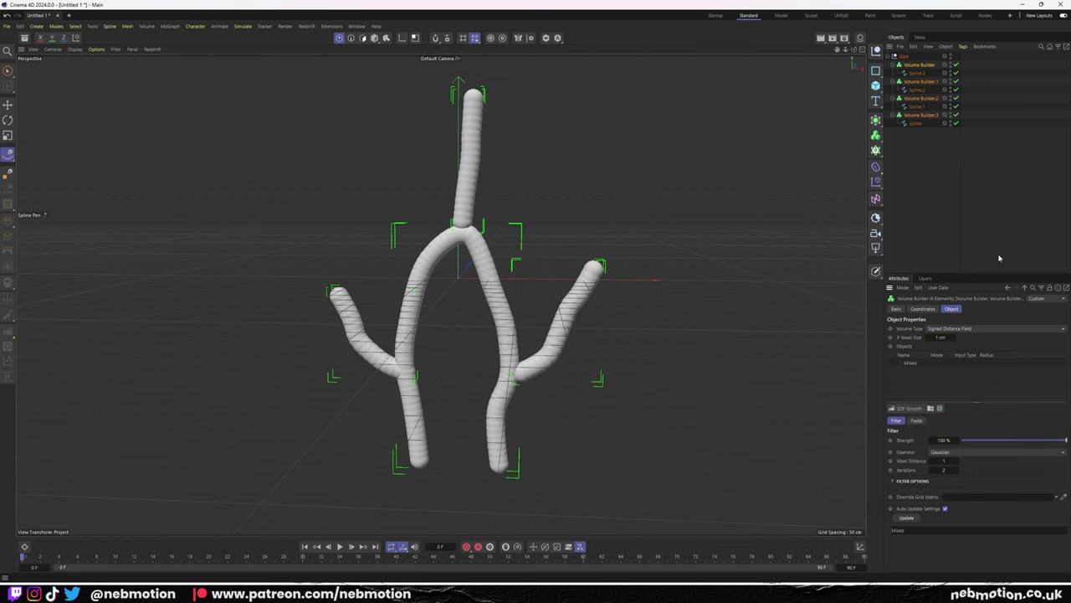
pyautogui.hotkey('ctrl', 'z')
pyautogui.hotkey('ctrl', 'z')
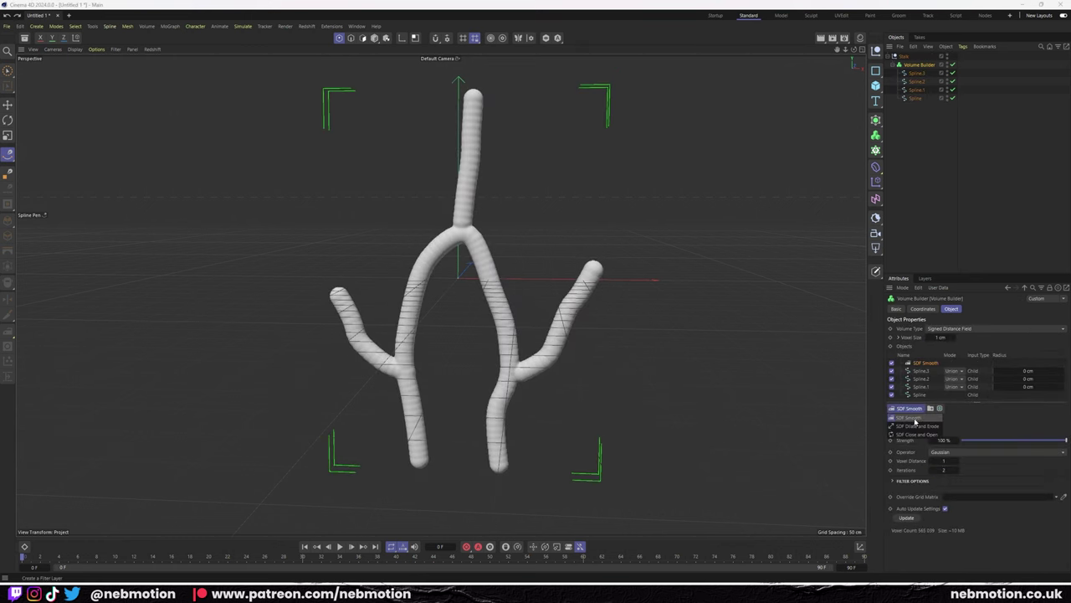
pyautogui.click(918, 426)
pyautogui.write('vol')
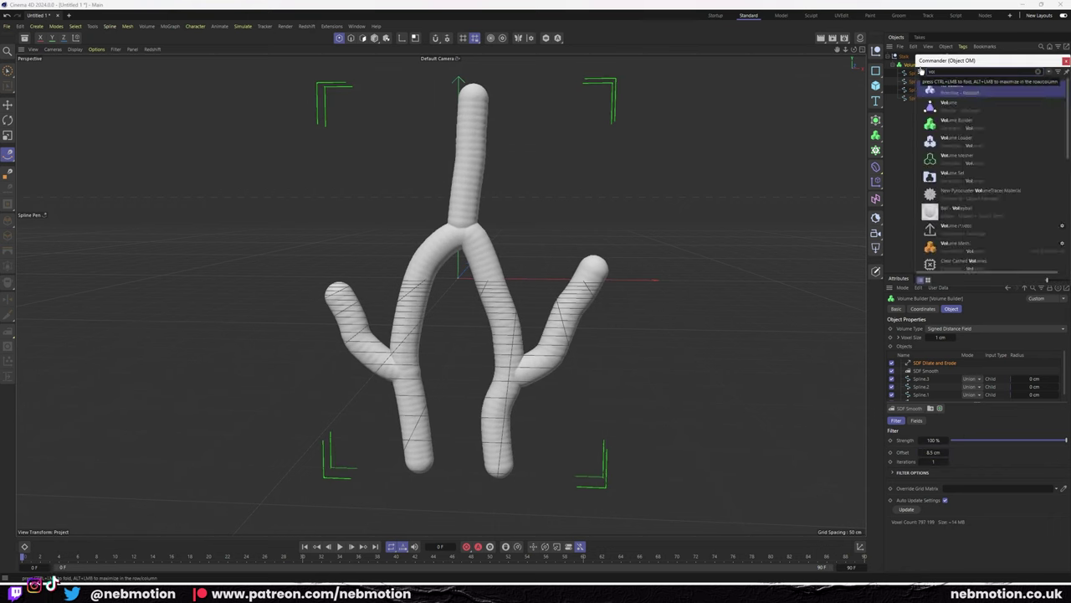
pyautogui.keyDown('alt'); pyautogui.click(937, 101); pyautogui.keyUp('alt')
# Raise the voxel range threshold to 42%, make the mesh editable, and add a Remesh.
pyautogui.moveTo(1009, 330); pyautogui.dragTo(1017, 330)
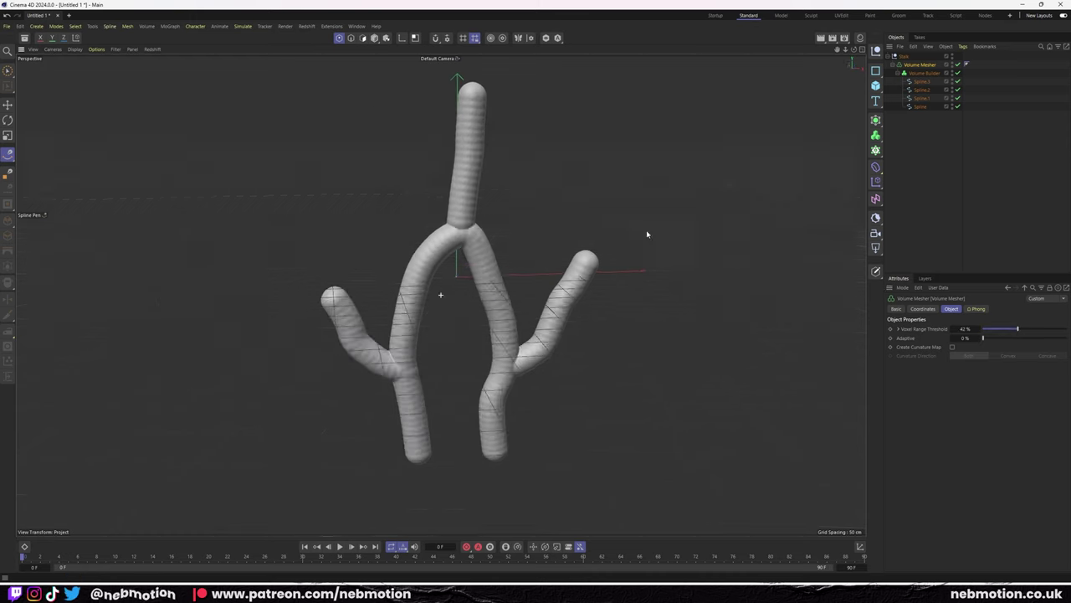
pyautogui.scroll(3, 464, 256)
pyautogui.scroll(-3, 464, 256)
pyautogui.press('c')
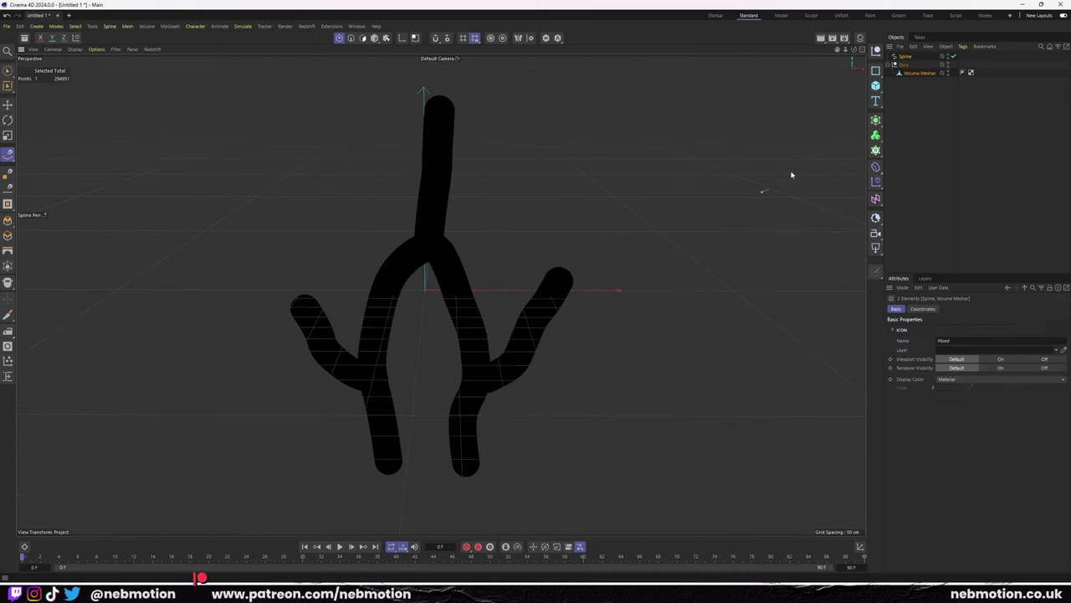
pyautogui.scroll(2, 586, 151)
pyautogui.hotkey('shift', 'c')
pyautogui.write('remesh')
pyautogui.press('Return')
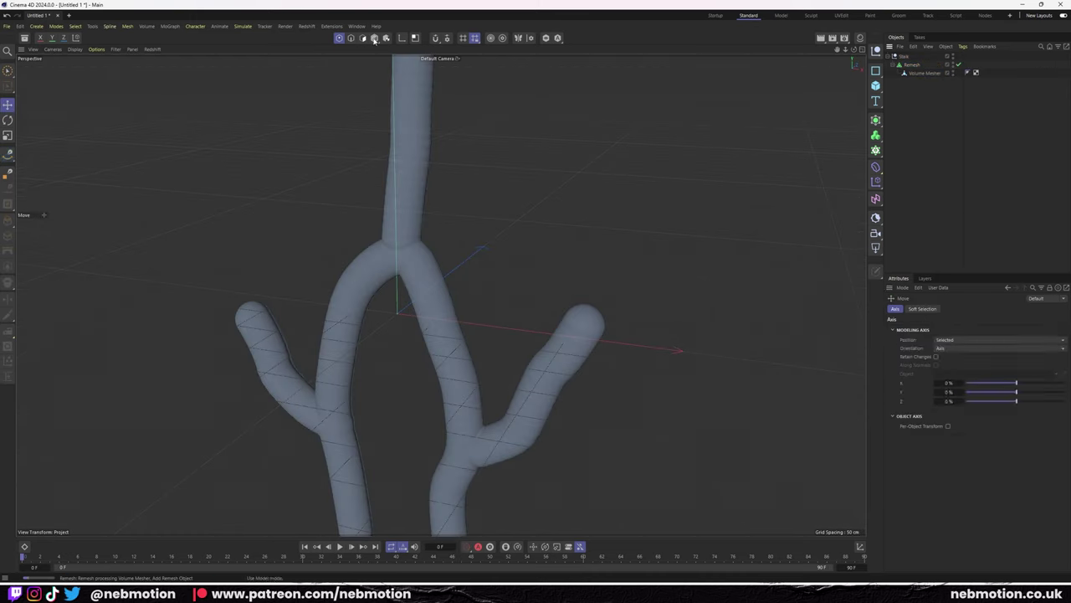
# Switch the Remesh to ZRemesher and add a Subdivision Surface over the trunk.
pyautogui.middleClick(363, 165)
pyautogui.middleClick(364, 165)
pyautogui.click(1036, 328)
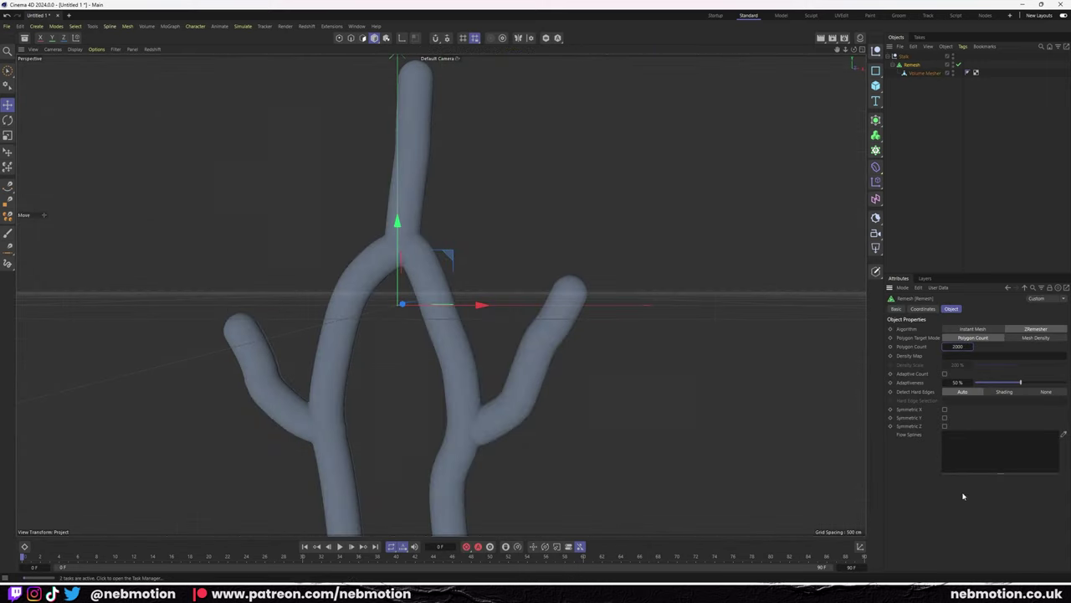
pyautogui.keyDown('alt'); pyautogui.click(876, 86); pyautogui.keyUp('alt')
pyautogui.middleClick(509, 196)
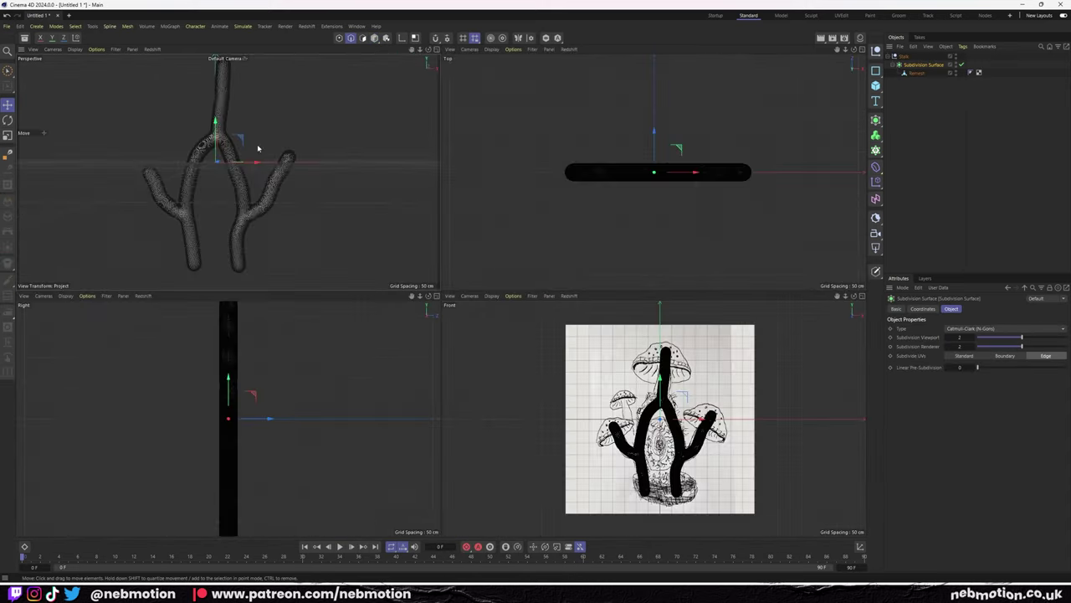
pyautogui.scroll(3, 257, 149)
# Select the left and right branch edge rings and scale the trunk's upper fork outward.
pyautogui.click(916, 73)
pyautogui.hotkey('ctrl', 'a')
pyautogui.scroll(2, 661, 393)
pyautogui.press('t')
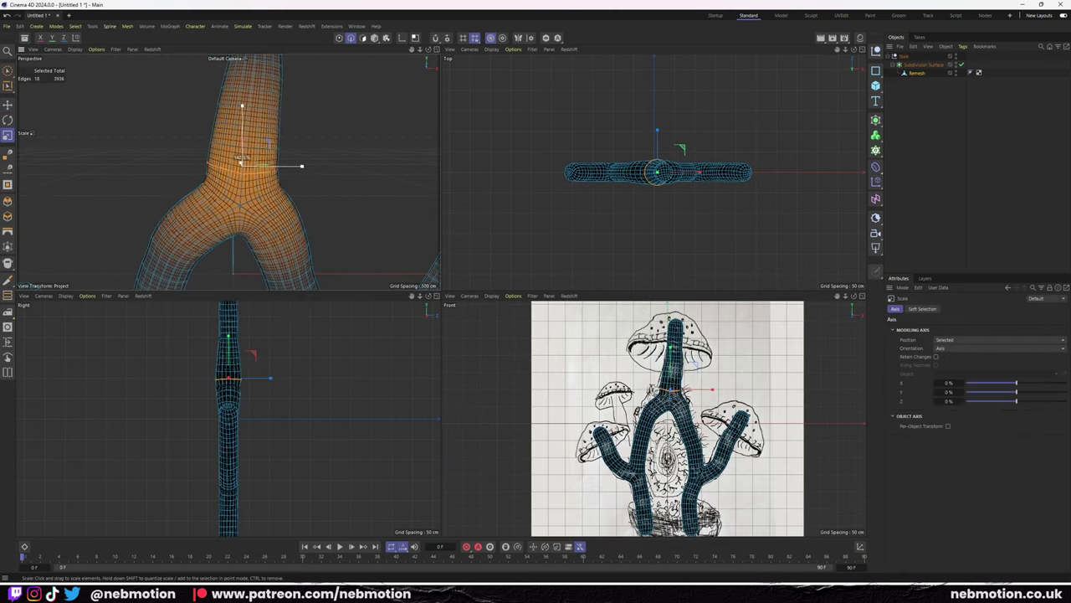
pyautogui.keyDown('alt'); pyautogui.moveTo(241, 159); pyautogui.dragTo(342, 184); pyautogui.keyUp('alt')
pyautogui.click(388, 212)
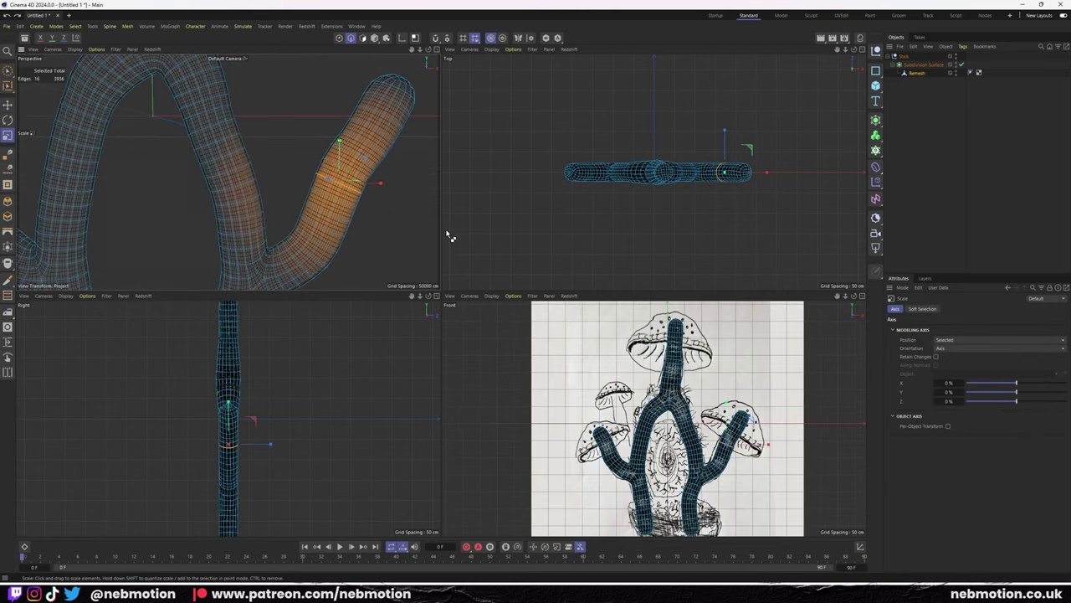
pyautogui.moveTo(414, 206)
pyautogui.keyDown('alt'); pyautogui.mouseDown()
pyautogui.moveTo(138, 191)
pyautogui.moveTo(303, 237)
pyautogui.moveTo(251, 167)
pyautogui.mouseUp(); pyautogui.keyUp('alt')
pyautogui.click(159, 224)
pyautogui.click(318, 118)
pyautogui.moveTo(430, 108)
pyautogui.mouseDown()
pyautogui.moveTo(390, 137)
pyautogui.moveTo(338, 152)
pyautogui.mouseUp()
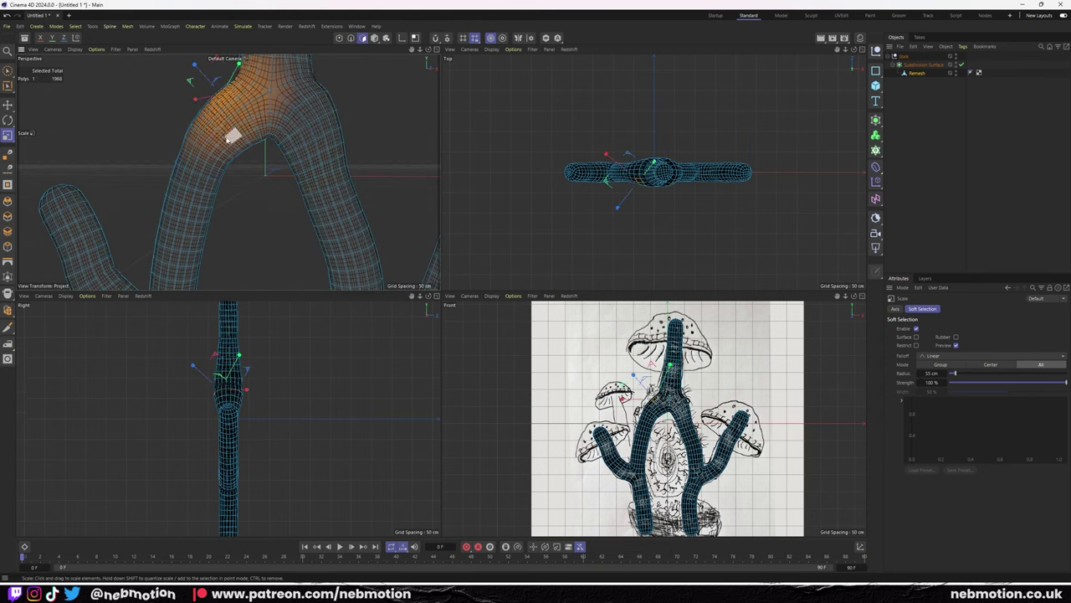
# Select the polygons at the trunk's fork and scale them.
pyautogui.click(364, 38)
pyautogui.scroll(-5, 271, 165)
pyautogui.middleClick(393, 153)
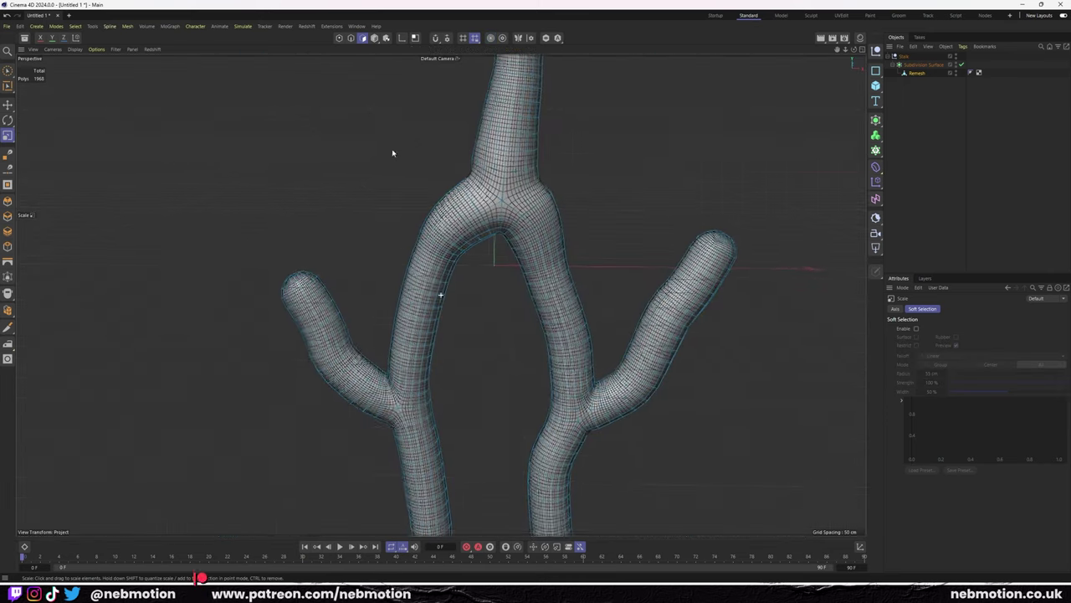
pyautogui.keyDown('alt'); pyautogui.moveTo(392, 153); pyautogui.dragTo(392, 72); pyautogui.keyUp('alt')
pyautogui.click(491, 184)
pyautogui.keyDown('alt'); pyautogui.moveTo(351, 150); pyautogui.dragTo(435, 163); pyautogui.keyUp('alt')
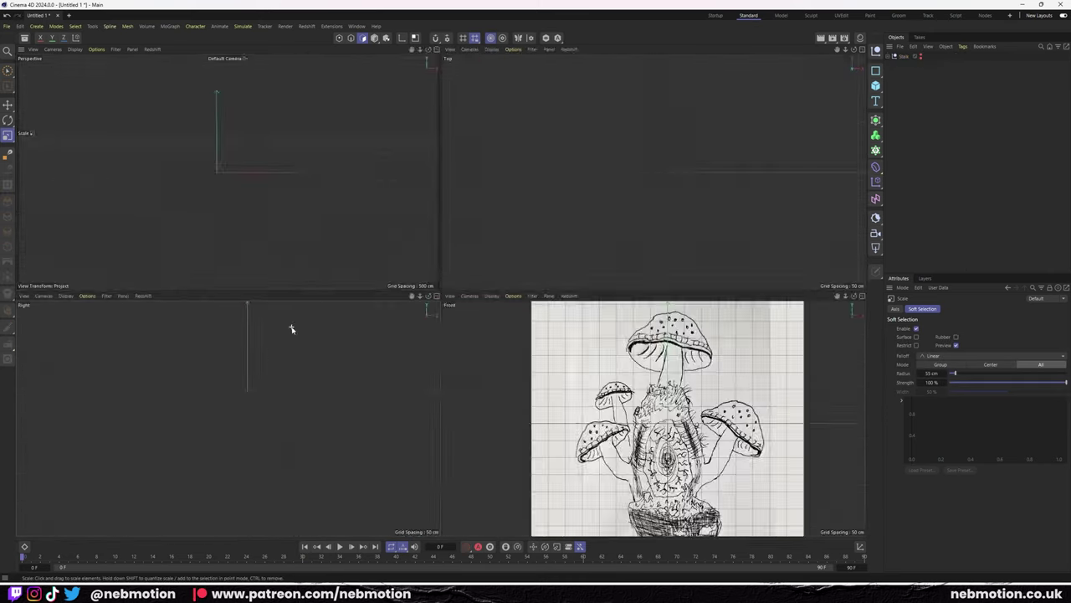
# Draw the mushroom cap's profile spline in the side view, with its top point on the axis.
pyautogui.middleClick(291, 328)
pyautogui.click(9, 156)
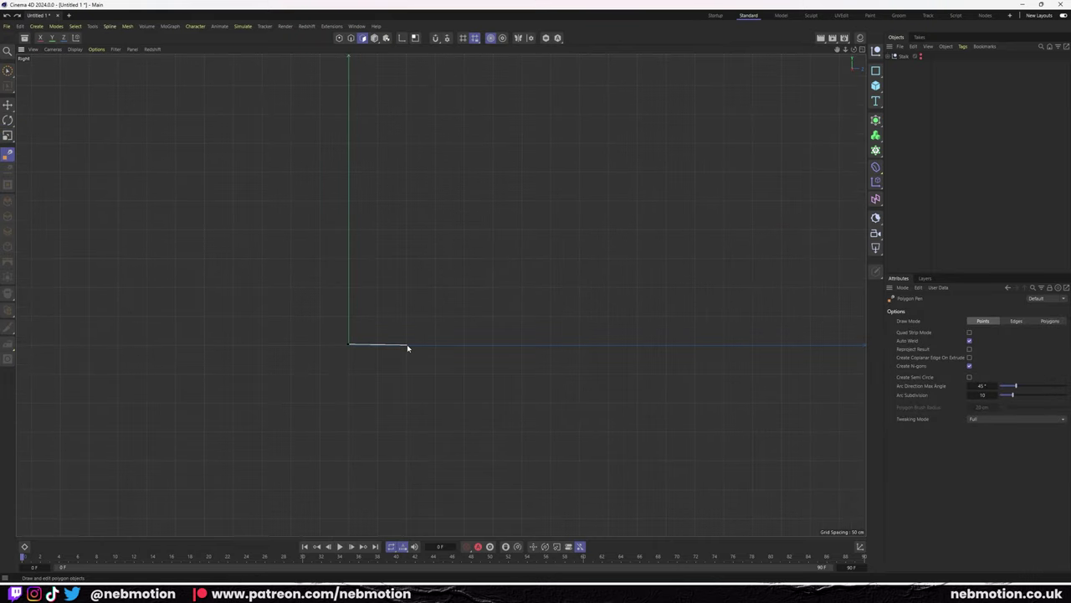
pyautogui.click(9, 185)
pyautogui.click(350, 343)
pyautogui.click(491, 350)
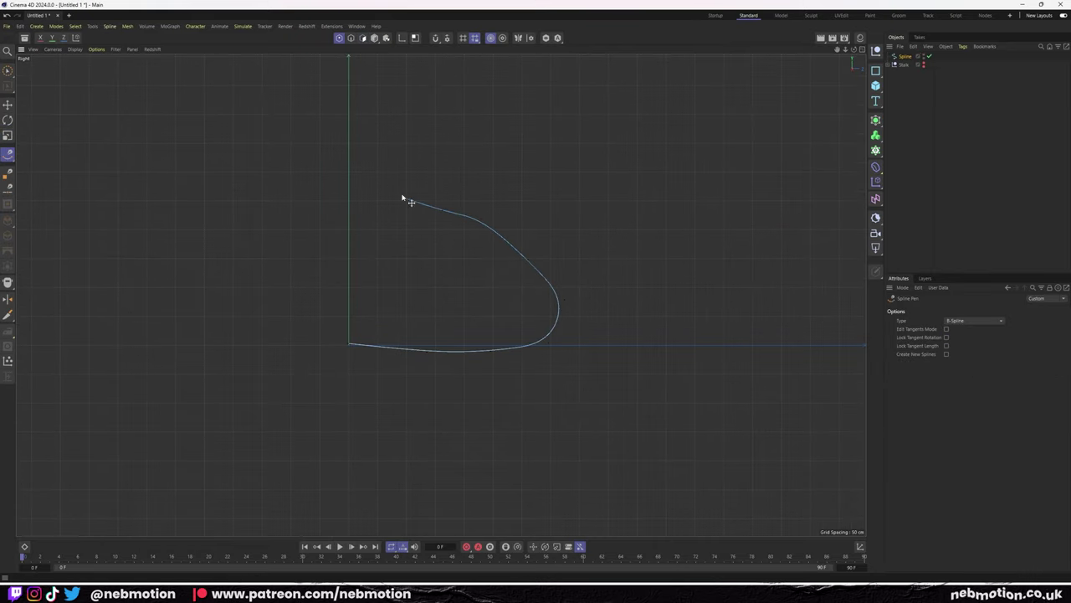
pyautogui.press('e')
pyautogui.click(428, 197)
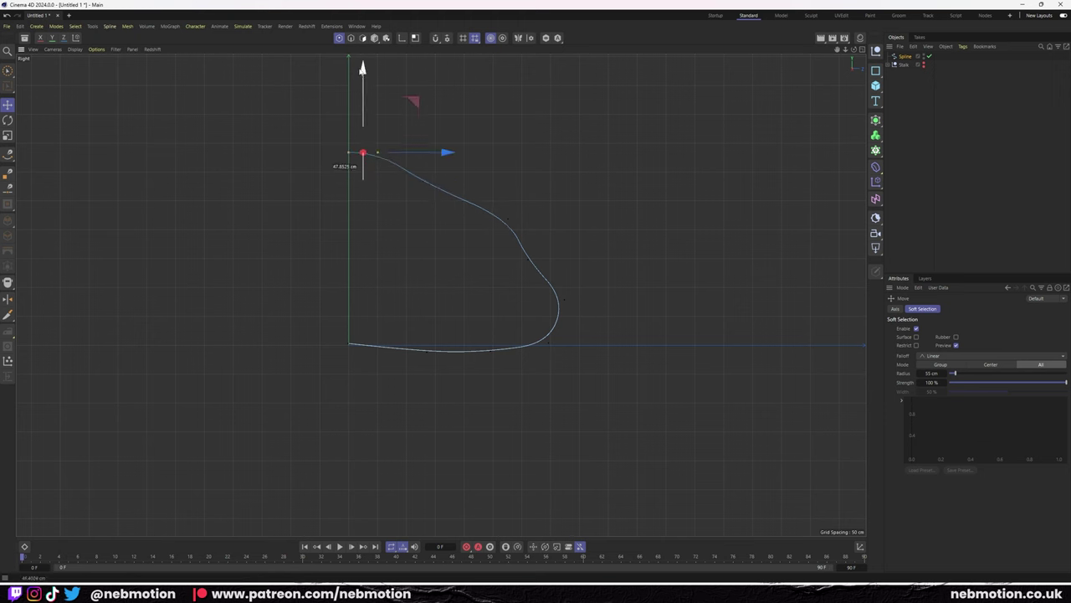
pyautogui.click(348, 343)
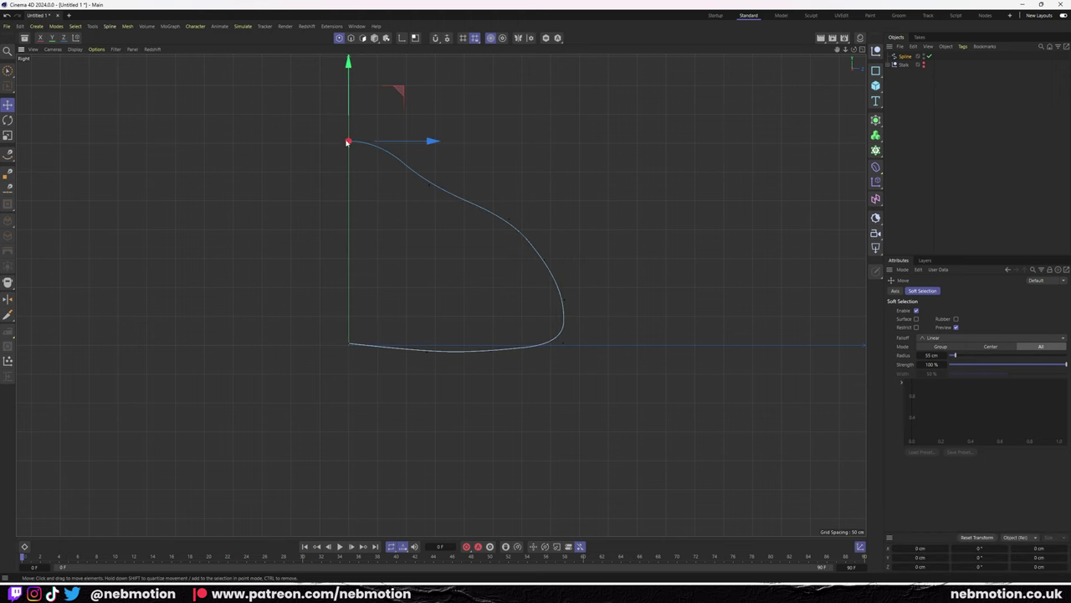
# Lathe the profile into a domed cap and make it editable polygons.
pyautogui.press('F1')
pyautogui.click(904, 57)
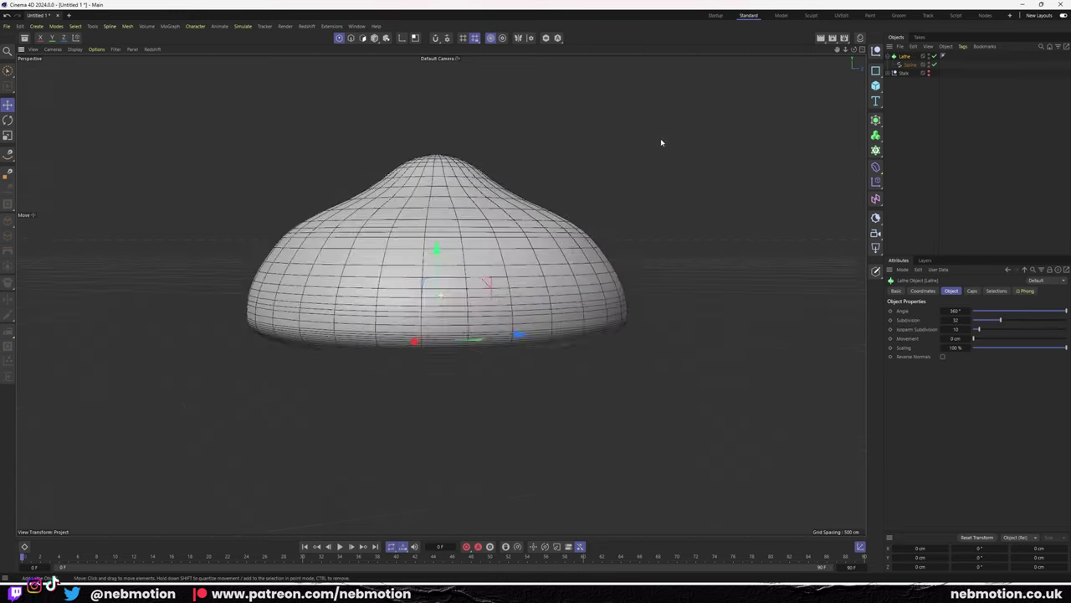
pyautogui.moveTo(660, 138); pyautogui.dragTo(186, 132, button='middle')
pyautogui.press('c')
pyautogui.click(362, 38)
pyautogui.keyDown('alt'); pyautogui.moveTo(437, 325); pyautogui.dragTo(627, 139); pyautogui.keyUp('alt')
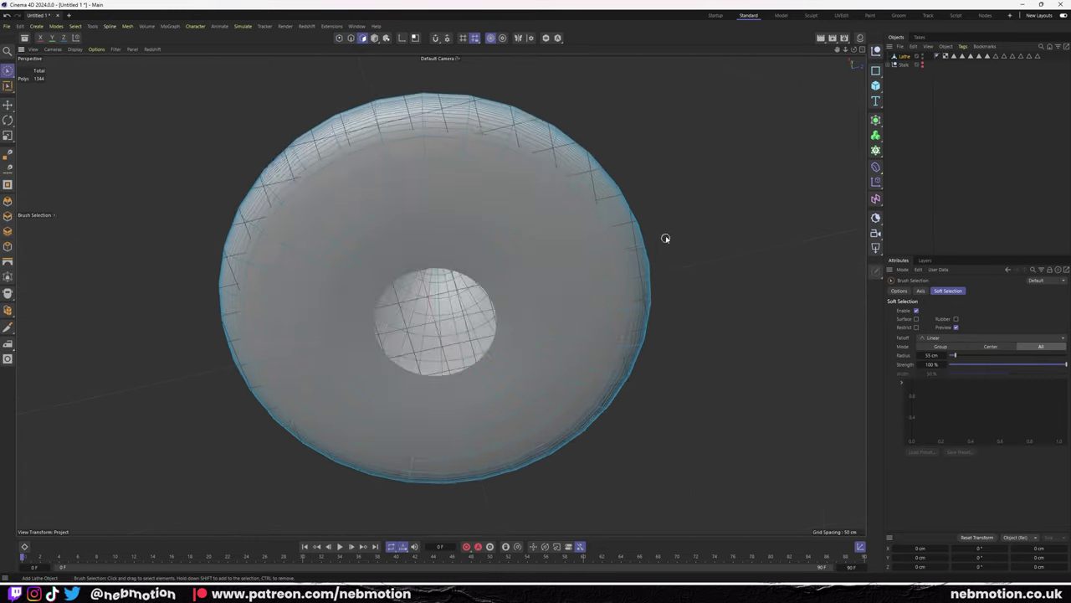
# Add a Sphere through the Commander, make it editable and nudge it sideways.
pyautogui.hotkey('shift', 'c')
pyautogui.write('lathe')
pyautogui.press('Return')
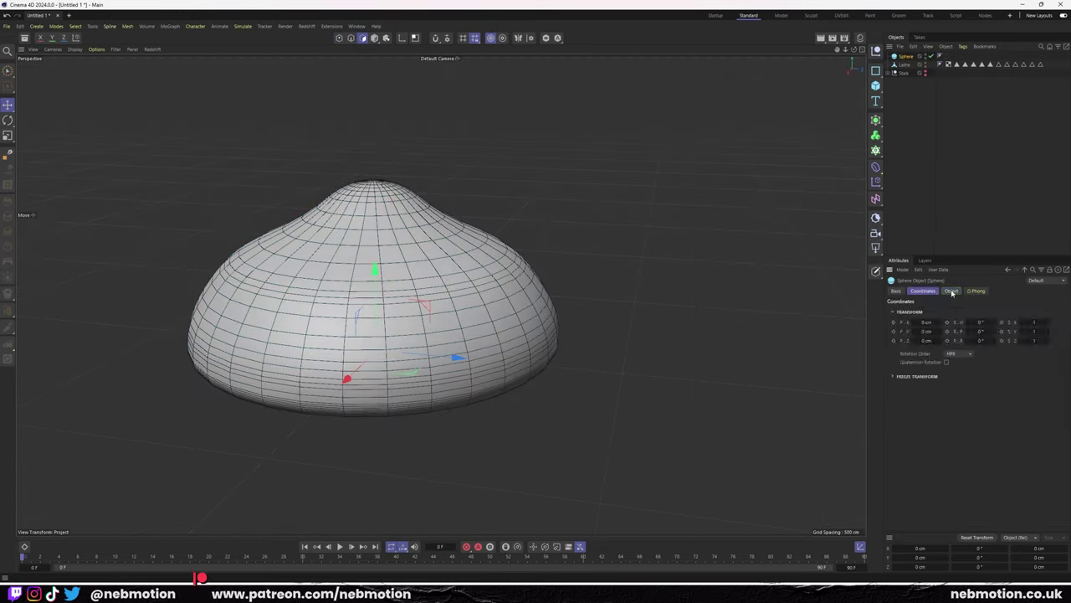
pyautogui.press('c')
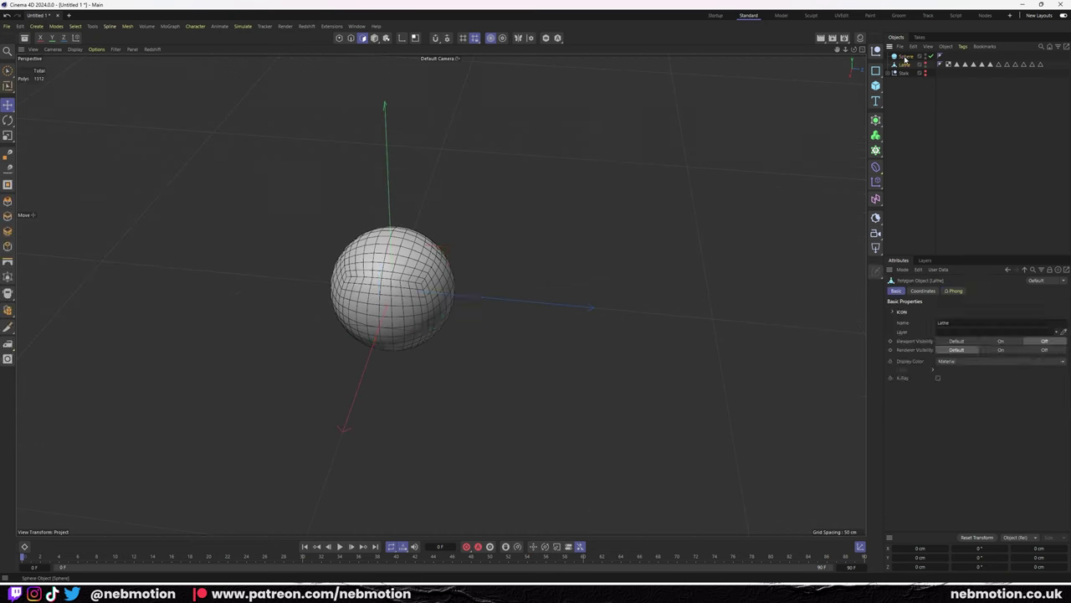
pyautogui.moveTo(537, 282); pyautogui.dragTo(570, 283)
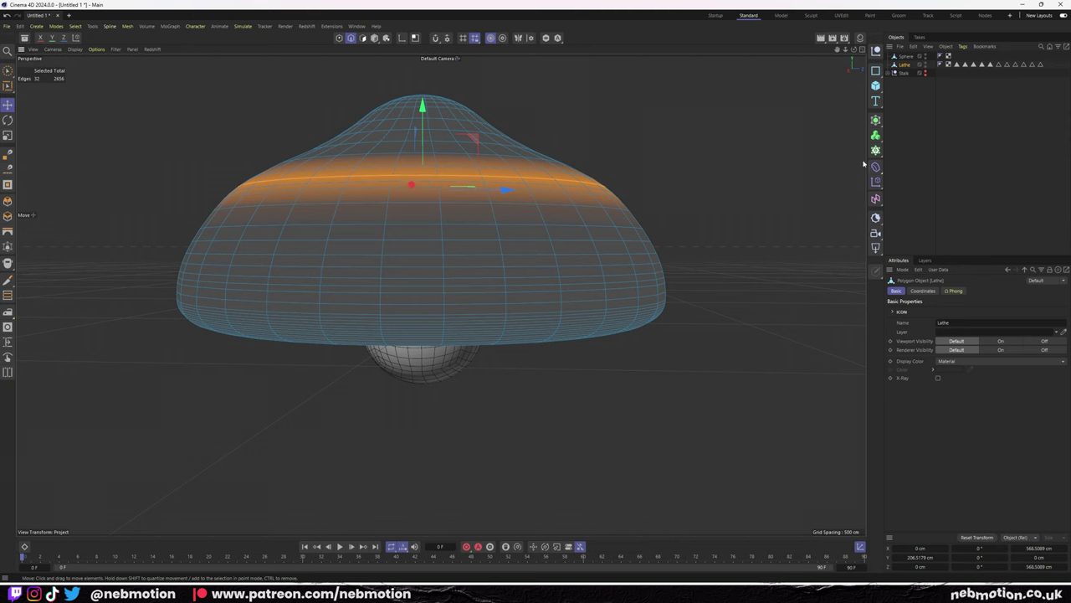
# Select the sphere's equator edge loop using Loop Selection.
pyautogui.click(906, 56)
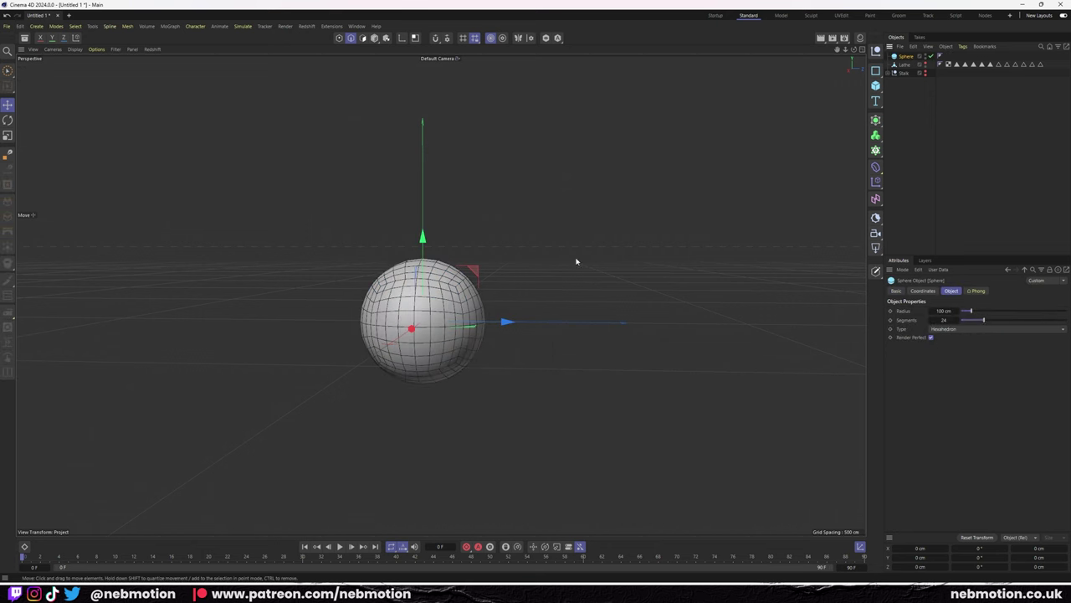
pyautogui.doubleClick(468, 324)
pyautogui.click(75, 26)
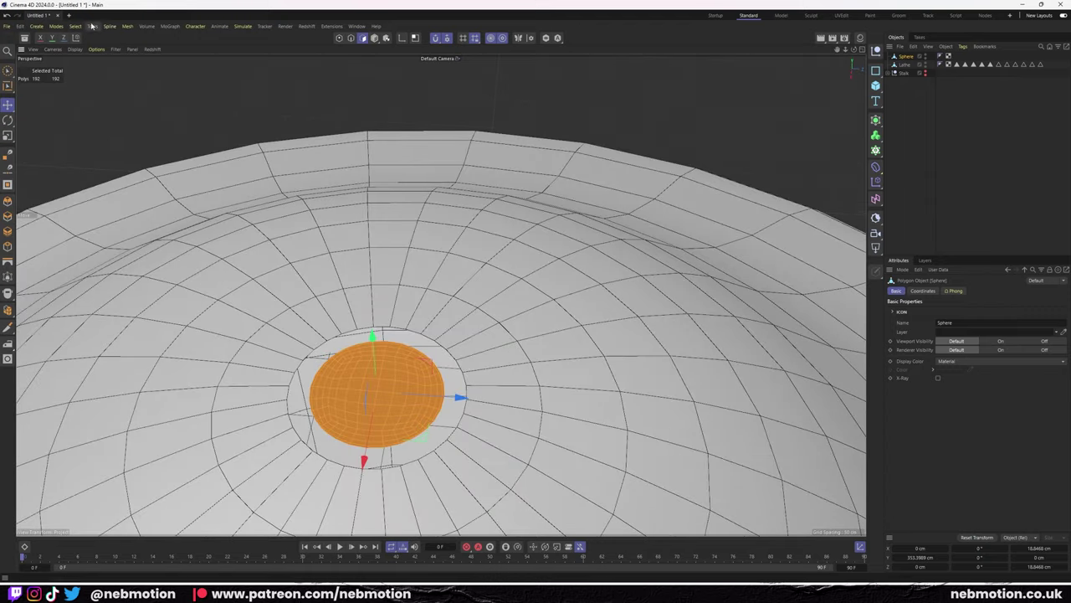
pyautogui.click(92, 26)
pyautogui.click(105, 92)
pyautogui.scroll(5, 148, 218)
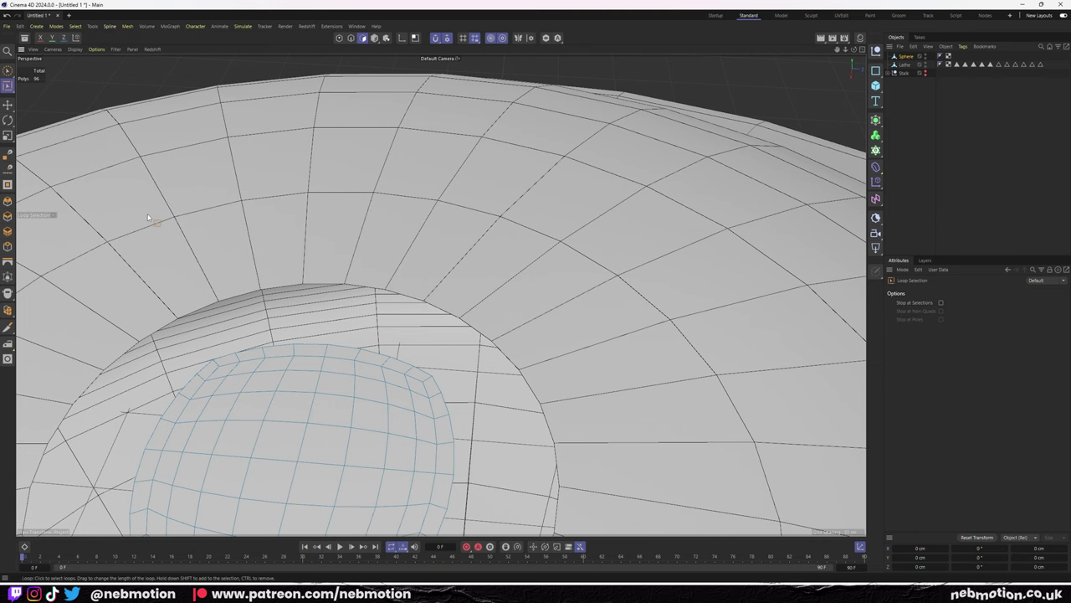
# Join the sphere and cap into one object and begin stitching their openings together.
pyautogui.keyDown('ctrl'); pyautogui.click(905, 64); pyautogui.keyUp('ctrl')
pyautogui.rightClick(904, 63)
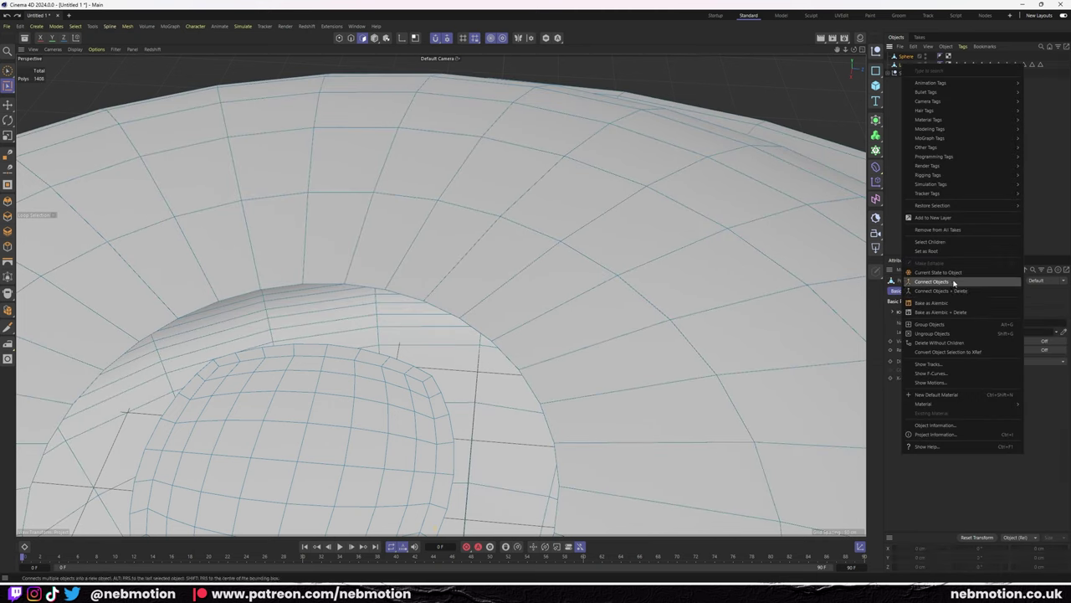
pyautogui.click(944, 279)
pyautogui.rightClick(385, 336)
pyautogui.click(506, 352)
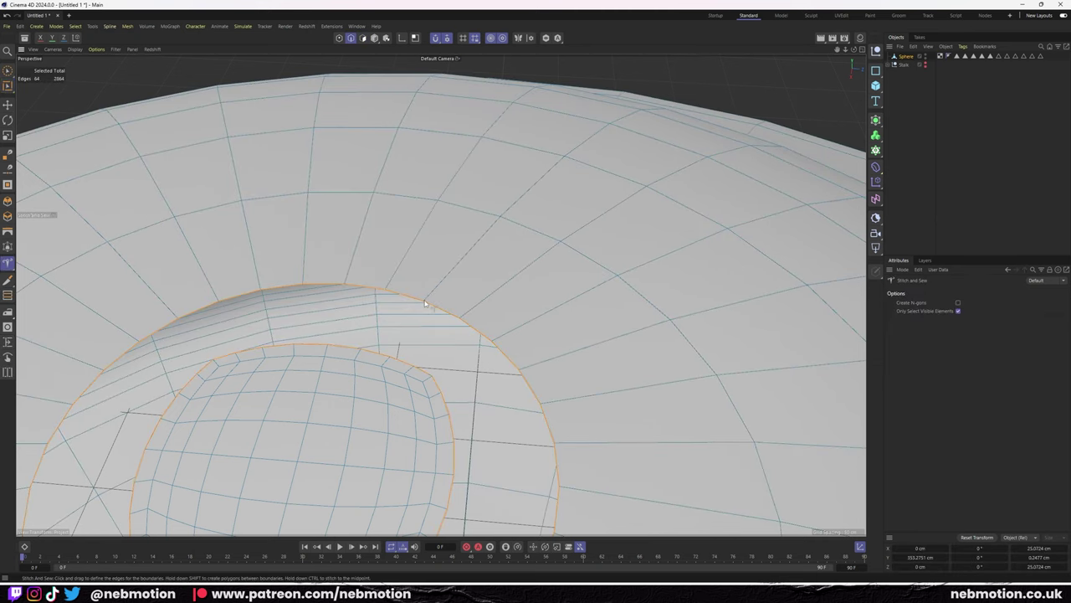
pyautogui.press('e')
pyautogui.press('s')
pyautogui.press('m')
pyautogui.press('c')
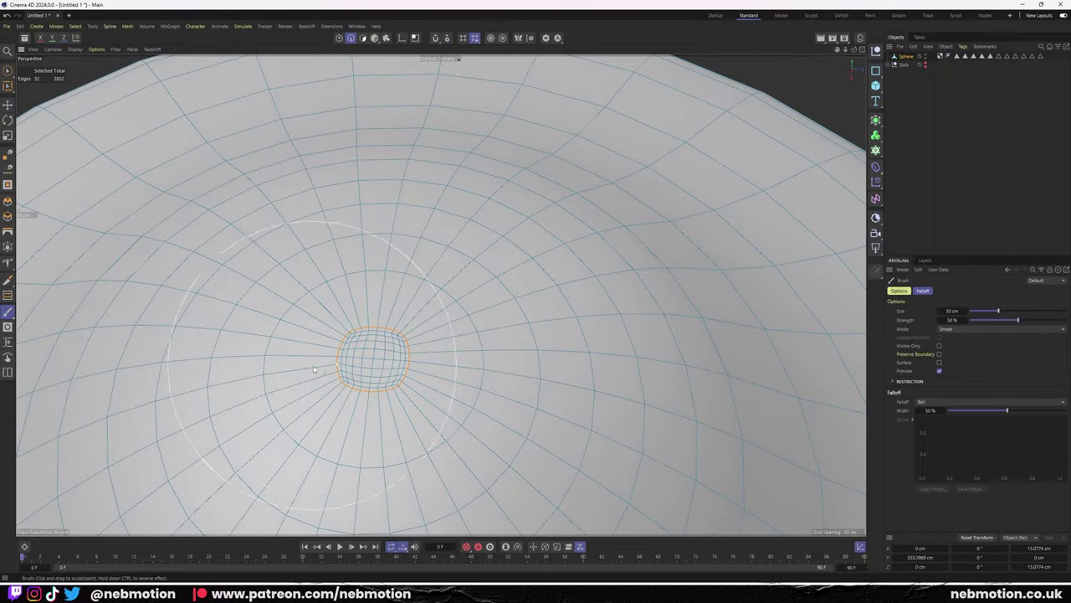
pyautogui.click(7, 104)
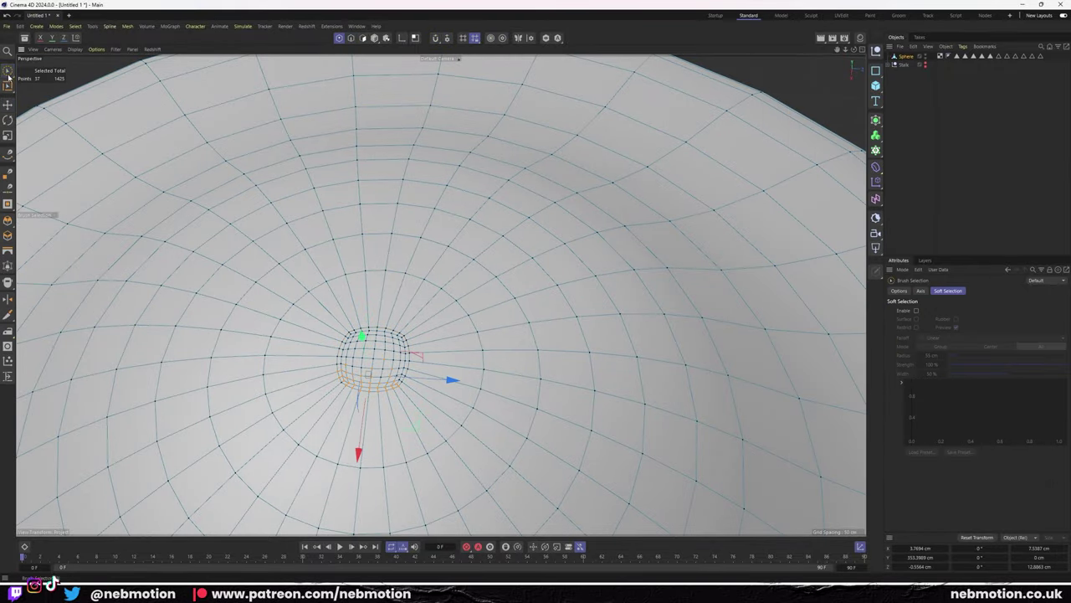
pyautogui.hotkey('ctrl', 'z')
pyautogui.hotkey('ctrl', 'z')
pyautogui.hotkey('ctrl', 'z')
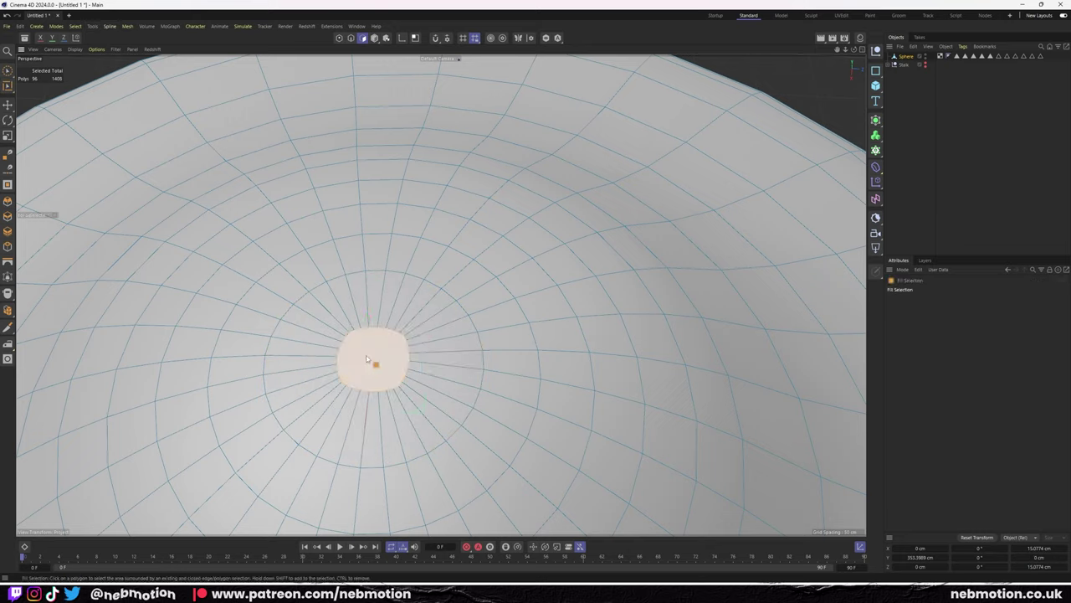
# Box-select the points around the small cap opening and smooth them with the Brush.
pyautogui.rightClick(129, 335)
pyautogui.press('Escape')
pyautogui.press('0')
pyautogui.moveTo(331, 316); pyautogui.dragTo(414, 394)
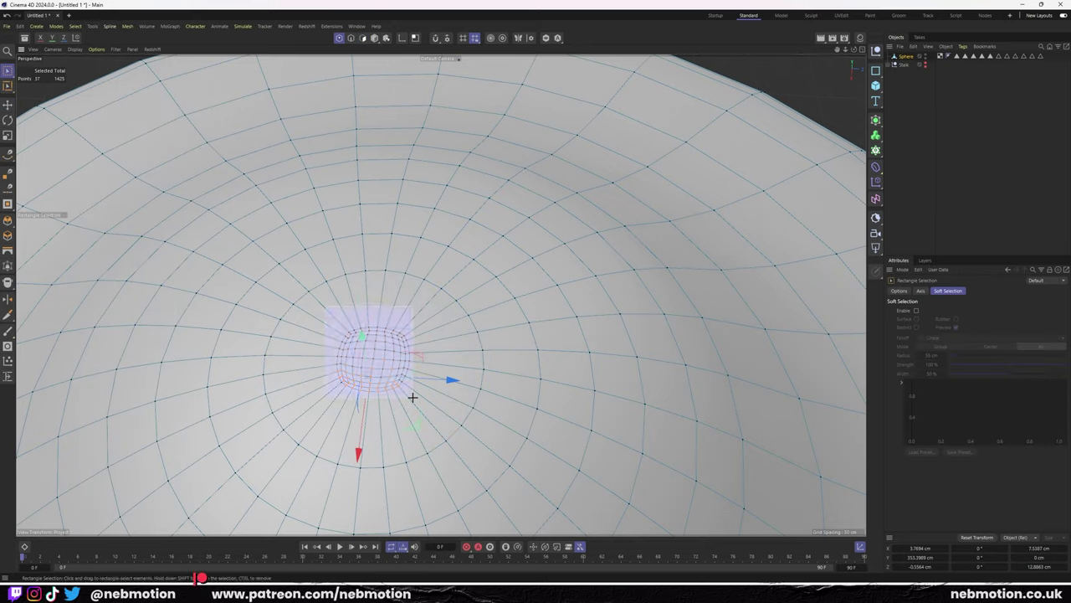
pyautogui.rightClick(131, 358)
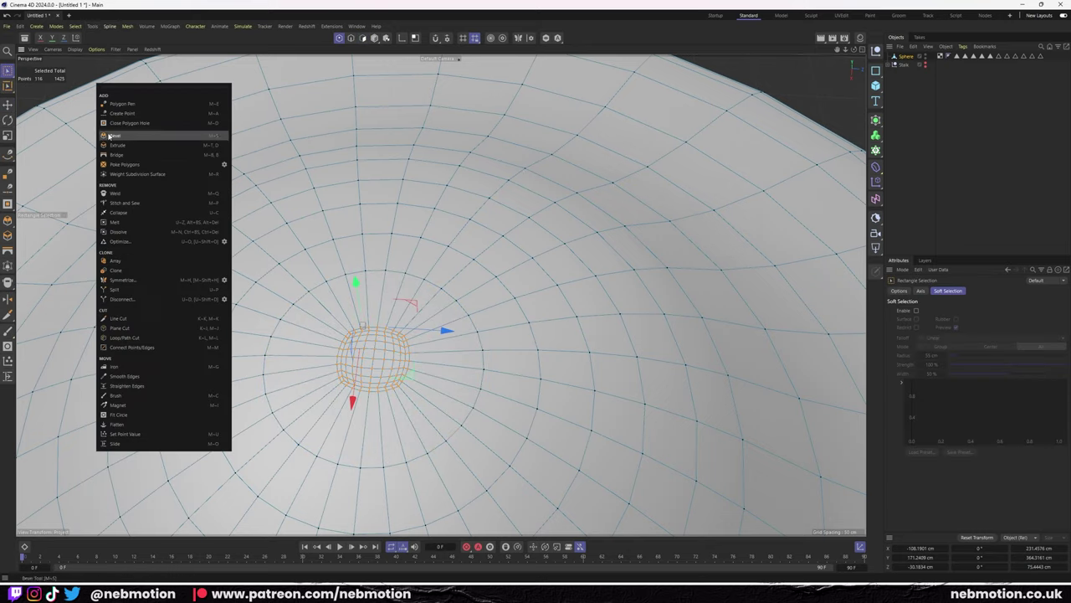
pyautogui.click(116, 395)
pyautogui.moveTo(356, 431); pyautogui.dragTo(342, 369)
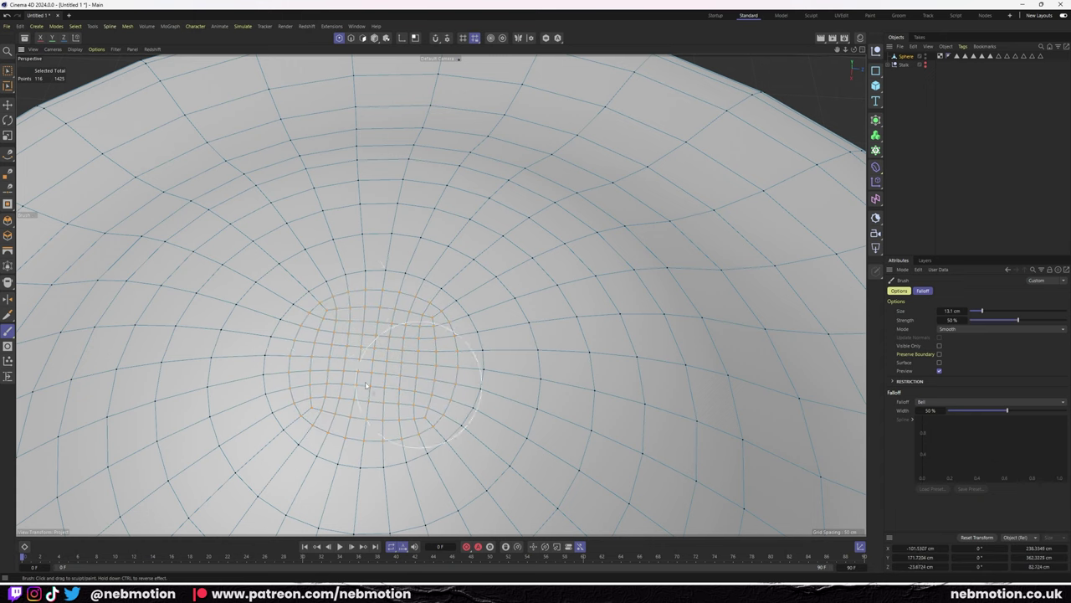
# Enable Soft Selection with a 207 cm radius on the dome's cap points.
pyautogui.press('e')
pyautogui.scroll(-5, 366, 385)
pyautogui.moveTo(366, 385)
pyautogui.keyDown('alt'); pyautogui.mouseDown()
pyautogui.moveTo(252, 276)
pyautogui.moveTo(210, 256)
pyautogui.mouseUp(); pyautogui.keyUp('alt')
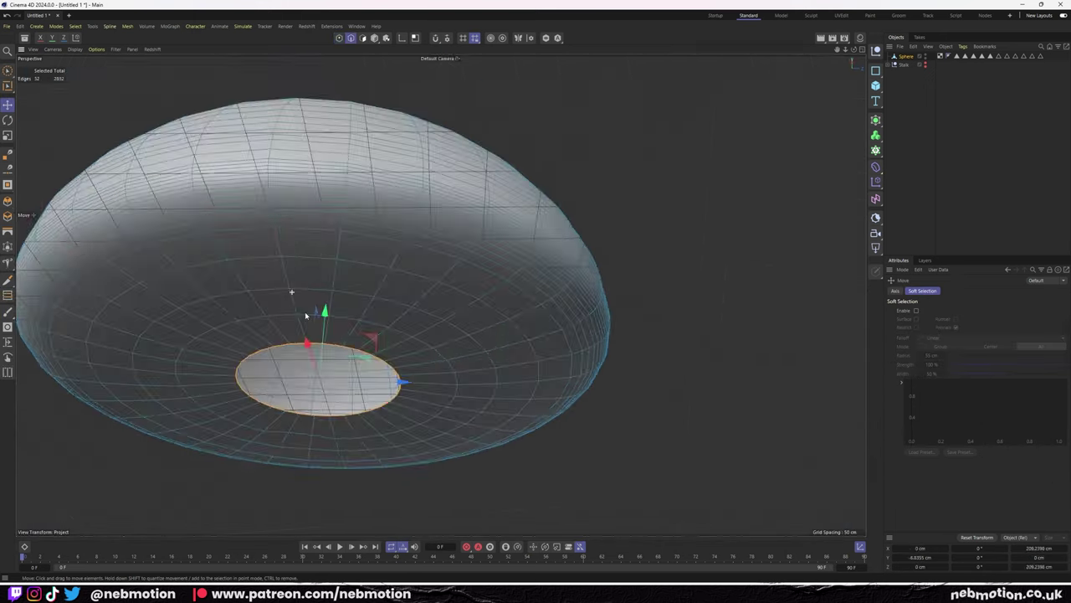
pyautogui.click(915, 310)
pyautogui.moveTo(931, 355); pyautogui.dragTo(972, 355)
pyautogui.keyDown('alt'); pyautogui.moveTo(360, 334); pyautogui.dragTo(305, 244); pyautogui.keyUp('alt')
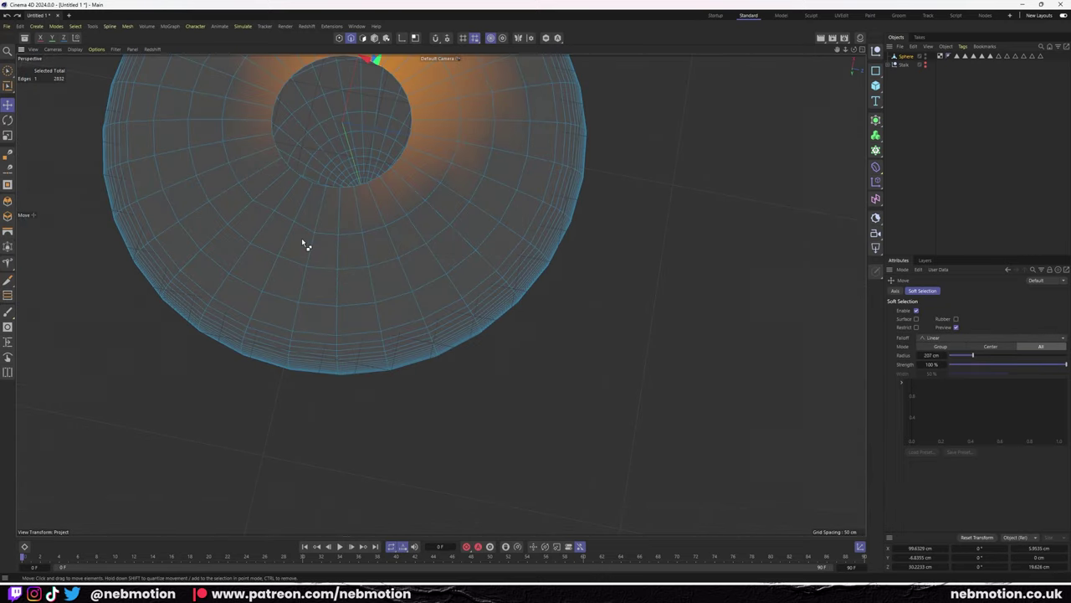
pyautogui.press('m')
pyautogui.press('c')
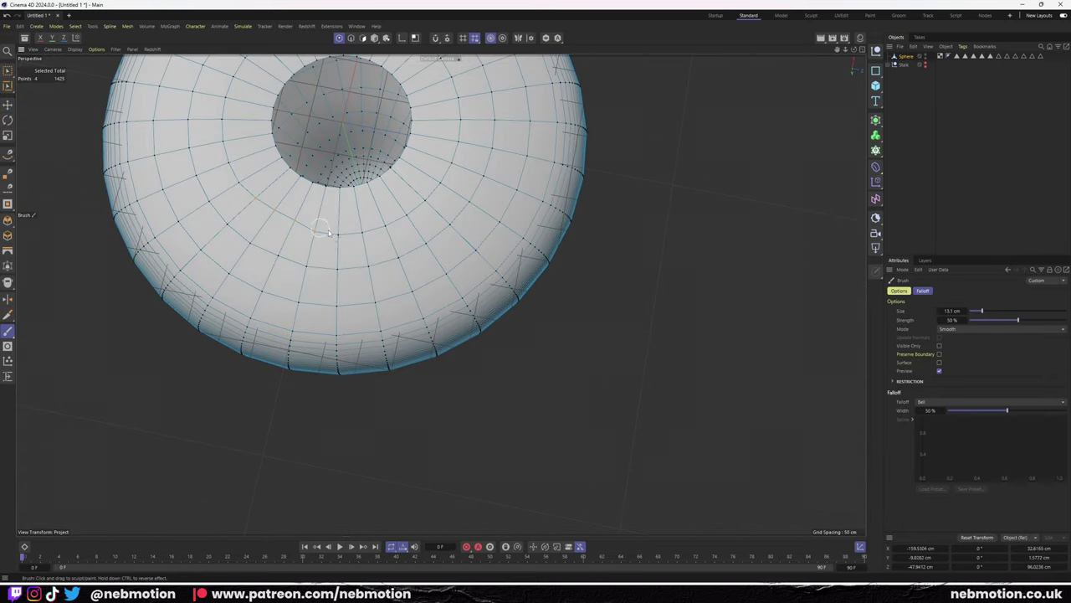
pyautogui.keyDown('alt'); pyautogui.moveTo(309, 229); pyautogui.dragTo(301, 195); pyautogui.keyUp('alt')
pyautogui.scroll(5, 327, 232)
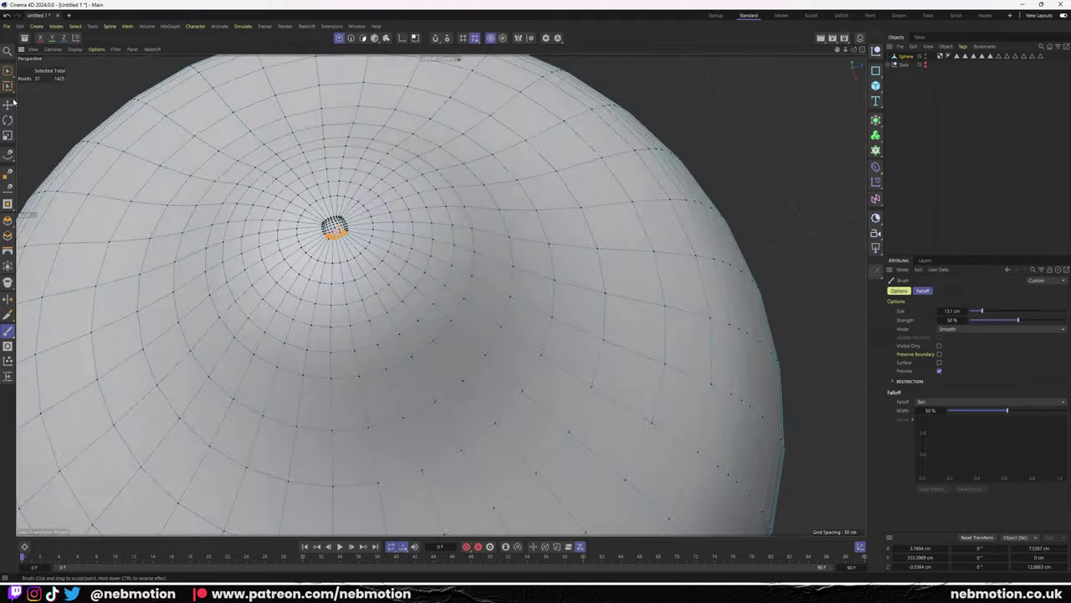
pyautogui.press('0')
pyautogui.moveTo(258, 227)
pyautogui.keyDown('alt'); pyautogui.mouseDown()
pyautogui.moveTo(347, 363)
pyautogui.moveTo(313, 201)
pyautogui.moveTo(467, 160)
pyautogui.mouseUp(); pyautogui.keyUp('alt')
# Reshape the underside hole's points with the brush, shrinking the ring to about 55%.
pyautogui.rightClick(466, 160)
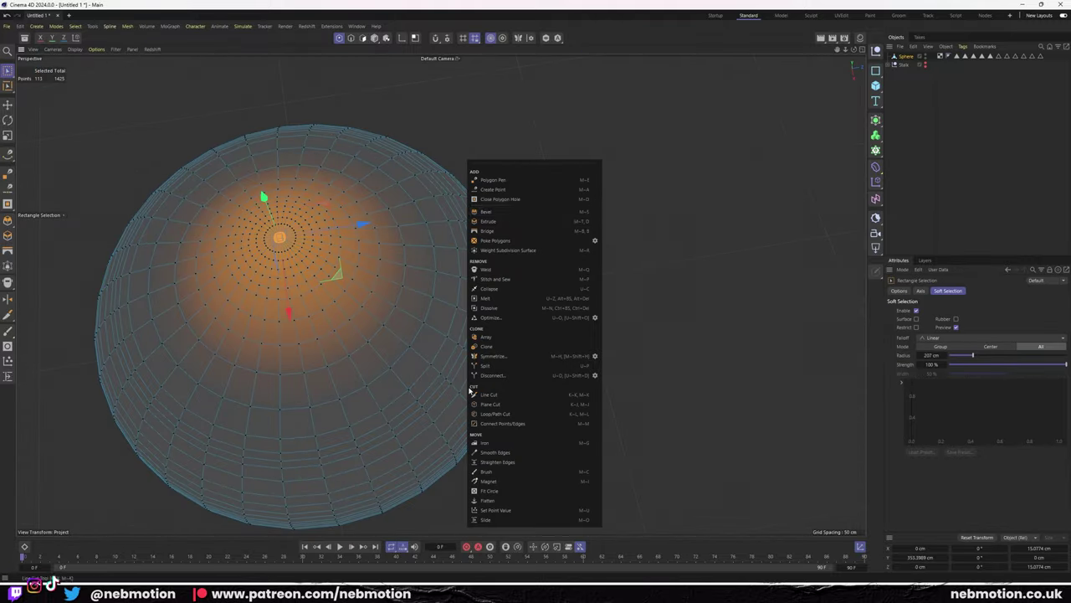
pyautogui.click(494, 201)
pyautogui.scroll(5, 302, 198)
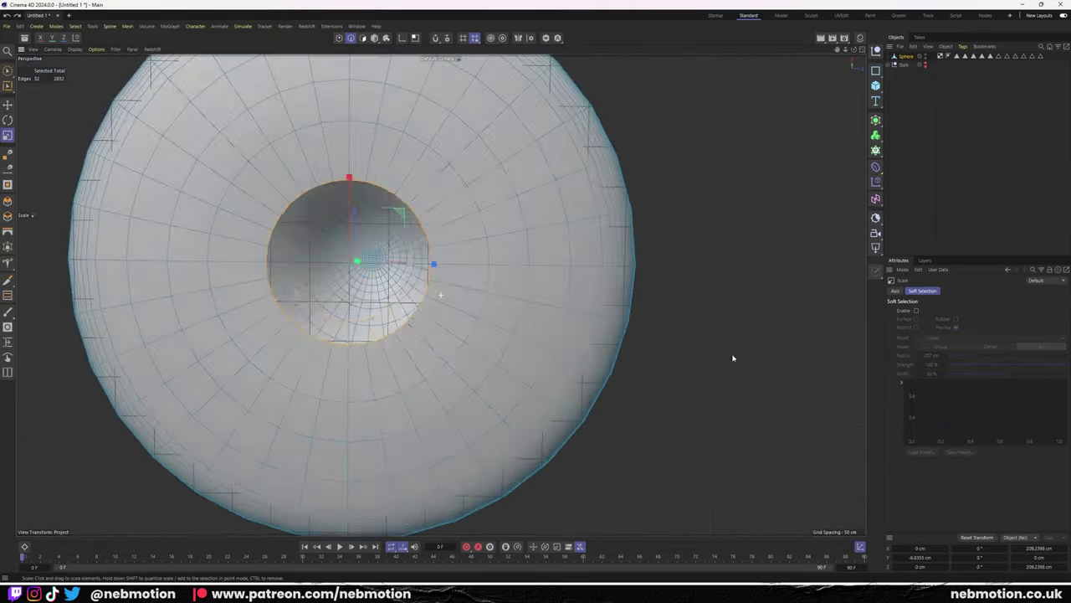
pyautogui.moveTo(732, 358); pyautogui.dragTo(706, 365)
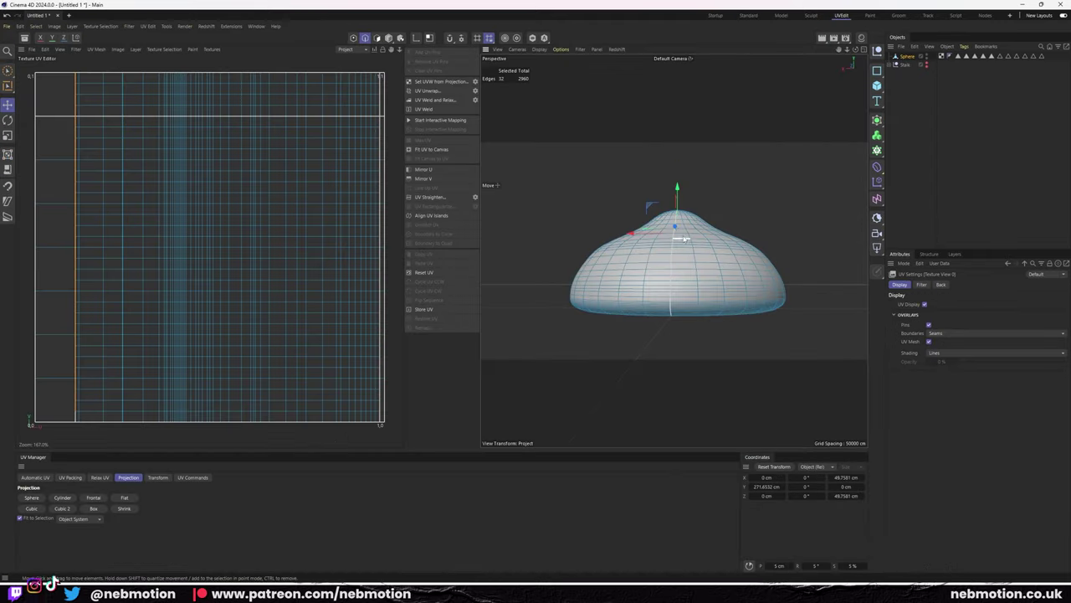
# Apply a cylindrical UV projection to the mound after comparing cubic and spherical.
pyautogui.click(60, 499)
pyautogui.click(62, 508)
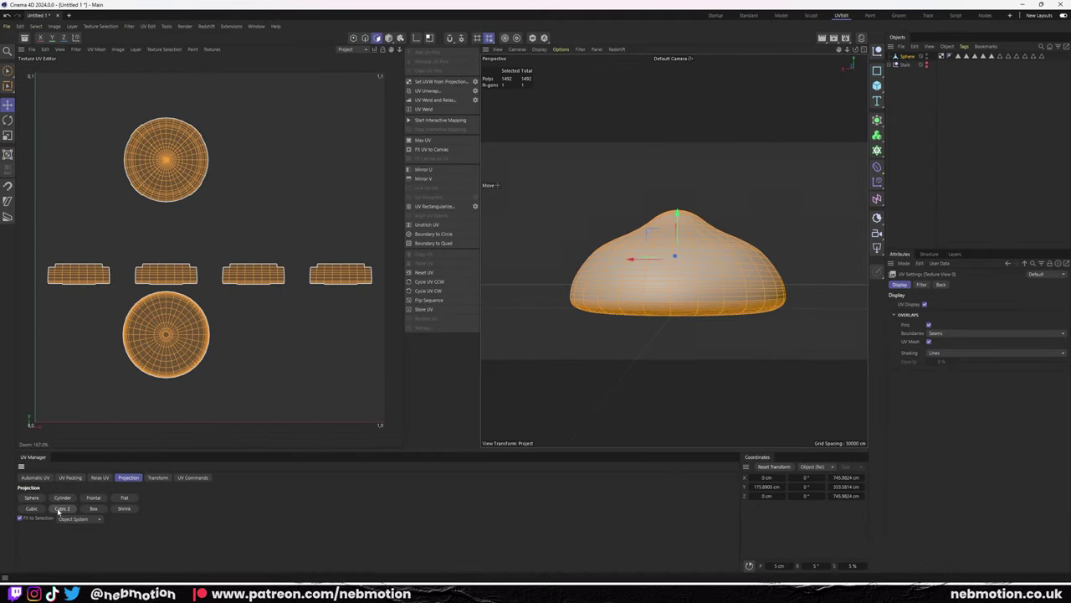
pyautogui.click(31, 497)
pyautogui.click(62, 497)
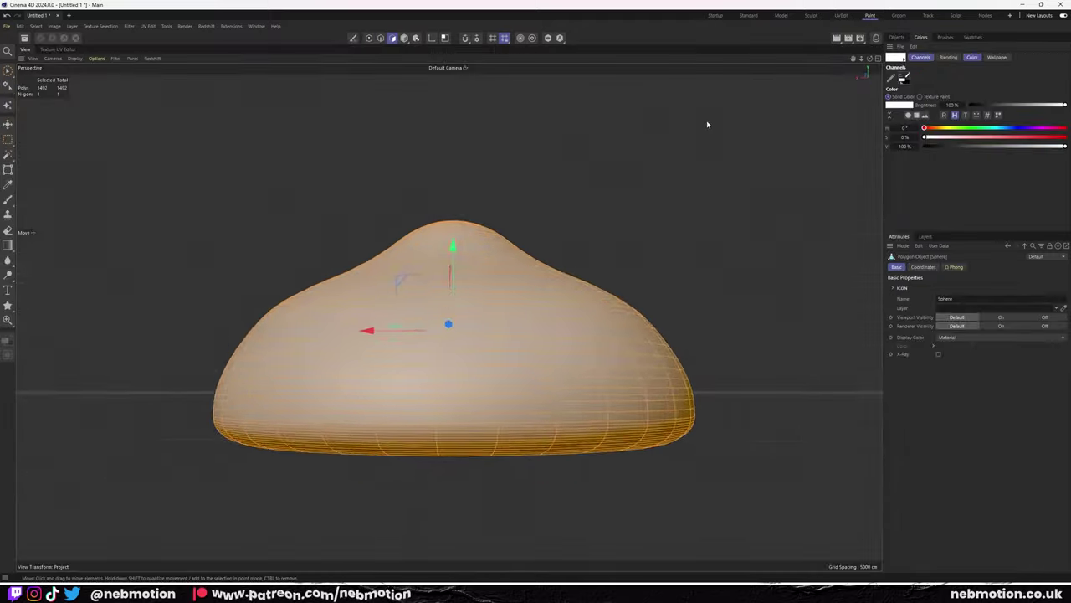
# Create a paintable BodyPaint material and set up a dark blue brush with 1000% jitter.
pyautogui.click(7, 111)
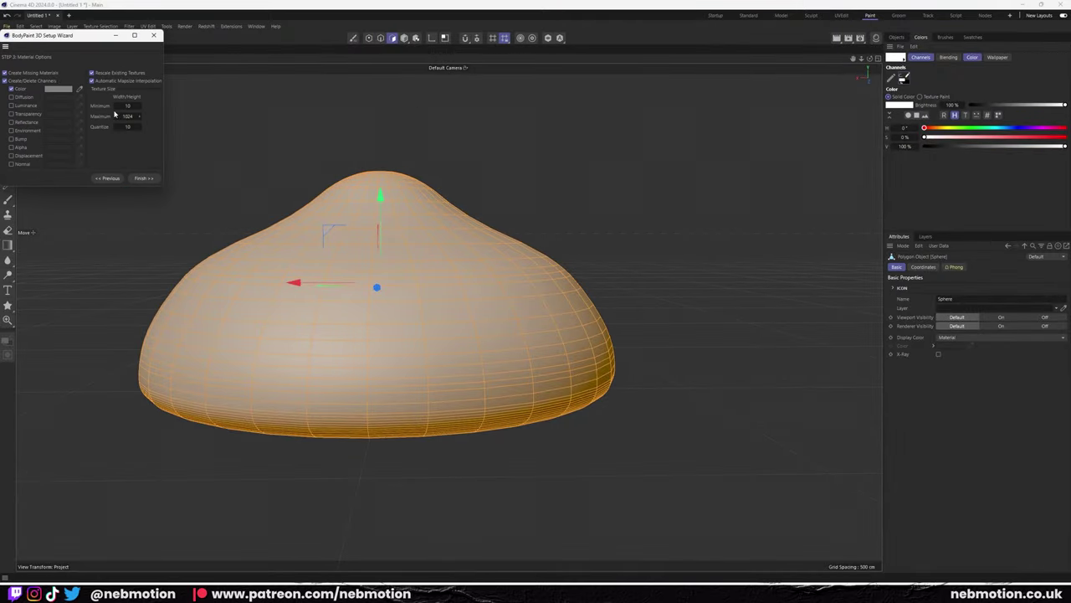
pyautogui.click(143, 178)
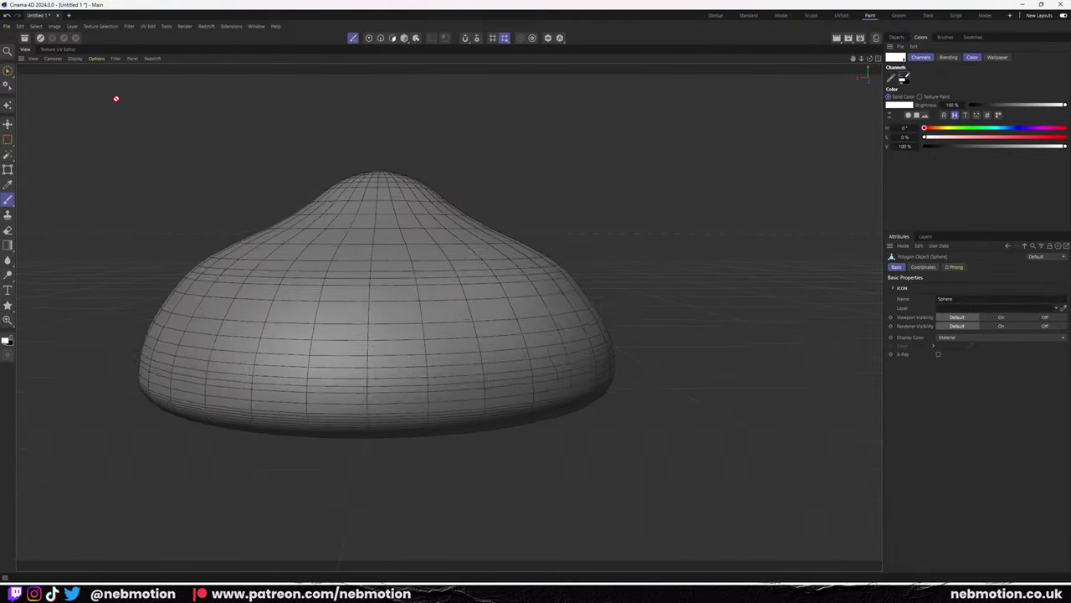
pyautogui.click(900, 106)
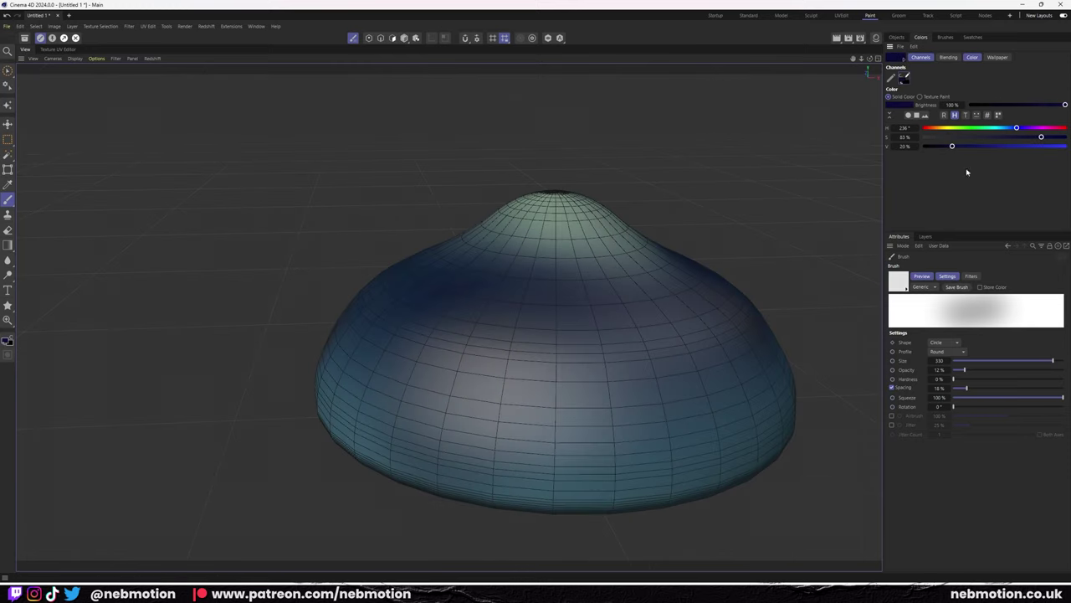
pyautogui.click(892, 425)
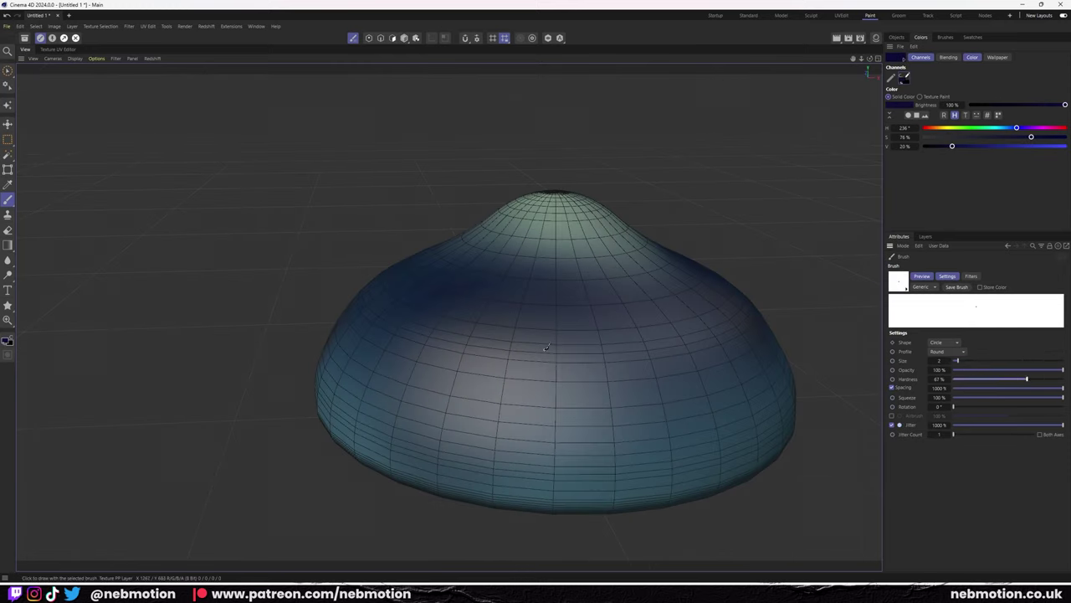
pyautogui.scroll(3, 797, 305)
pyautogui.click(1000, 365)
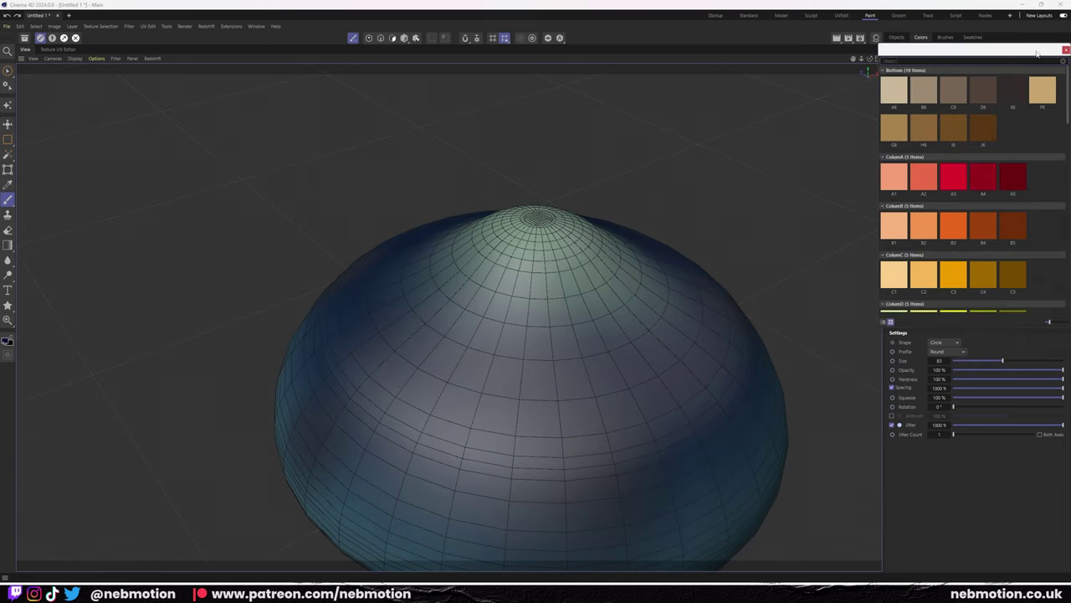
pyautogui.keyDown('alt'); pyautogui.moveTo(883, 365); pyautogui.dragTo(788, 403); pyautogui.keyUp('alt')
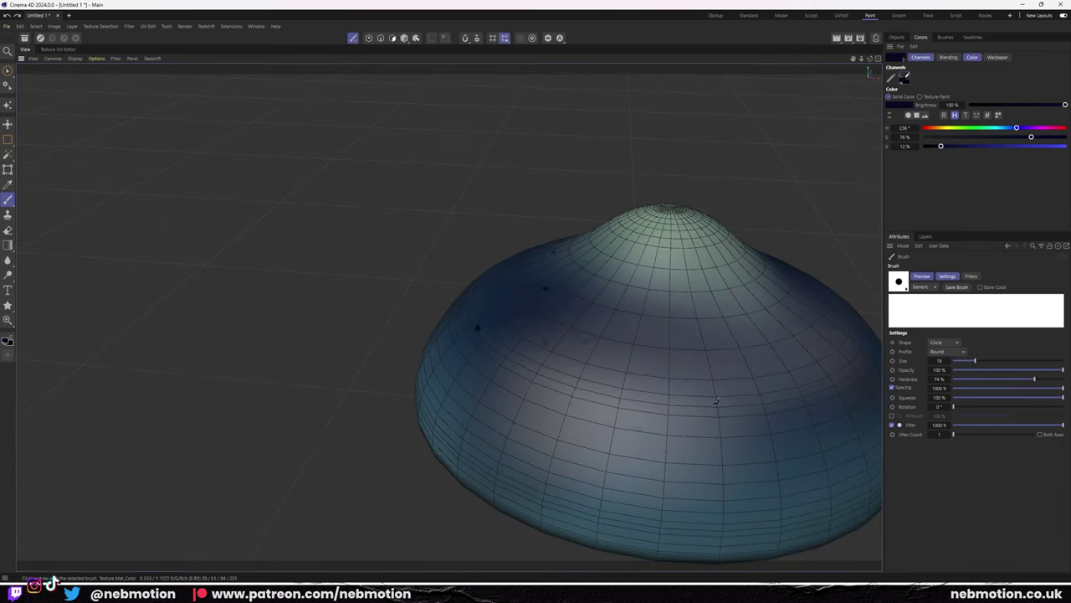
pyautogui.moveTo(716, 401)
pyautogui.keyDown('alt'); pyautogui.mouseDown()
pyautogui.moveTo(534, 156)
pyautogui.moveTo(575, 342)
pyautogui.mouseUp(); pyautogui.keyUp('alt')
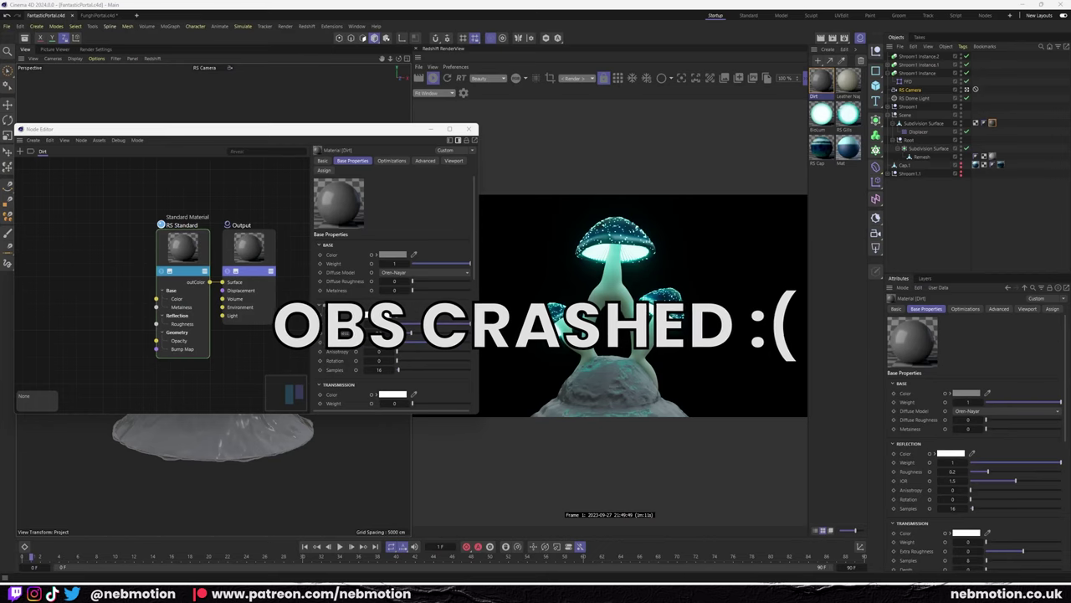
# Add a Maxon Noise node set to Wavy Turbulence and preview a render region.
pyautogui.moveTo(183, 220); pyautogui.dragTo(142, 198)
pyautogui.rightClick(54, 295)
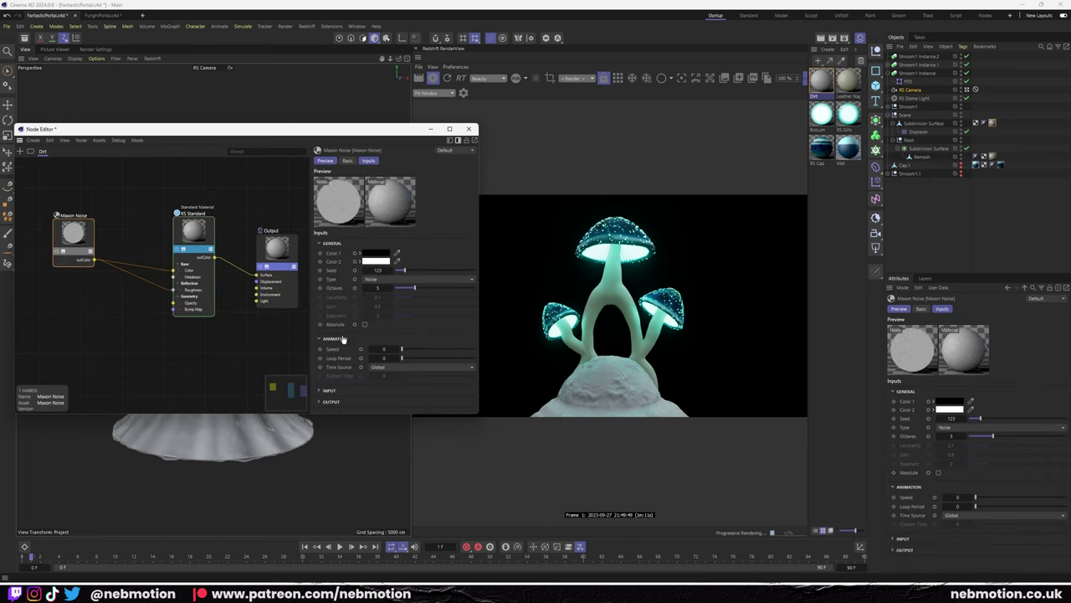
pyautogui.click(319, 390)
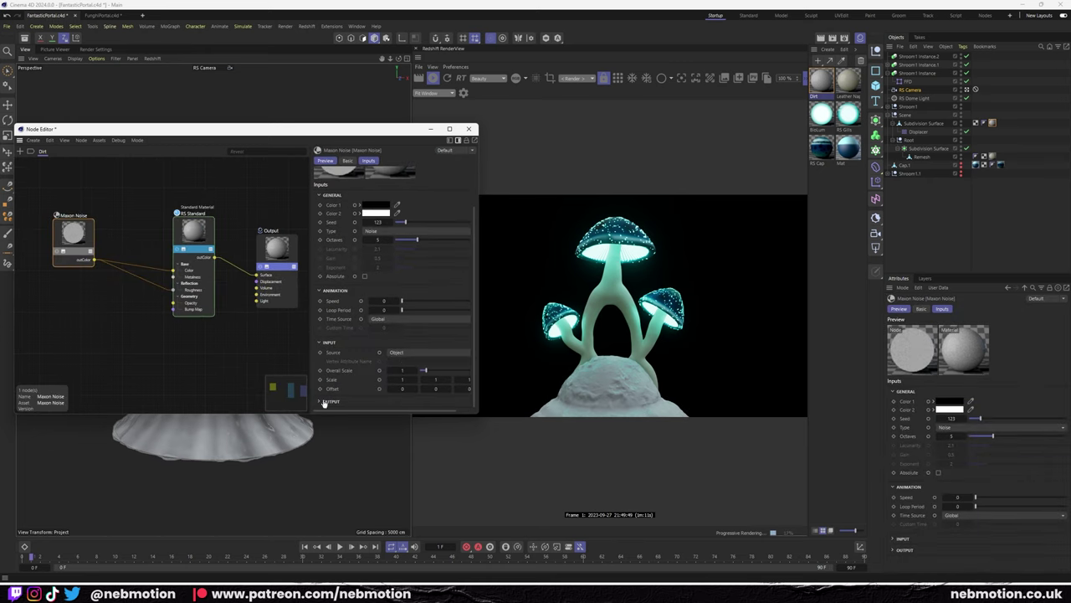
pyautogui.click(418, 231)
pyautogui.click(393, 335)
pyautogui.click(550, 78)
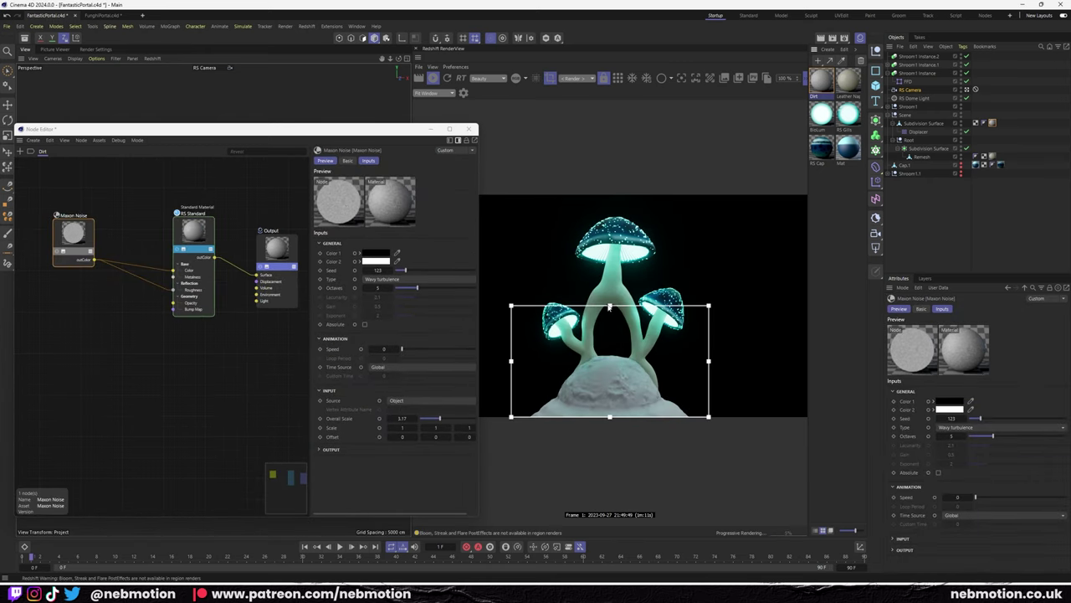
pyautogui.scroll(3, 709, 387)
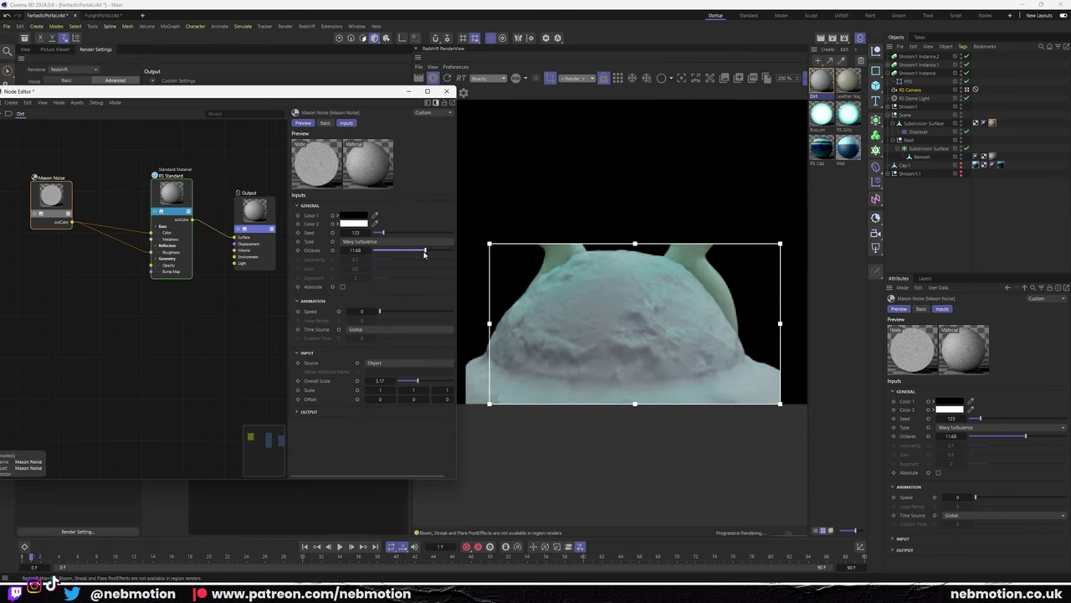
pyautogui.click(309, 413)
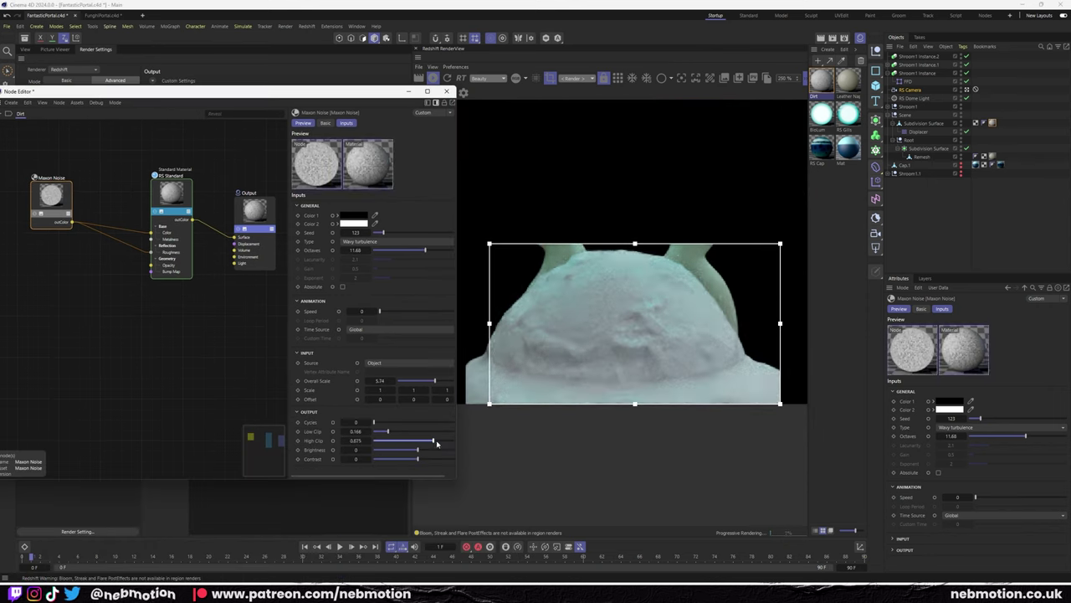
# Add a Ramp node and wire the Maxon Noise output into its input.
pyautogui.click(167, 176)
pyautogui.write('ramp')
pyautogui.press('Return')
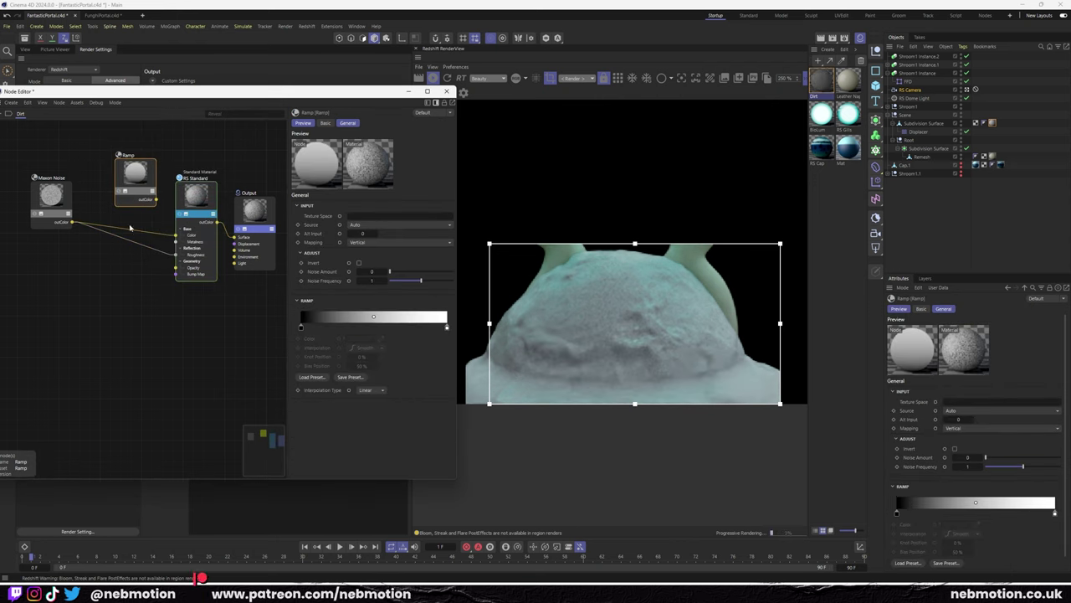
pyautogui.click(123, 191)
pyautogui.click(219, 216)
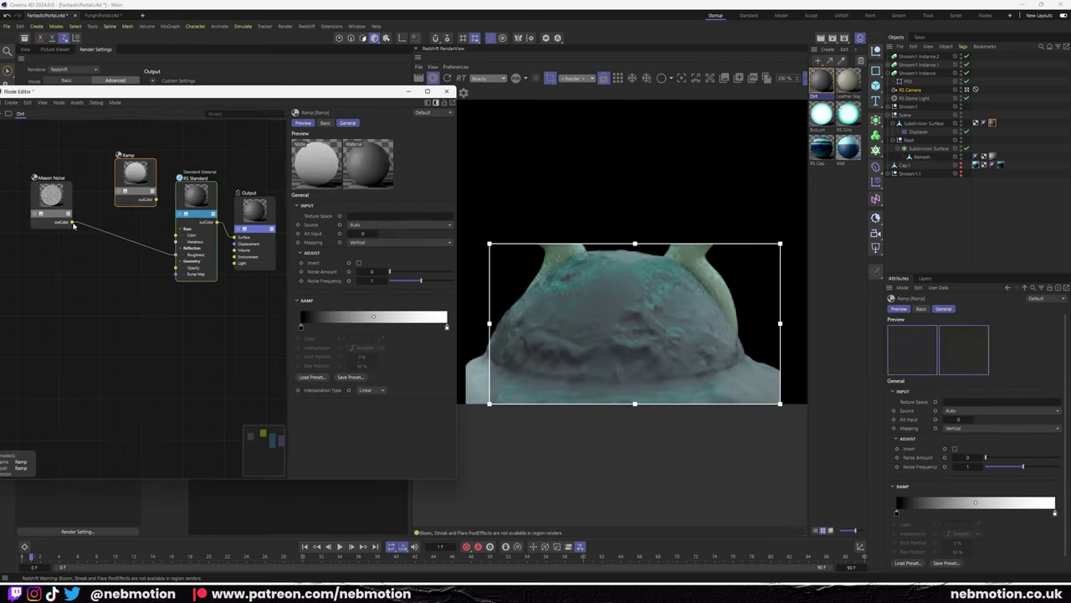
pyautogui.moveTo(72, 222); pyautogui.dragTo(140, 212)
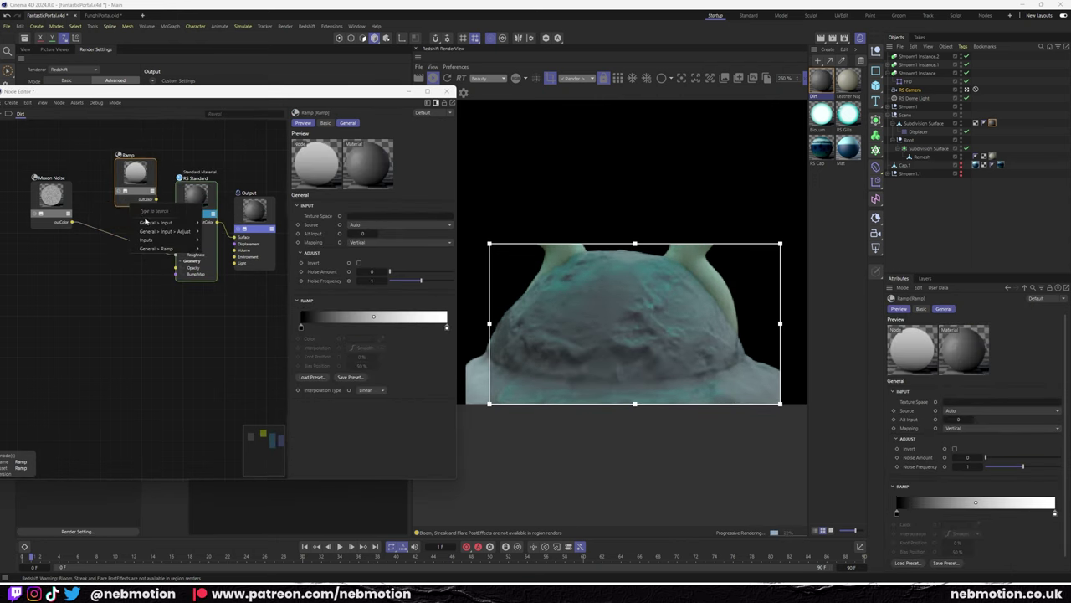
pyautogui.click(221, 244)
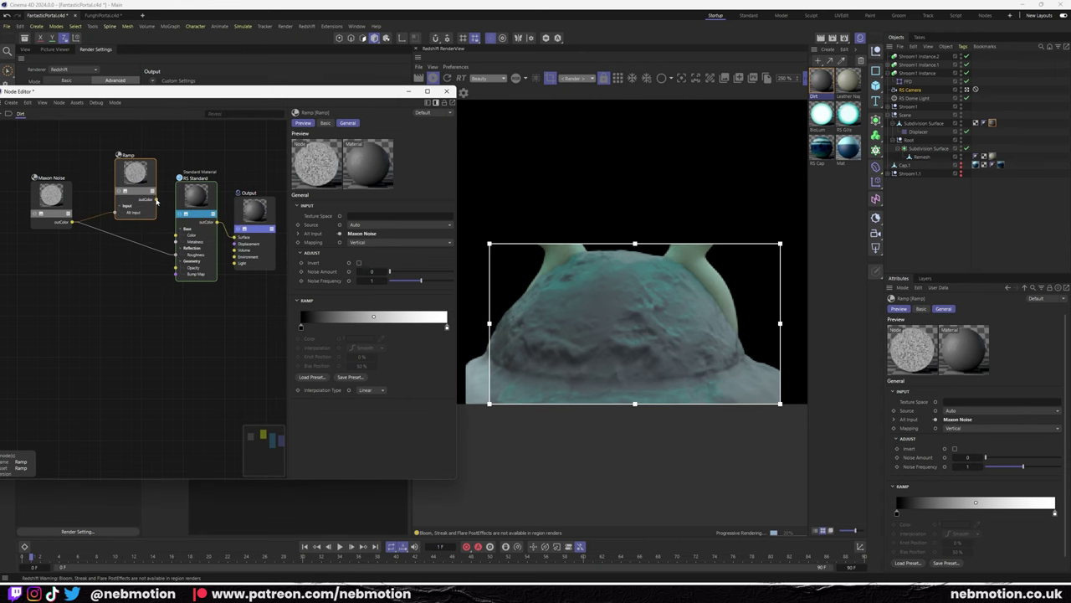
# Adjust the ramp knots for contrast and enlarge the Maxon Noise scale for a coarser pattern.
pyautogui.moveTo(301, 326); pyautogui.dragTo(363, 327)
pyautogui.moveTo(446, 327)
pyautogui.mouseDown()
pyautogui.moveTo(413, 329)
pyautogui.moveTo(397, 344)
pyautogui.mouseUp()
pyautogui.click(50, 194)
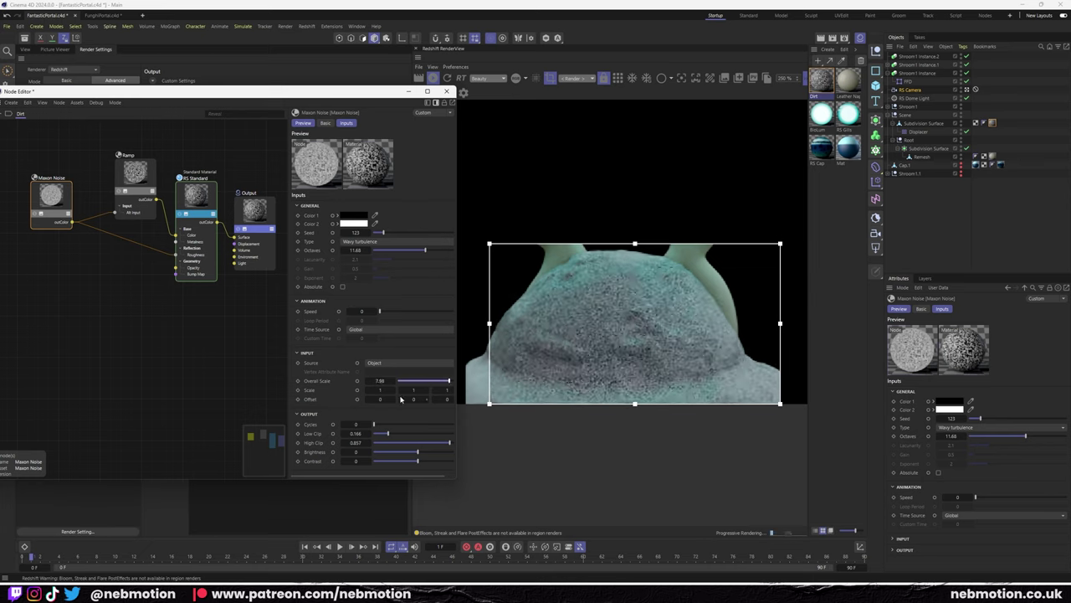
pyautogui.moveTo(393, 381); pyautogui.dragTo(450, 380)
pyautogui.scroll(1, 609, 341)
pyautogui.scroll(-1, 609, 341)
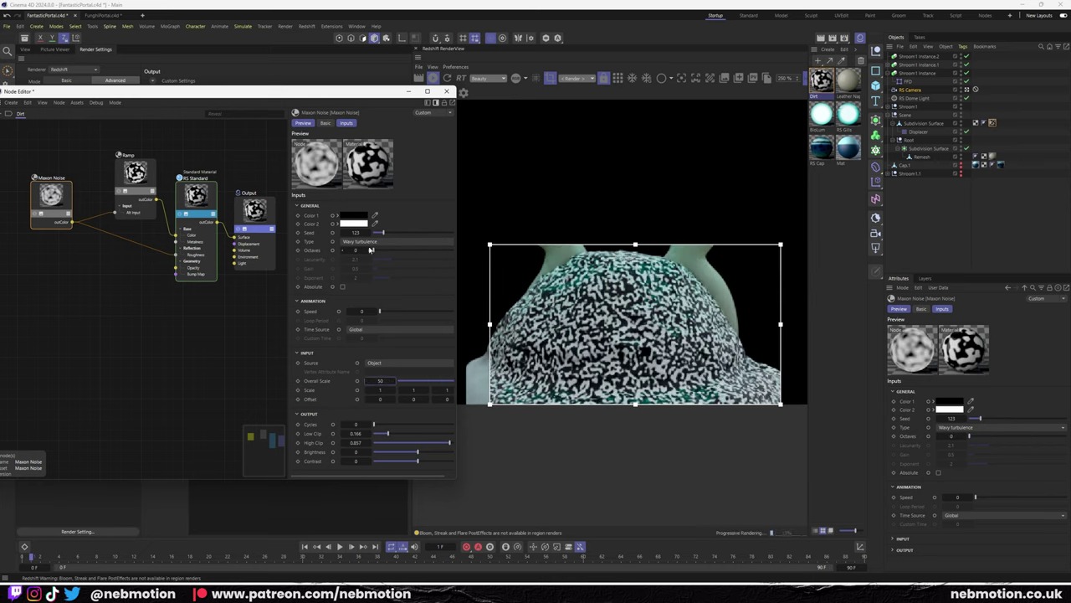
pyautogui.click(136, 174)
pyautogui.moveTo(315, 326)
pyautogui.mouseDown()
pyautogui.moveTo(441, 327)
pyautogui.moveTo(303, 326)
pyautogui.mouseUp()
pyautogui.moveTo(406, 327); pyautogui.dragTo(446, 326)
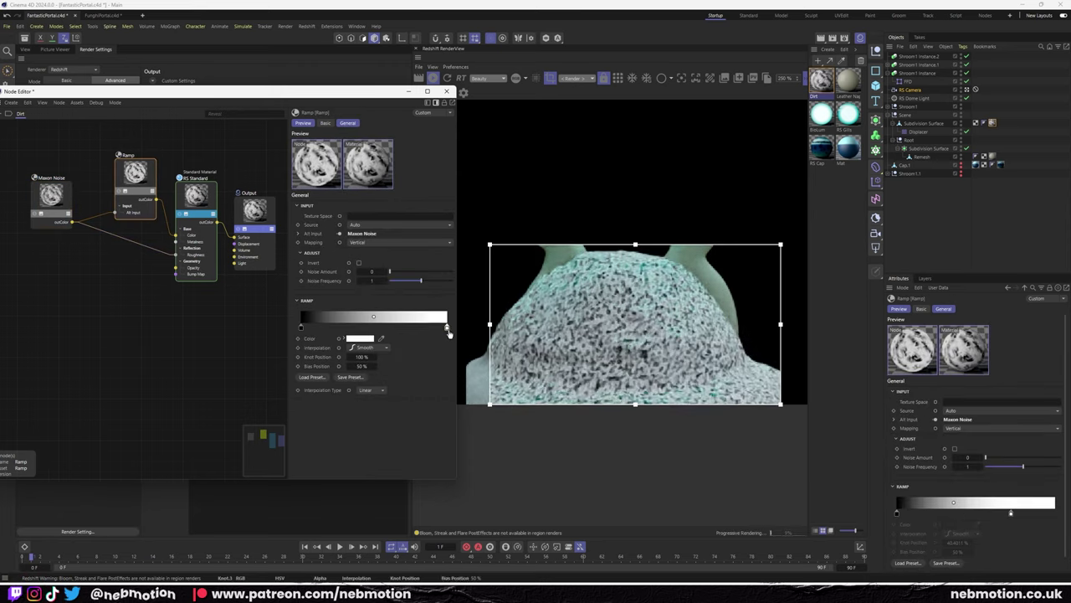
# Recolour the colour ramp's knot to a near-black brown.
pyautogui.doubleClick(302, 329)
pyautogui.click(446, 326)
pyautogui.doubleClick(446, 326)
pyautogui.click(385, 416)
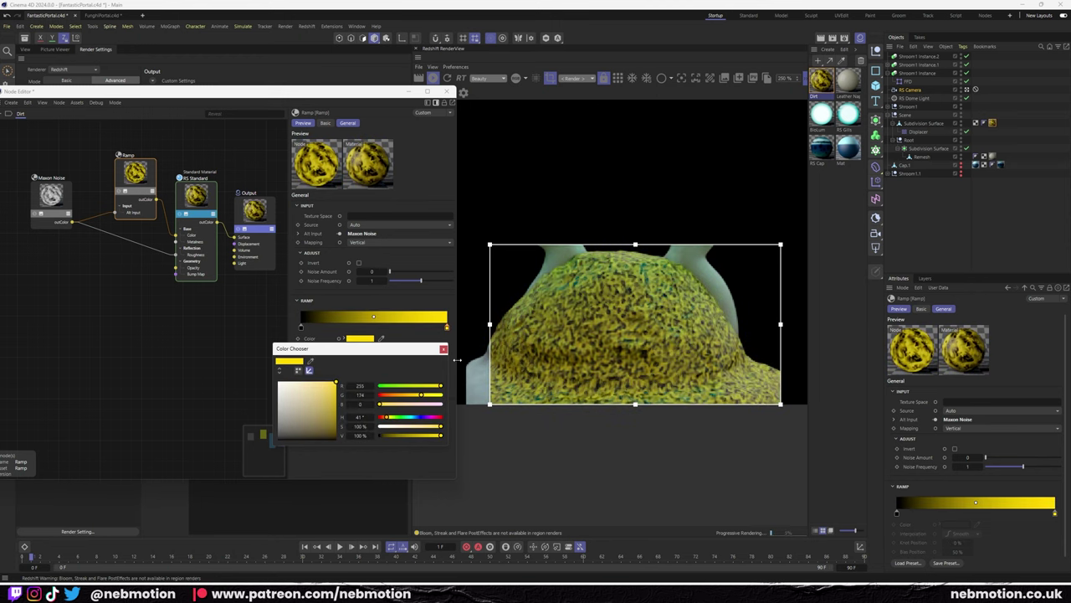
pyautogui.moveTo(440, 435); pyautogui.dragTo(382, 438)
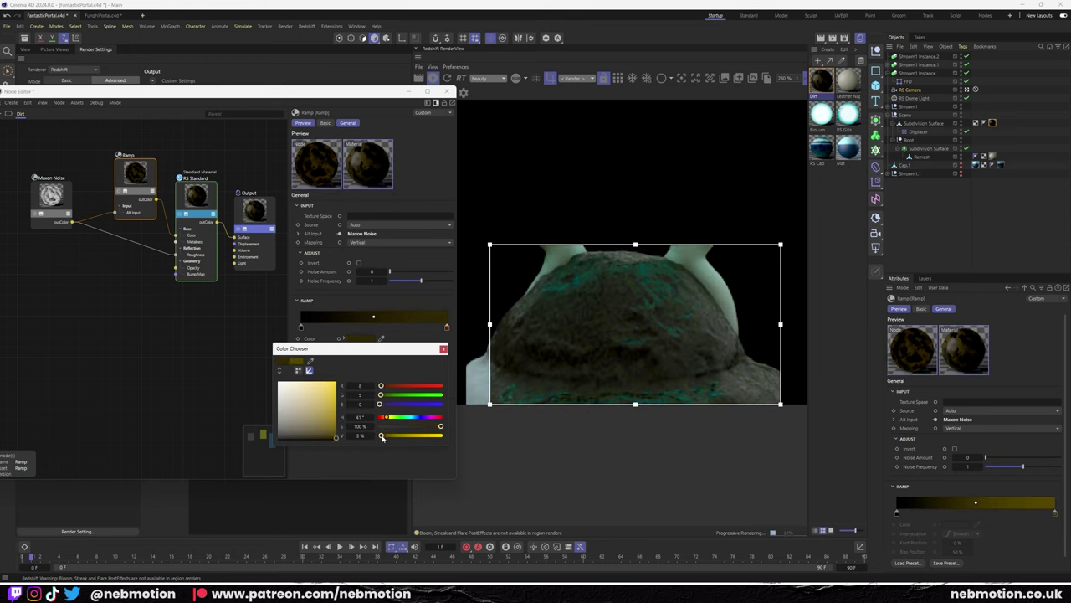
pyautogui.moveTo(382, 438); pyautogui.dragTo(381, 436)
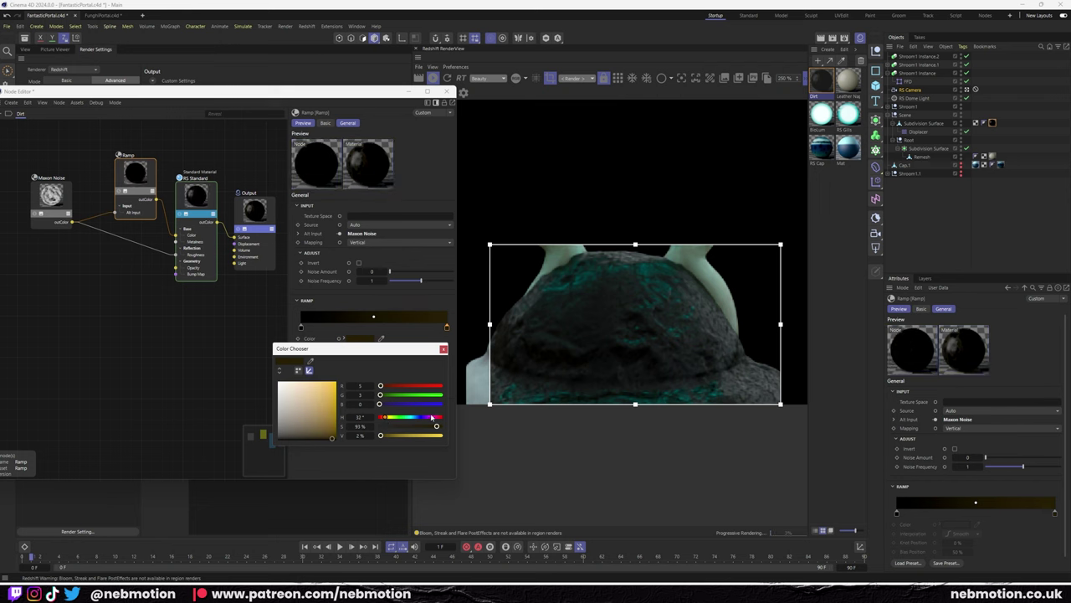
pyautogui.click(444, 348)
# Wire a copy of the Ramp into Reflection Roughness and recolour its end knot.
pyautogui.moveTo(136, 172)
pyautogui.mouseDown()
pyautogui.moveTo(136, 151)
pyautogui.moveTo(136, 238)
pyautogui.moveTo(177, 254)
pyautogui.moveTo(129, 250)
pyautogui.mouseUp()
pyautogui.click(129, 250)
pyautogui.doubleClick(450, 329)
pyautogui.click(516, 369)
pyautogui.click(360, 338)
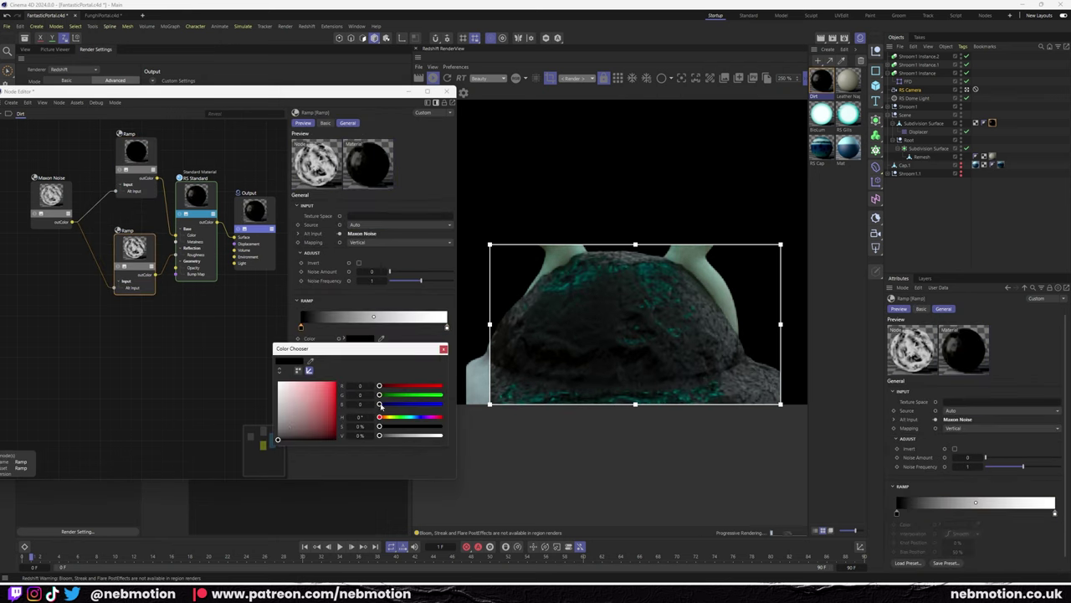
pyautogui.press('Escape')
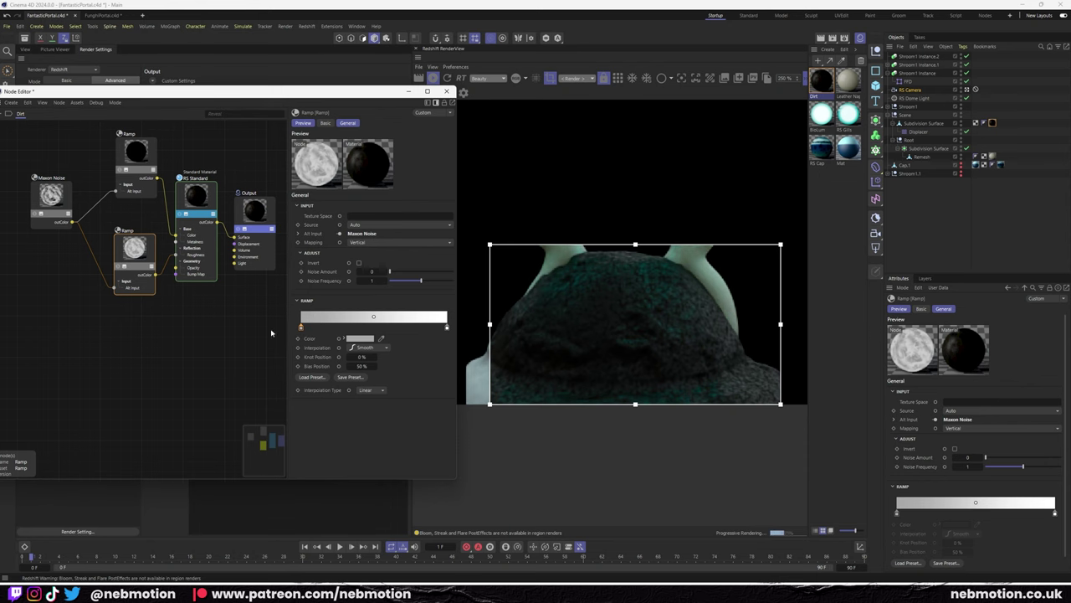
pyautogui.moveTo(134, 247); pyautogui.dragTo(130, 226)
# Feed the noise through a new Bump Map node into the material's bump, and set reflection IOR to 1.5.
pyautogui.moveTo(176, 274); pyautogui.dragTo(105, 282)
pyautogui.write('bump')
pyautogui.press('Return')
pyautogui.moveTo(74, 222); pyautogui.dragTo(91, 334)
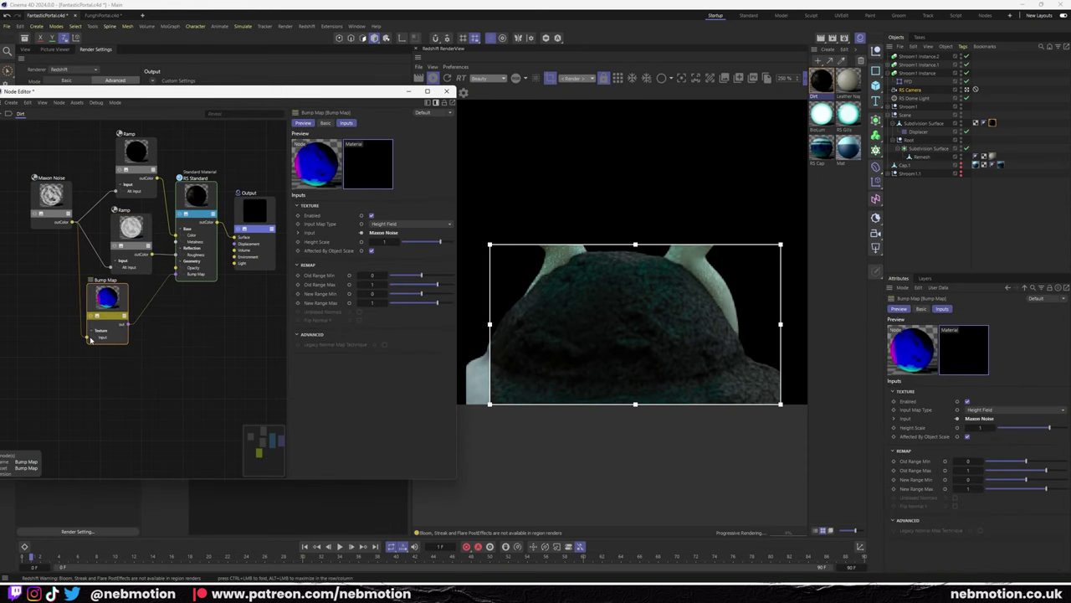
pyautogui.click(196, 195)
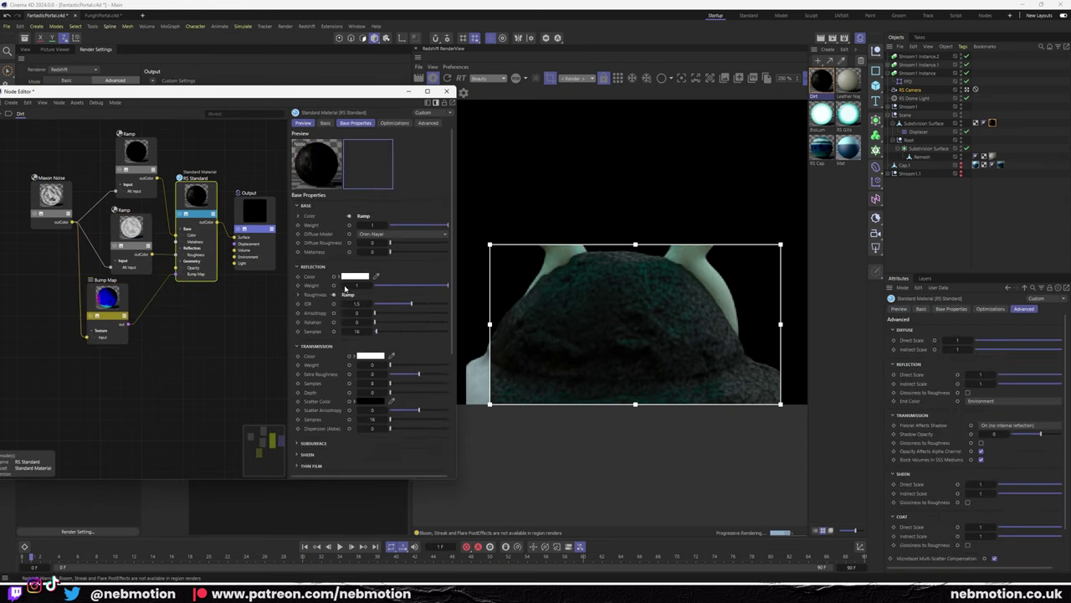
pyautogui.moveTo(425, 305); pyautogui.dragTo(410, 304)
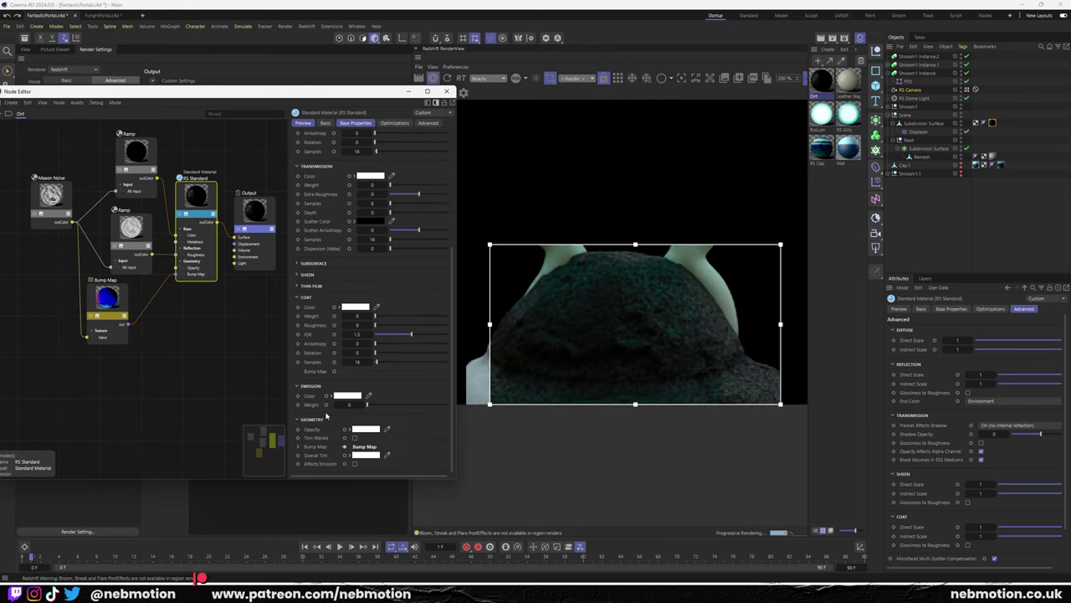
# Raise the noise Overall Scale to 80 and Low Clip to 0.152, re-render, and close the Node Editor.
pyautogui.click(107, 297)
pyautogui.click(54, 209)
pyautogui.moveTo(380, 381); pyautogui.dragTo(394, 381)
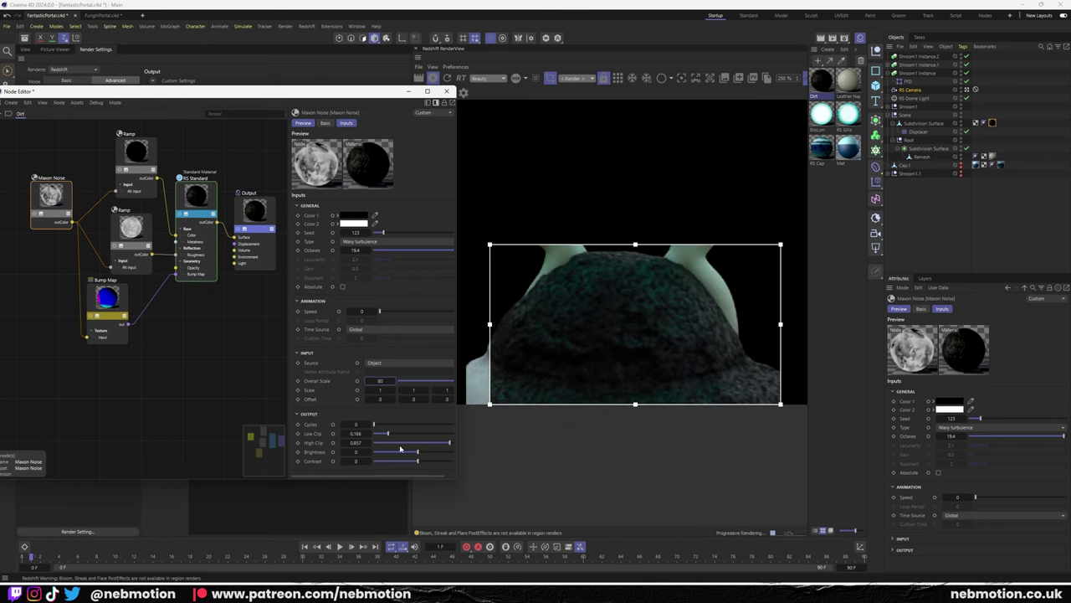
pyautogui.moveTo(377, 435); pyautogui.dragTo(386, 434)
pyautogui.scroll(-3, 553, 125)
pyautogui.click(550, 78)
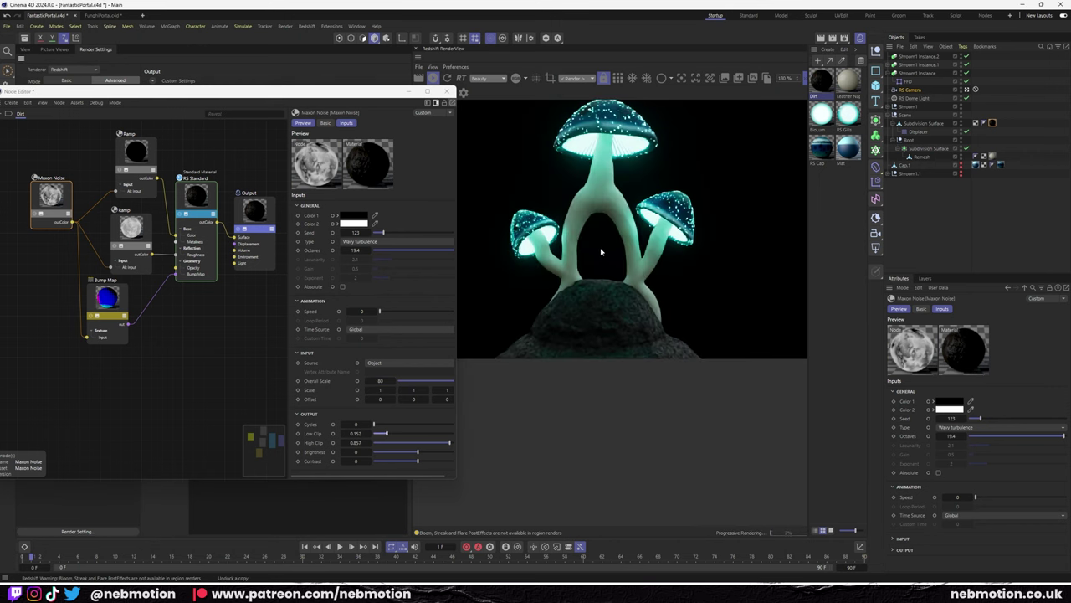
pyautogui.click(448, 91)
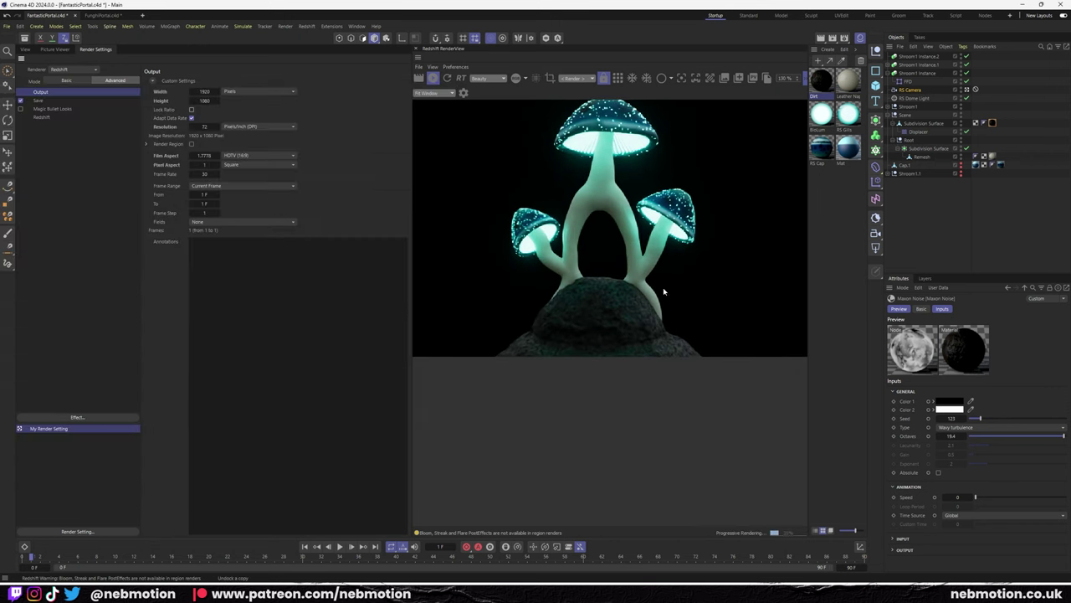
pyautogui.click(25, 50)
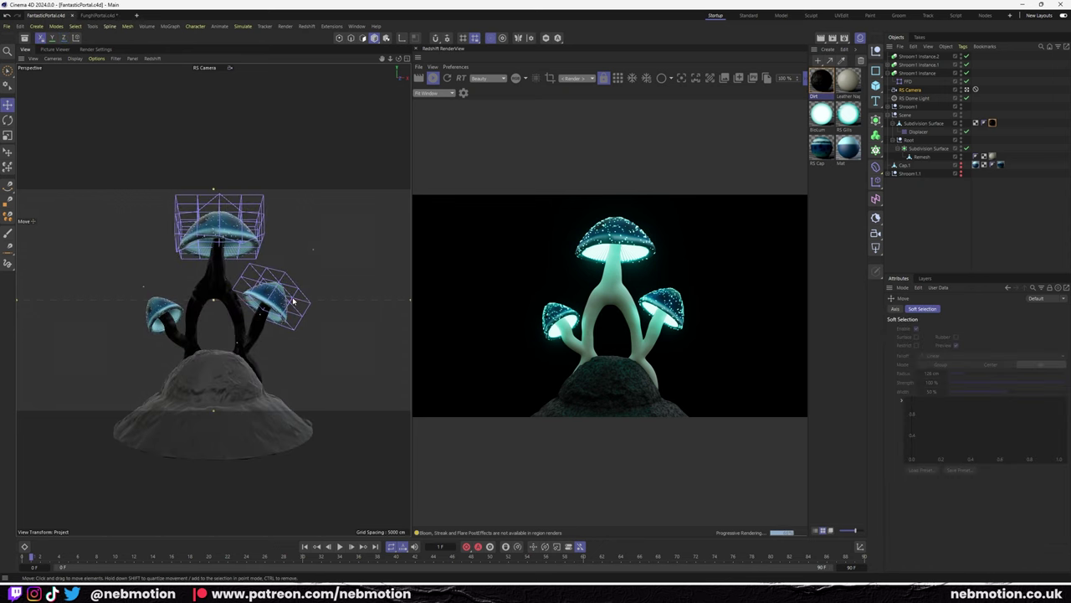
# Load a grass asset from the Asset Browser into a cloner scattered over the Dirt mound.
pyautogui.click(25, 39)
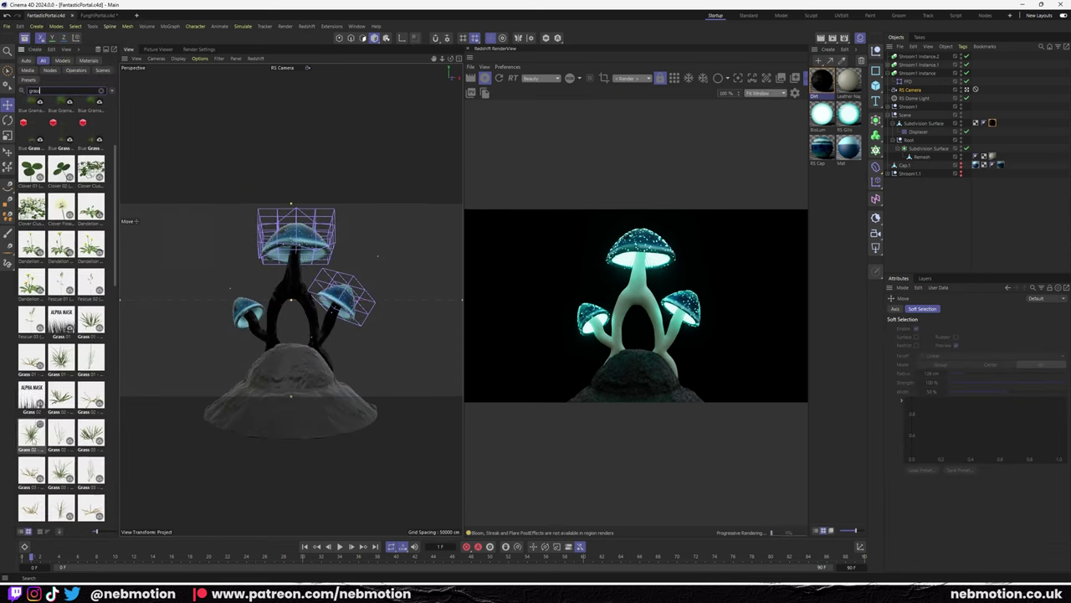
pyautogui.keyDown('alt'); pyautogui.click(876, 134); pyautogui.keyUp('alt')
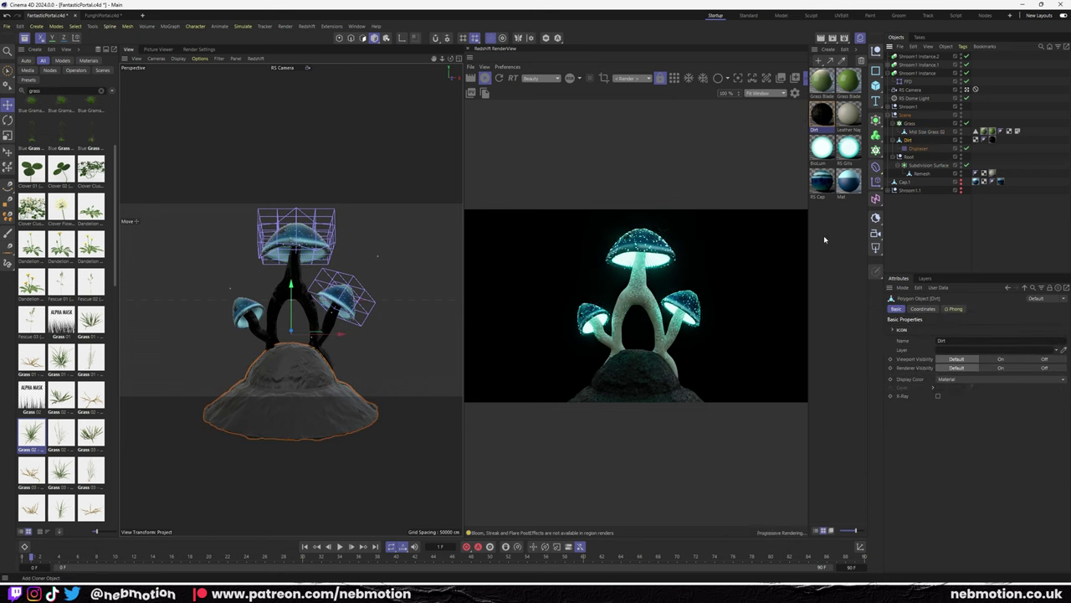
pyautogui.moveTo(971, 458); pyautogui.dragTo(1041, 462)
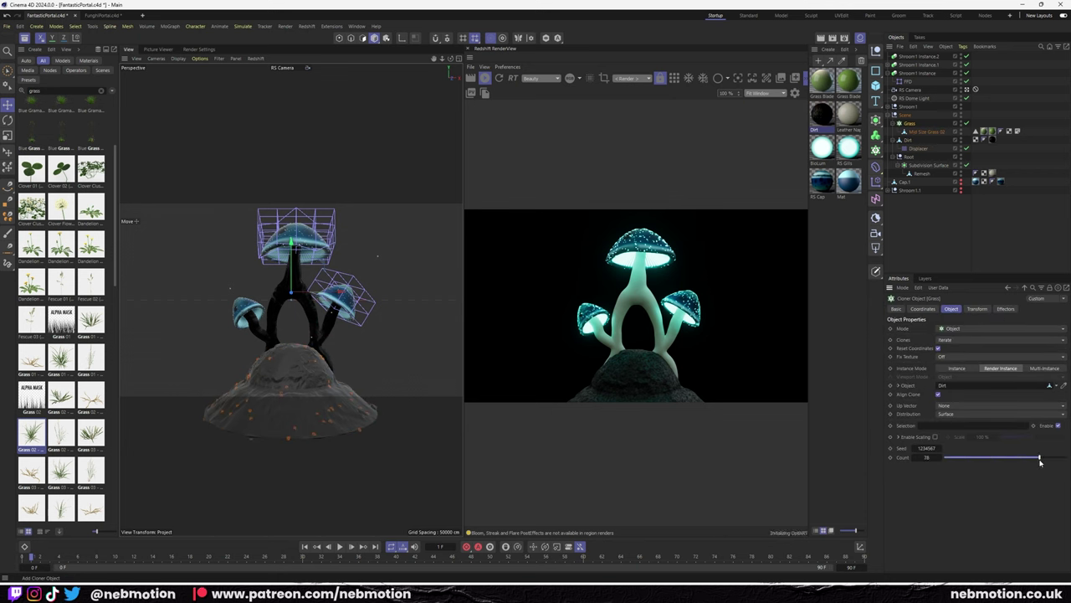
# Loop-select the Dirt mound's bottom polygon loop and delete it.
pyautogui.click(924, 138)
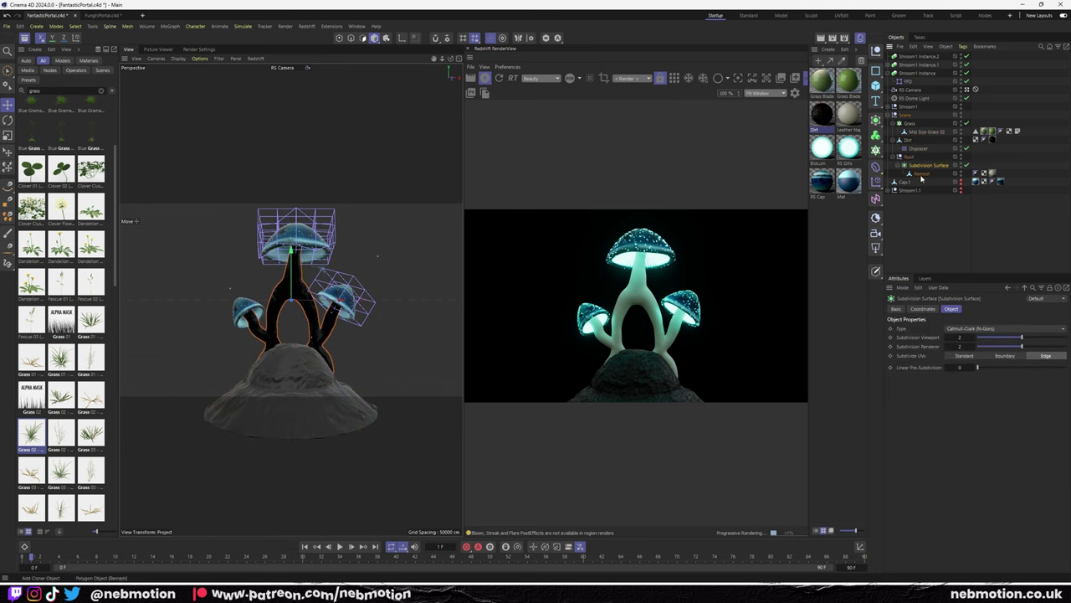
pyautogui.click(73, 26)
pyautogui.click(100, 100)
pyautogui.click(354, 430)
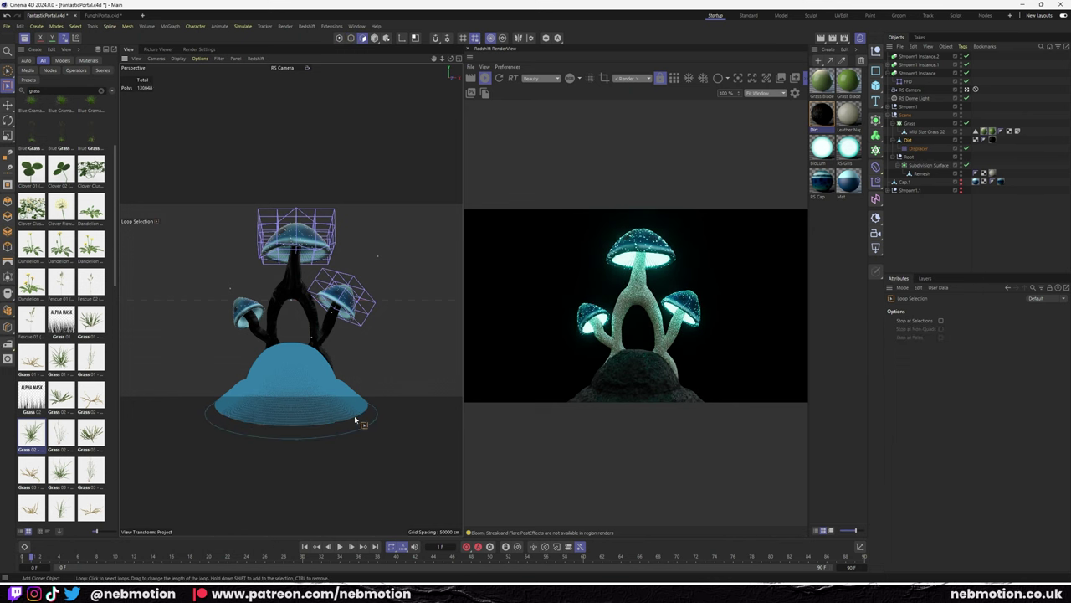
pyautogui.press('Delete')
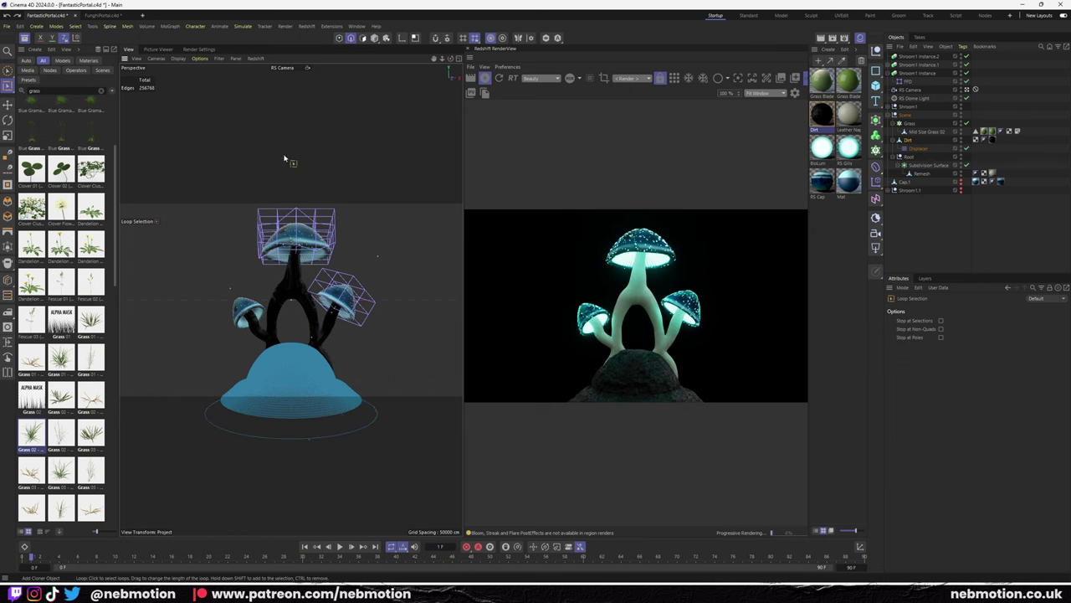
pyautogui.press('e')
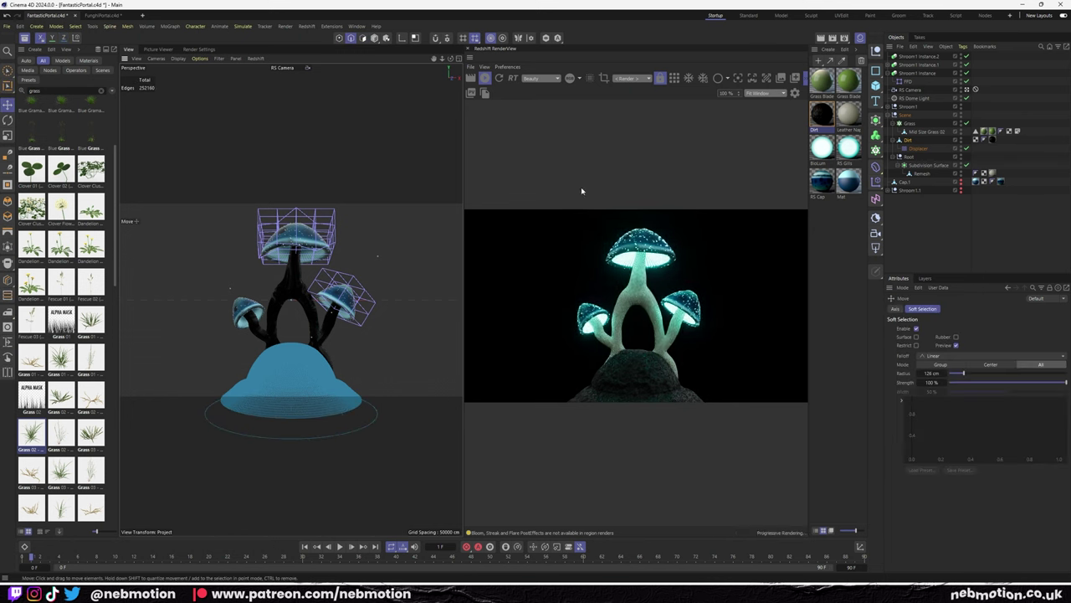
pyautogui.scroll(5, 328, 371)
pyautogui.rightClick(273, 339)
pyautogui.click(318, 276)
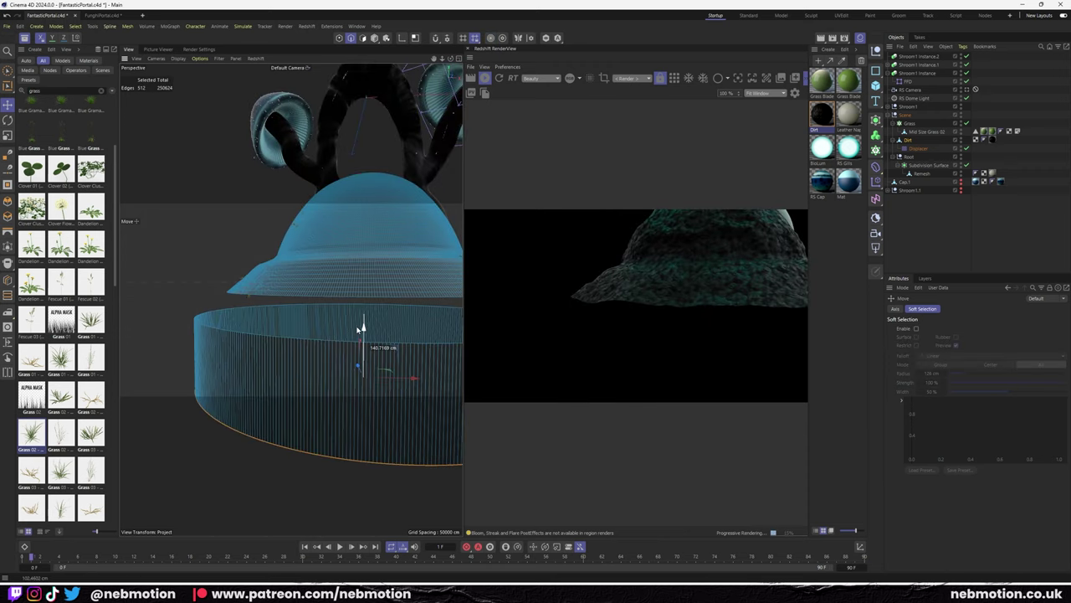
pyautogui.hotkey('ctrl', 'z')
pyautogui.hotkey('ctrl', 'z')
# Rotate the Grass cloner slightly and nudge it about 7 cm, then return to the render camera.
pyautogui.click(318, 376)
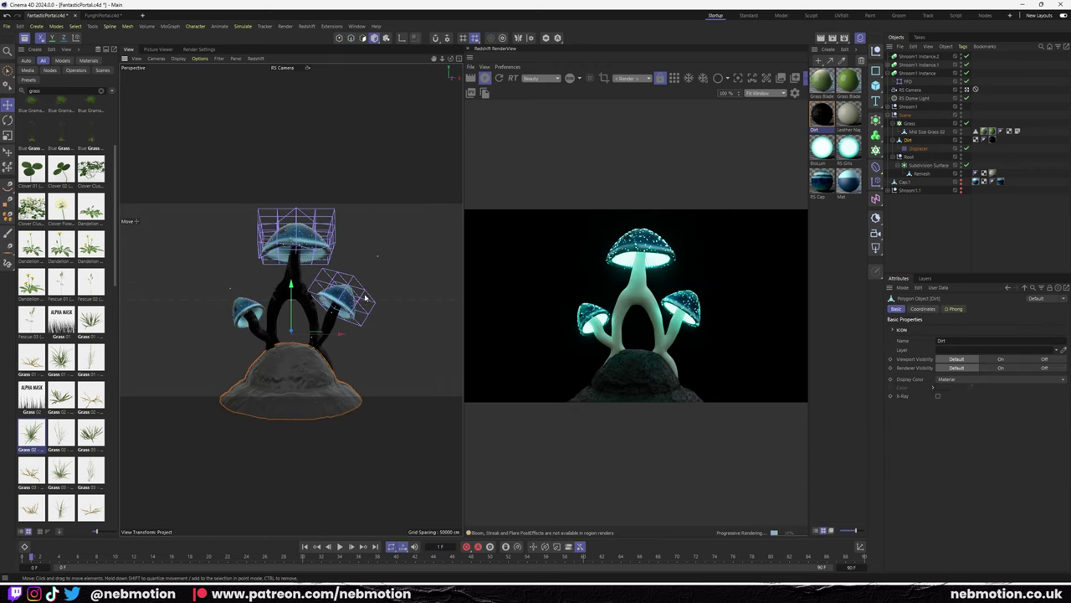
pyautogui.click(910, 123)
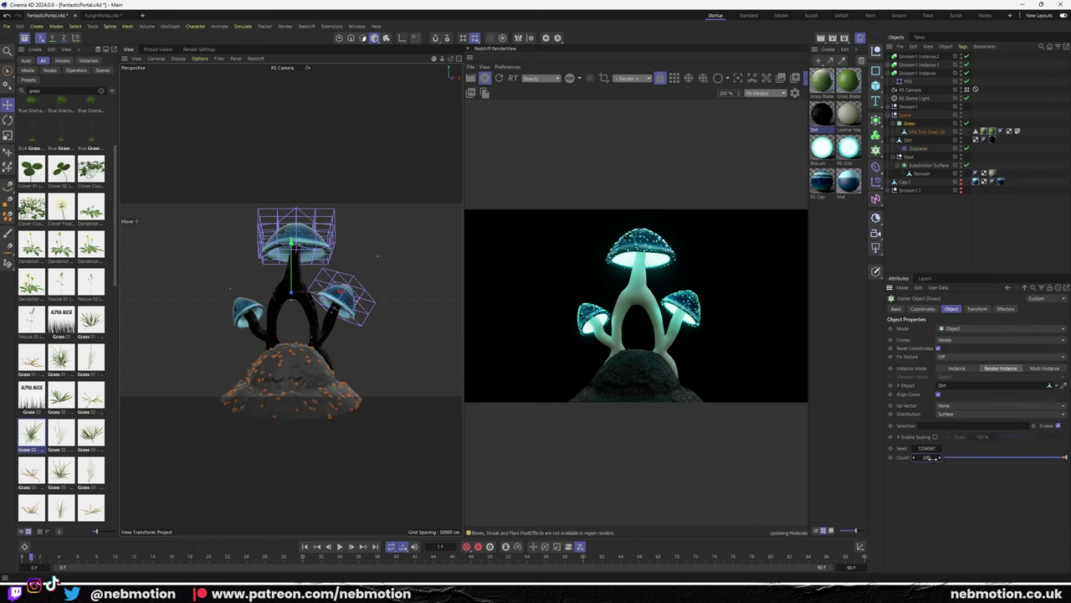
pyautogui.press('o')
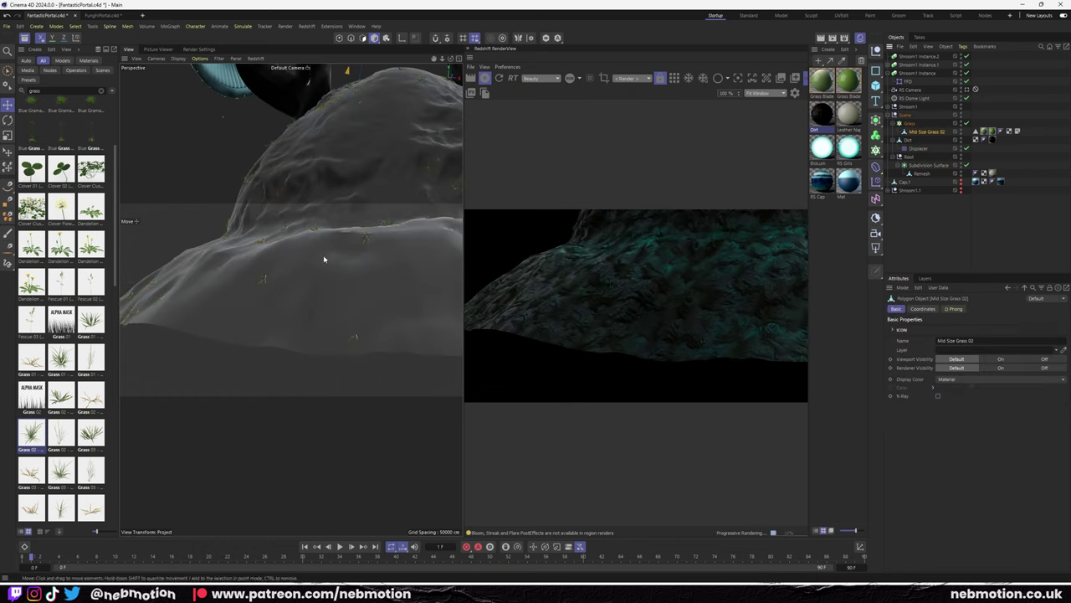
pyautogui.press('r')
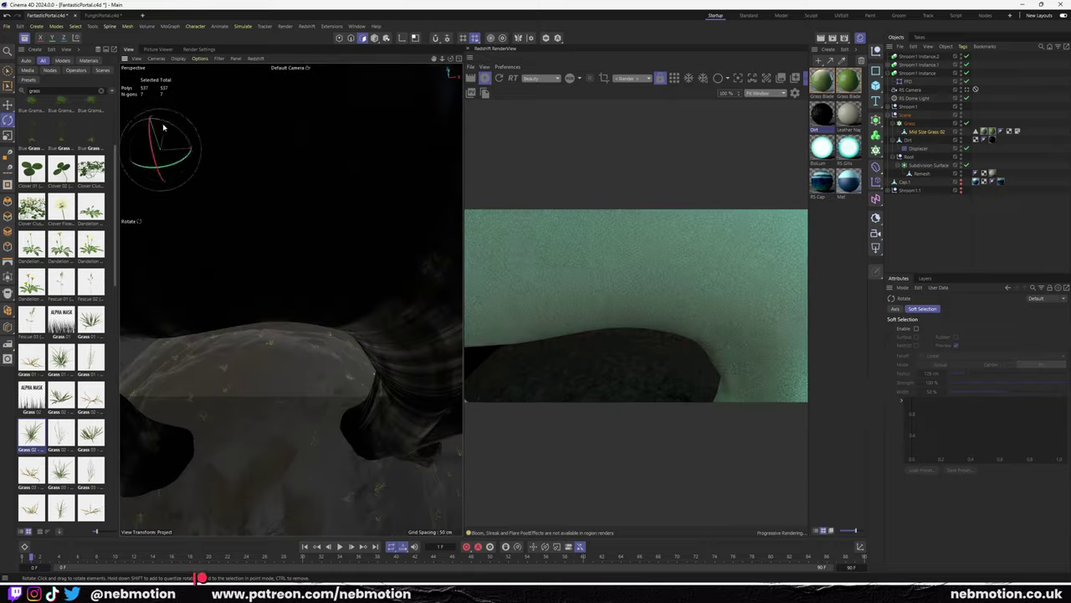
pyautogui.moveTo(155, 113); pyautogui.dragTo(163, 81)
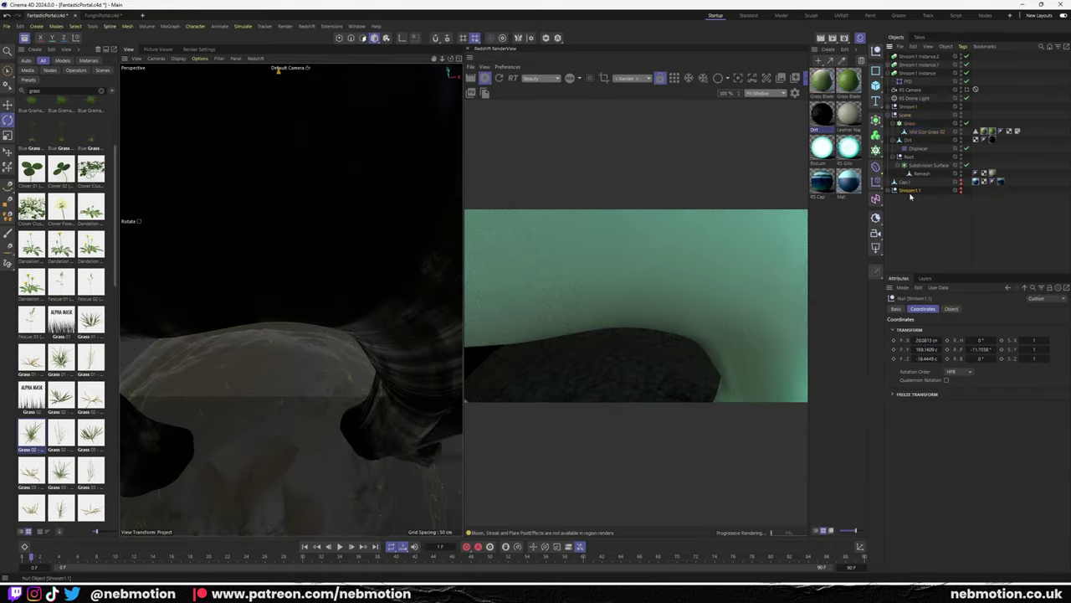
pyautogui.press('e')
pyautogui.moveTo(163, 146)
pyautogui.mouseDown()
pyautogui.moveTo(383, 172)
pyautogui.moveTo(177, 107)
pyautogui.mouseUp()
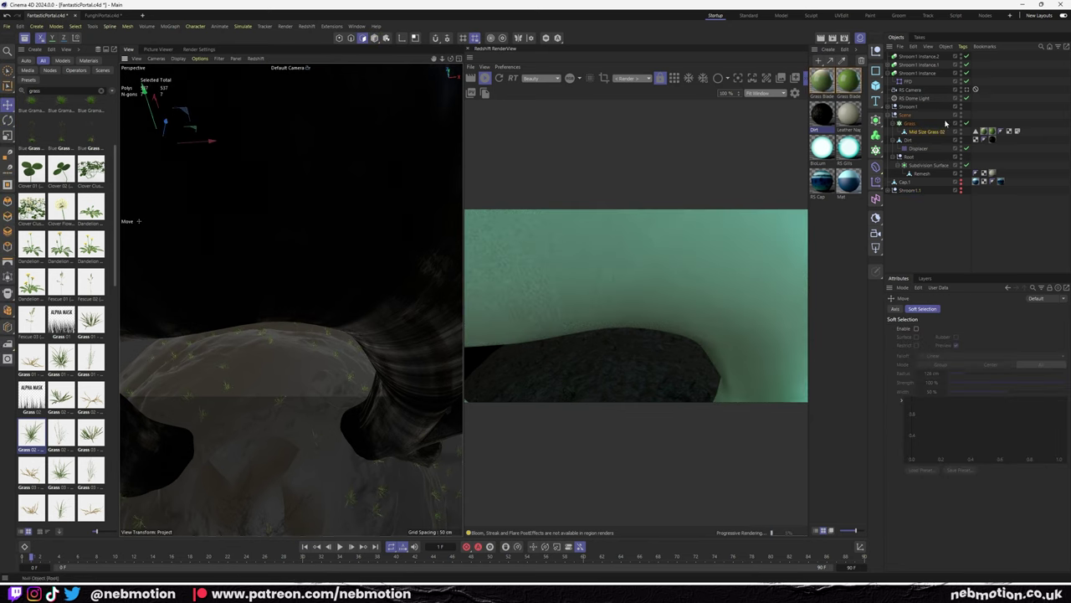
pyautogui.press('t')
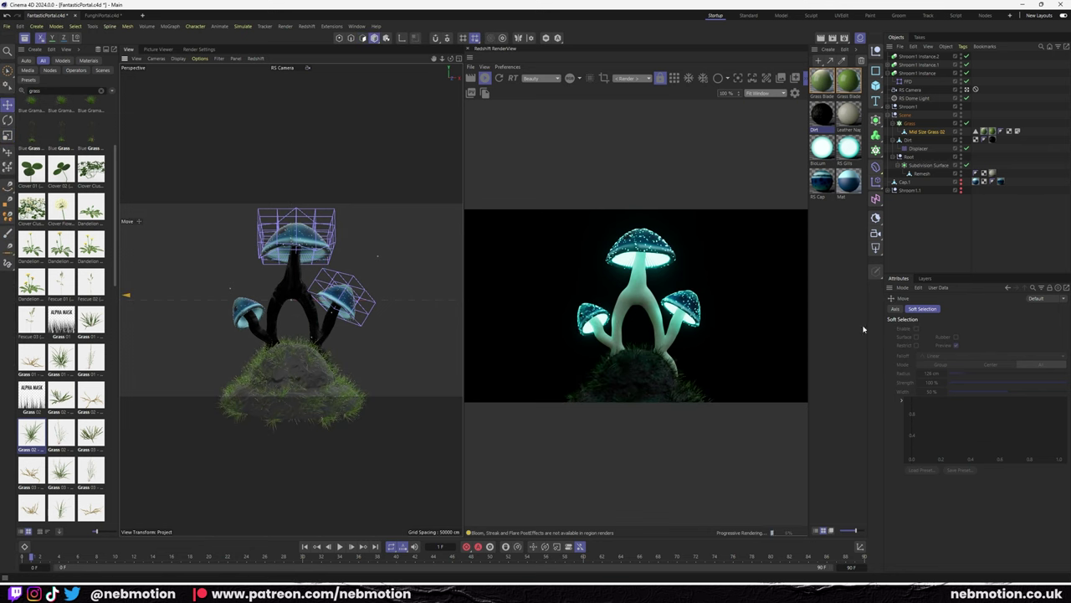
# Add a Random effector to the Grass cloner with Scale enabled to vary blade sizes.
pyautogui.click(910, 123)
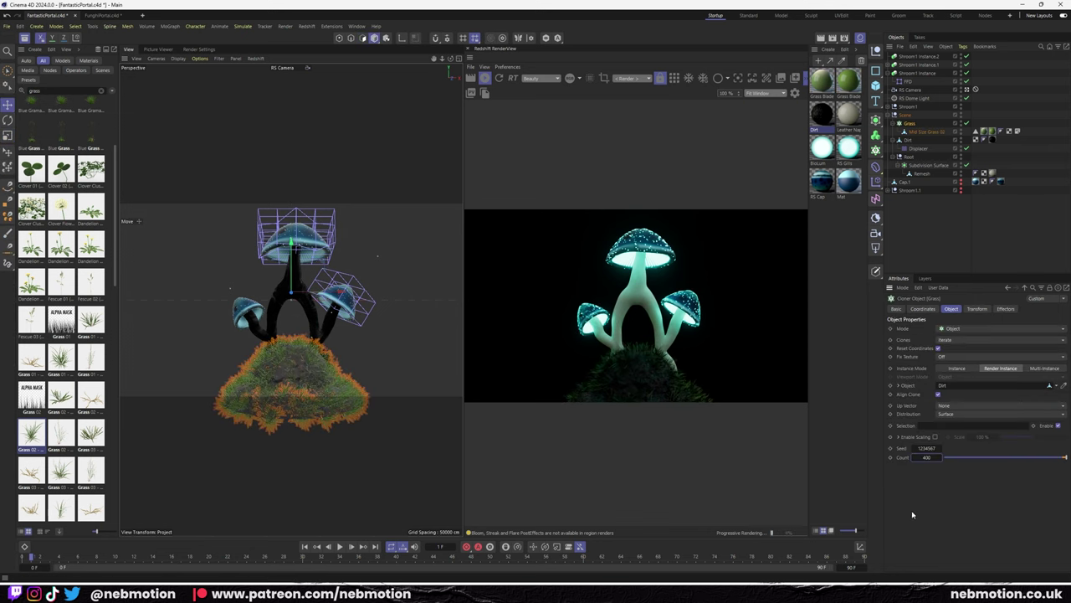
pyautogui.hotkey('shift', 'c')
pyautogui.write('random')
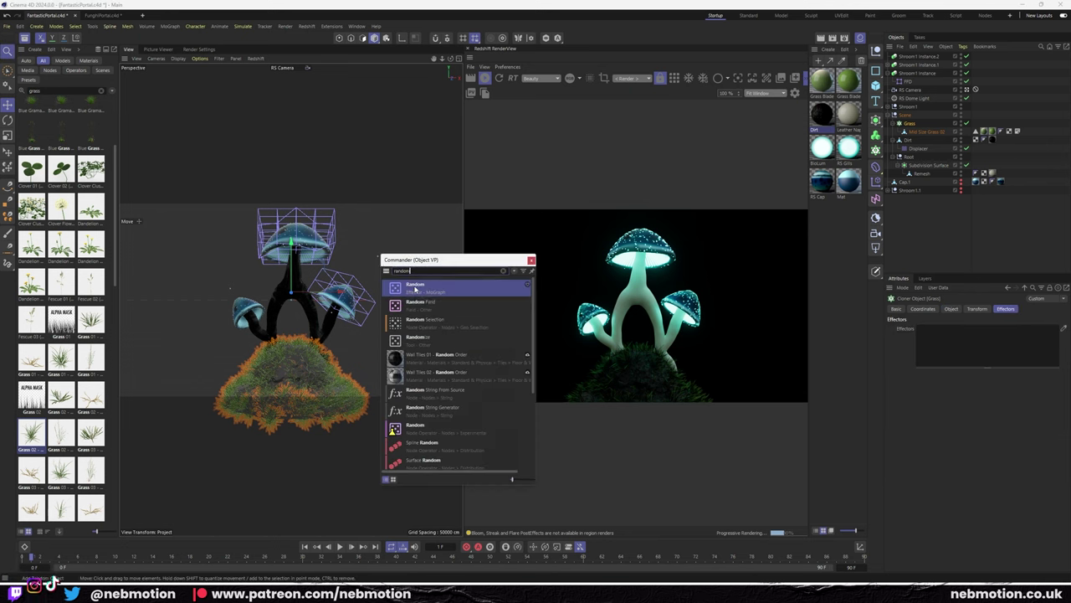
pyautogui.press('Return')
pyautogui.doubleClick(938, 329)
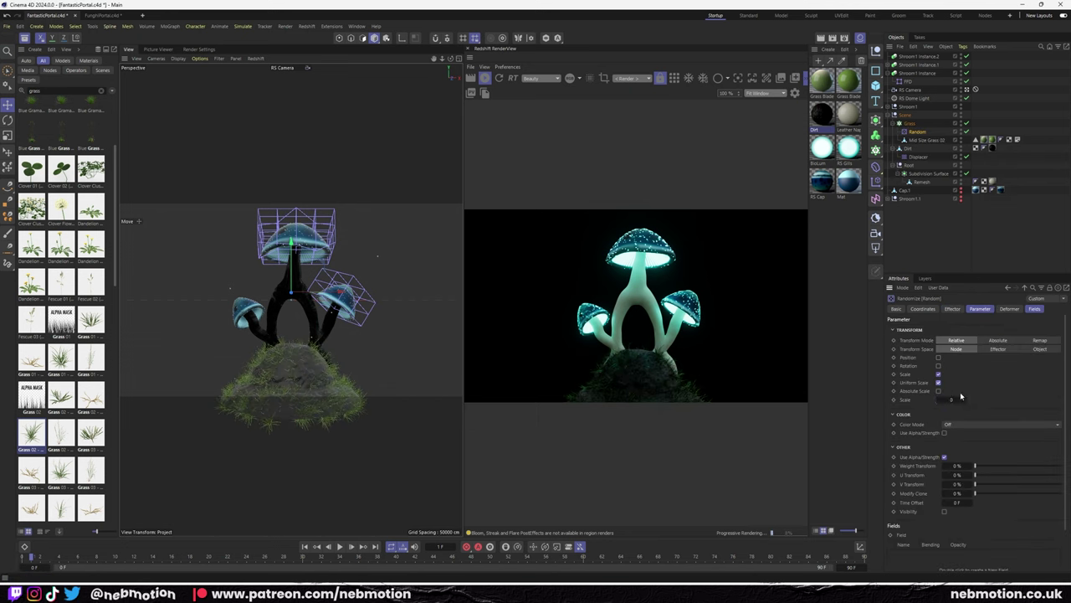
pyautogui.moveTo(952, 400); pyautogui.dragTo(962, 400)
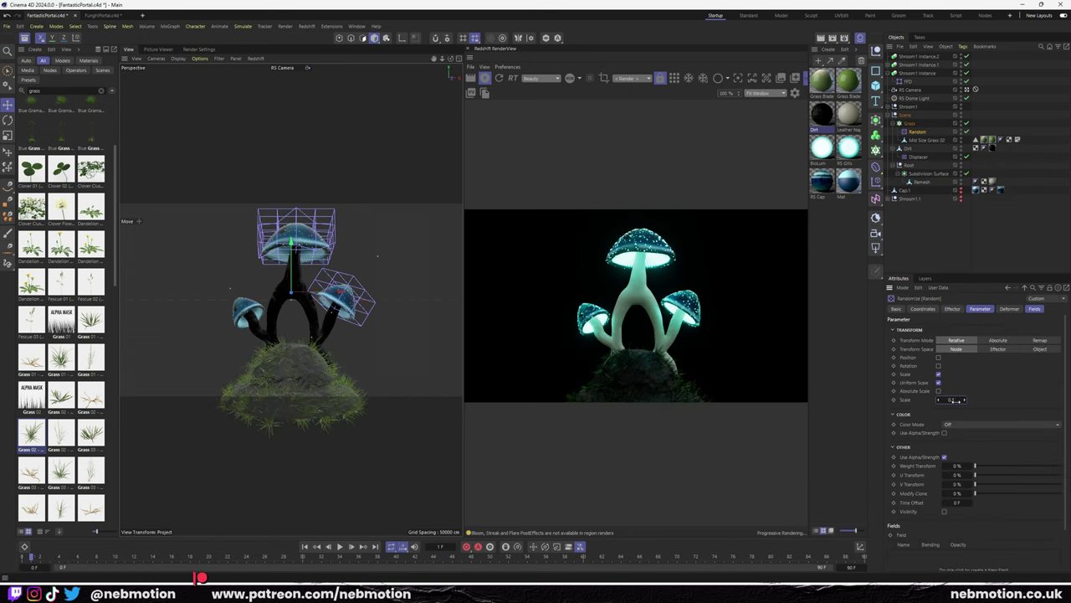
pyautogui.click(910, 123)
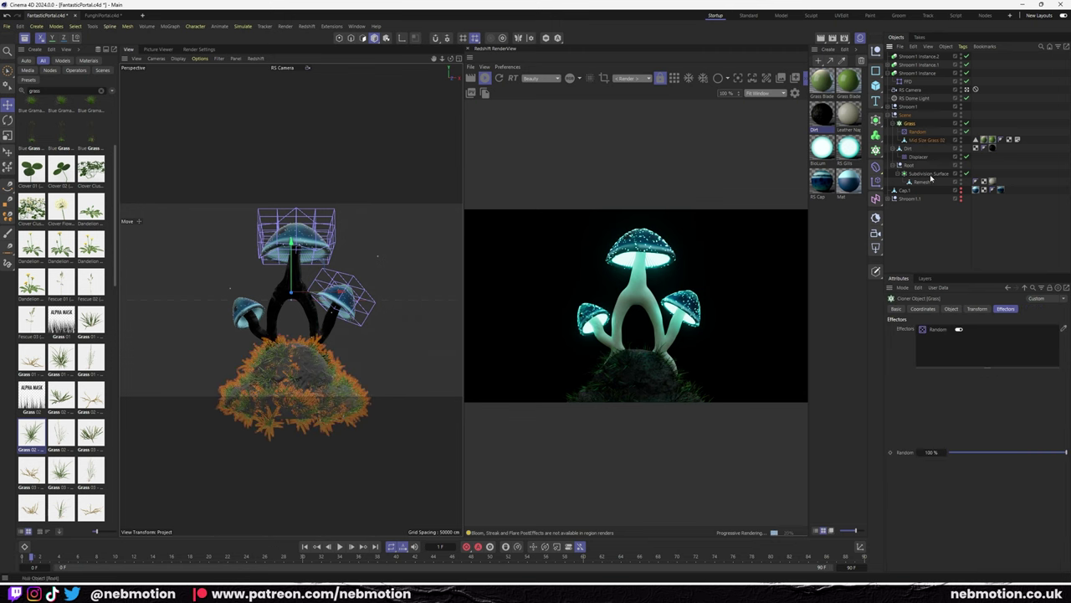
pyautogui.moveTo(31, 321)
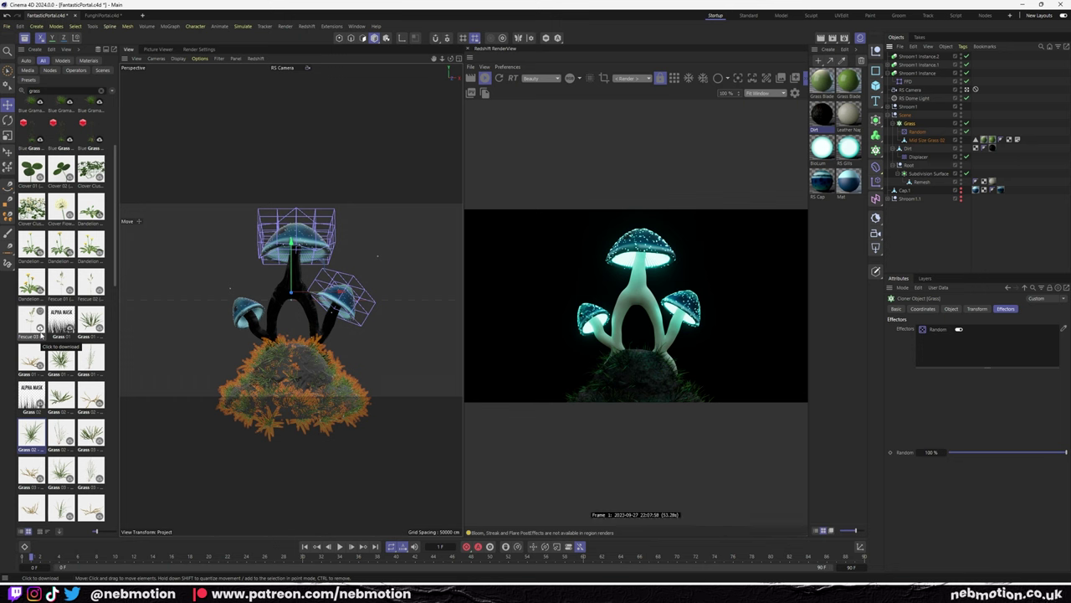
# Add Wild Grass 01 under a new Cloner in Object mode with Dirt as the surface, 70 clones.
pyautogui.doubleClick(90, 360)
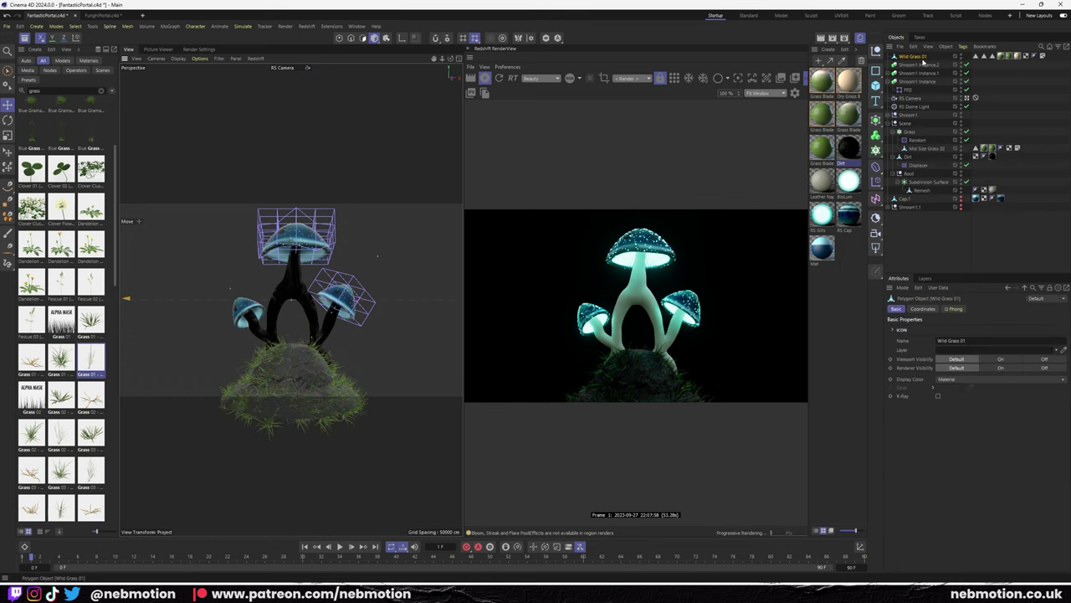
pyautogui.click(876, 134)
pyautogui.keyDown('alt'); pyautogui.click(929, 125); pyautogui.keyUp('alt')
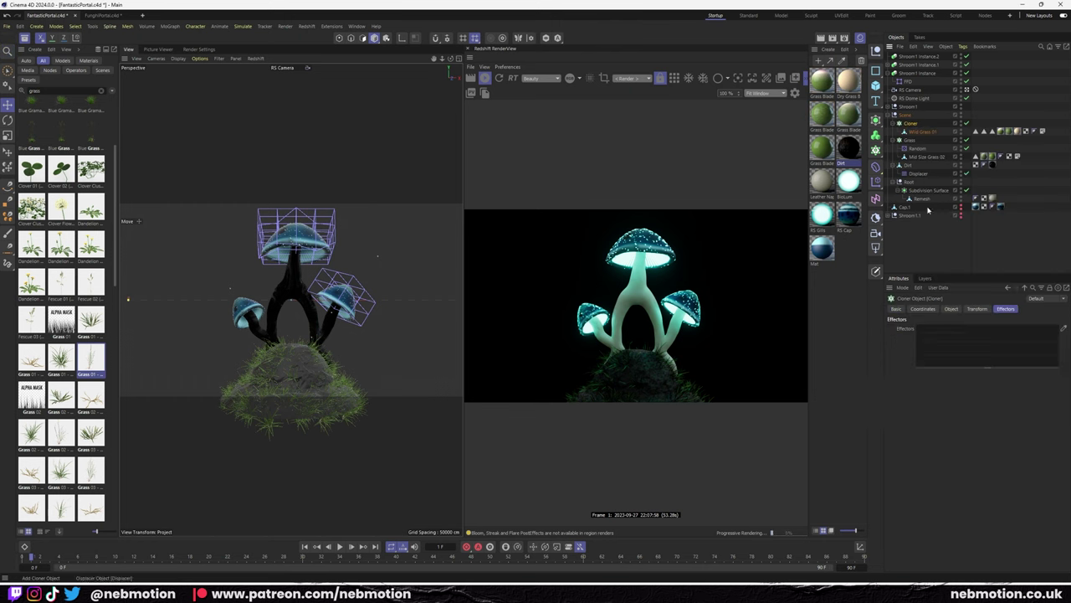
pyautogui.click(1002, 328)
pyautogui.click(964, 341)
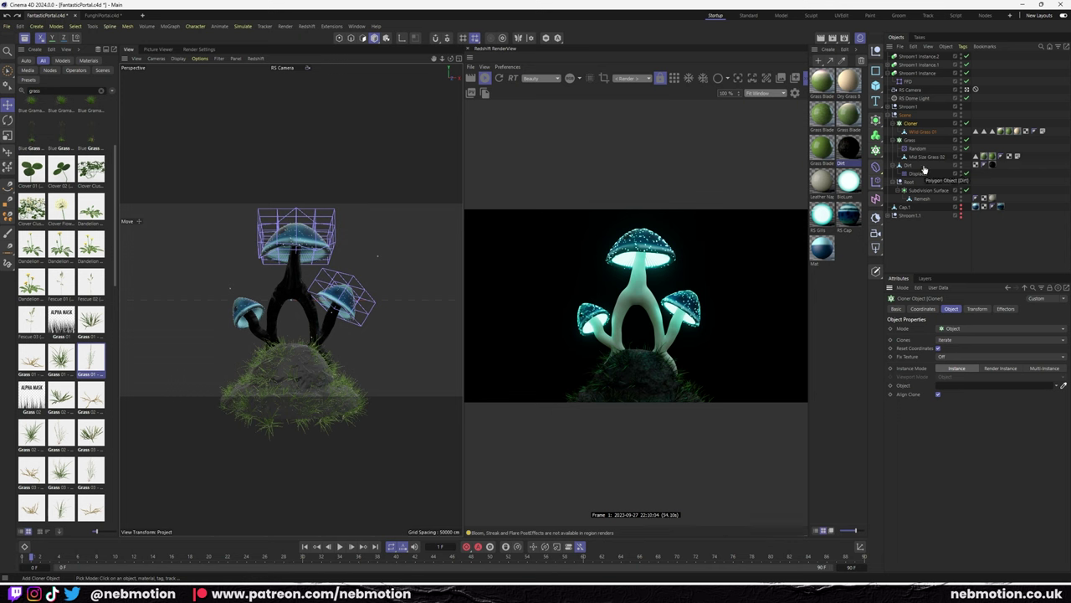
pyautogui.click(1061, 369)
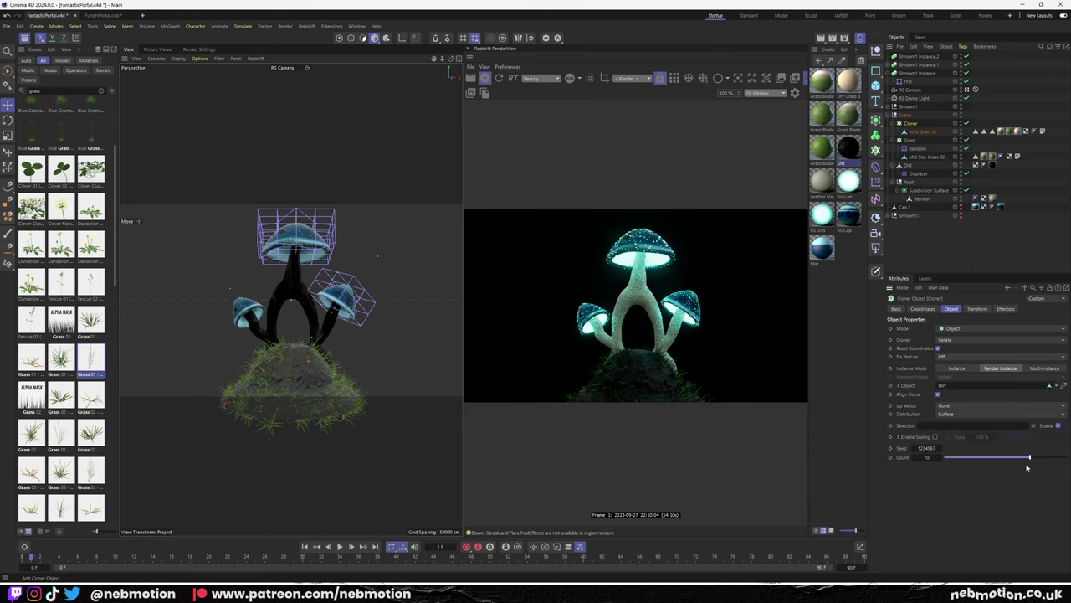
pyautogui.click(921, 131)
pyautogui.hotkey('shift', 'F8')
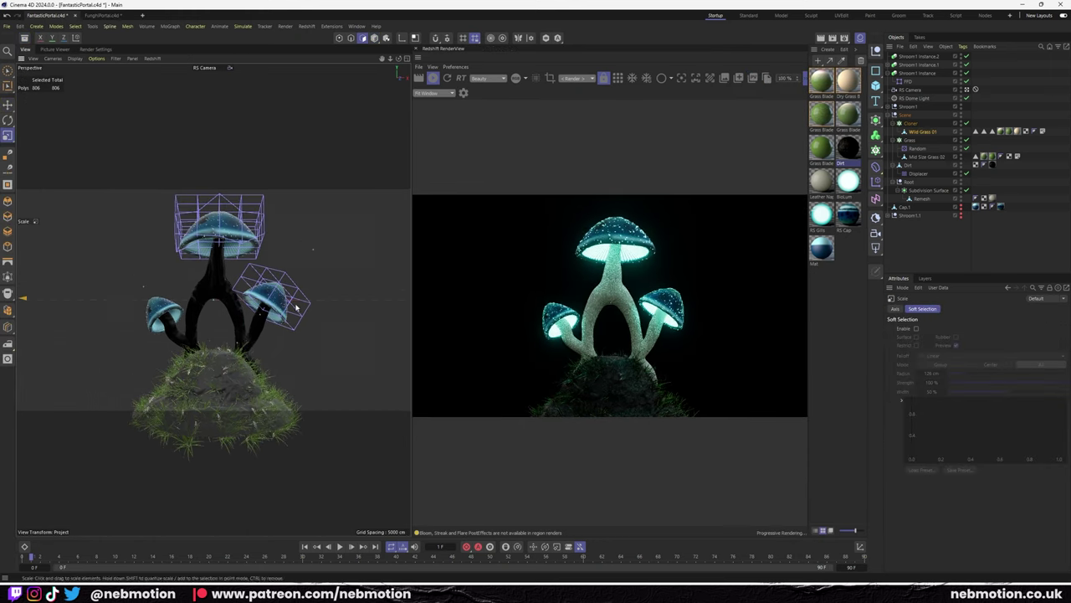
# Rotate the Wild Grass 01 blade and toggle Reset Coordinates on its cloner.
pyautogui.press('r')
pyautogui.press('o')
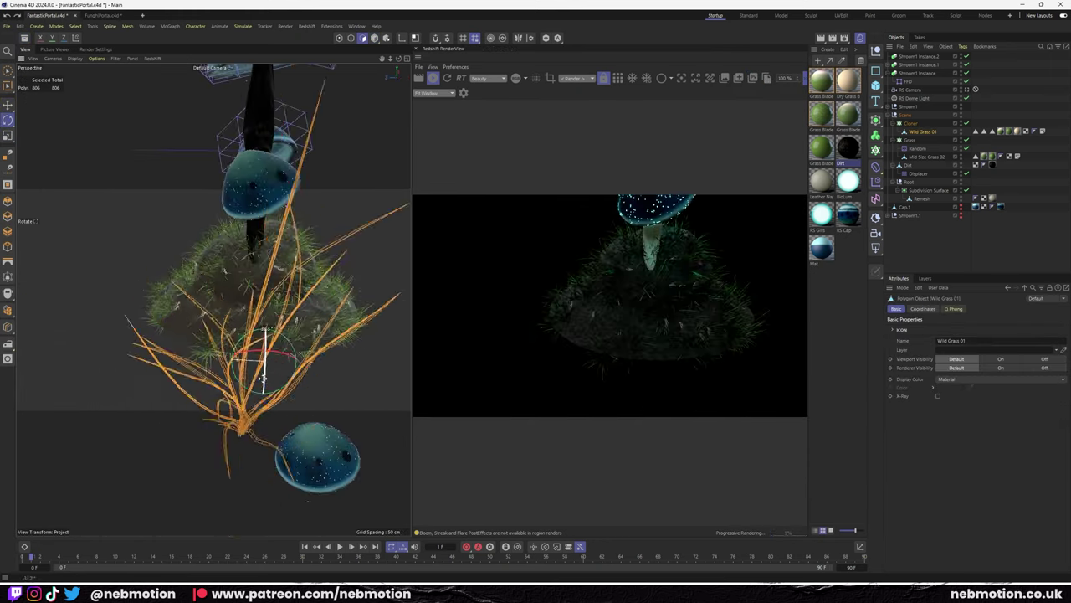
pyautogui.moveTo(276, 337); pyautogui.dragTo(342, 318)
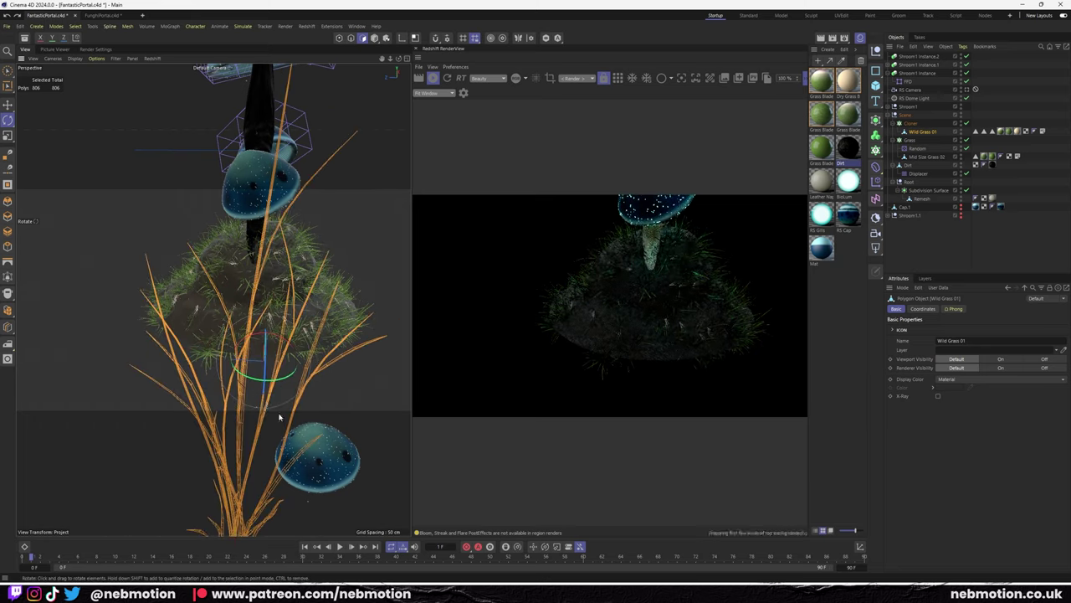
pyautogui.hotkey('ctrl', 'shift', 'z')
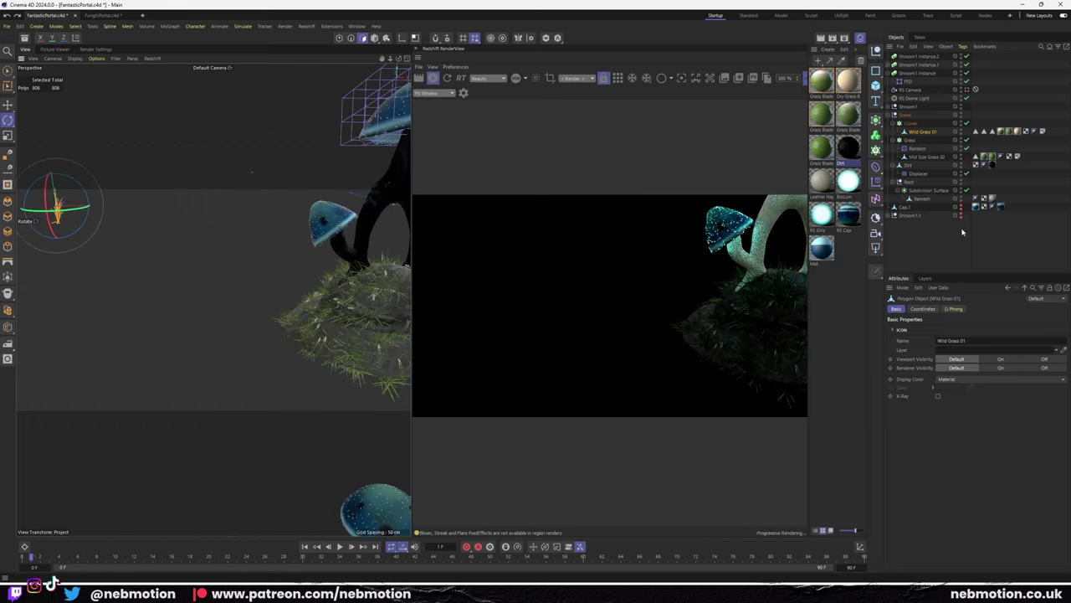
pyautogui.click(910, 123)
pyautogui.click(1005, 309)
pyautogui.click(952, 309)
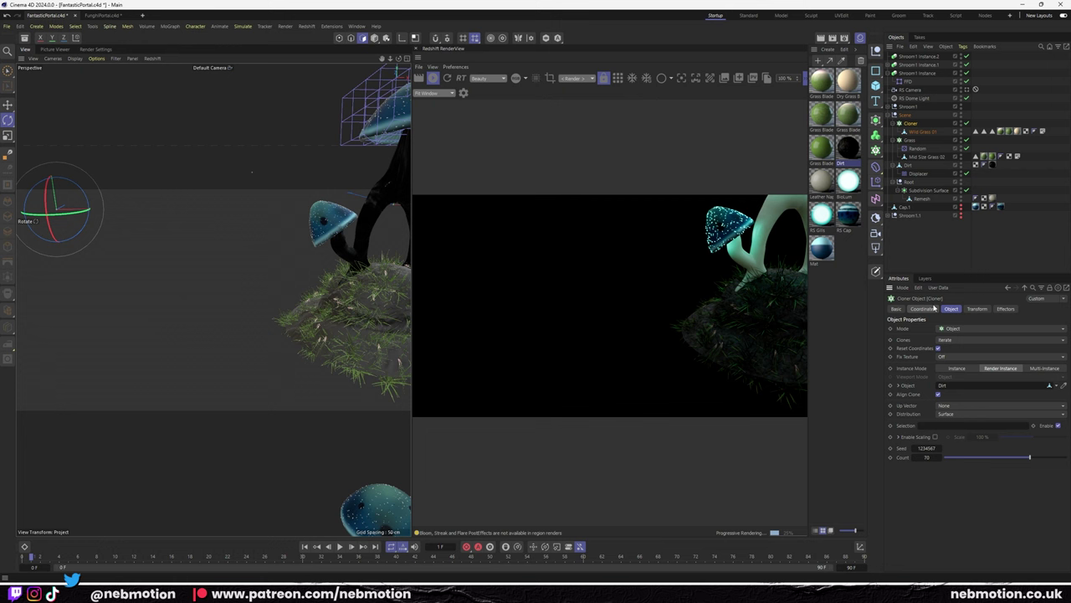
pyautogui.click(939, 348)
# Rotate the blade about 22 degrees, tilt it further, and shift it along X.
pyautogui.moveTo(117, 205)
pyautogui.mouseDown()
pyautogui.moveTo(143, 201)
pyautogui.moveTo(279, 418)
pyautogui.moveTo(208, 272)
pyautogui.mouseUp()
pyautogui.click(922, 309)
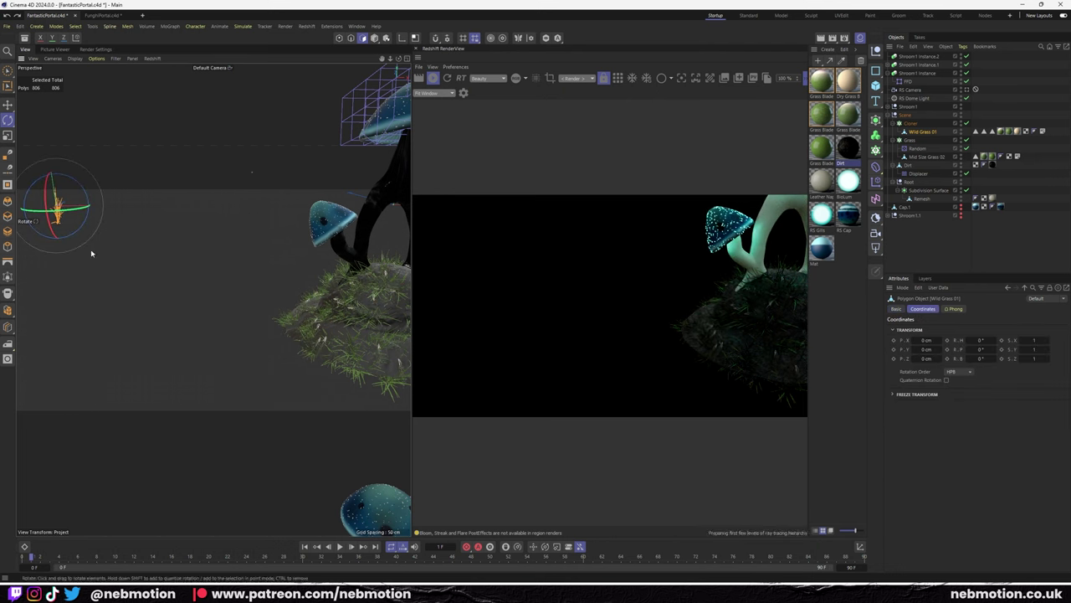
pyautogui.moveTo(91, 249)
pyautogui.mouseDown()
pyautogui.moveTo(72, 407)
pyautogui.moveTo(91, 232)
pyautogui.mouseUp()
pyautogui.press('o')
pyautogui.click(911, 123)
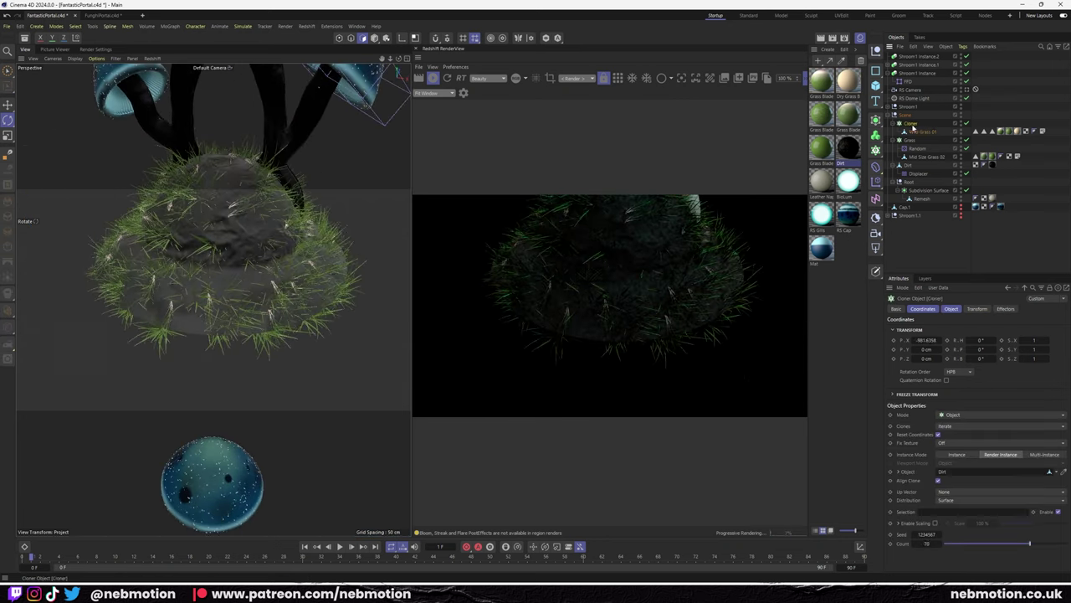
pyautogui.hotkey('ctrl', 'z')
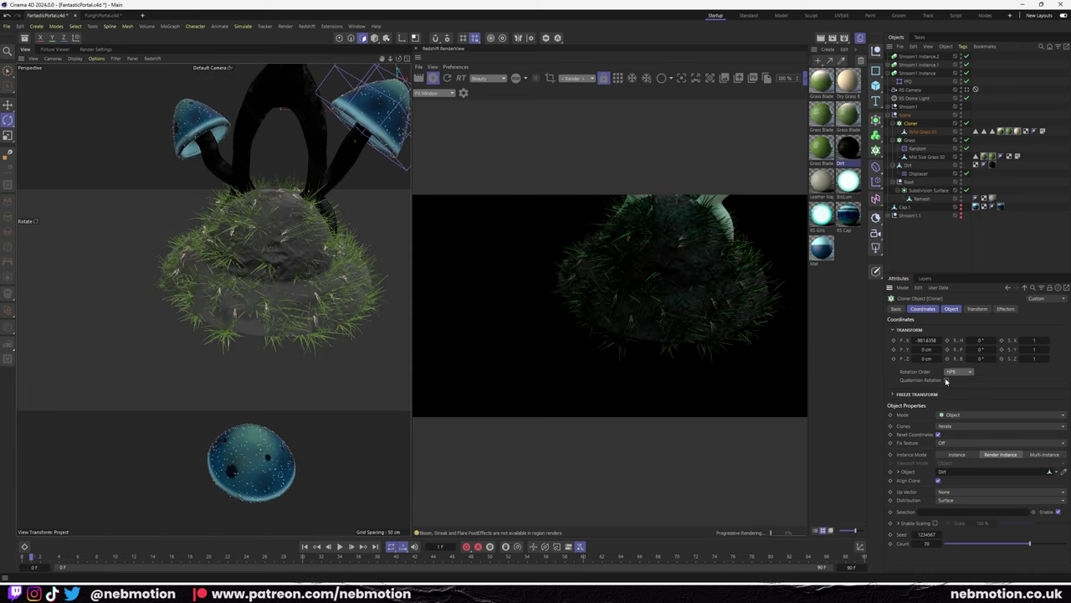
pyautogui.hotkey('ctrl', 'z')
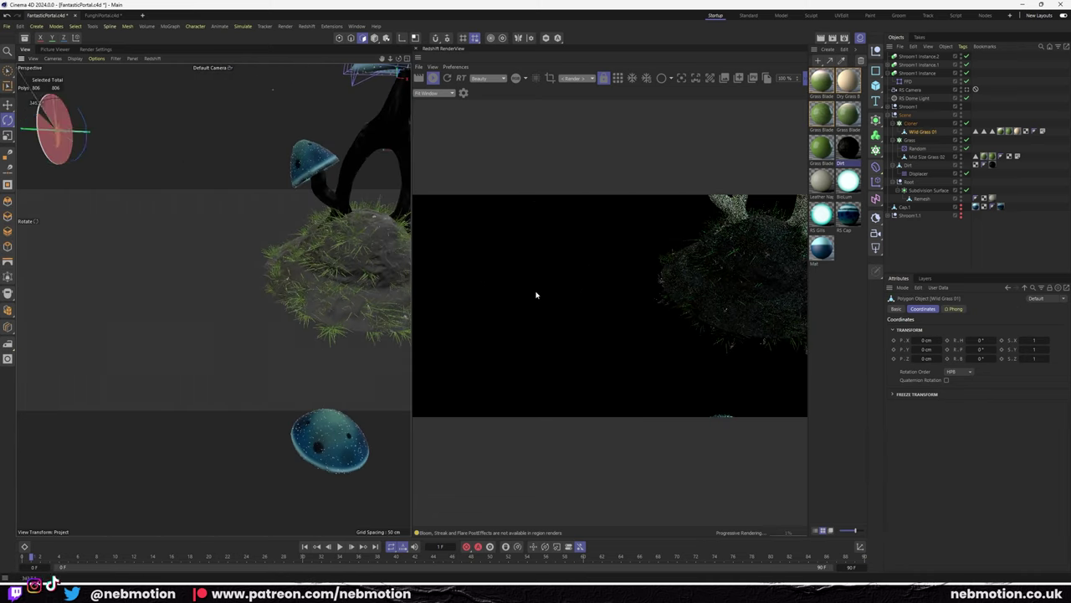
pyautogui.moveTo(34, 124); pyautogui.dragTo(228, 293)
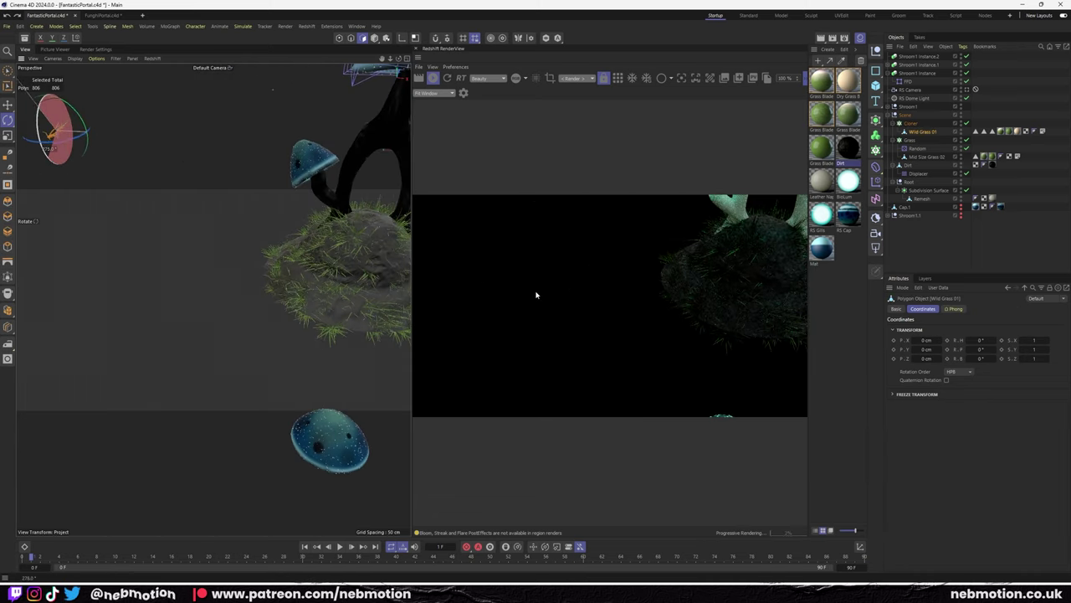
pyautogui.press('e')
pyautogui.moveTo(168, 208); pyautogui.dragTo(228, 233)
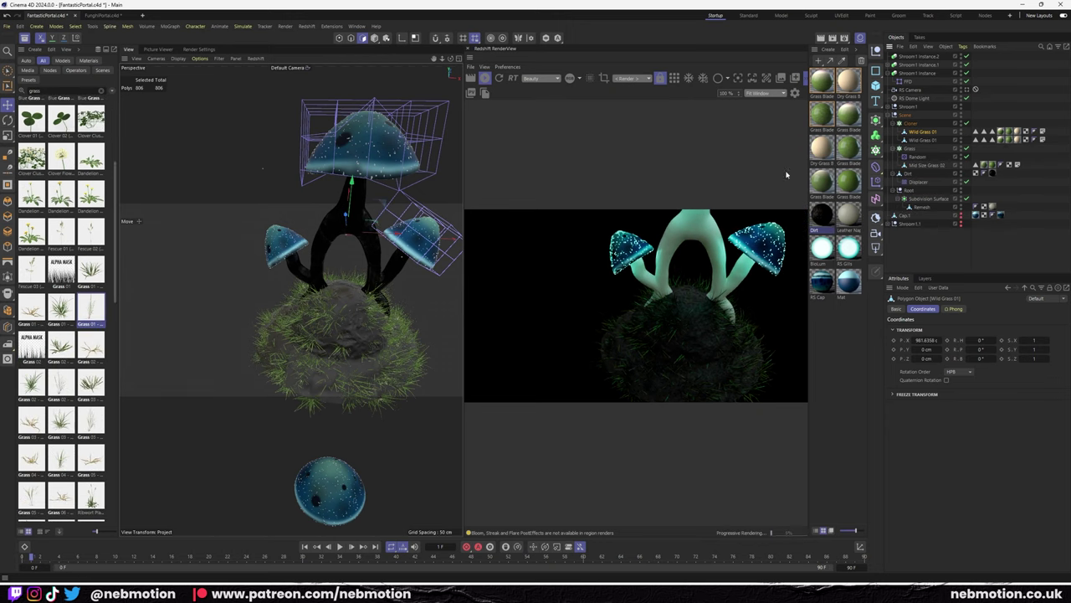
# Undo the extra grass copy and scale the Wild Grass 01 blade up to make it taller.
pyautogui.keyDown('alt'); pyautogui.moveTo(222, 244); pyautogui.dragTo(332, 248); pyautogui.keyUp('alt')
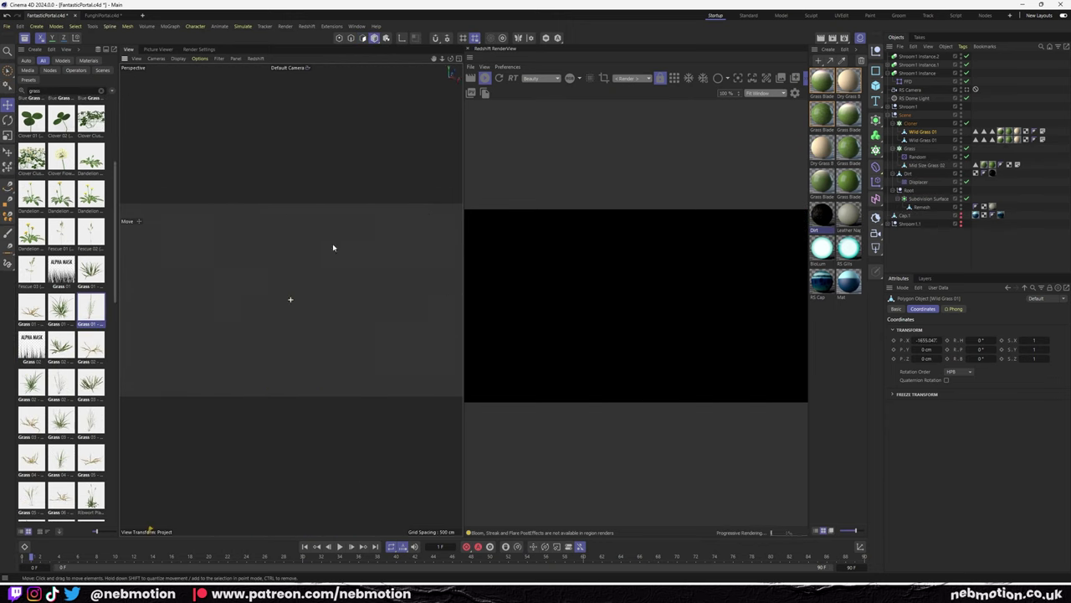
pyautogui.hotkey('ctrl', 'z')
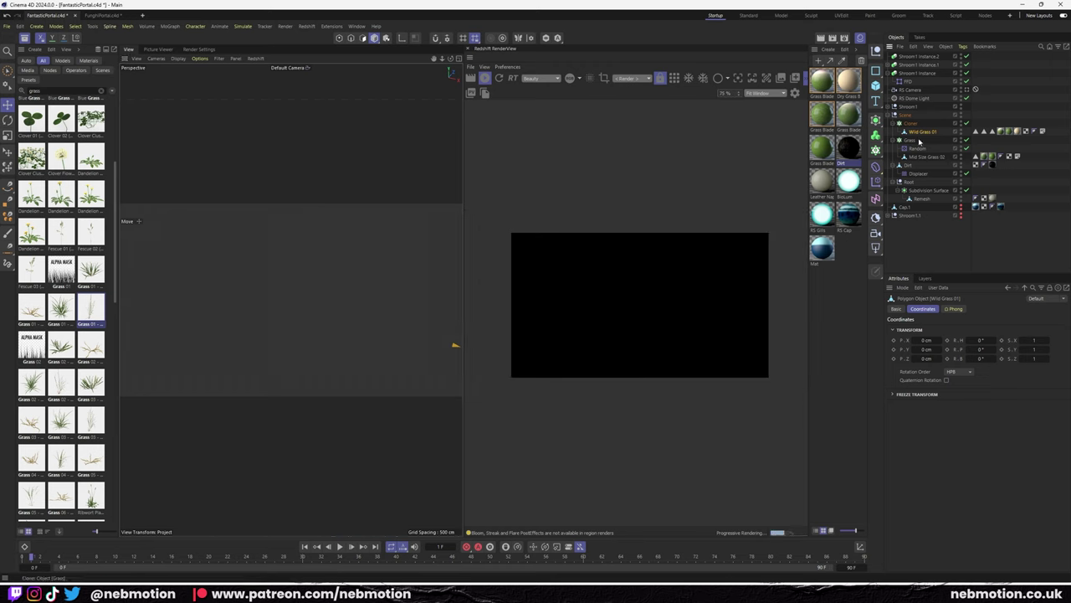
pyautogui.click(923, 132)
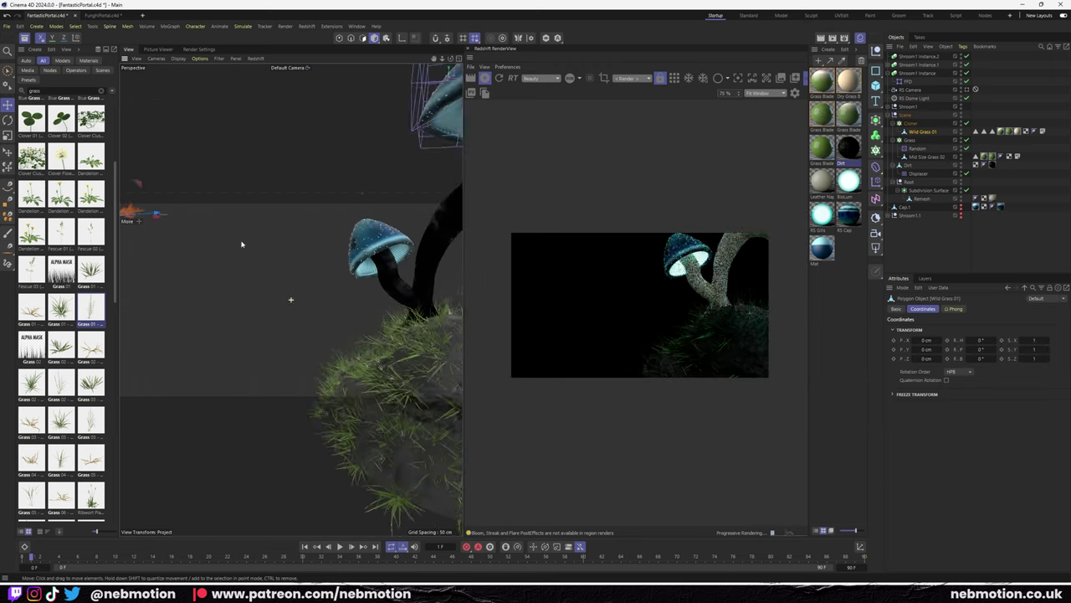
pyautogui.press('t')
pyautogui.keyDown('alt'); pyautogui.moveTo(141, 245); pyautogui.dragTo(270, 287); pyautogui.keyUp('alt')
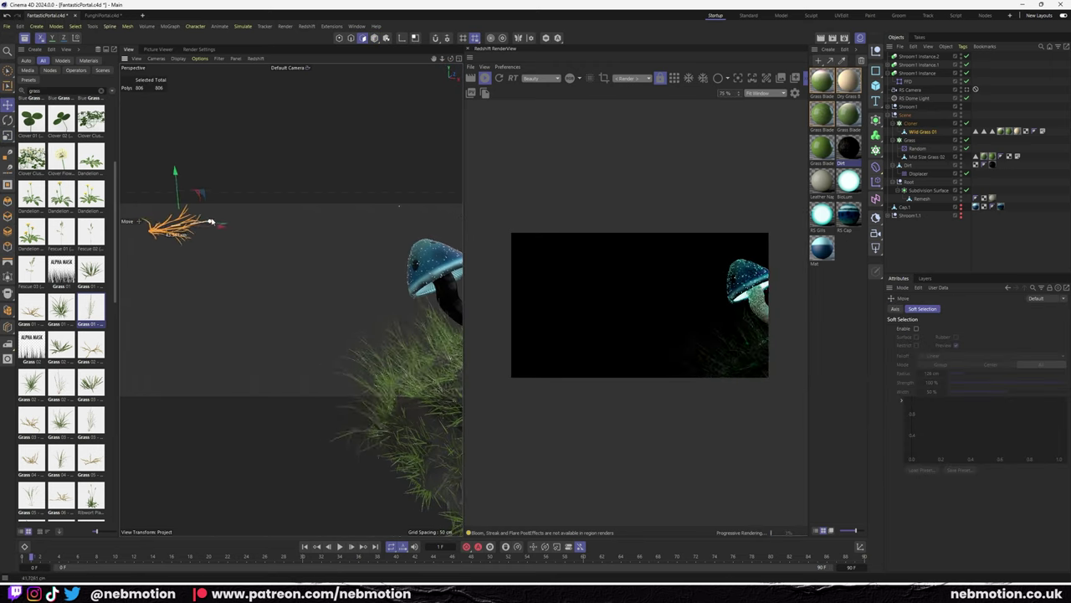
# Frame the whole mushroom scene and view it through the RS Camera.
pyautogui.press('h')
pyautogui.click(975, 88)
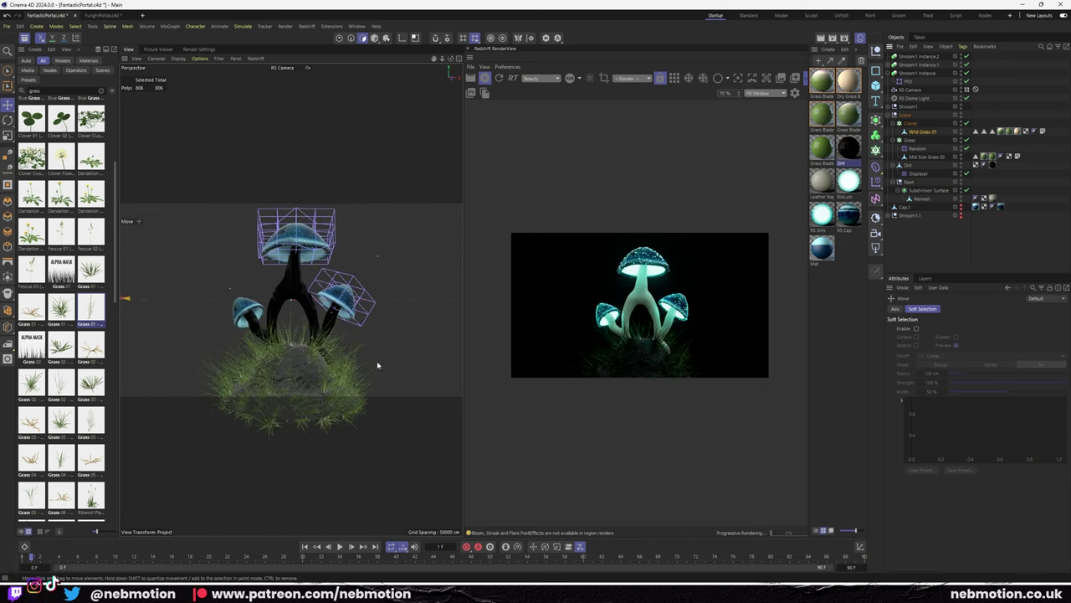
pyautogui.hotkey('shift', 'F8')
pyautogui.scroll(5, 309, 287)
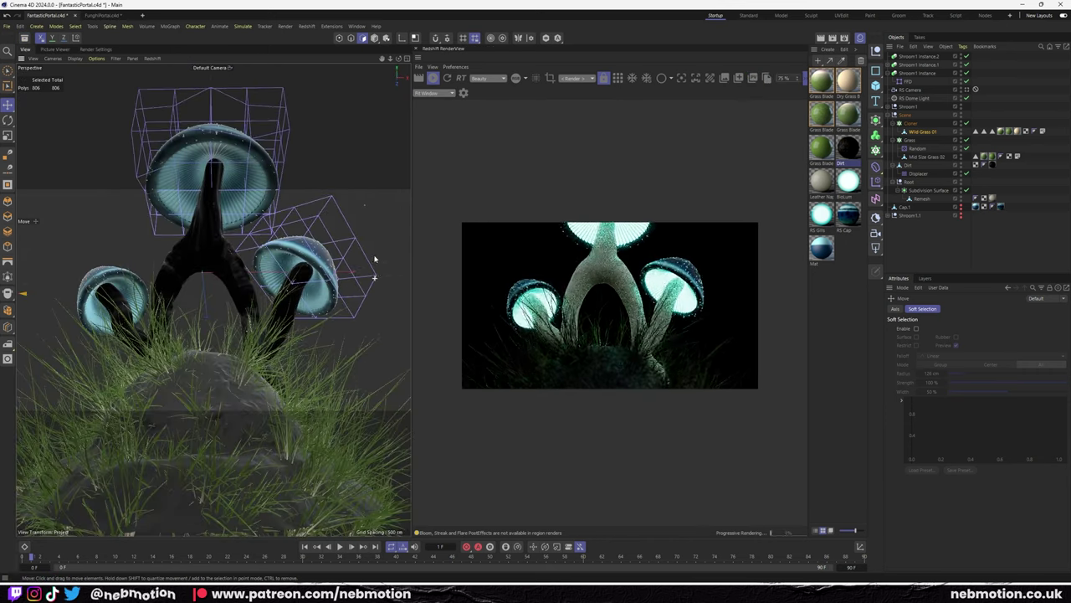
pyautogui.keyDown('alt'); pyautogui.moveTo(310, 287); pyautogui.dragTo(243, 286); pyautogui.keyUp('alt')
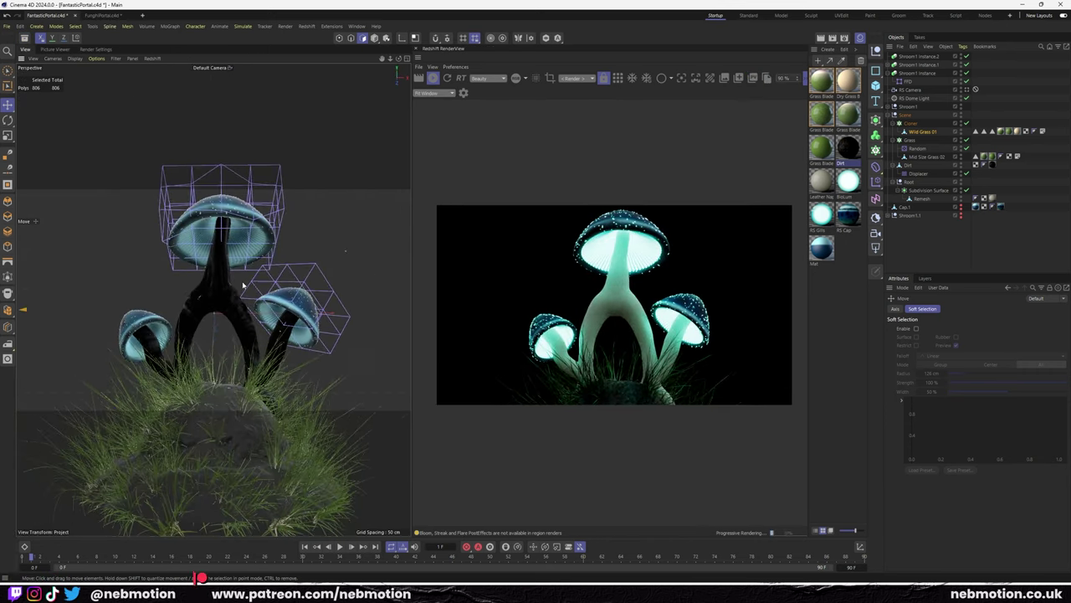
pyautogui.click(975, 89)
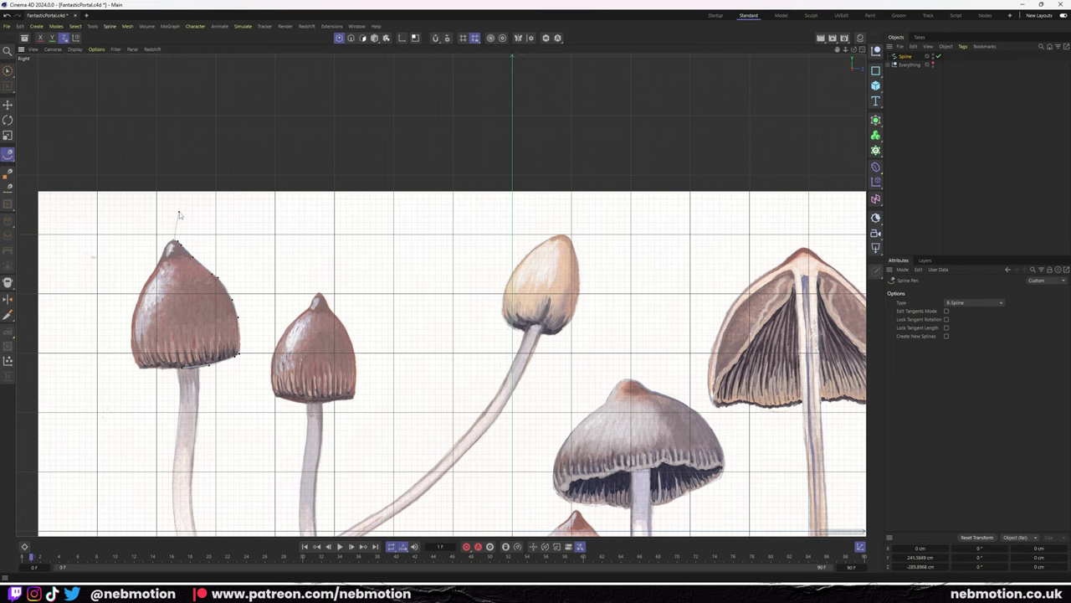
# Return to a single Perspective view and add a Lathe to revolve the cap spline.
pyautogui.scroll(4, 214, 305)
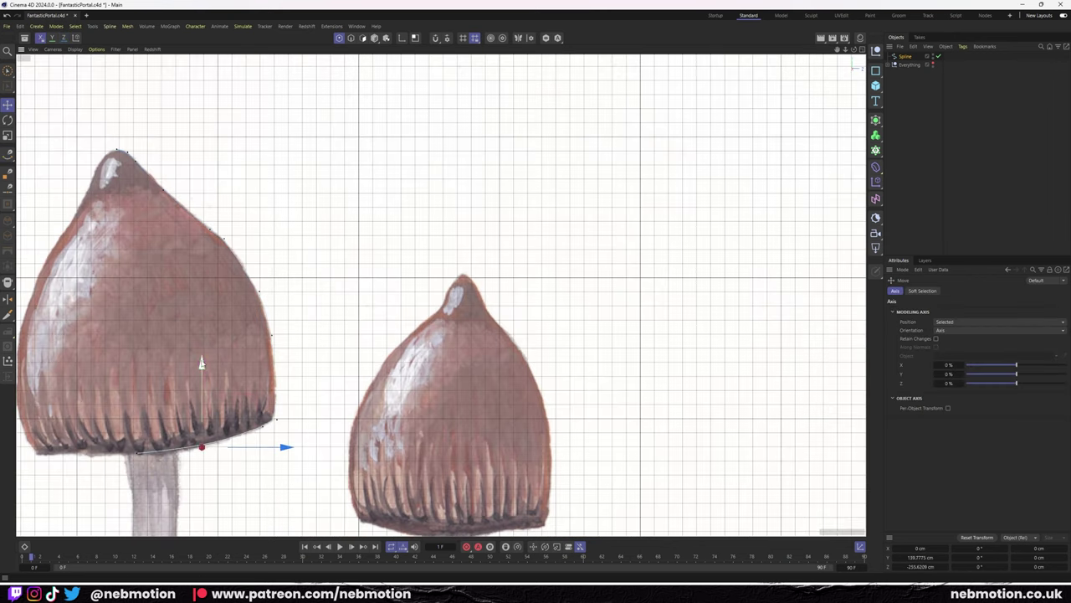
pyautogui.scroll(-8, 192, 285)
pyautogui.scroll(4, 360, 293)
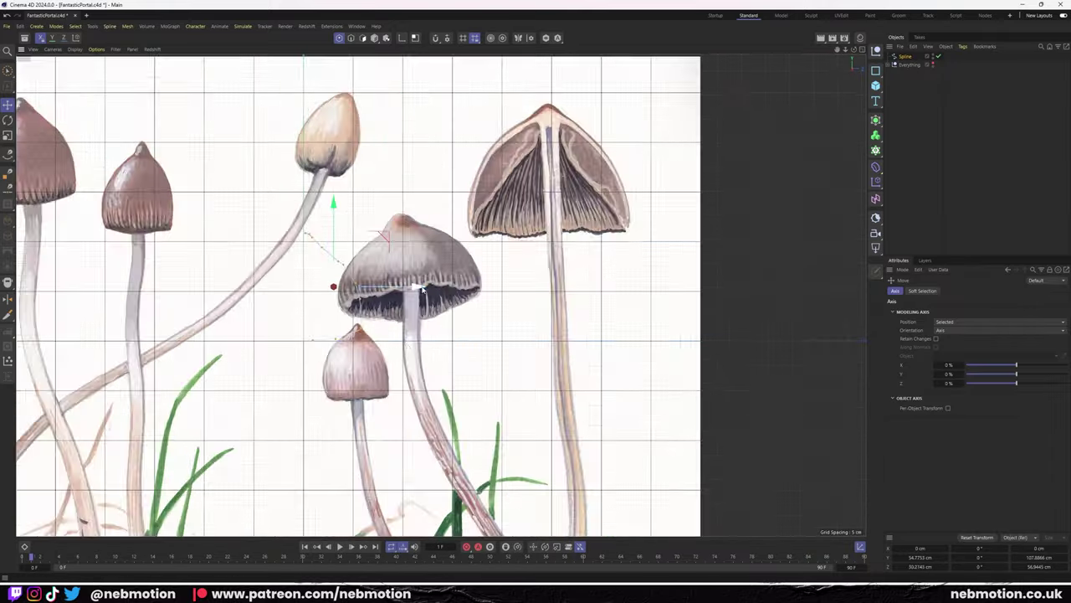
pyautogui.scroll(4, 427, 288)
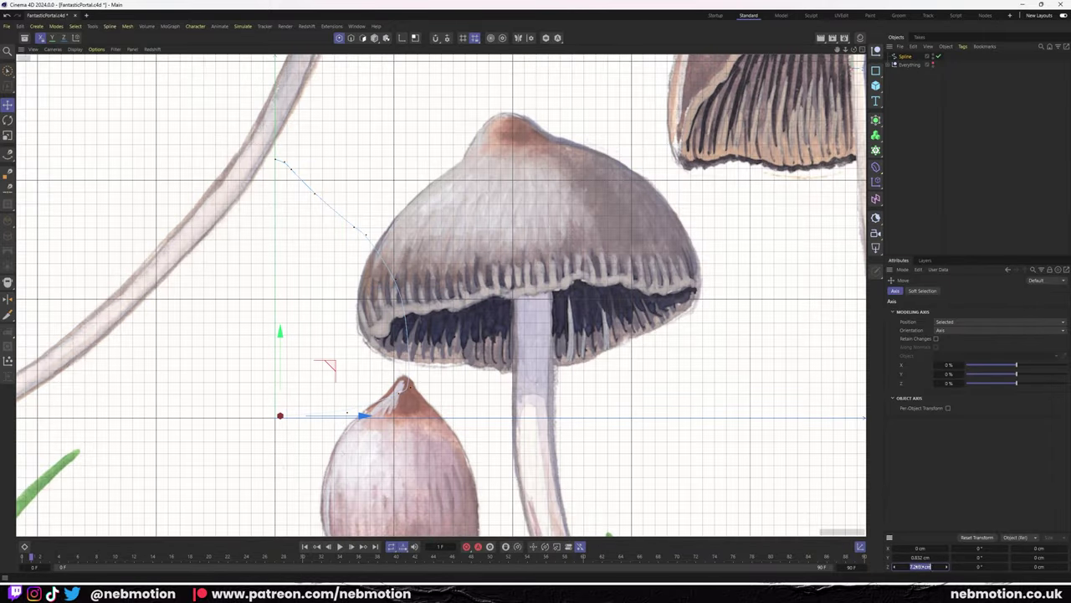
pyautogui.scroll(-5, 370, 314)
pyautogui.press('F5')
pyautogui.press('F1')
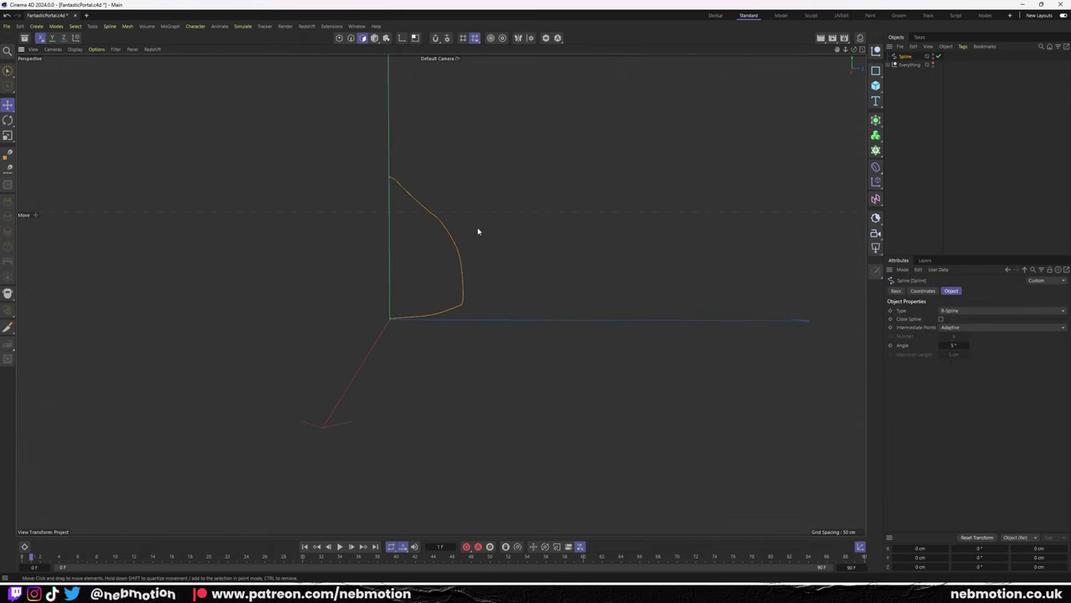
pyautogui.keyDown('alt'); pyautogui.click(953, 86); pyautogui.keyUp('alt')
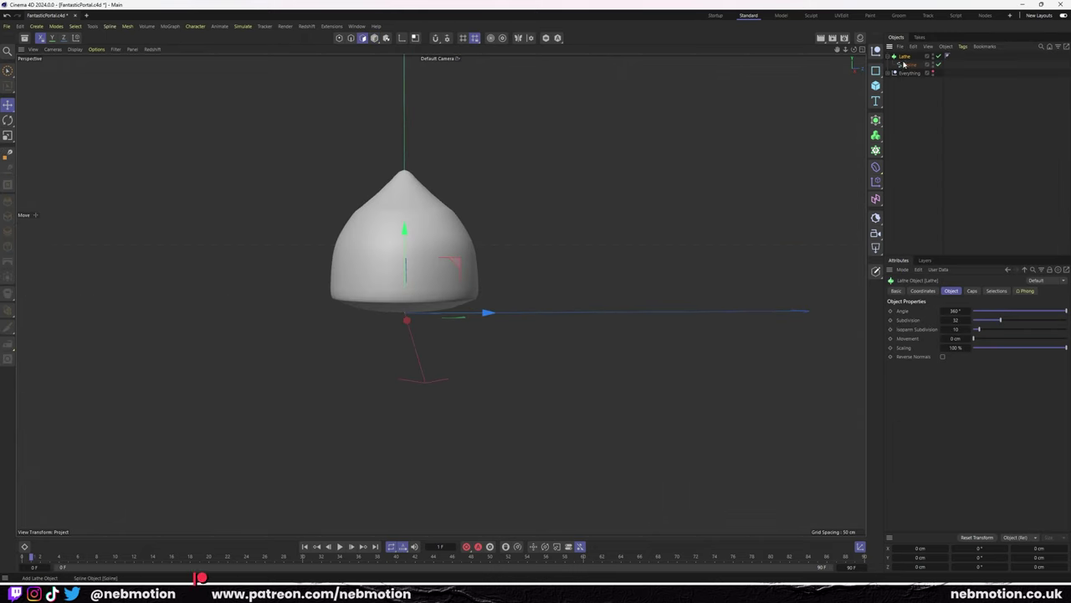
# Make the lathed cap editable and delete the polygons on its underside.
pyautogui.press('c')
pyautogui.scroll(5, 538, 210)
pyautogui.scroll(3, 658, 263)
pyautogui.moveTo(658, 263)
pyautogui.keyDown('alt'); pyautogui.mouseDown()
pyautogui.moveTo(688, 277)
pyautogui.moveTo(451, 432)
pyautogui.moveTo(381, 351)
pyautogui.moveTo(21, 182)
pyautogui.mouseUp(); pyautogui.keyUp('alt')
pyautogui.press('Delete')
# Enable Soft Selection, reduce the radius from 30 cm to 9 cm, and scale the underside opening smaller.
pyautogui.press('e')
pyautogui.click(923, 290)
pyautogui.click(916, 310)
pyautogui.click(938, 338)
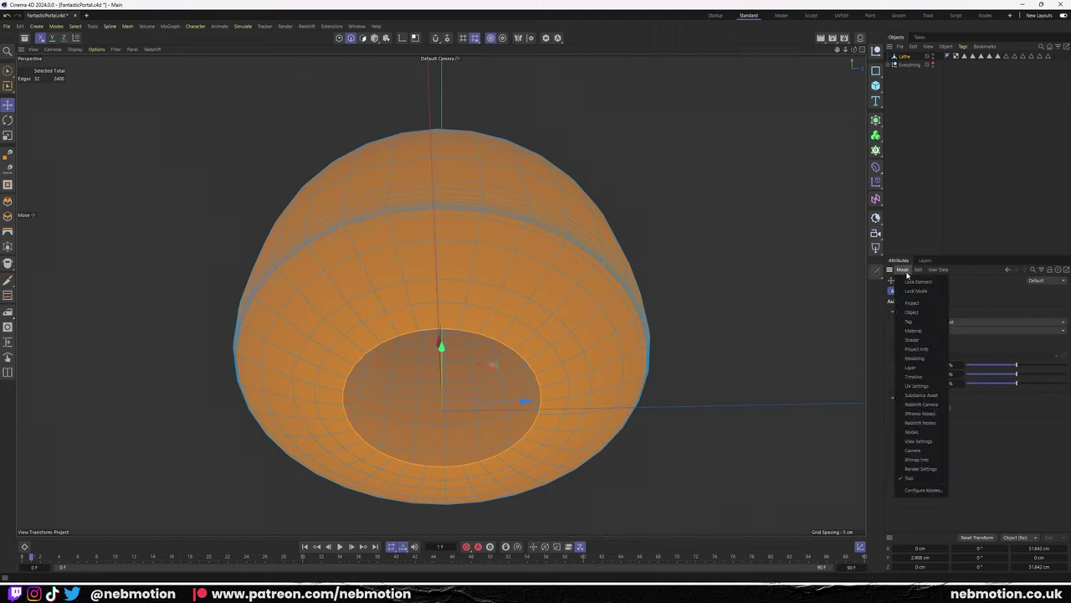
pyautogui.moveTo(962, 355); pyautogui.dragTo(952, 355)
pyautogui.keyDown('alt'); pyautogui.moveTo(502, 335); pyautogui.dragTo(473, 281); pyautogui.keyUp('alt')
pyautogui.moveTo(494, 234)
pyautogui.keyDown('alt'); pyautogui.mouseDown()
pyautogui.moveTo(597, 332)
pyautogui.moveTo(675, 433)
pyautogui.moveTo(469, 318)
pyautogui.moveTo(539, 274)
pyautogui.moveTo(717, 341)
pyautogui.mouseUp(); pyautogui.keyUp('alt')
pyautogui.moveTo(717, 341); pyautogui.dragTo(628, 320, button='middle')
pyautogui.press('t')
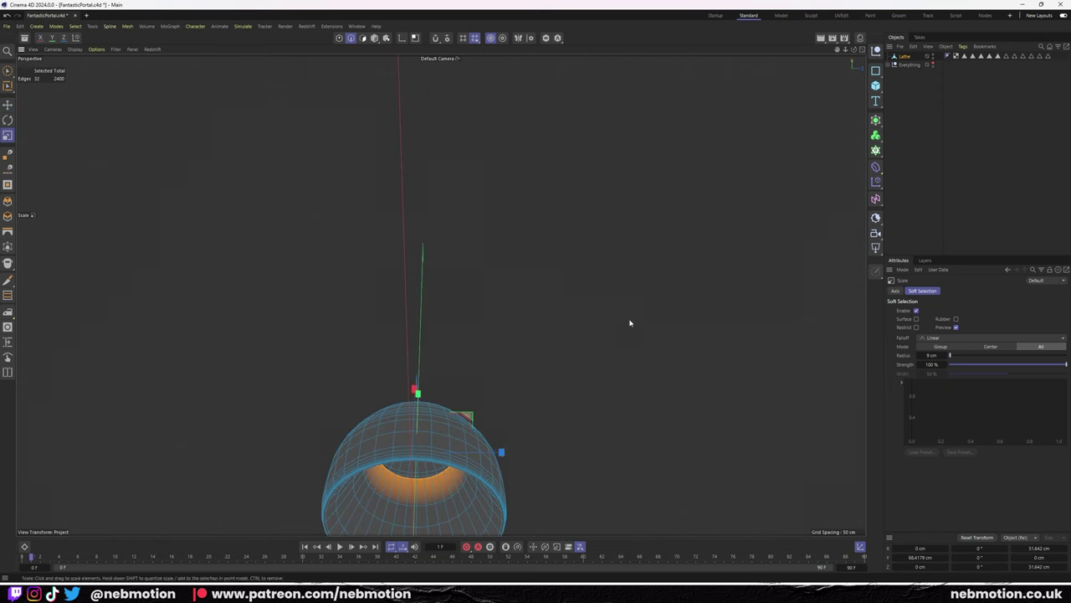
pyautogui.keyDown('alt'); pyautogui.moveTo(405, 283); pyautogui.dragTo(505, 299); pyautogui.keyUp('alt')
pyautogui.scroll(2, 506, 298)
# Edge Slide the cap's loops using the mesh commands menu.
pyautogui.press('e')
pyautogui.rightClick(524, 408)
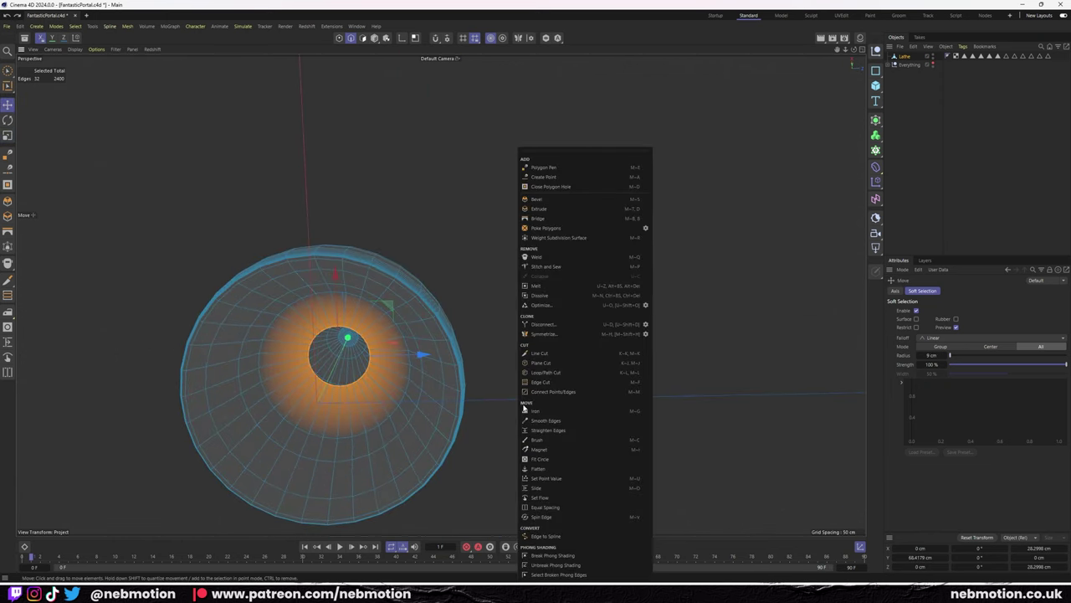
pyautogui.click(537, 488)
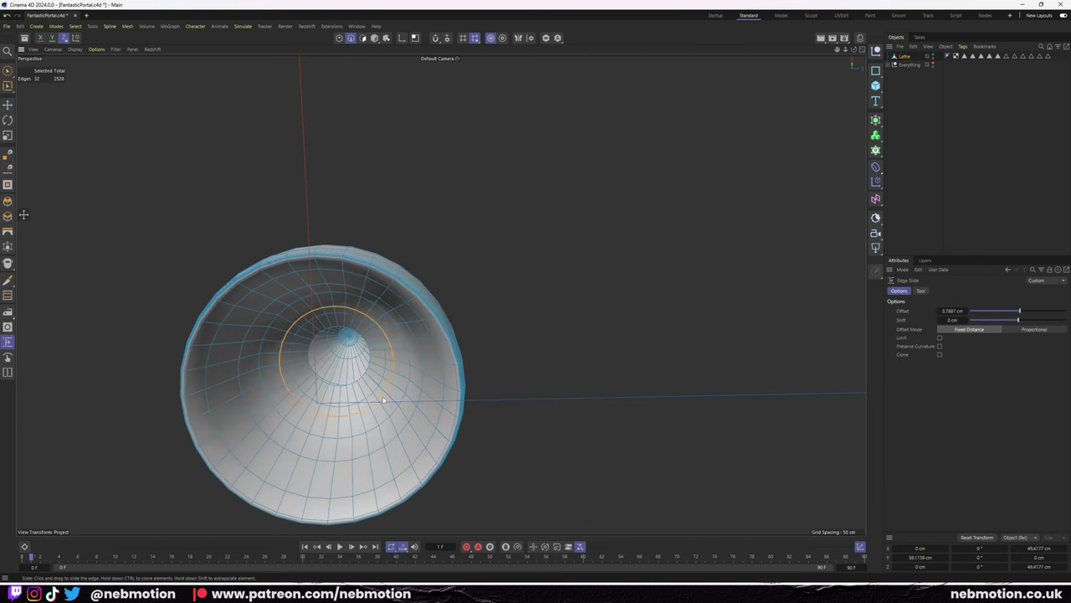
pyautogui.keyDown('alt'); pyautogui.moveTo(373, 397); pyautogui.dragTo(604, 338); pyautogui.keyUp('alt')
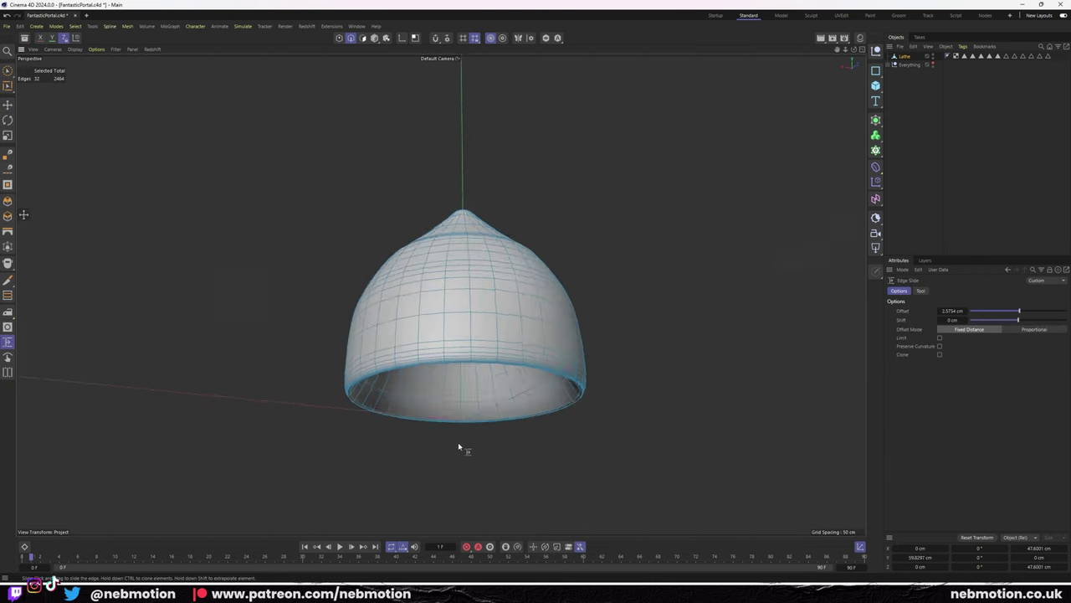
pyautogui.press('e')
# Wrap the cap in a Subdivision Surface and switch to edge mode near the tip.
pyautogui.hotkey('alt', 's')
pyautogui.moveTo(536, 256)
pyautogui.keyDown('alt'); pyautogui.mouseDown()
pyautogui.moveTo(488, 312)
pyautogui.moveTo(600, 350)
pyautogui.moveTo(653, 318)
pyautogui.mouseUp(); pyautogui.keyUp('alt')
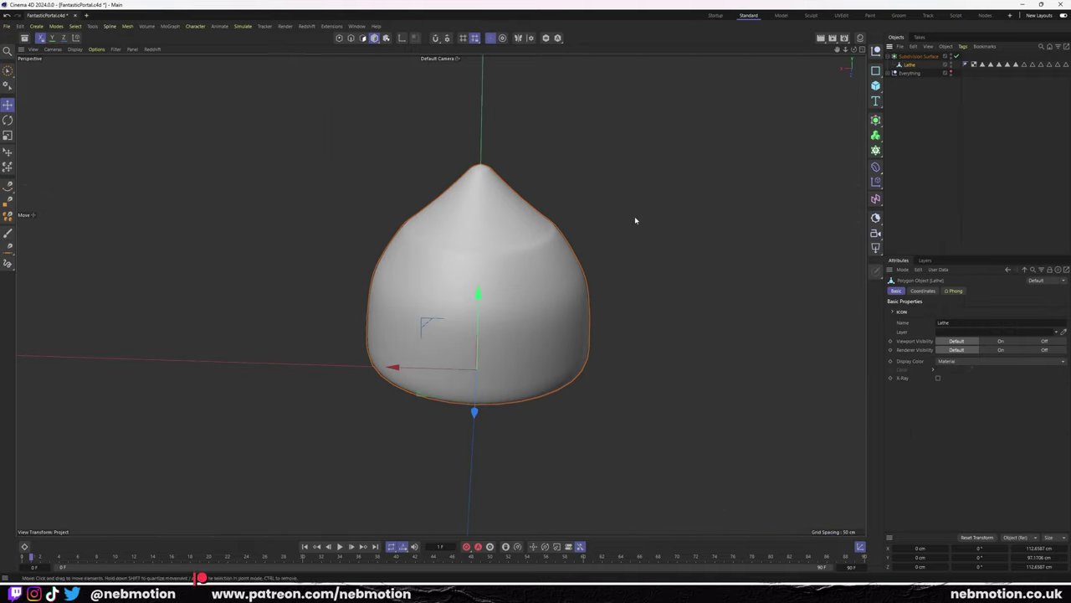
pyautogui.press('Return')
pyautogui.scroll(5, 536, 187)
pyautogui.keyDown('alt'); pyautogui.moveTo(535, 186); pyautogui.dragTo(215, 122); pyautogui.keyUp('alt')
pyautogui.scroll(3, 653, 200)
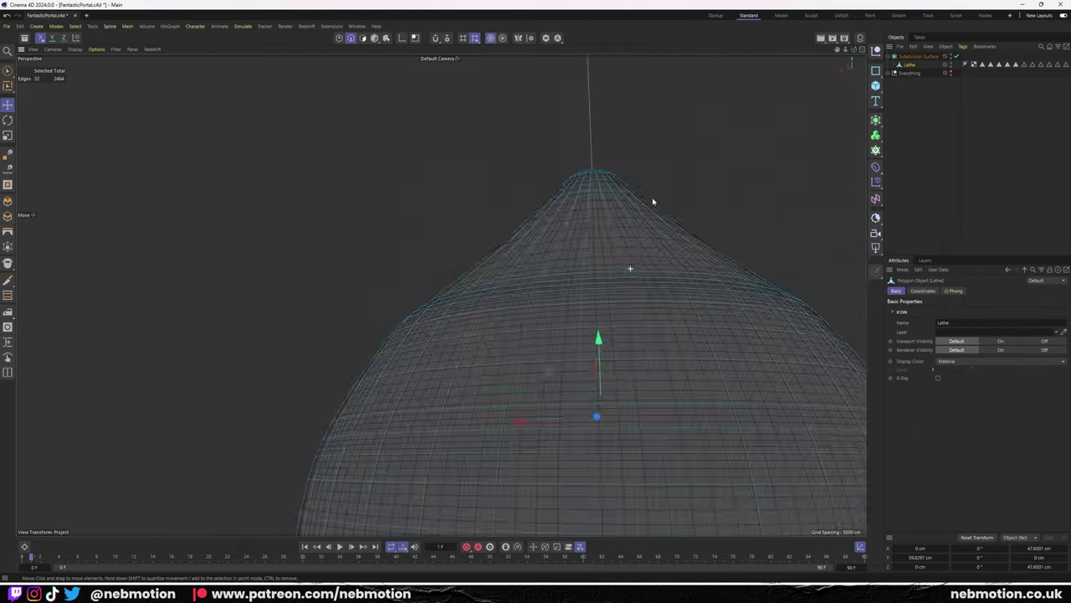
pyautogui.scroll(-5, 653, 200)
# Select the edge loop near the tip and Edge Slide it toward the tip.
pyautogui.doubleClick(605, 301)
pyautogui.rightClick(725, 318)
pyautogui.click(749, 471)
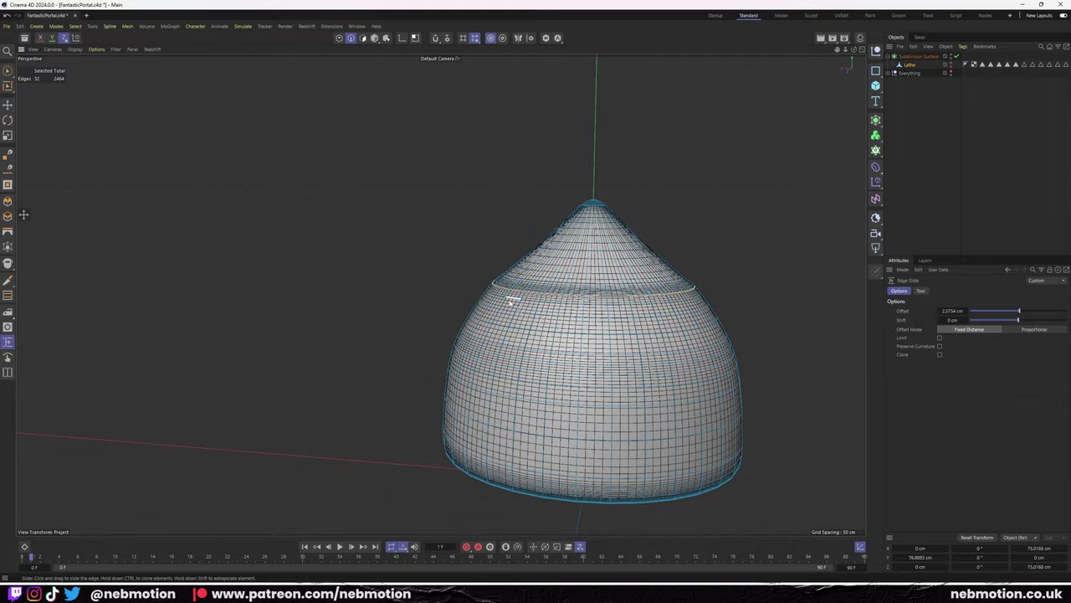
pyautogui.moveTo(512, 302); pyautogui.dragTo(471, 330)
pyautogui.scroll(-2, 669, 234)
pyautogui.scroll(6, 633, 284)
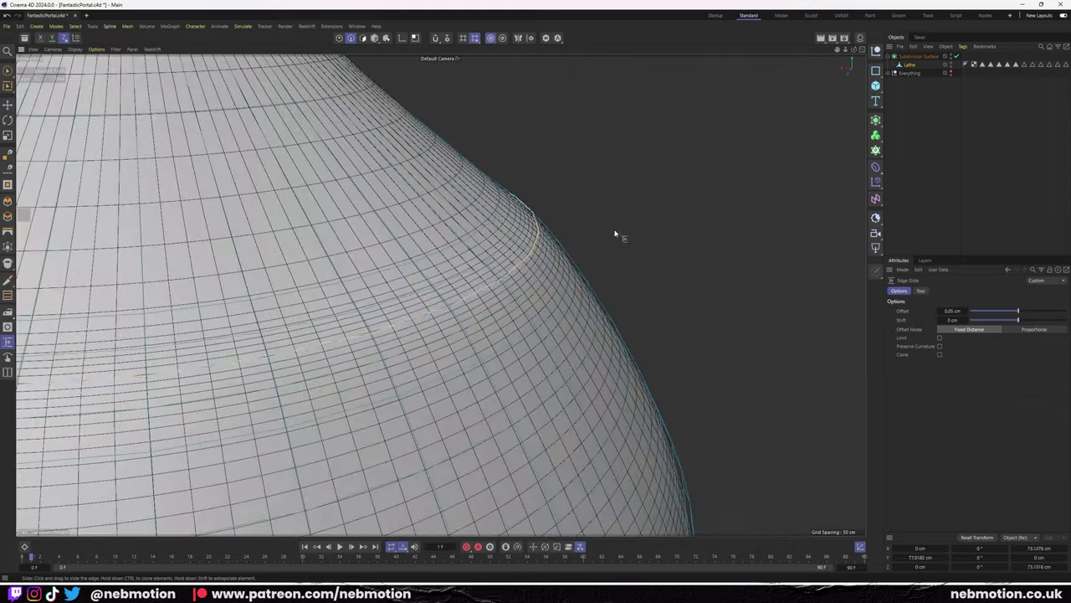
pyautogui.moveTo(615, 234); pyautogui.dragTo(586, 276)
pyautogui.scroll(-5, 725, 226)
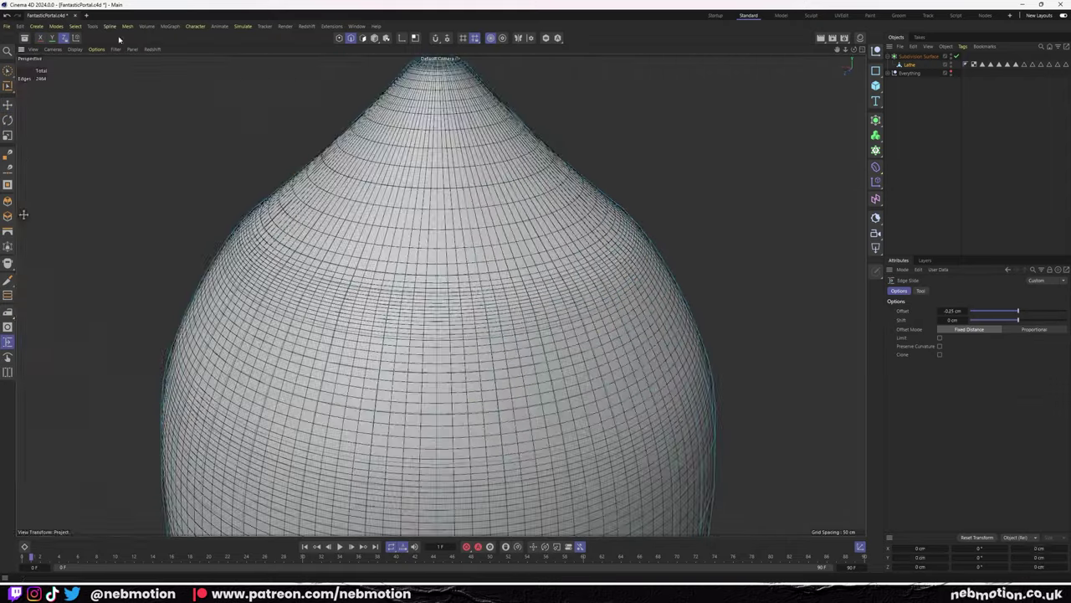
# Hide the wireframe lines in the viewport display options.
pyautogui.click(74, 49)
pyautogui.click(92, 59)
pyautogui.scroll(-4, 465, 171)
pyautogui.keyDown('alt'); pyautogui.moveTo(466, 171); pyautogui.dragTo(777, 140); pyautogui.keyUp('alt')
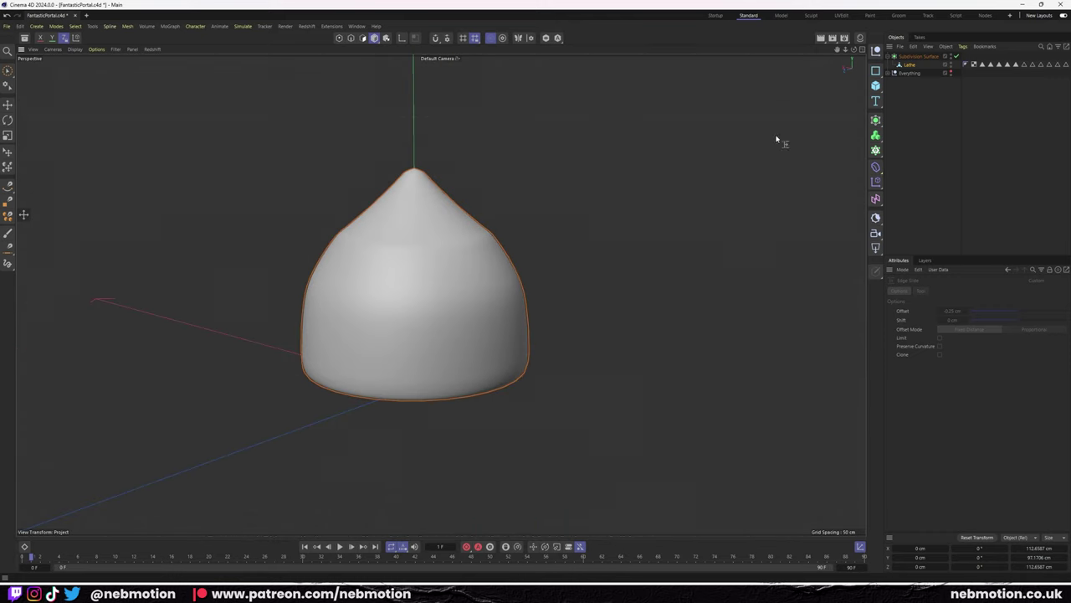
# Apply Slide to points on the cap from the mesh commands menu.
pyautogui.rightClick(179, 523)
pyautogui.rightClick(350, 326)
pyautogui.click(293, 301)
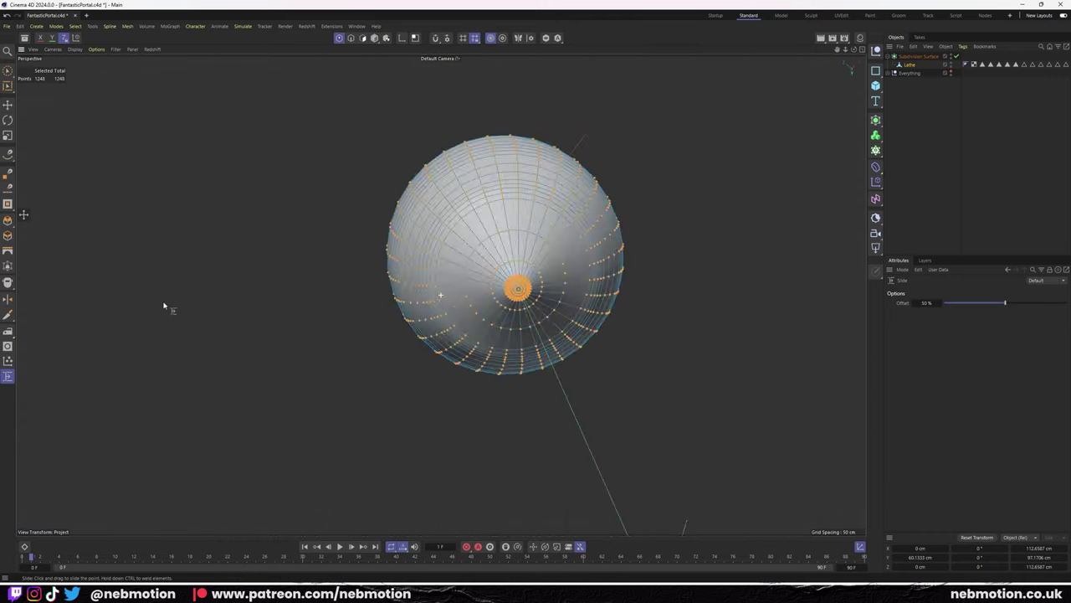
pyautogui.moveTo(293, 302)
pyautogui.keyDown('alt'); pyautogui.mouseDown()
pyautogui.moveTo(165, 306)
pyautogui.moveTo(248, 229)
pyautogui.moveTo(725, 306)
pyautogui.moveTo(476, 239)
pyautogui.mouseUp(); pyautogui.keyUp('alt')
pyautogui.press('e')
# Return to object mode, pull back to view the whole cap, and open Commander.
pyautogui.click(8, 72)
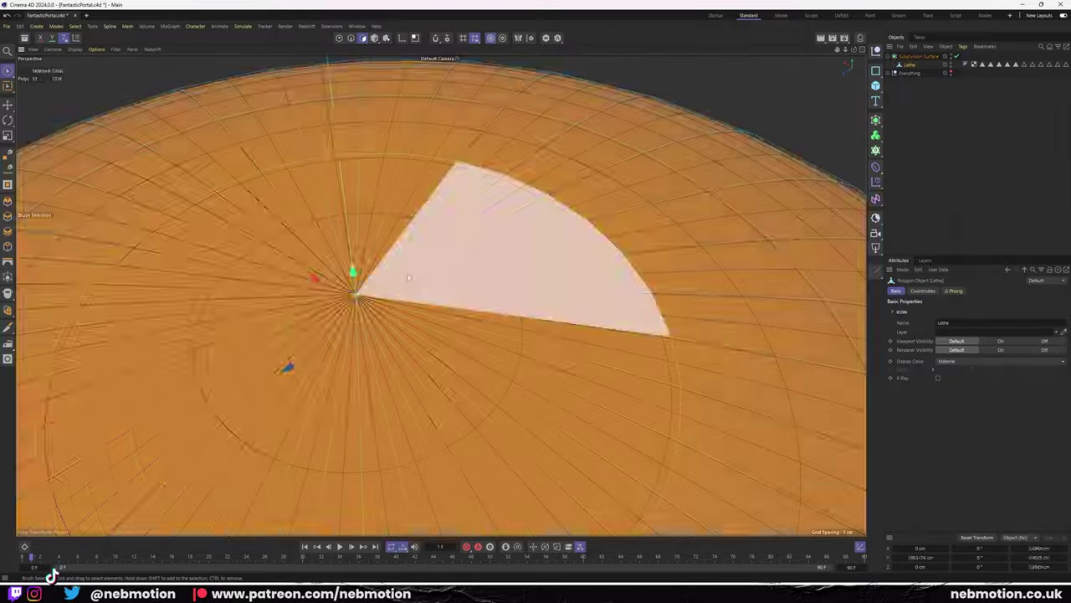
pyautogui.keyDown('alt'); pyautogui.moveTo(287, 365); pyautogui.dragTo(213, 185); pyautogui.keyUp('alt')
pyautogui.press('Return')
pyautogui.scroll(-5, 306, 223)
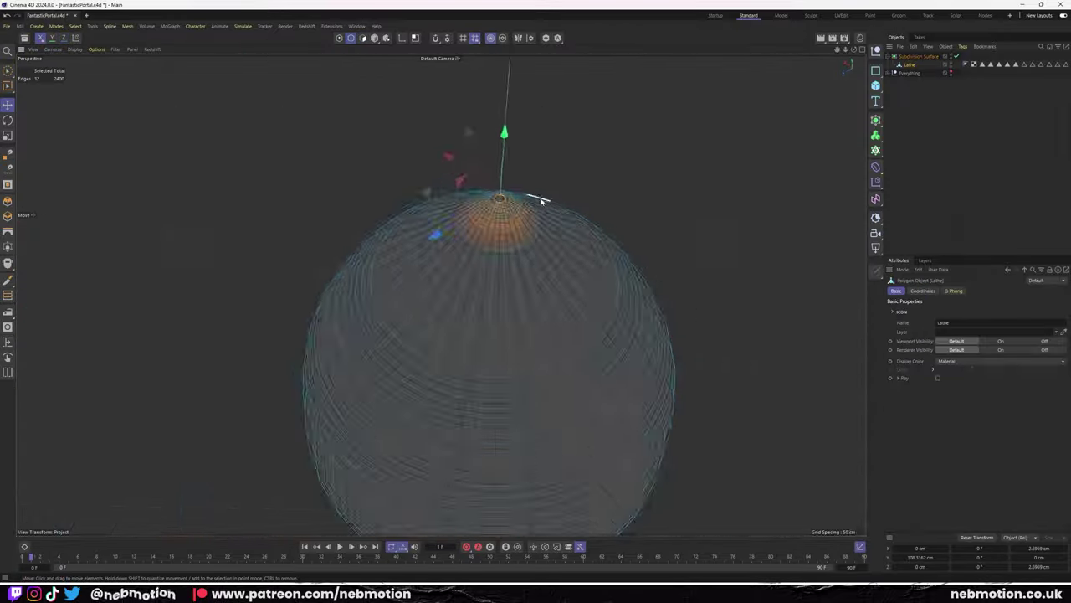
pyautogui.keyDown('alt'); pyautogui.moveTo(538, 198); pyautogui.dragTo(574, 244); pyautogui.keyUp('alt')
pyautogui.scroll(-2, 465, 105)
pyautogui.hotkey('shift', 'c')
# Add a standard sphere via Commander, make it editable, and delete its lower half.
pyautogui.write('sphere')
pyautogui.press('Return')
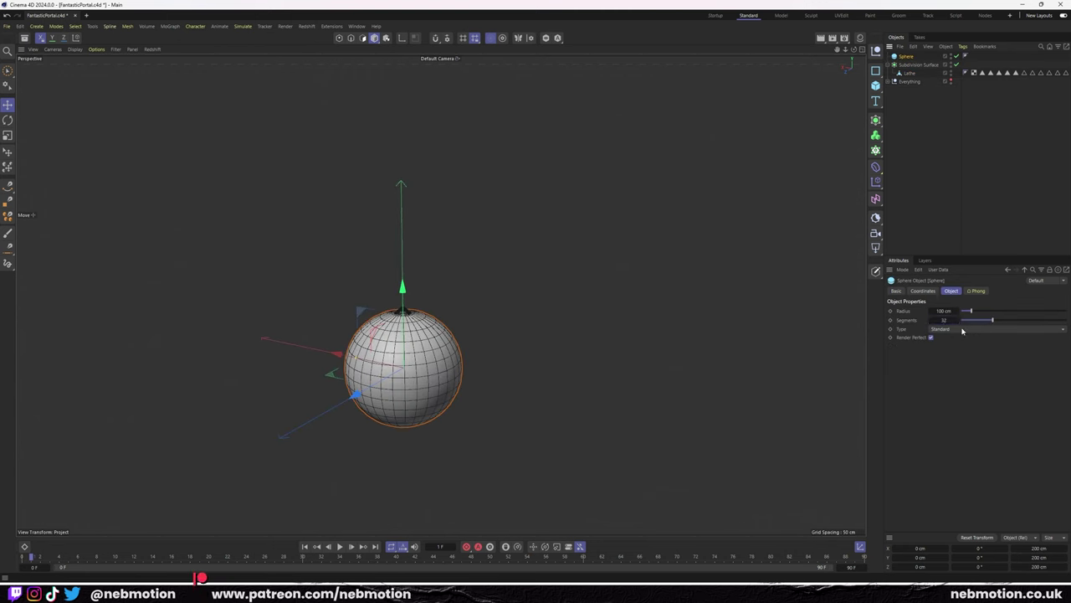
pyautogui.click(957, 323)
pyautogui.click(956, 368)
pyautogui.press('c')
pyautogui.keyDown('alt'); pyautogui.moveTo(565, 302); pyautogui.dragTo(469, 276); pyautogui.keyUp('alt')
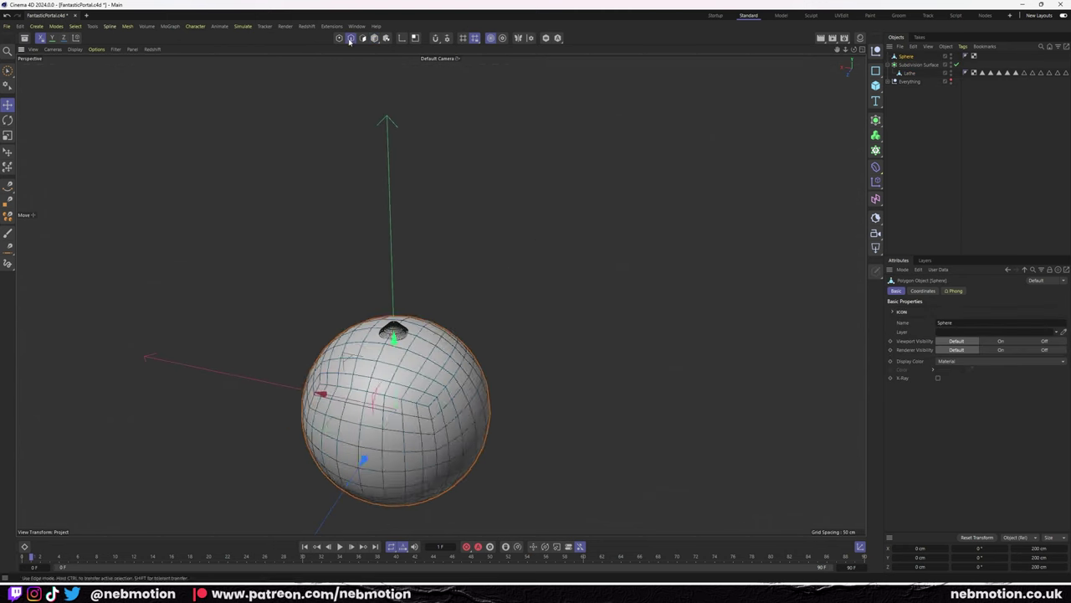
pyautogui.press('Delete')
# Select all the dome's polygons, scale and move them into shape, and choose the Brush tool.
pyautogui.hotkey('ctrl', 'a')
pyautogui.click(75, 26)
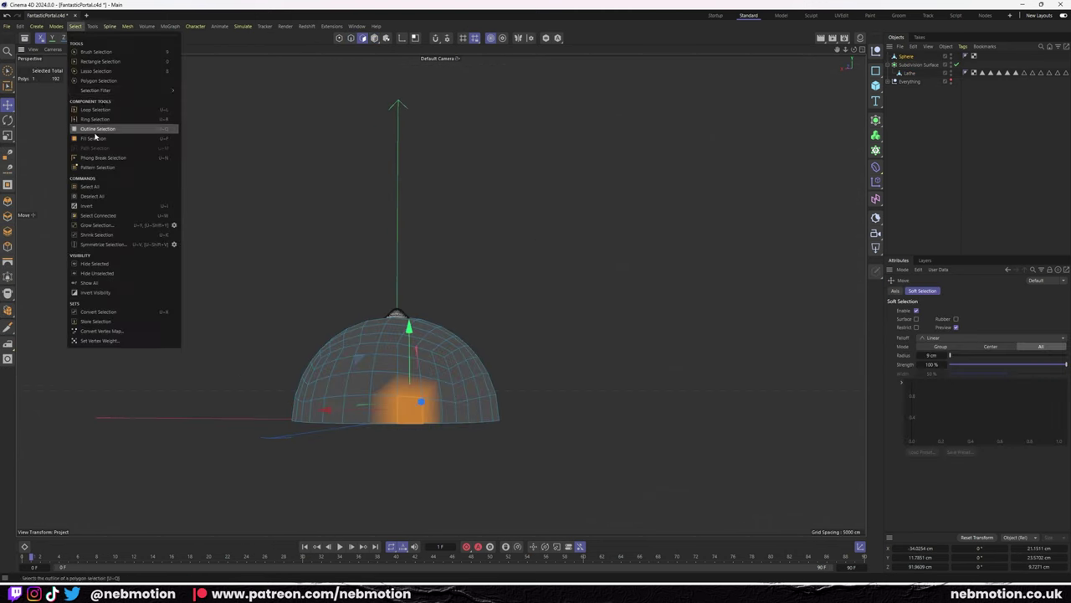
pyautogui.press('t')
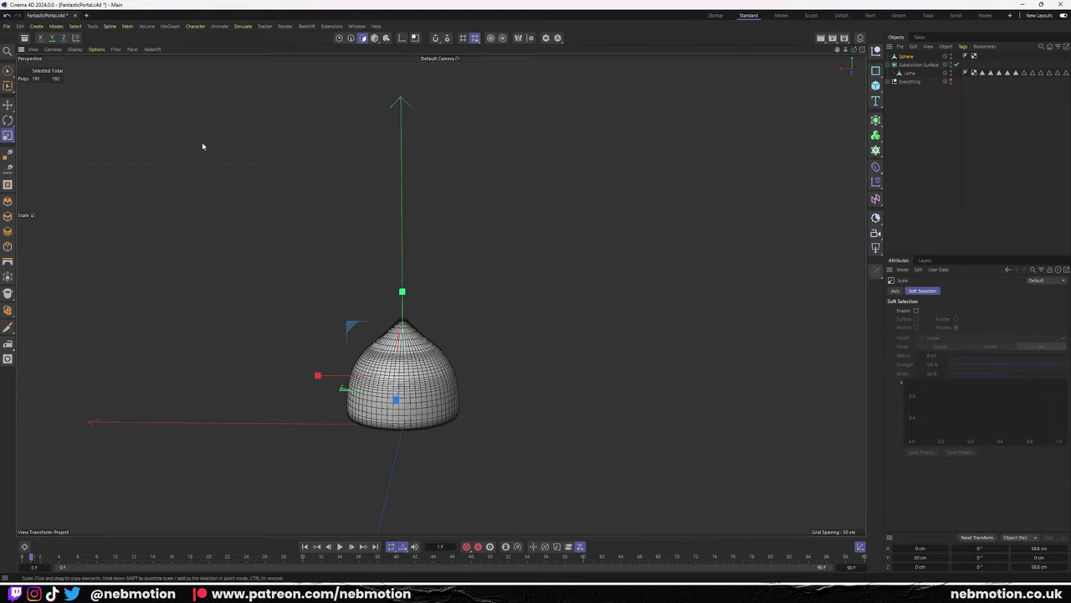
pyautogui.press('e')
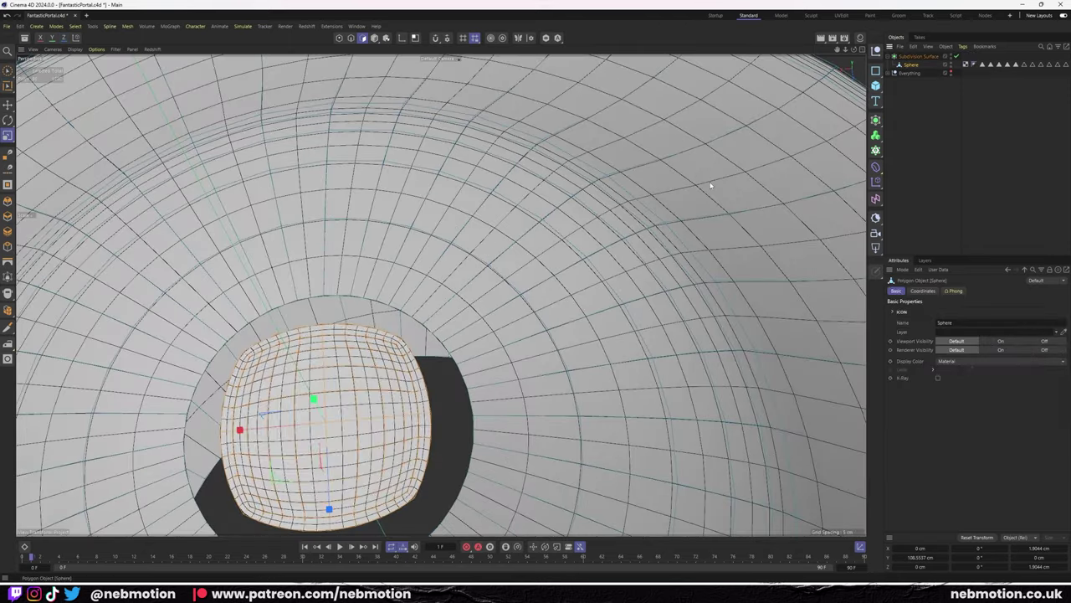
pyautogui.rightClick(397, 289)
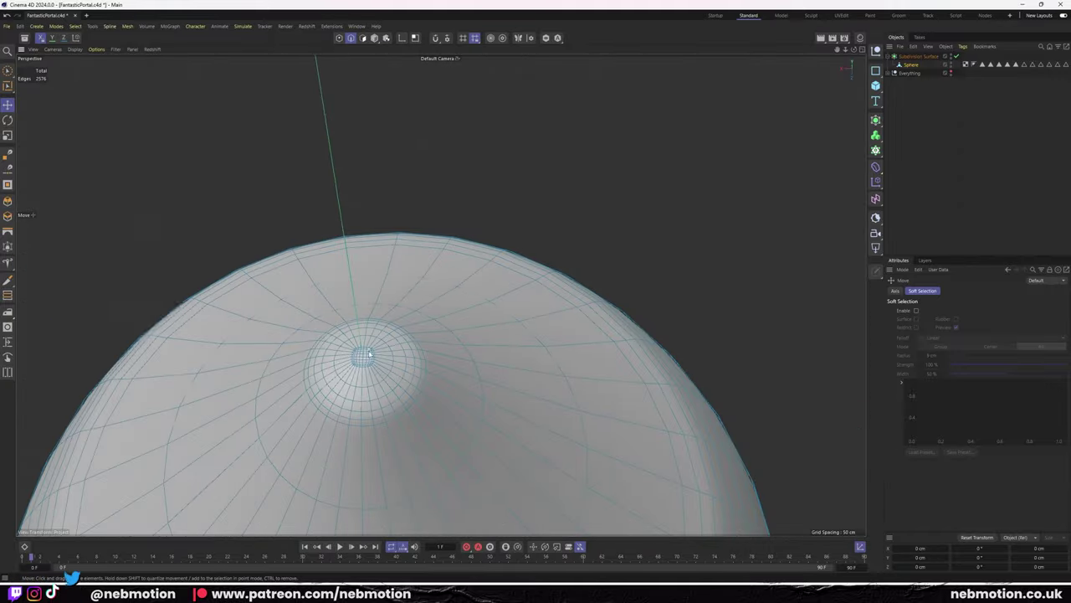
pyautogui.rightClick(148, 444)
pyautogui.click(147, 442)
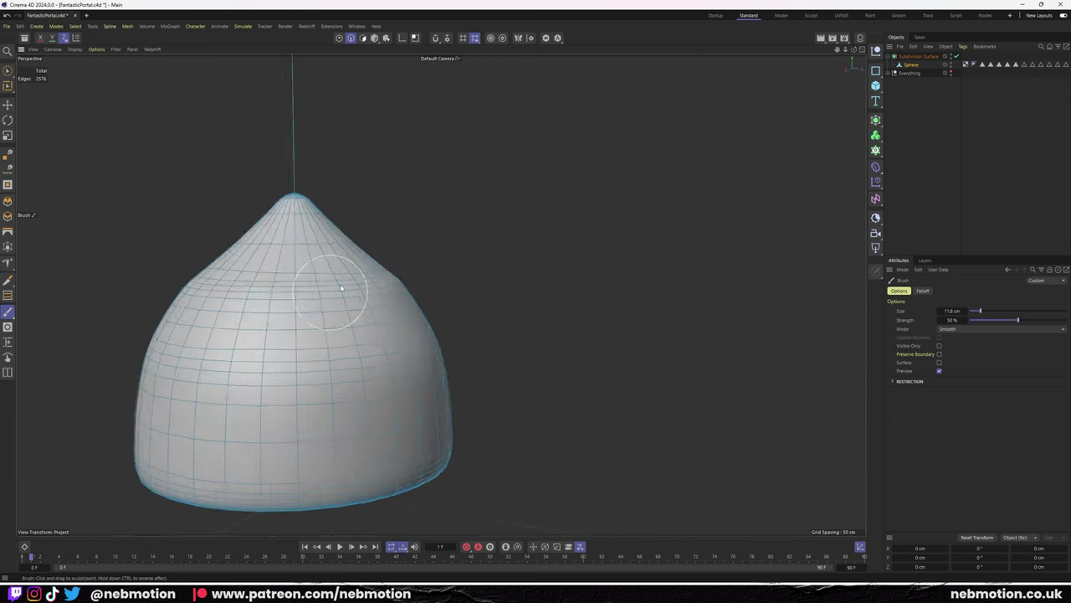
# Reshape the cap with the brush in Repel mode, then Smear mode at 35.8 cm size.
pyautogui.click(1024, 328)
pyautogui.click(963, 345)
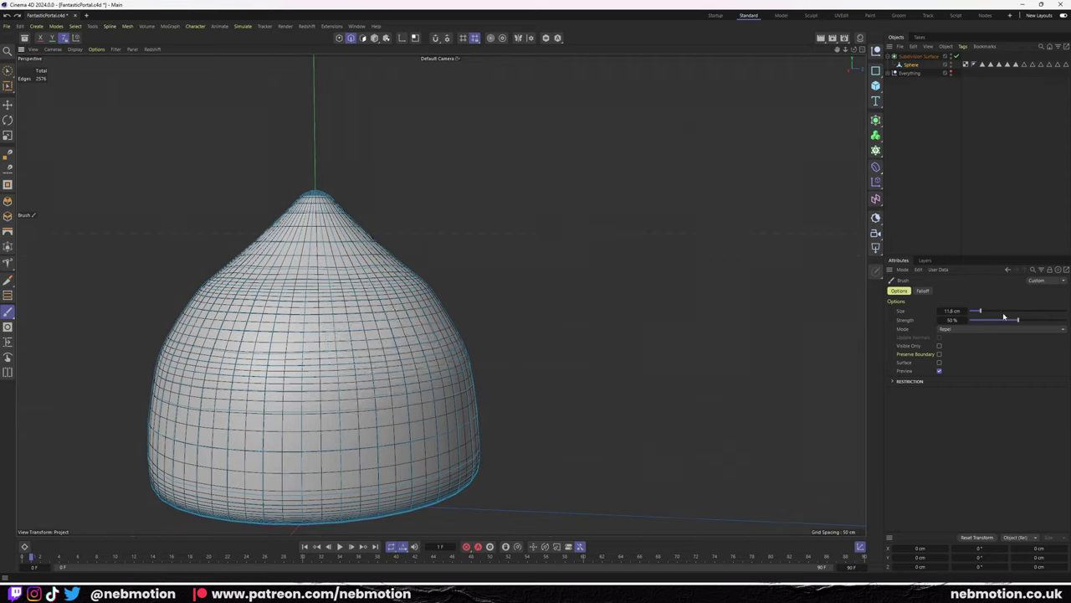
pyautogui.moveTo(490, 343)
pyautogui.keyDown('alt'); pyautogui.mouseDown()
pyautogui.moveTo(729, 237)
pyautogui.moveTo(328, 244)
pyautogui.mouseUp(); pyautogui.keyUp('alt')
pyautogui.keyDown('alt'); pyautogui.moveTo(328, 243); pyautogui.dragTo(736, 251, button='middle'); pyautogui.keyUp('alt')
pyautogui.scroll(3, 586, 335)
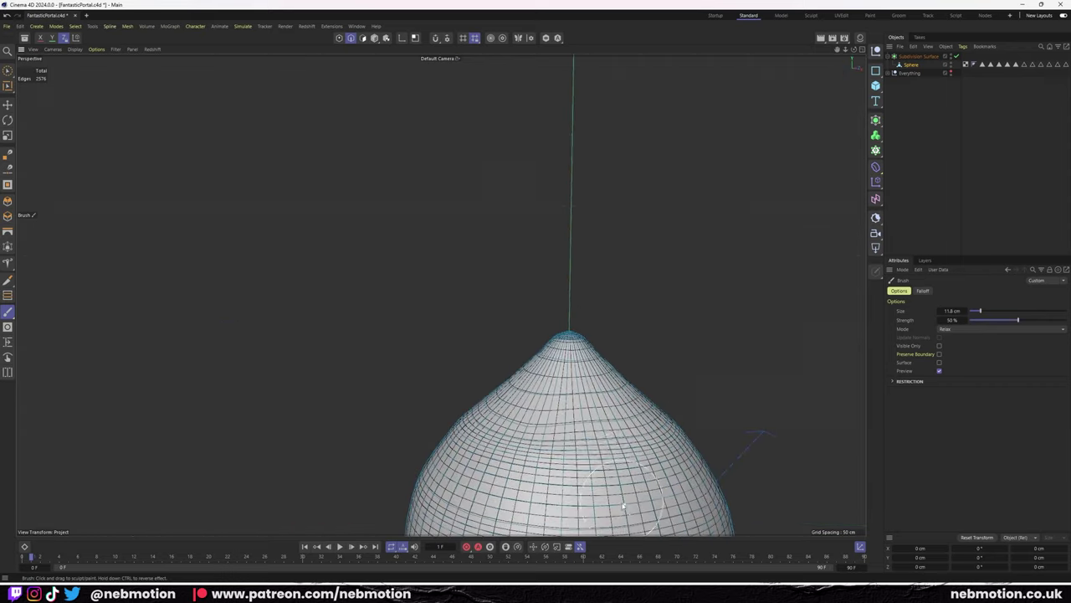
pyautogui.click(1024, 328)
pyautogui.click(963, 393)
pyautogui.keyDown('alt'); pyautogui.moveTo(636, 429); pyautogui.dragTo(502, 466, button='middle'); pyautogui.keyUp('alt')
pyautogui.scroll(-3, 440, 296)
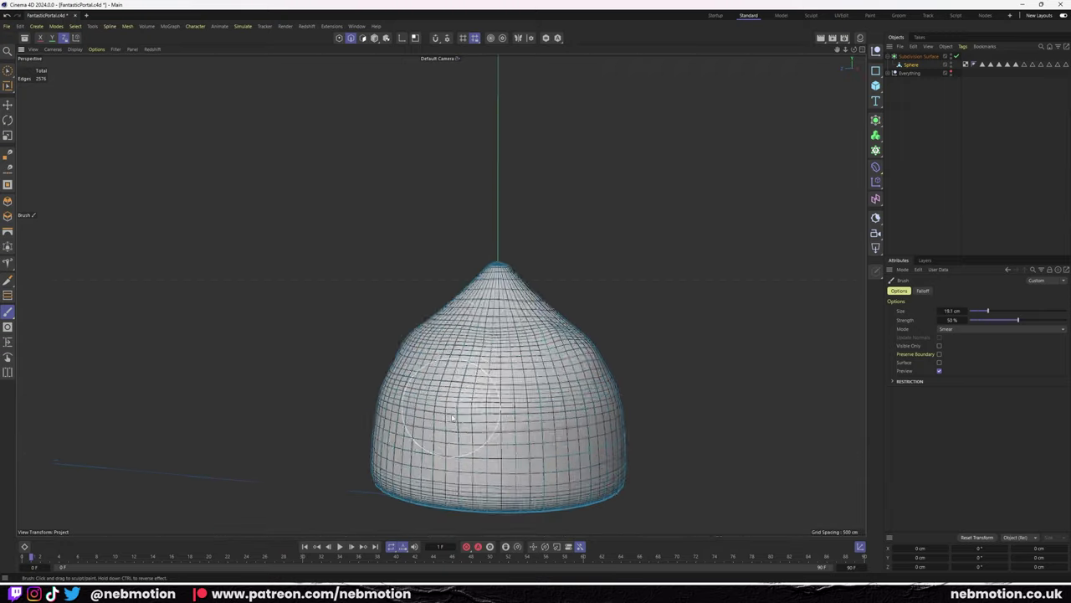
pyautogui.moveTo(435, 410)
pyautogui.mouseDown(button='middle')
pyautogui.moveTo(468, 413)
pyautogui.moveTo(444, 406)
pyautogui.mouseUp(button='middle')
# Switch the brush back to Smooth mode and return to object view.
pyautogui.click(1000, 328)
pyautogui.click(962, 344)
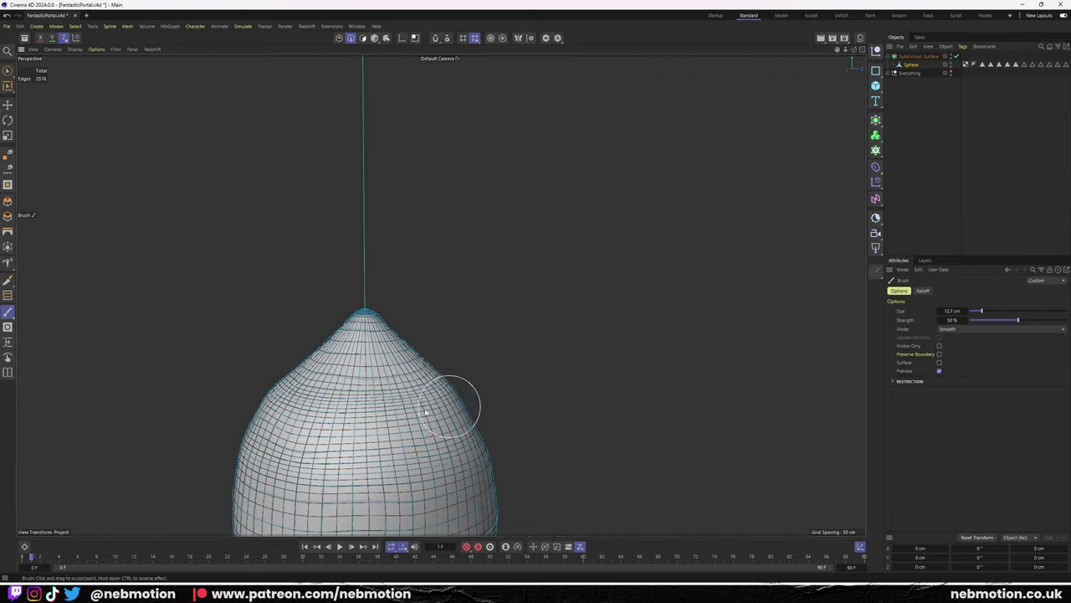
pyautogui.scroll(-3, 446, 335)
pyautogui.click(374, 38)
pyautogui.scroll(5, 354, 218)
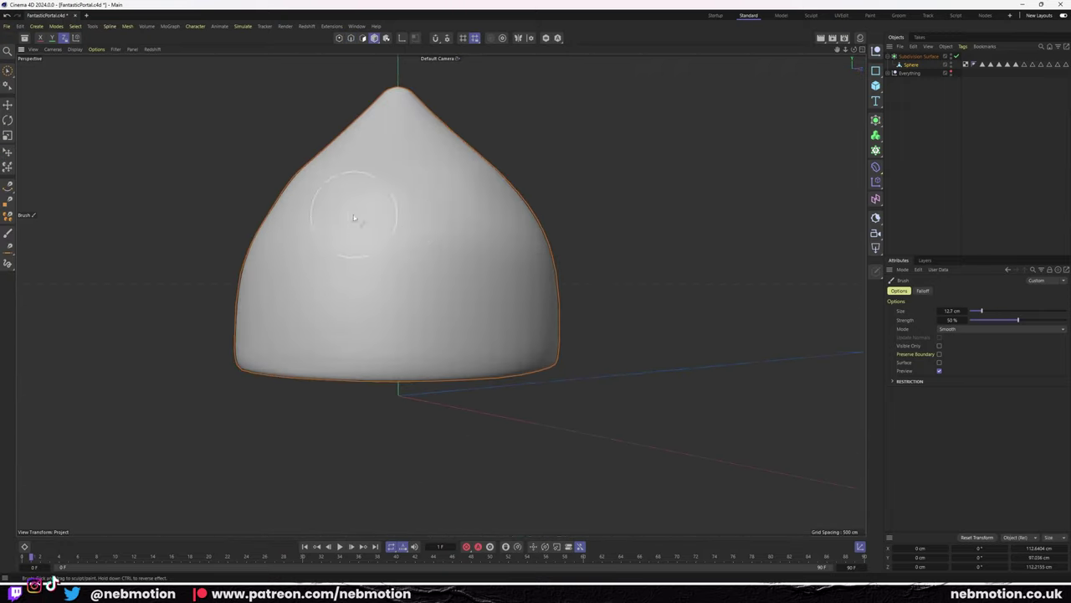
# Switch to the Sculpt layout and pick the Knife brush to carve creases in the bell.
pyautogui.click(811, 15)
pyautogui.click(8, 184)
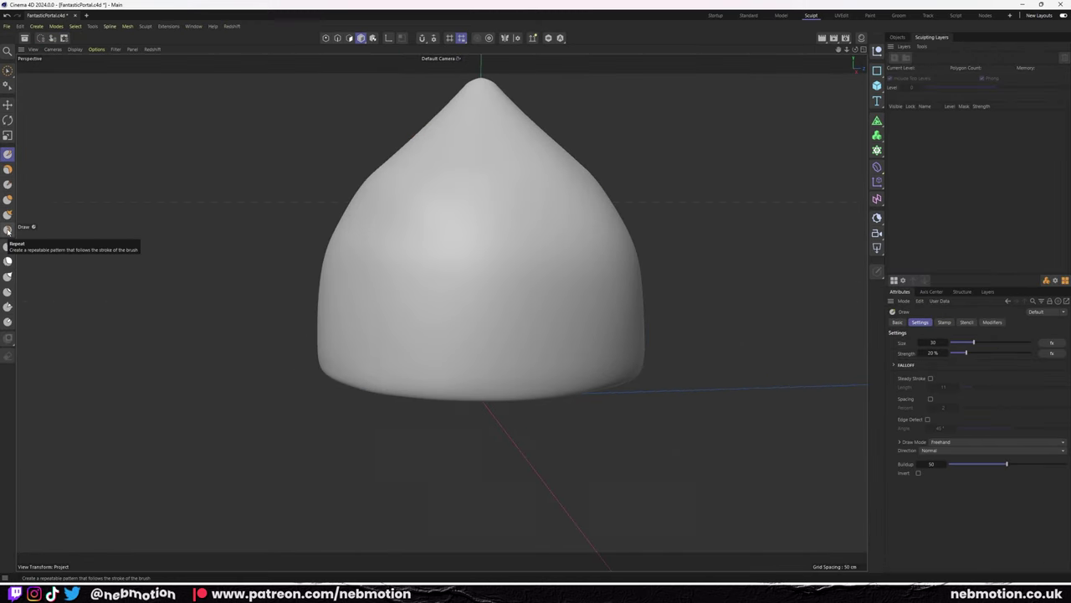
pyautogui.keyDown('alt'); pyautogui.moveTo(431, 389); pyautogui.dragTo(473, 335, button='middle'); pyautogui.keyUp('alt')
pyautogui.scroll(4, 645, 363)
pyautogui.moveTo(646, 363)
pyautogui.keyDown('alt'); pyautogui.mouseDown()
pyautogui.moveTo(639, 425)
pyautogui.moveTo(704, 394)
pyautogui.mouseUp(); pyautogui.keyUp('alt')
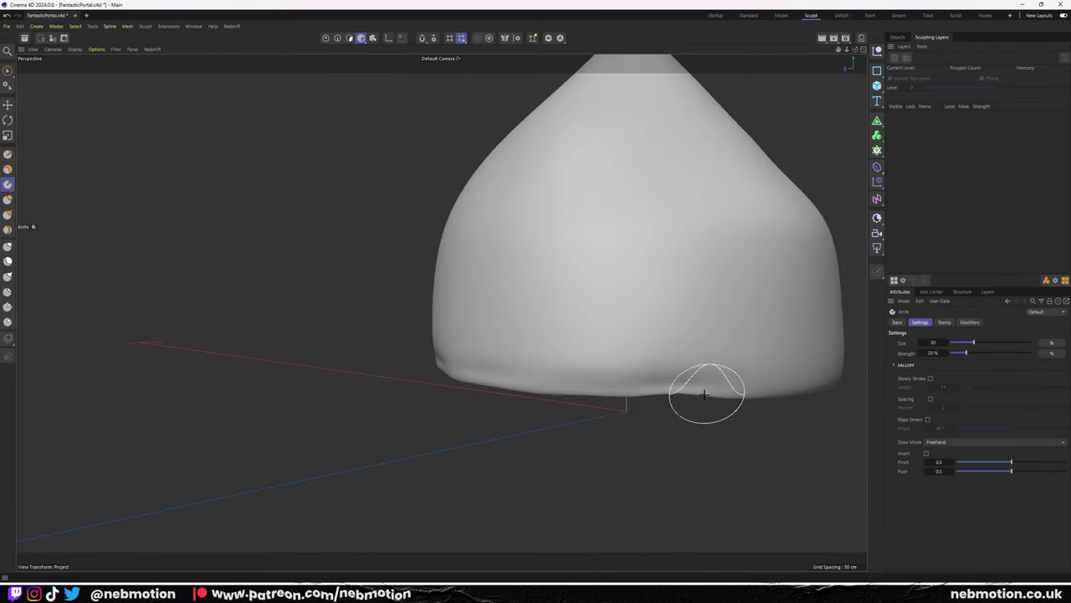
pyautogui.scroll(-5, 488, 358)
# Check the bell from several angles, then paint a raised stroke with the Draw brush.
pyautogui.keyDown('alt'); pyautogui.moveTo(487, 358); pyautogui.dragTo(607, 358, button='middle'); pyautogui.keyUp('alt')
pyautogui.moveTo(608, 359)
pyautogui.keyDown('alt'); pyautogui.mouseDown()
pyautogui.moveTo(664, 343)
pyautogui.moveTo(601, 322)
pyautogui.moveTo(655, 279)
pyautogui.mouseUp(); pyautogui.keyUp('alt')
pyautogui.scroll(3, 655, 280)
pyautogui.keyDown('alt'); pyautogui.moveTo(655, 280); pyautogui.dragTo(440, 311, button='middle'); pyautogui.keyUp('alt')
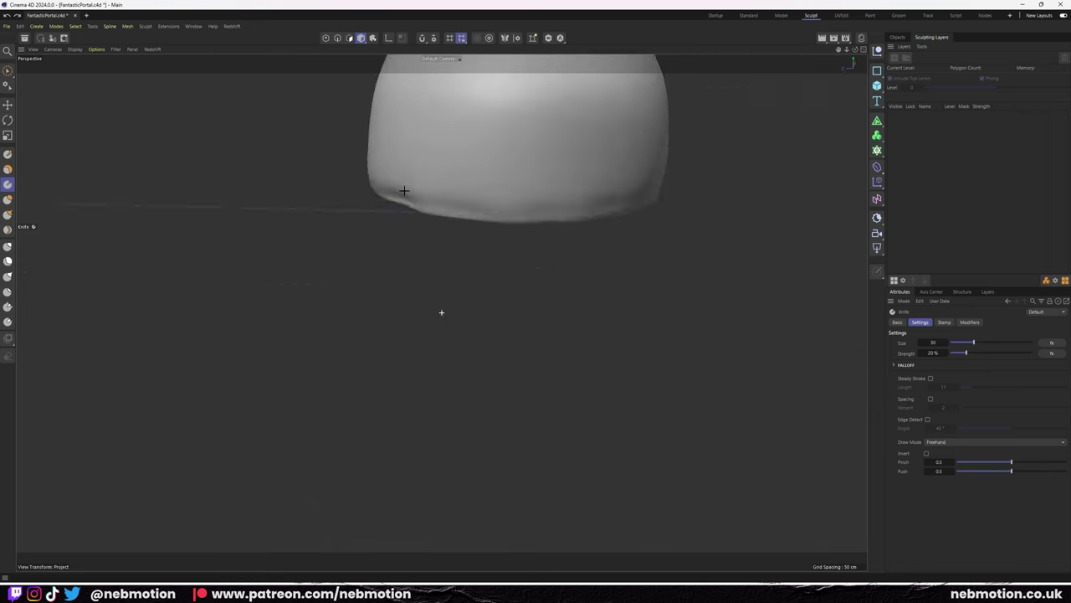
pyautogui.scroll(2, 441, 311)
pyautogui.moveTo(441, 311)
pyautogui.keyDown('alt'); pyautogui.mouseDown()
pyautogui.moveTo(524, 212)
pyautogui.moveTo(306, 240)
pyautogui.mouseUp(); pyautogui.keyUp('alt')
pyautogui.scroll(-3, 359, 173)
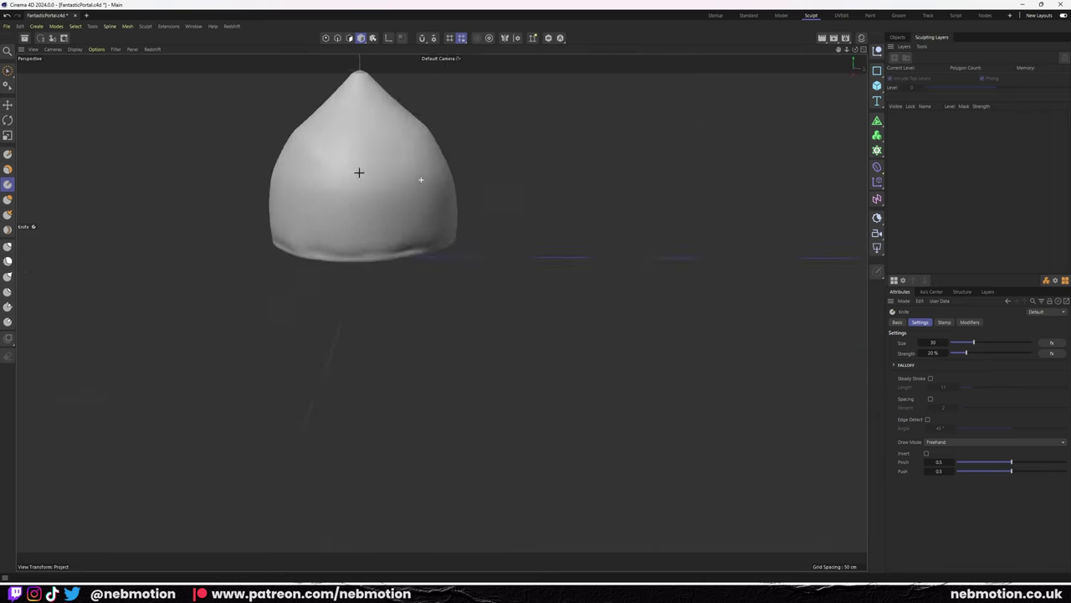
pyautogui.moveTo(359, 172)
pyautogui.keyDown('alt'); pyautogui.mouseDown()
pyautogui.moveTo(467, 242)
pyautogui.moveTo(112, 139)
pyautogui.mouseUp(); pyautogui.keyUp('alt')
pyautogui.click(7, 154)
pyautogui.moveTo(593, 187)
pyautogui.keyDown('alt'); pyautogui.mouseDown()
pyautogui.moveTo(742, 187)
pyautogui.moveTo(592, 174)
pyautogui.moveTo(440, 311)
pyautogui.mouseUp(); pyautogui.keyUp('alt')
# Return to the Standard layout and close the bell's open rim with Close Polygon Hole.
pyautogui.click(748, 15)
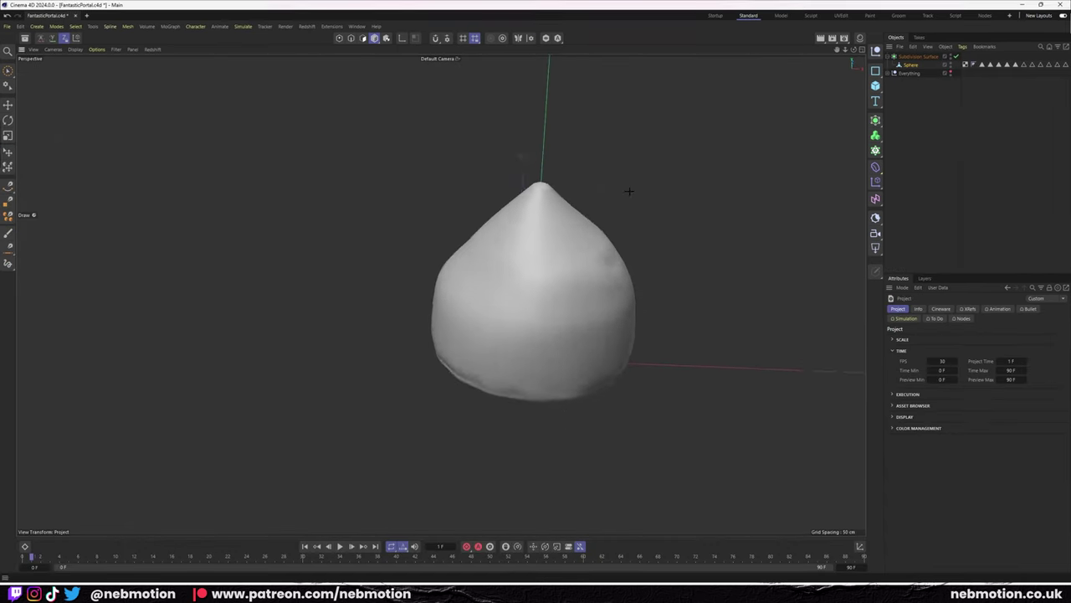
pyautogui.moveTo(627, 192)
pyautogui.keyDown('alt'); pyautogui.mouseDown()
pyautogui.moveTo(516, 169)
pyautogui.moveTo(254, 196)
pyautogui.mouseUp(); pyautogui.keyUp('alt')
pyautogui.scroll(3, 436, 322)
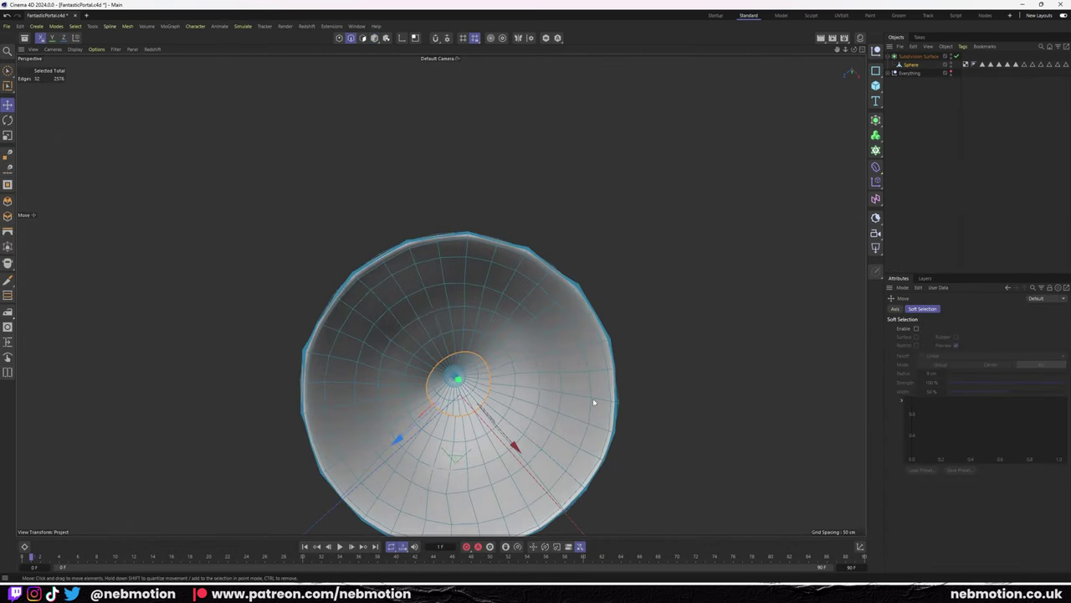
pyautogui.scroll(3, 656, 304)
pyautogui.rightClick(772, 201)
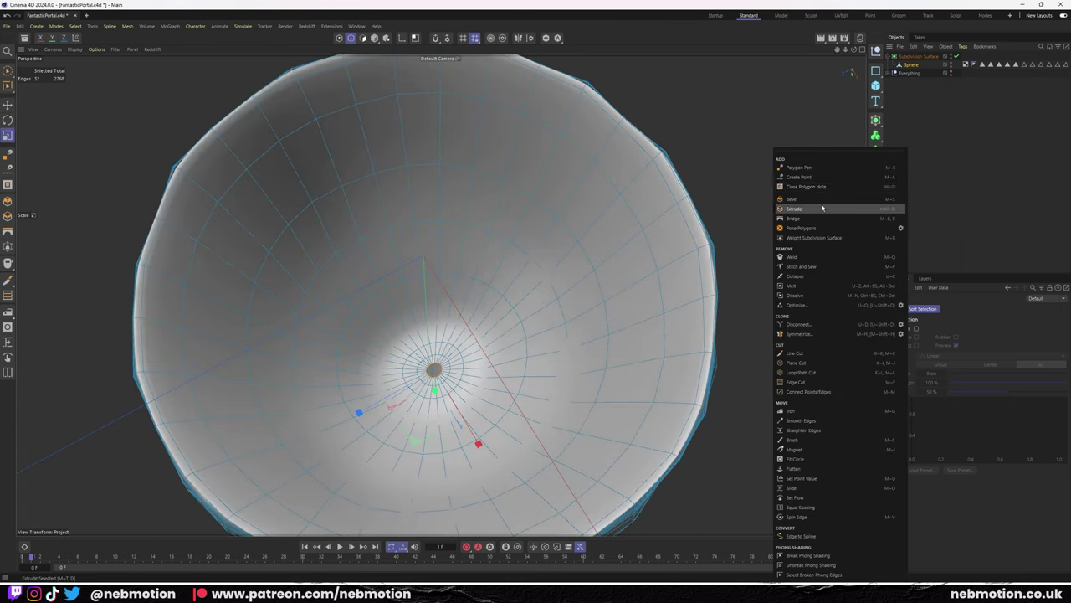
pyautogui.click(825, 208)
pyautogui.scroll(3, 502, 335)
pyautogui.scroll(-3, 490, 305)
# Enable Soft Selection and pull the top of the bell up into a pointed cone.
pyautogui.keyDown('alt'); pyautogui.moveTo(490, 305); pyautogui.dragTo(115, 162); pyautogui.keyUp('alt')
pyautogui.press('e')
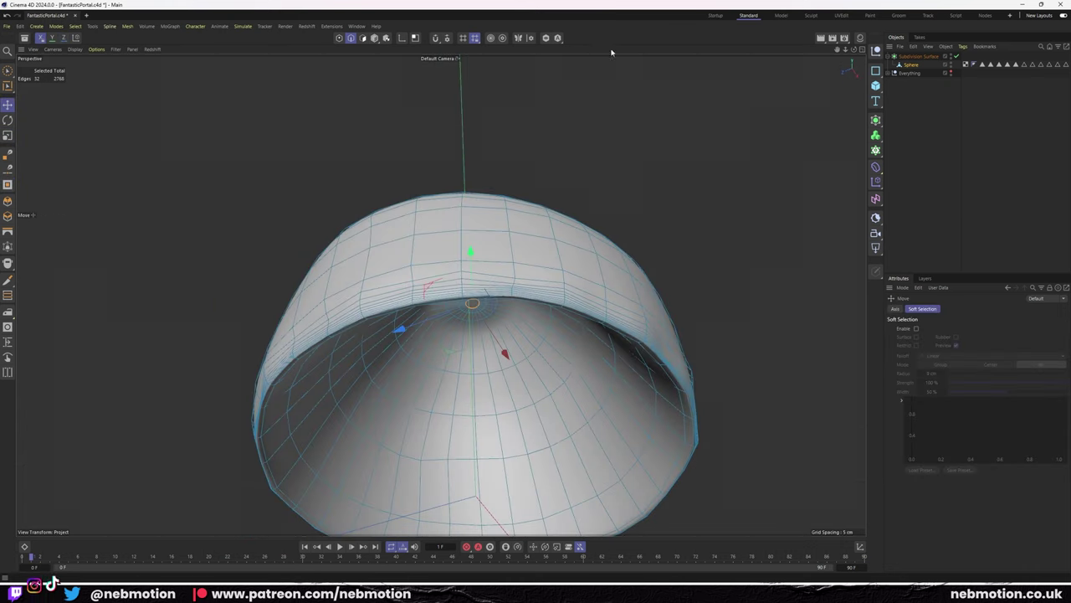
pyautogui.click(916, 328)
pyautogui.moveTo(472, 239)
pyautogui.keyDown('alt'); pyautogui.mouseDown()
pyautogui.moveTo(634, 131)
pyautogui.moveTo(478, 108)
pyautogui.mouseUp(); pyautogui.keyUp('alt')
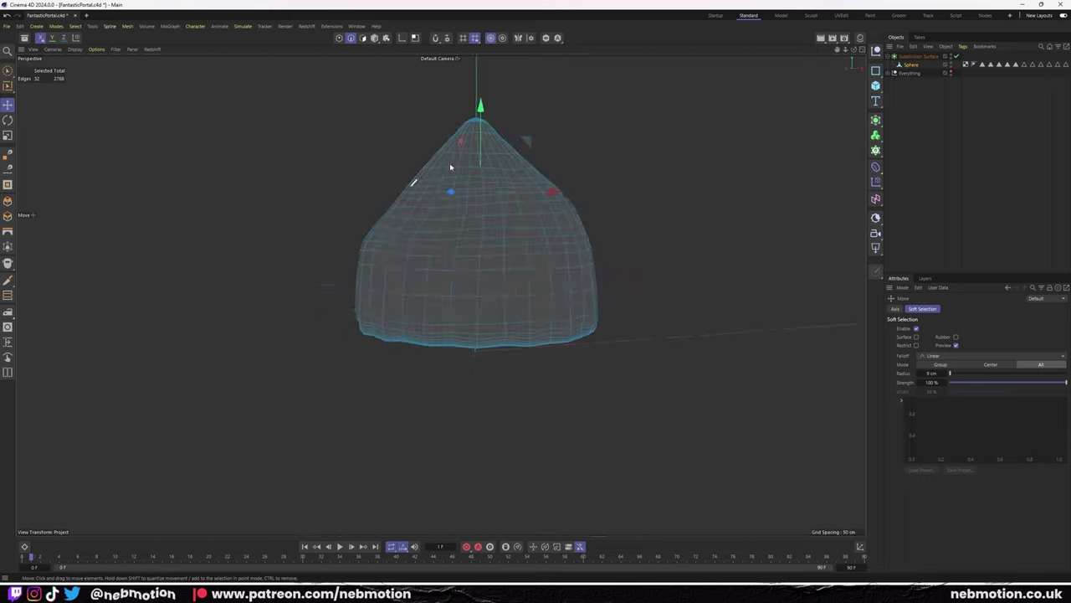
# Compare the bell against the side-view reference, then return to the perspective view.
pyautogui.middleClick(316, 208)
pyautogui.middleClick(297, 337)
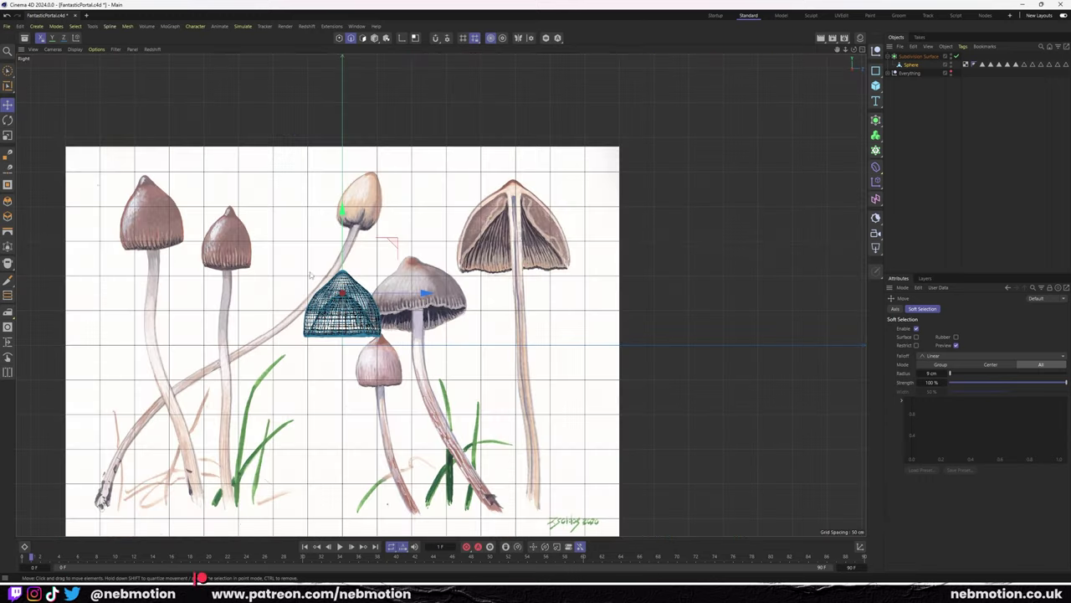
pyautogui.middleClick(221, 162)
pyautogui.middleClick(243, 235)
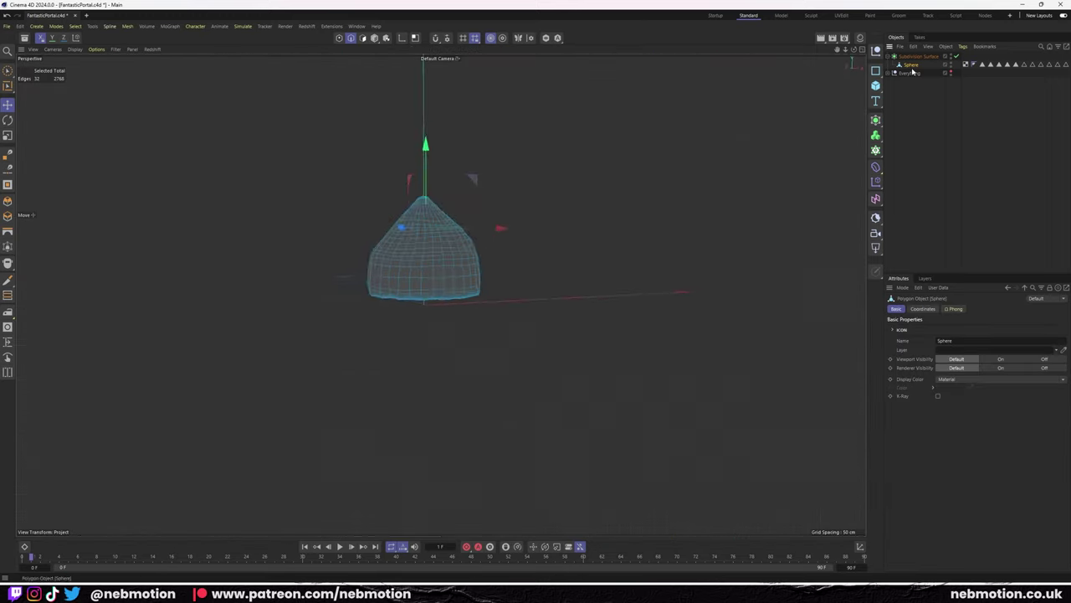
# Move the traced stem curve up under the liberty cap in the side view.
pyautogui.keyDown('alt'); pyautogui.moveTo(498, 261); pyautogui.dragTo(552, 351); pyautogui.keyUp('alt')
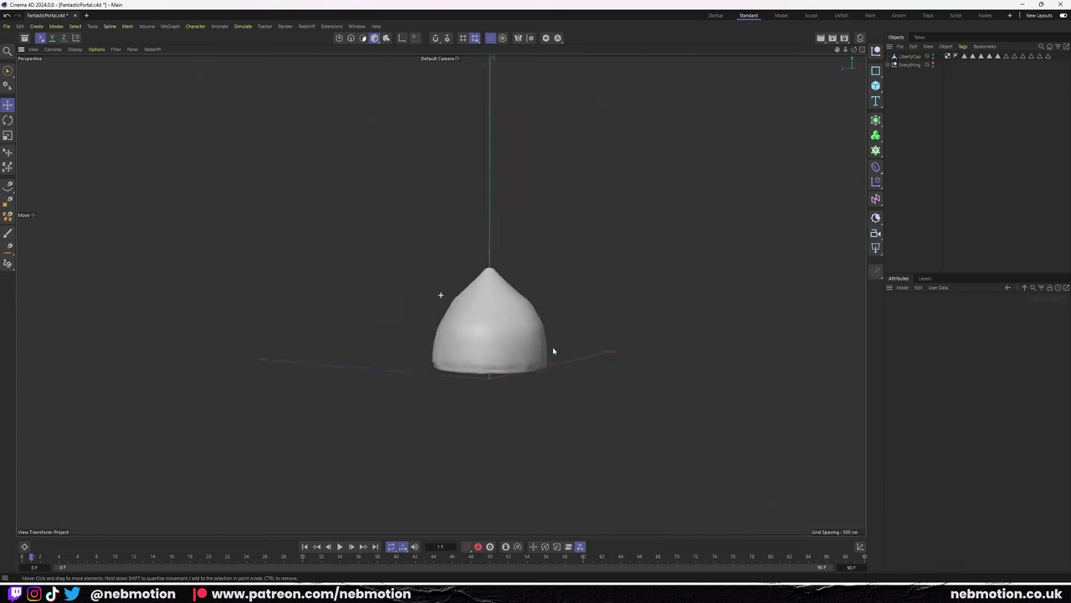
pyautogui.middleClick(380, 297)
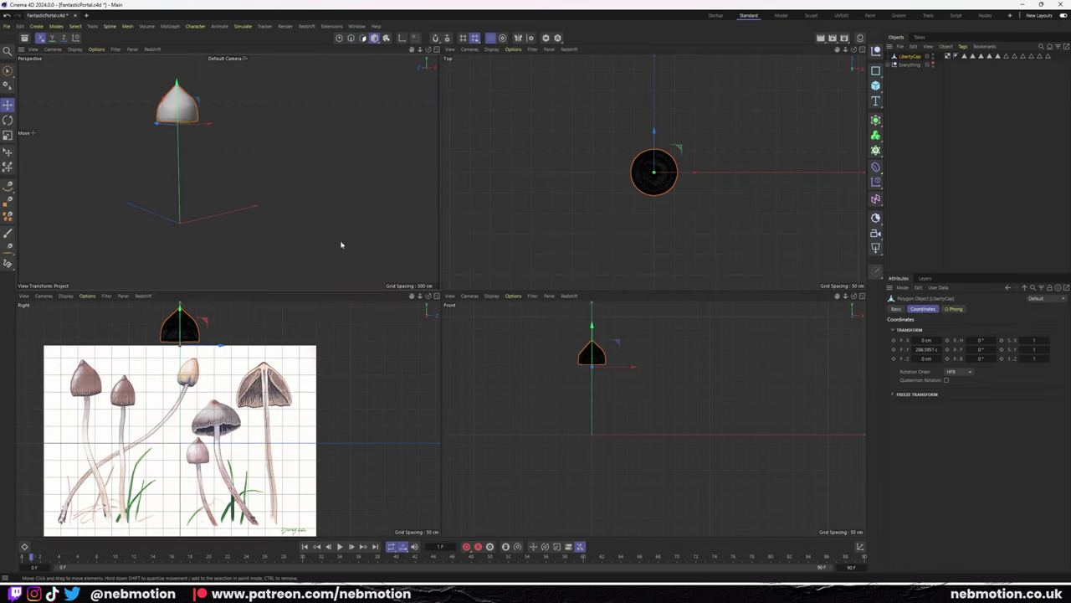
pyautogui.middleClick(181, 314)
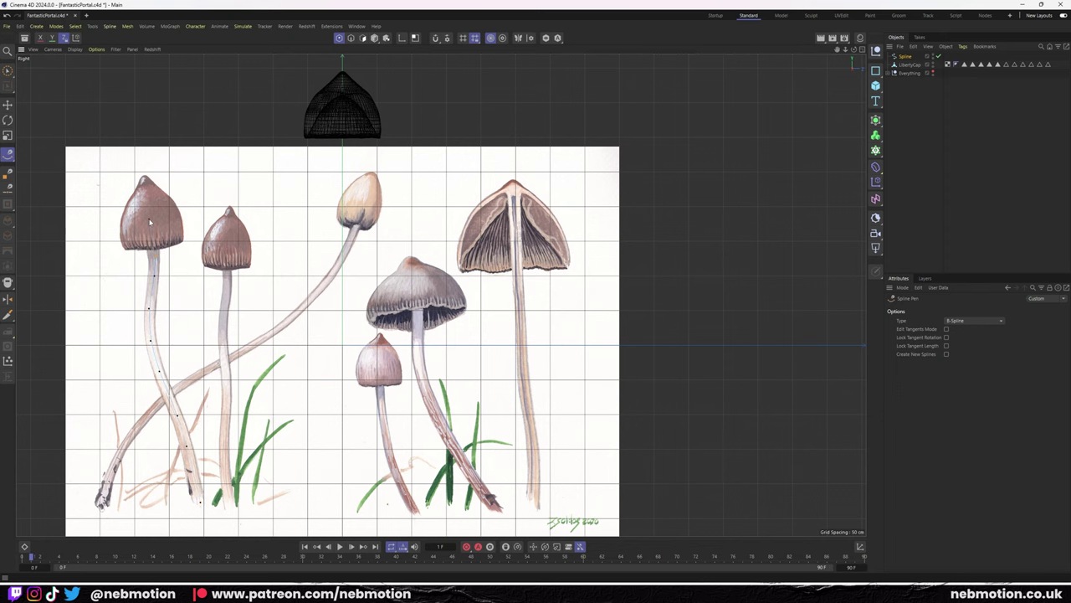
pyautogui.click(8, 105)
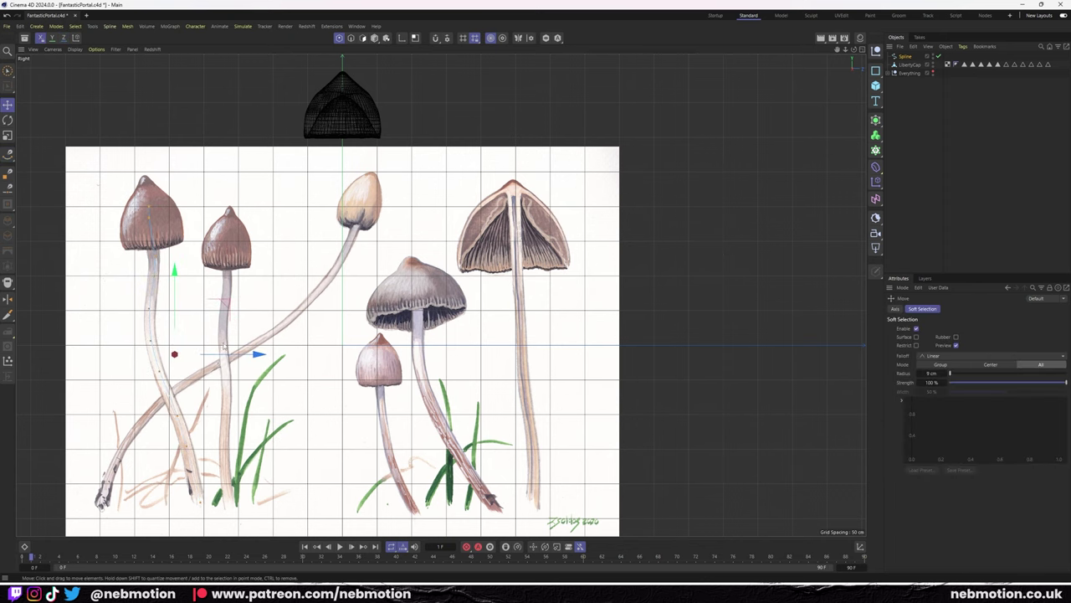
pyautogui.moveTo(929, 576); pyautogui.dragTo(930, 544)
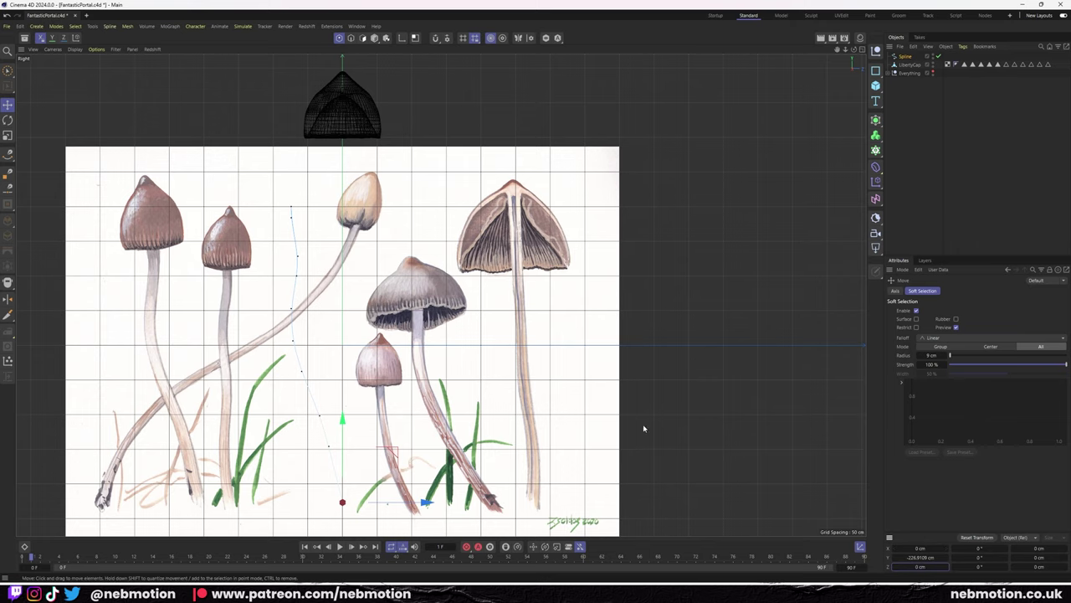
# Add a Sweep and a 7 cm Circle profile, then nest the Circle and stem spline inside the Sweep.
pyautogui.press('F1')
pyautogui.click(876, 134)
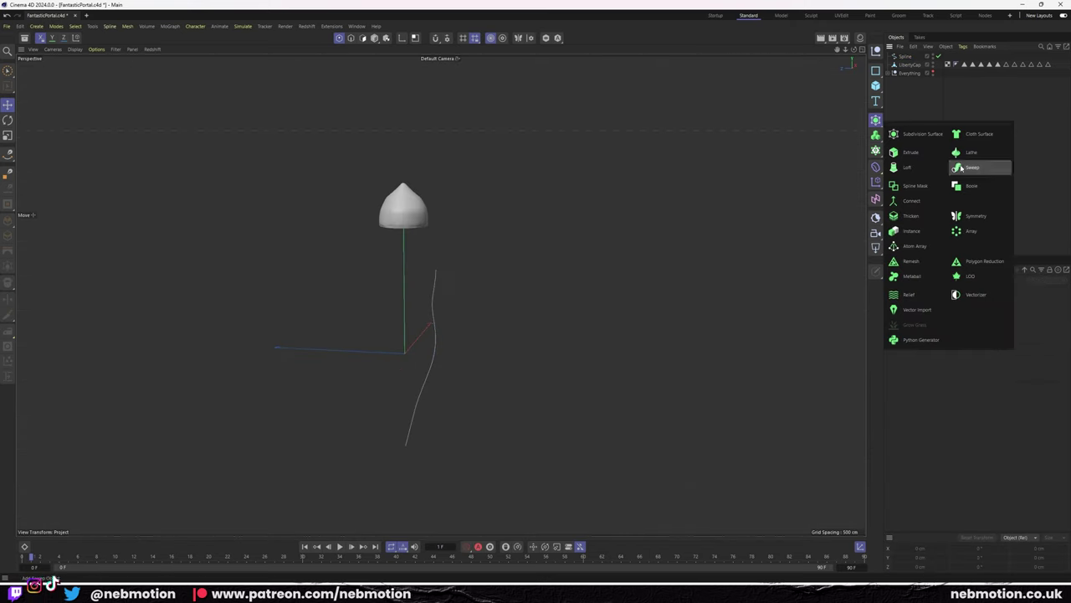
pyautogui.click(961, 168)
pyautogui.hotkey('shift', 'c')
pyautogui.write('circle')
pyautogui.press('Return')
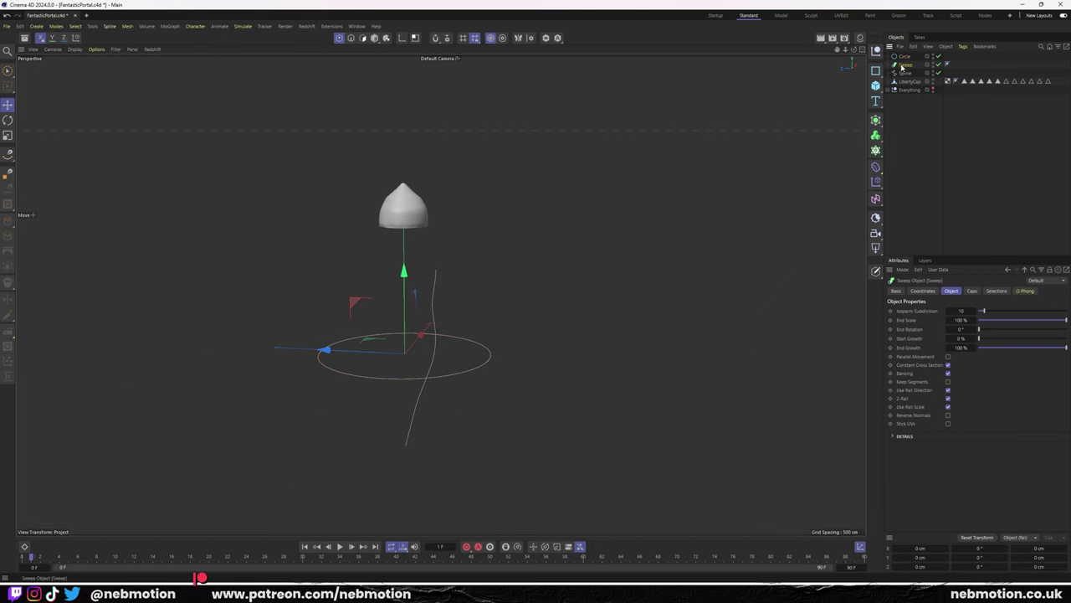
pyautogui.moveTo(905, 58); pyautogui.dragTo(909, 65)
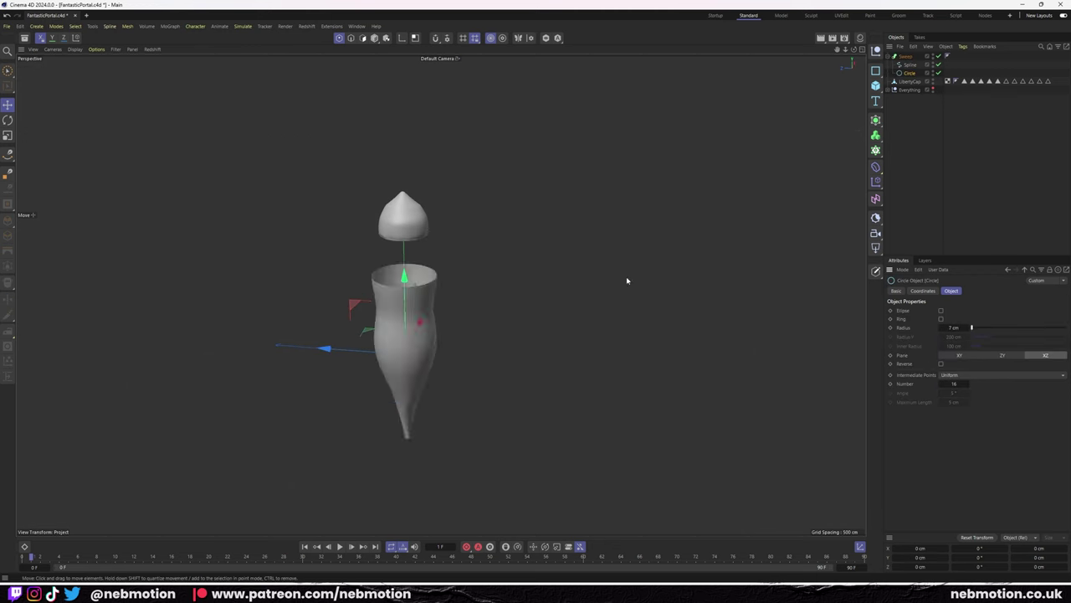
# Reposition the stem spline's bottom point to match the reference drawing, checking side and perspective views.
pyautogui.press('F3')
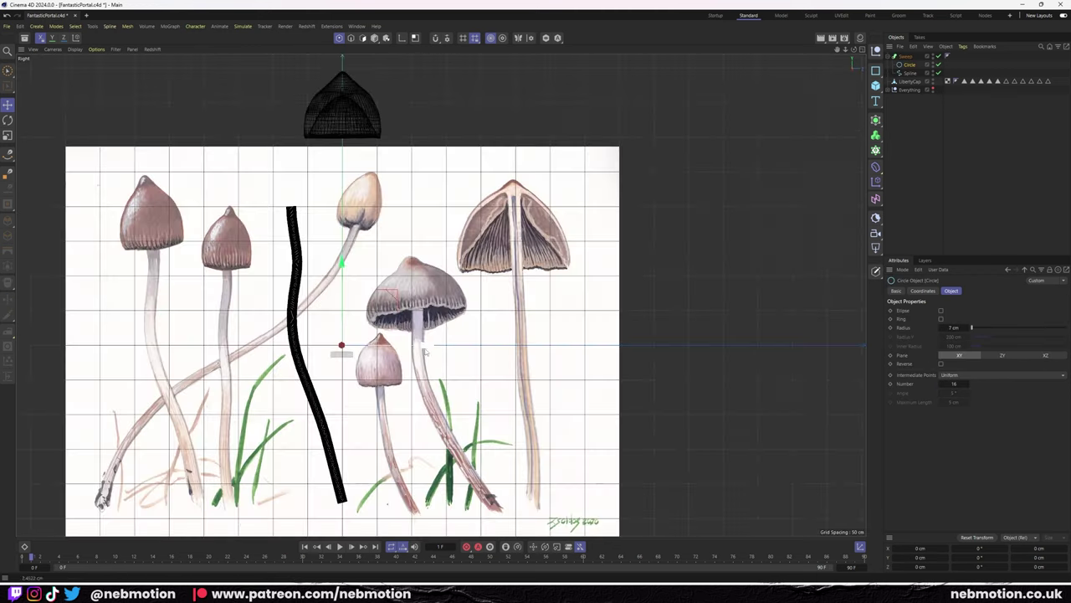
pyautogui.click(149, 303)
pyautogui.scroll(3, 150, 303)
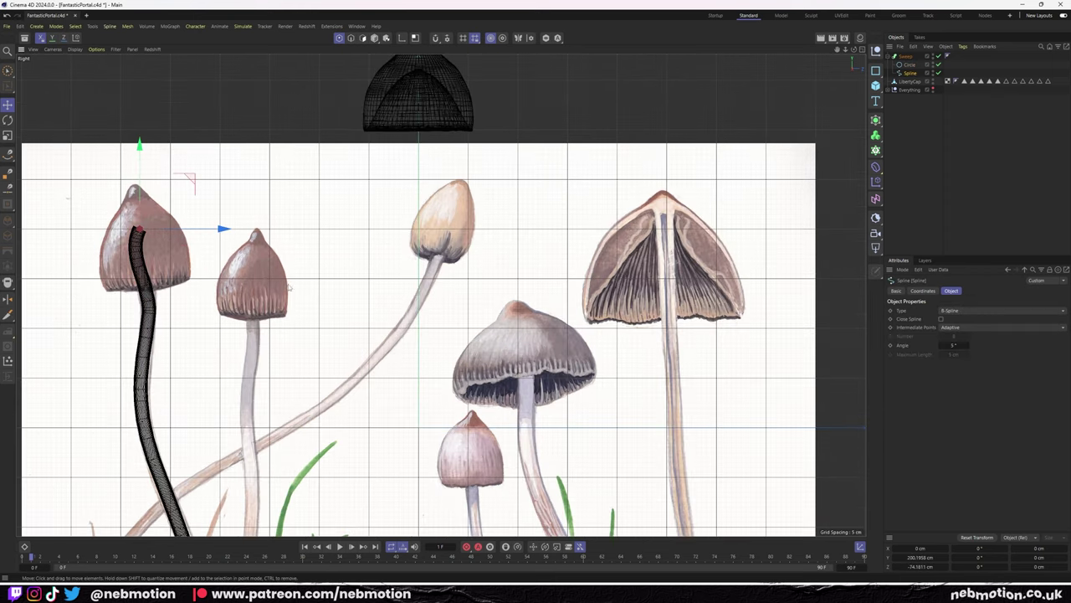
pyautogui.scroll(-3, 289, 287)
pyautogui.scroll(3, 251, 335)
pyautogui.scroll(-2, 251, 419)
pyautogui.click(214, 514)
pyautogui.keyDown('alt'); pyautogui.moveTo(235, 518); pyautogui.dragTo(244, 404, button='middle'); pyautogui.keyUp('alt')
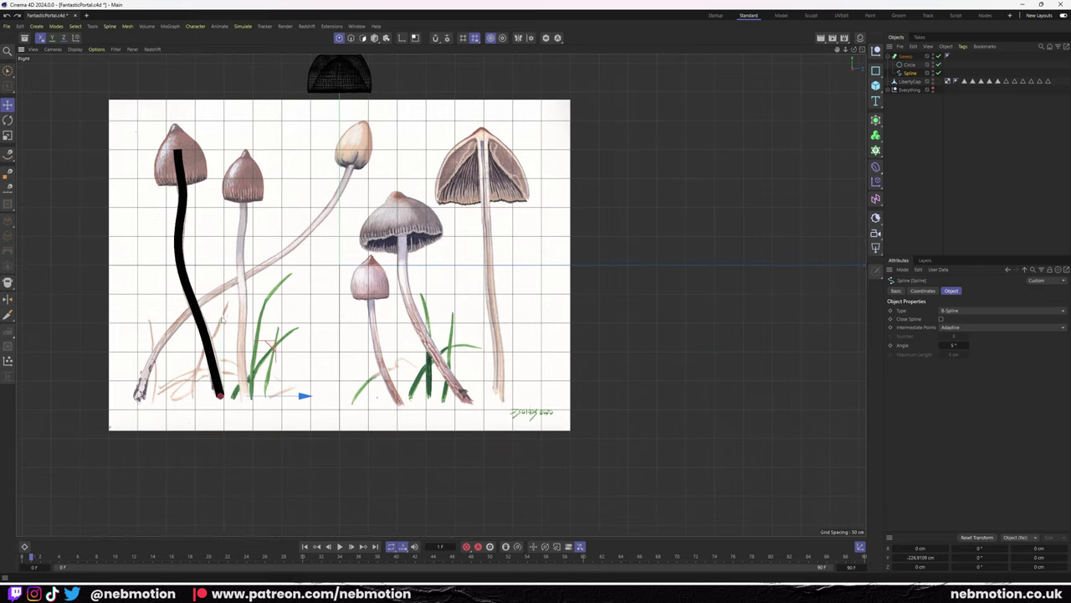
pyautogui.press('F1')
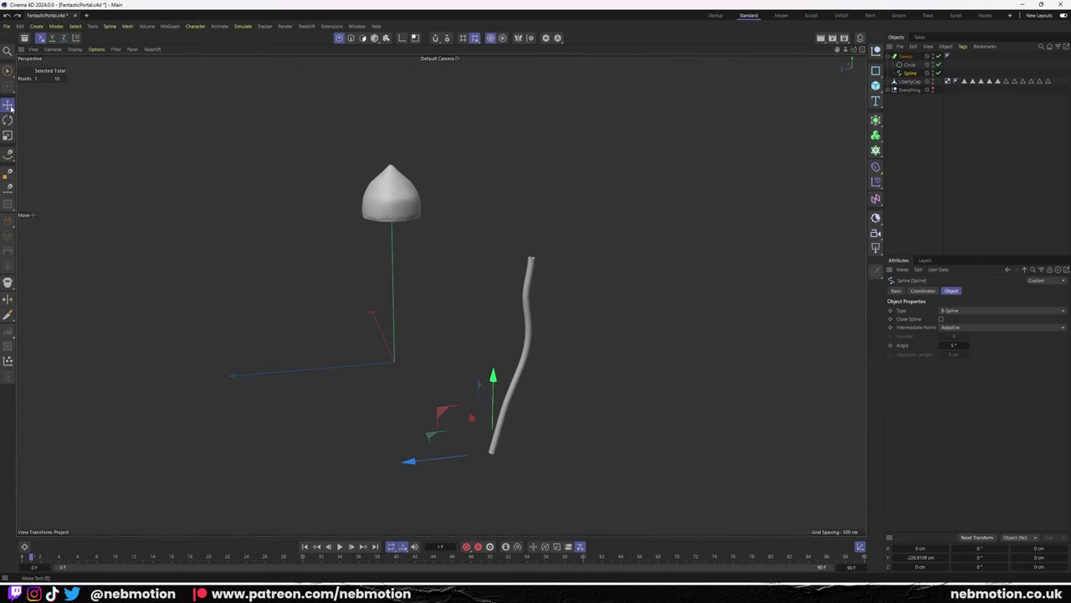
pyautogui.press('F5')
pyautogui.press('F1')
pyautogui.press('F3')
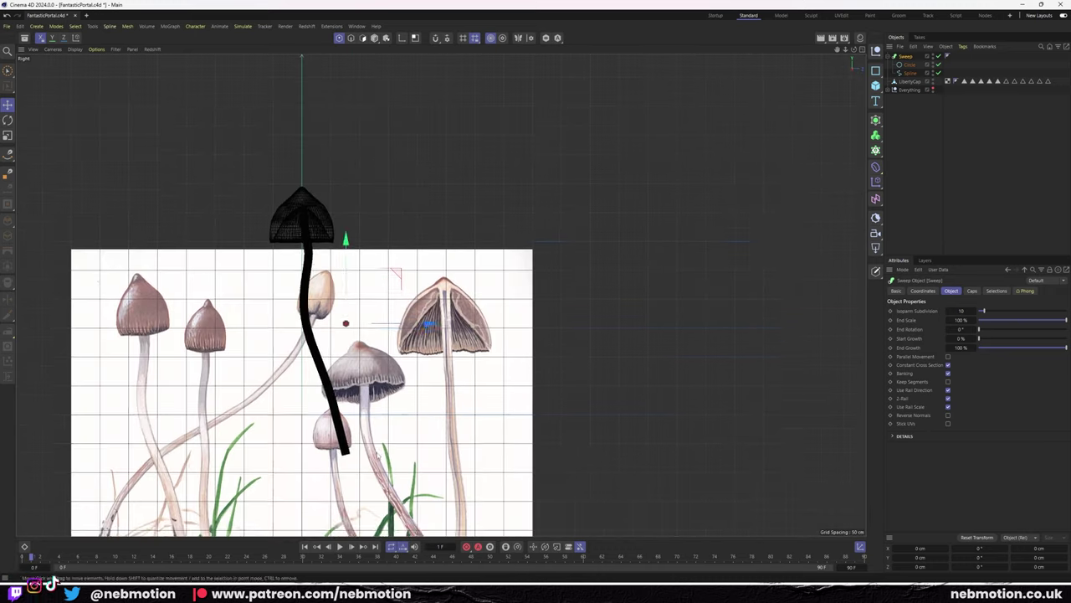
pyautogui.scroll(2, 301, 377)
pyautogui.scroll(-2, 302, 377)
pyautogui.press('F1')
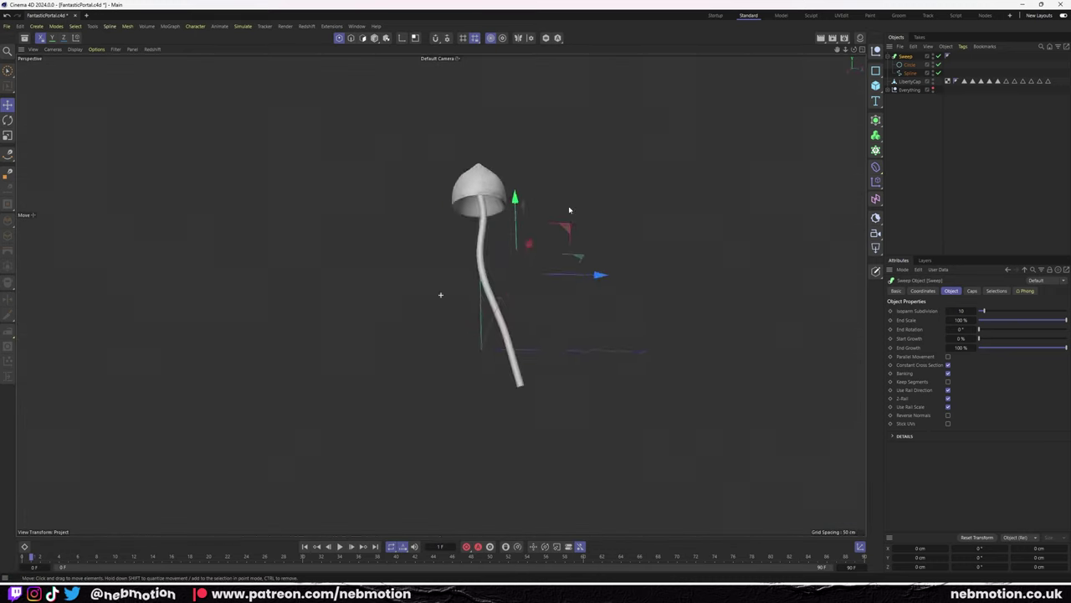
pyautogui.press('F3')
# Group the stem and cap into a LibertyCap null and undo the cap's tilt.
pyautogui.hotkey('alt', 'g')
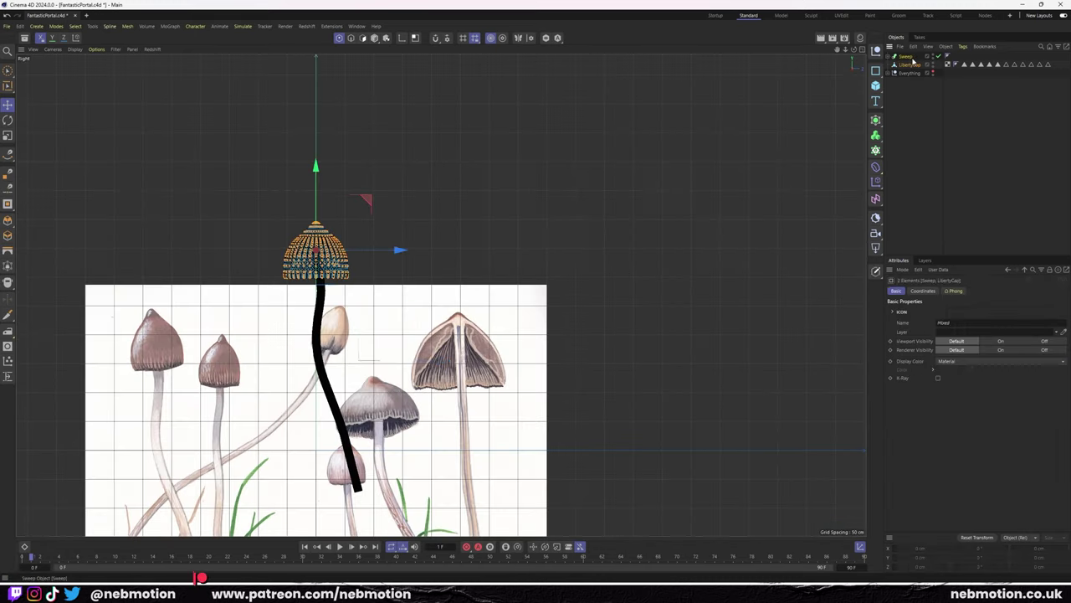
pyautogui.press('F1')
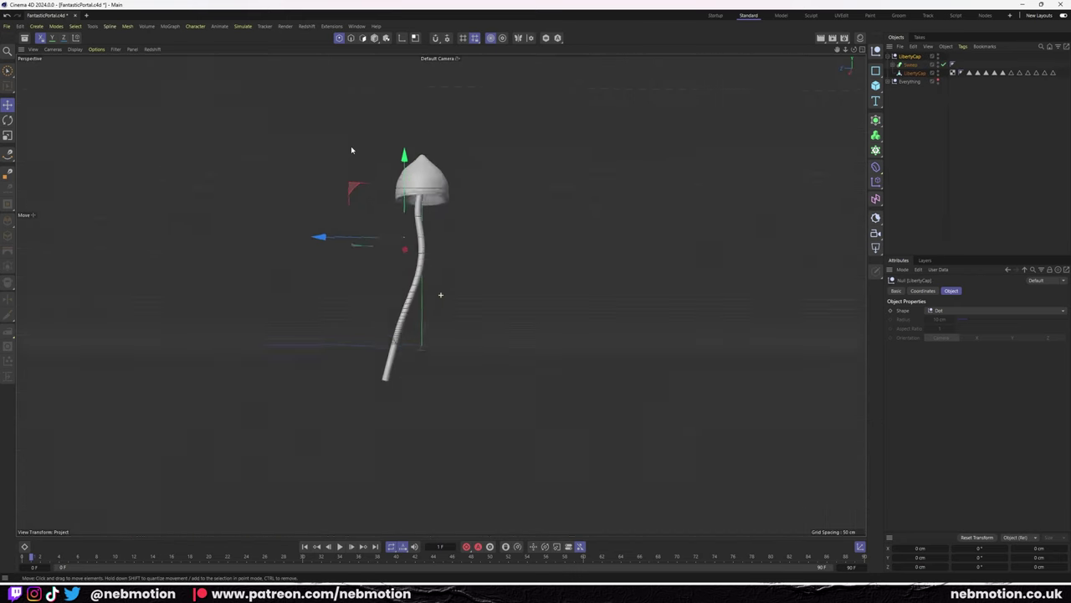
pyautogui.click(444, 170)
pyautogui.click(8, 136)
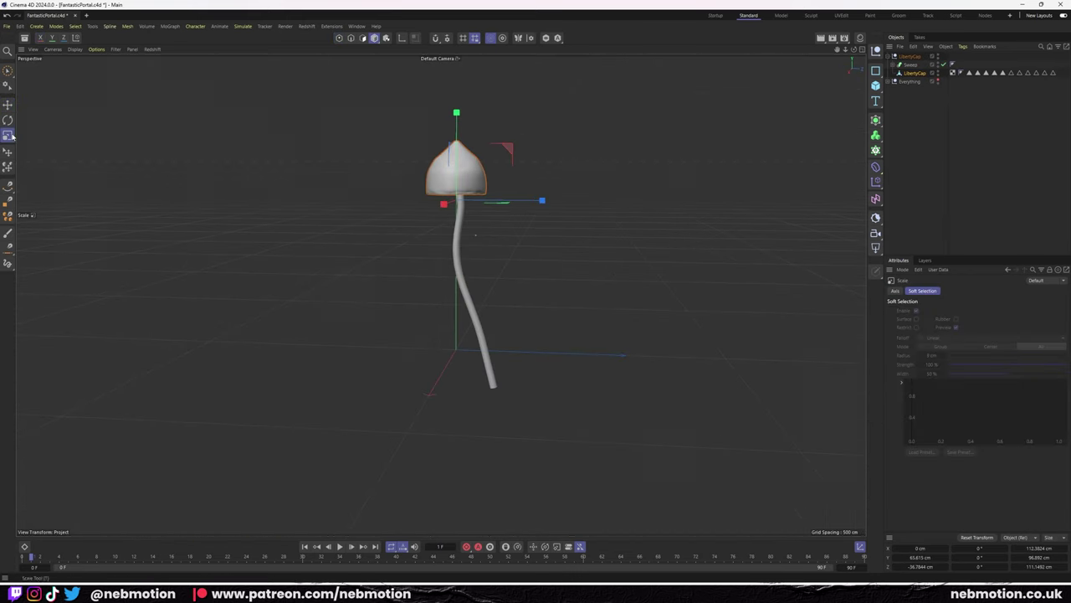
pyautogui.hotkey('ctrl', 'z')
# Take the LibertyCap cap into the Sculpt layout with the Knife brush and orbit around it.
pyautogui.middleClick(289, 169)
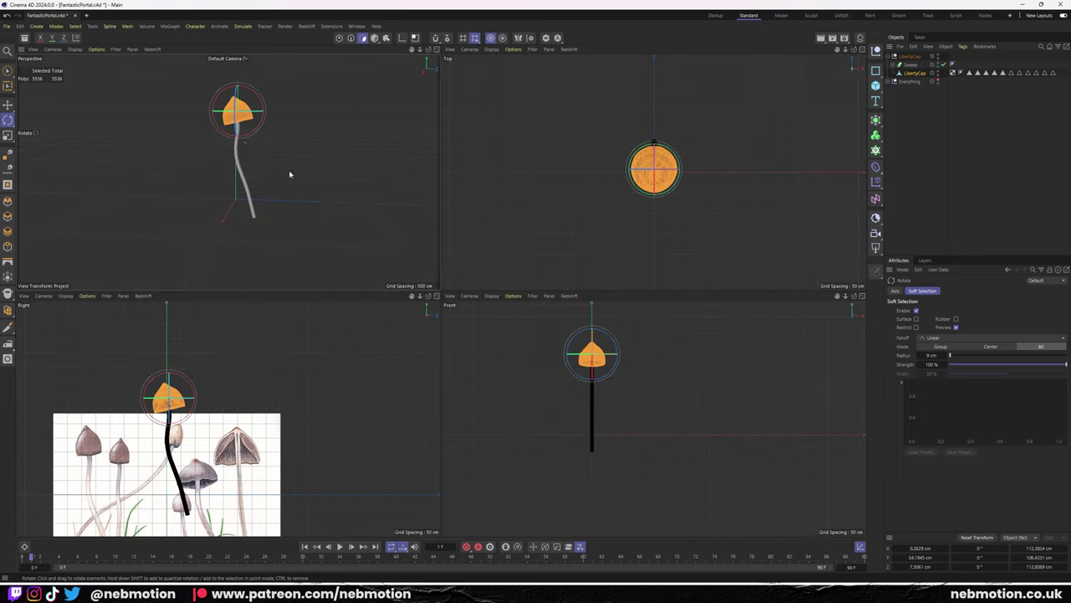
pyautogui.middleClick(289, 170)
pyautogui.keyDown('alt'); pyautogui.moveTo(433, 121); pyautogui.dragTo(381, 229); pyautogui.keyUp('alt')
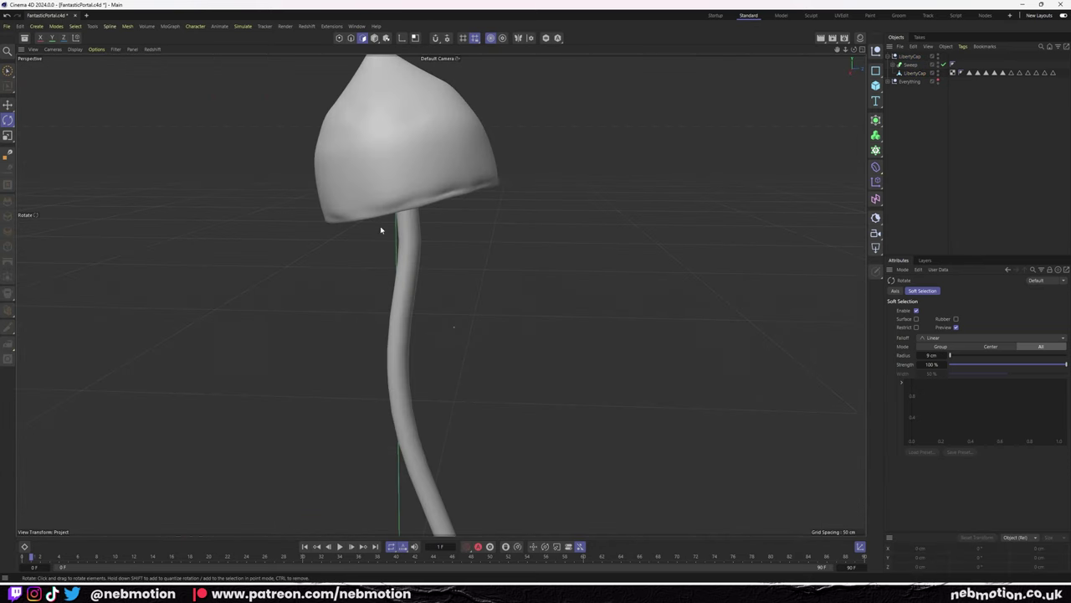
pyautogui.click(917, 74)
pyautogui.click(811, 15)
pyautogui.click(7, 183)
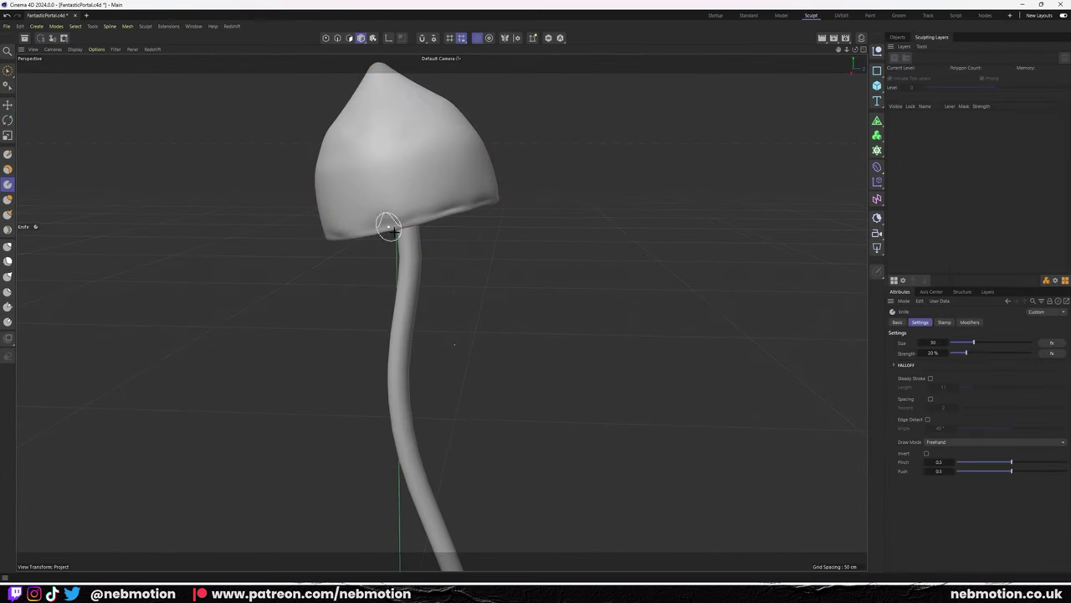
pyautogui.scroll(3, 391, 221)
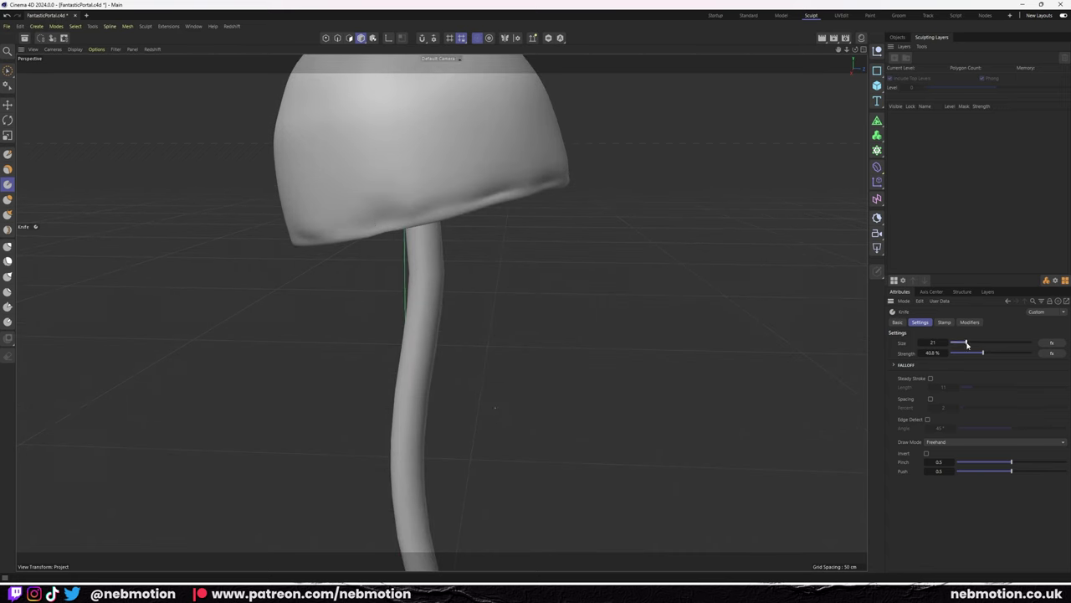
pyautogui.keyDown('alt'); pyautogui.moveTo(358, 219); pyautogui.dragTo(384, 222, button='middle'); pyautogui.keyUp('alt')
pyautogui.moveTo(436, 187)
pyautogui.keyDown('alt'); pyautogui.mouseDown()
pyautogui.moveTo(543, 215)
pyautogui.moveTo(541, 187)
pyautogui.moveTo(610, 186)
pyautogui.moveTo(712, 212)
pyautogui.moveTo(668, 205)
pyautogui.mouseUp(); pyautogui.keyUp('alt')
pyautogui.moveTo(734, 239)
pyautogui.keyDown('alt'); pyautogui.mouseDown()
pyautogui.moveTo(777, 242)
pyautogui.moveTo(645, 181)
pyautogui.moveTo(756, 227)
pyautogui.moveTo(725, 262)
pyautogui.moveTo(687, 251)
pyautogui.mouseUp(); pyautogui.keyUp('alt')
# Pick the Wax brush, look over the whole mushroom, and return to the Standard layout.
pyautogui.click(8, 169)
pyautogui.keyDown('alt'); pyautogui.moveTo(758, 259); pyautogui.dragTo(424, 328); pyautogui.keyUp('alt')
pyautogui.scroll(-5, 555, 401)
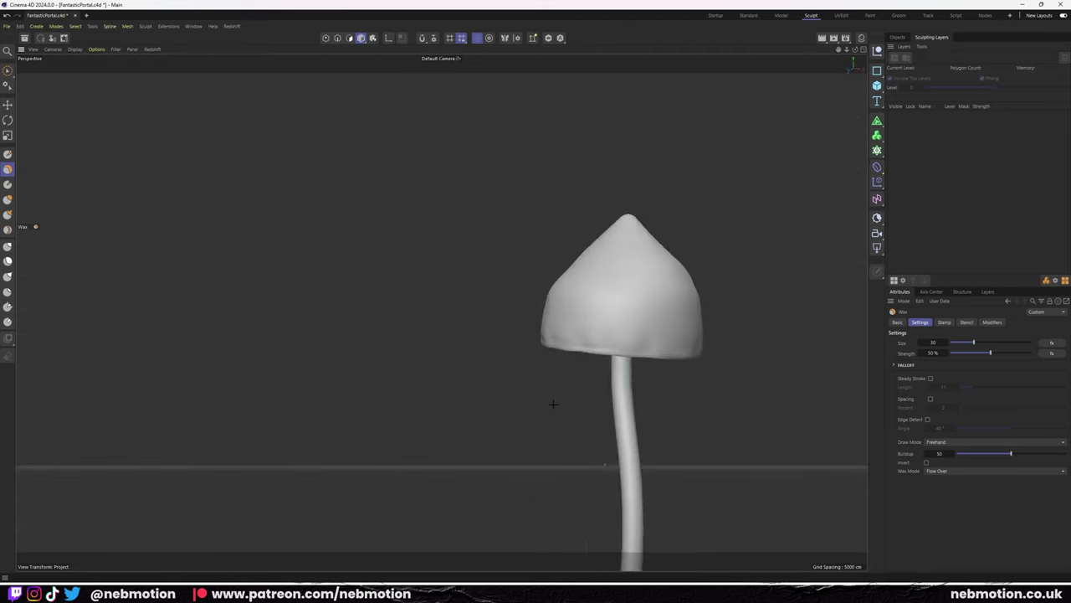
pyautogui.keyDown('alt'); pyautogui.moveTo(555, 402); pyautogui.dragTo(441, 311); pyautogui.keyUp('alt')
pyautogui.keyDown('alt'); pyautogui.moveTo(499, 373); pyautogui.dragTo(467, 199); pyautogui.keyUp('alt')
pyautogui.middleClick(467, 199)
pyautogui.middleClick(326, 240)
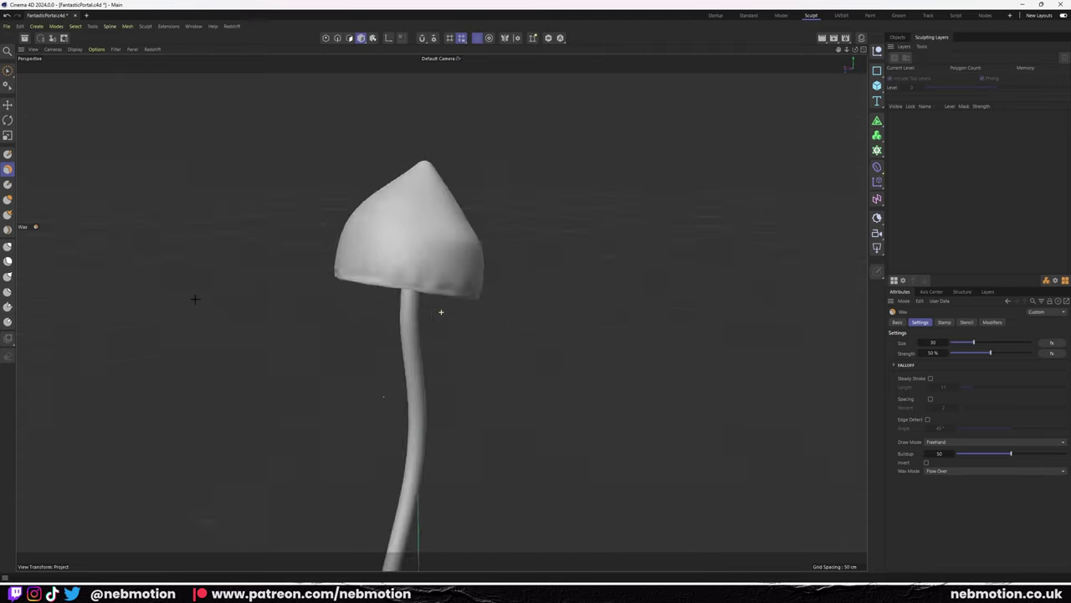
pyautogui.moveTo(196, 299)
pyautogui.keyDown('alt'); pyautogui.mouseDown()
pyautogui.moveTo(461, 340)
pyautogui.moveTo(569, 163)
pyautogui.mouseUp(); pyautogui.keyUp('alt')
pyautogui.click(748, 15)
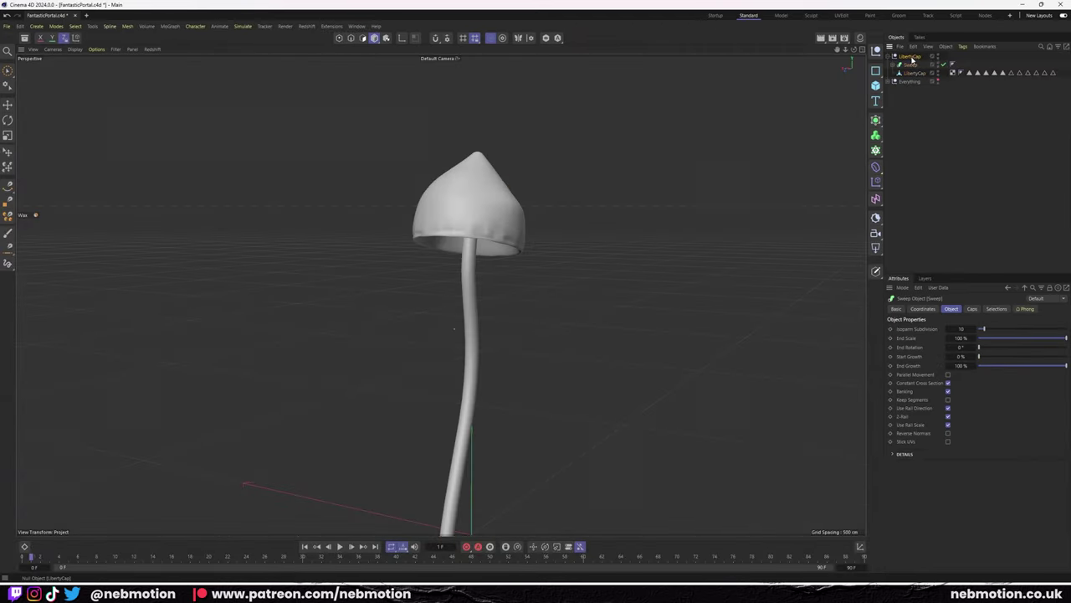
# Paste a duplicate of the LibertyCap mushroom and select and frame the copy's stem spline.
pyautogui.middleClick(634, 223)
pyautogui.hotkey('ctrl', 'v')
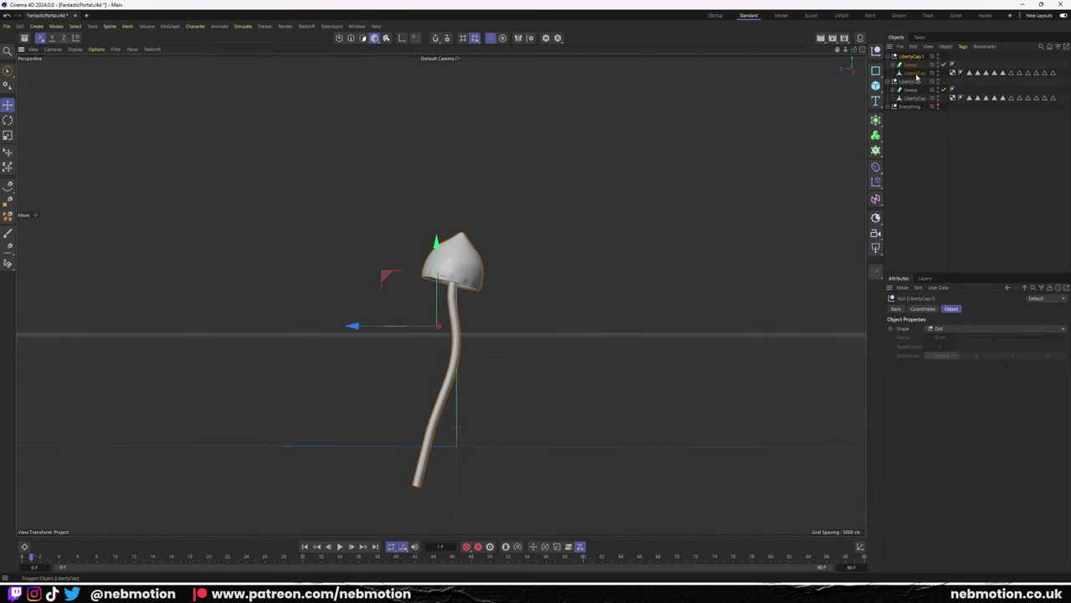
pyautogui.click(938, 66)
pyautogui.click(939, 73)
pyautogui.click(939, 65)
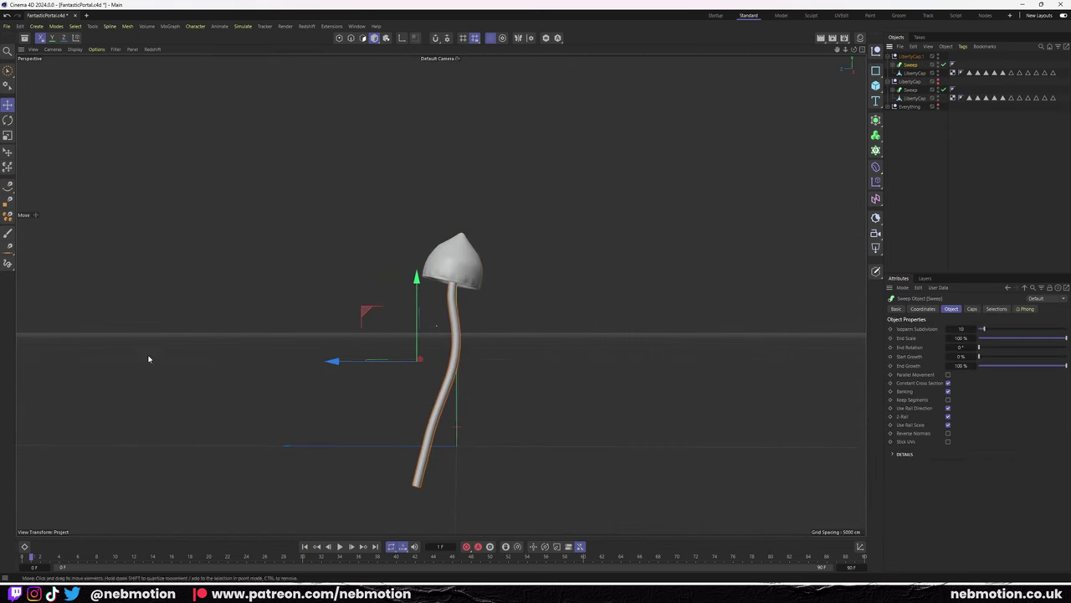
pyautogui.click(939, 73)
pyautogui.click(443, 335)
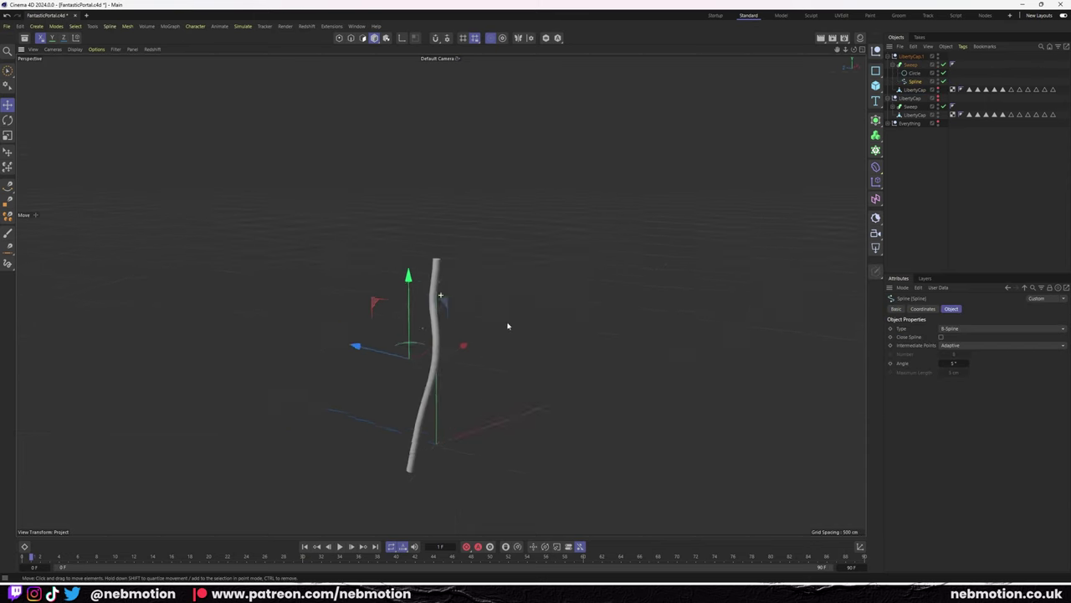
pyautogui.press('o')
# In the Right view, move the copy's spline points to follow another reference stem.
pyautogui.middleClick(468, 99)
pyautogui.middleClick(321, 375)
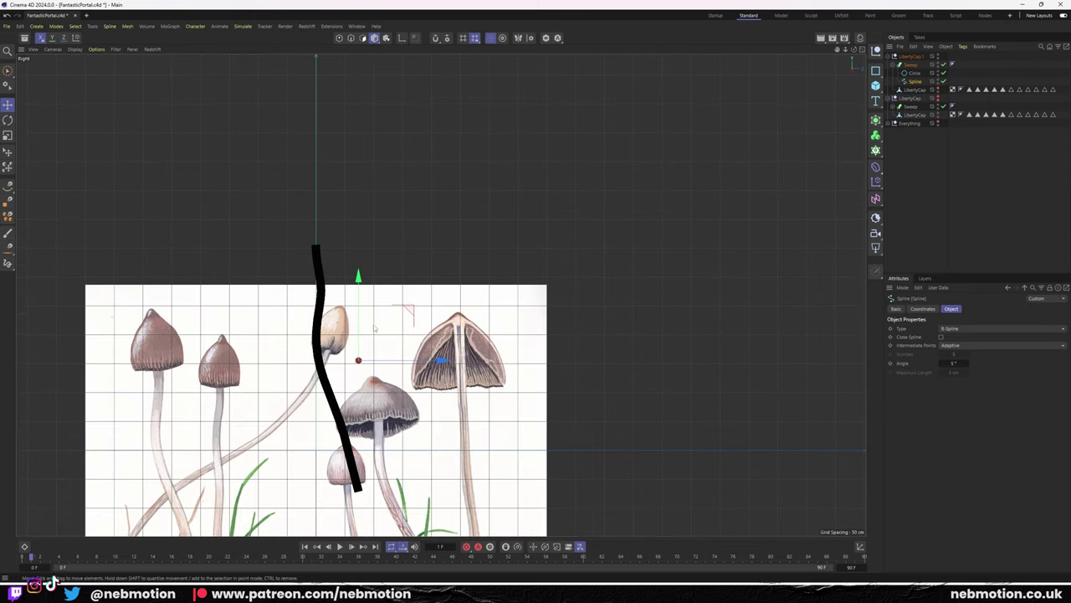
pyautogui.scroll(5, 261, 138)
pyautogui.scroll(-2, 402, 251)
pyautogui.scroll(6, 377, 376)
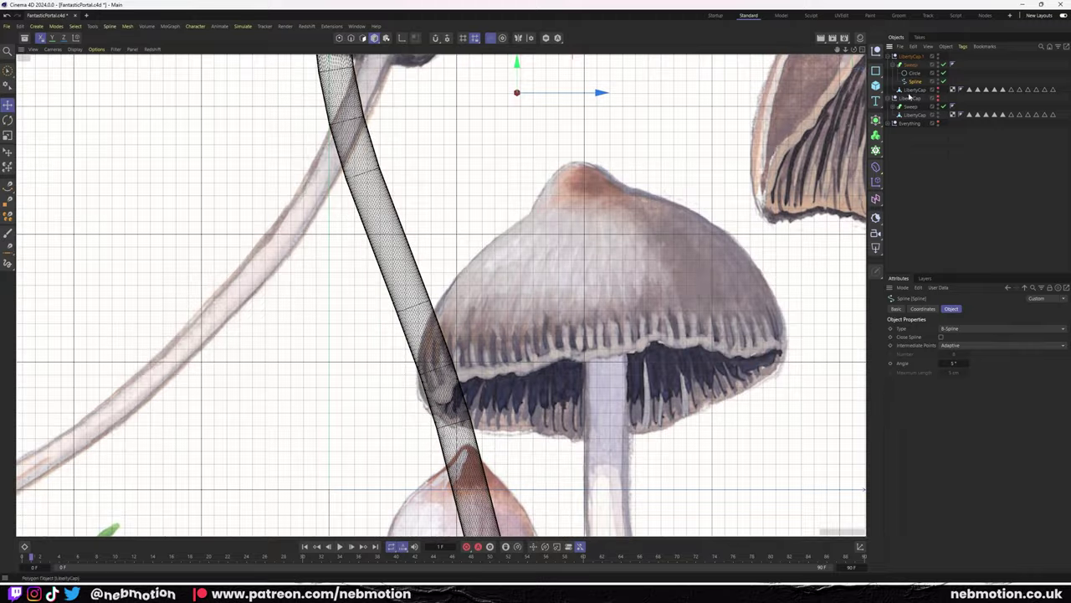
pyautogui.scroll(-2, 589, 366)
pyautogui.scroll(-3, 589, 366)
pyautogui.scroll(3, 590, 366)
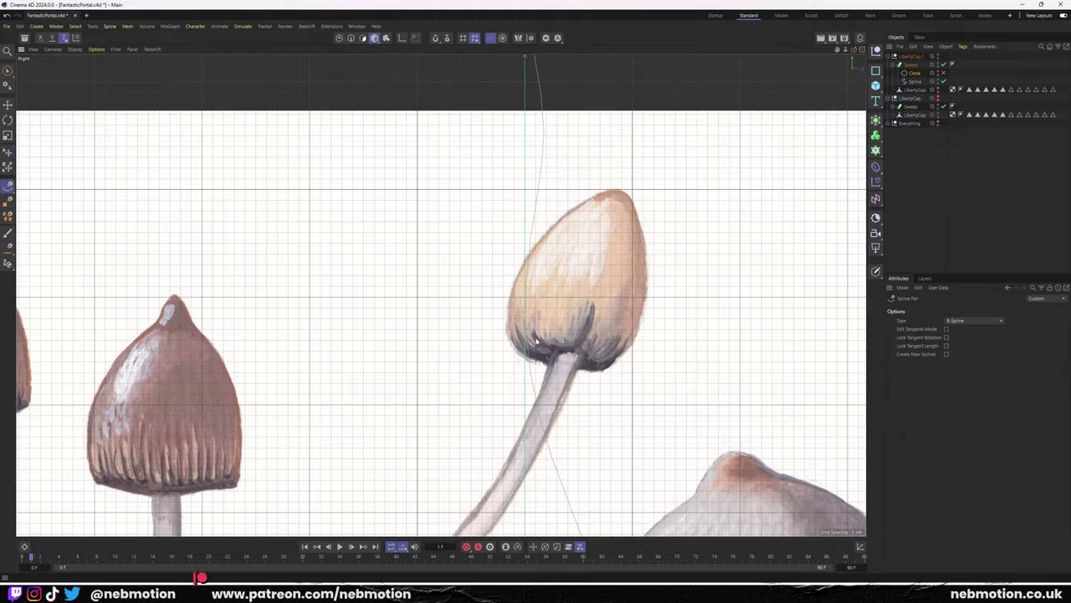
pyautogui.scroll(-3, 586, 385)
pyautogui.scroll(-1, 579, 411)
pyautogui.scroll(-2, 579, 412)
pyautogui.scroll(-1, 579, 412)
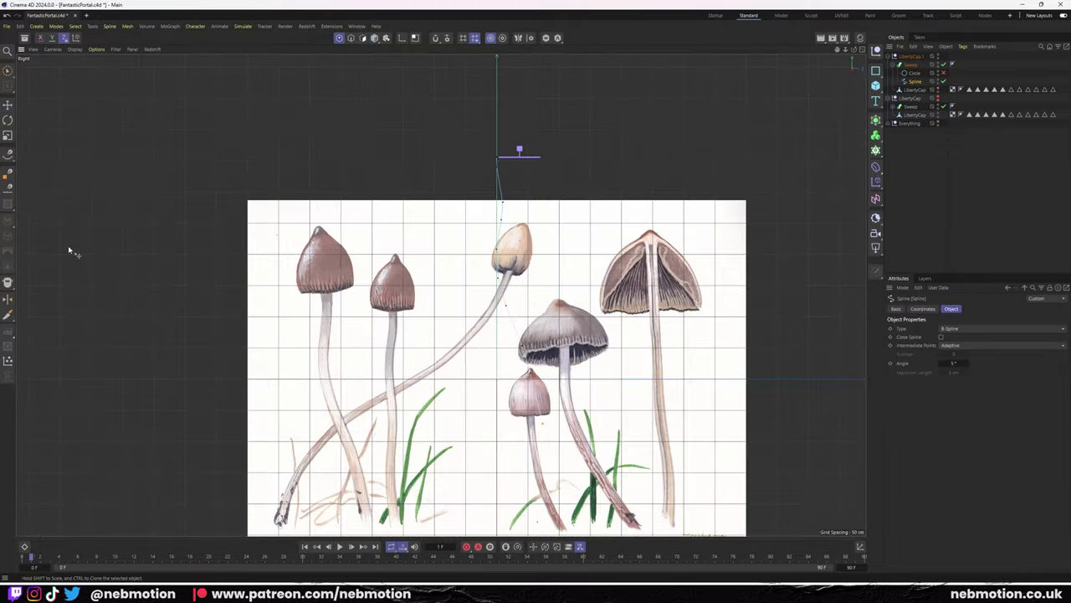
pyautogui.press('e')
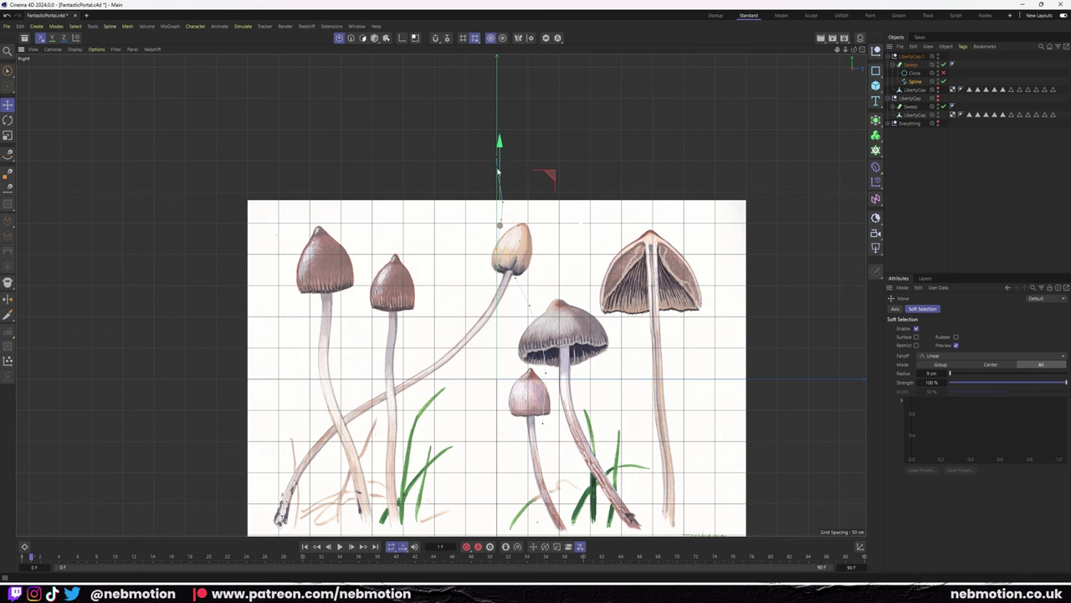
pyautogui.scroll(3, 501, 196)
pyautogui.scroll(-3, 546, 384)
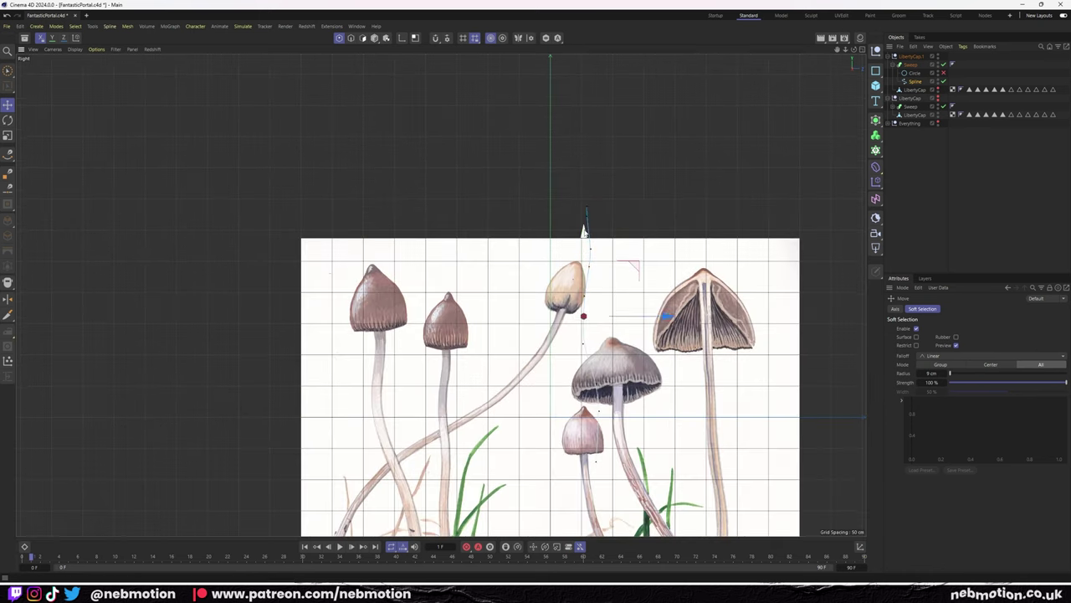
pyautogui.press('F1')
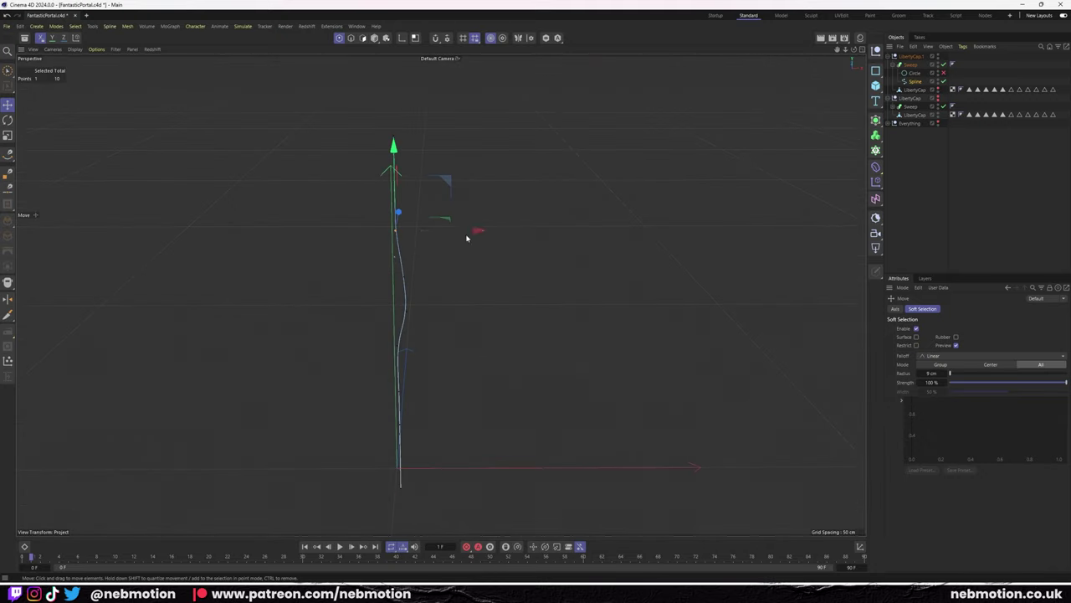
# Re-enable the copy's Sweep stem and move its cap onto the new stem top.
pyautogui.click(910, 65)
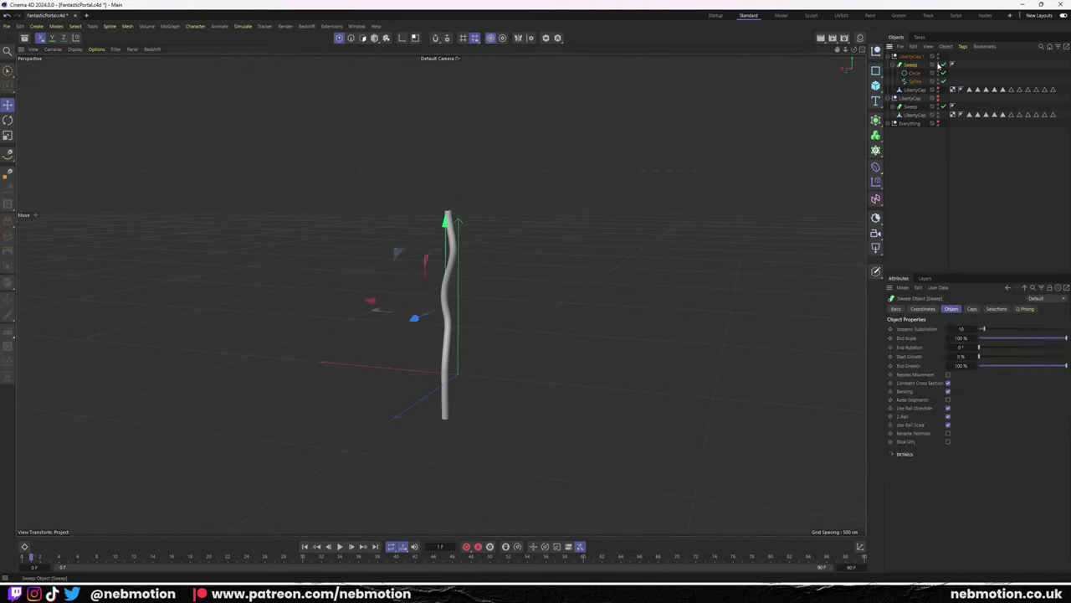
pyautogui.click(915, 89)
pyautogui.moveTo(371, 208); pyautogui.dragTo(305, 228)
pyautogui.press('r')
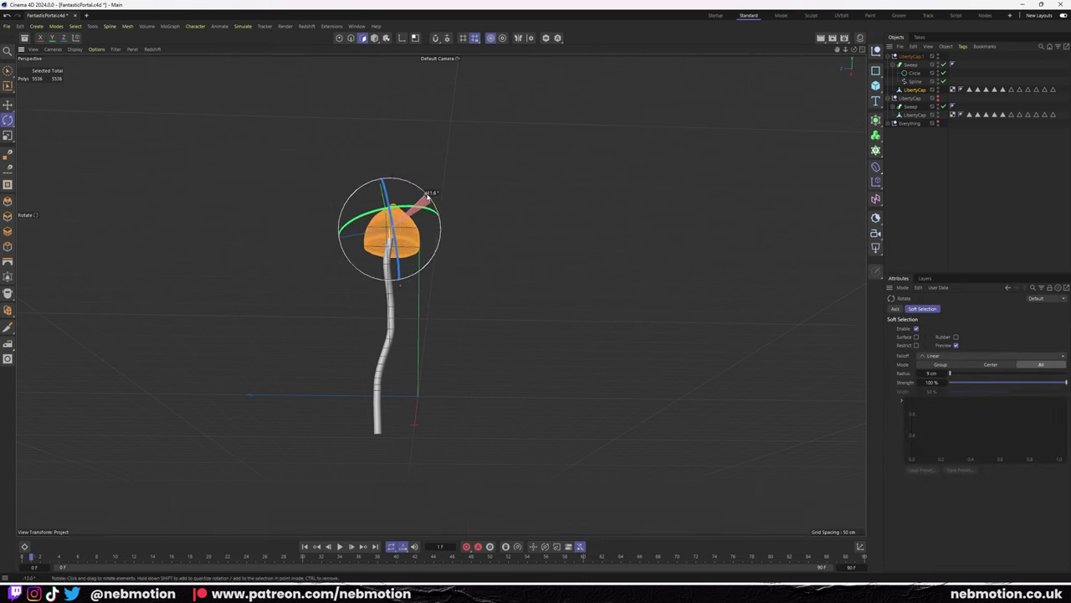
pyautogui.press('F2')
pyautogui.press('F3')
pyautogui.press('F1')
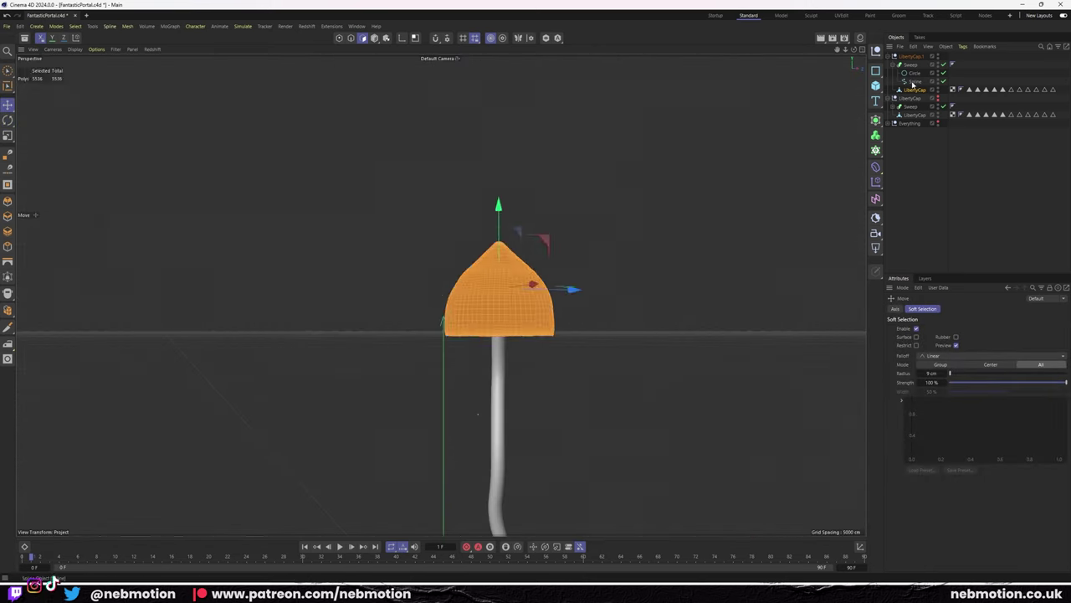
# Select the cap's top polygons with Loop and Fill Selection, try a peak, and widen the soft-selection radius.
pyautogui.press('9')
pyautogui.scroll(10, 447, 231)
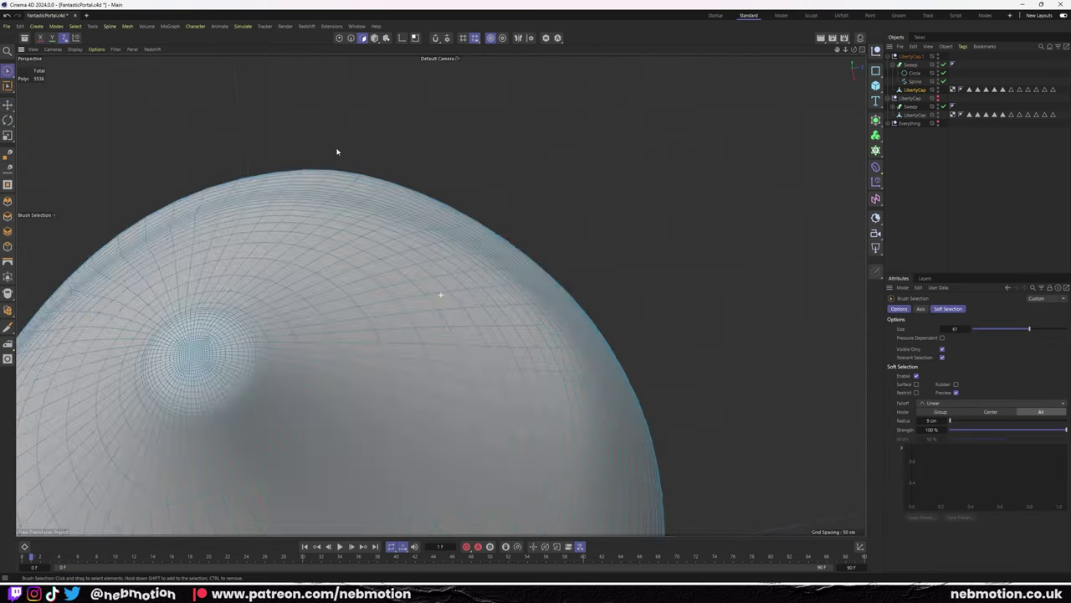
pyautogui.press('e')
pyautogui.click(75, 26)
pyautogui.click(109, 118)
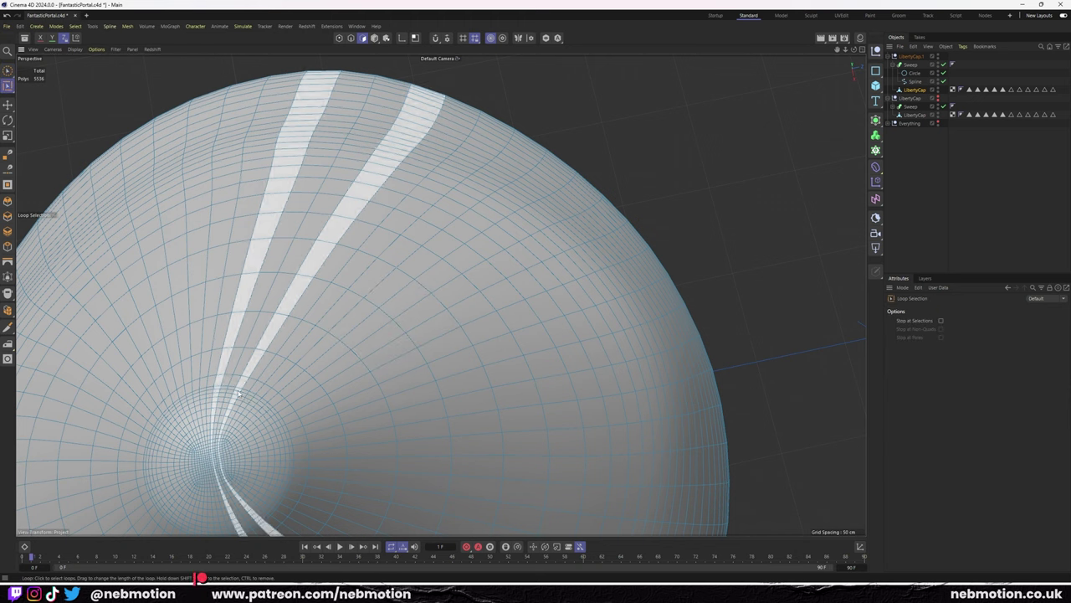
pyautogui.click(75, 26)
pyautogui.click(109, 142)
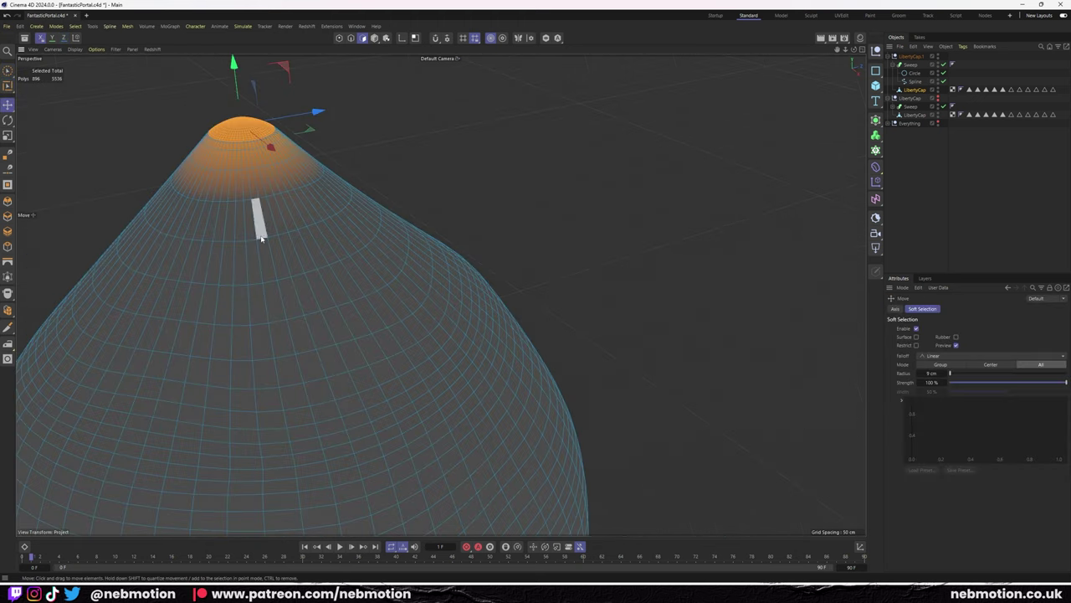
pyautogui.moveTo(281, 97); pyautogui.dragTo(2, 142)
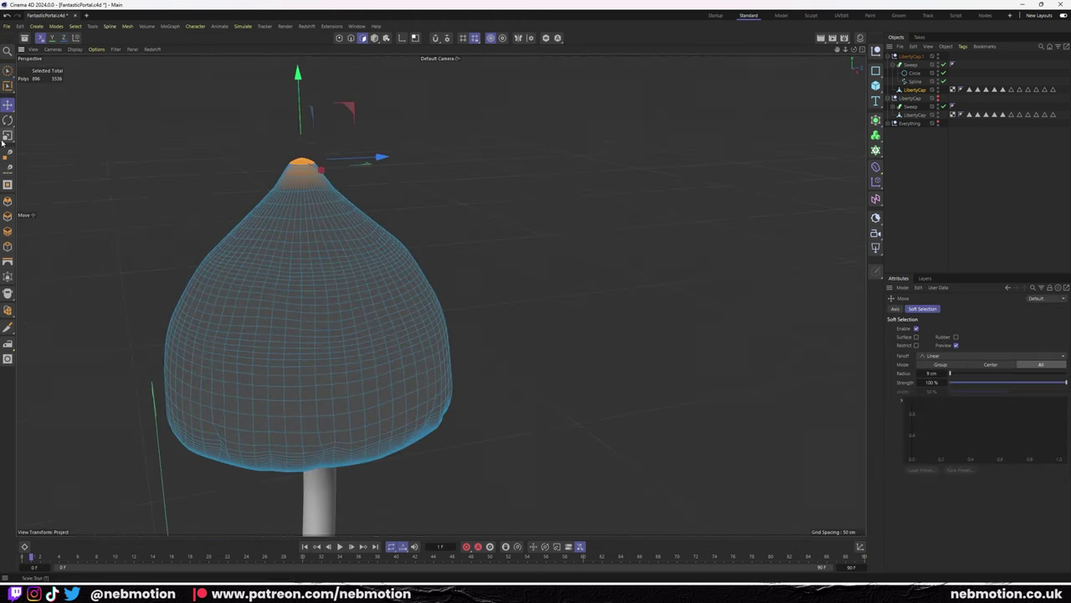
pyautogui.hotkey('ctrl', 'z')
pyautogui.hotkey('ctrl', 'z')
pyautogui.hotkey('ctrl', 'z')
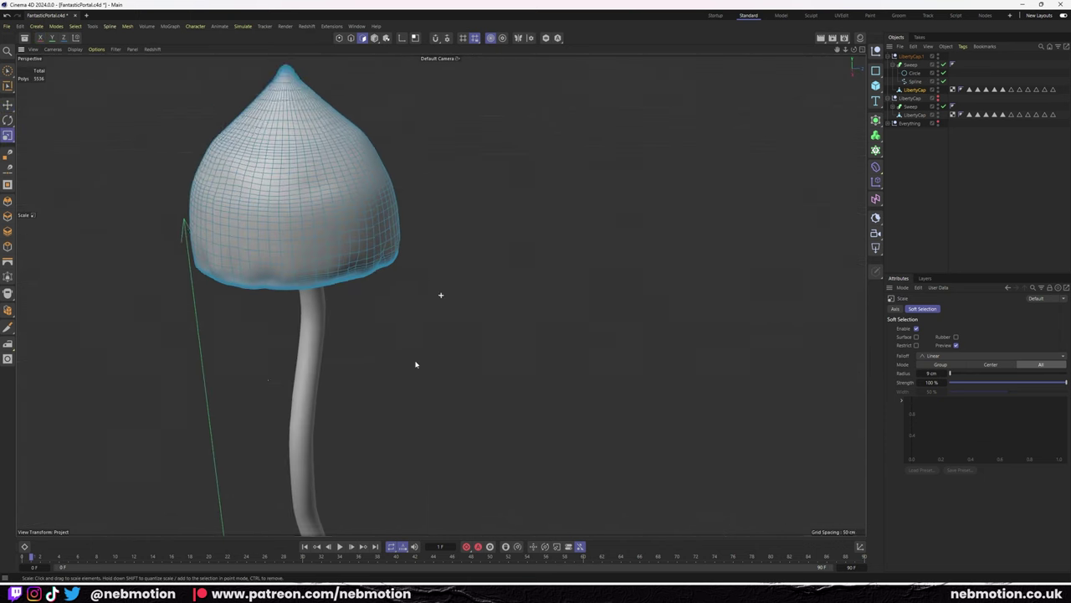
pyautogui.moveTo(949, 374); pyautogui.dragTo(952, 373)
pyautogui.scroll(-2, 546, 248)
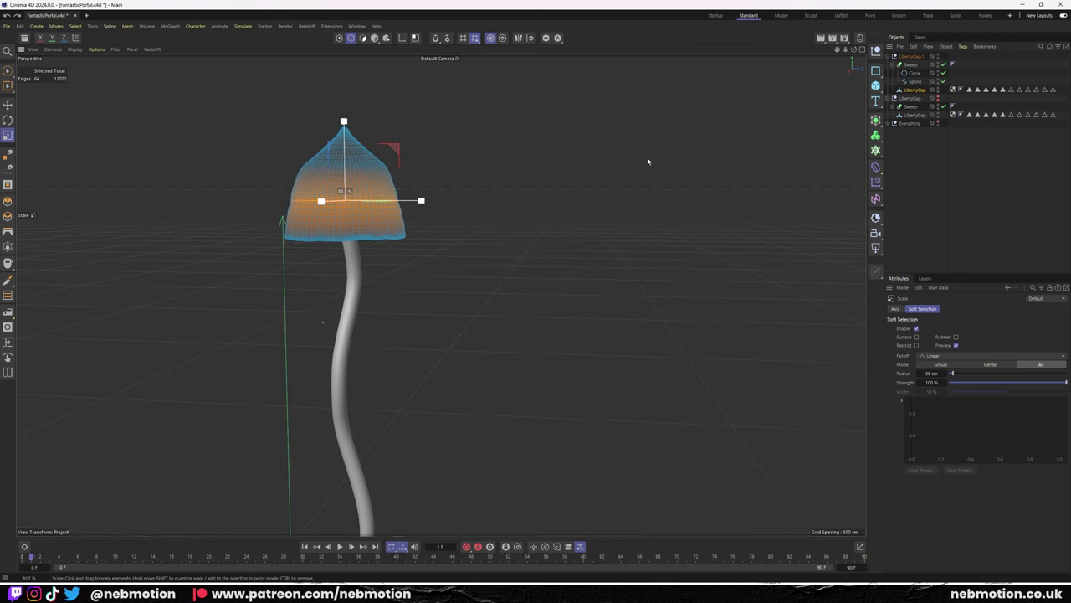
# Switch between object and polygon modes while orbiting to inspect the cap.
pyautogui.press('Return')
pyautogui.keyDown('alt'); pyautogui.moveTo(648, 161); pyautogui.dragTo(542, 233); pyautogui.keyUp('alt')
pyautogui.press('Return')
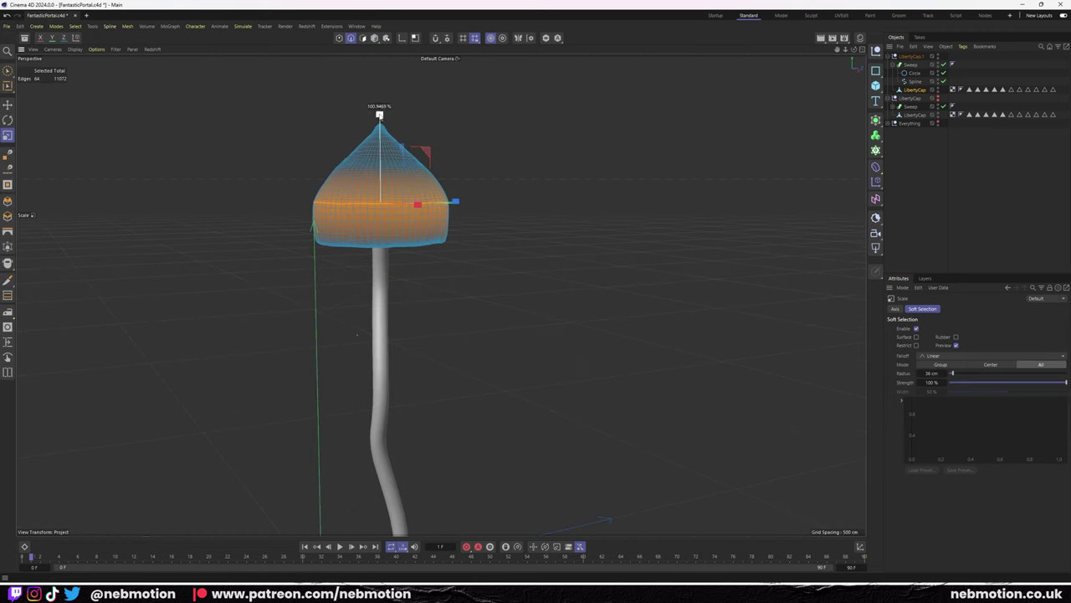
pyautogui.press('Return')
pyautogui.moveTo(562, 196)
pyautogui.keyDown('alt'); pyautogui.mouseDown()
pyautogui.moveTo(438, 293)
pyautogui.moveTo(418, 205)
pyautogui.mouseUp(); pyautogui.keyUp('alt')
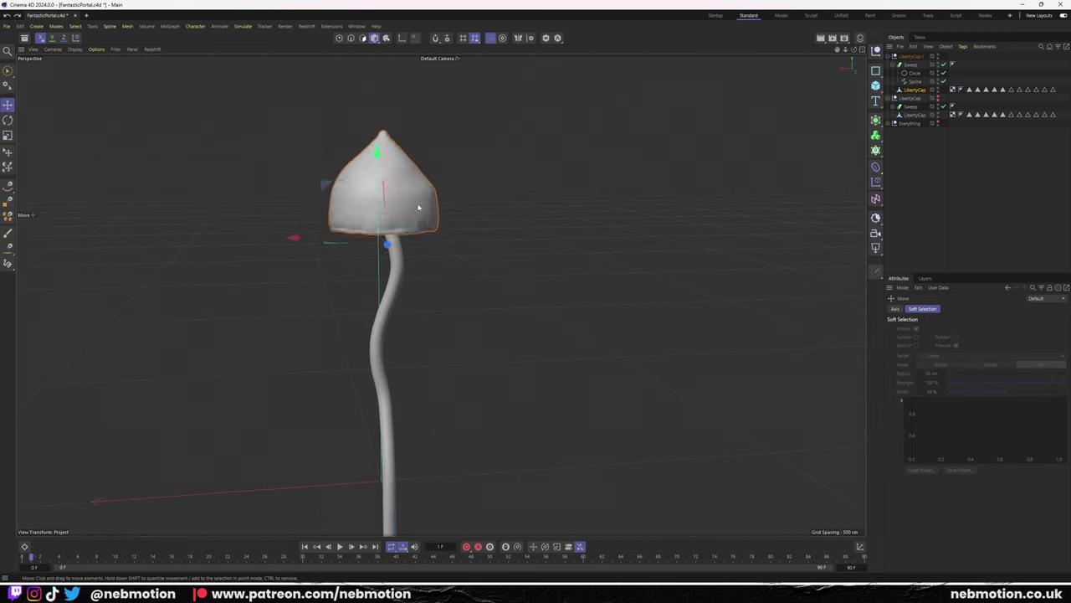
pyautogui.press('e')
pyautogui.moveTo(196, 210)
pyautogui.keyDown('alt'); pyautogui.mouseDown()
pyautogui.moveTo(335, 218)
pyautogui.moveTo(429, 339)
pyautogui.mouseUp(); pyautogui.keyUp('alt')
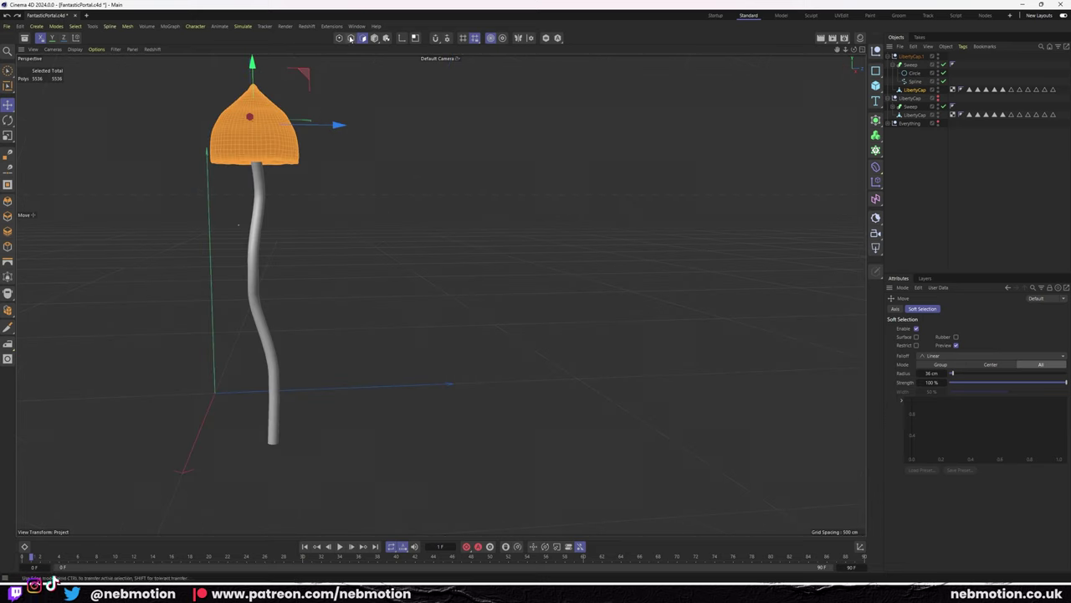
pyautogui.middleClick(429, 339)
pyautogui.press('F1')
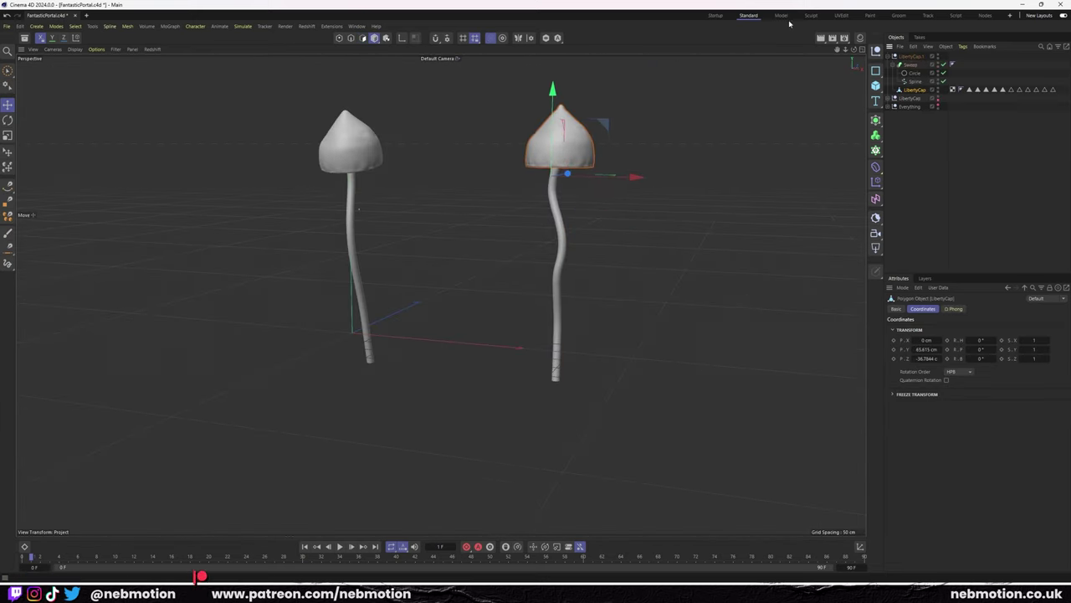
# Check both mushrooms in the Sculpt layout, then return to the Standard layout.
pyautogui.click(811, 15)
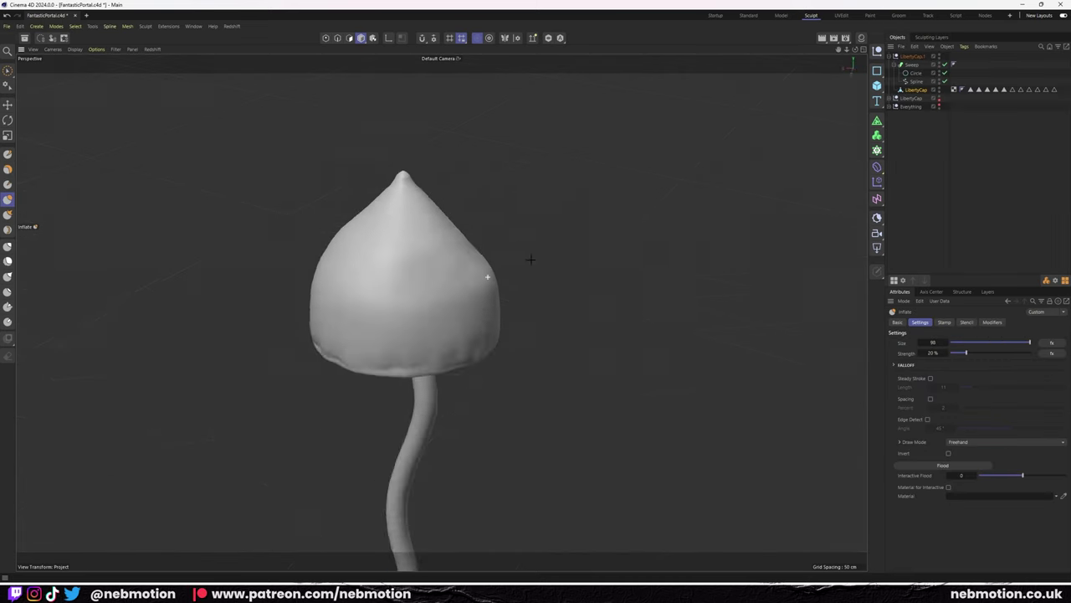
pyautogui.moveTo(530, 260)
pyautogui.keyDown('alt'); pyautogui.mouseDown()
pyautogui.moveTo(730, 255)
pyautogui.moveTo(377, 387)
pyautogui.moveTo(476, 407)
pyautogui.moveTo(605, 318)
pyautogui.mouseUp(); pyautogui.keyUp('alt')
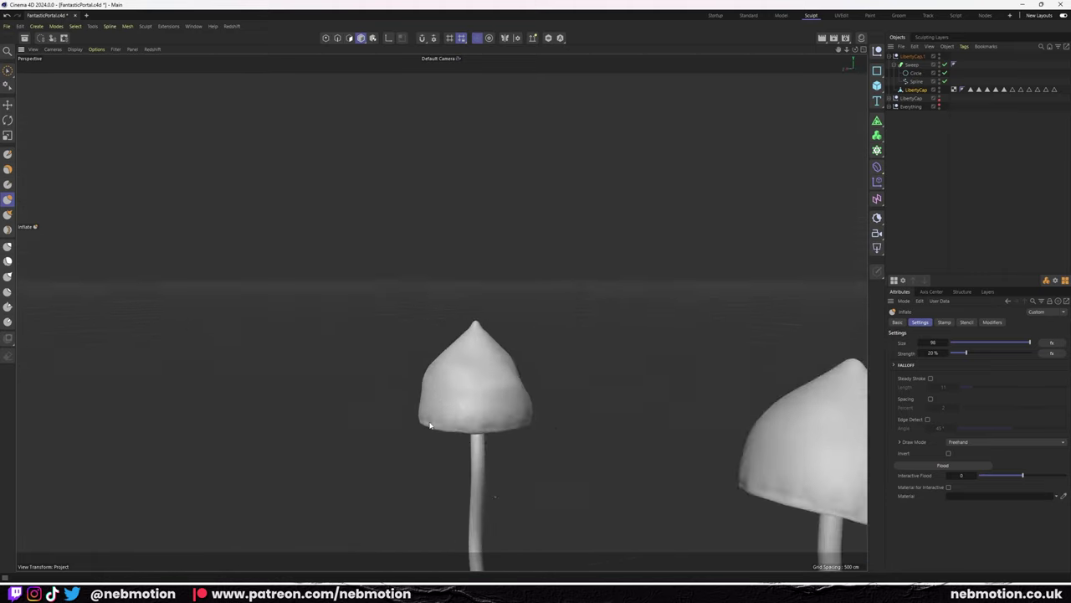
pyautogui.click(739, 18)
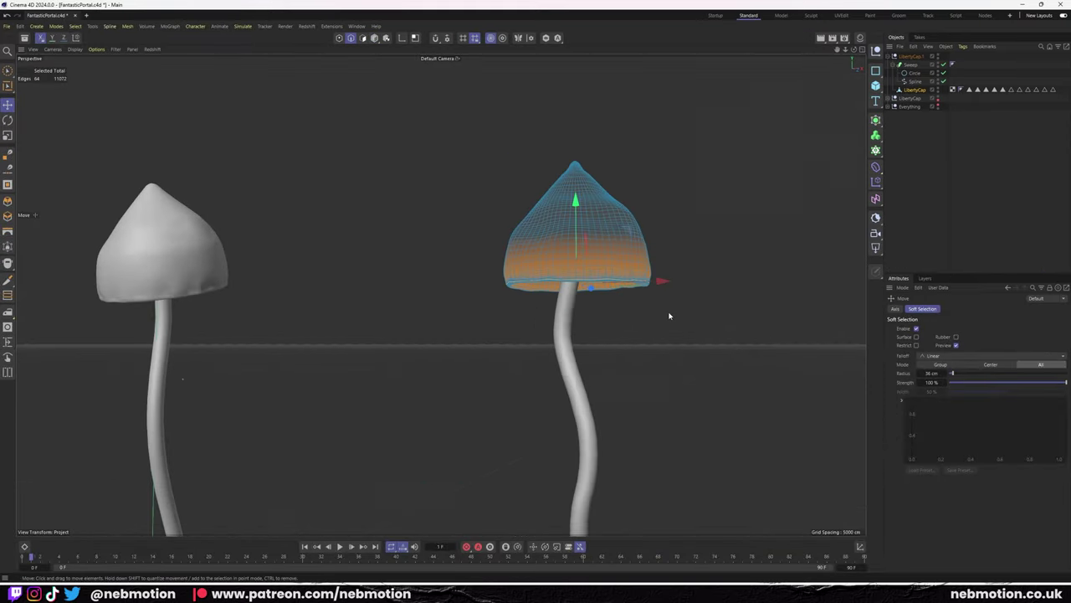
pyautogui.moveTo(585, 216)
pyautogui.keyDown('alt'); pyautogui.mouseDown()
pyautogui.moveTo(241, 213)
pyautogui.moveTo(527, 306)
pyautogui.moveTo(627, 319)
pyautogui.moveTo(480, 226)
pyautogui.moveTo(488, 254)
pyautogui.mouseUp(); pyautogui.keyUp('alt')
# Select all of the right cap's polygons and rotate them to tilt the cap on its stem.
pyautogui.hotkey('ctrl', 'a')
pyautogui.press('r')
pyautogui.moveTo(597, 333)
pyautogui.keyDown('alt'); pyautogui.mouseDown()
pyautogui.moveTo(420, 251)
pyautogui.moveTo(548, 292)
pyautogui.moveTo(451, 194)
pyautogui.moveTo(406, 192)
pyautogui.moveTo(598, 215)
pyautogui.moveTo(502, 198)
pyautogui.moveTo(419, 209)
pyautogui.mouseUp(); pyautogui.keyUp('alt')
pyautogui.scroll(-3, 420, 251)
# Select the right LibertyCap, open the Asset Browser, and switch to the Redshift RenderView layout.
pyautogui.click(406, 192)
pyautogui.click(914, 66)
pyautogui.hotkey('shift', 'F2')
pyautogui.hotkey('shift', 'F8')
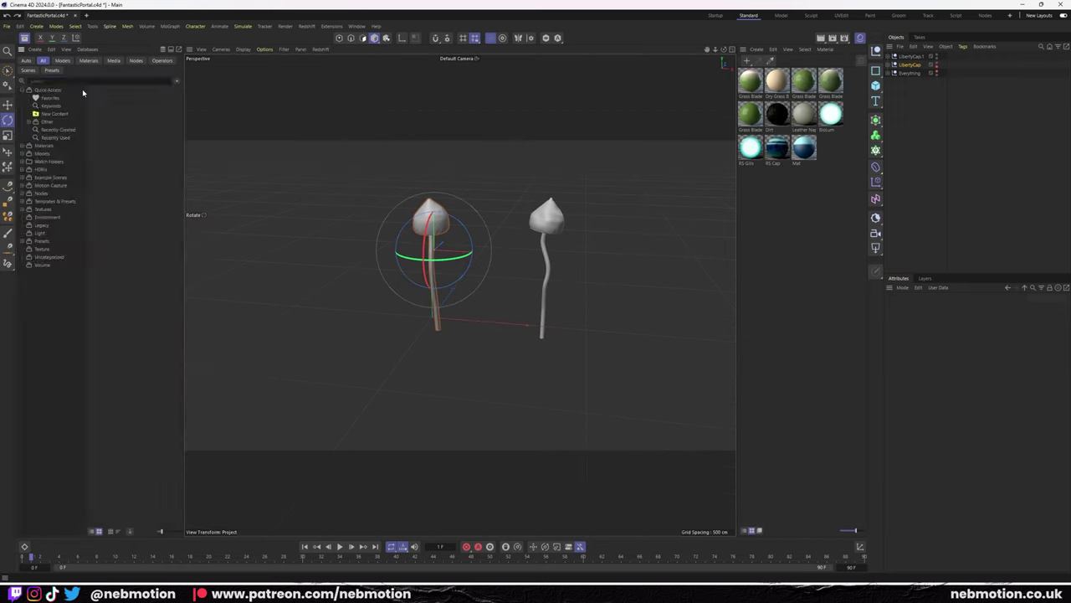
pyautogui.hotkey('alt', 'r')
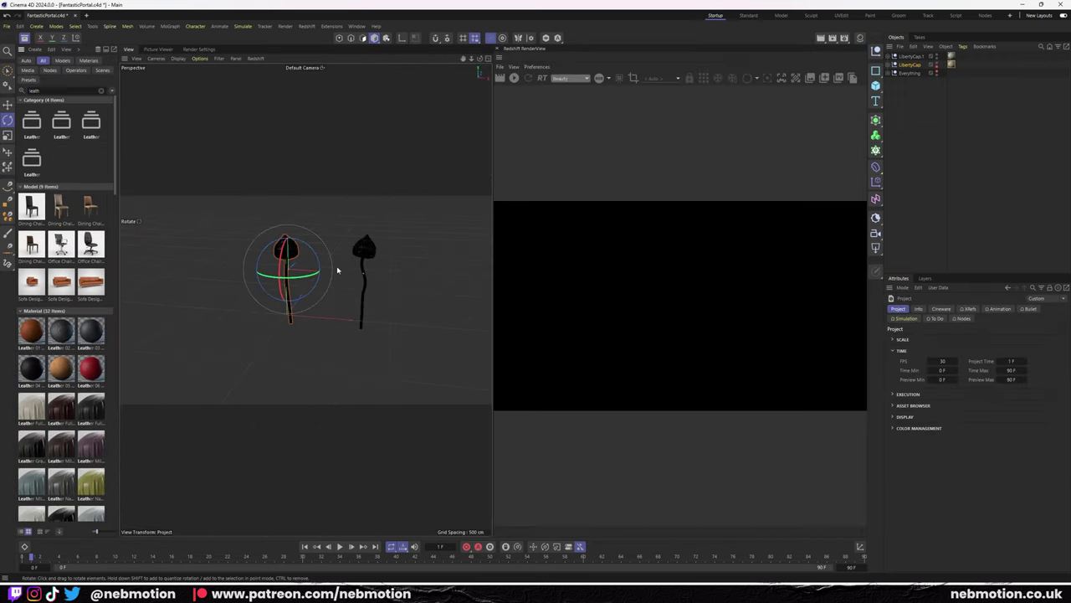
pyautogui.hotkey('shift', 'F2')
# Start the render preview, give the Liberty Cap material a brown base colour, and apply it to the stems.
pyautogui.click(824, 100)
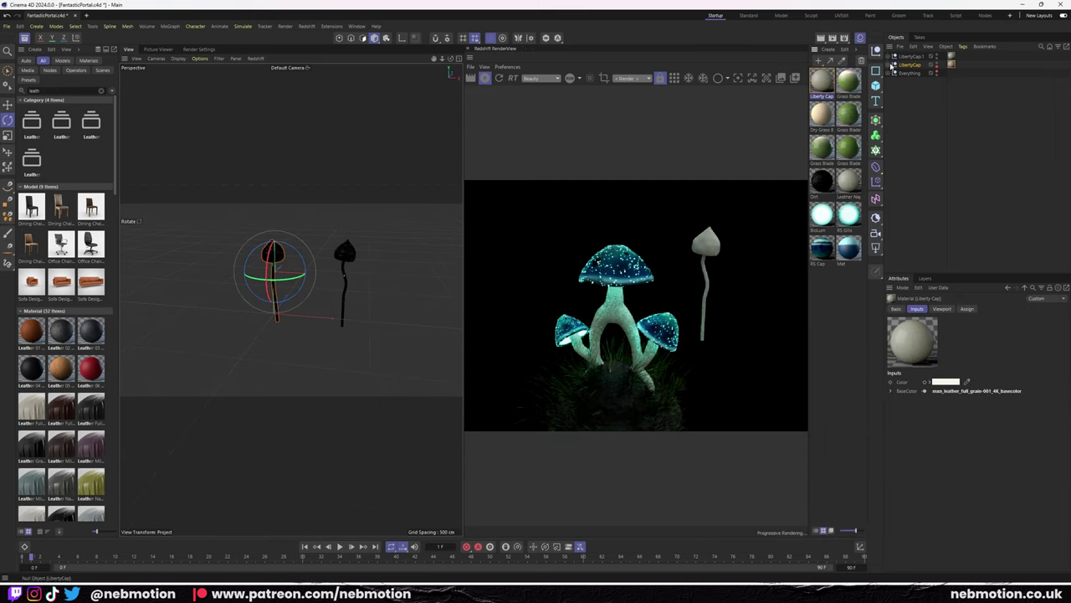
pyautogui.doubleClick(822, 81)
pyautogui.click(615, 320)
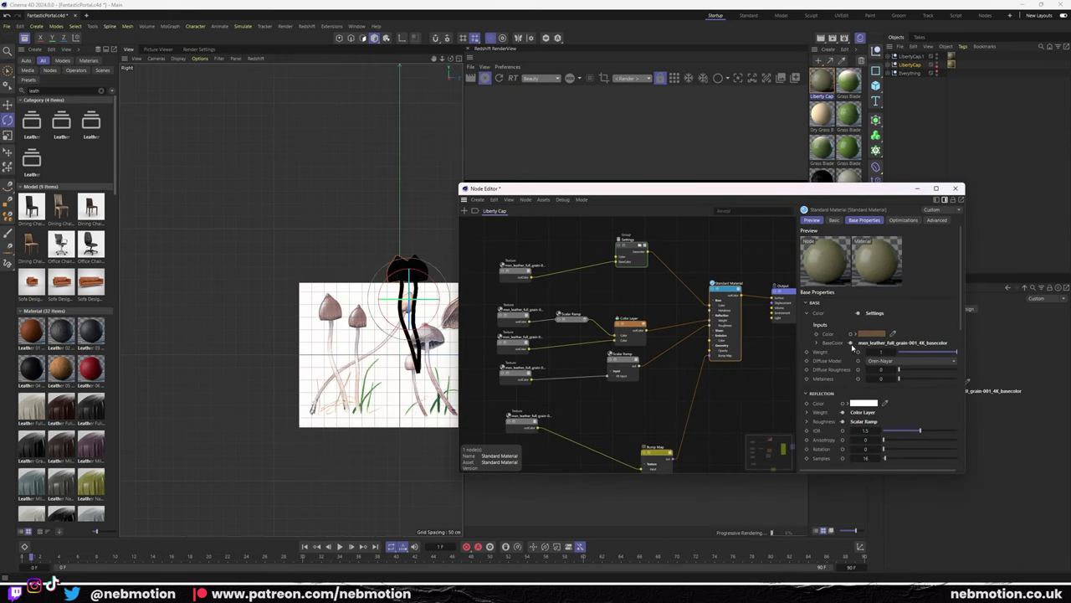
pyautogui.click(877, 313)
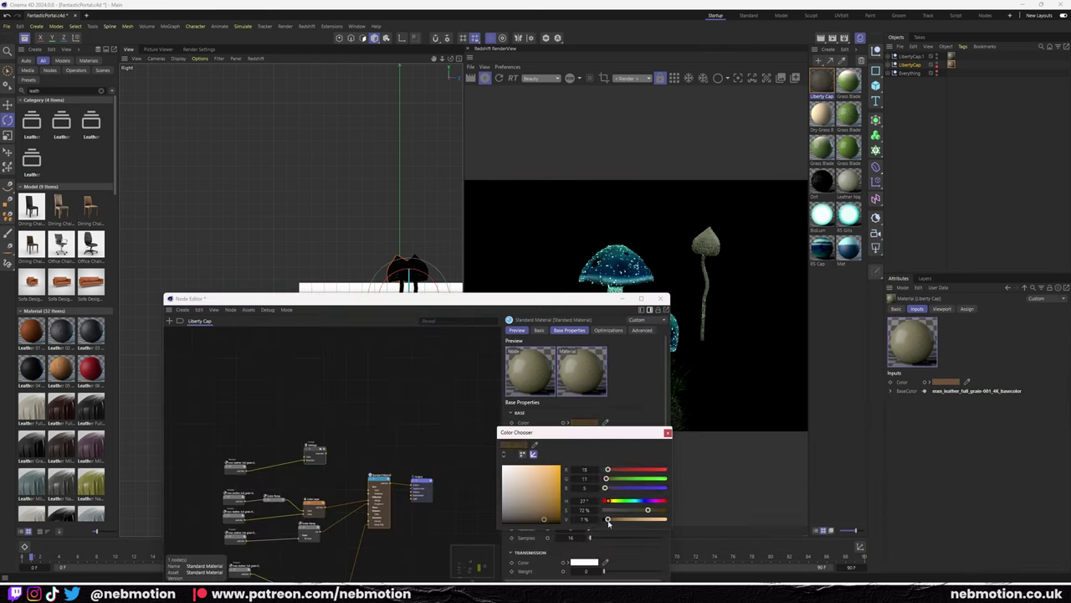
pyautogui.moveTo(887, 69); pyautogui.dragTo(954, 73)
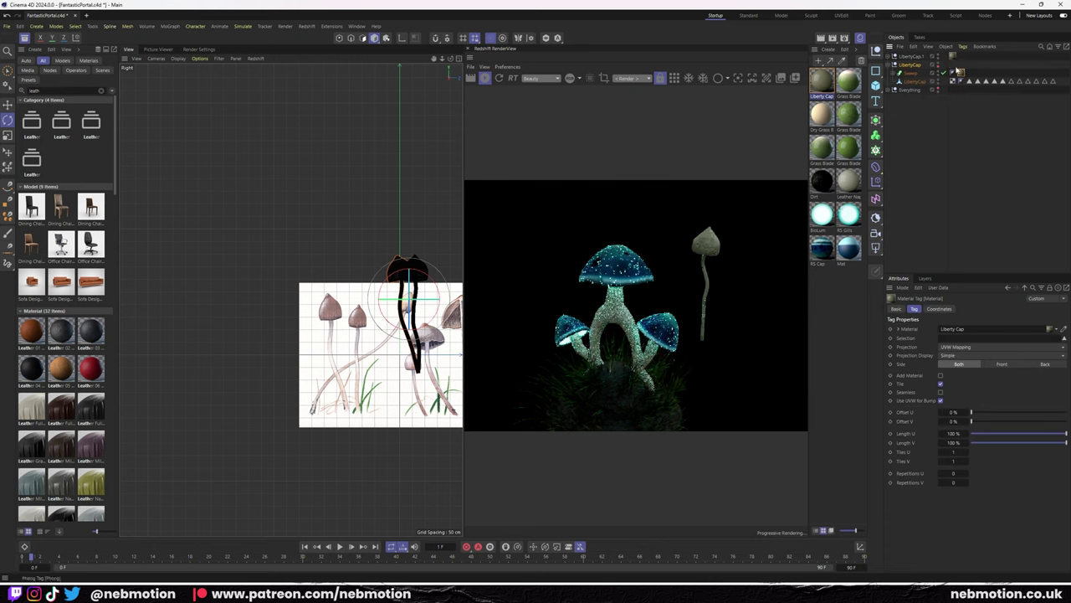
# Duplicate the Liberty Cap material and set its subsurface colour to a darker brown.
pyautogui.doubleClick(961, 107)
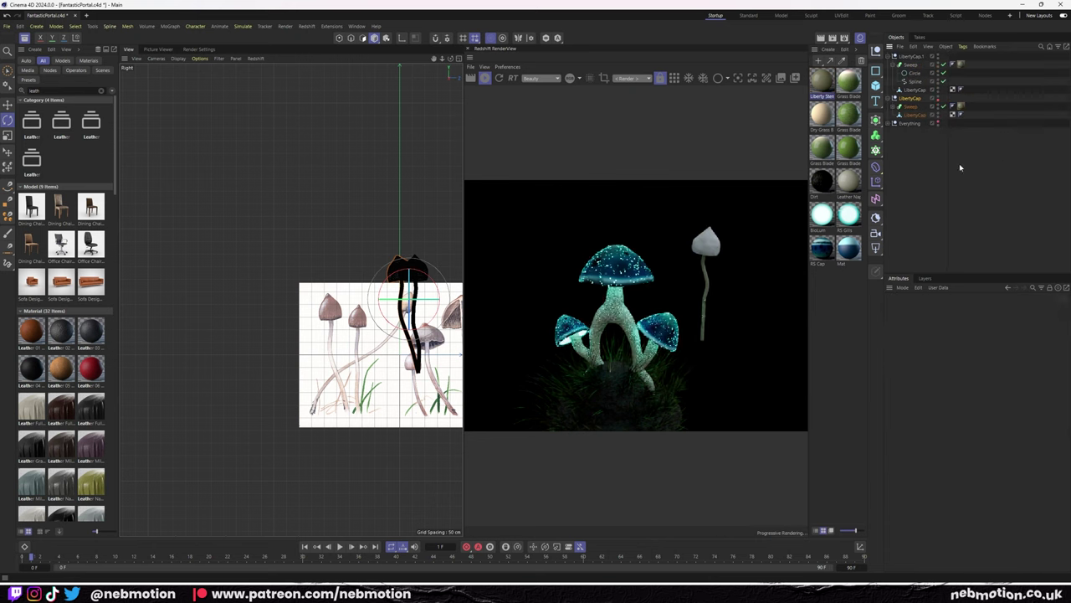
pyautogui.hotkey('ctrl', 'c')
pyautogui.hotkey('ctrl', 'v')
pyautogui.doubleClick(824, 84)
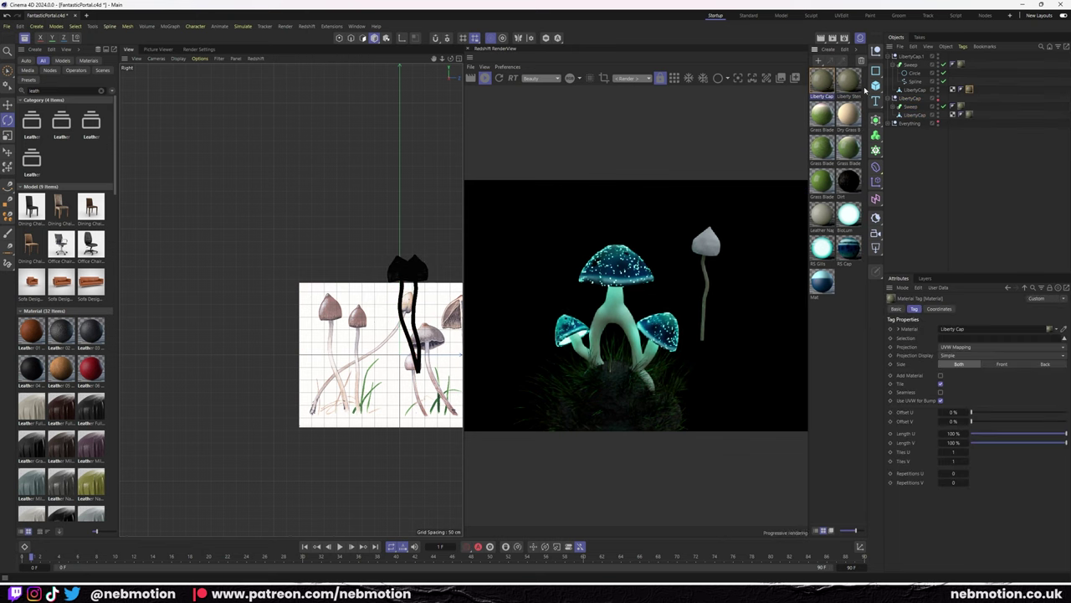
pyautogui.click(974, 154)
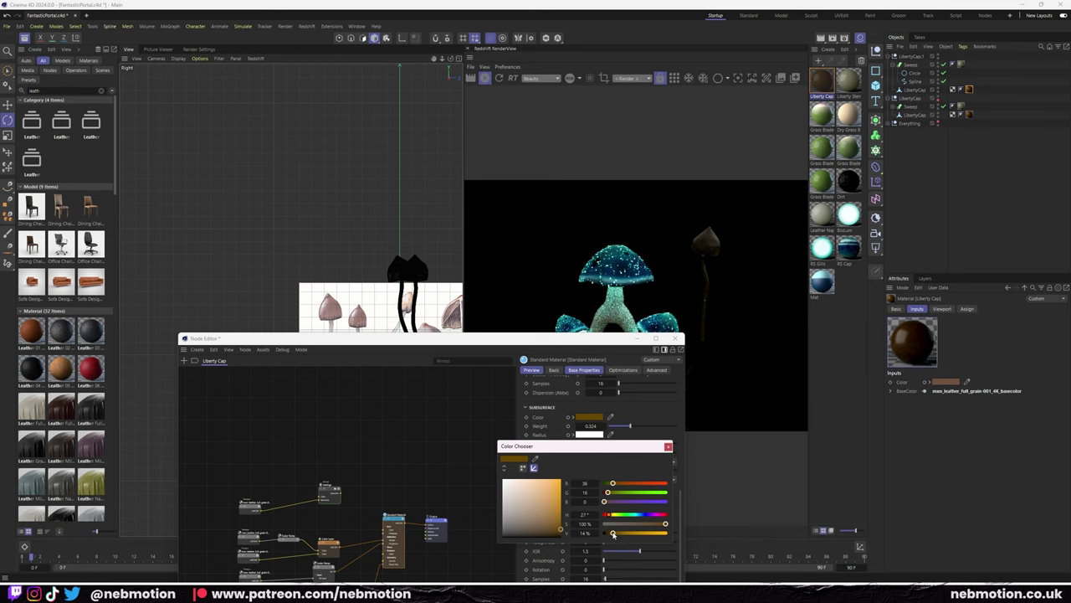
pyautogui.click(912, 64)
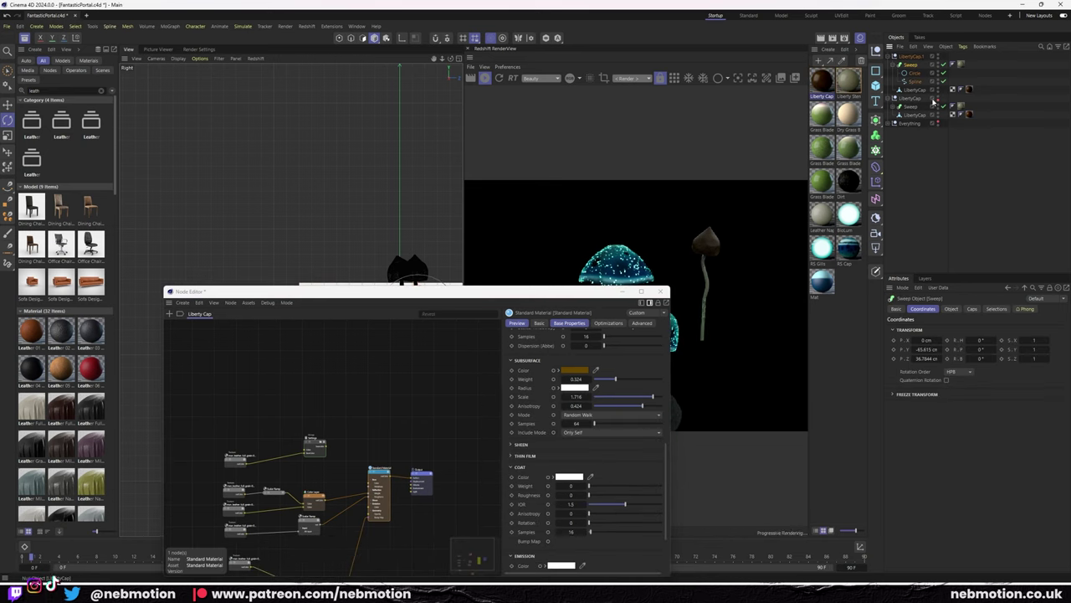
pyautogui.click(938, 98)
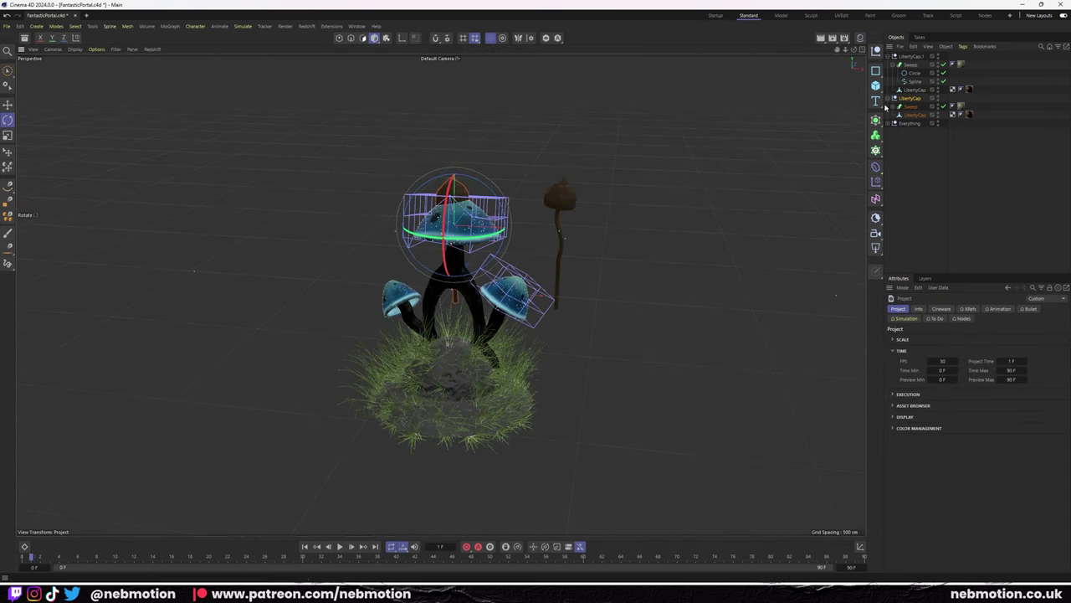
# Create an instance of the copied LibertyCap mushroom group.
pyautogui.click(559, 196)
pyautogui.press('e')
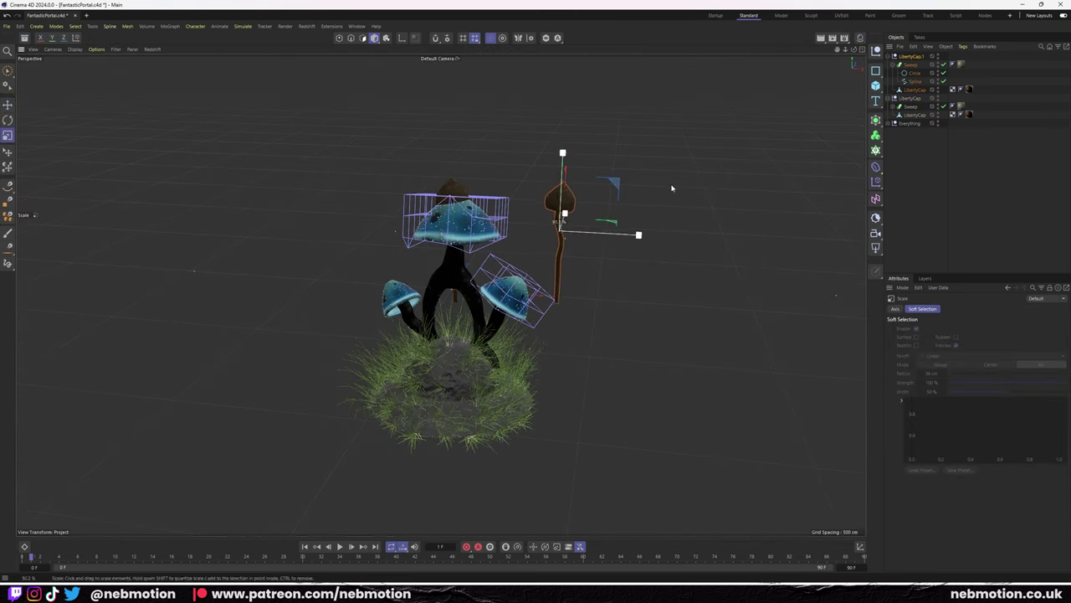
pyautogui.click(906, 60)
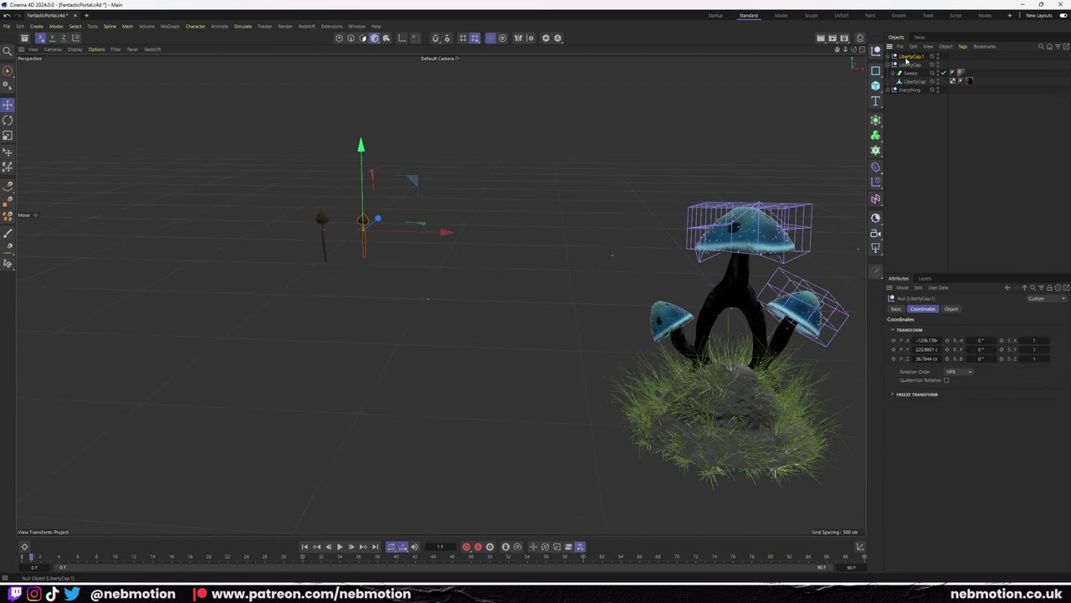
pyautogui.hotkey('alt', 'i')
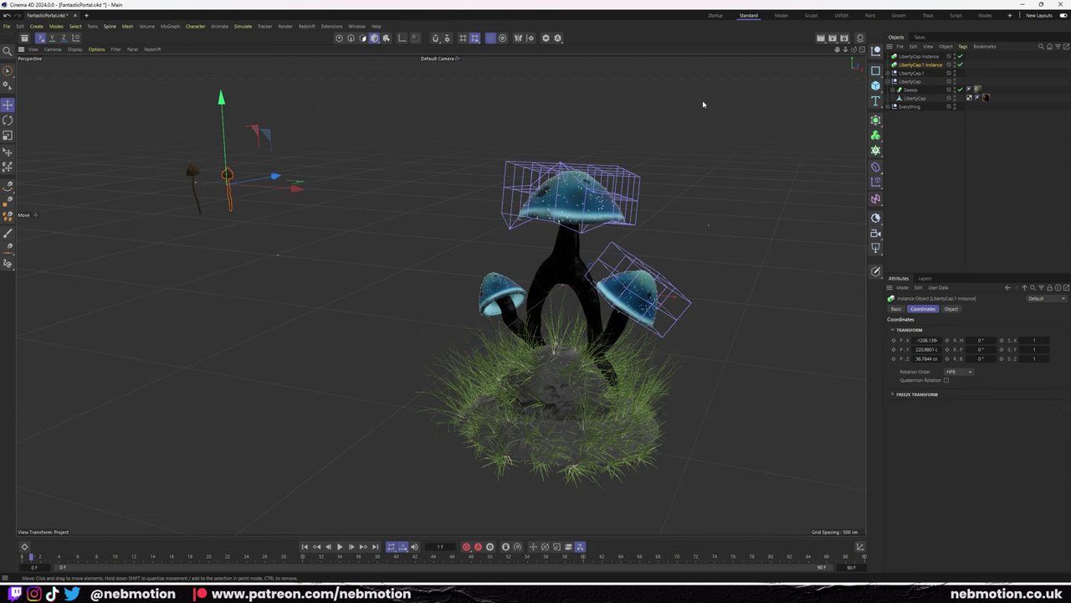
# Put the LibertyCap instance under a Cloner set to Object mode with the Dirt mound.
pyautogui.keyDown('alt'); pyautogui.click(875, 150); pyautogui.keyUp('alt')
pyautogui.click(1000, 328)
pyautogui.click(954, 336)
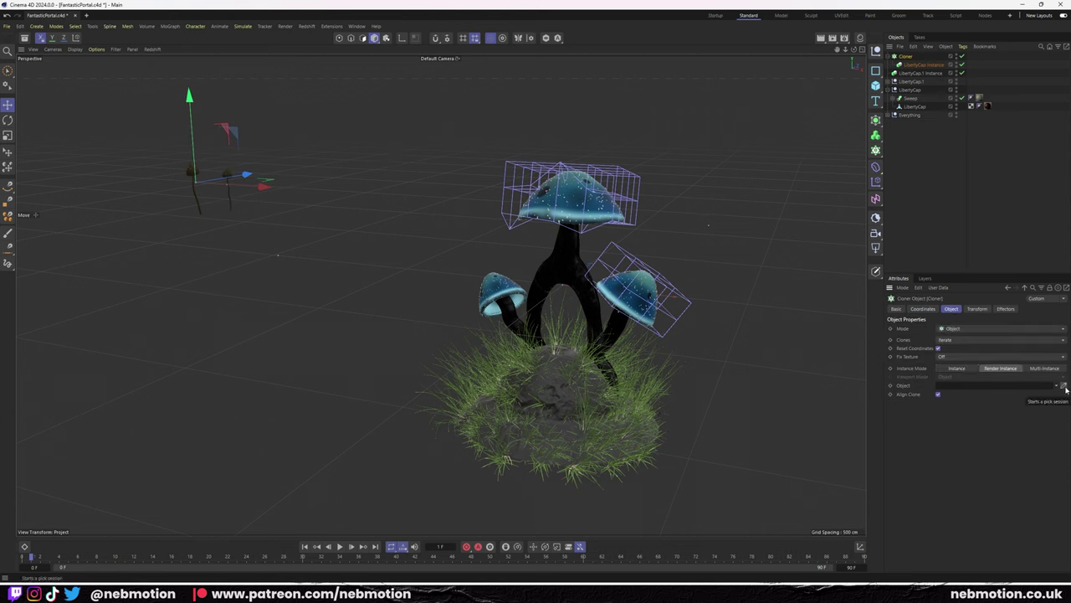
pyautogui.press('r')
pyautogui.keyDown('alt'); pyautogui.moveTo(553, 292); pyautogui.dragTo(563, 293); pyautogui.keyUp('alt')
pyautogui.click(905, 56)
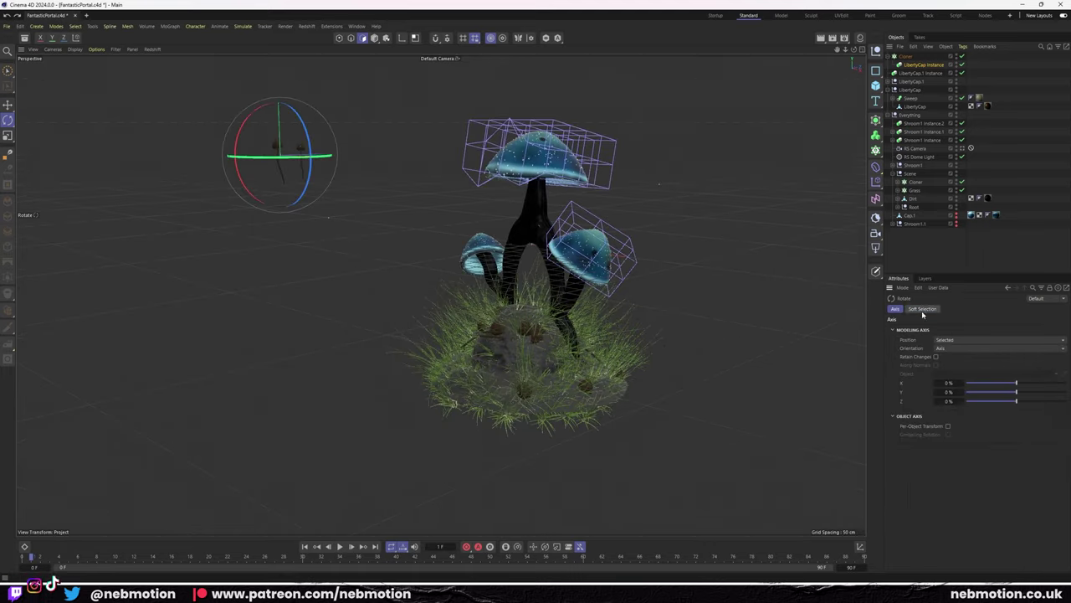
pyautogui.keyDown('alt'); pyautogui.moveTo(741, 238); pyautogui.dragTo(564, 216); pyautogui.keyUp('alt')
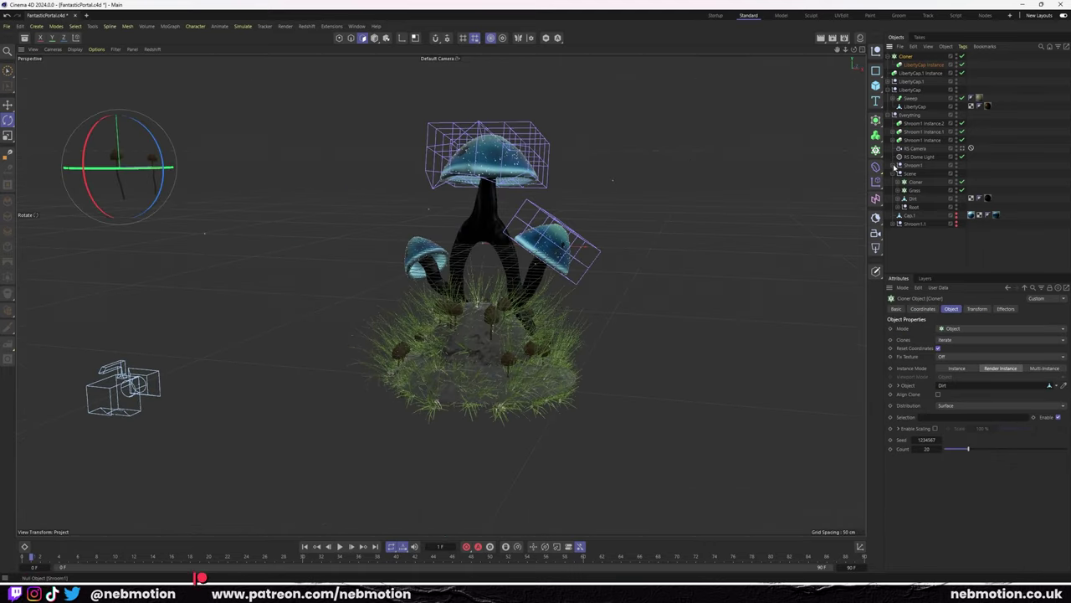
# Leave Enable Scaling off in the mushroom cloner's object settings so clones stay small.
pyautogui.click(917, 182)
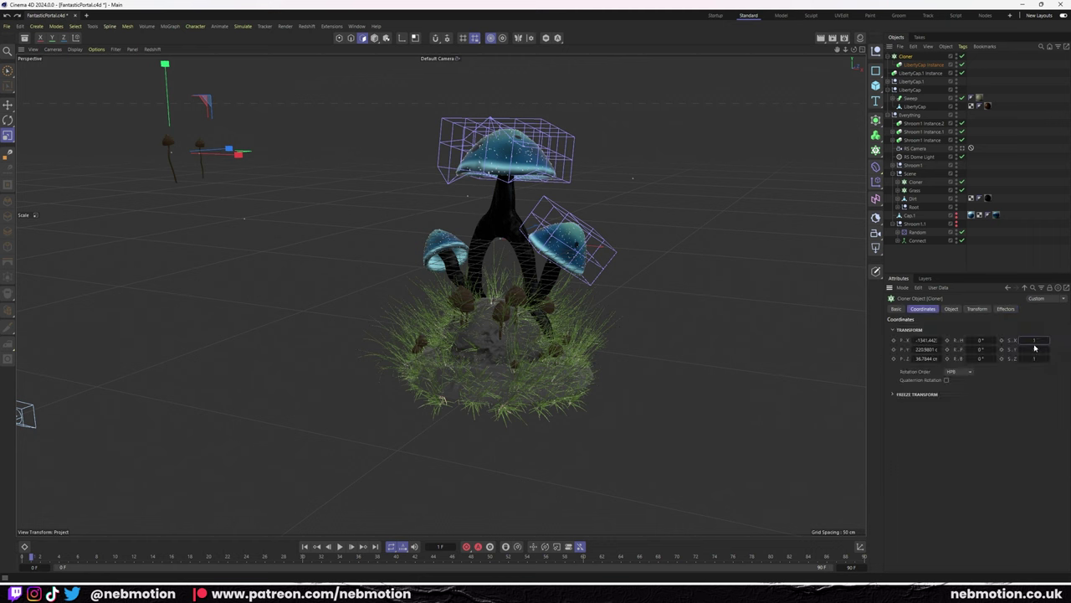
pyautogui.click(952, 308)
pyautogui.click(937, 428)
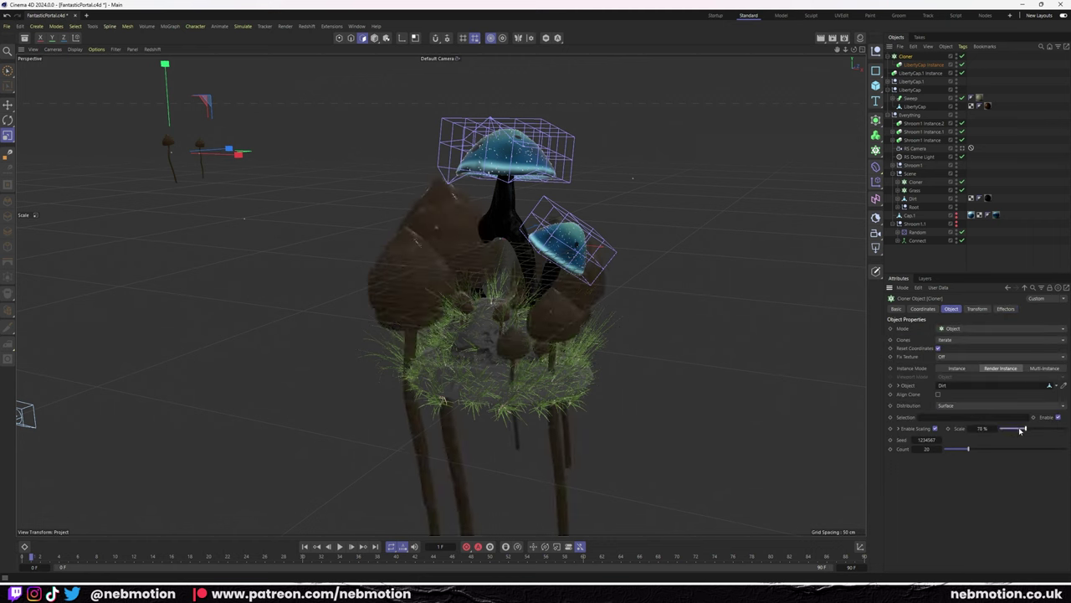
pyautogui.click(936, 428)
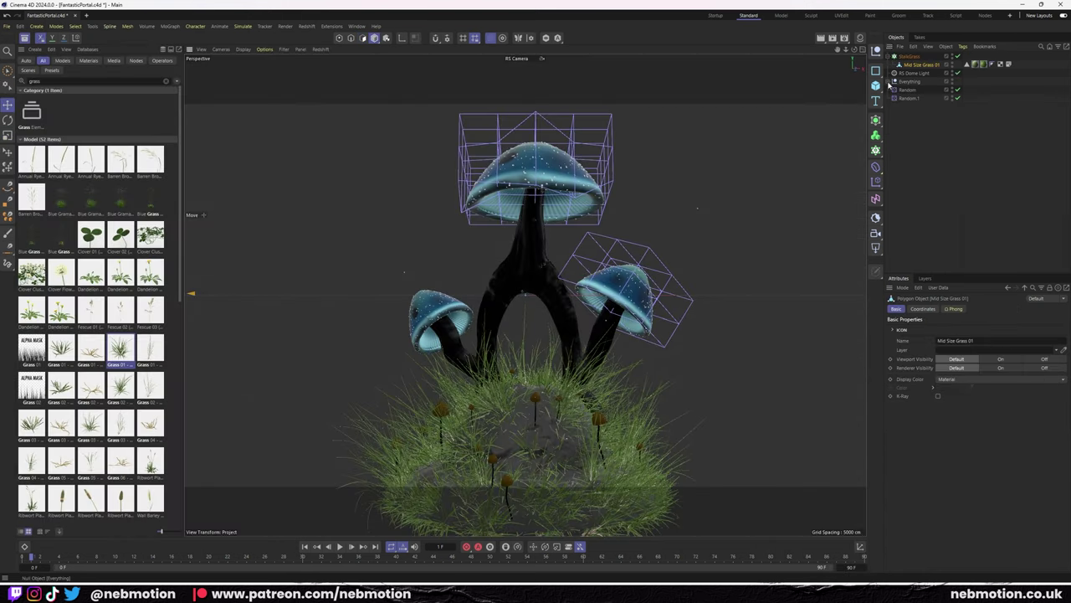
# Create an empty group named 'Effectors' and move it to the end of the hierarchy.
pyautogui.click(892, 81)
pyautogui.click(912, 81)
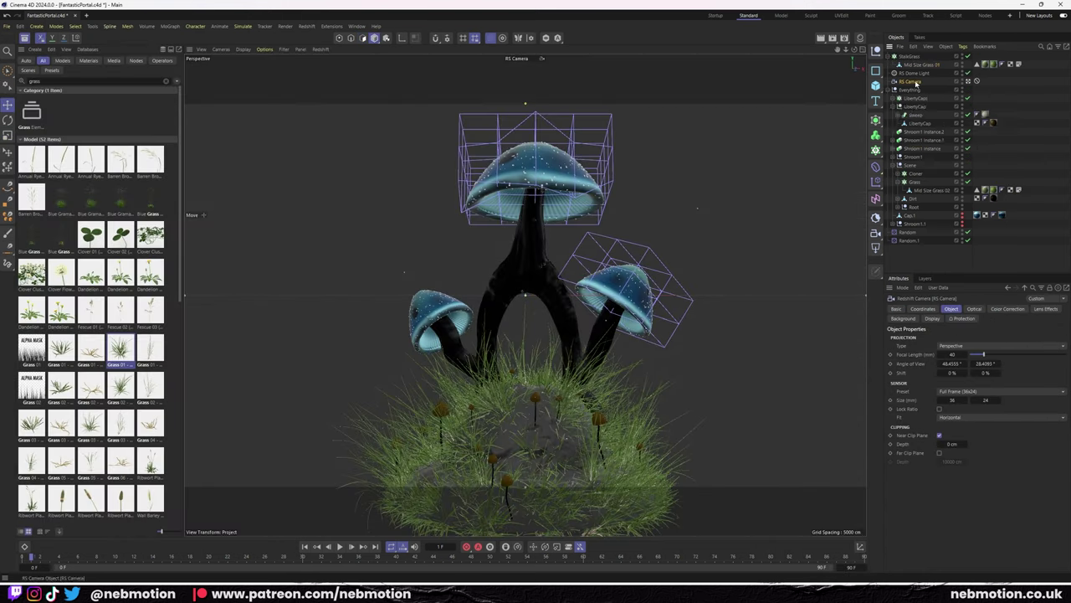
pyautogui.hotkey('alt', 'g')
pyautogui.write('Effectors')
pyautogui.moveTo(923, 127); pyautogui.dragTo(923, 125)
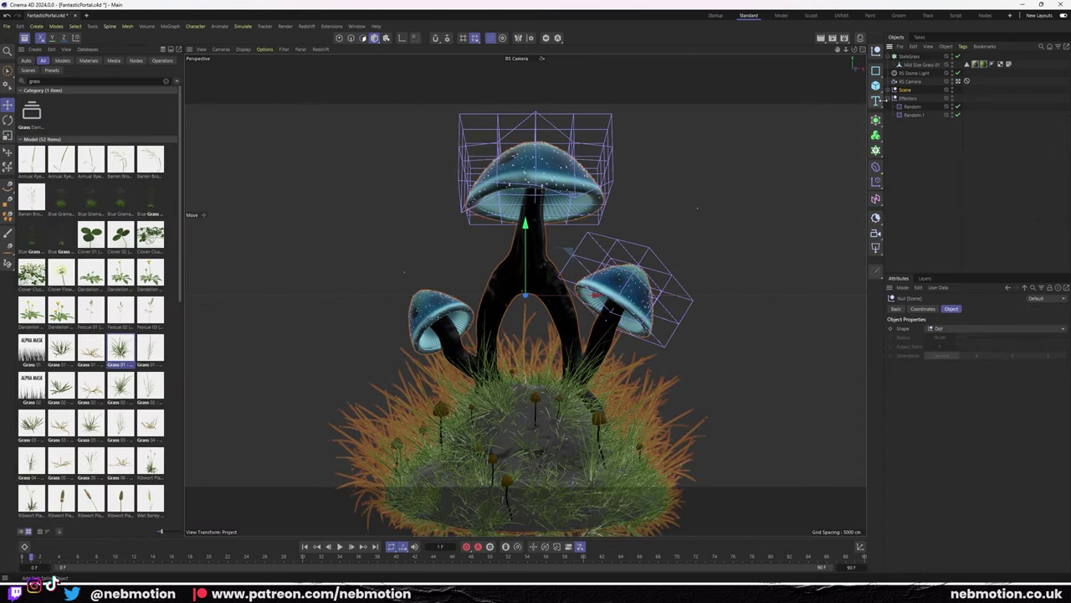
pyautogui.scroll(5, 646, 147)
pyautogui.scroll(-3, 646, 146)
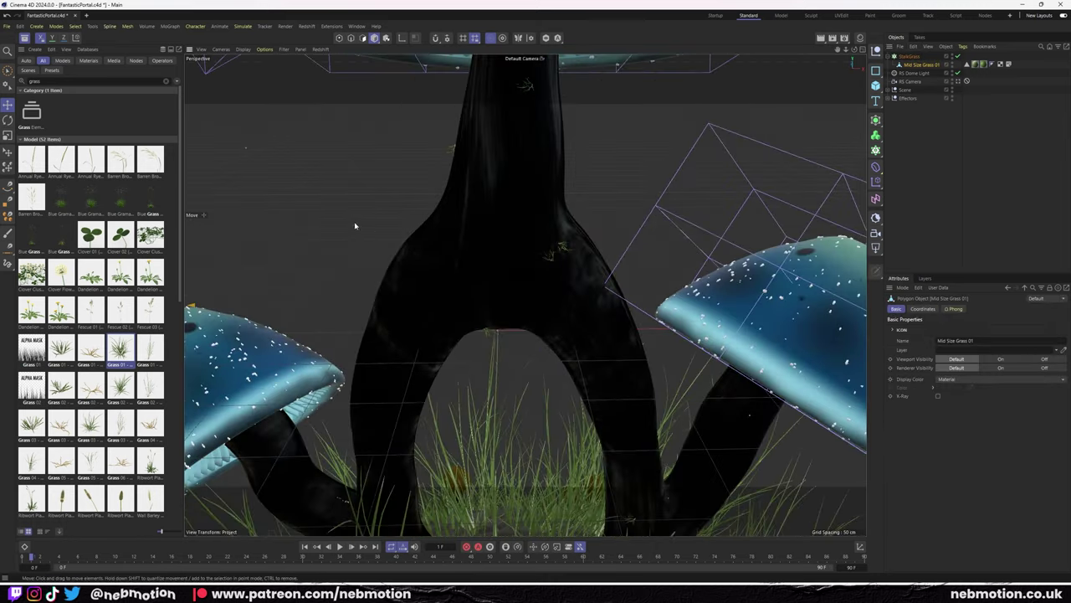
# Frame the grass clump in the viewport and tilt it with a rotation.
pyautogui.press('o')
pyautogui.scroll(-3, 473, 261)
pyautogui.scroll(-2, 493, 320)
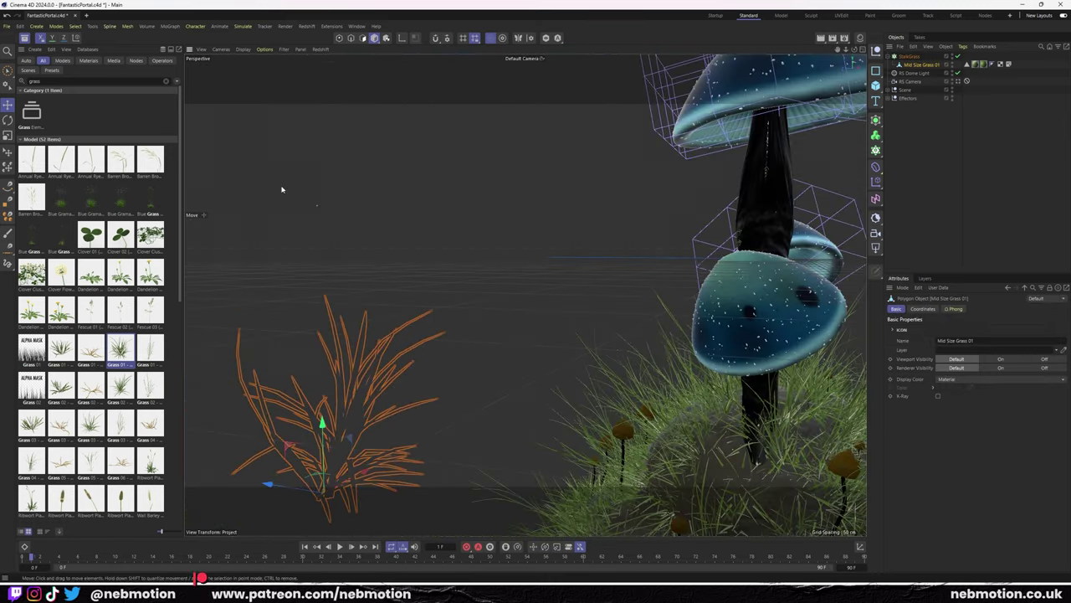
pyautogui.press('r')
pyautogui.moveTo(346, 352); pyautogui.dragTo(696, 162)
pyautogui.press('e')
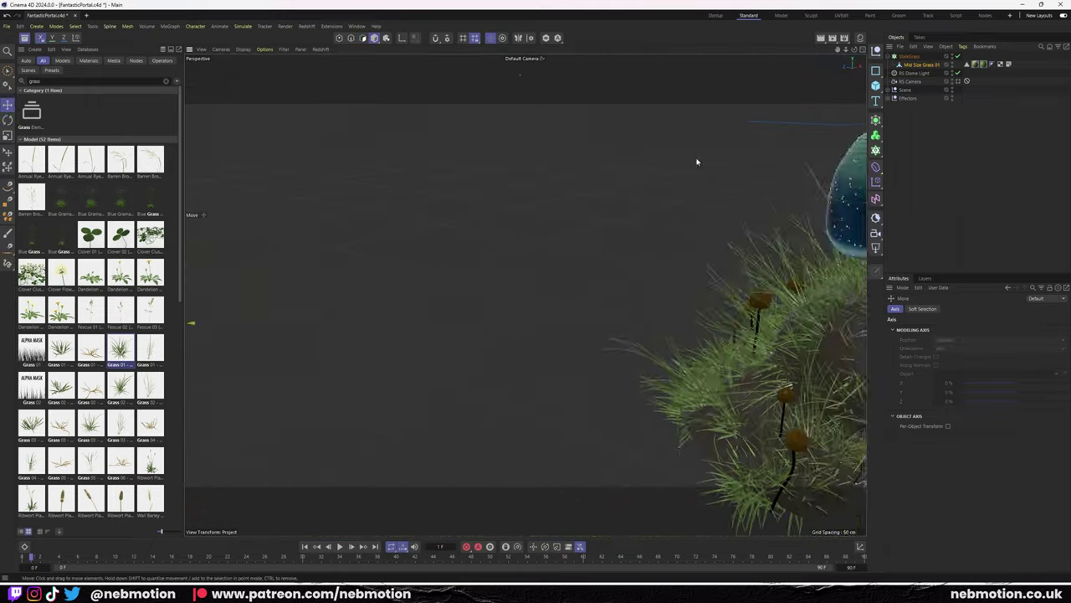
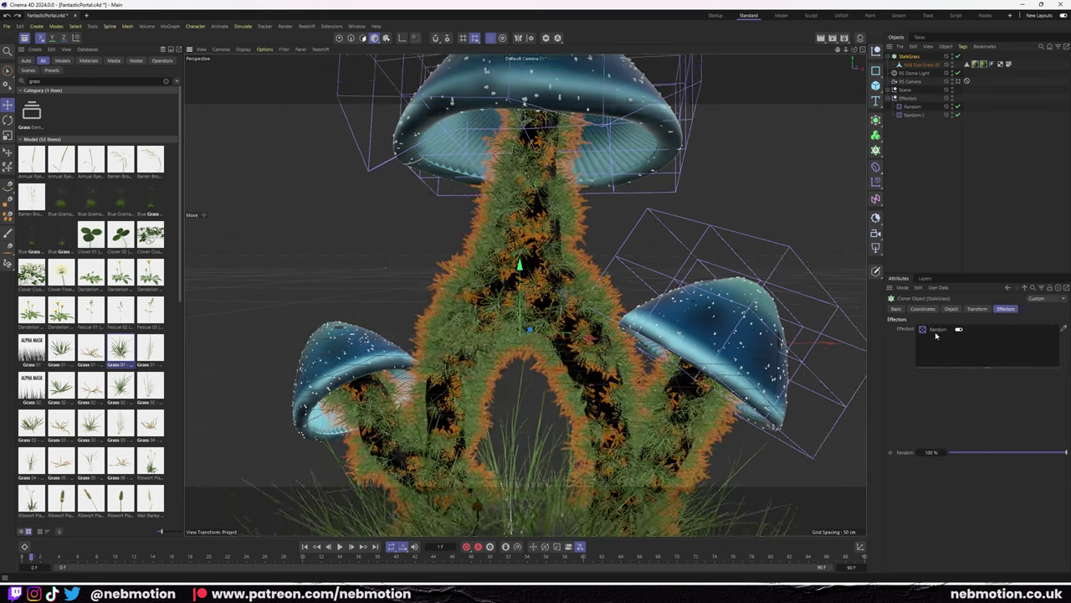
# Switch the StalkGrassRandom effector from random Position to Scale with Uniform Scale.
pyautogui.click(916, 65)
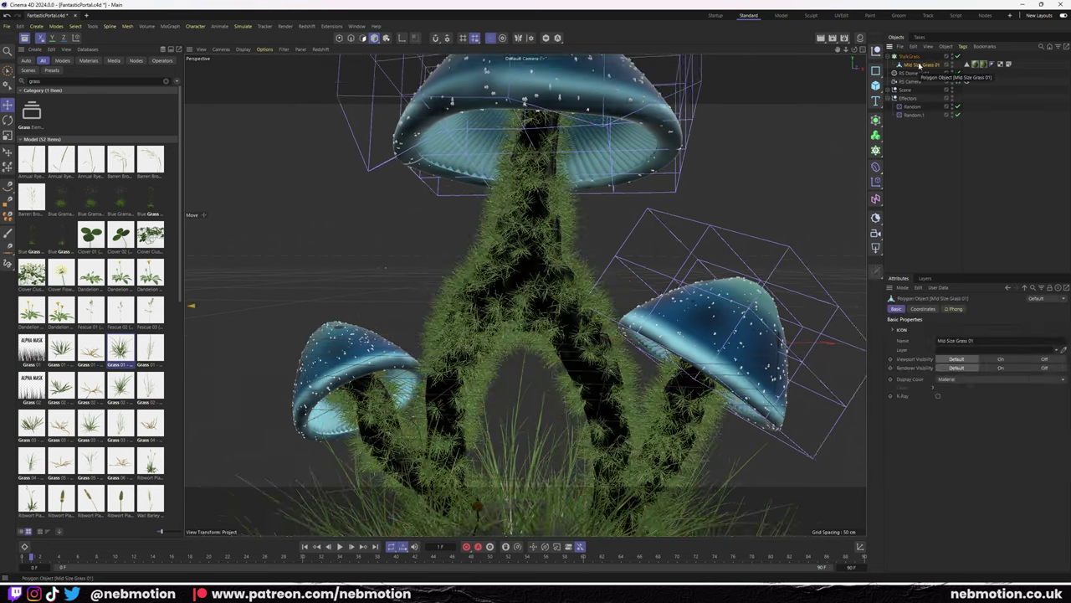
pyautogui.click(913, 106)
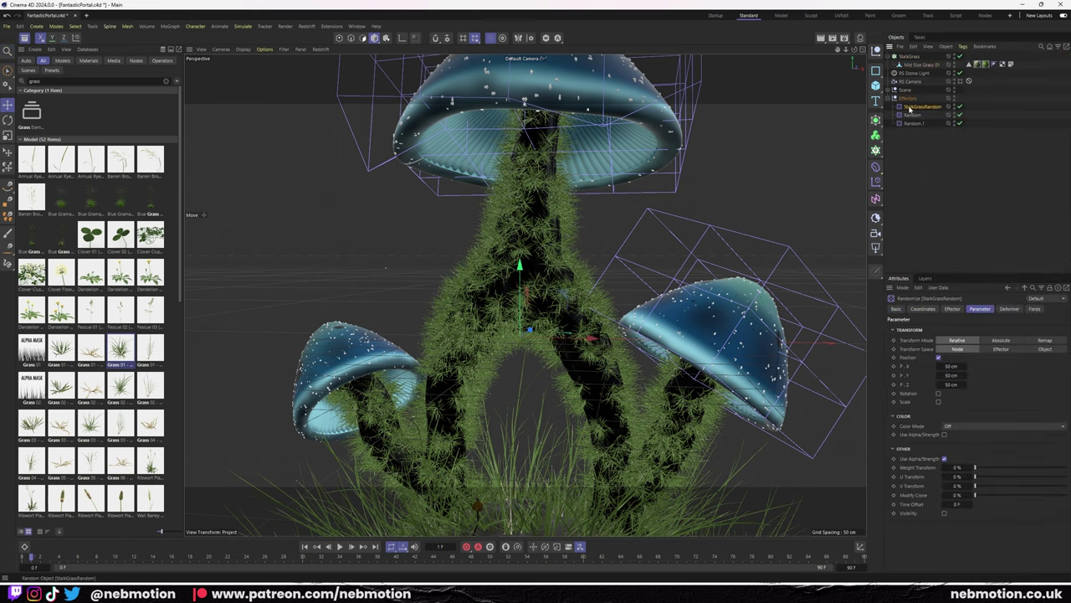
pyautogui.click(938, 358)
pyautogui.click(938, 374)
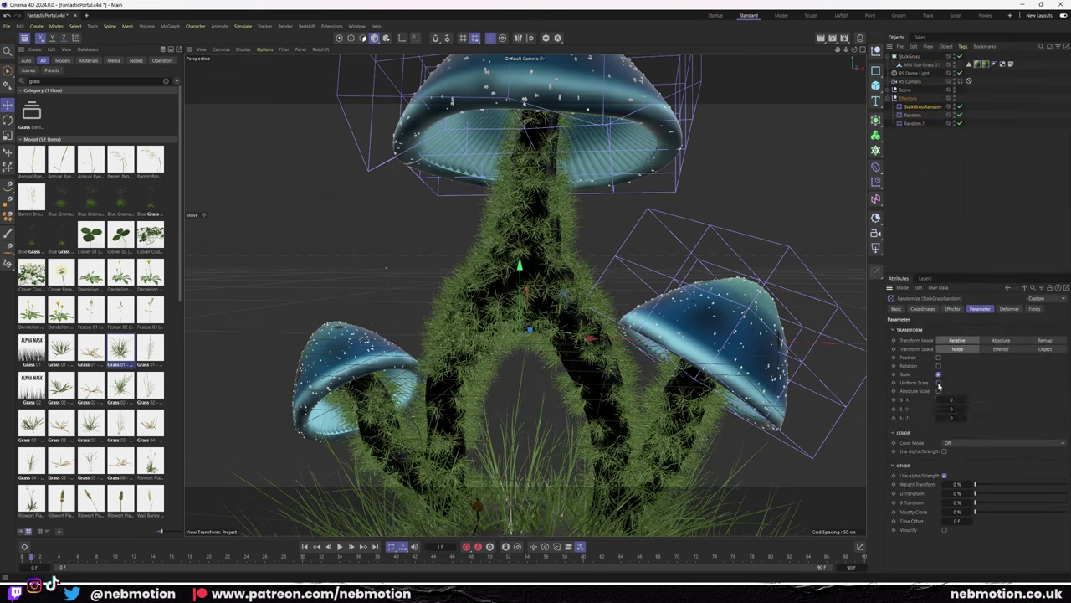
pyautogui.click(938, 382)
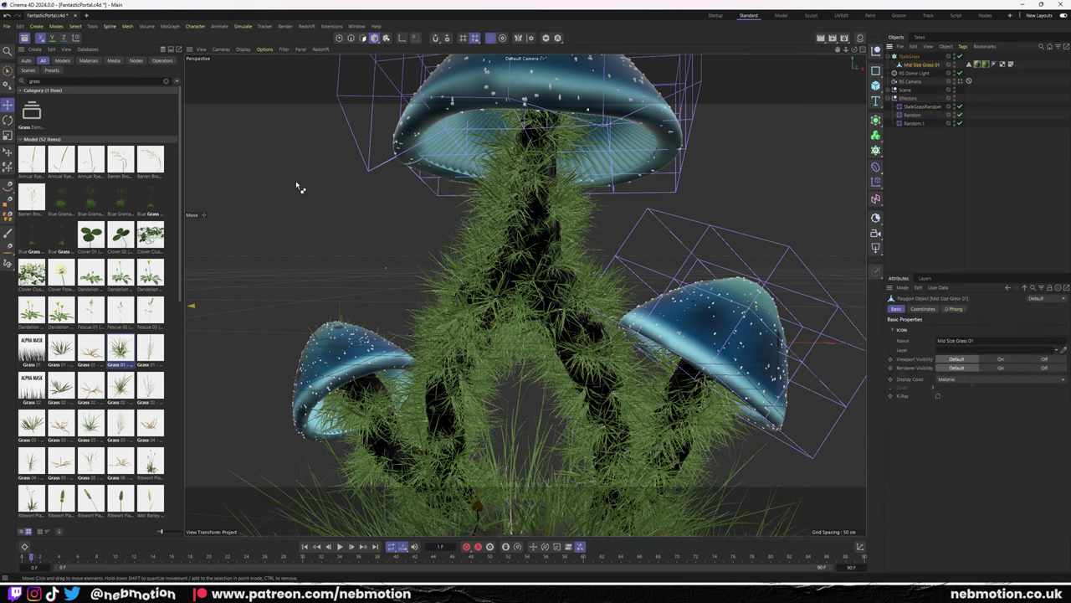
pyautogui.press('t')
pyautogui.scroll(2, 252, 74)
pyautogui.scroll(2, 280, 204)
pyautogui.click(921, 106)
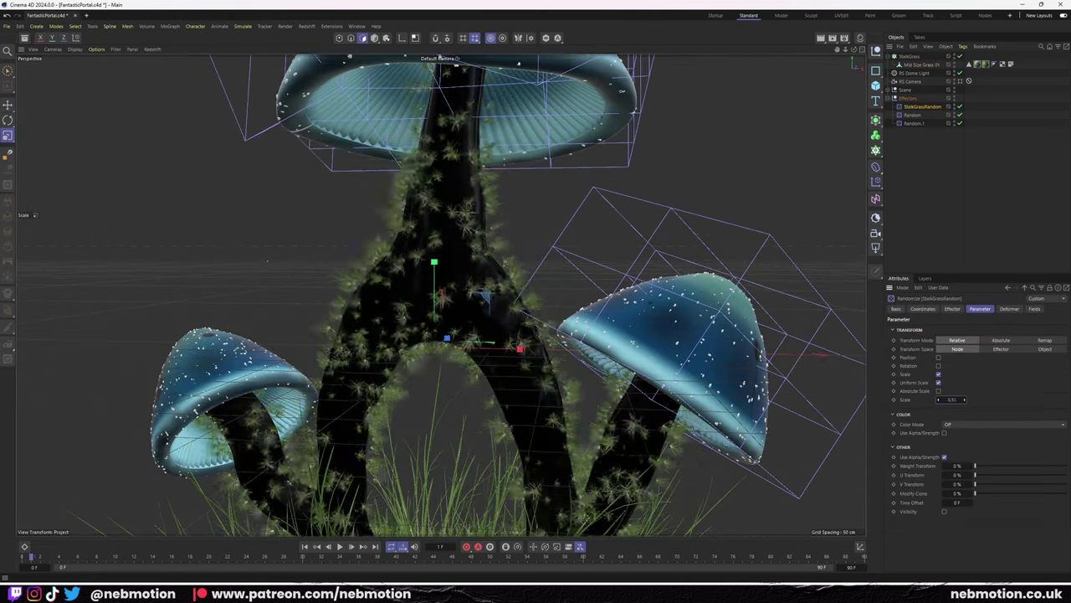
# Frame the mushroom stalks and raise the StalkGrass cloner count to about 4406.
pyautogui.click(909, 56)
pyautogui.press('e')
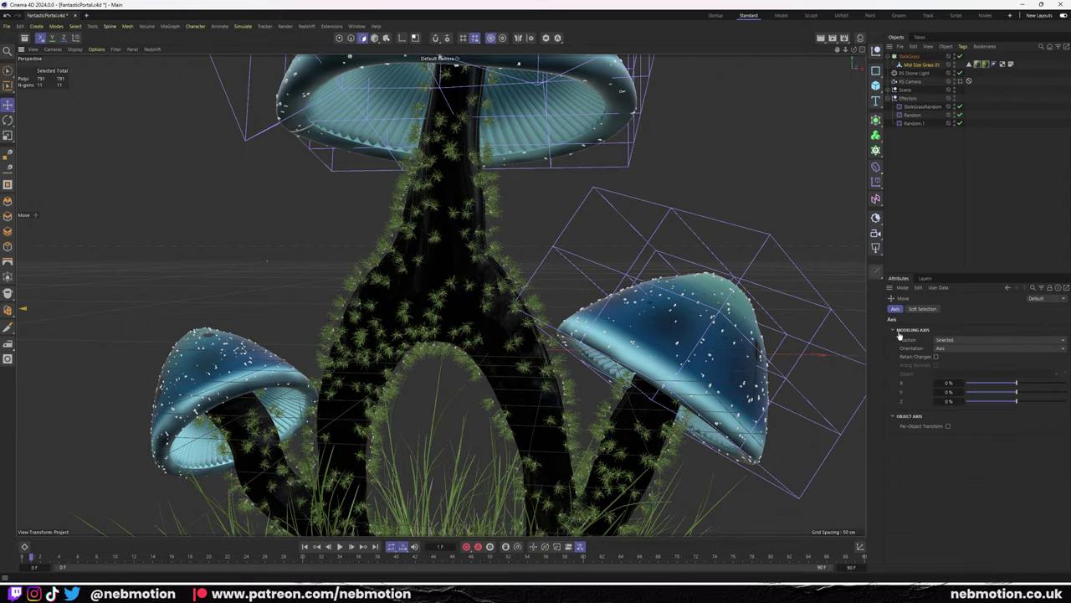
pyautogui.keyDown('alt'); pyautogui.moveTo(282, 256); pyautogui.dragTo(688, 152); pyautogui.keyUp('alt')
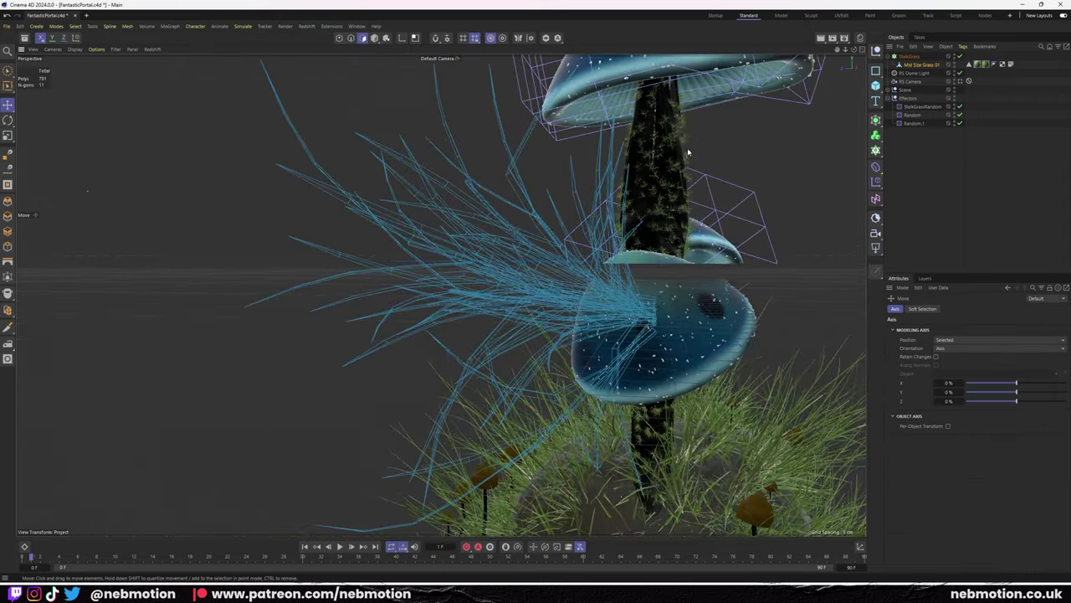
pyautogui.click(688, 152)
pyautogui.press('o')
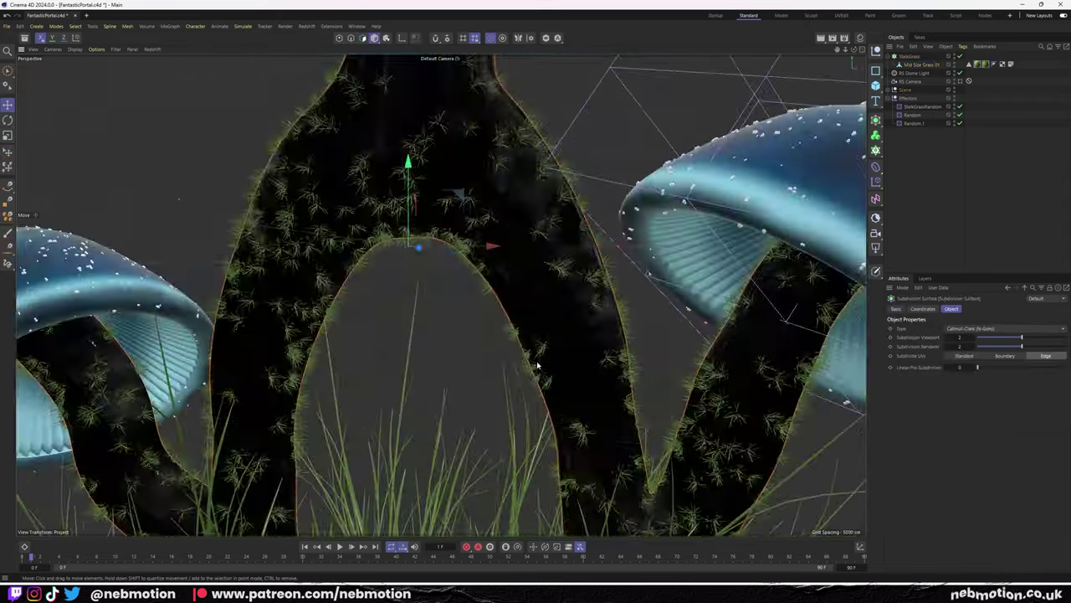
pyautogui.click(922, 106)
pyautogui.click(979, 309)
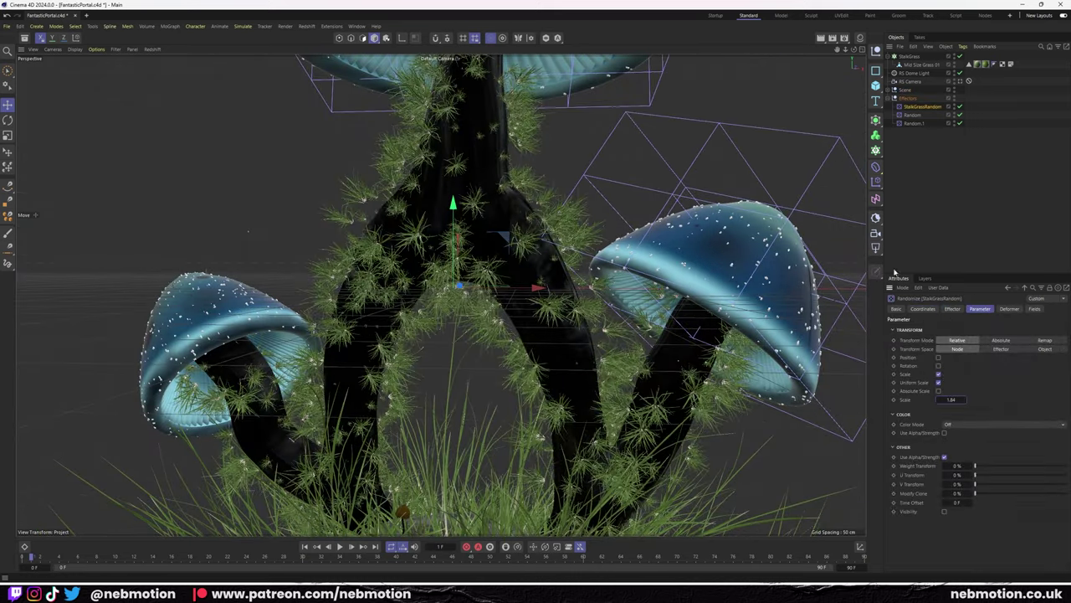
pyautogui.click(920, 64)
pyautogui.press('o')
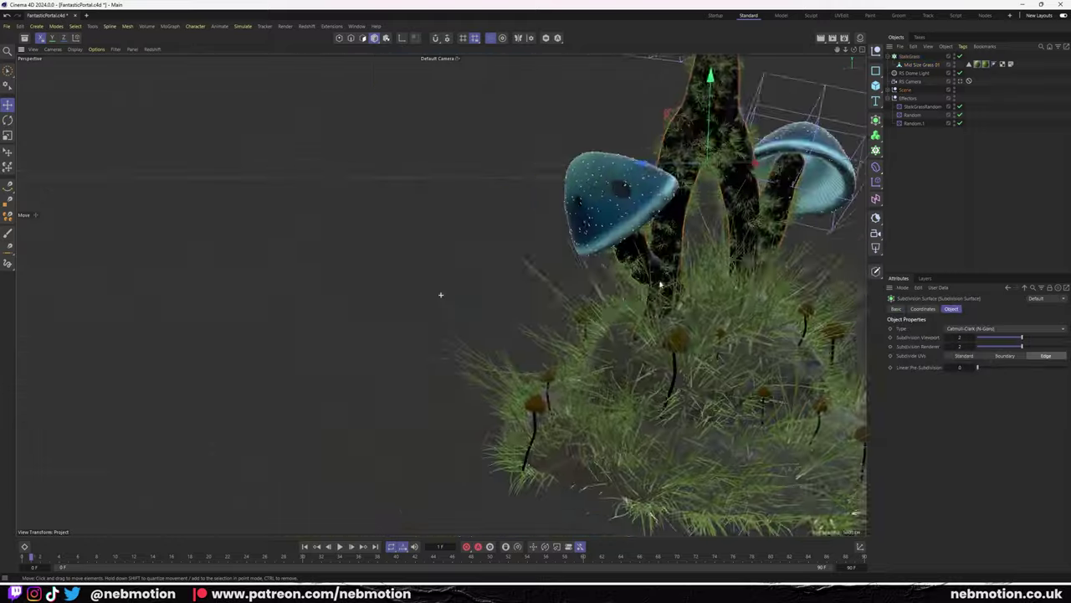
pyautogui.hotkey('ctrl', 'z')
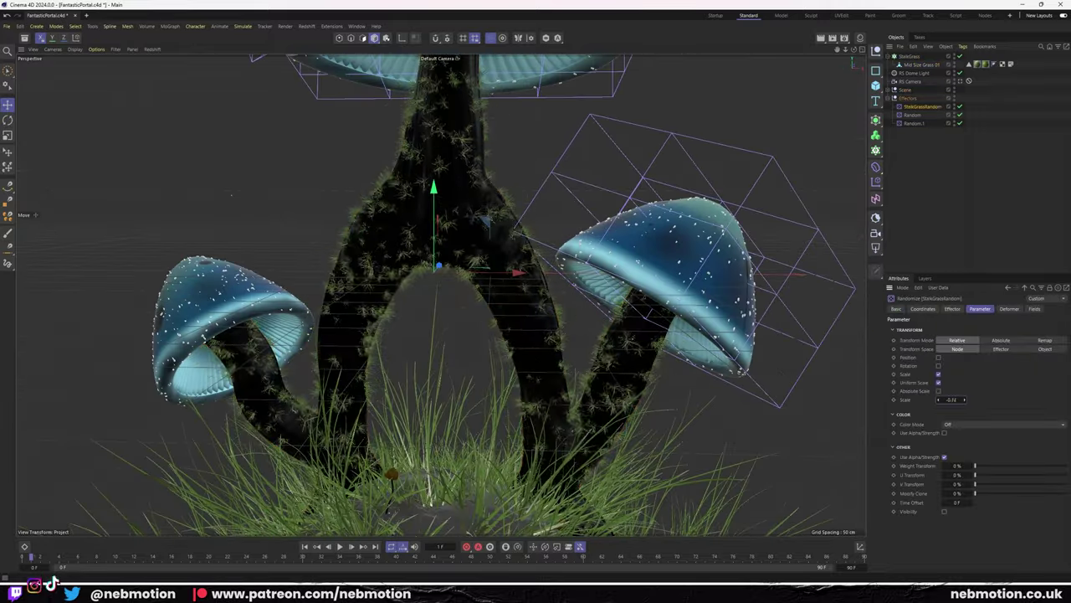
pyautogui.click(909, 56)
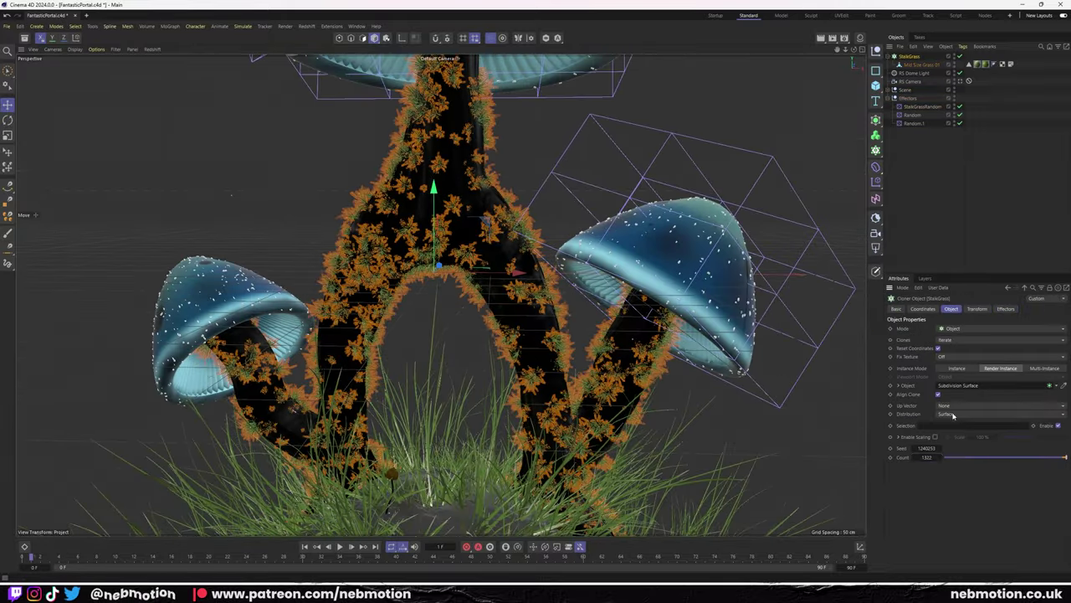
pyautogui.moveTo(939, 457); pyautogui.dragTo(979, 457)
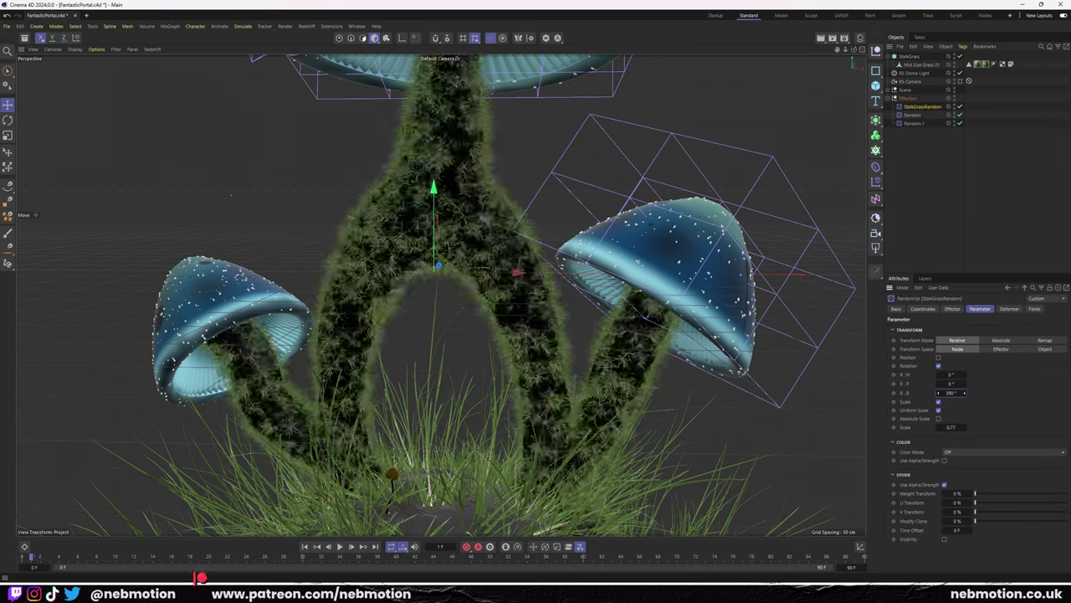
# Add a Plain effector, StalkGrassPlain, into the StalkGrass cloner's Effectors list.
pyautogui.keyDown('shift'); pyautogui.click(1005, 308); pyautogui.keyUp('shift')
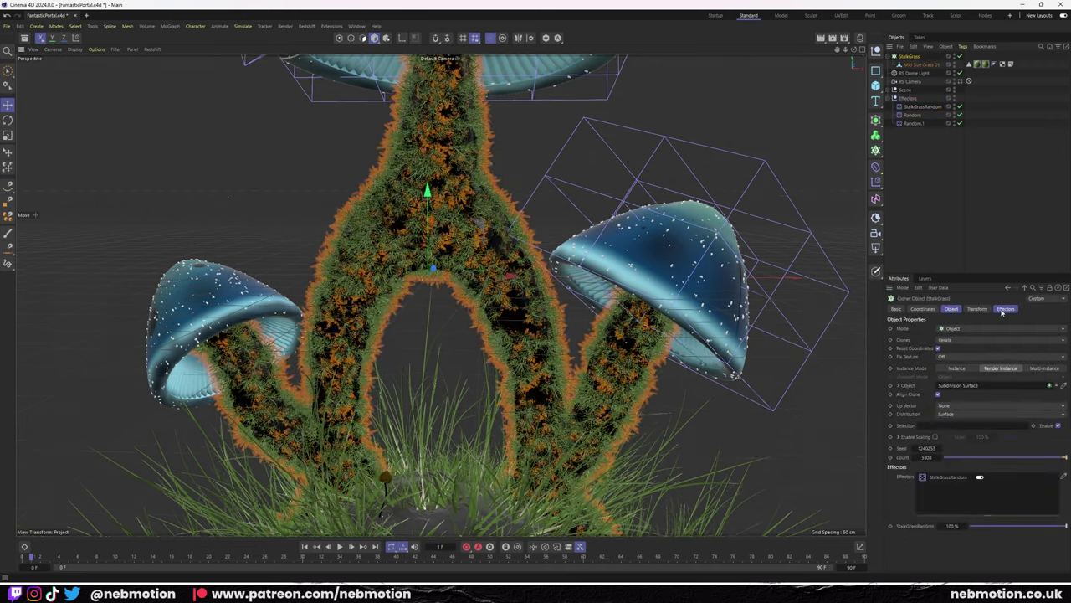
pyautogui.hotkey('shift', 'c')
pyautogui.write('plain')
pyautogui.press('Return')
pyautogui.moveTo(914, 65); pyautogui.dragTo(909, 98)
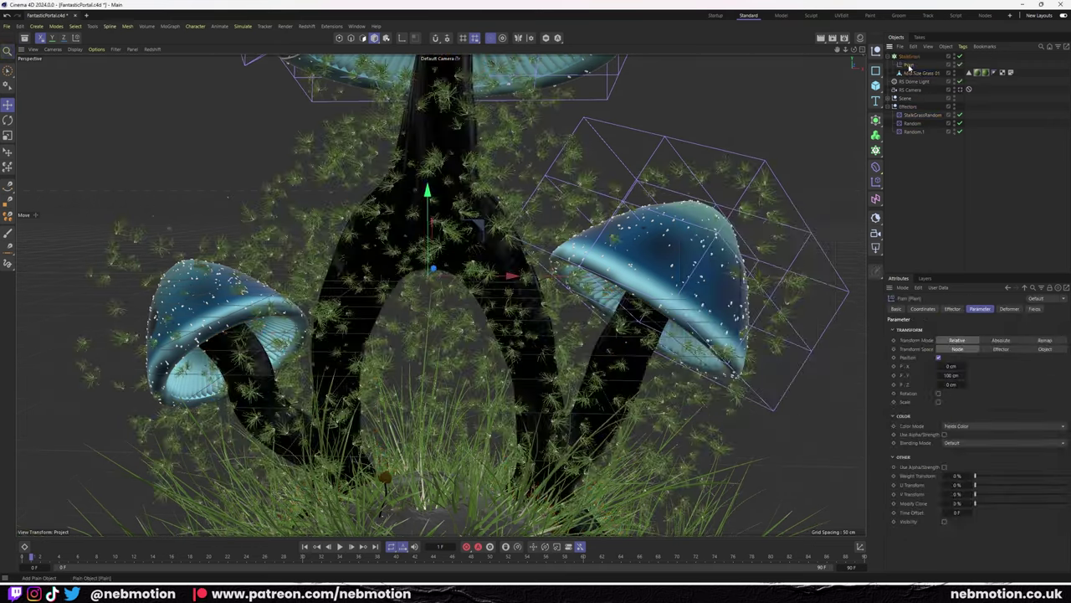
# Set StalkGrassPlain to Scale with Uniform Scale at -1 instead of Position.
pyautogui.click(938, 358)
pyautogui.click(938, 375)
pyautogui.click(938, 383)
pyautogui.write('-1')
pyautogui.press('Return')
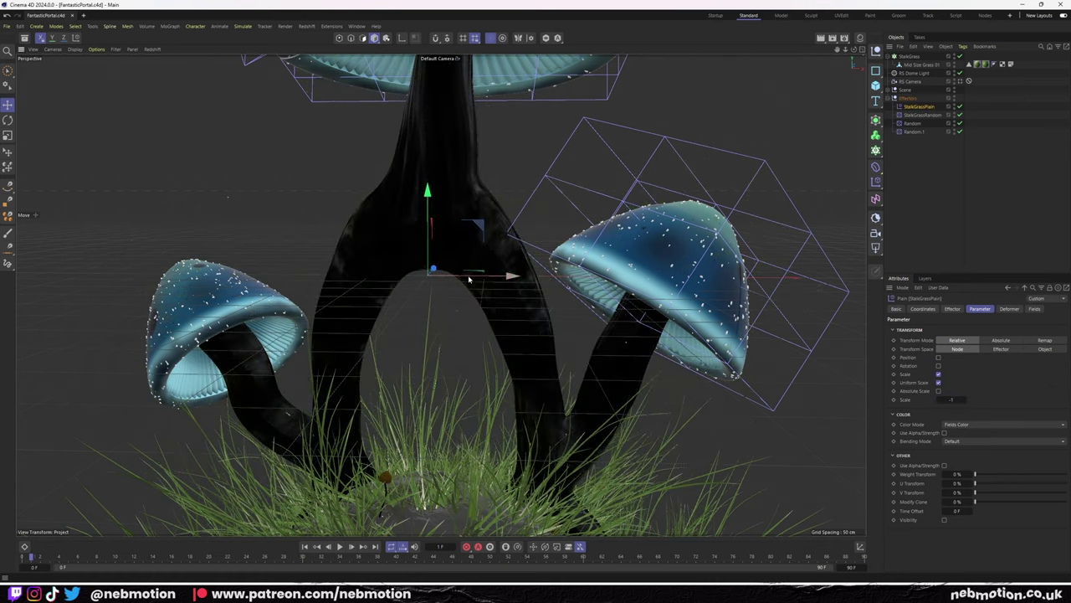
# Pick the MoGraph Weight Paintbrush with the StalkGrass cloner selected.
pyautogui.click(170, 26)
pyautogui.click(207, 220)
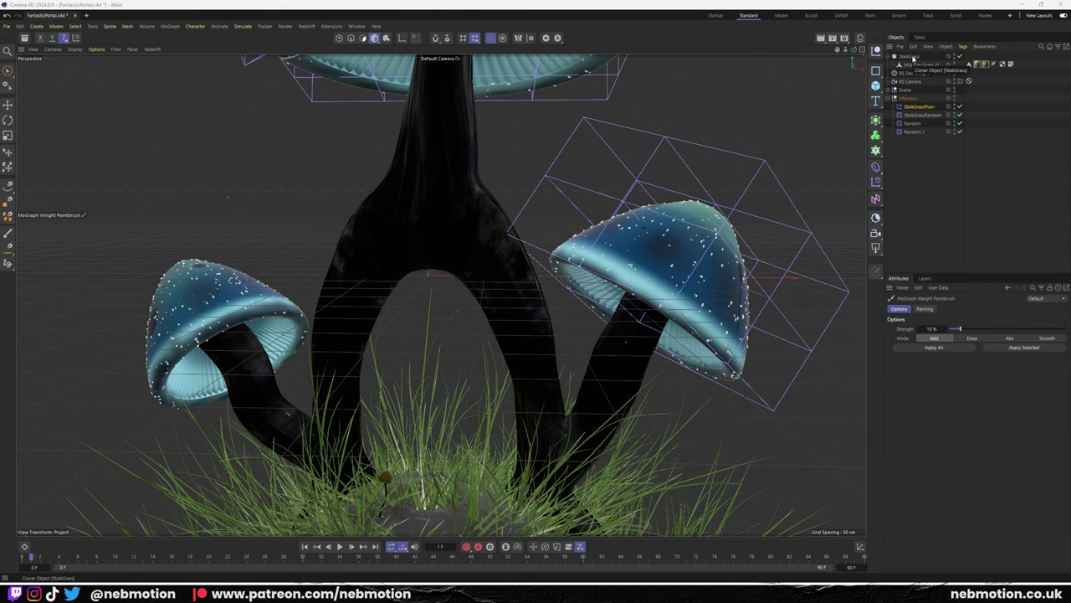
pyautogui.click(918, 106)
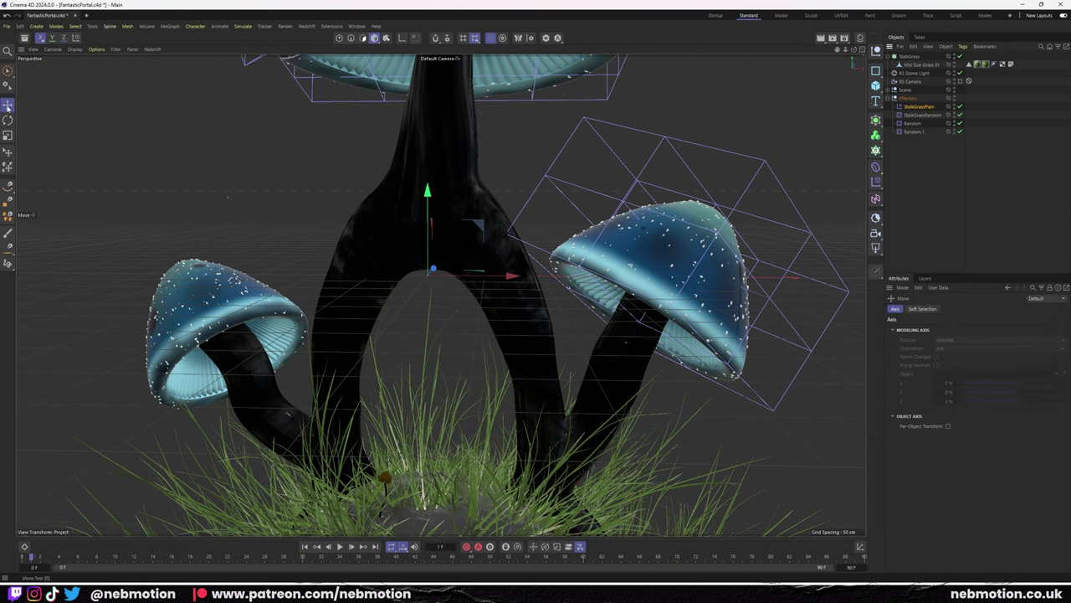
pyautogui.click(909, 56)
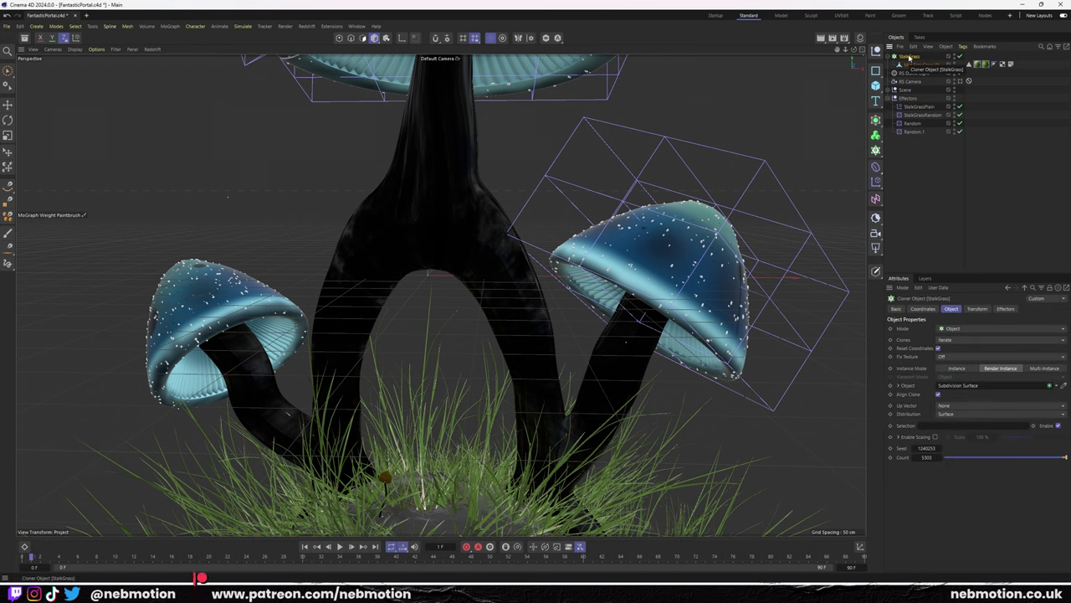
# Paint grass weight down the left mushroom stem and main stem at low strength.
pyautogui.click(917, 106)
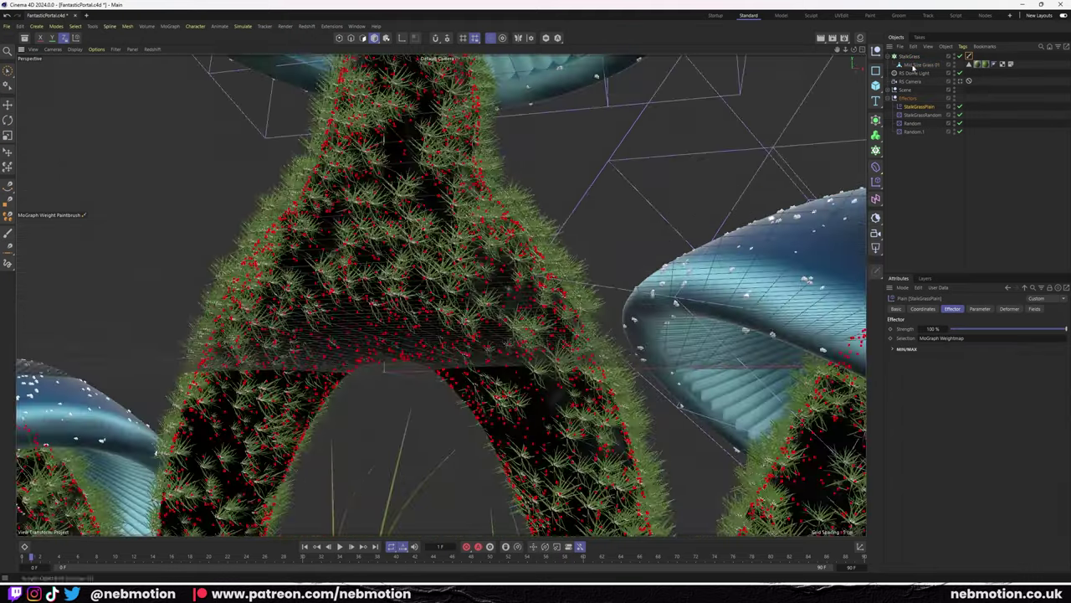
pyautogui.click(980, 308)
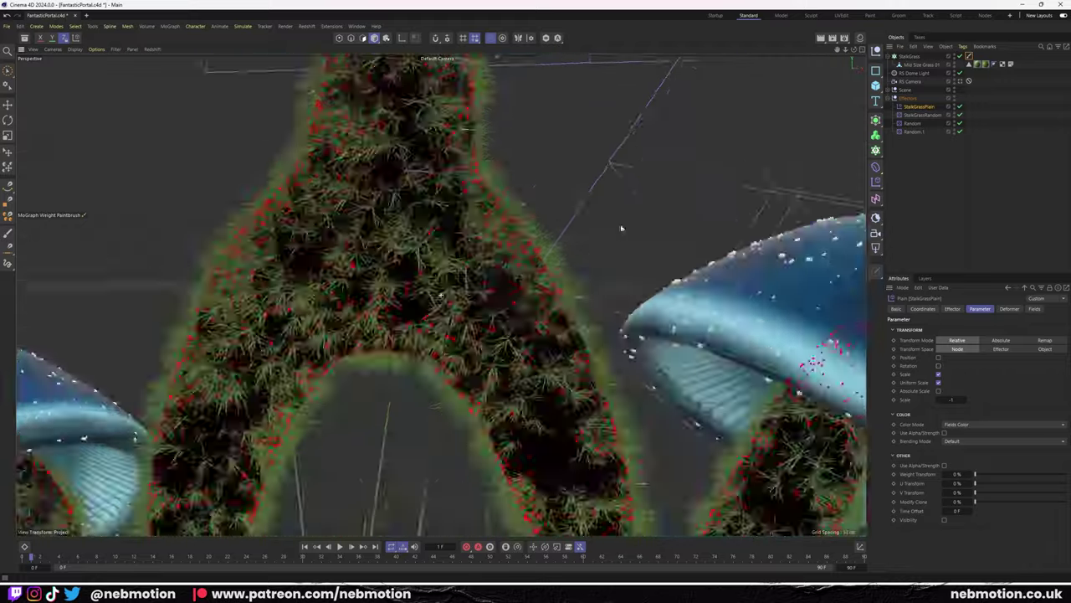
pyautogui.keyDown('alt'); pyautogui.moveTo(621, 227); pyautogui.dragTo(421, 144, button='right'); pyautogui.keyUp('alt')
pyautogui.click(918, 292)
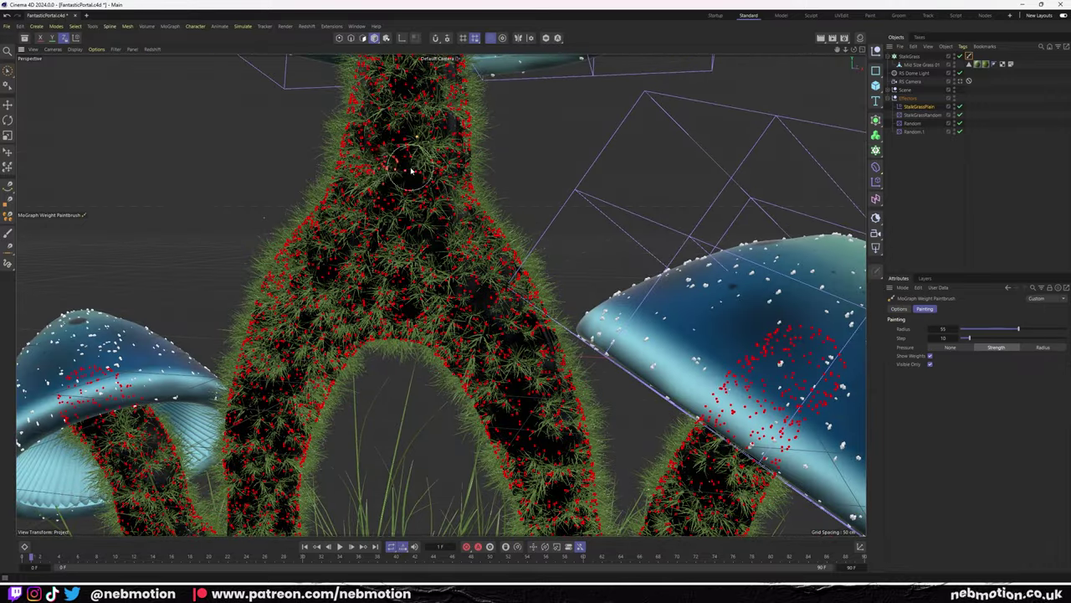
pyautogui.scroll(-5, 415, 193)
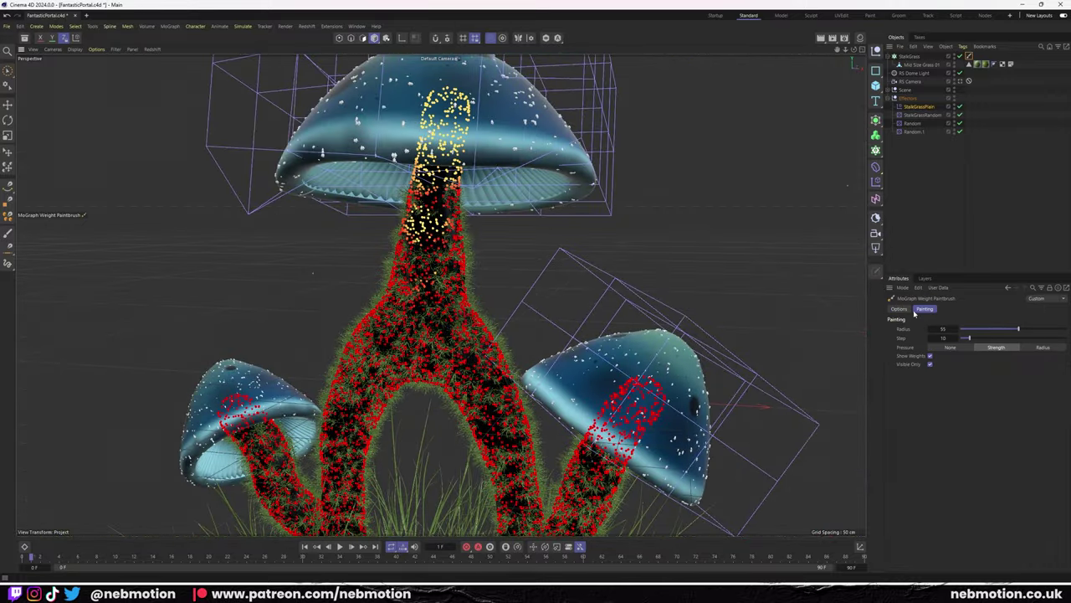
pyautogui.click(901, 309)
pyautogui.moveTo(243, 400); pyautogui.dragTo(272, 487)
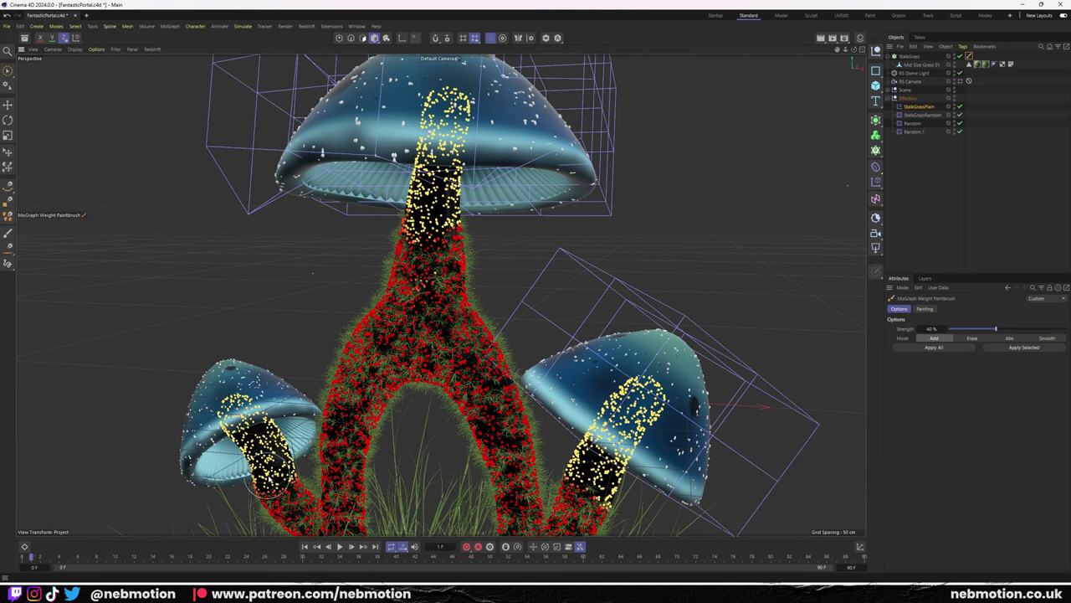
pyautogui.moveTo(968, 331); pyautogui.dragTo(954, 329)
pyautogui.moveTo(404, 214); pyautogui.dragTo(320, 477)
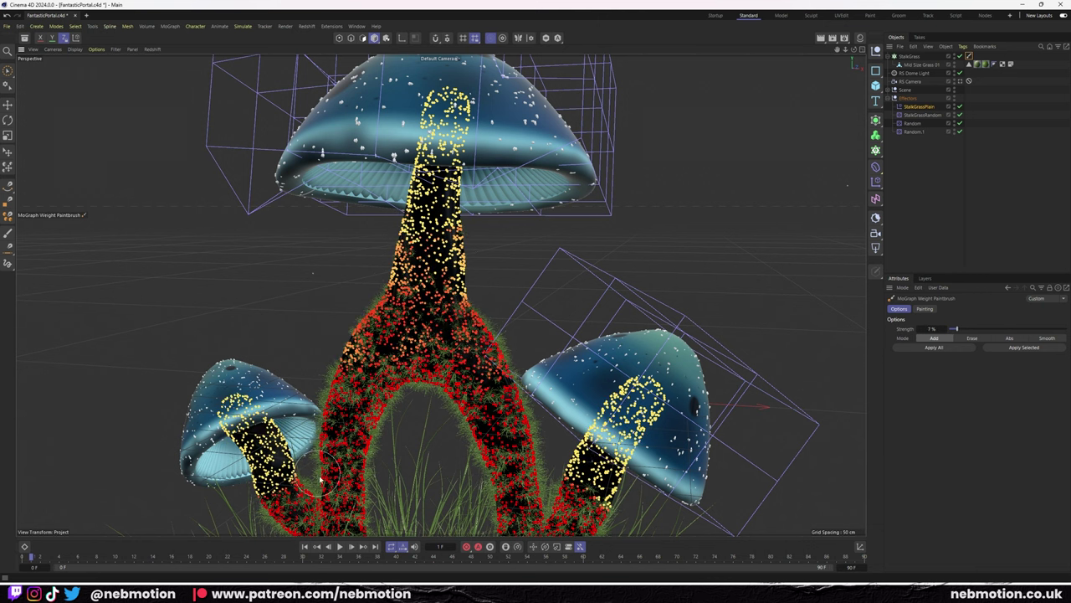
# Paint weight along the arch's inner and outer edges, legs, right stalk base and top junction.
pyautogui.click(916, 57)
pyautogui.press('space')
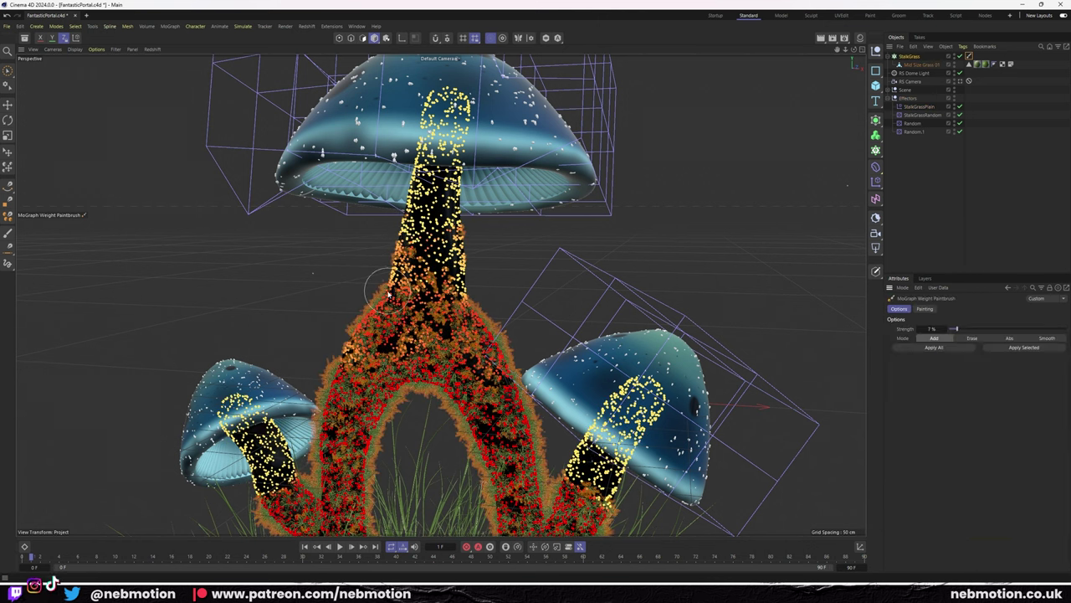
pyautogui.keyDown('alt'); pyautogui.moveTo(442, 433); pyautogui.dragTo(468, 351); pyautogui.keyUp('alt')
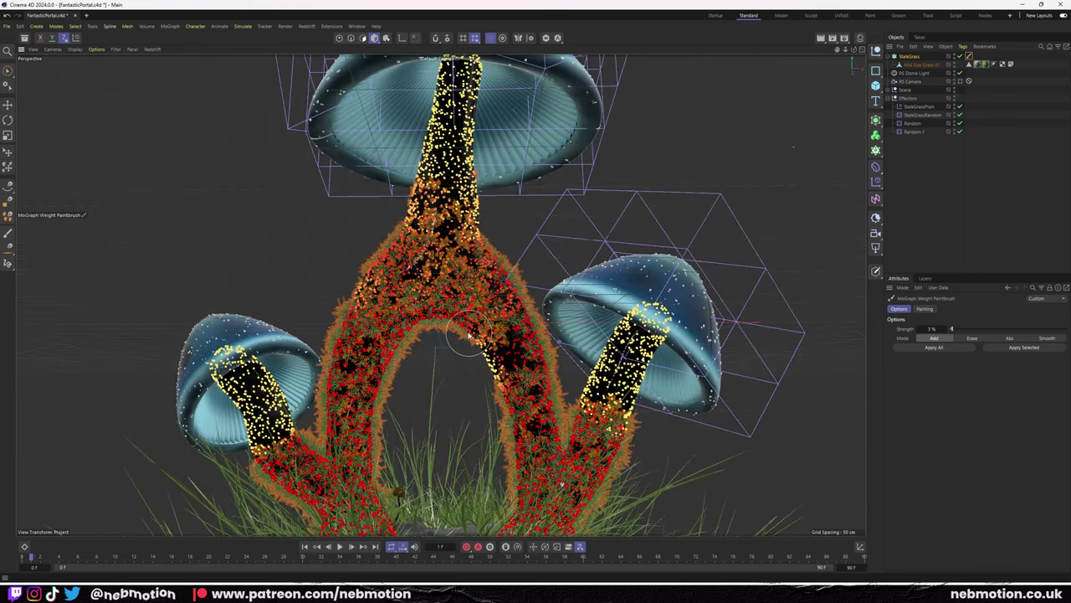
pyautogui.moveTo(398, 360); pyautogui.dragTo(369, 446)
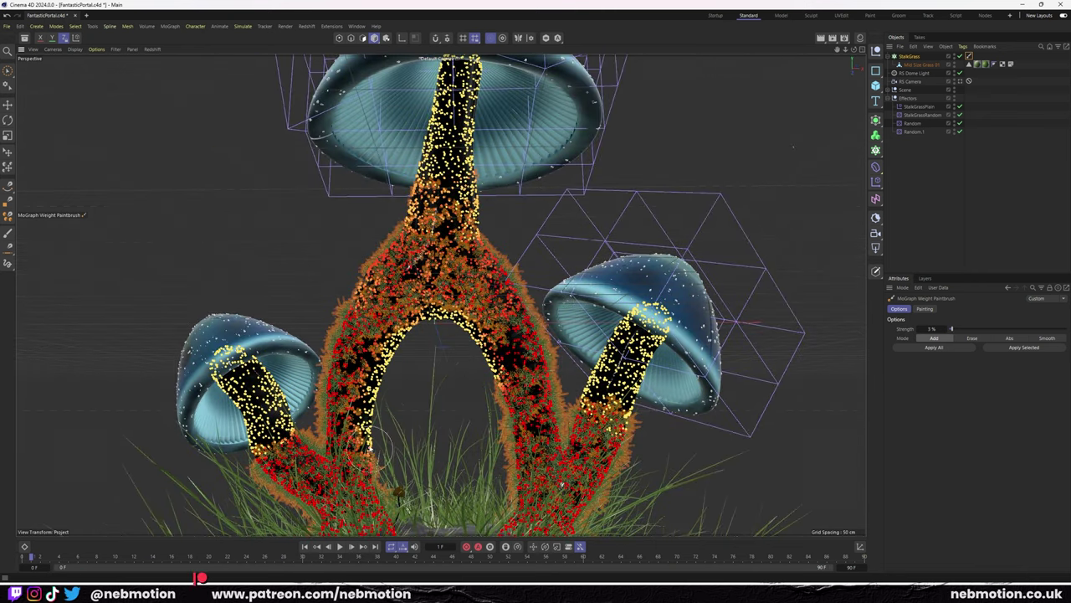
pyautogui.moveTo(502, 364); pyautogui.dragTo(523, 493)
pyautogui.moveTo(284, 443); pyautogui.dragTo(318, 510)
pyautogui.moveTo(585, 394); pyautogui.dragTo(614, 462)
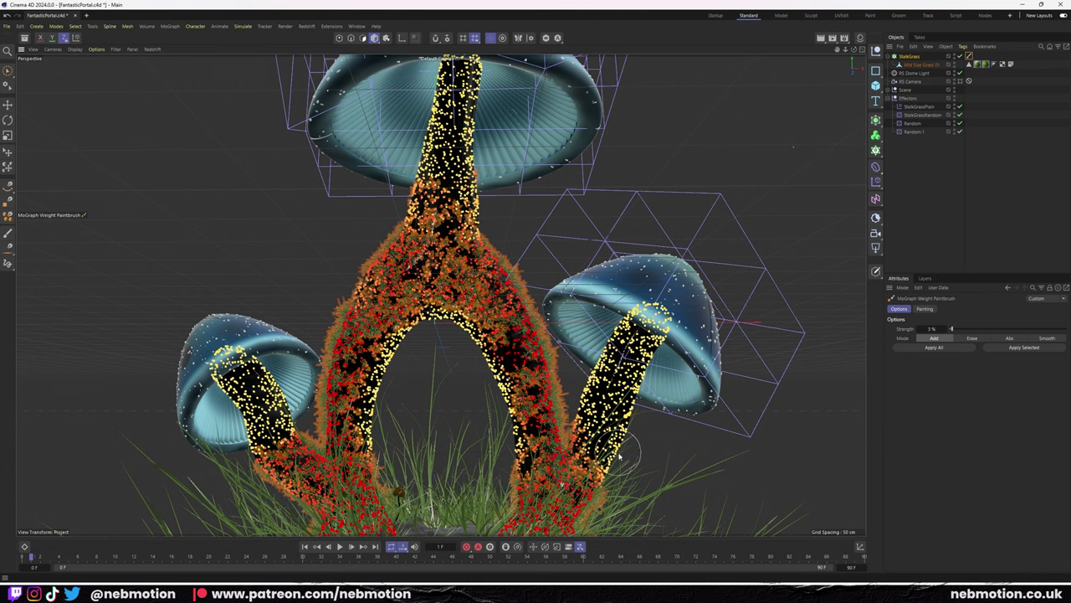
pyautogui.moveTo(358, 358)
pyautogui.mouseDown()
pyautogui.moveTo(334, 368)
pyautogui.moveTo(320, 358)
pyautogui.mouseUp()
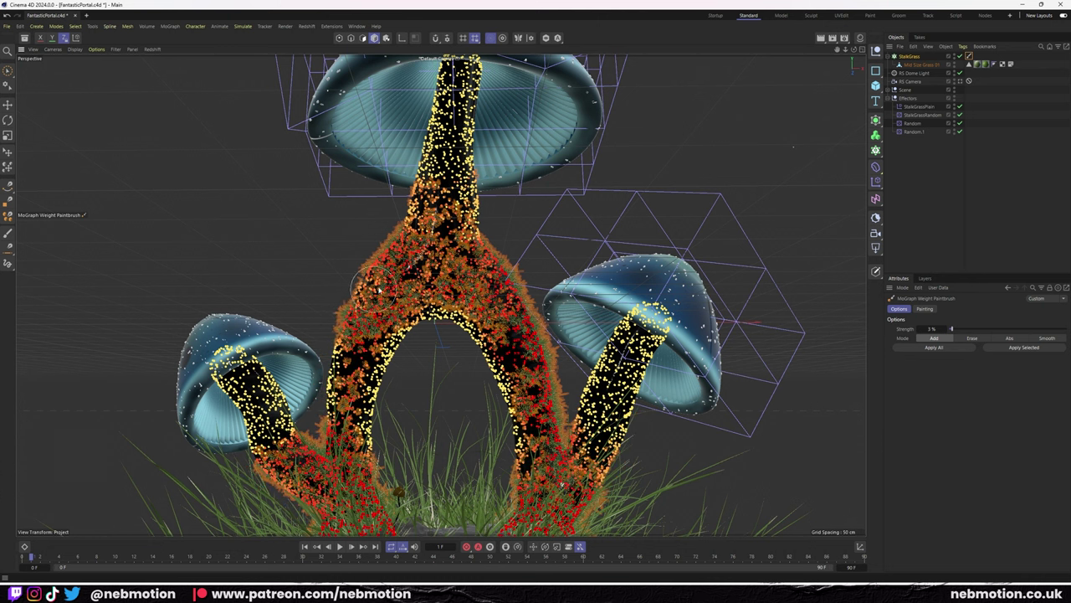
pyautogui.moveTo(379, 289)
pyautogui.mouseDown()
pyautogui.moveTo(502, 276)
pyautogui.moveTo(502, 310)
pyautogui.mouseUp()
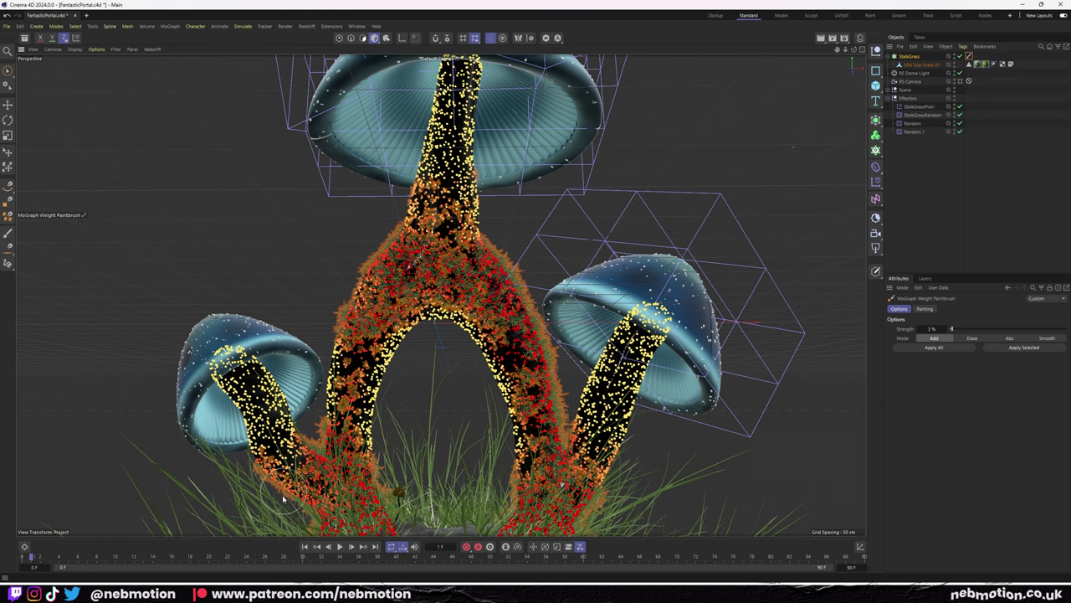
pyautogui.keyDown('alt'); pyautogui.moveTo(283, 498); pyautogui.dragTo(475, 434); pyautogui.keyUp('alt')
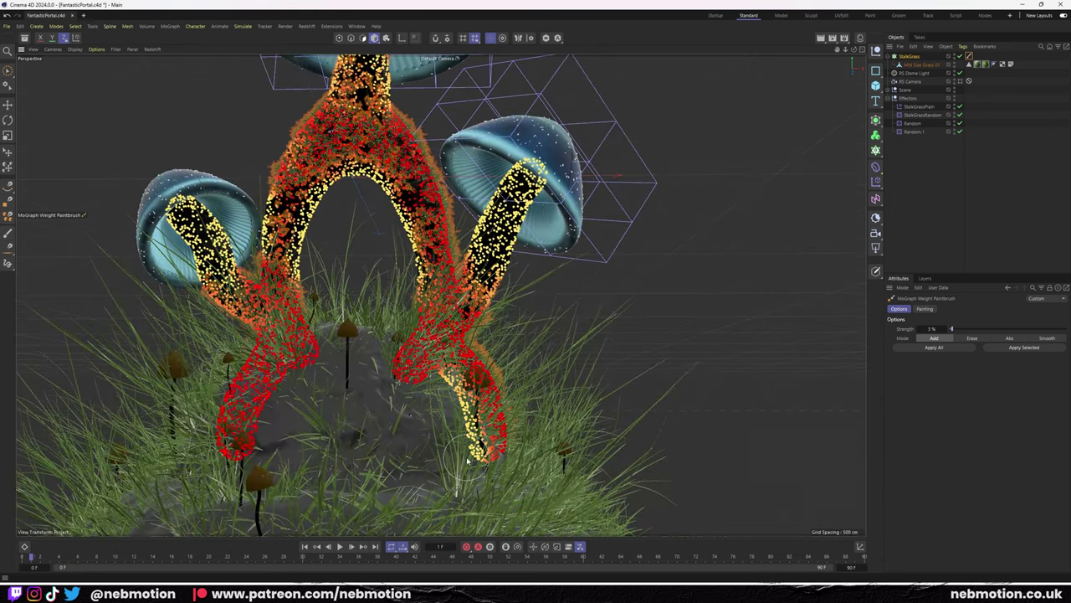
pyautogui.keyDown('alt'); pyautogui.moveTo(317, 148); pyautogui.dragTo(400, 182); pyautogui.keyUp('alt')
pyautogui.press('e')
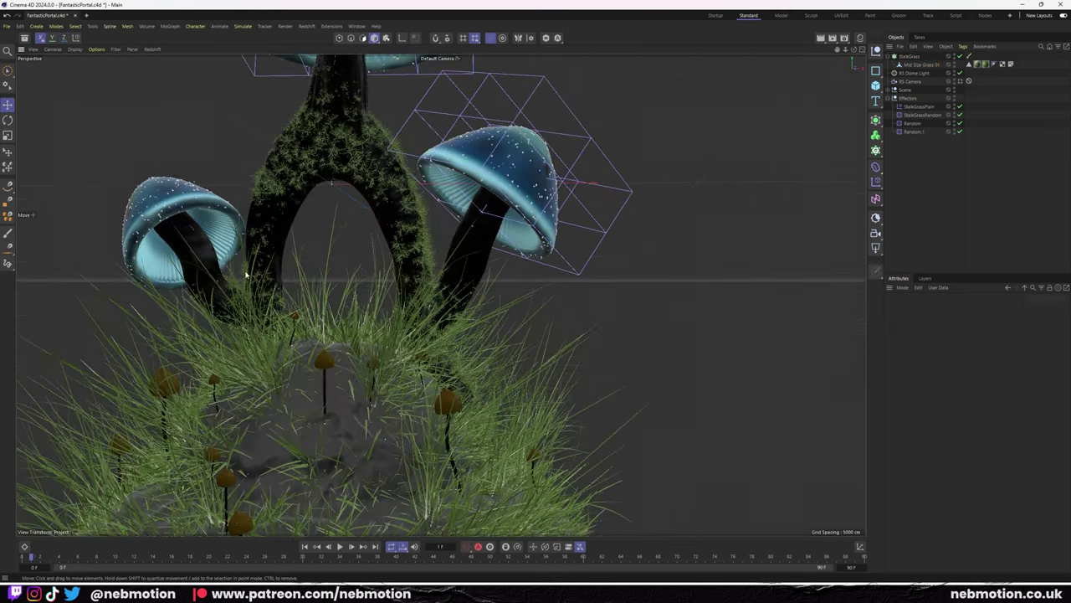
pyautogui.moveTo(246, 274)
pyautogui.keyDown('alt'); pyautogui.mouseDown()
pyautogui.moveTo(342, 210)
pyautogui.moveTo(502, 201)
pyautogui.mouseUp(); pyautogui.keyUp('alt')
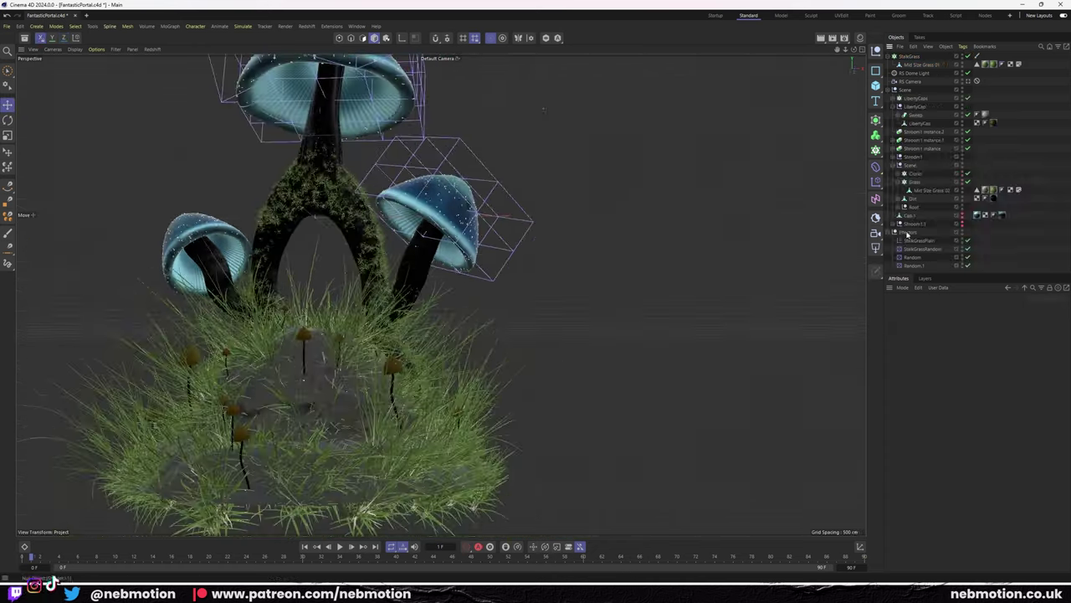
pyautogui.click(909, 165)
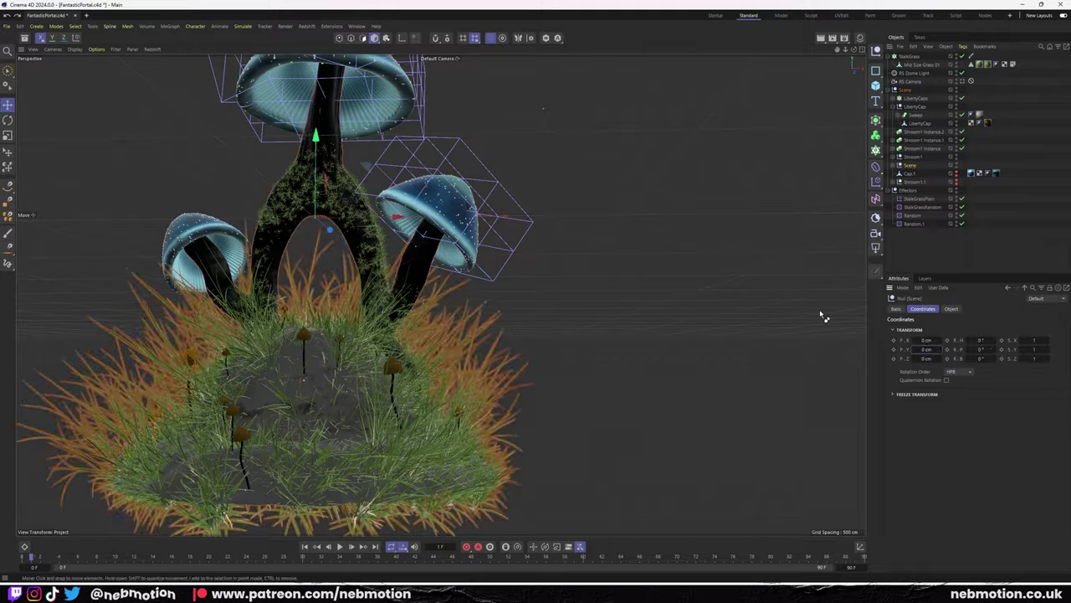
pyautogui.click(312, 401)
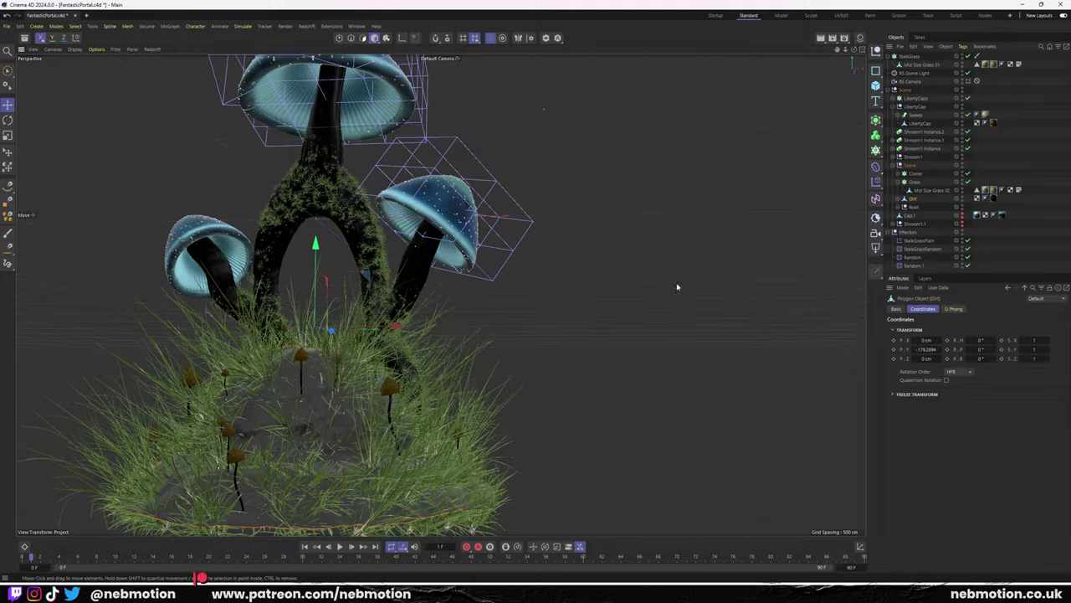
pyautogui.moveTo(677, 287)
pyautogui.keyDown('alt'); pyautogui.mouseDown()
pyautogui.moveTo(461, 351)
pyautogui.moveTo(541, 282)
pyautogui.moveTo(586, 268)
pyautogui.mouseUp(); pyautogui.keyUp('alt')
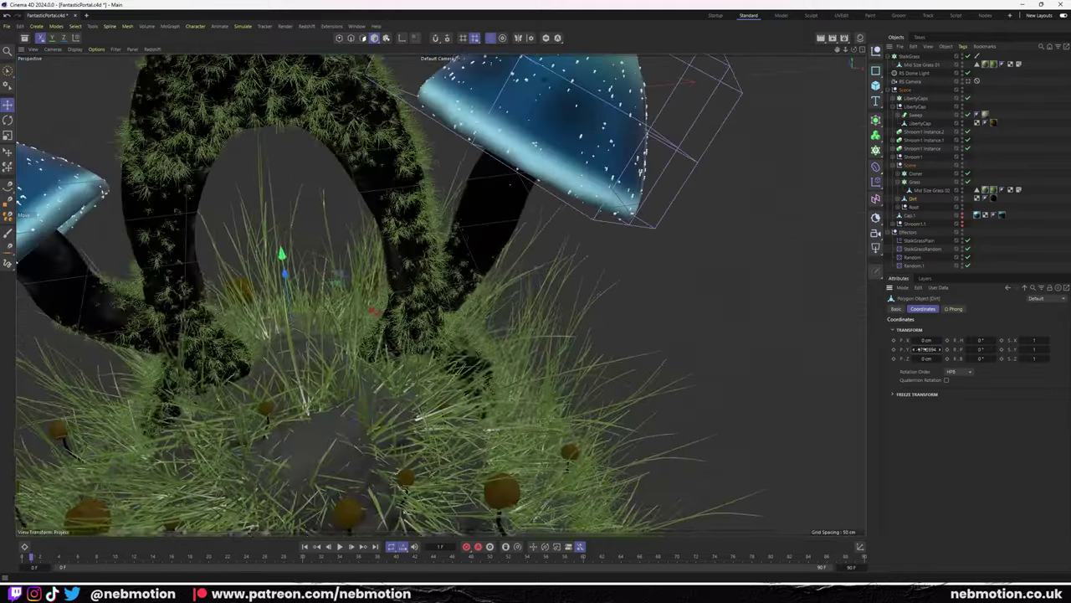
pyautogui.scroll(-5, 536, 318)
pyautogui.hotkey('ctrl', 'a')
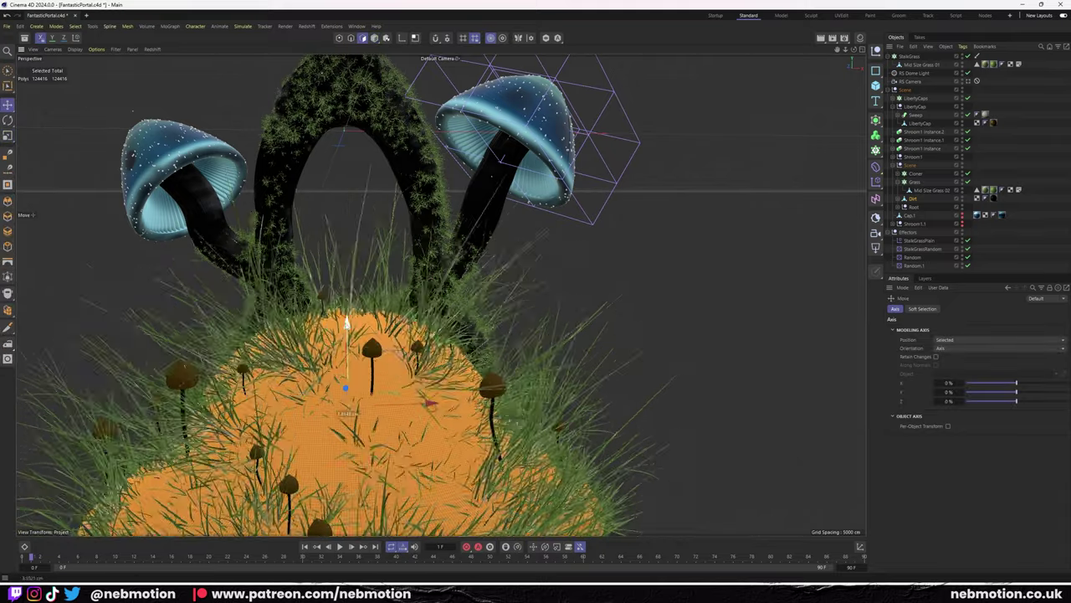
pyautogui.hotkey('ctrl', 'shift', 'a')
pyautogui.moveTo(346, 323)
pyautogui.keyDown('alt'); pyautogui.mouseDown()
pyautogui.moveTo(346, 232)
pyautogui.moveTo(318, 262)
pyautogui.moveTo(201, 275)
pyautogui.moveTo(682, 252)
pyautogui.mouseUp(); pyautogui.keyUp('alt')
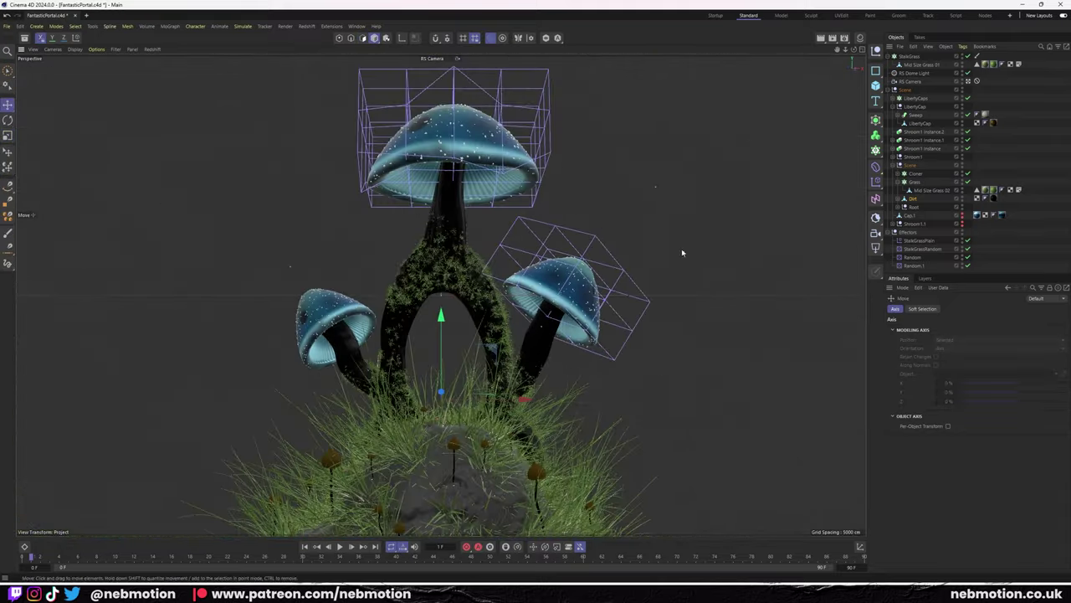
pyautogui.click(908, 56)
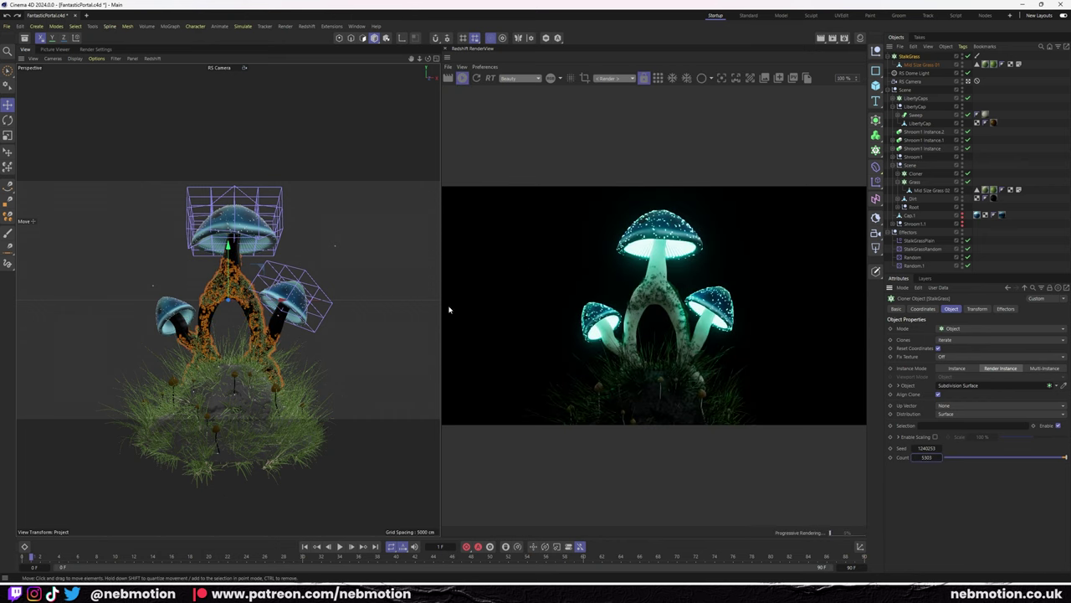
# Set a Random.1 rotation amount of 243 on the liberty cap mushrooms.
pyautogui.click(914, 98)
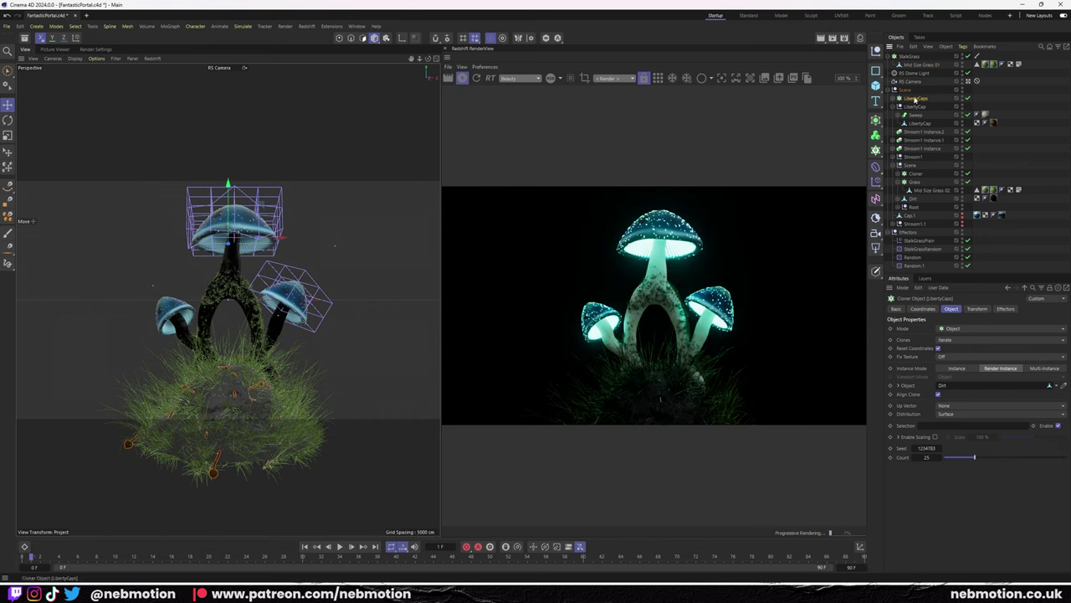
pyautogui.keyDown('alt'); pyautogui.moveTo(209, 276); pyautogui.dragTo(236, 251); pyautogui.keyUp('alt')
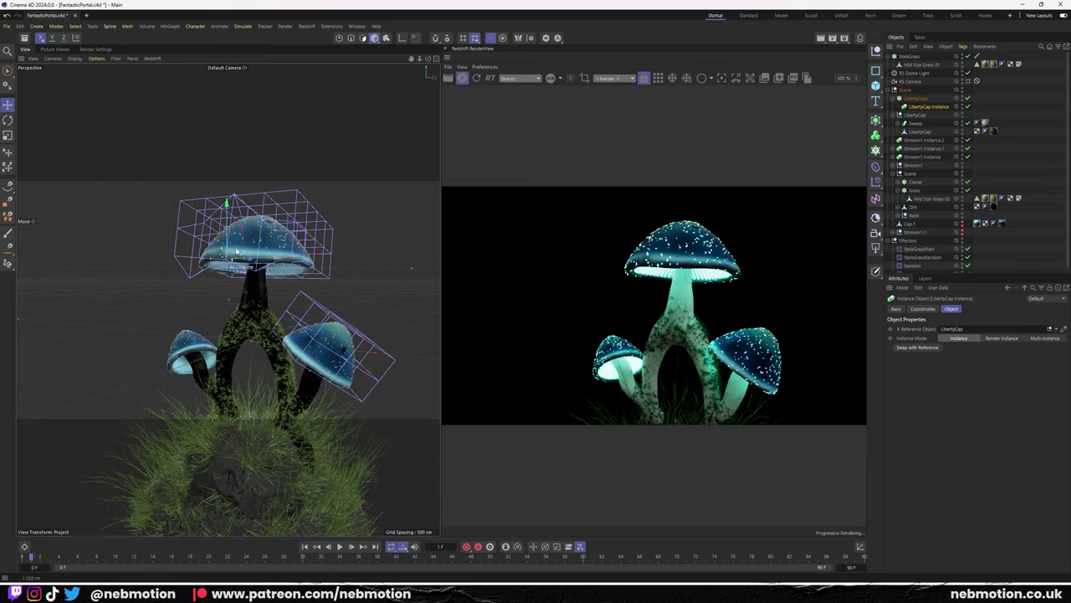
pyautogui.click(237, 251)
pyautogui.press('r')
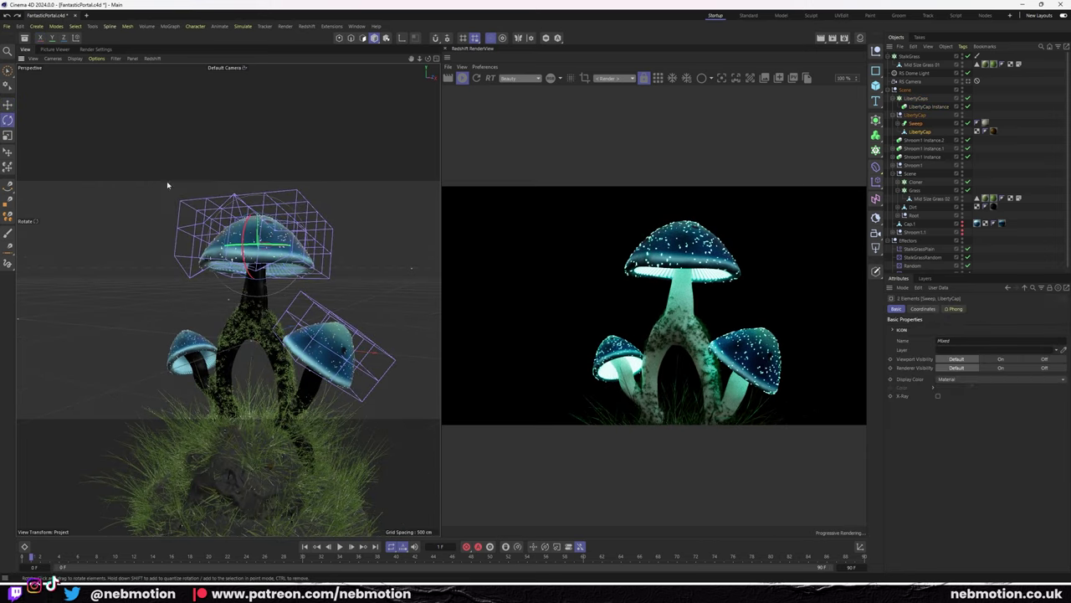
pyautogui.keyDown('alt'); pyautogui.moveTo(290, 184); pyautogui.dragTo(356, 215); pyautogui.keyUp('alt')
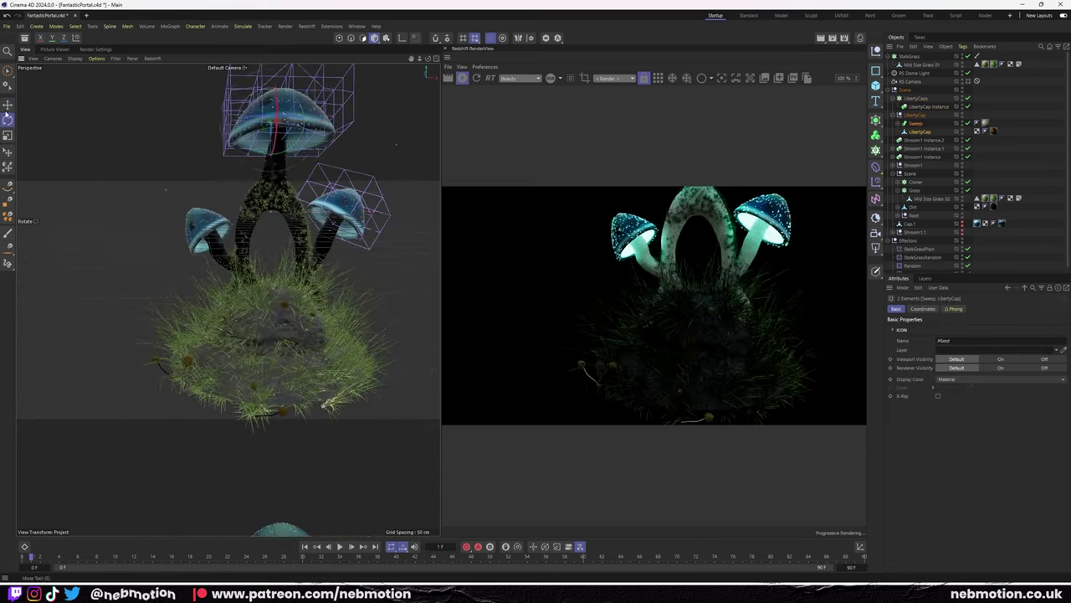
pyautogui.click(7, 104)
pyautogui.moveTo(174, 350)
pyautogui.keyDown('alt'); pyautogui.mouseDown()
pyautogui.moveTo(211, 244)
pyautogui.moveTo(139, 184)
pyautogui.mouseUp(); pyautogui.keyUp('alt')
pyautogui.click(918, 273)
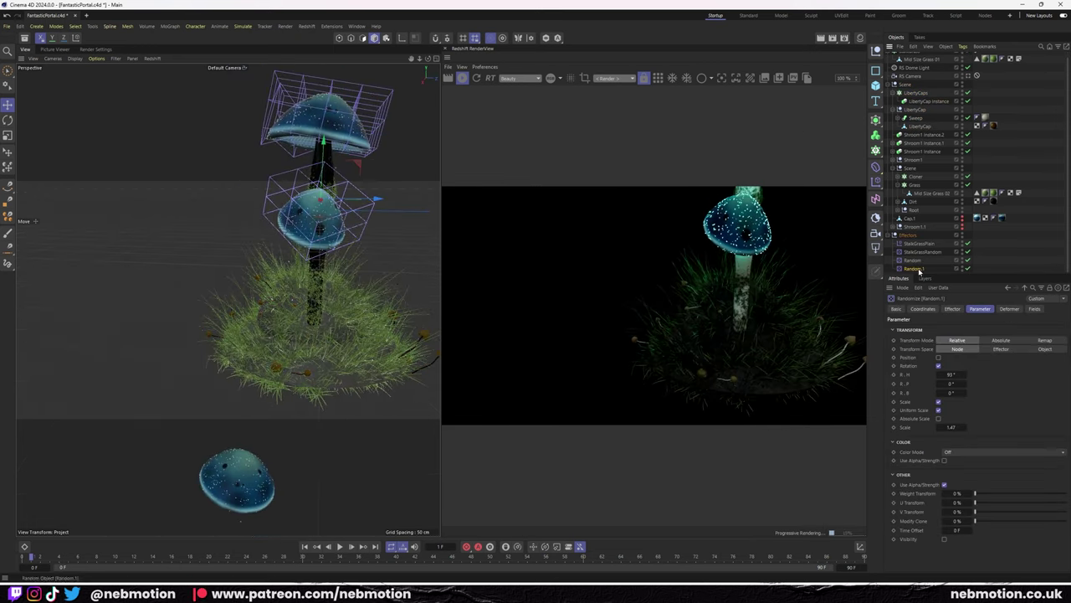
pyautogui.press('Return')
pyautogui.write('243')
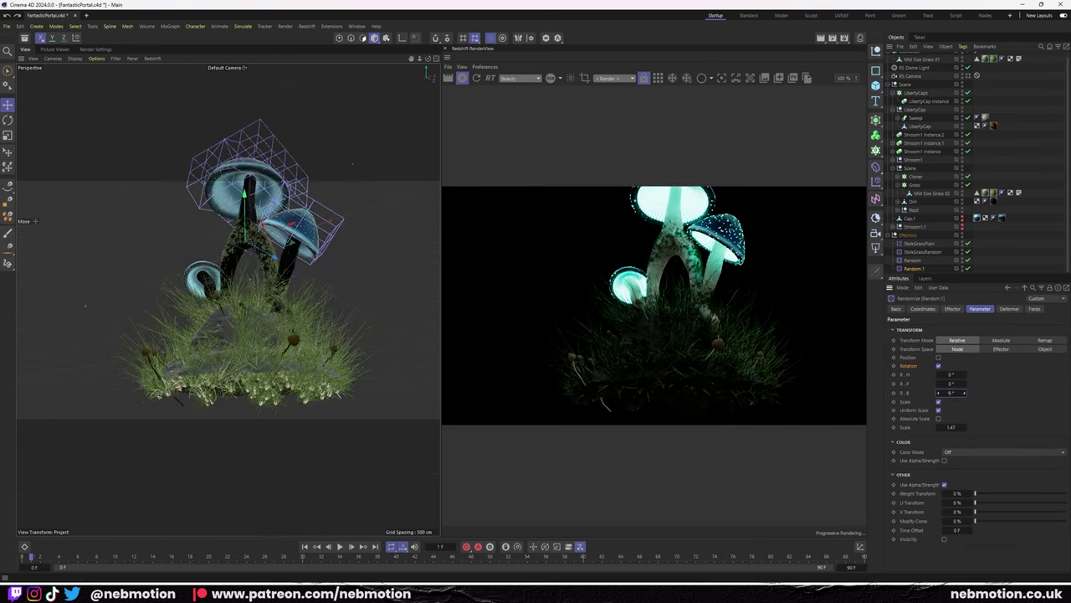
pyautogui.press('Return')
pyautogui.keyDown('alt'); pyautogui.moveTo(167, 335); pyautogui.dragTo(217, 356); pyautogui.keyUp('alt')
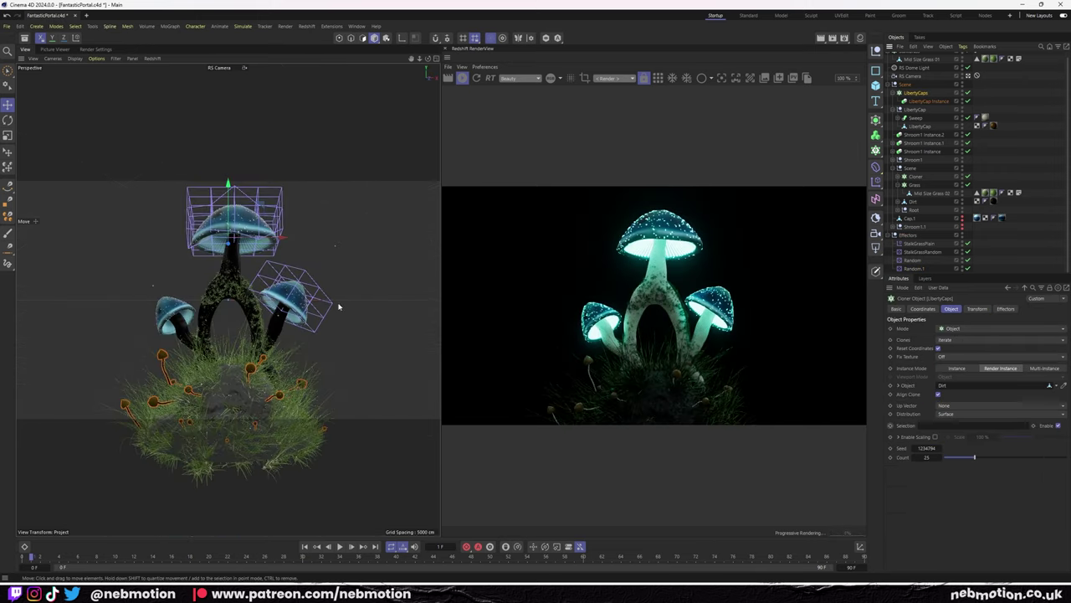
# Change the Random.1 rotation to heading 0 and pitch 54.
pyautogui.click(916, 108)
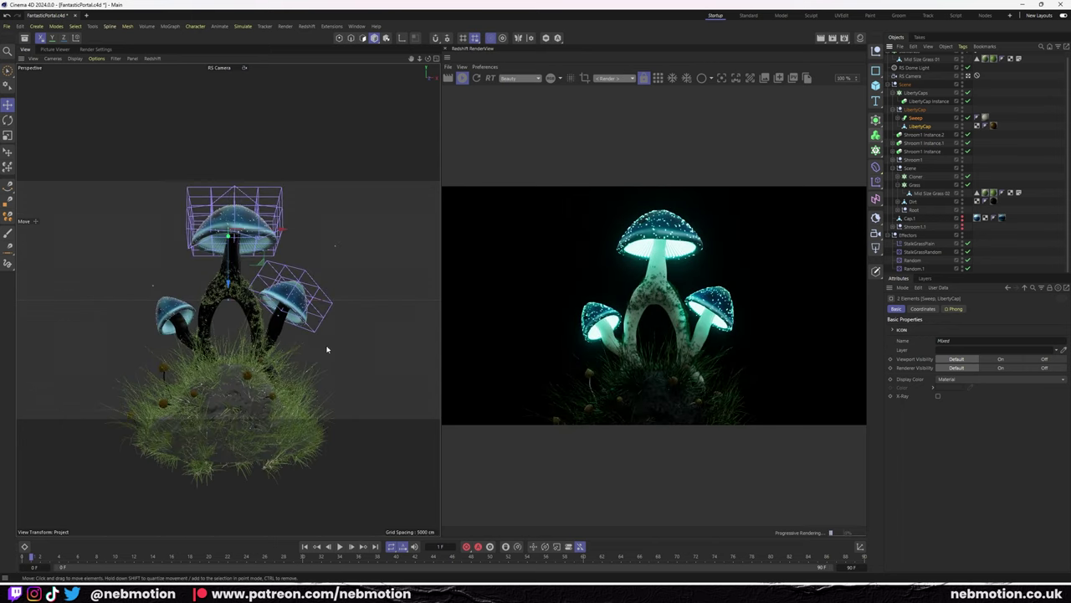
pyautogui.click(913, 267)
pyautogui.click(1009, 309)
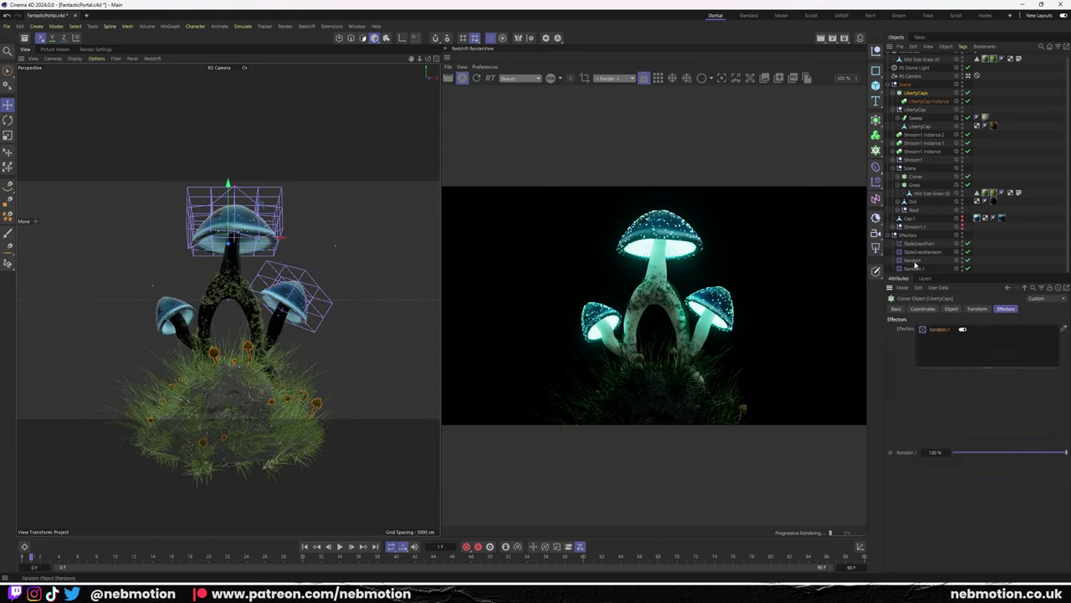
pyautogui.click(980, 309)
pyautogui.write('0')
pyautogui.press('Tab')
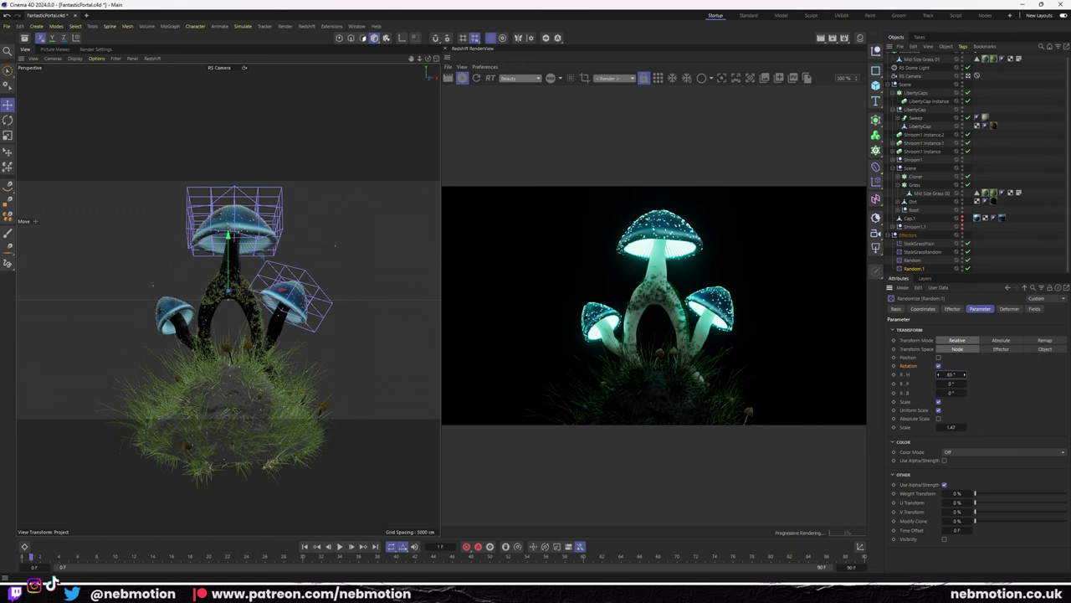
pyautogui.write('54')
# Step the LibertyCaps cloner Seed up to 1234655 to reshuffle the mushrooms.
pyautogui.click(915, 93)
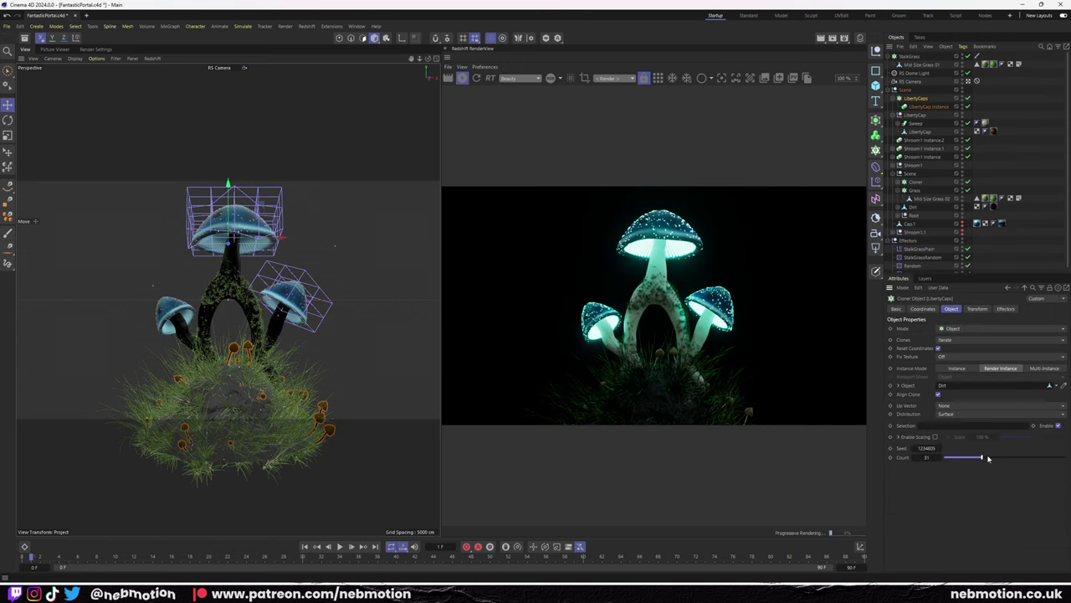
pyautogui.press('Return')
pyautogui.press('Return')
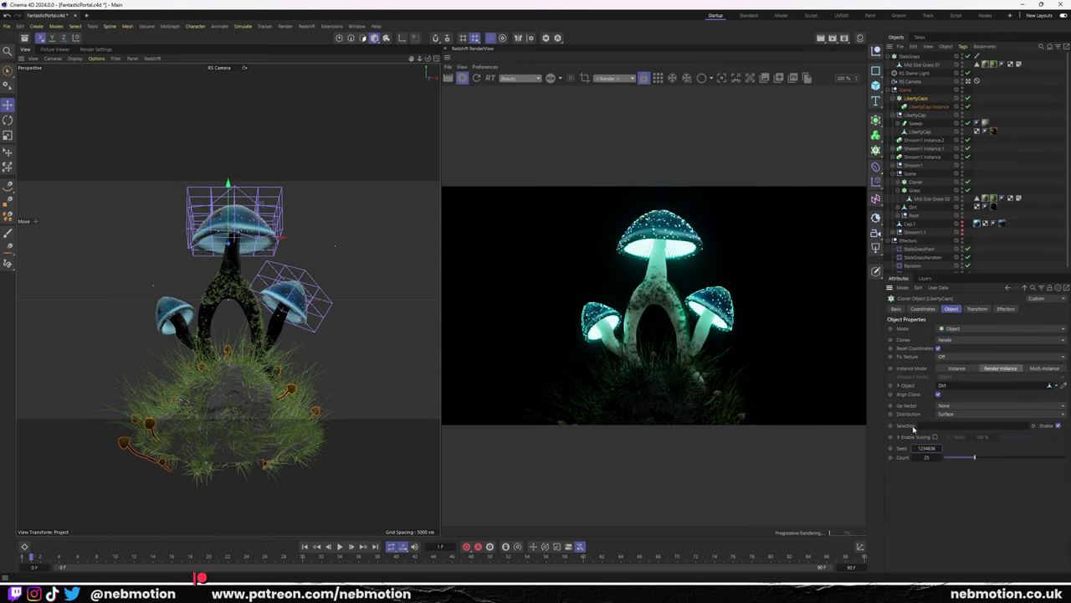
pyautogui.press('Return')
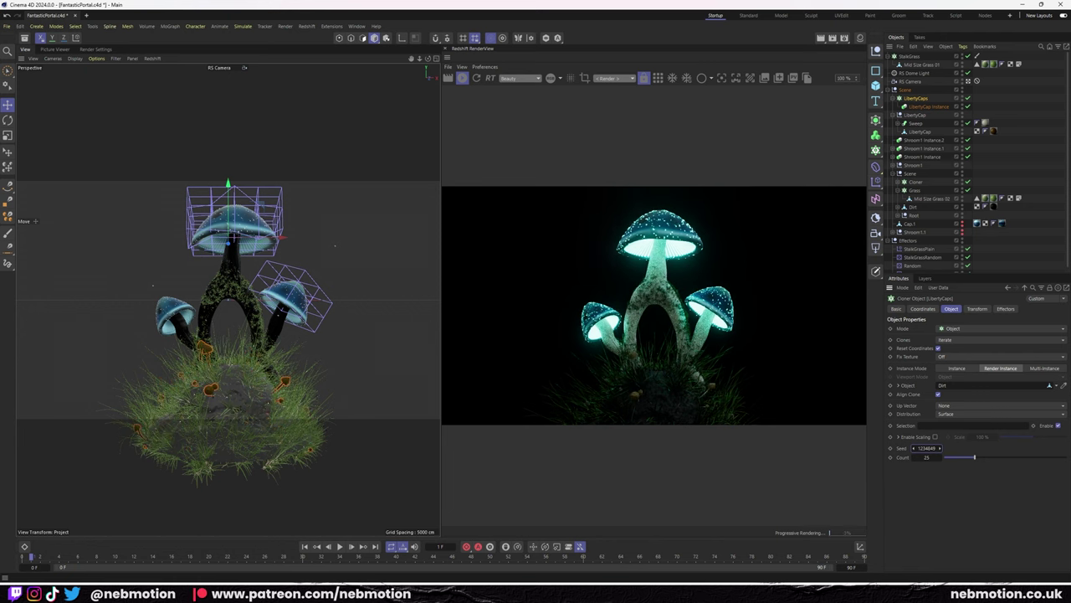
pyautogui.click(940, 449)
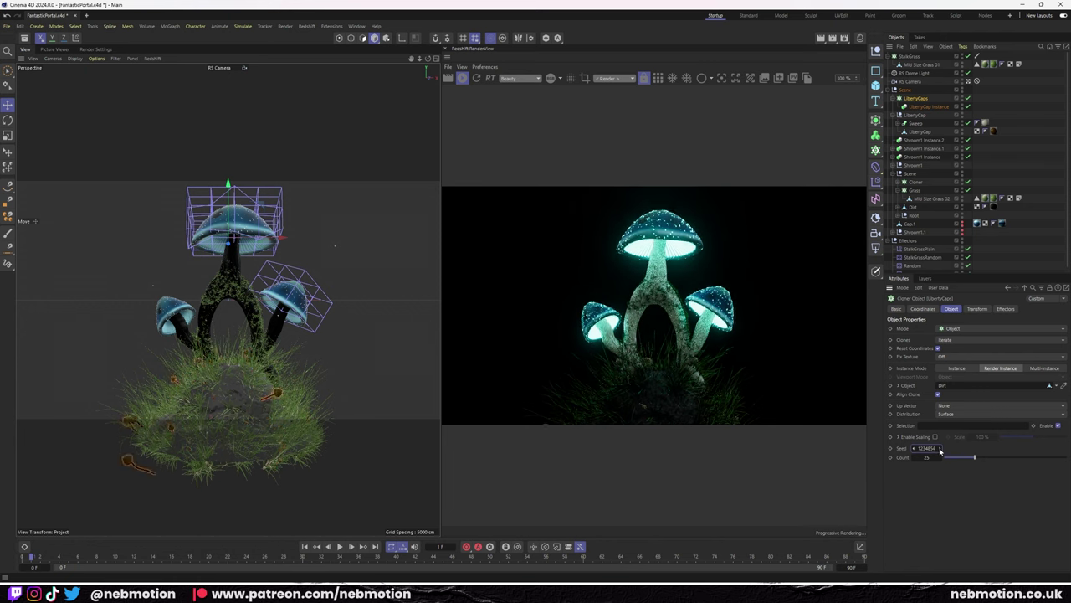
pyautogui.click(940, 449)
pyautogui.click(939, 449)
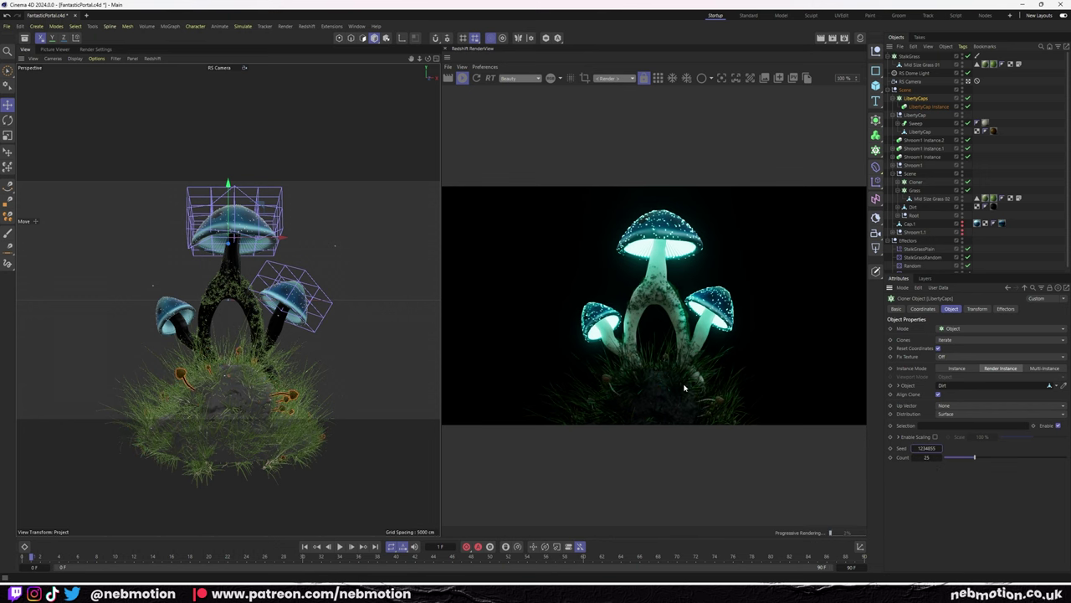
# Scale up the StalkGrass covering the mushroom stalk.
pyautogui.click(248, 286)
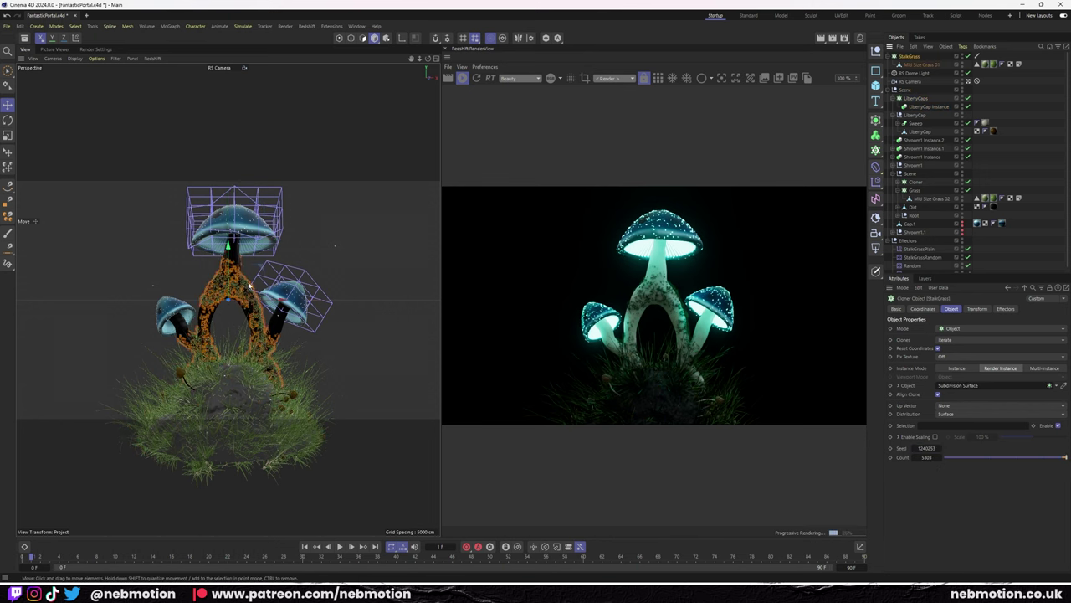
pyautogui.press('t')
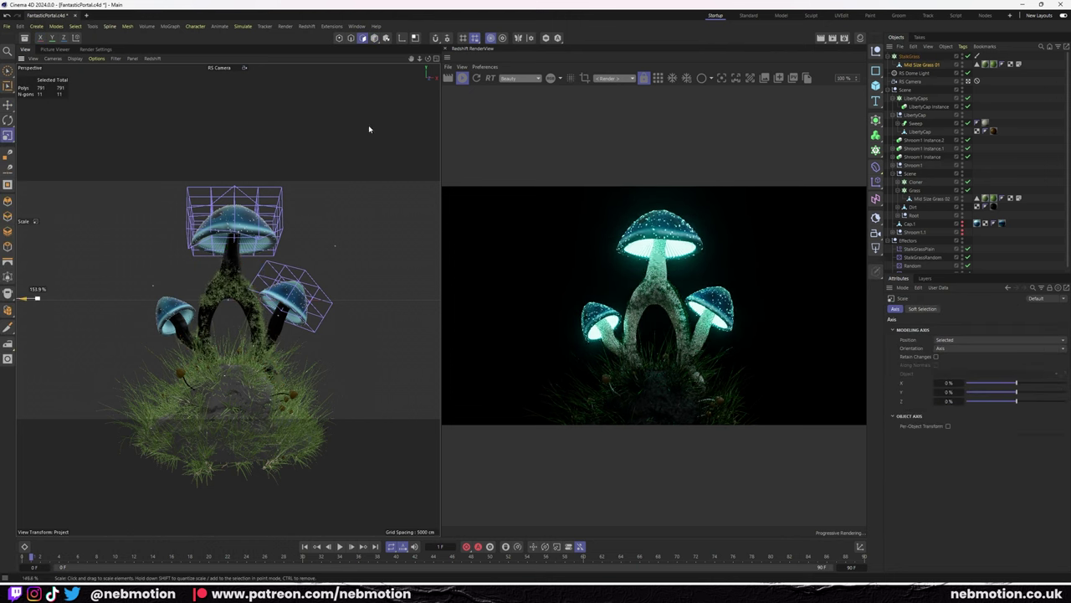
pyautogui.moveTo(368, 125); pyautogui.dragTo(386, 142)
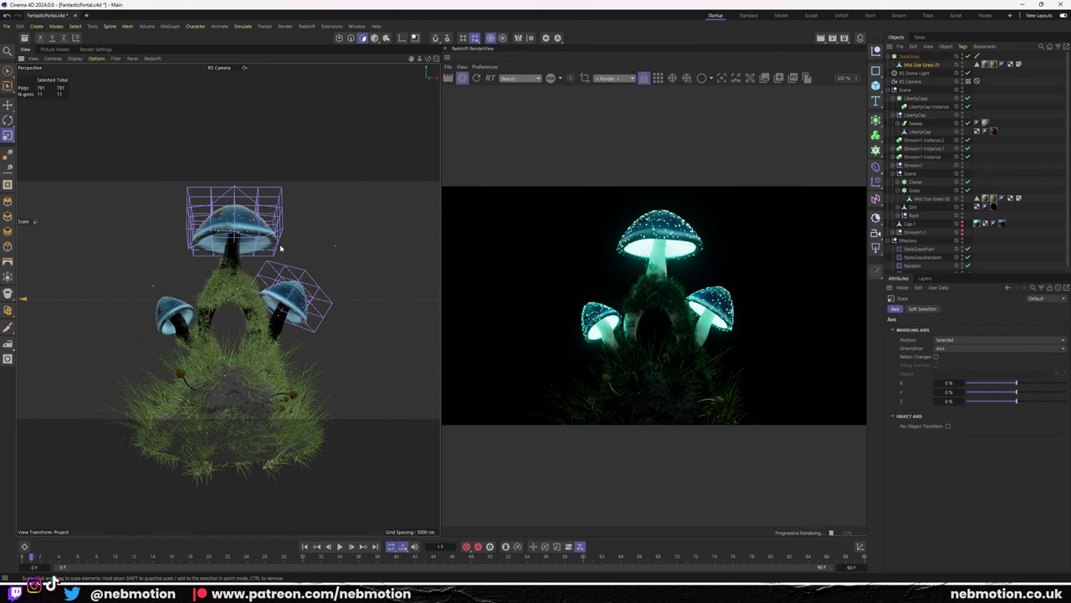
# Inspect Cloner-DirtLong and its Wild Grass 01 blade, then return to the Standard single-viewport layout.
pyautogui.click(919, 249)
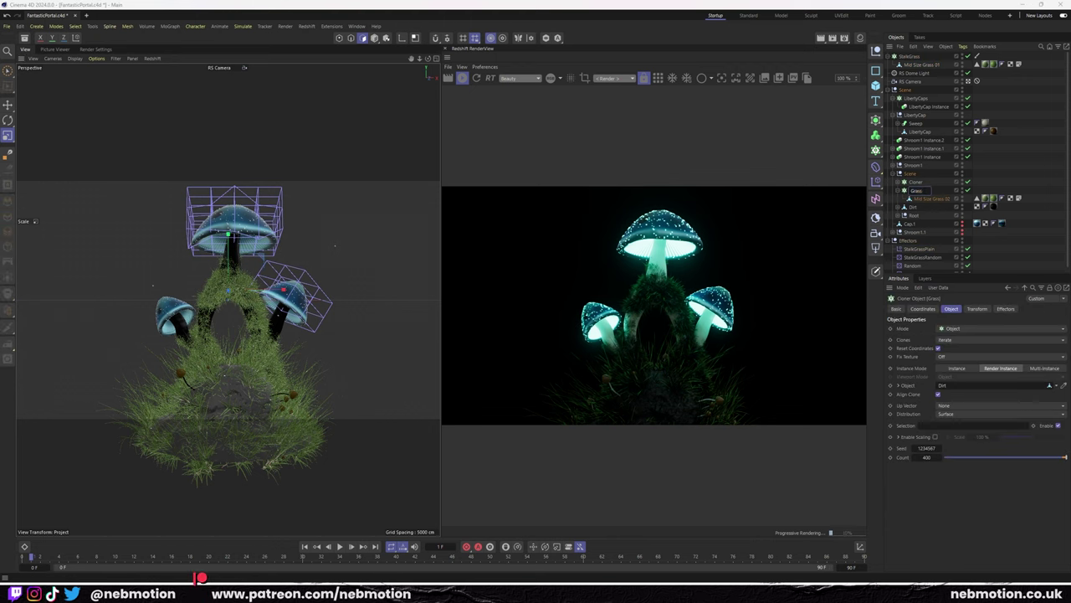
pyautogui.click(920, 189)
pyautogui.write('-Dirt')
pyautogui.click(913, 182)
pyautogui.click(916, 189)
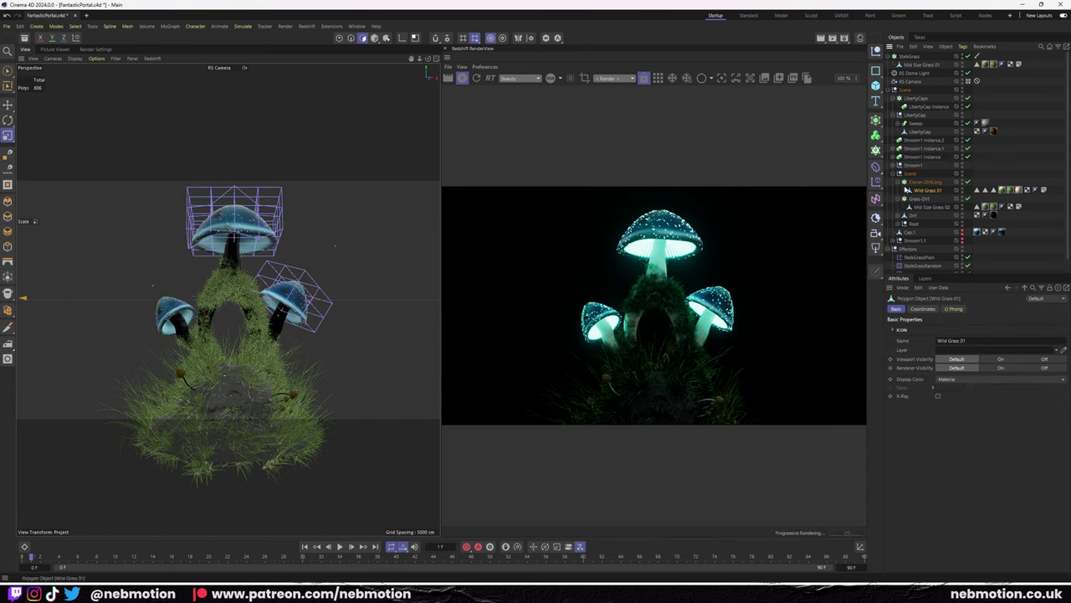
pyautogui.click(924, 181)
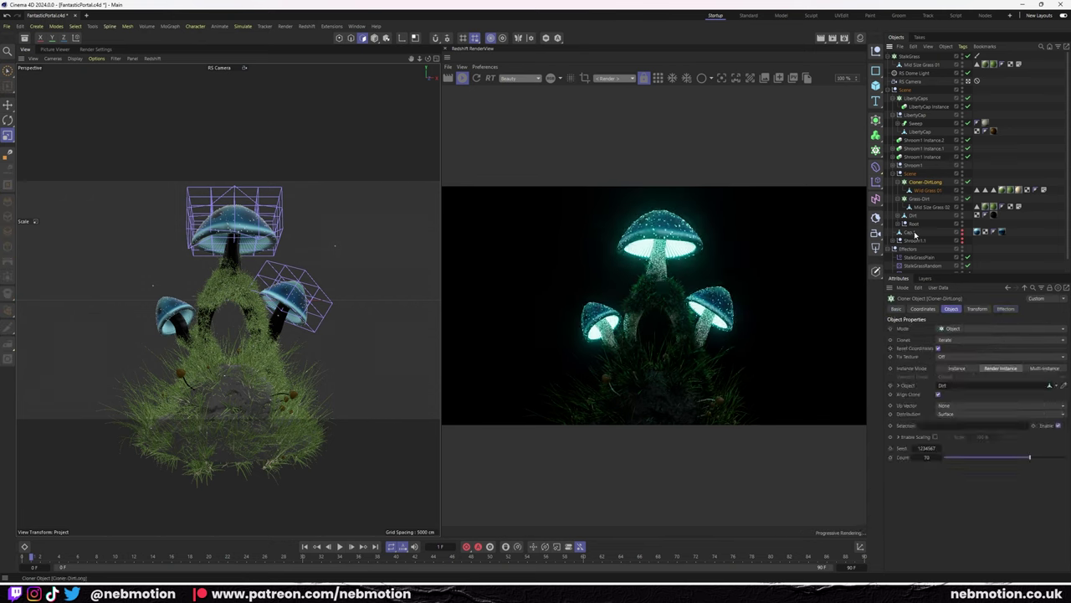
pyautogui.click(914, 225)
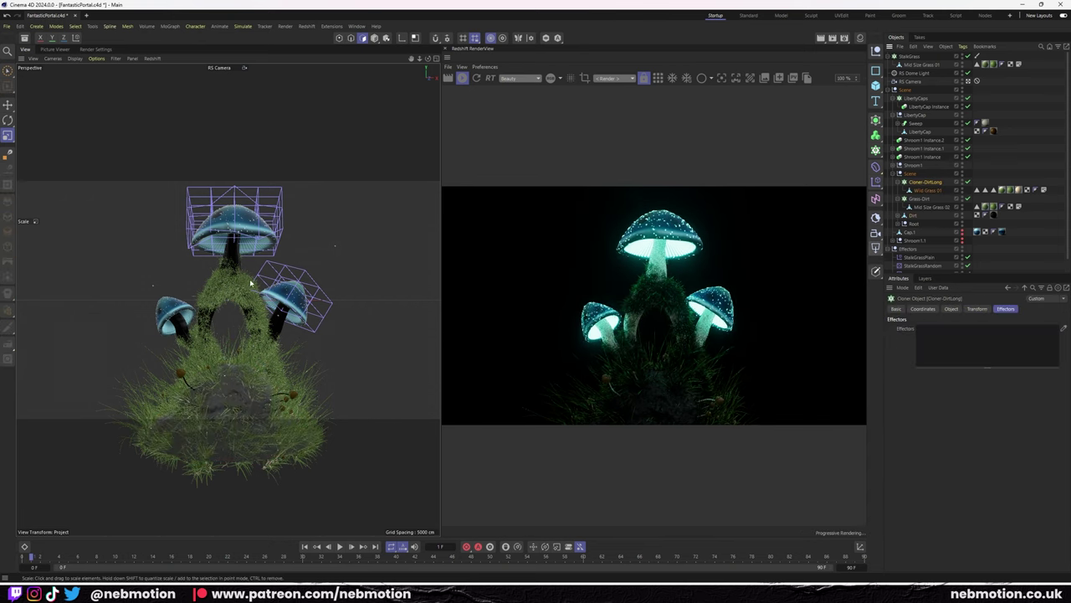
pyautogui.click(748, 15)
pyautogui.moveTo(634, 209)
pyautogui.keyDown('alt'); pyautogui.mouseDown()
pyautogui.moveTo(633, 265)
pyautogui.moveTo(634, 209)
pyautogui.mouseUp(); pyautogui.keyUp('alt')
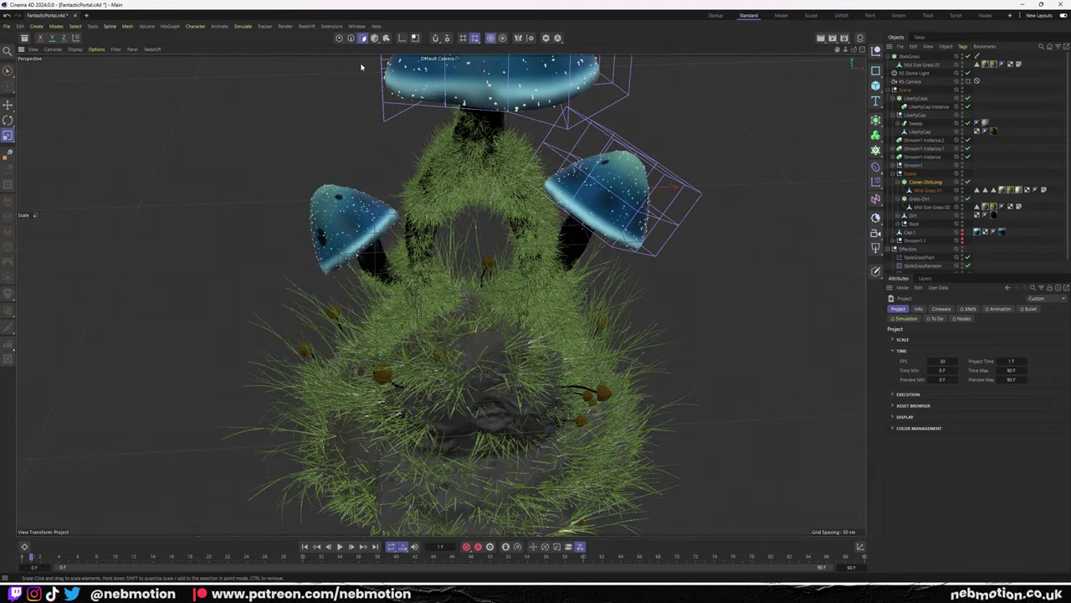
# Move Plain-LongGrass into Effectors and switch it from Position to Scale.
pyautogui.click(170, 26)
pyautogui.click(194, 215)
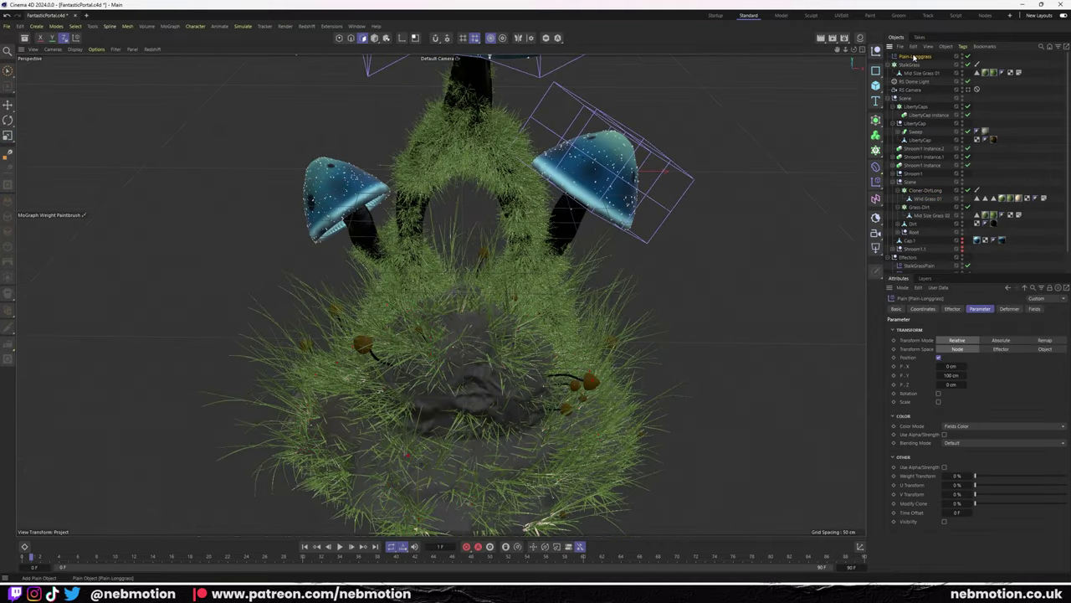
pyautogui.moveTo(915, 57); pyautogui.dragTo(928, 258)
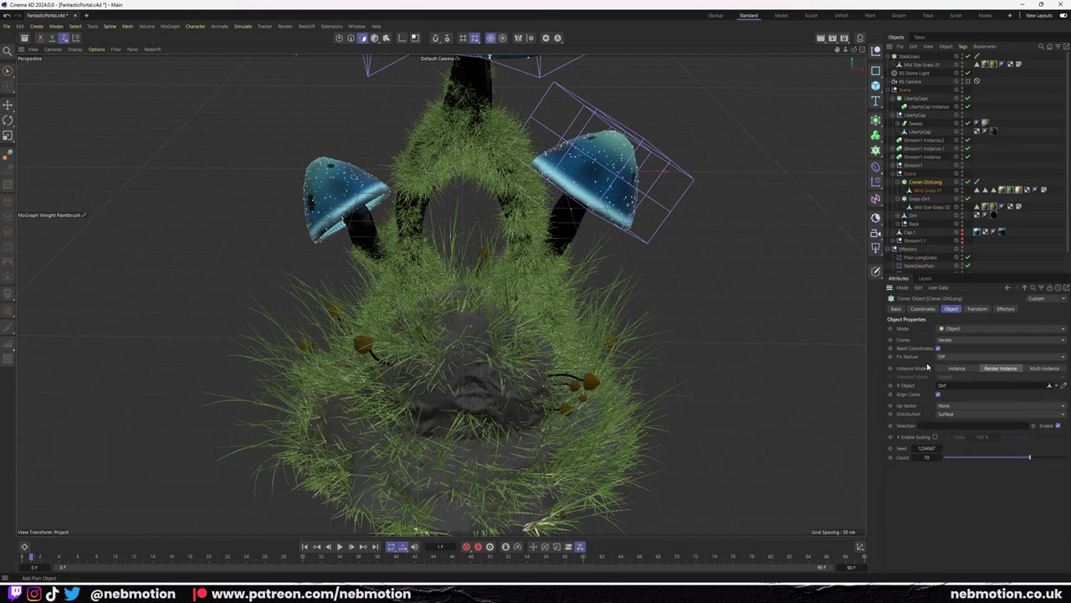
pyautogui.click(939, 358)
pyautogui.click(938, 374)
pyautogui.click(953, 309)
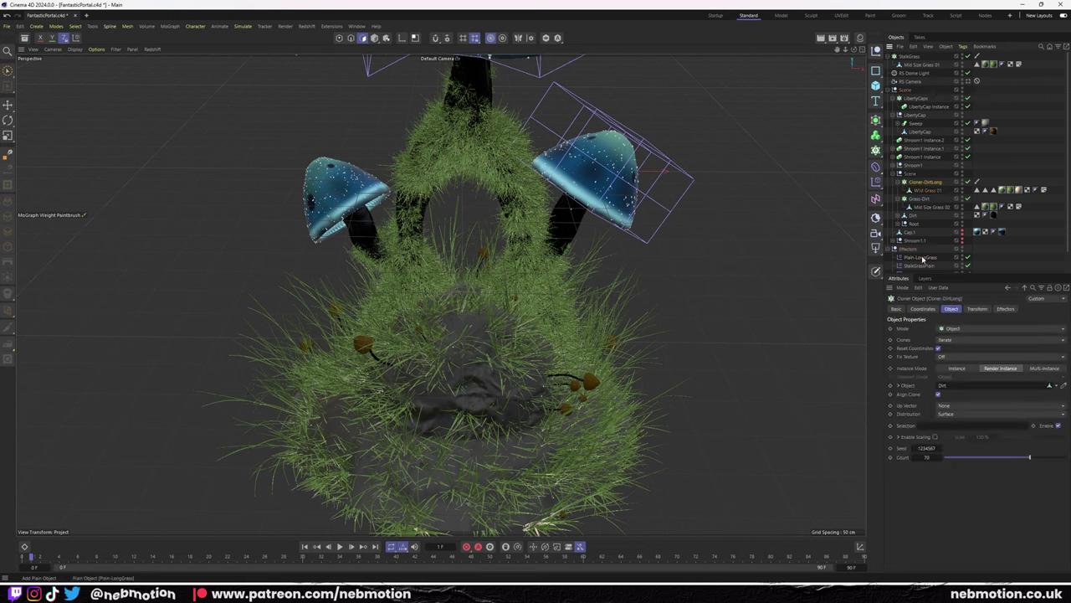
# Set the Plain-LongGrass effector scale to -200.
pyautogui.click(925, 181)
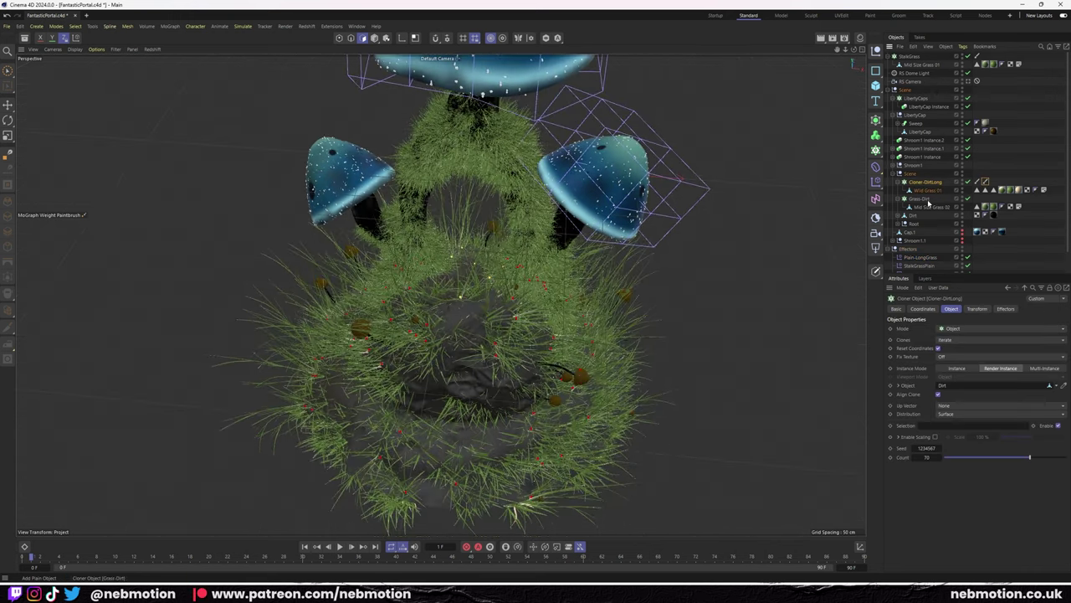
pyautogui.click(920, 257)
pyautogui.click(978, 309)
pyautogui.write('1')
pyautogui.press('Return')
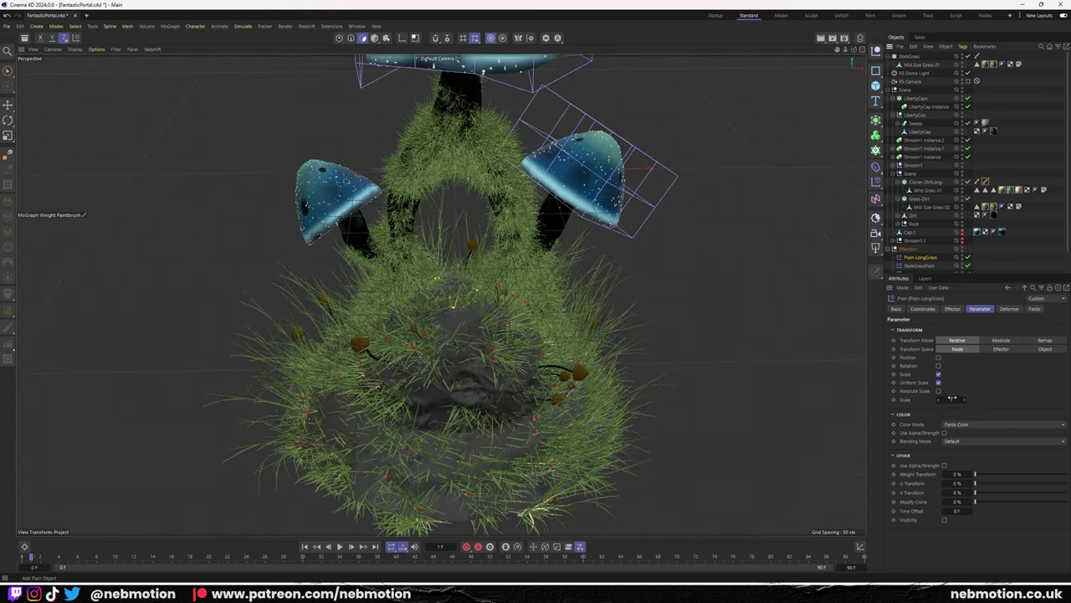
pyautogui.moveTo(968, 407); pyautogui.dragTo(968, 427)
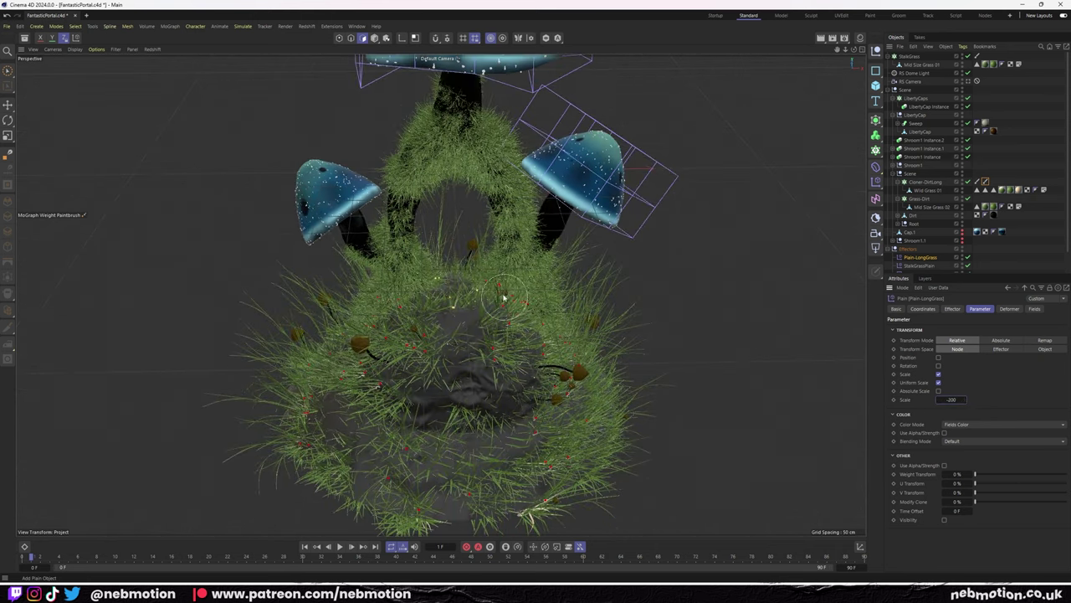
pyautogui.moveTo(459, 299)
pyautogui.keyDown('alt'); pyautogui.mouseDown()
pyautogui.moveTo(481, 251)
pyautogui.moveTo(381, 297)
pyautogui.moveTo(469, 251)
pyautogui.mouseUp(); pyautogui.keyUp('alt')
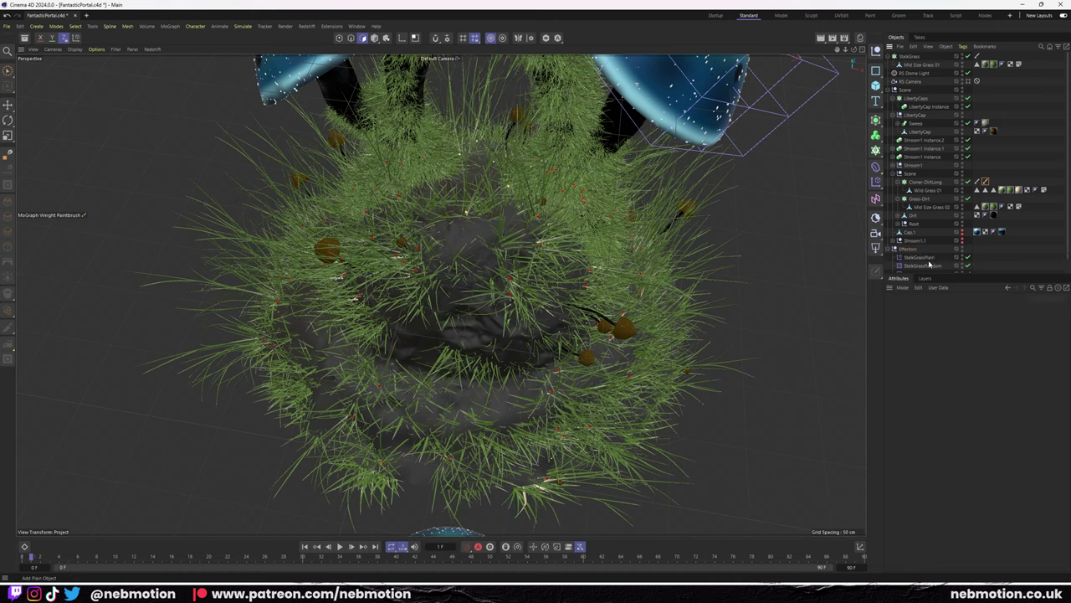
# Add a Shader effector to Cloner-DirtLong with a 2D - Circular gradient, widening the white centre.
pyautogui.click(977, 183)
pyautogui.hotkey('shift', 'c')
pyautogui.write('shade')
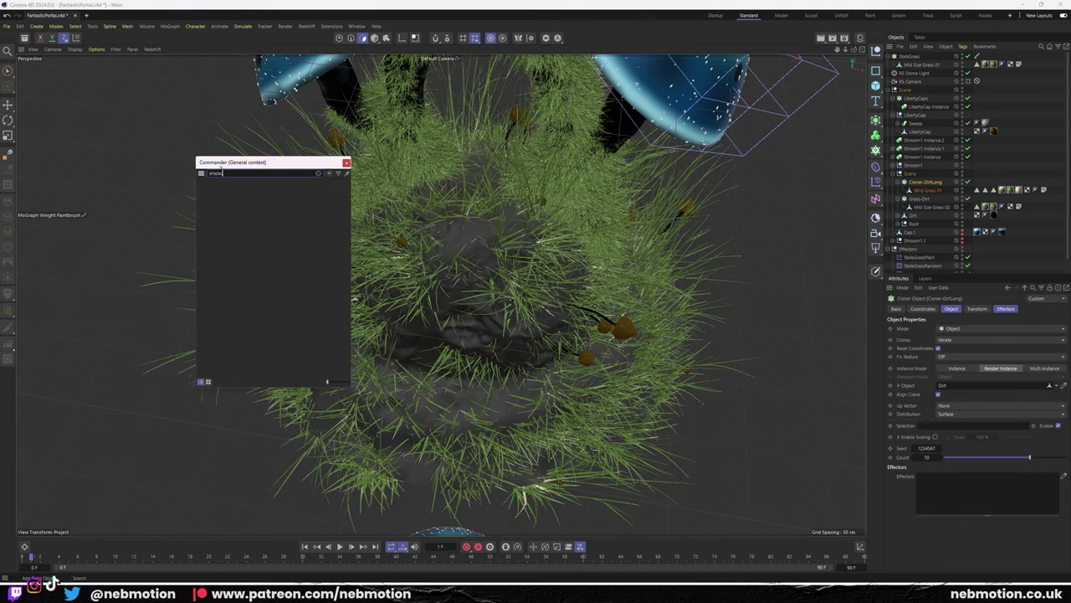
pyautogui.press('Return')
pyautogui.keyDown('alt'); pyautogui.moveTo(777, 228); pyautogui.dragTo(779, 270); pyautogui.keyUp('alt')
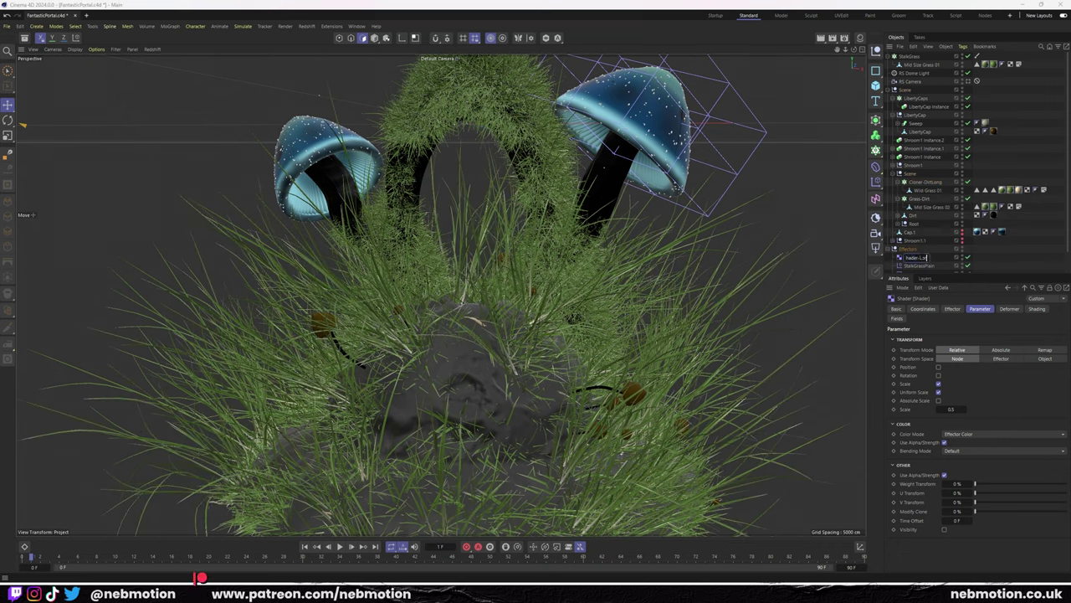
pyautogui.click(948, 476)
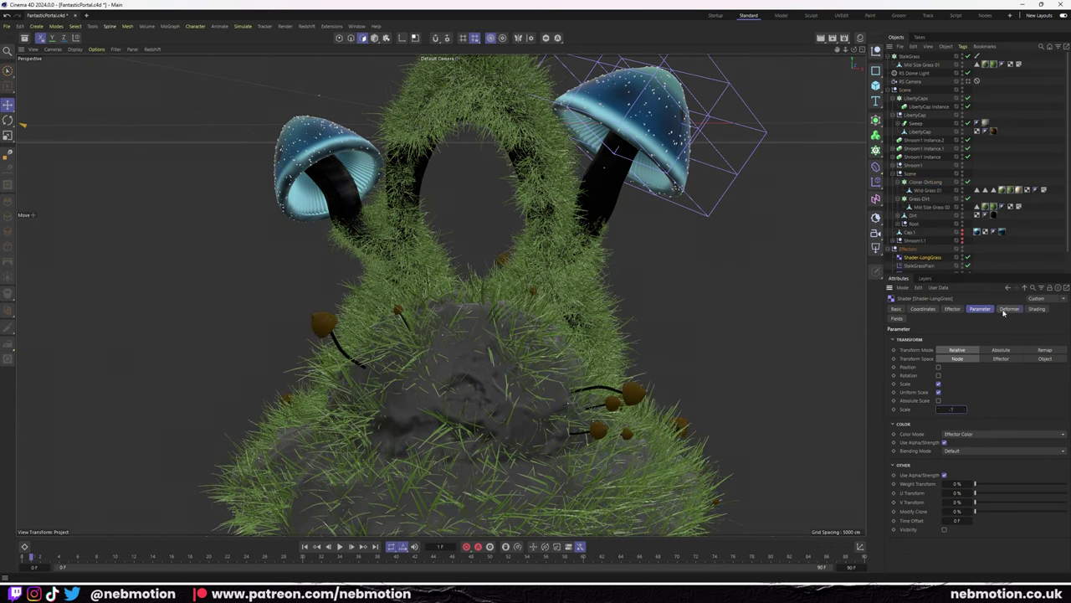
pyautogui.click(992, 417)
pyautogui.click(946, 464)
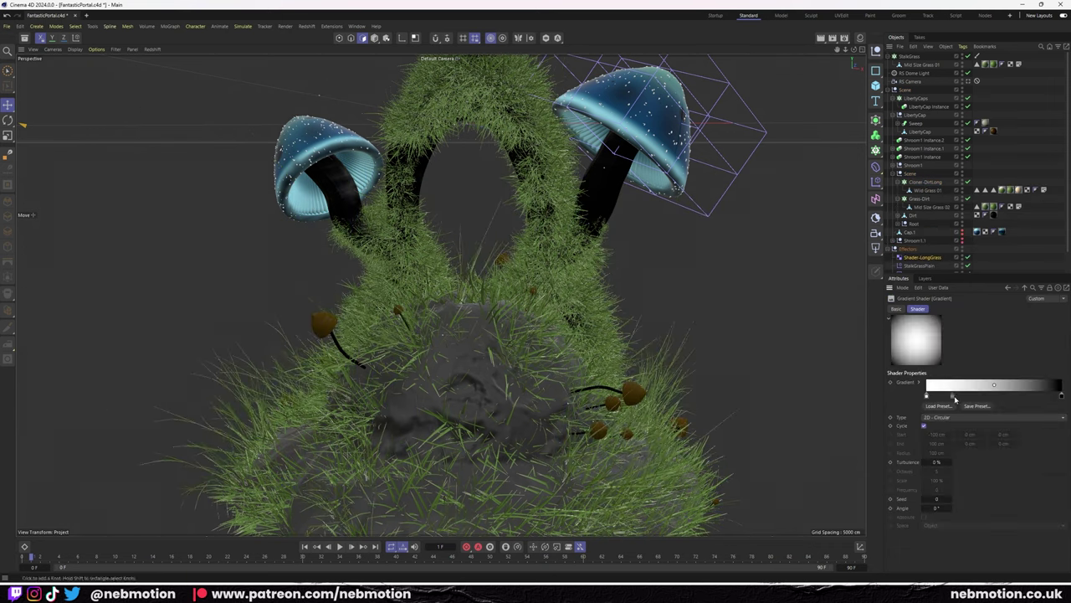
pyautogui.moveTo(984, 394)
pyautogui.mouseDown()
pyautogui.moveTo(1004, 400)
pyautogui.moveTo(961, 393)
pyautogui.moveTo(1006, 395)
pyautogui.mouseUp()
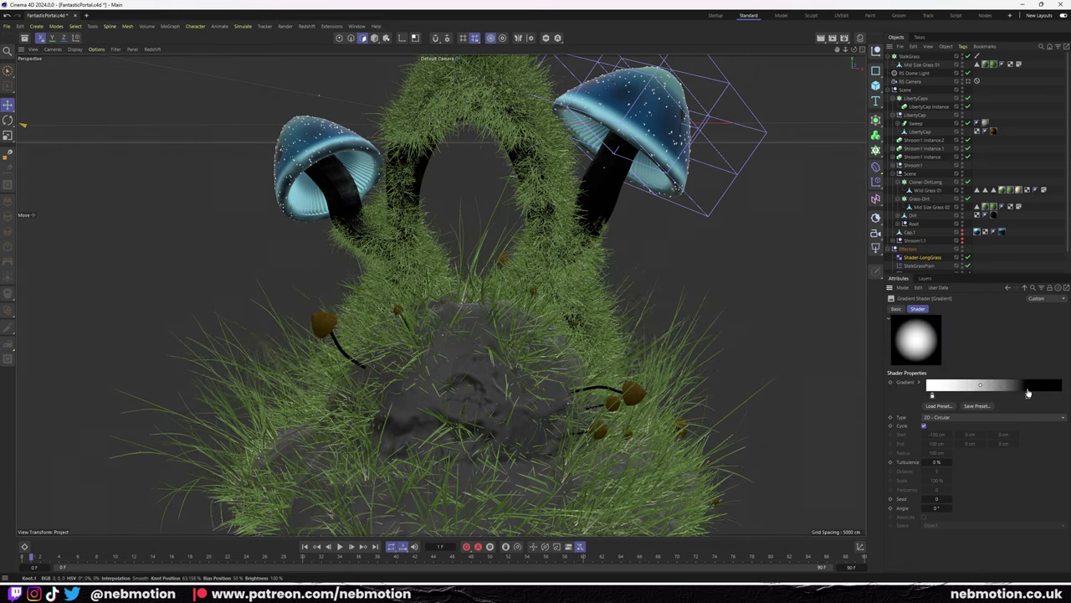
pyautogui.moveTo(927, 395); pyautogui.dragTo(944, 395)
# Look through the RS Camera and refine the circular gradient knots.
pyautogui.click(962, 191)
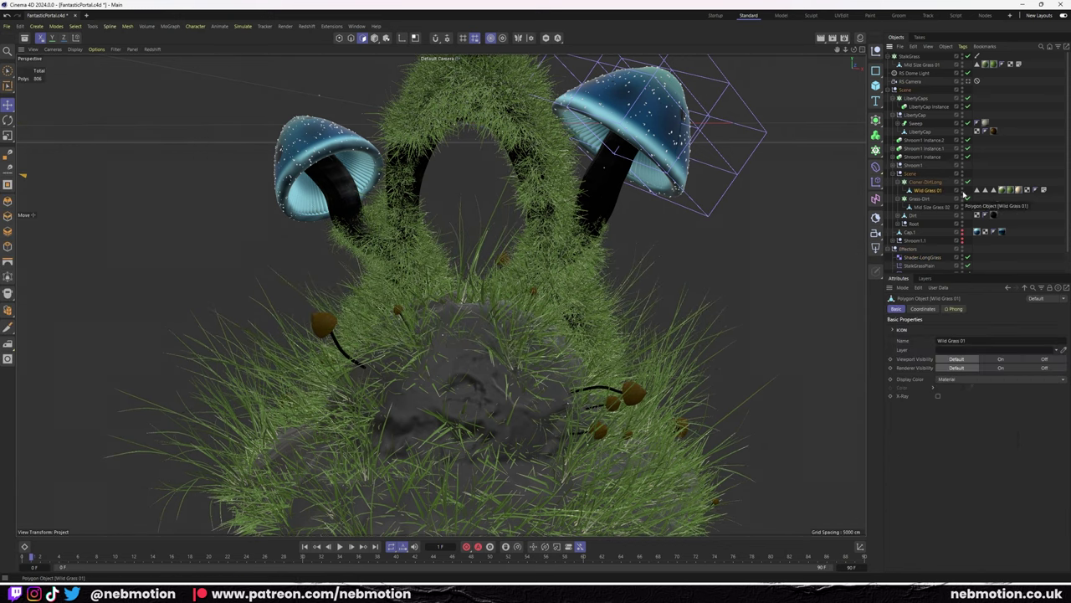
pyautogui.keyDown('alt'); pyautogui.moveTo(271, 155); pyautogui.dragTo(352, 167); pyautogui.keyUp('alt')
pyautogui.click(973, 81)
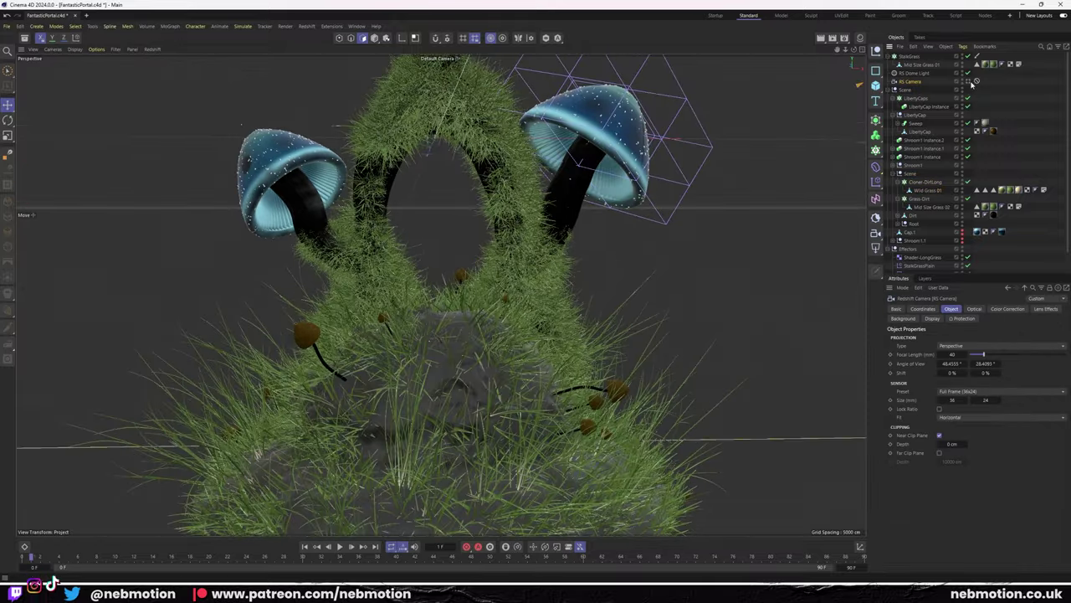
pyautogui.click(975, 81)
pyautogui.click(921, 260)
pyautogui.moveTo(956, 395)
pyautogui.mouseDown()
pyautogui.moveTo(1013, 395)
pyautogui.moveTo(936, 395)
pyautogui.mouseUp()
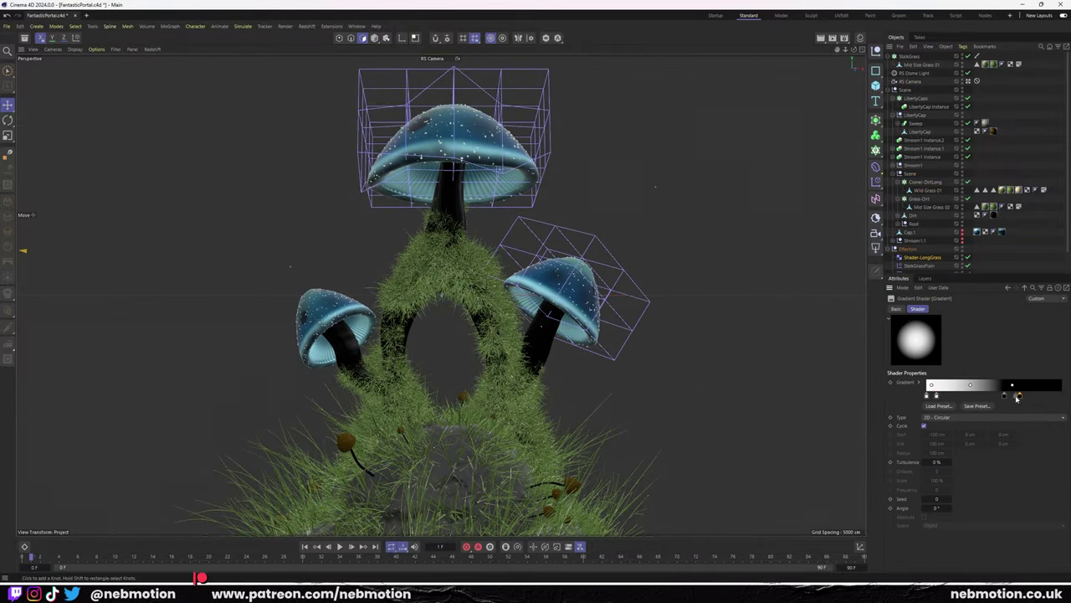
pyautogui.click(990, 394)
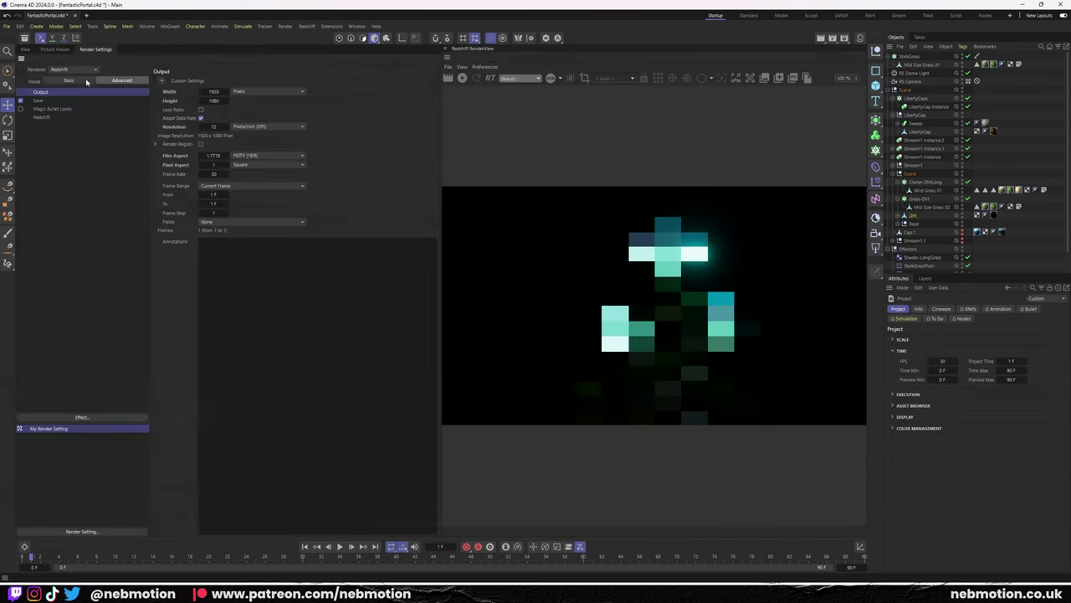
# Lower the grass object and set the RS Camera focal length from 40 to 38.
pyautogui.click(25, 49)
pyautogui.moveTo(227, 301); pyautogui.dragTo(240, 319)
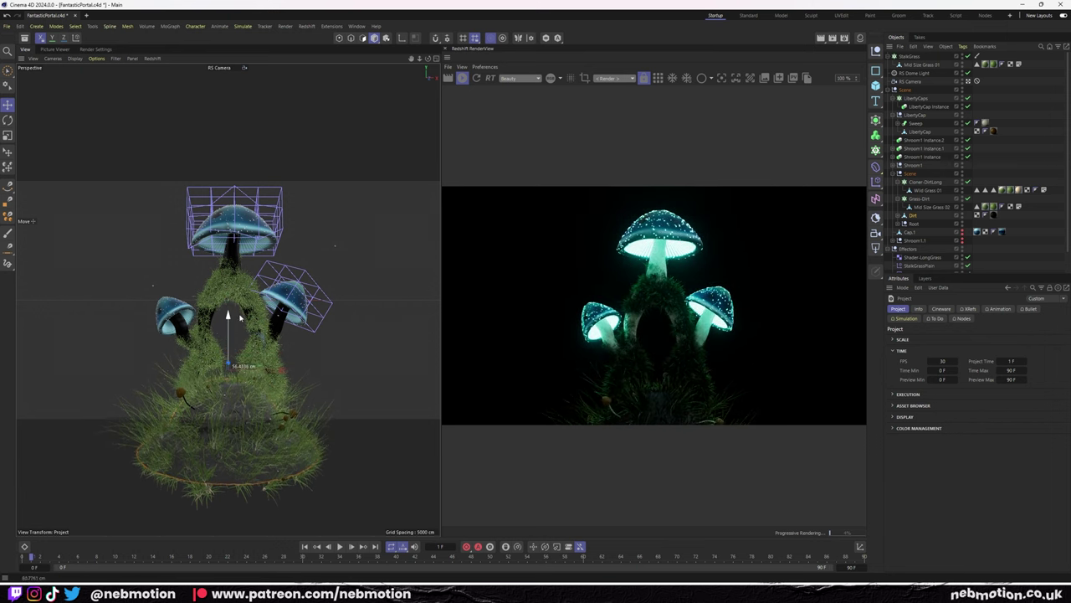
pyautogui.click(911, 81)
pyautogui.moveTo(944, 354); pyautogui.dragTo(935, 354)
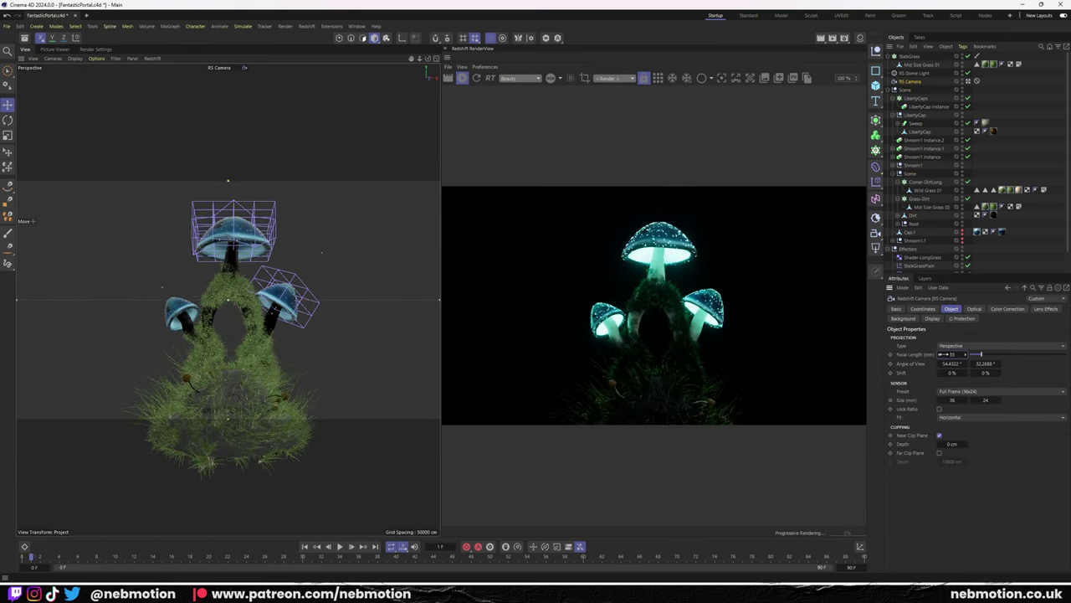
# Raise the LibertyCaps cloner Seed to 1234688 to rescatter the small mushrooms.
pyautogui.click(916, 97)
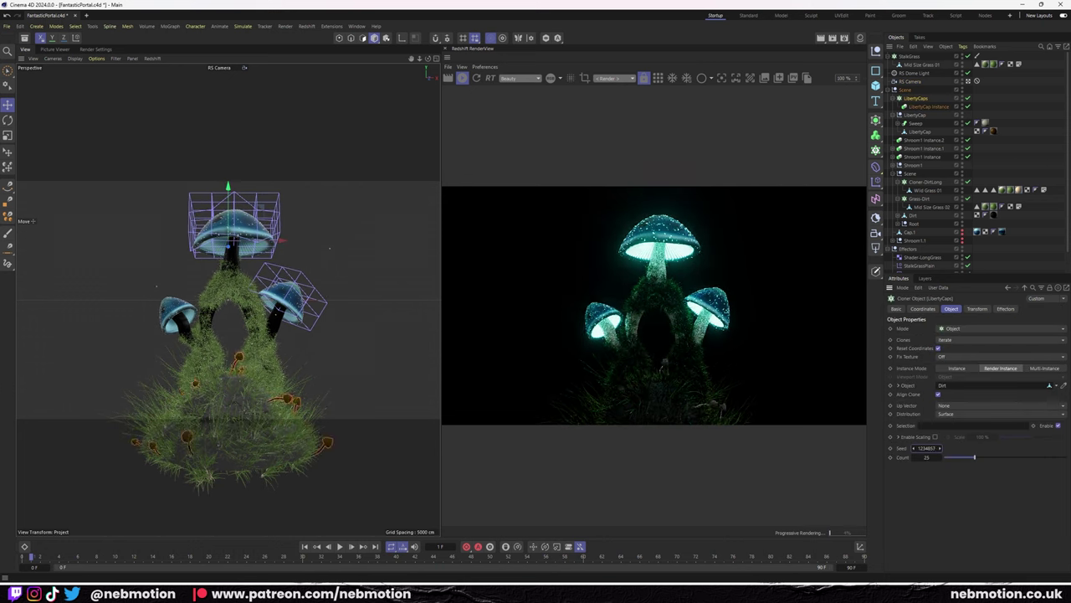
pyautogui.click(941, 448)
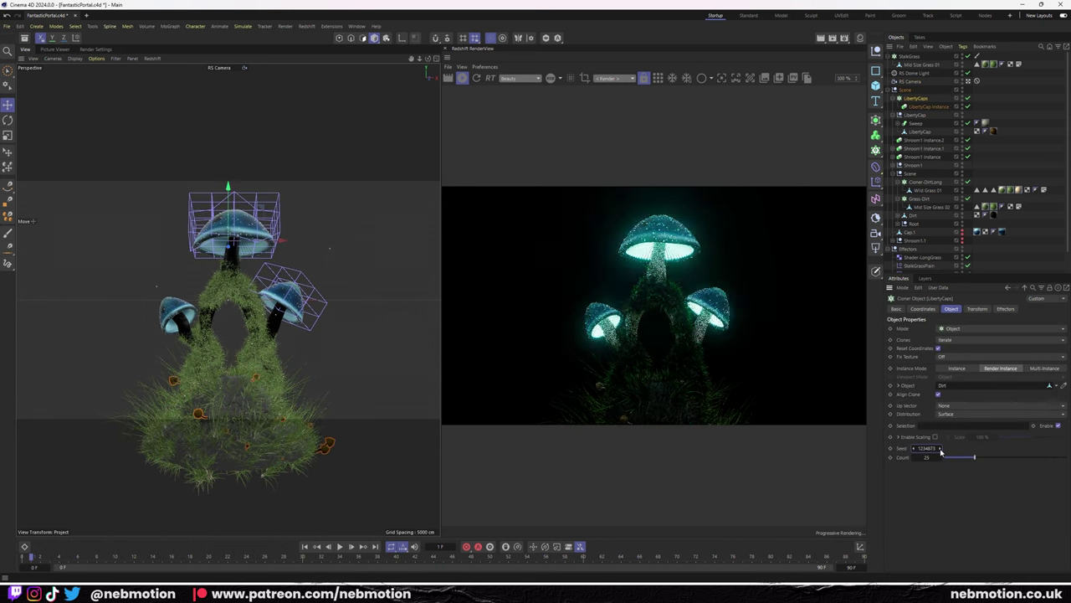
pyautogui.click(941, 448)
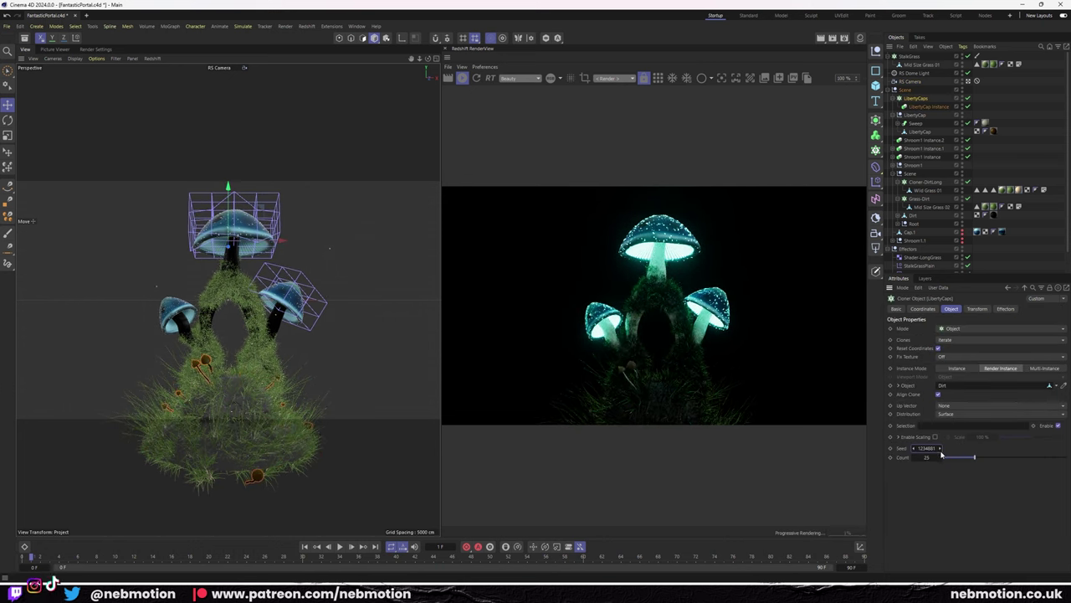
pyautogui.click(940, 448)
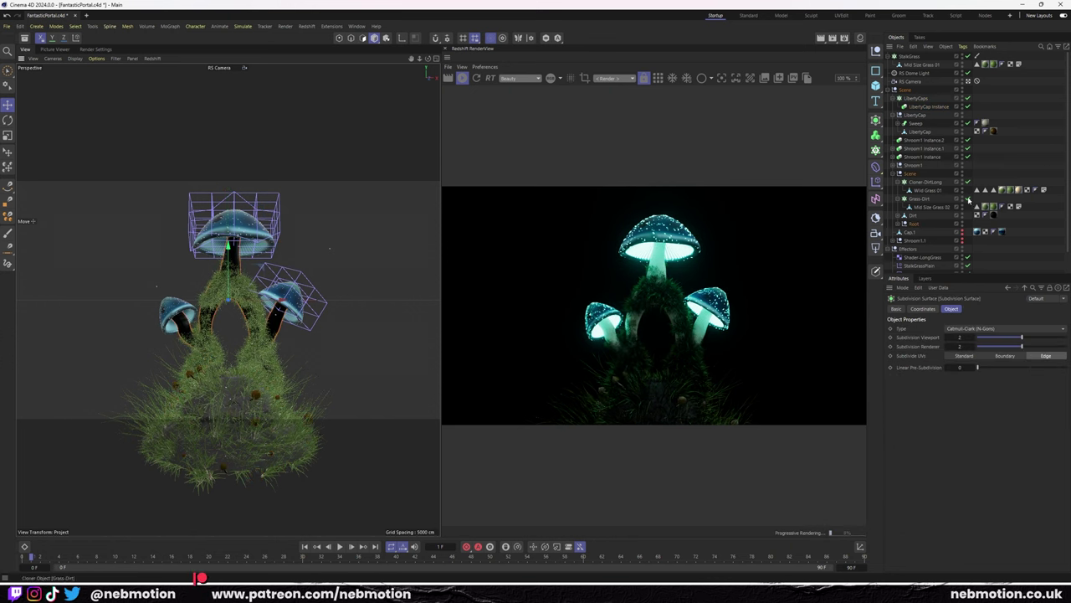
pyautogui.click(924, 148)
# Paint extra StalkGrass weight along the portal arch with the Weight Paintbrush, then select the RS Camera.
pyautogui.click(976, 55)
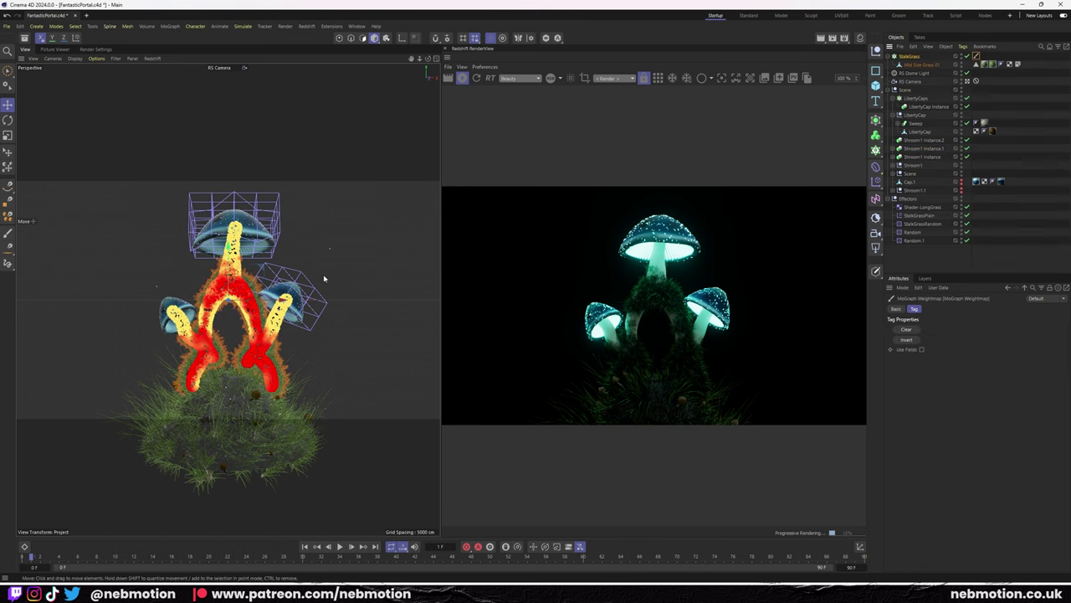
pyautogui.click(170, 26)
pyautogui.click(200, 213)
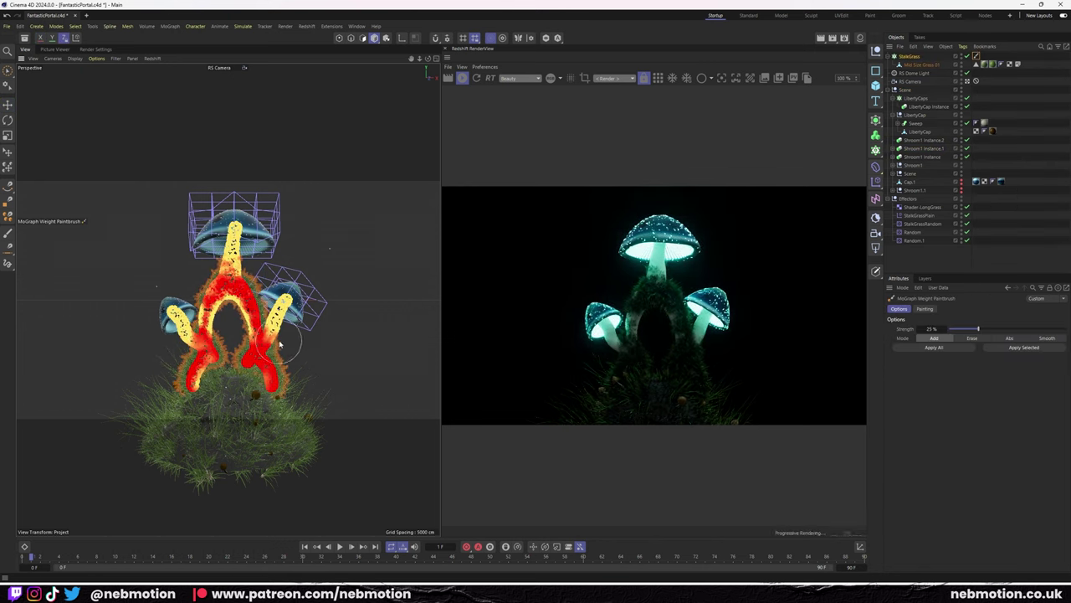
pyautogui.moveTo(272, 347); pyautogui.dragTo(231, 356)
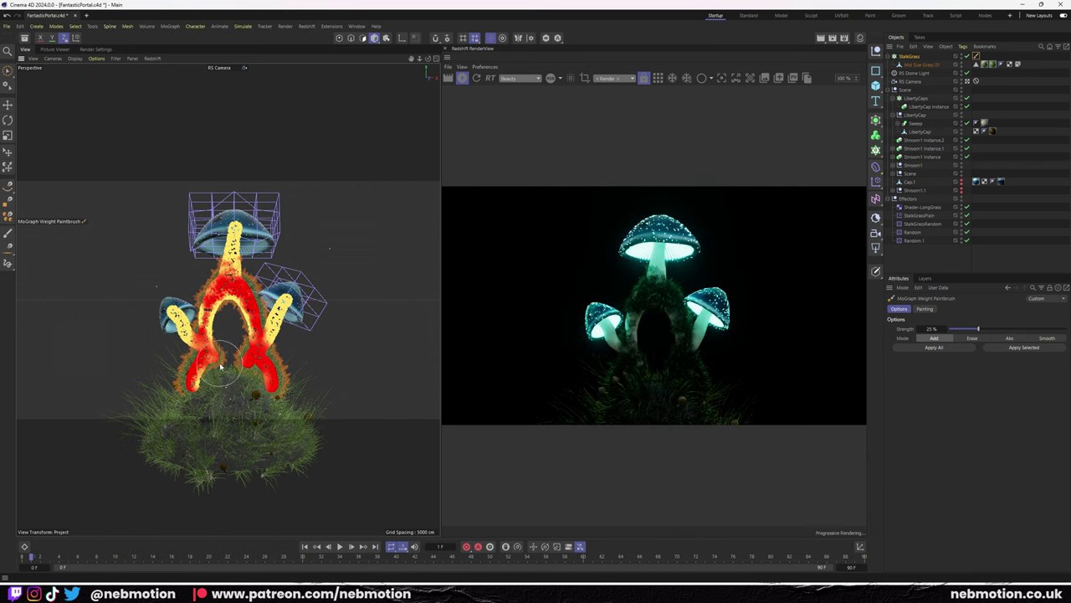
pyautogui.moveTo(215, 379); pyautogui.dragTo(237, 345)
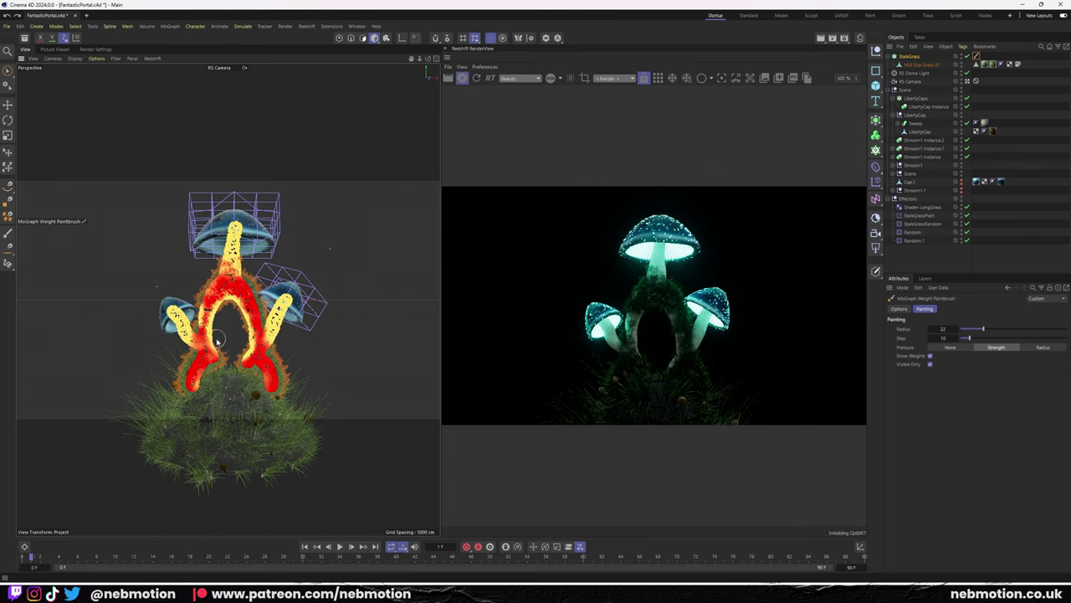
pyautogui.click(910, 82)
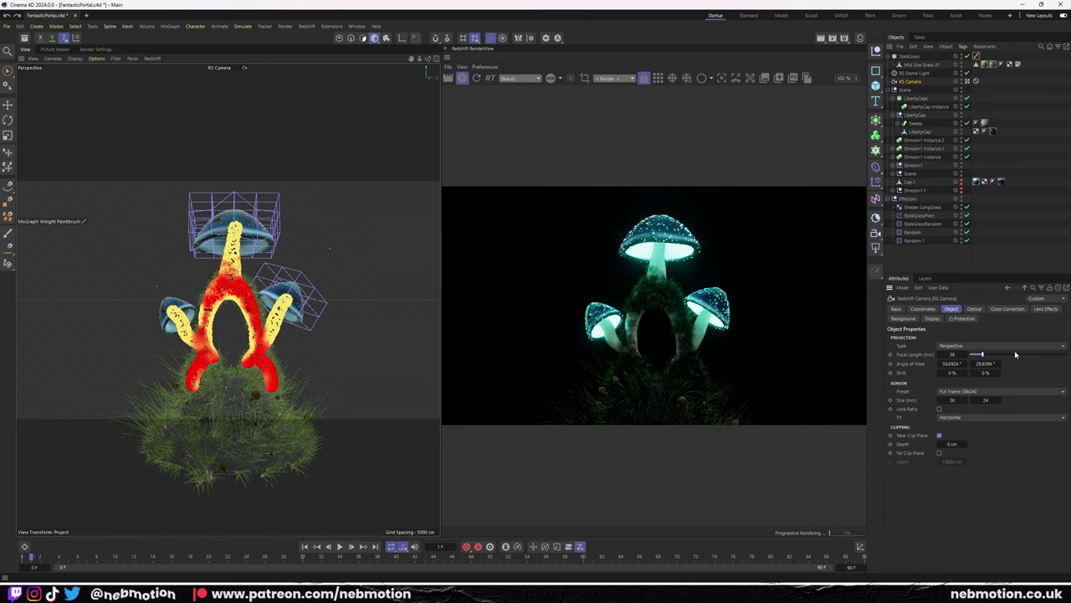
pyautogui.press('e')
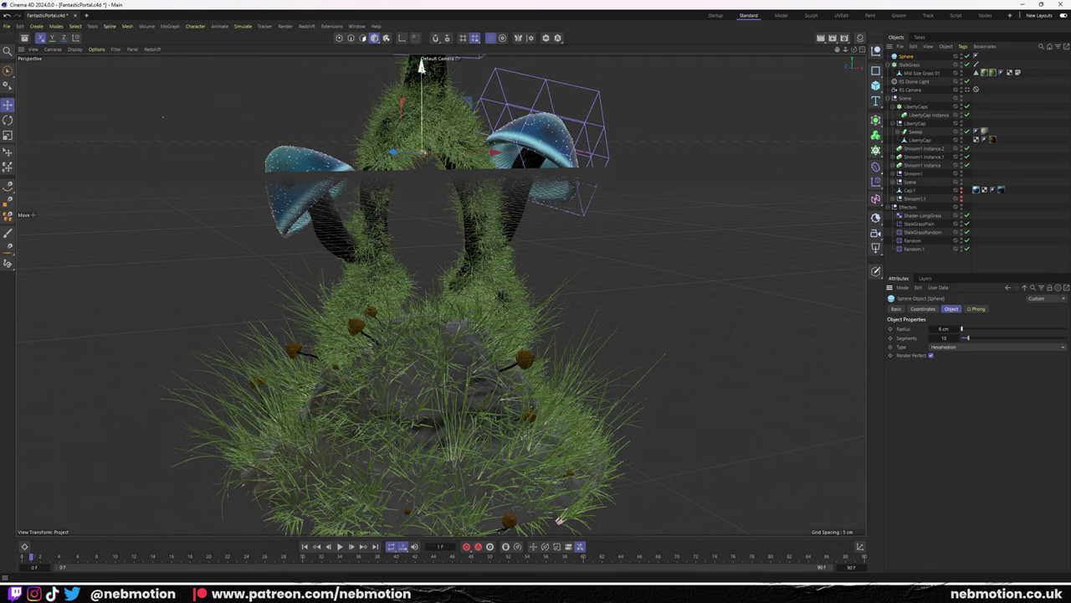
# Make the sphere editable and smooth it into a rounded rock shape.
pyautogui.press('c')
pyautogui.press('Return')
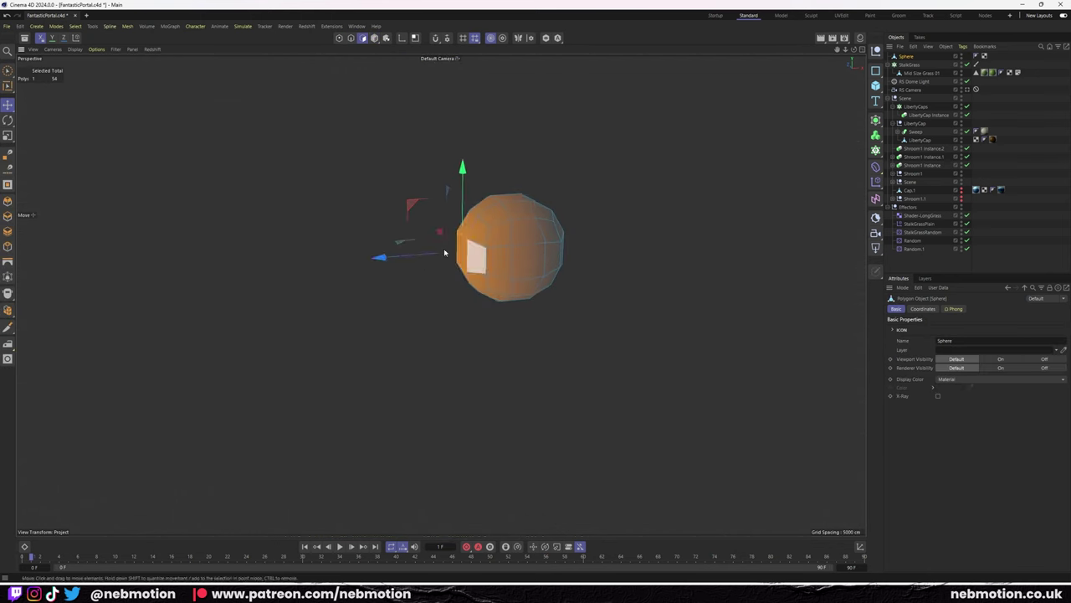
pyautogui.moveTo(444, 249)
pyautogui.keyDown('alt'); pyautogui.mouseDown()
pyautogui.moveTo(539, 255)
pyautogui.moveTo(513, 367)
pyautogui.moveTo(648, 276)
pyautogui.moveTo(466, 235)
pyautogui.mouseUp(); pyautogui.keyUp('alt')
pyautogui.press('Return')
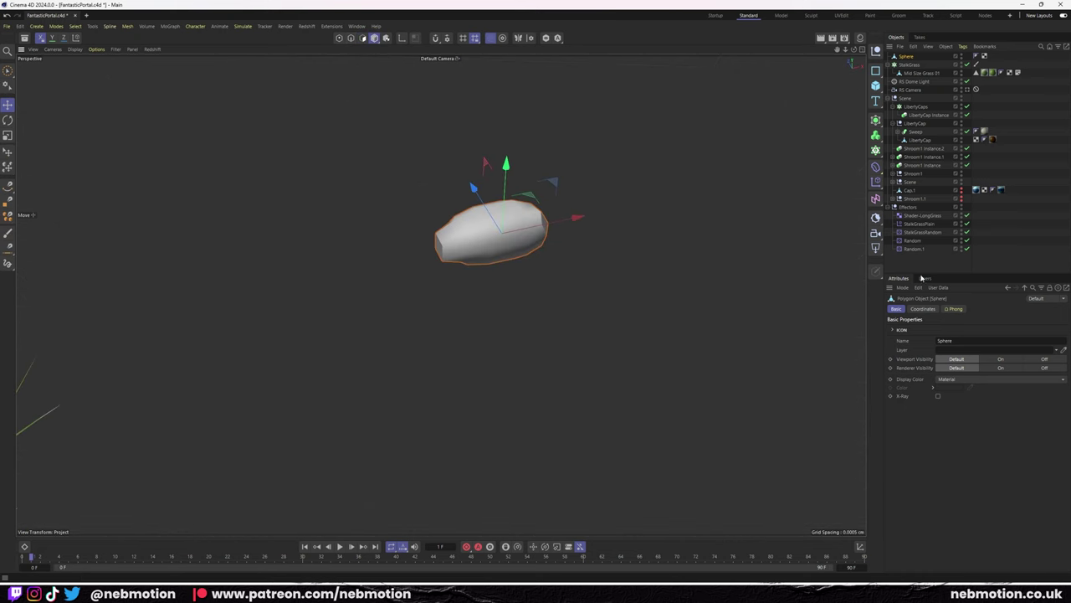
pyautogui.keyDown('alt'); pyautogui.click(875, 134); pyautogui.keyUp('alt')
pyautogui.moveTo(586, 251)
pyautogui.keyDown('alt'); pyautogui.mouseDown()
pyautogui.moveTo(694, 225)
pyautogui.moveTo(686, 201)
pyautogui.mouseUp(); pyautogui.keyUp('alt')
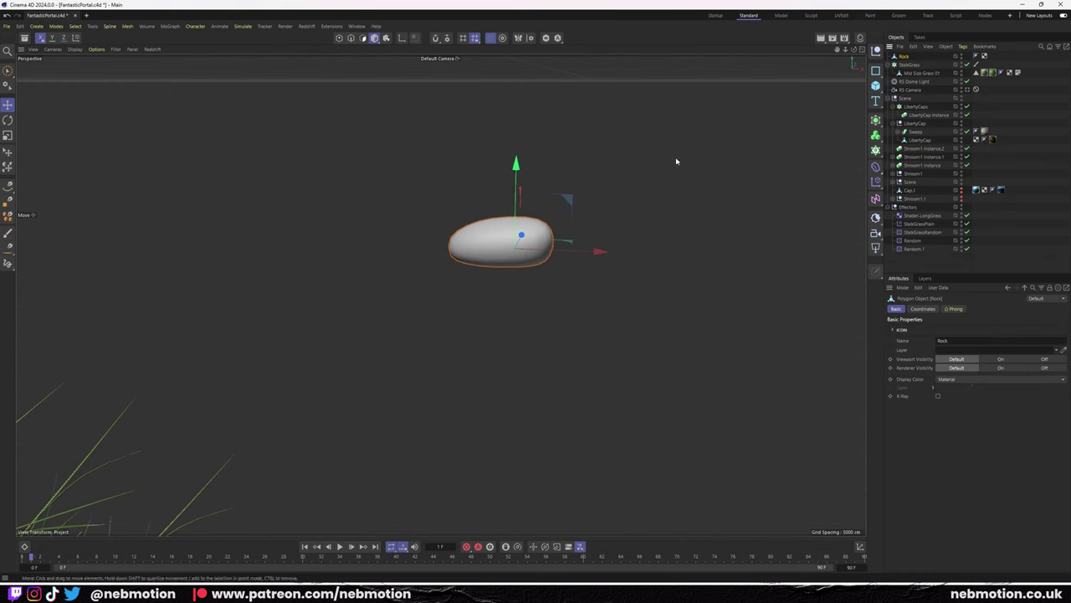
# Apply the Rock material from the asset library to the rock.
pyautogui.hotkey('shift', 'F8')
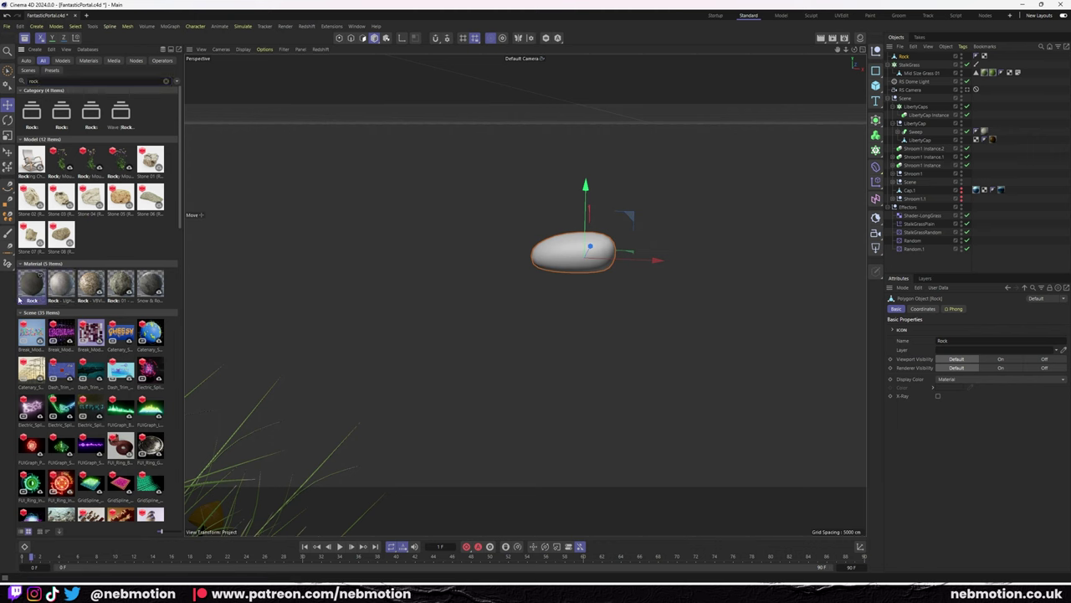
pyautogui.moveTo(62, 285); pyautogui.dragTo(573, 251)
pyautogui.scroll(10, 435, 368)
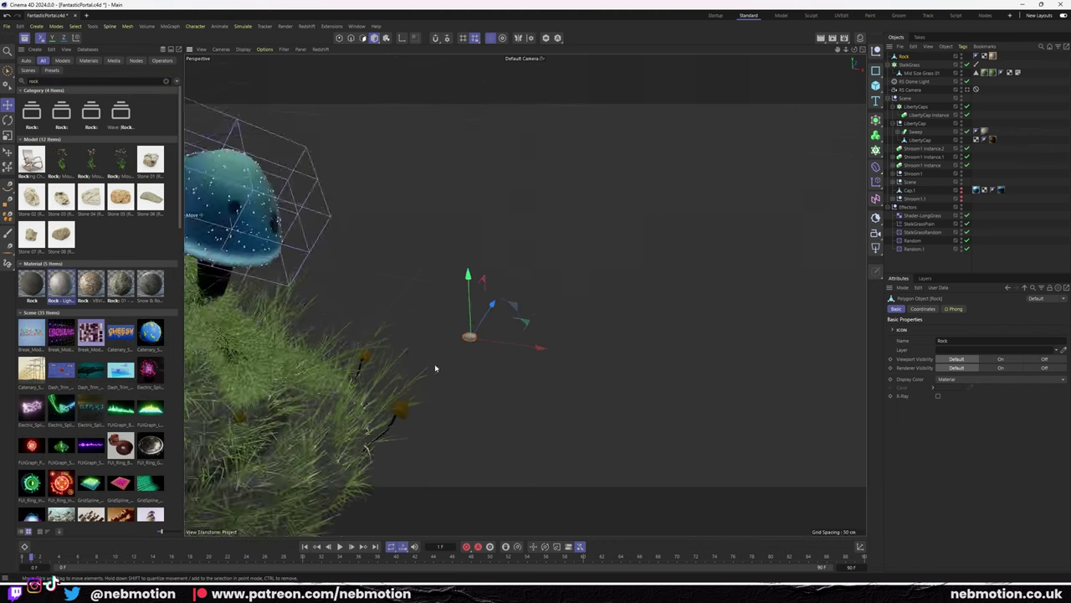
pyautogui.scroll(-5, 435, 368)
pyautogui.keyDown('alt'); pyautogui.moveTo(436, 369); pyautogui.dragTo(540, 314); pyautogui.keyUp('alt')
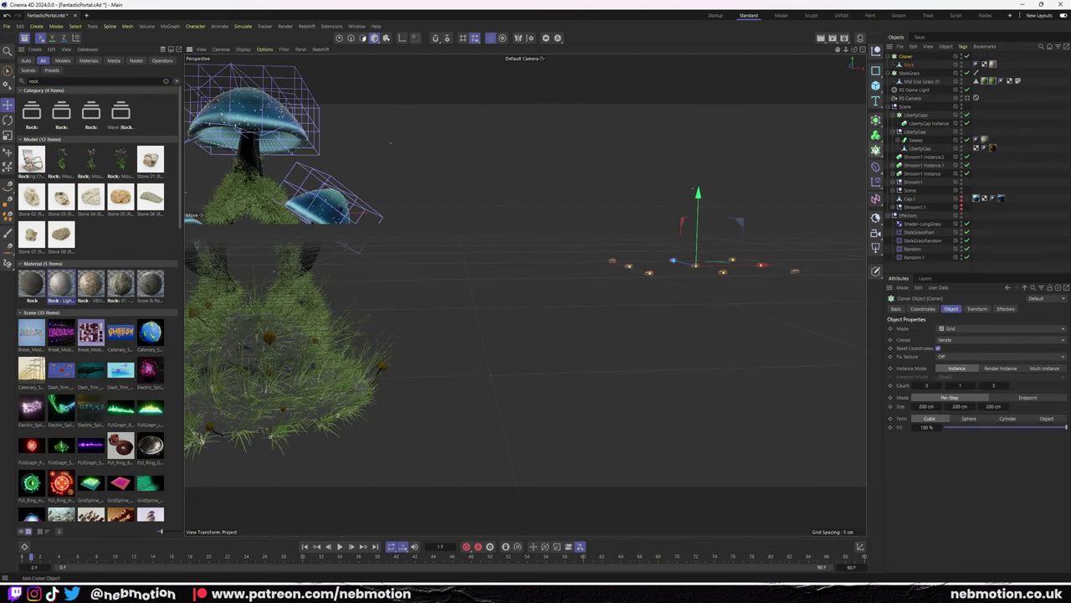
# Clone Rock over the Dirt surface with 22 clones and show the Startup layout with Redshift RenderView.
pyautogui.hotkey('alt', 'c')
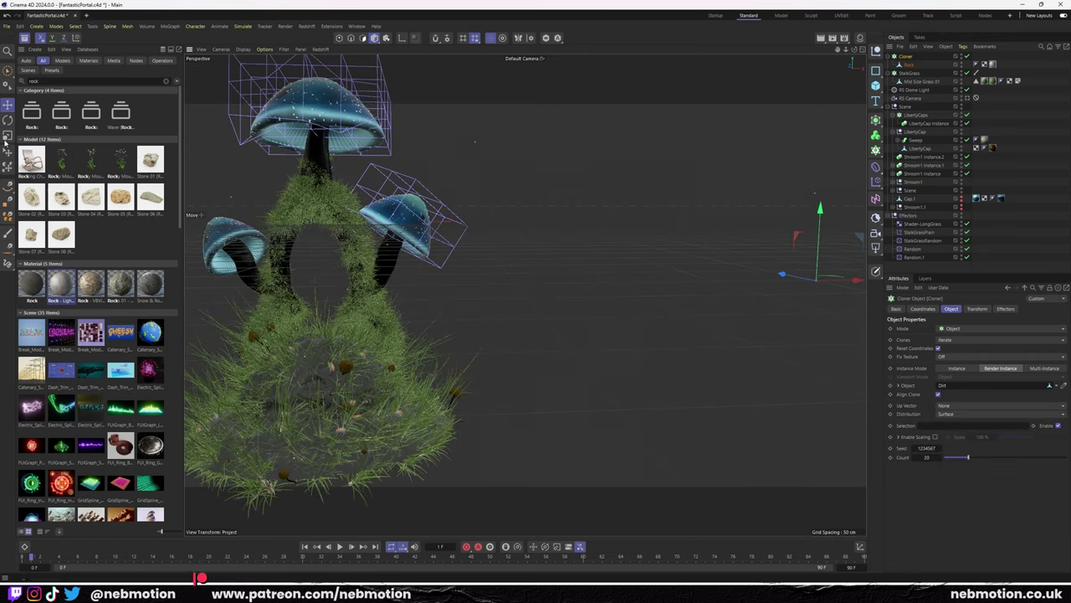
pyautogui.press('t')
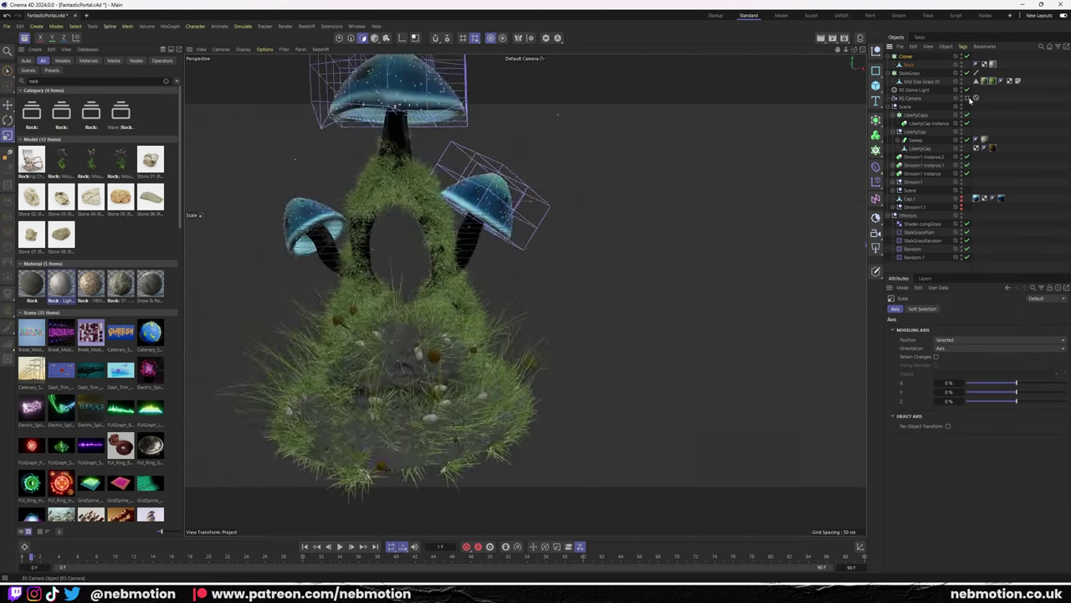
pyautogui.moveTo(912, 248); pyautogui.dragTo(950, 335)
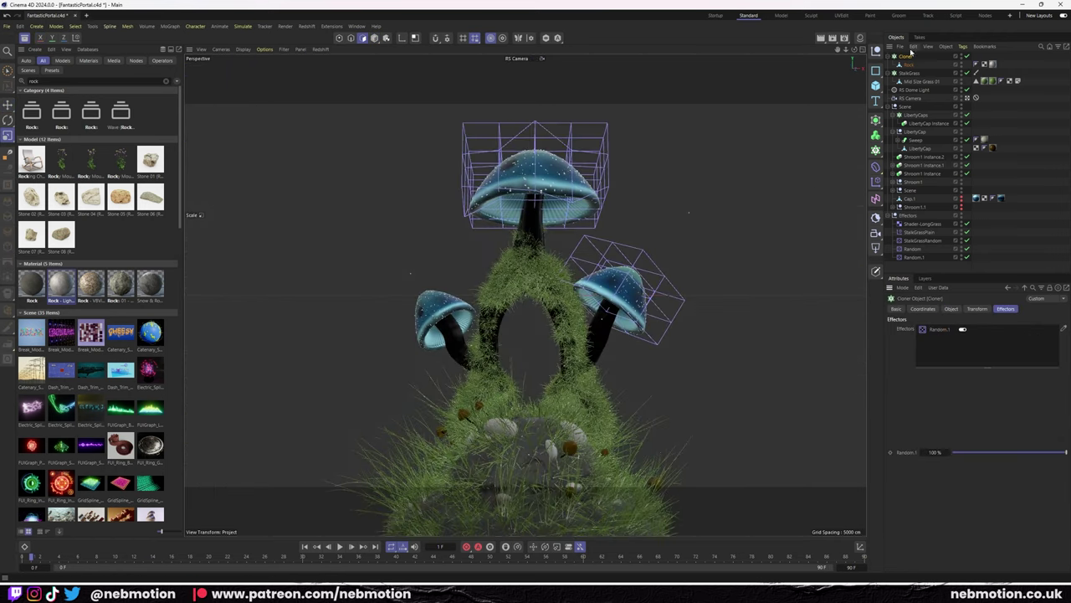
pyautogui.click(952, 309)
pyautogui.moveTo(958, 458); pyautogui.dragTo(964, 459)
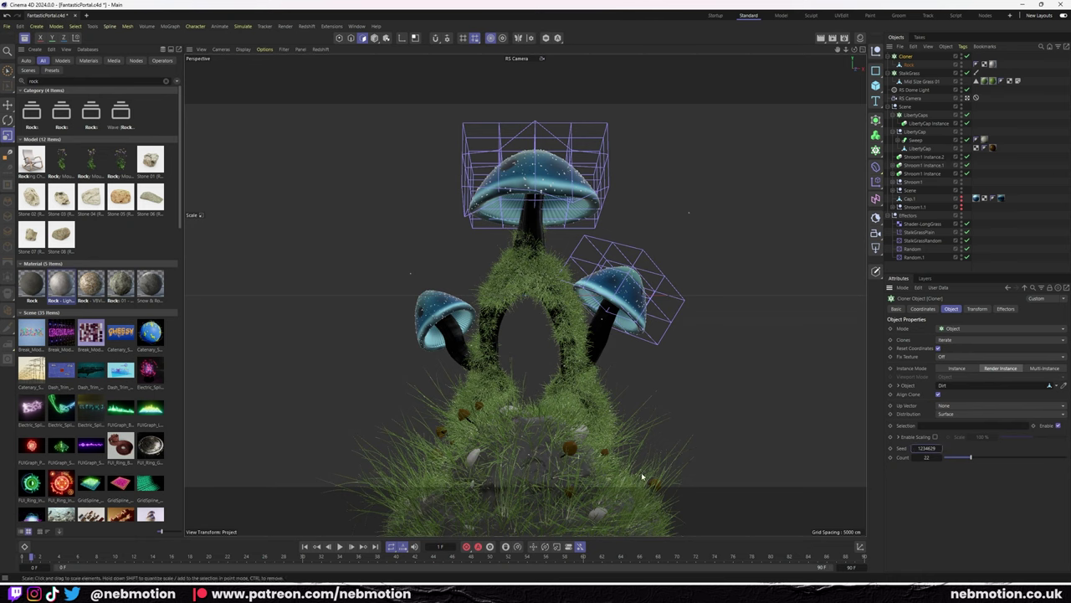
pyautogui.click(716, 15)
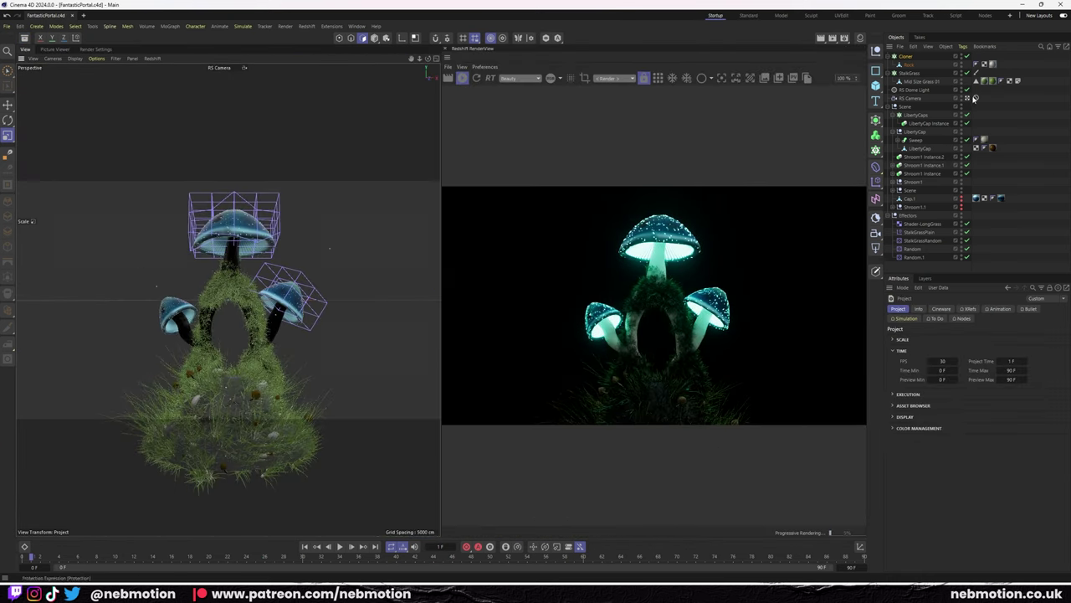
# Copy the top Shroom1 instance and raise the copy above the original.
pyautogui.click(975, 98)
pyautogui.keyDown('alt'); pyautogui.moveTo(234, 471); pyautogui.dragTo(220, 363); pyautogui.keyUp('alt')
pyautogui.click(212, 260)
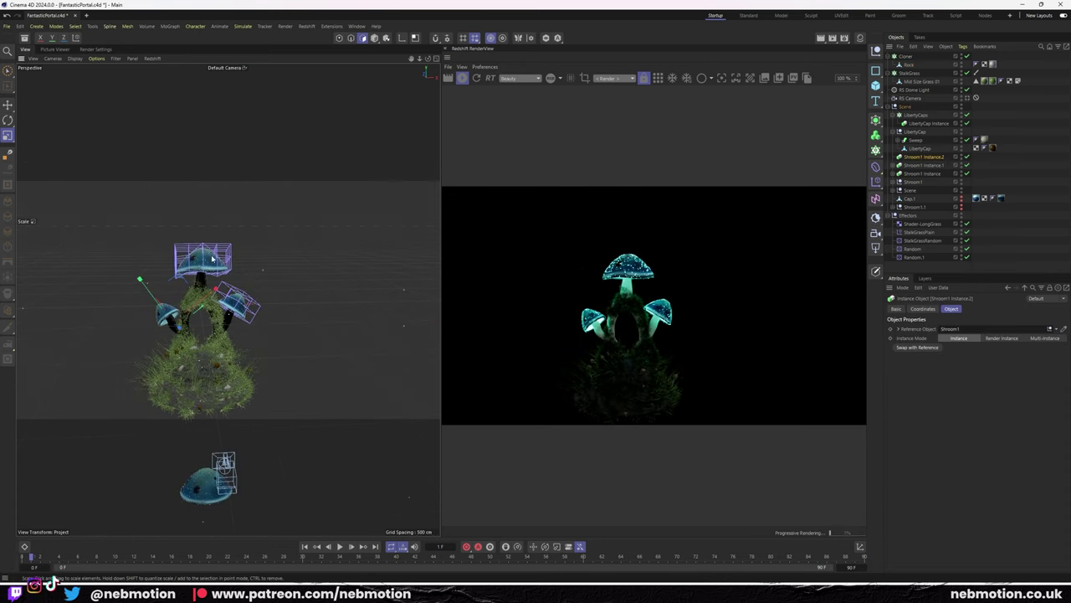
pyautogui.hotkey('ctrl', 'c')
pyautogui.hotkey('ctrl', 'v')
pyautogui.press('e')
pyautogui.keyDown('alt'); pyautogui.moveTo(212, 259); pyautogui.dragTo(312, 273); pyautogui.keyUp('alt')
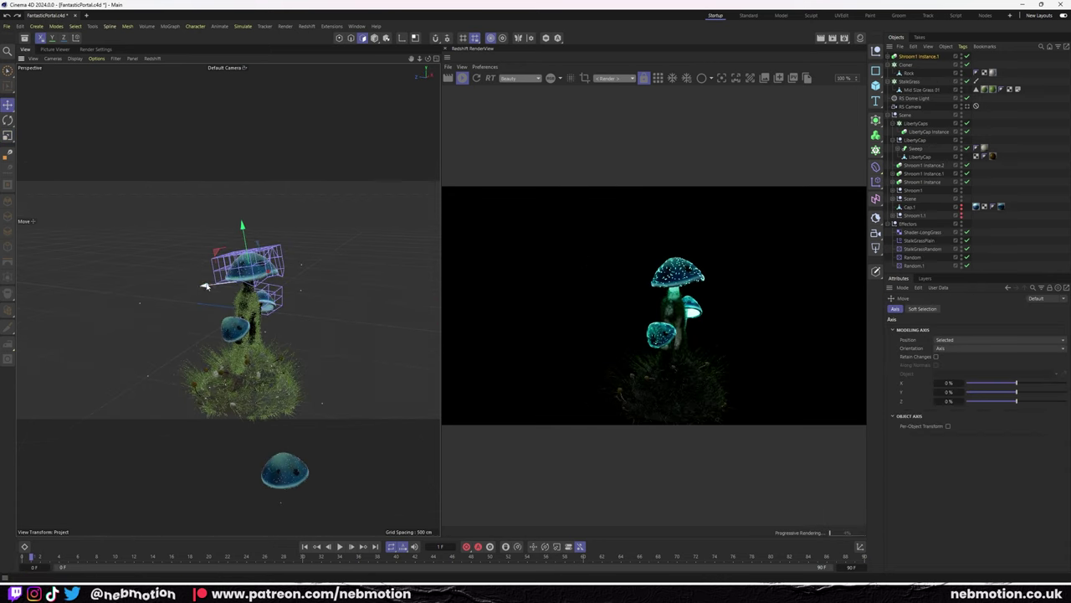
pyautogui.keyDown('alt'); pyautogui.moveTo(205, 287); pyautogui.dragTo(301, 259); pyautogui.keyUp('alt')
# Scale up the copied mushroom and slide it far left of the arch via Coordinates.
pyautogui.press('t')
pyautogui.click(918, 57)
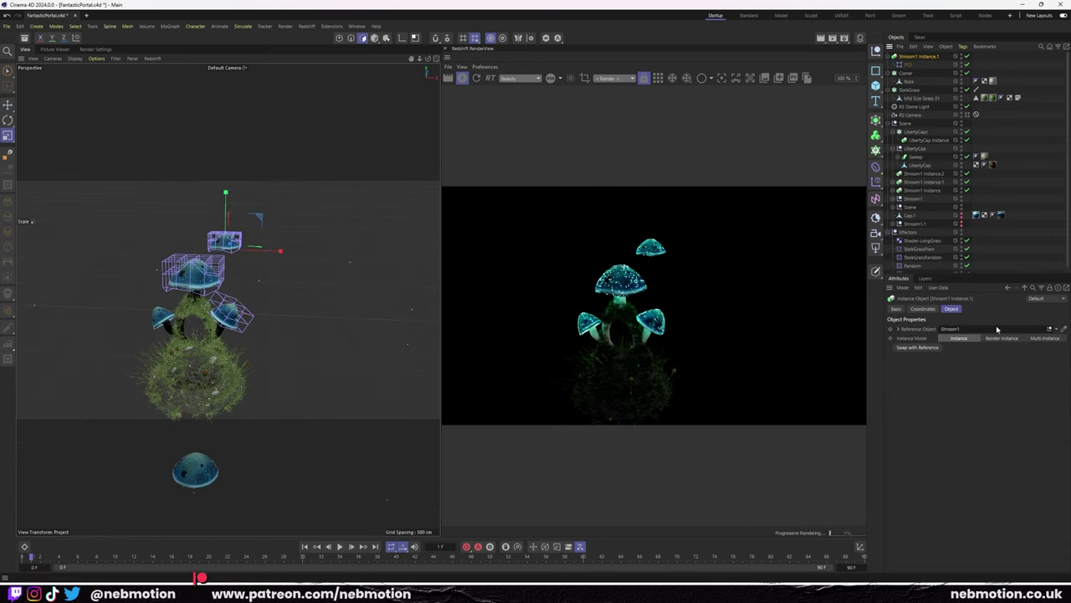
pyautogui.click(922, 308)
pyautogui.moveTo(1028, 340); pyautogui.dragTo(989, 23)
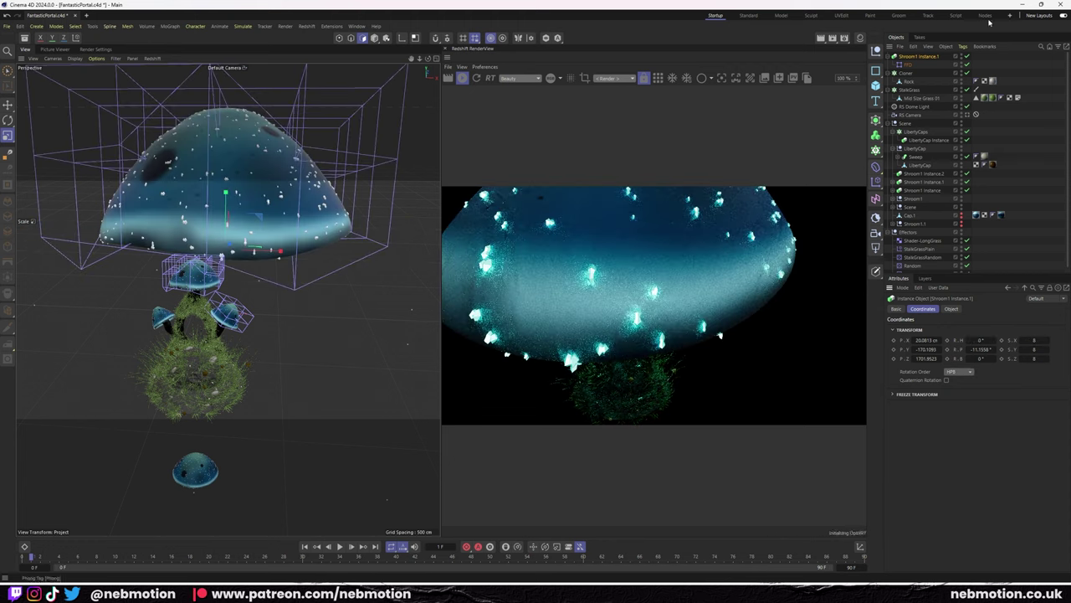
pyautogui.press('e')
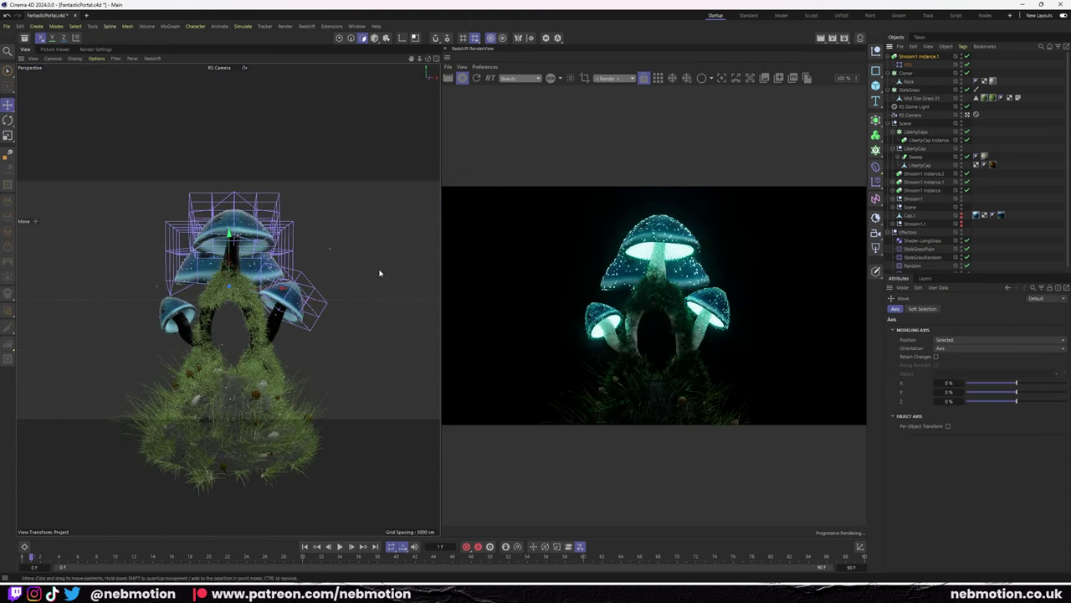
pyautogui.moveTo(921, 340); pyautogui.dragTo(916, 360)
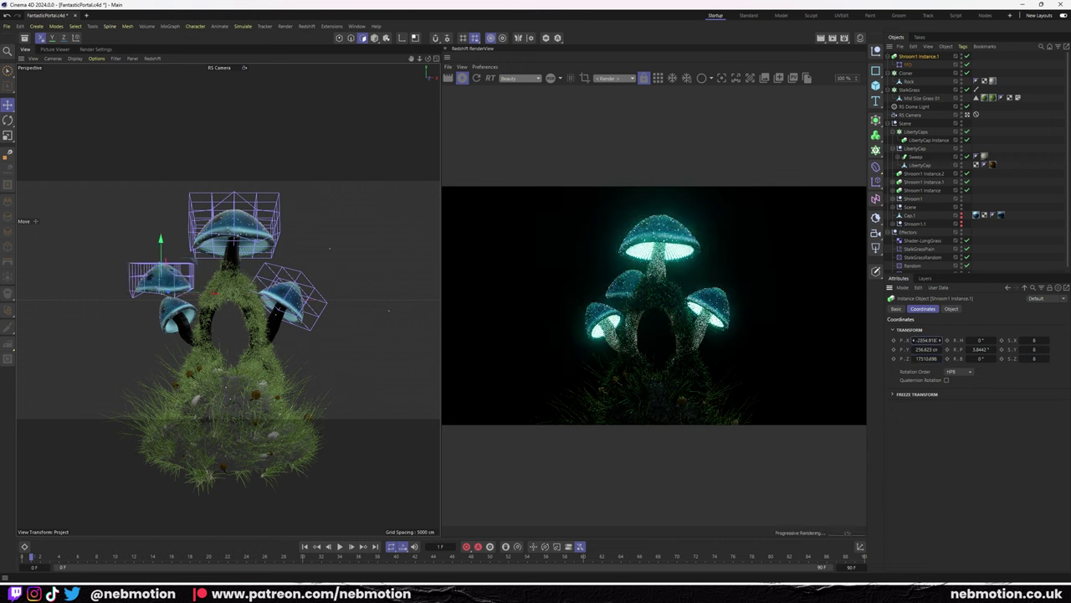
pyautogui.middleClick(279, 364)
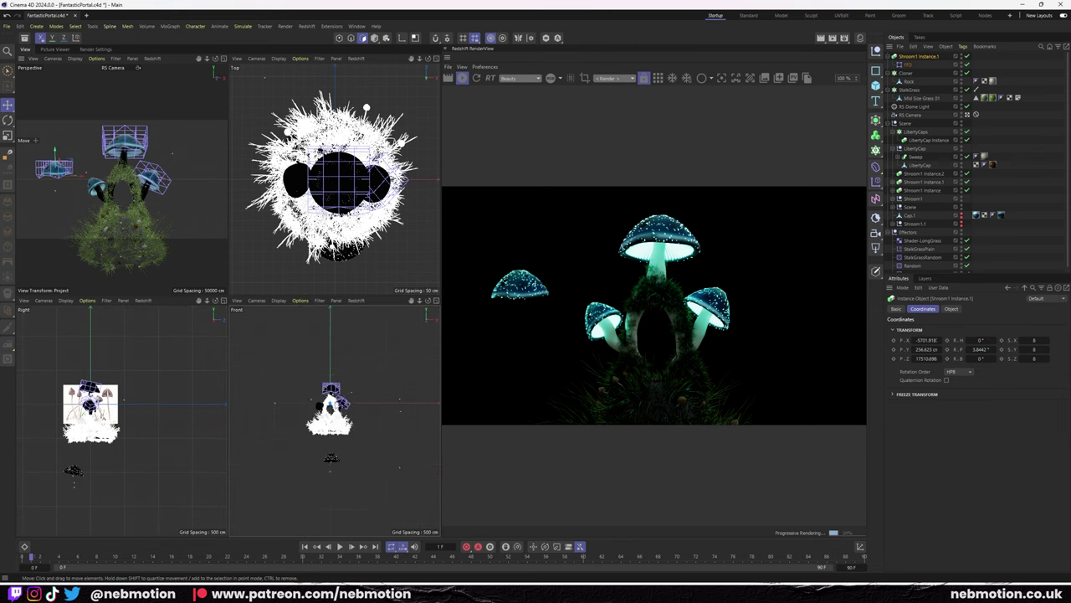
pyautogui.middleClick(39, 192)
pyautogui.press('m')
pyautogui.press('e')
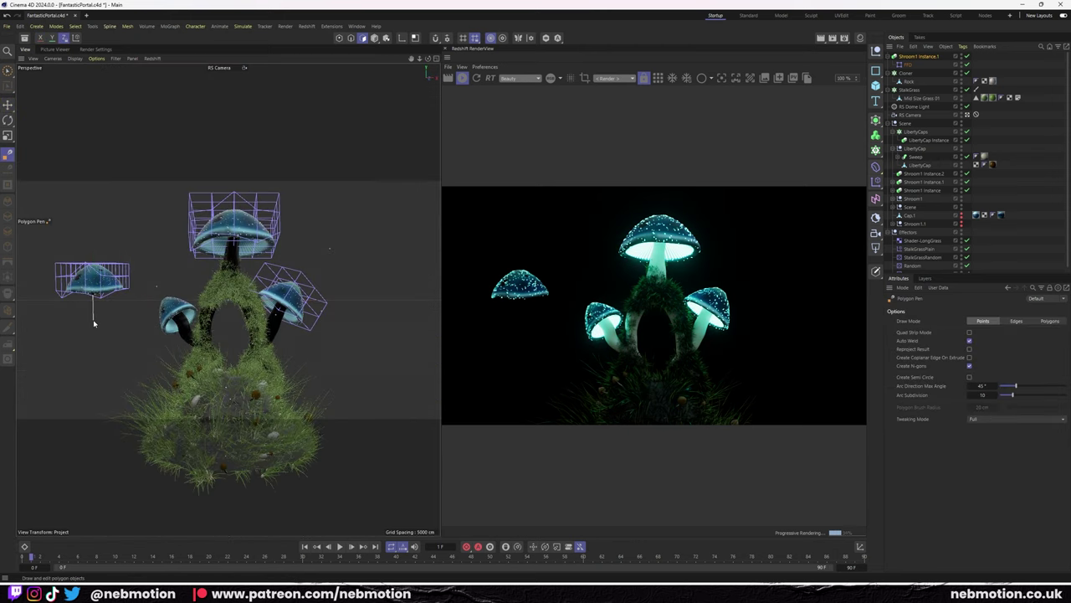
# Draw a spline from the left mushroom to the mound, then delete the mushroom and spline.
pyautogui.press('p')
pyautogui.click(92, 292)
pyautogui.click(175, 369)
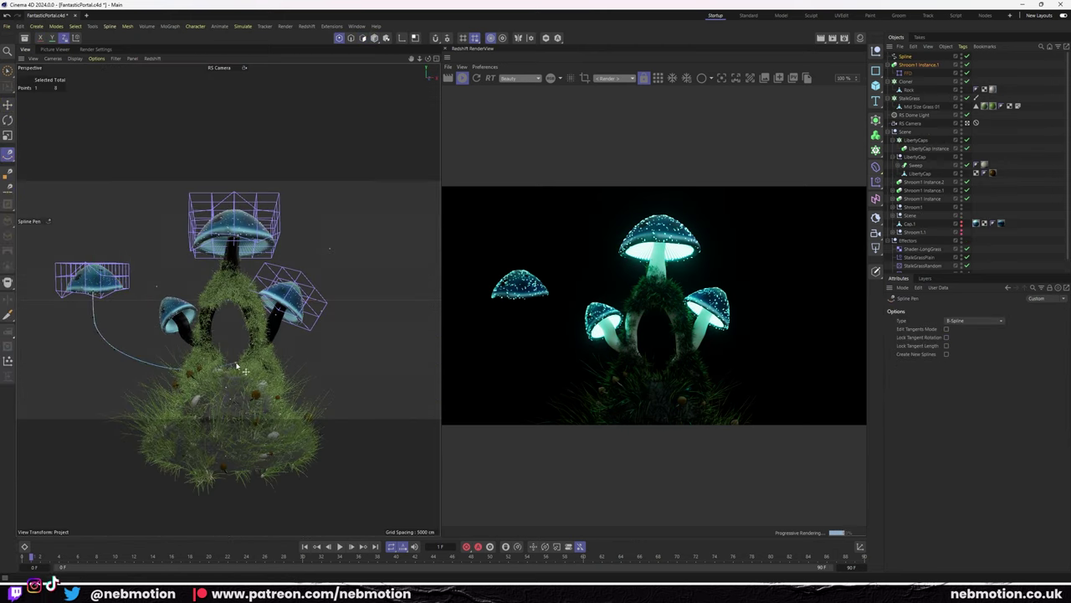
pyautogui.click(967, 123)
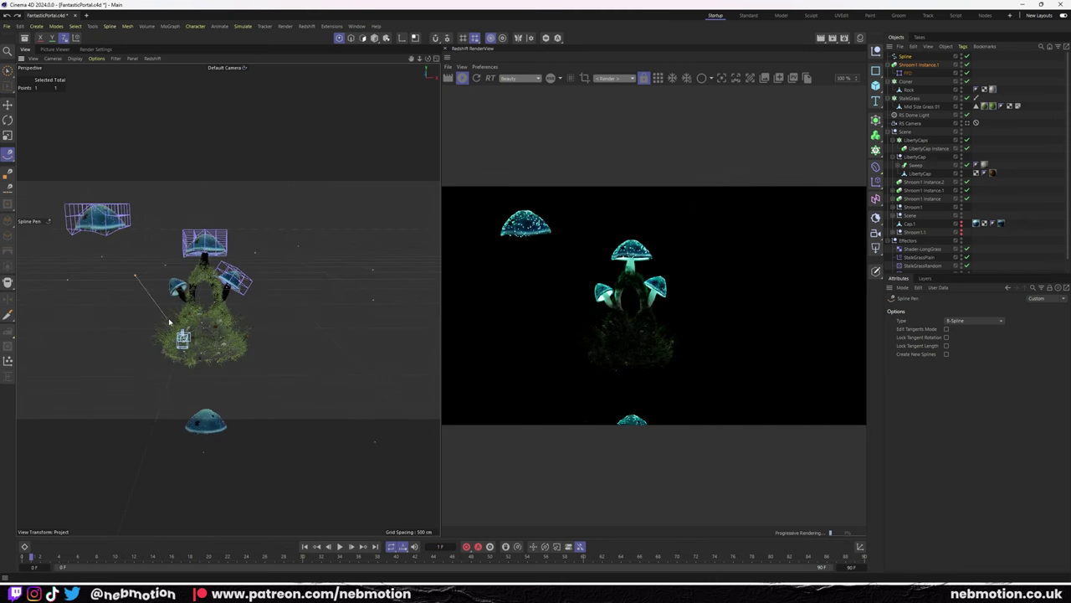
pyautogui.click(97, 217)
pyautogui.press('Delete')
pyautogui.click(201, 578)
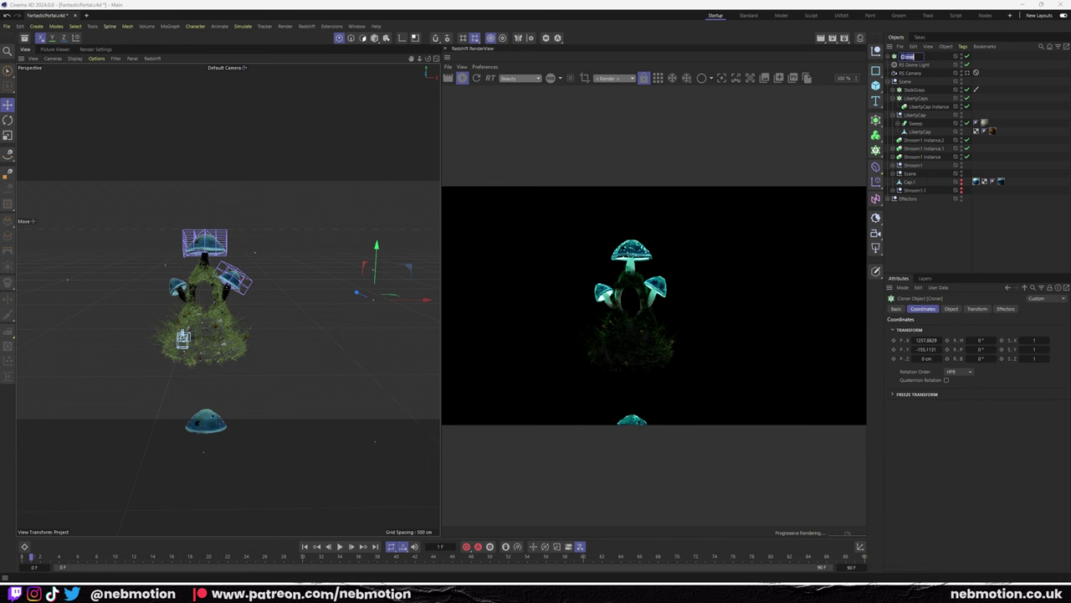
# Expand the Scene group and place a new mushroom copy left of the mound.
pyautogui.click(890, 73)
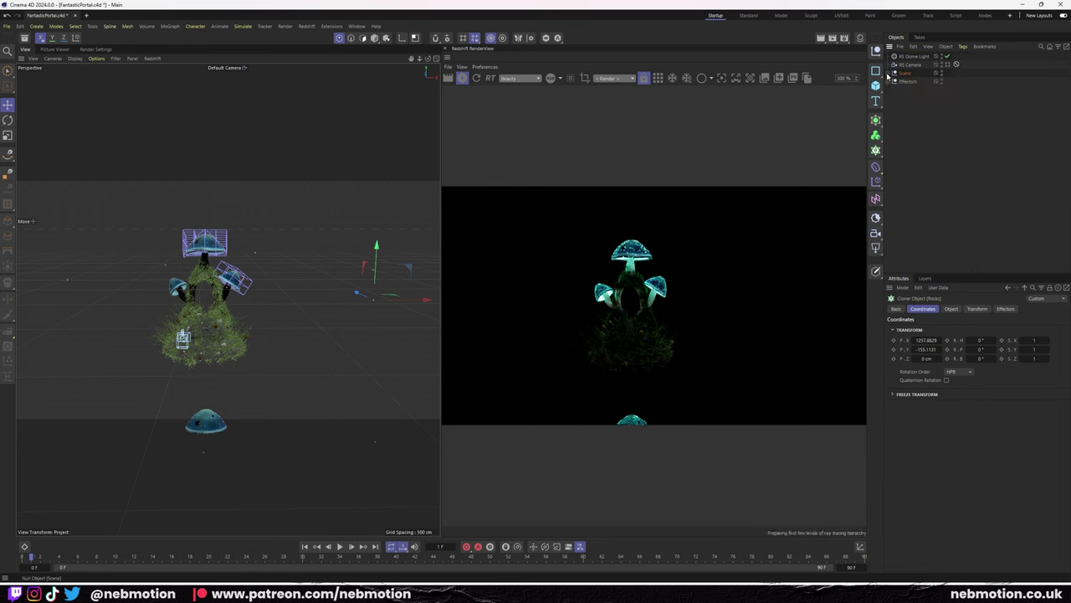
pyautogui.click(890, 74)
pyautogui.moveTo(931, 103); pyautogui.dragTo(916, 84)
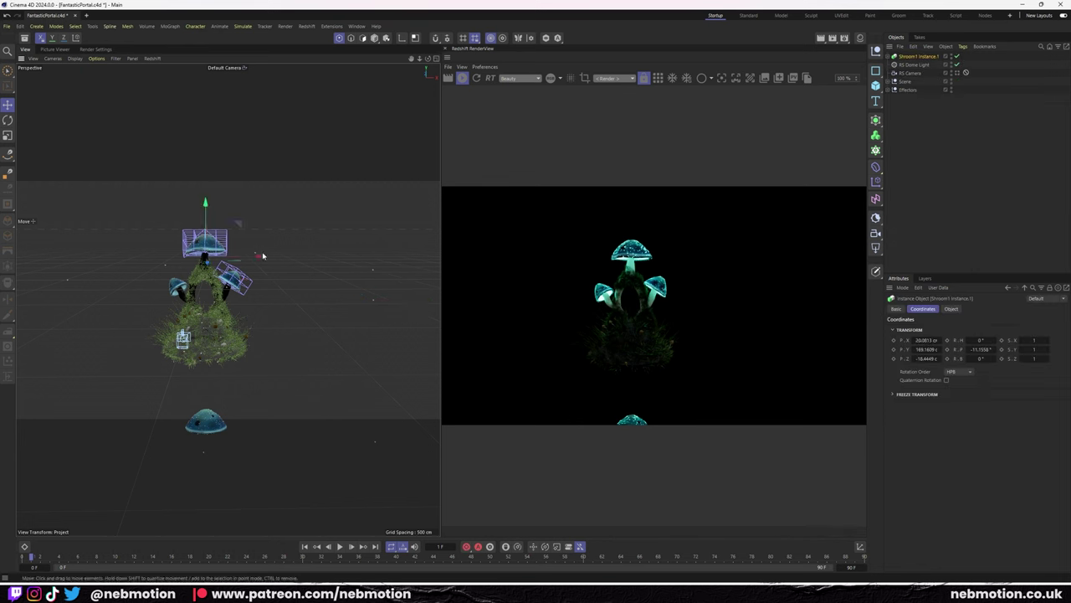
pyautogui.keyDown('ctrl'); pyautogui.moveTo(245, 258); pyautogui.dragTo(110, 258); pyautogui.keyUp('ctrl')
pyautogui.scroll(2, 110, 257)
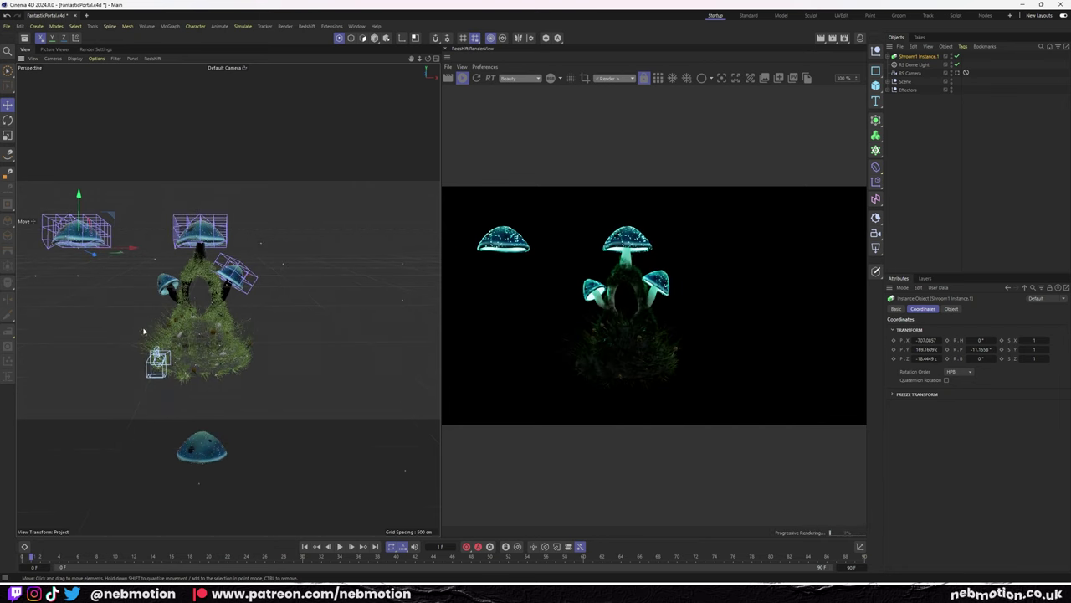
pyautogui.scroll(2, 143, 332)
pyautogui.scroll(2, 143, 333)
pyautogui.middleClick(137, 364)
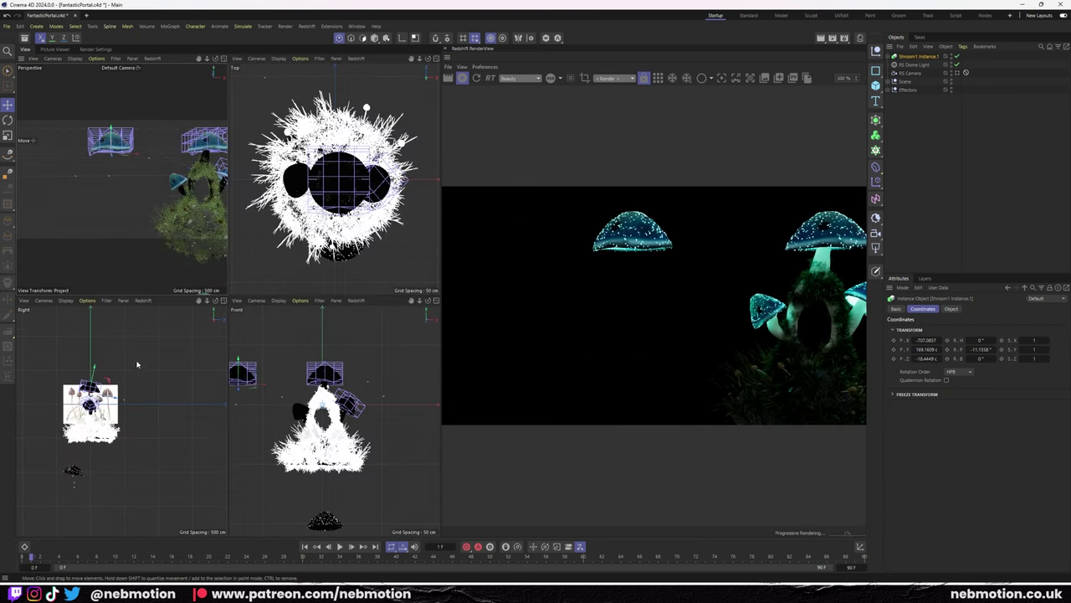
pyautogui.middleClick(273, 398)
# Sweep a circle profile along a new spline and enlarge its radius to form a thick stem.
pyautogui.press('b')
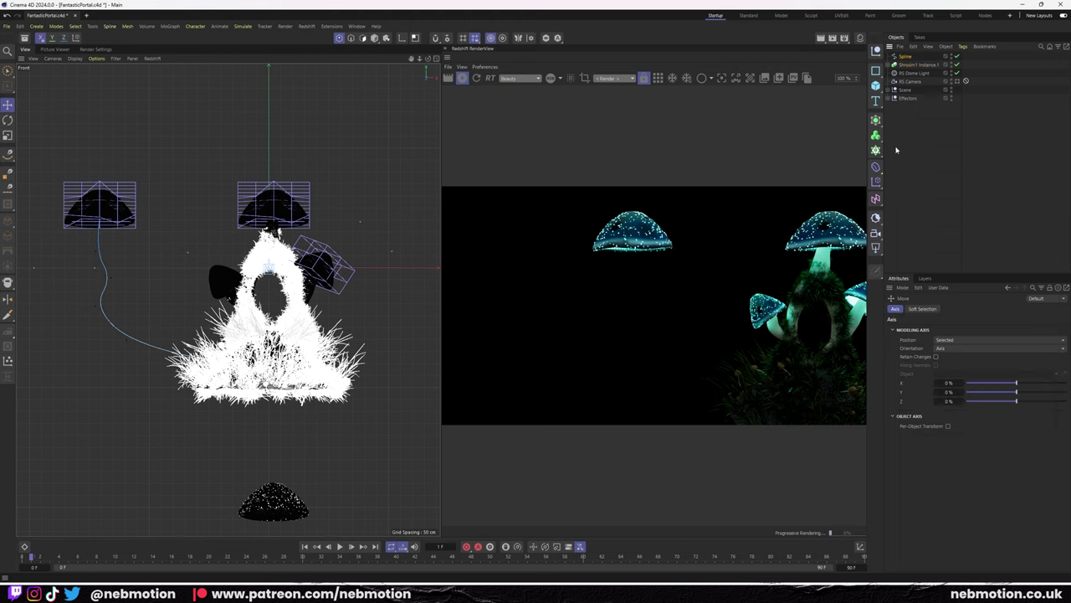
pyautogui.hotkey('shift', 'c')
pyautogui.write('circle')
pyautogui.press('Return')
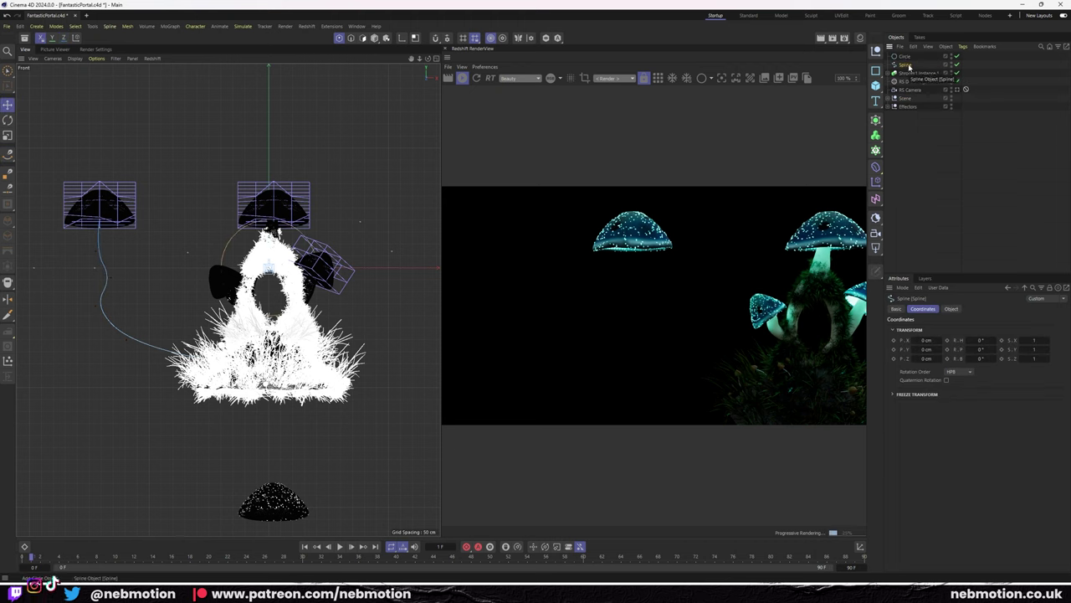
pyautogui.hotkey('shift', 'c')
pyautogui.press('Return')
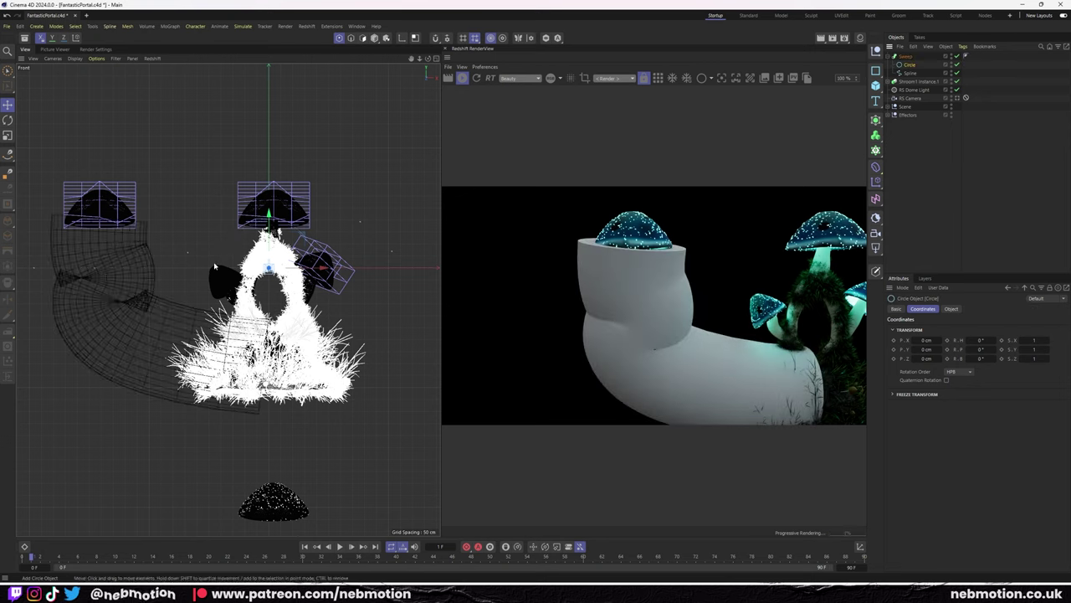
pyautogui.press('F1')
pyautogui.moveTo(972, 345); pyautogui.dragTo(973, 345)
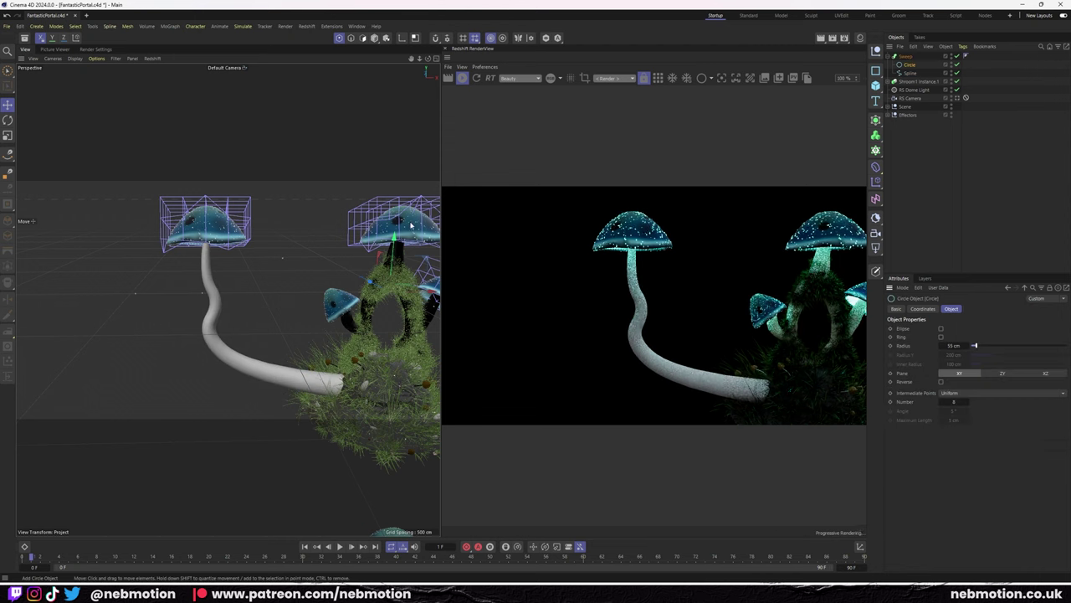
# Smooth the stem with a Subdivision Surface and apply the Leather Nappa material.
pyautogui.click(876, 120)
pyautogui.keyDown('alt'); pyautogui.click(938, 63); pyautogui.keyUp('alt')
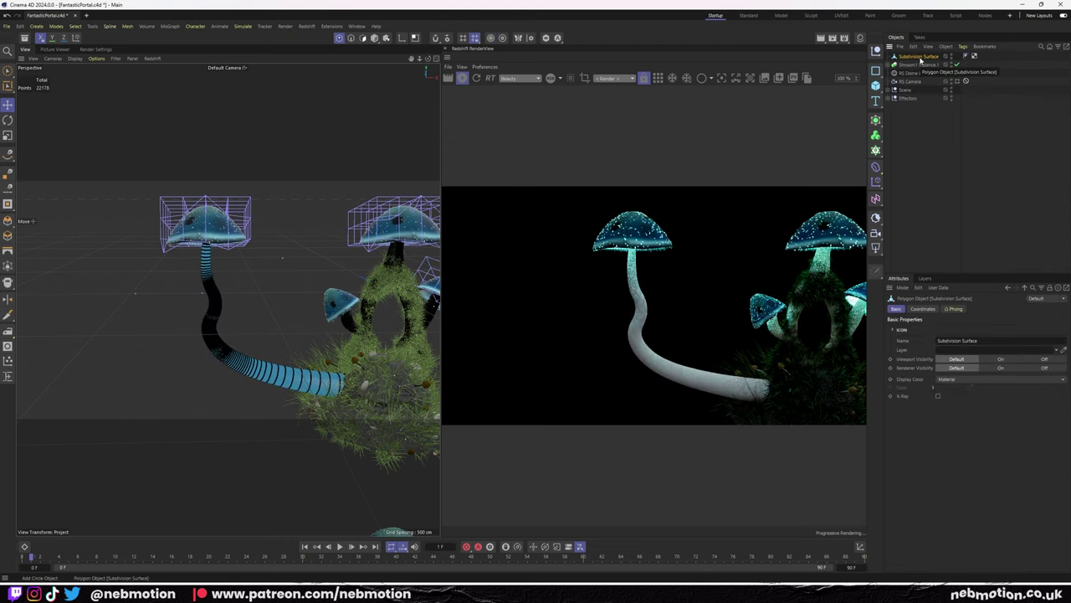
pyautogui.hotkey('shift', 'F2')
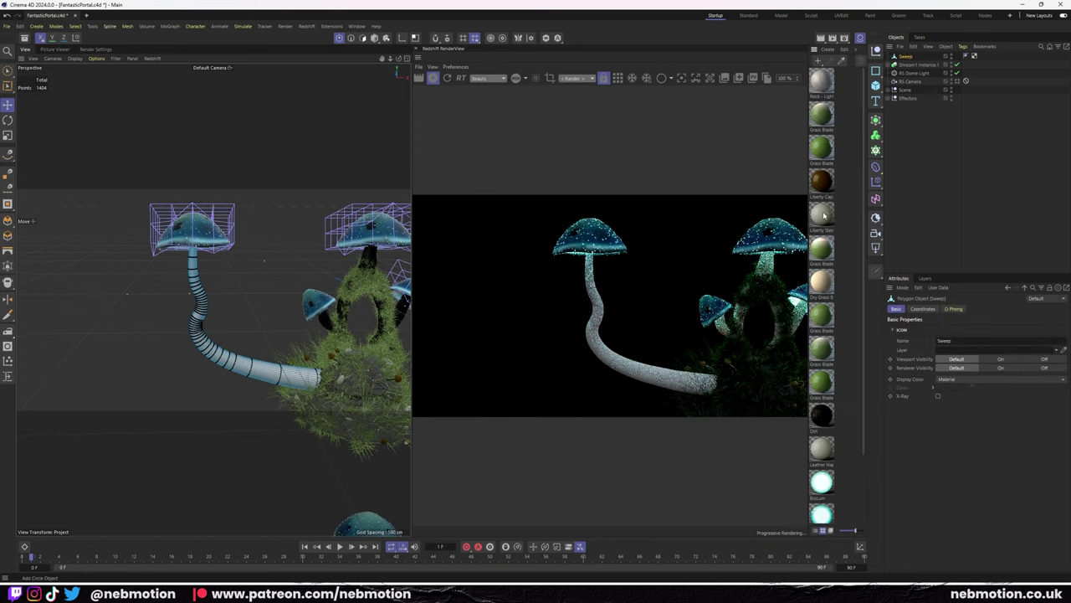
pyautogui.moveTo(821, 368); pyautogui.dragTo(243, 360)
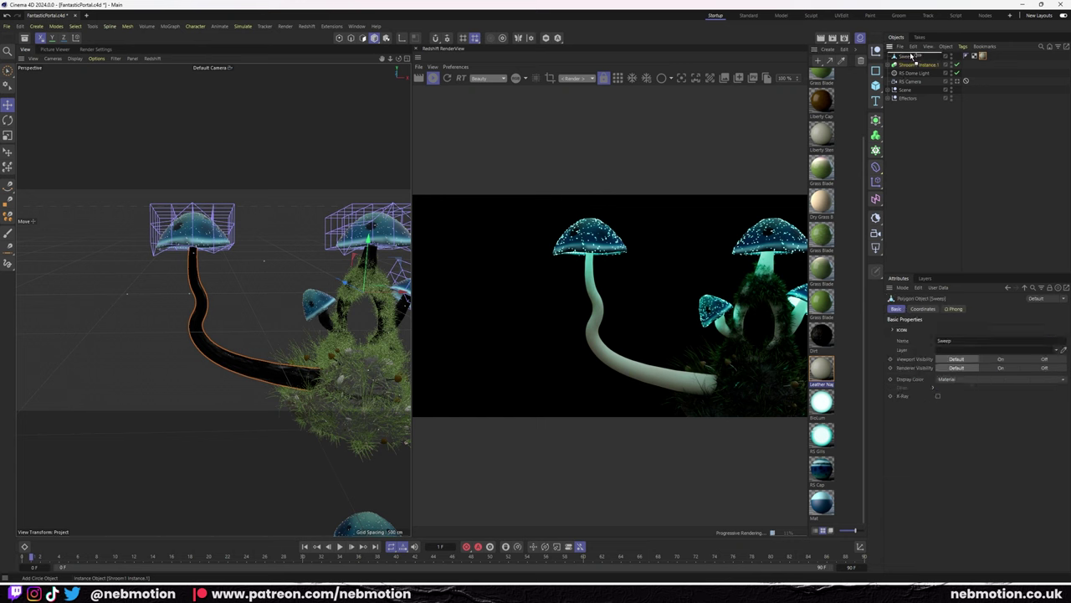
# Group stem and mushroom as BackShroom, convert its current state, and push it far behind the arch.
pyautogui.hotkey('alt', 'g')
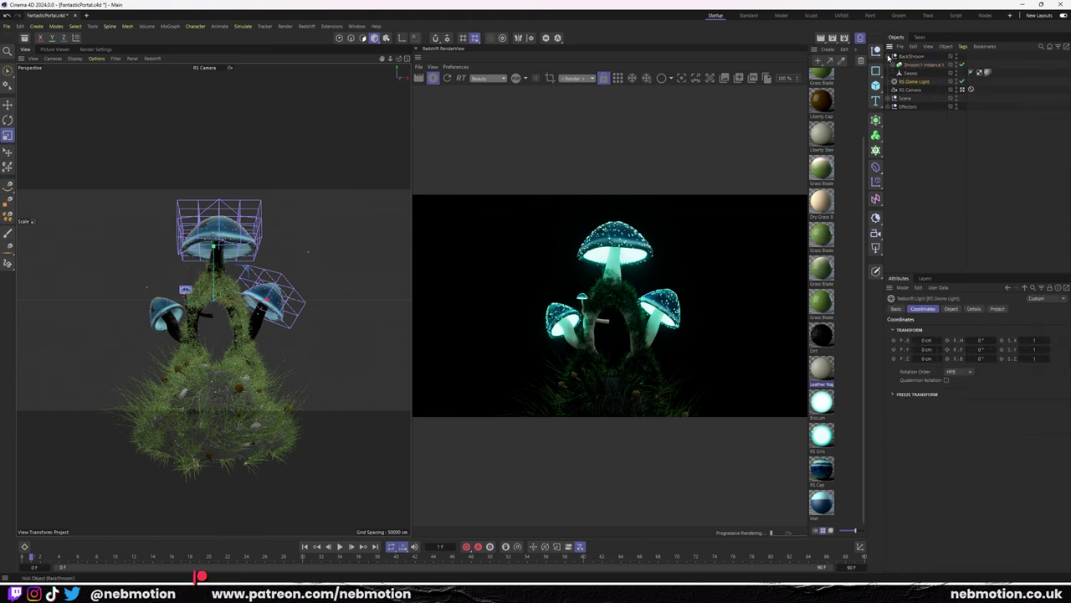
pyautogui.rightClick(896, 71)
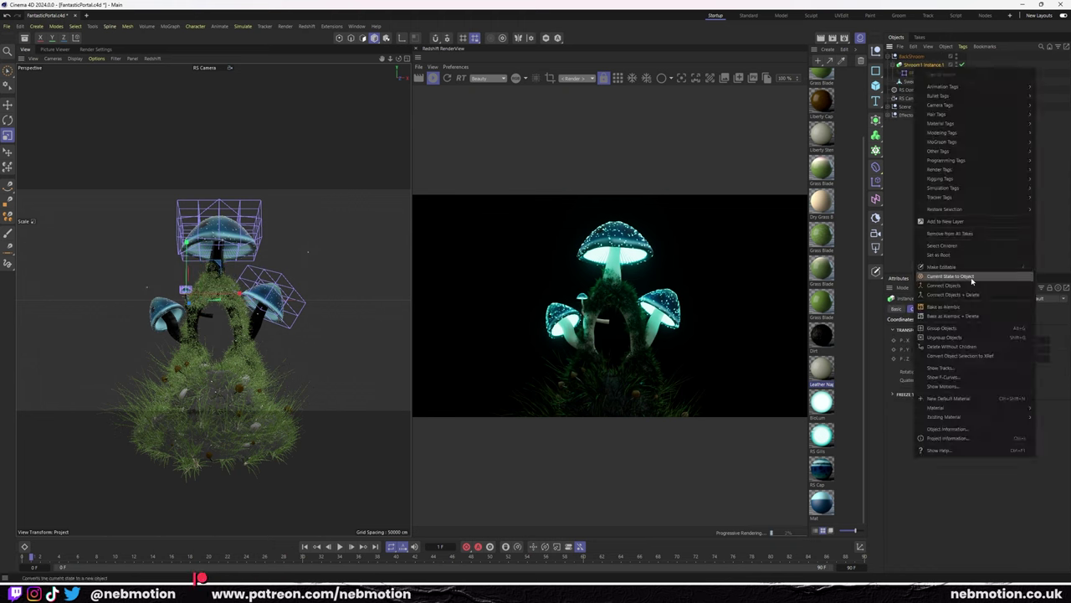
pyautogui.click(968, 277)
pyautogui.click(912, 57)
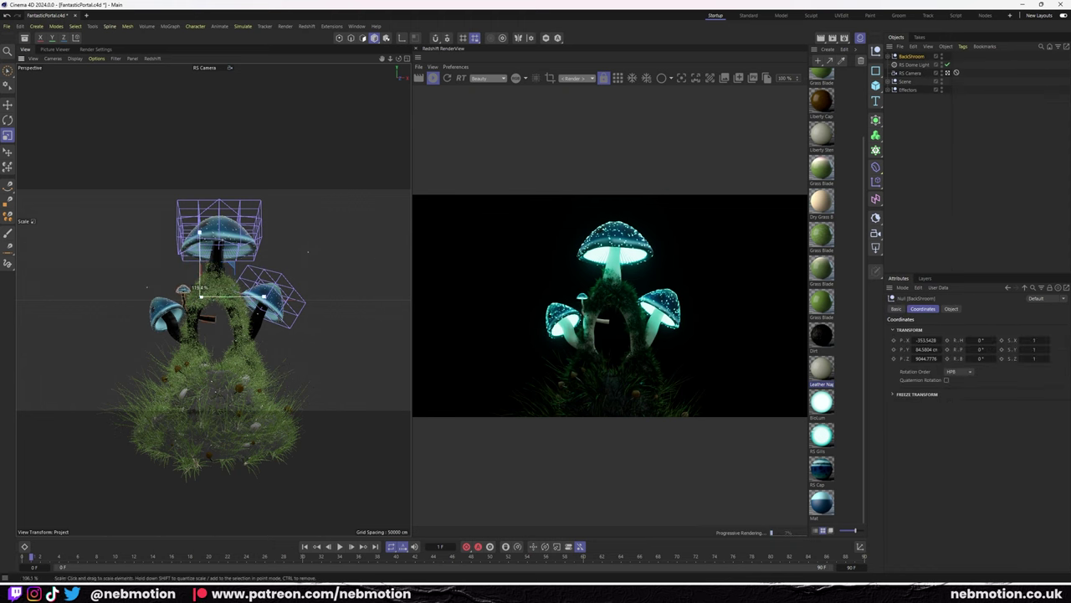
pyautogui.moveTo(914, 358)
pyautogui.mouseDown()
pyautogui.moveTo(954, 358)
pyautogui.moveTo(889, 98)
pyautogui.mouseUp()
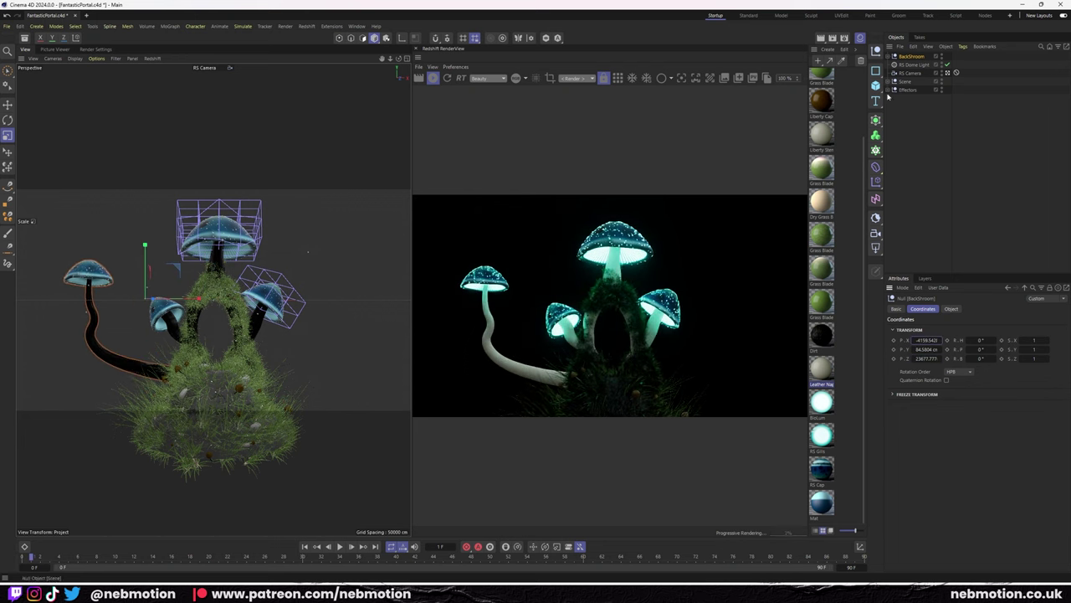
pyautogui.click(910, 73)
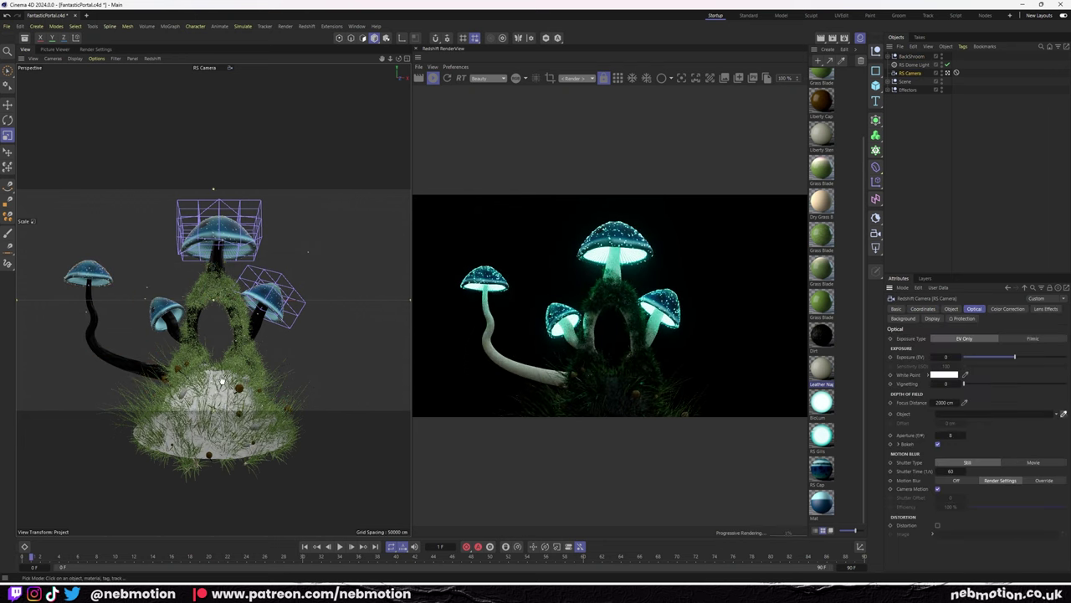
# Set the RS Camera aperture to 0.11 and turn BackShroom to about -45° heading.
pyautogui.click(950, 434)
pyautogui.write('0.11')
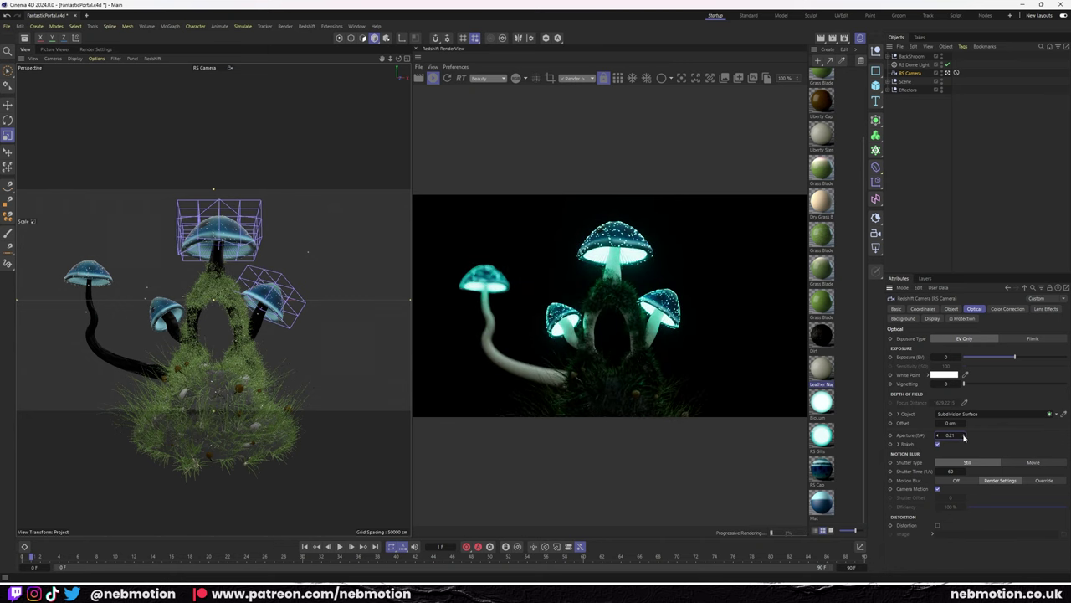
pyautogui.click(910, 56)
pyautogui.moveTo(981, 339); pyautogui.dragTo(985, 340)
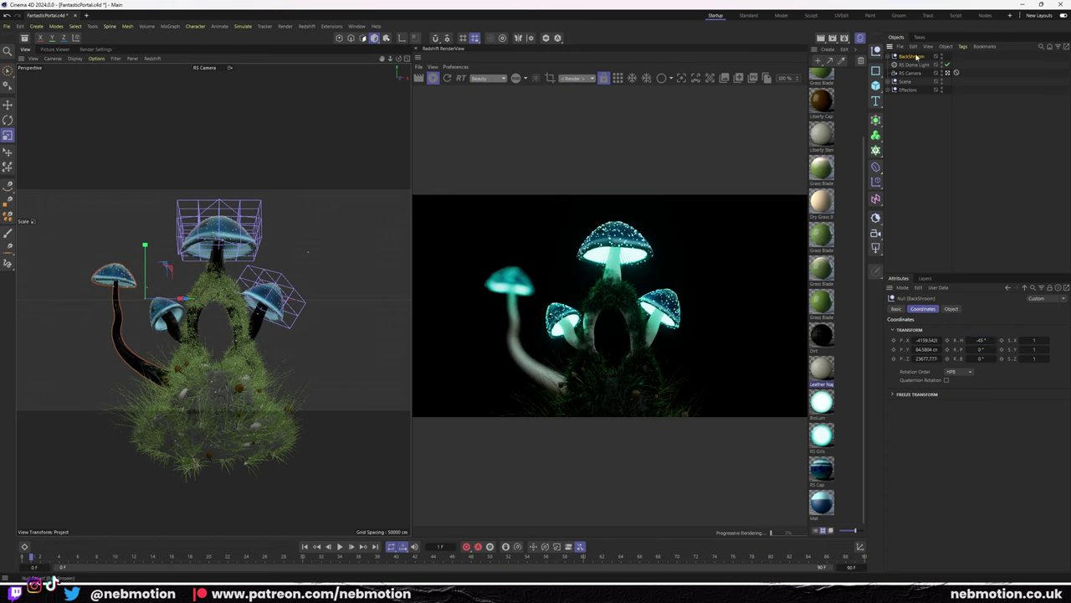
# Add a BackShroom instance, move it to the right and tilt it to about -127° heading.
pyautogui.click(876, 271)
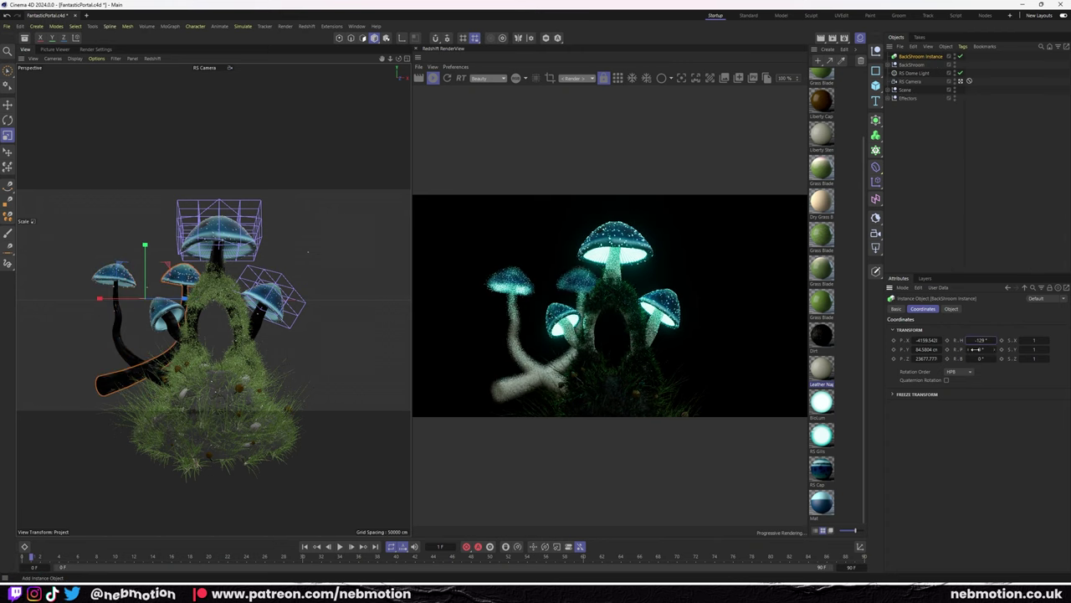
pyautogui.moveTo(252, 314); pyautogui.dragTo(307, 325)
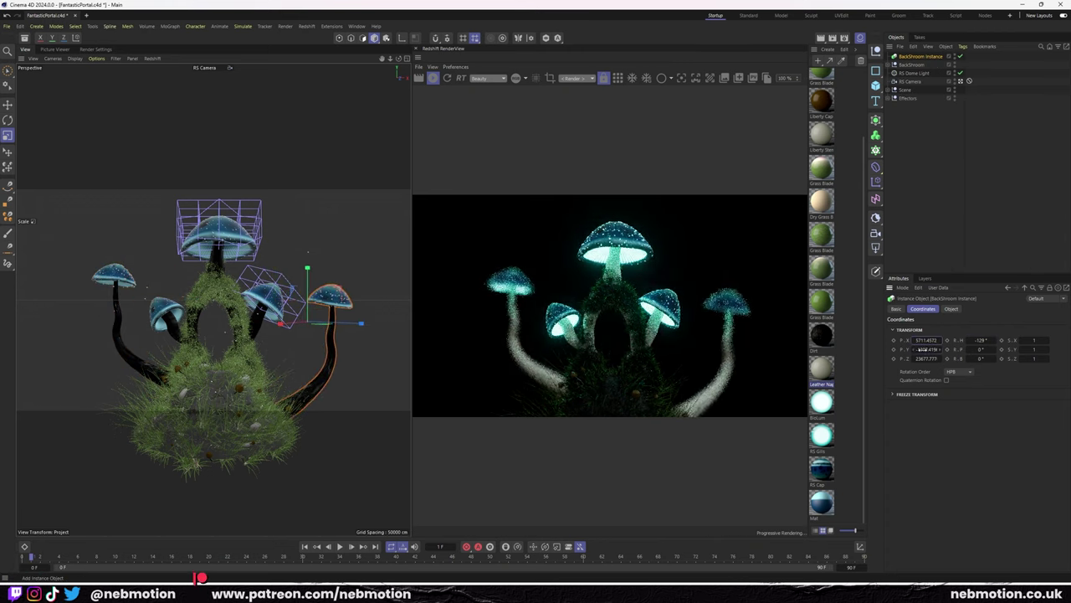
pyautogui.click(1031, 340)
pyautogui.write('20')
pyautogui.press('Return')
pyautogui.click(1034, 358)
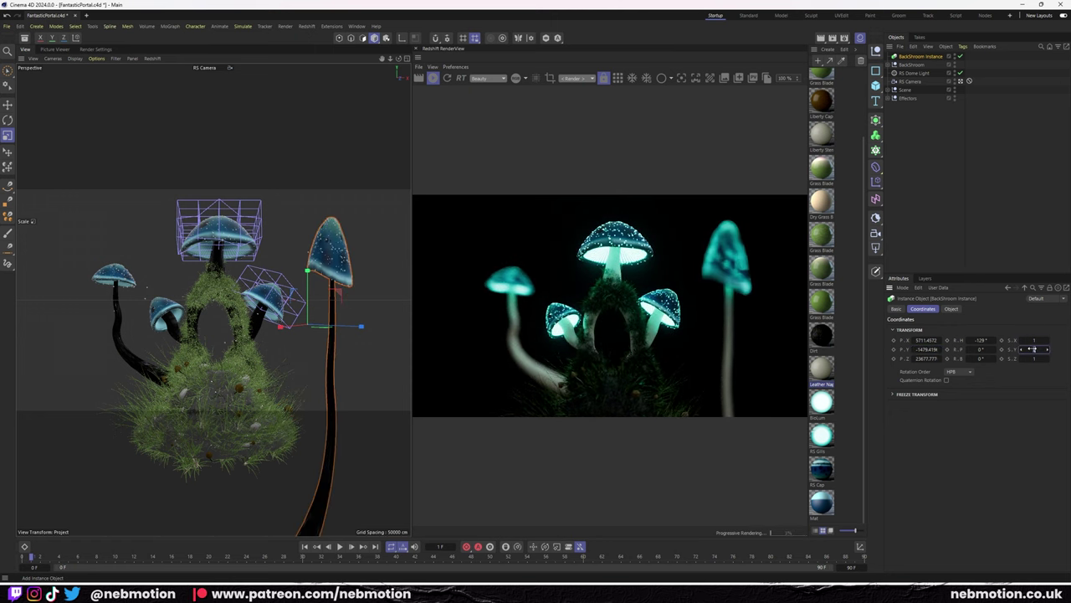
pyautogui.moveTo(986, 349)
pyautogui.mouseDown()
pyautogui.moveTo(942, 339)
pyautogui.moveTo(881, 355)
pyautogui.mouseUp()
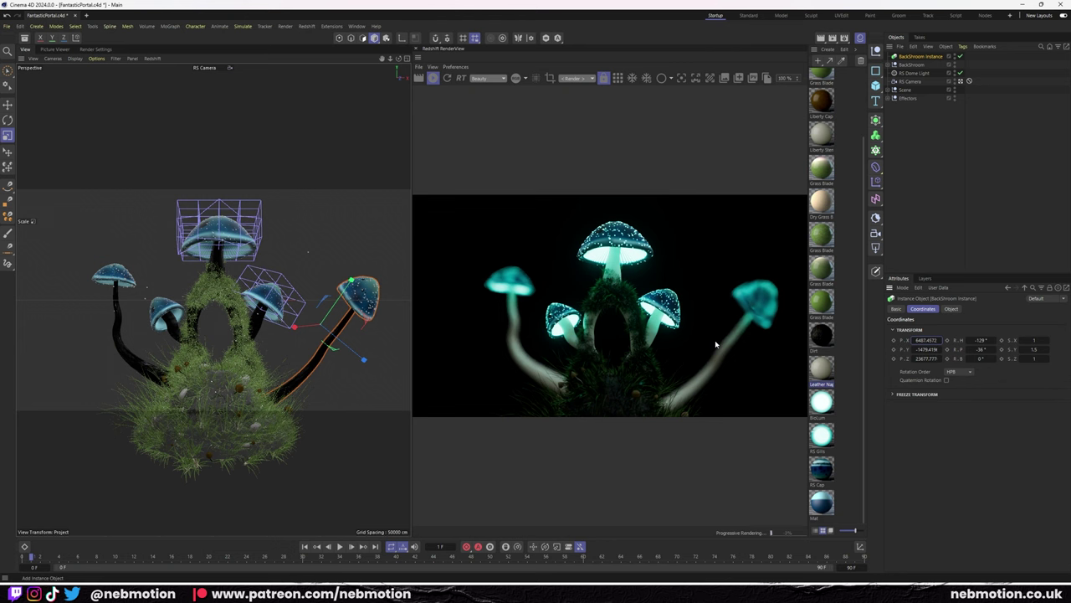
pyautogui.moveTo(979, 358)
pyautogui.mouseDown()
pyautogui.moveTo(946, 358)
pyautogui.moveTo(946, 349)
pyautogui.mouseUp()
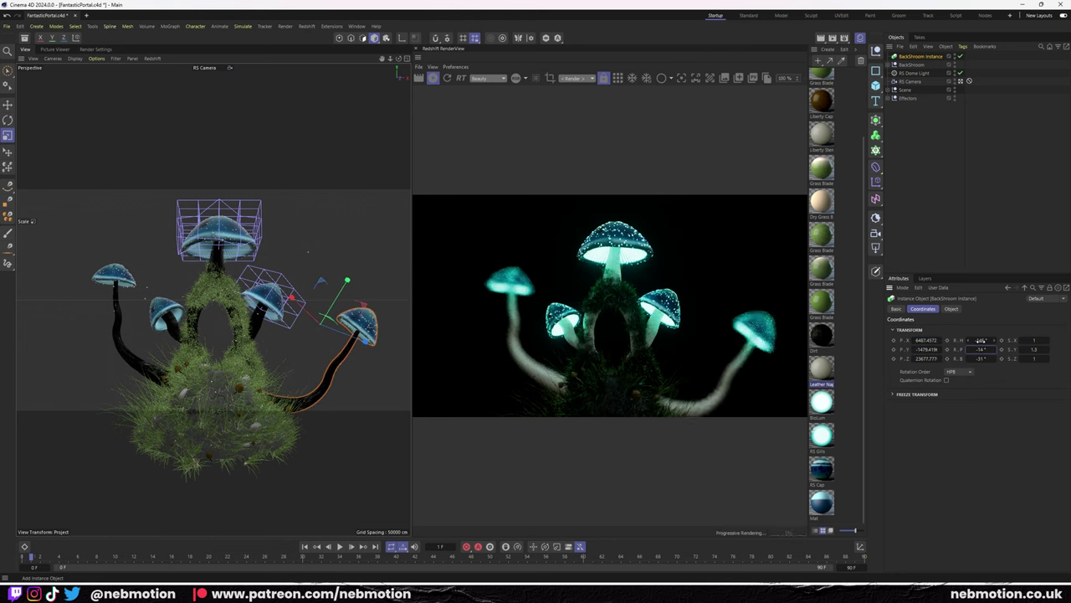
pyautogui.hotkey('ctrl', 'z')
# Scale the copy to about 1.3/1.4/1.3, lift it higher, and render to the Picture Viewer.
pyautogui.moveTo(1034, 340); pyautogui.dragTo(1047, 340)
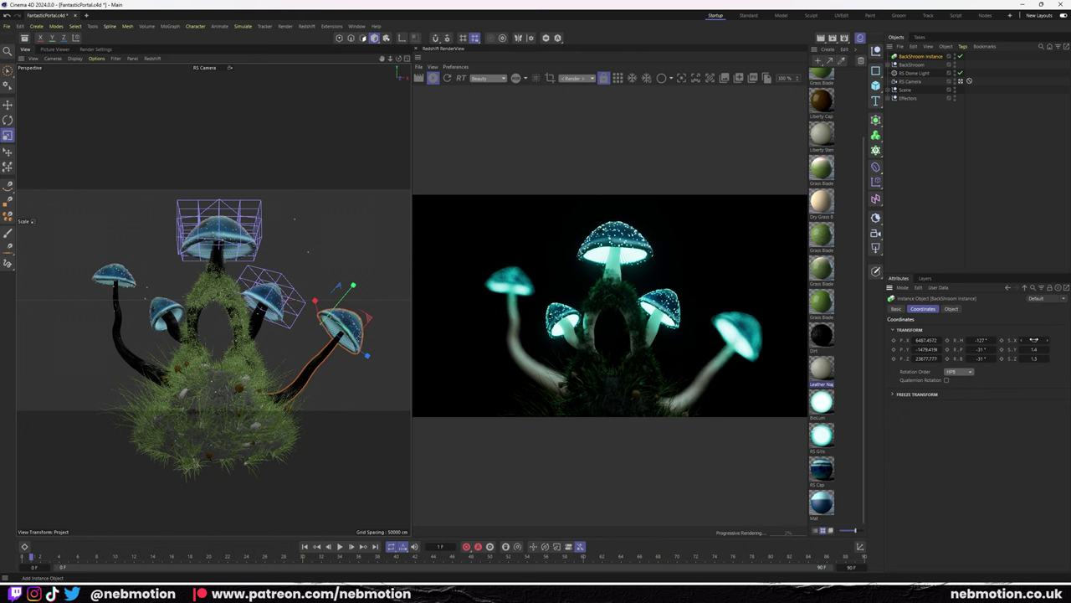
pyautogui.moveTo(981, 340); pyautogui.dragTo(993, 340)
pyautogui.hotkey('ctrl', 'z')
pyautogui.moveTo(920, 349); pyautogui.dragTo(924, 349)
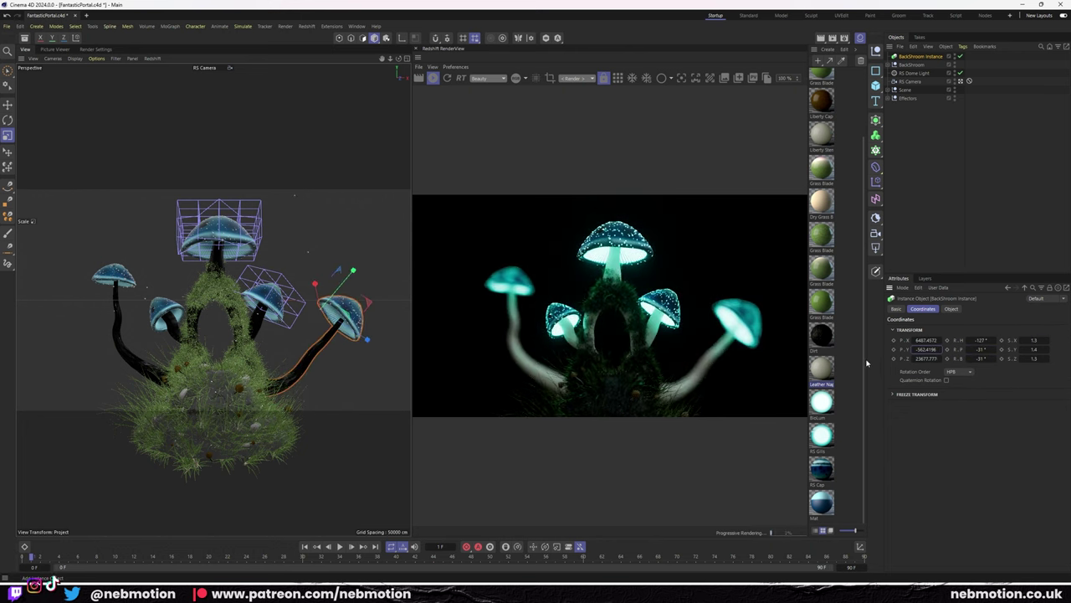
pyautogui.hotkey('shift', 'r')
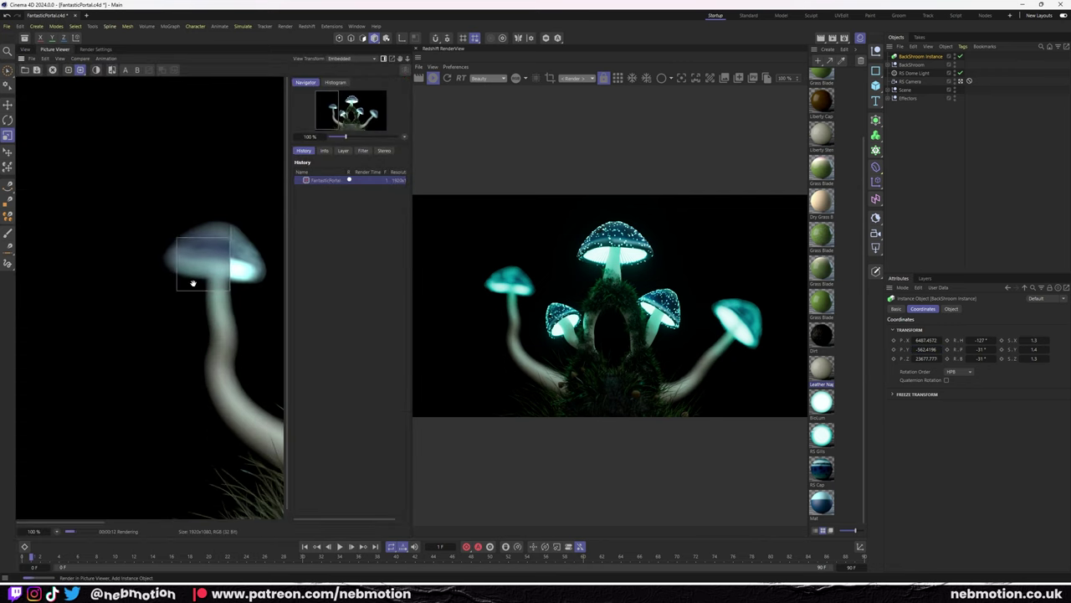
# Set the RS Camera aperture to 0.5 and render again.
pyautogui.scroll(-5, 192, 283)
pyautogui.scroll(5, 257, 308)
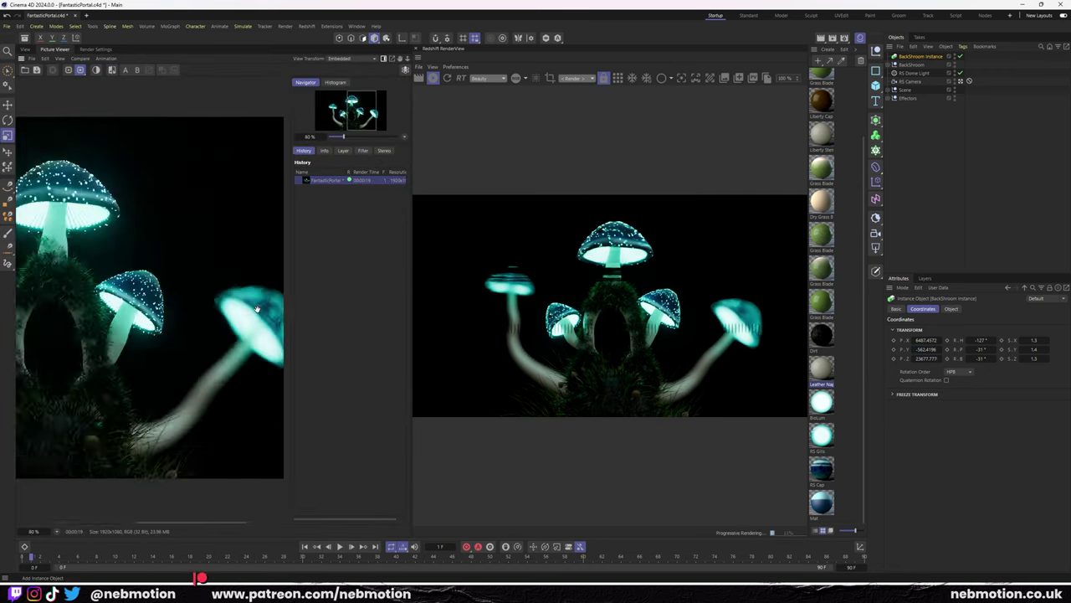
pyautogui.scroll(-2, 257, 308)
pyautogui.click(910, 82)
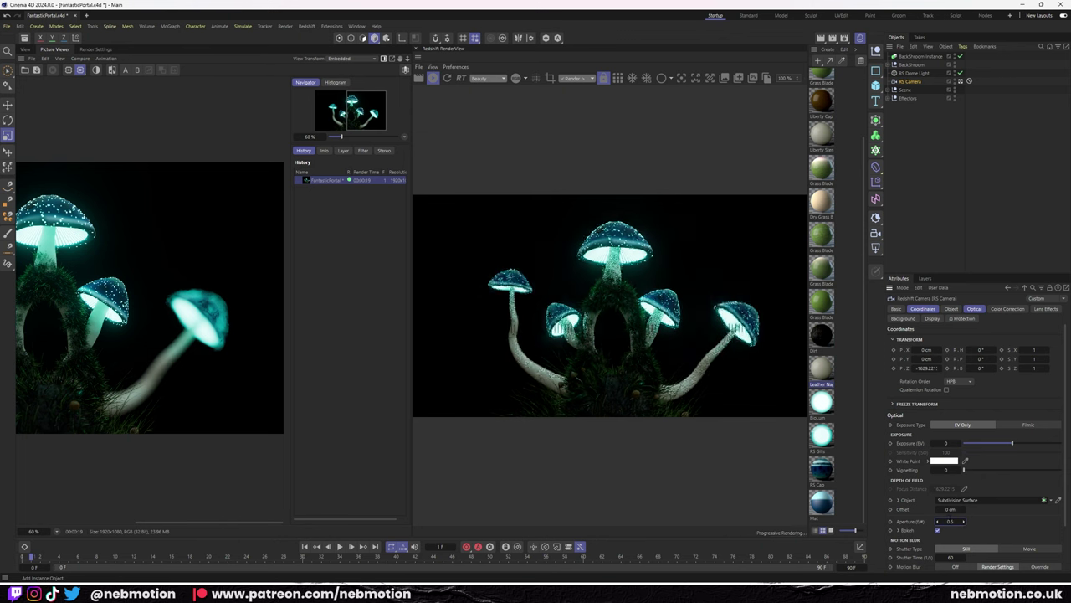
pyautogui.hotkey('shift', 'r')
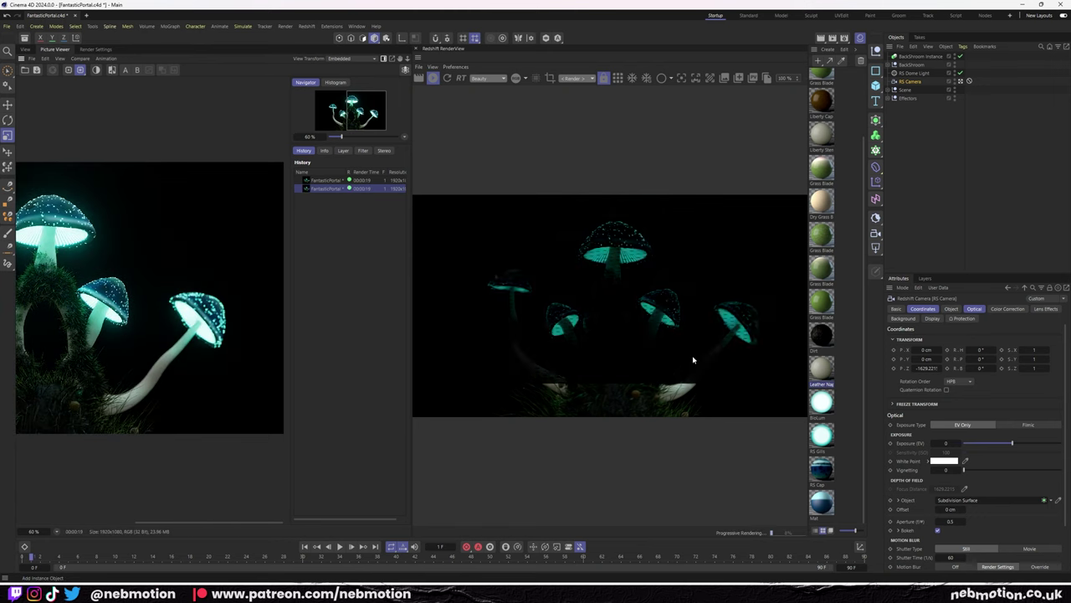
# Select both back mushrooms as BackShrooms and add a 100 cm Sphere inside the arch.
pyautogui.scroll(-2, 134, 387)
pyautogui.click(912, 55)
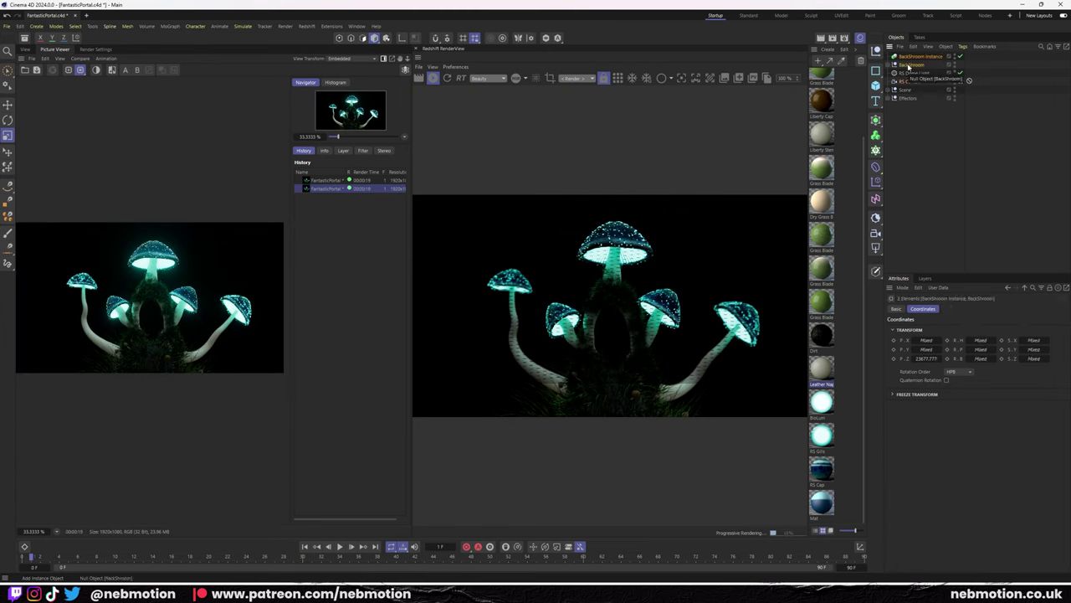
pyautogui.click(25, 48)
pyautogui.click(876, 86)
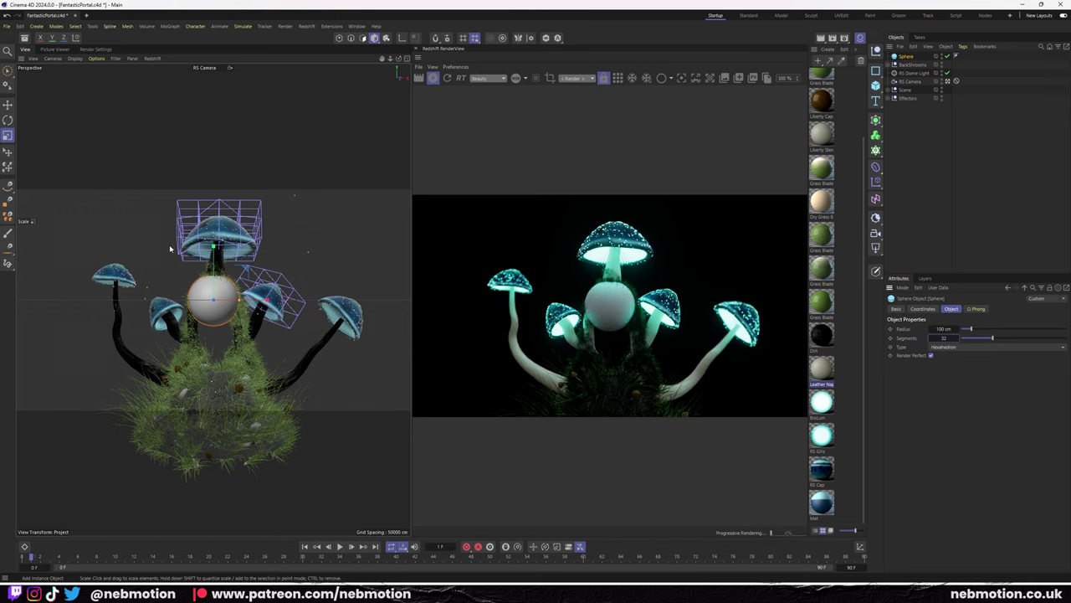
# Lower the sphere into the arch, make it editable, and stretch it into a tall oval.
pyautogui.moveTo(266, 301); pyautogui.dragTo(267, 337)
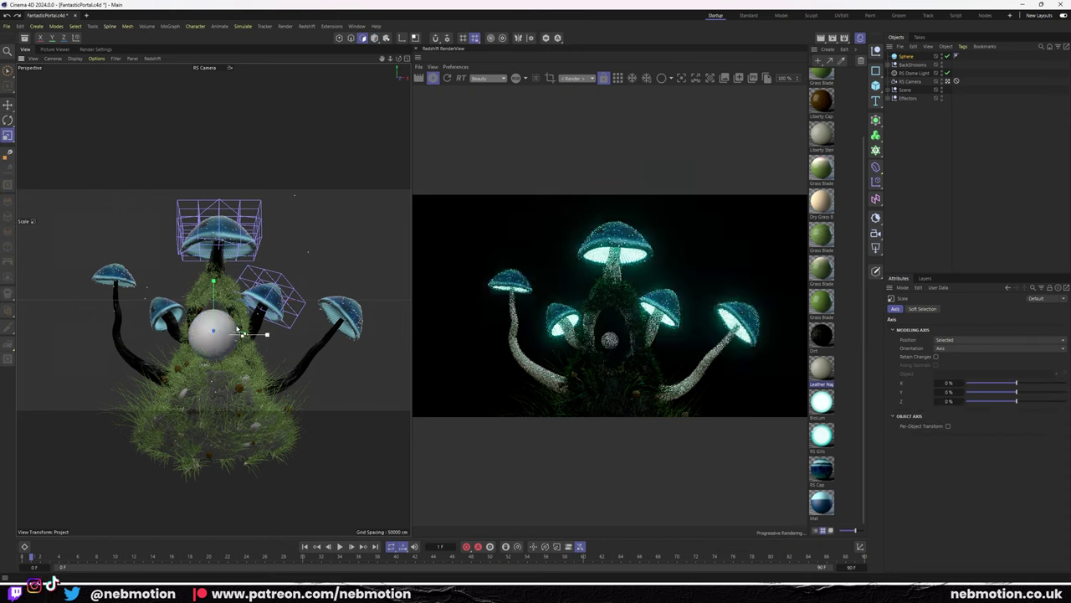
pyautogui.press('c')
pyautogui.moveTo(214, 289); pyautogui.dragTo(214, 279)
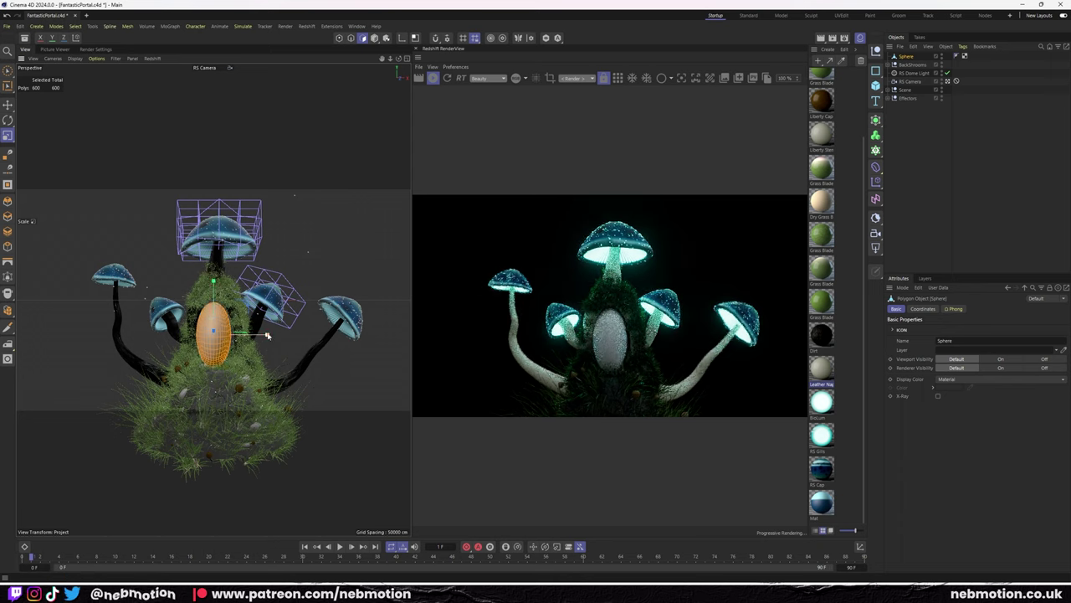
pyautogui.press('e')
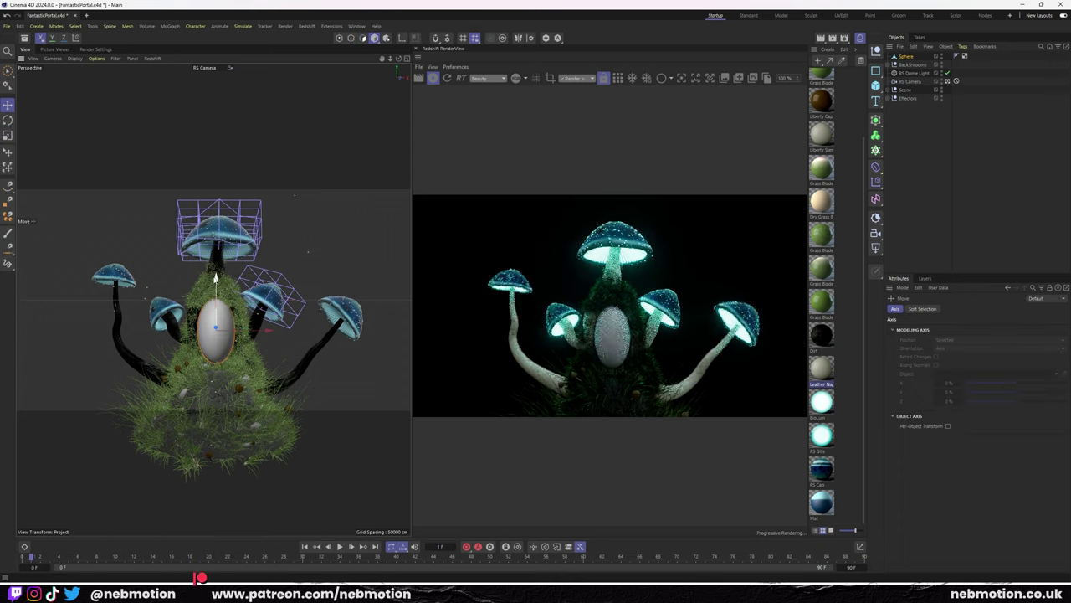
# Hide the BackShrooms group, frame the Portal egg, and create a Portal RS Standard material.
pyautogui.click(911, 65)
pyautogui.keyDown('alt'); pyautogui.click(942, 63); pyautogui.keyUp('alt')
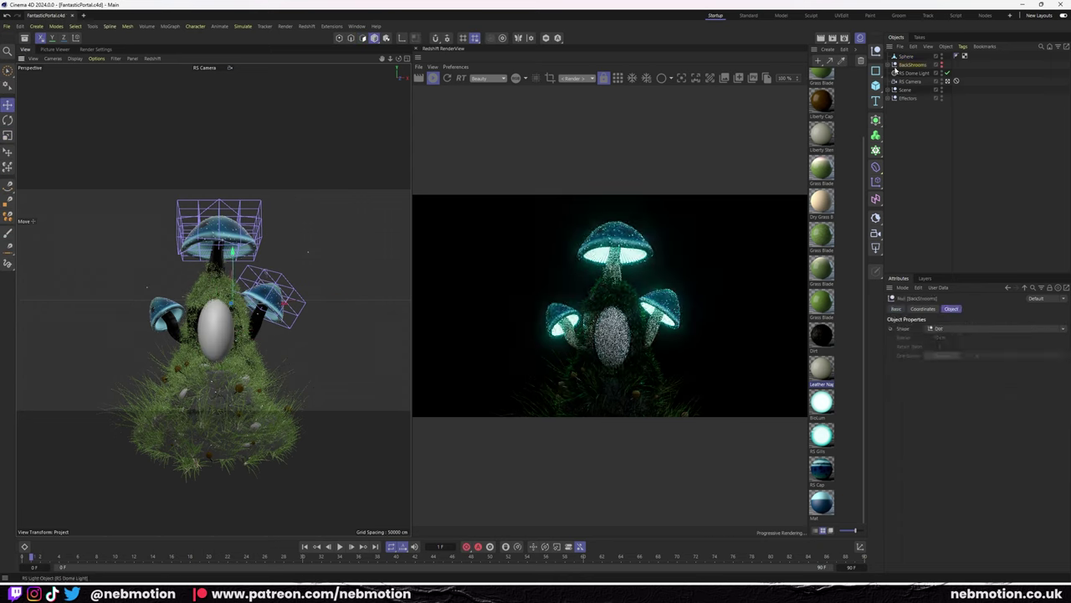
pyautogui.click(905, 56)
pyautogui.write('Portal')
pyautogui.press('o')
pyautogui.press('t')
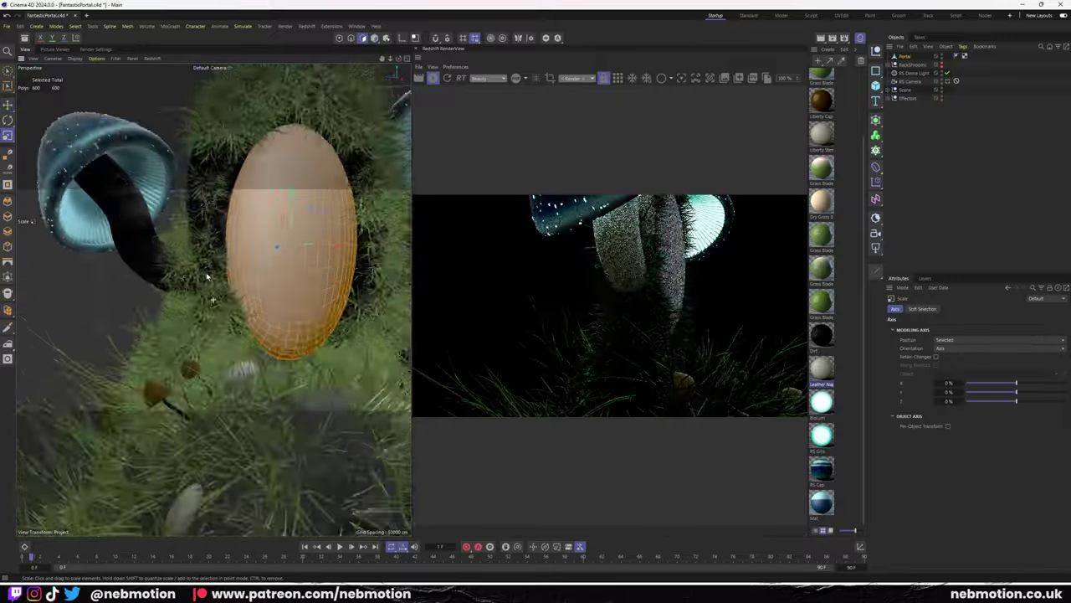
pyautogui.press('Return')
pyautogui.scroll(2, 207, 277)
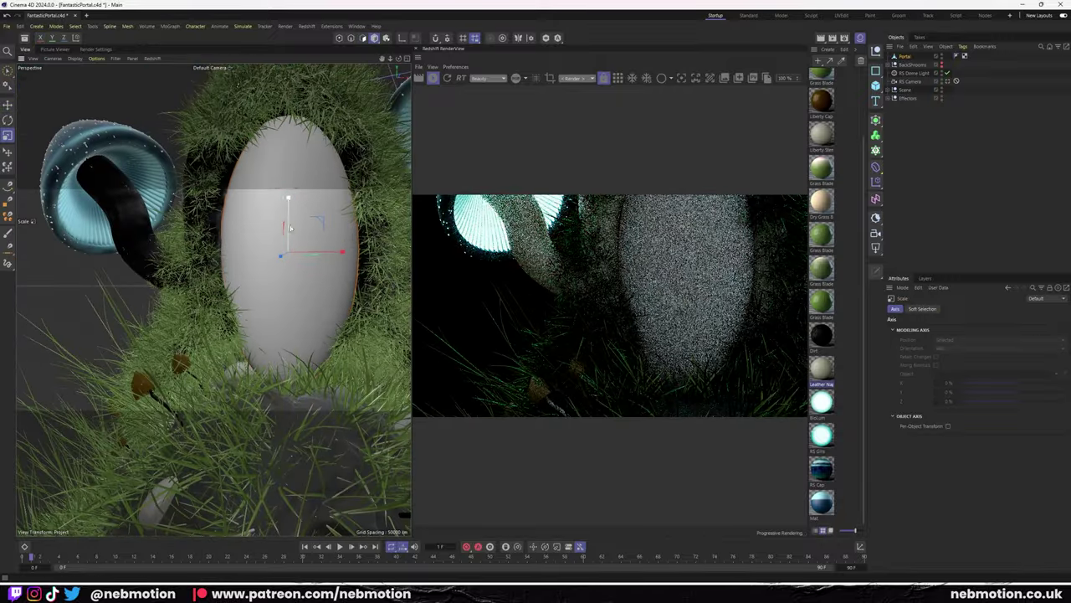
pyautogui.scroll(-5, 290, 228)
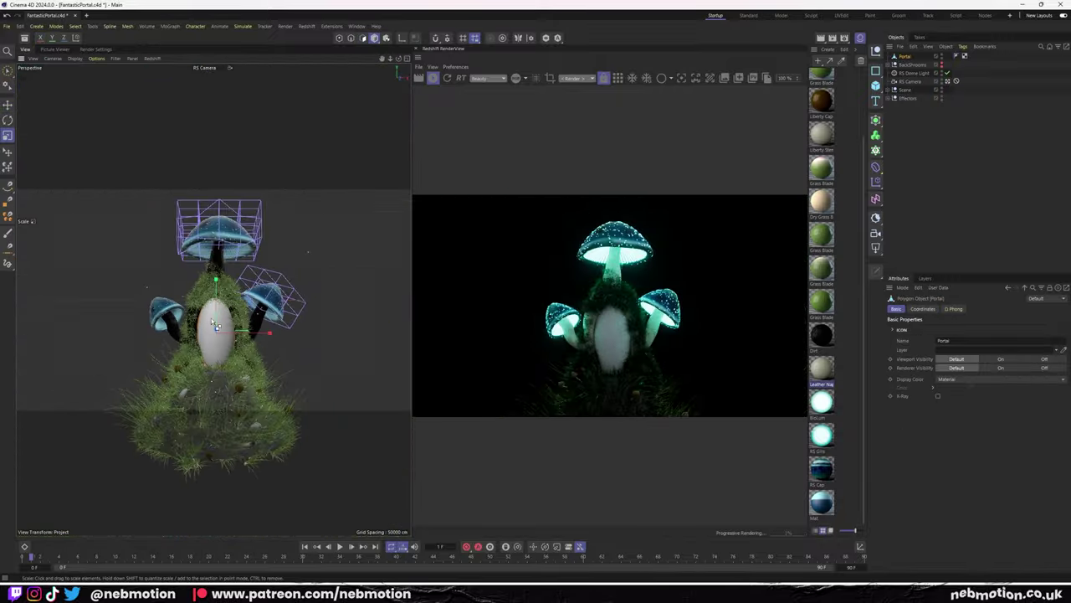
pyautogui.click(939, 56)
# Set the Portal material's Maxon Noise emission to overall scale 800 with lavender-purple Color 2.
pyautogui.doubleClick(820, 92)
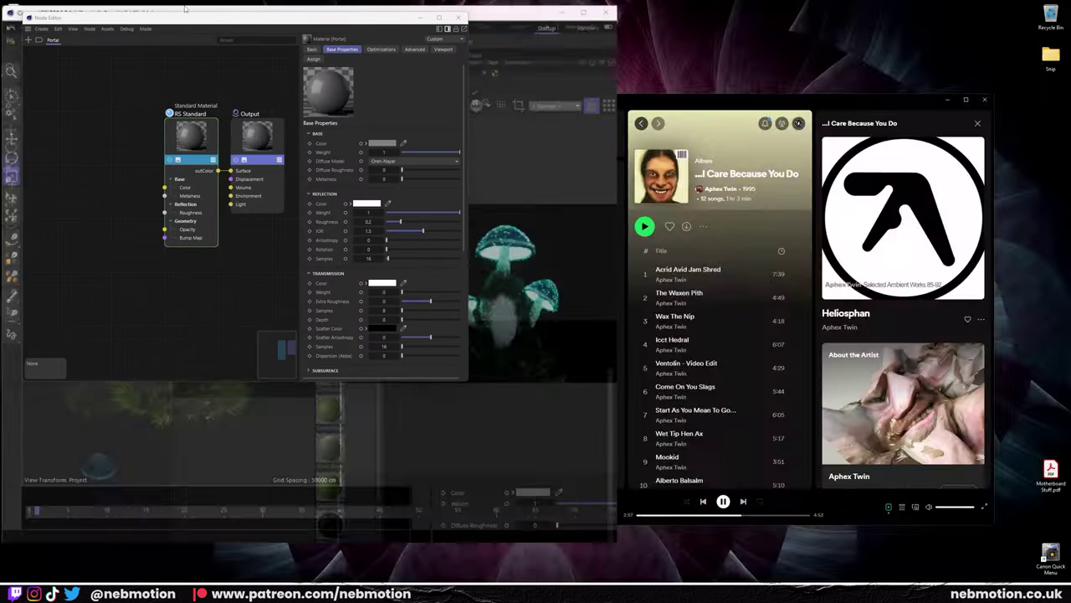
pyautogui.moveTo(190, 442)
pyautogui.mouseDown()
pyautogui.moveTo(190, 383)
pyautogui.moveTo(190, 529)
pyautogui.mouseUp()
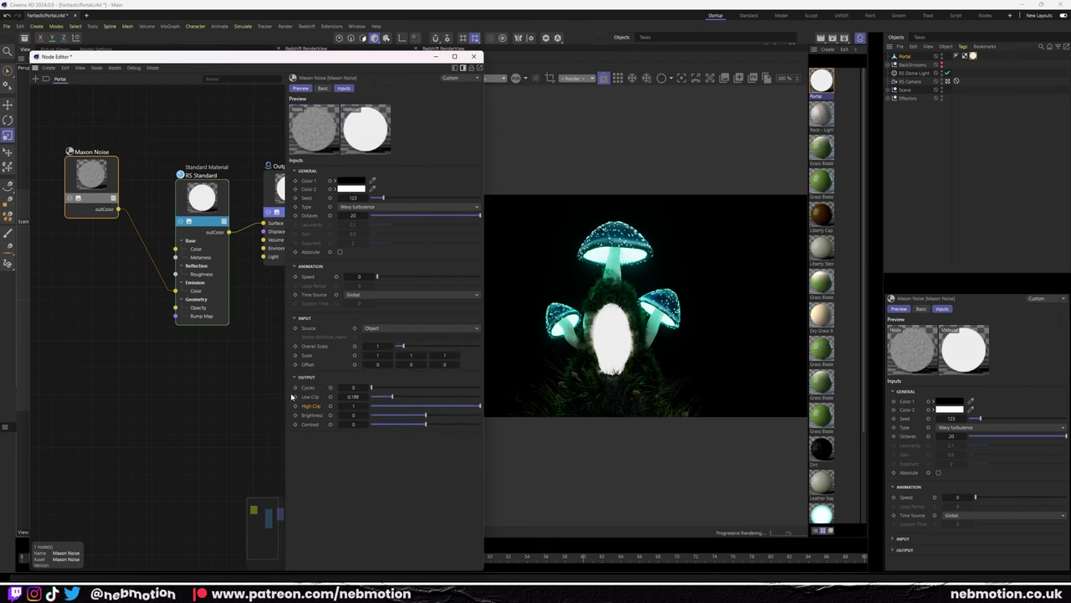
pyautogui.moveTo(402, 345); pyautogui.dragTo(483, 347)
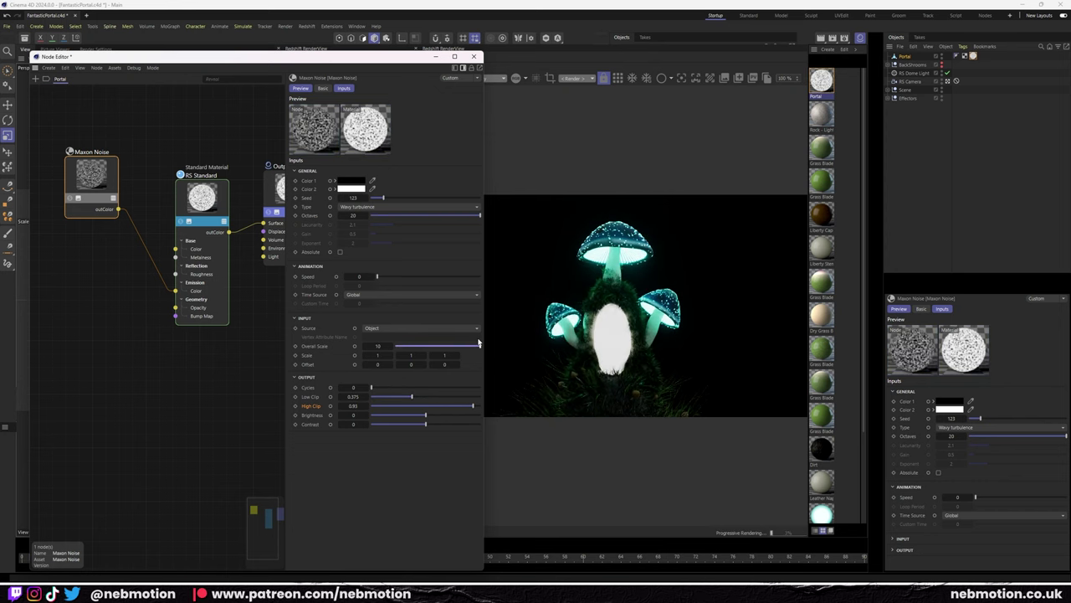
pyautogui.moveTo(383, 345); pyautogui.dragTo(380, 346)
pyautogui.write('800')
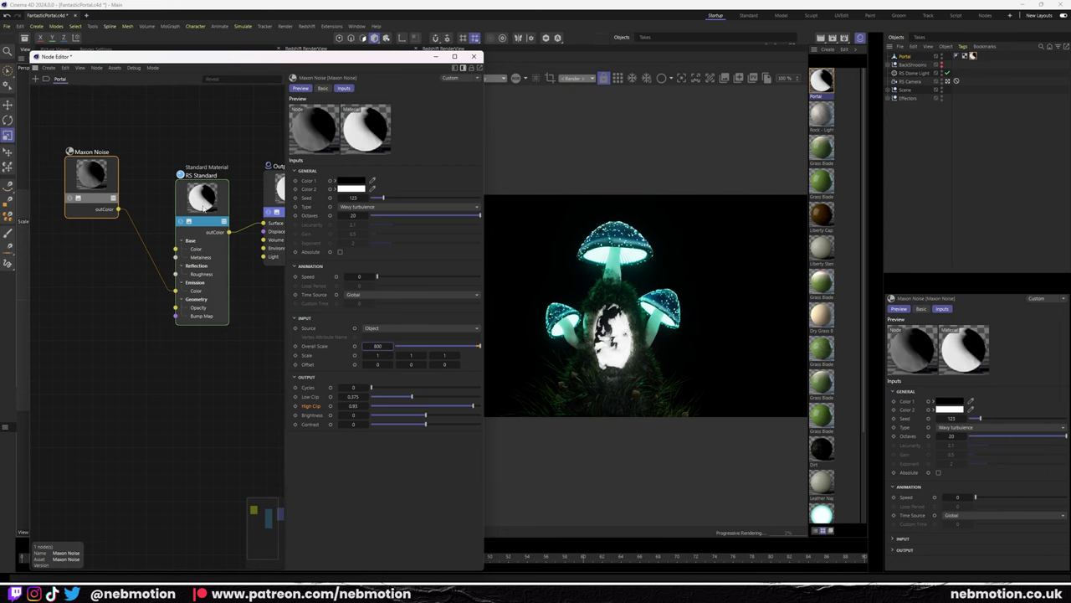
pyautogui.click(352, 189)
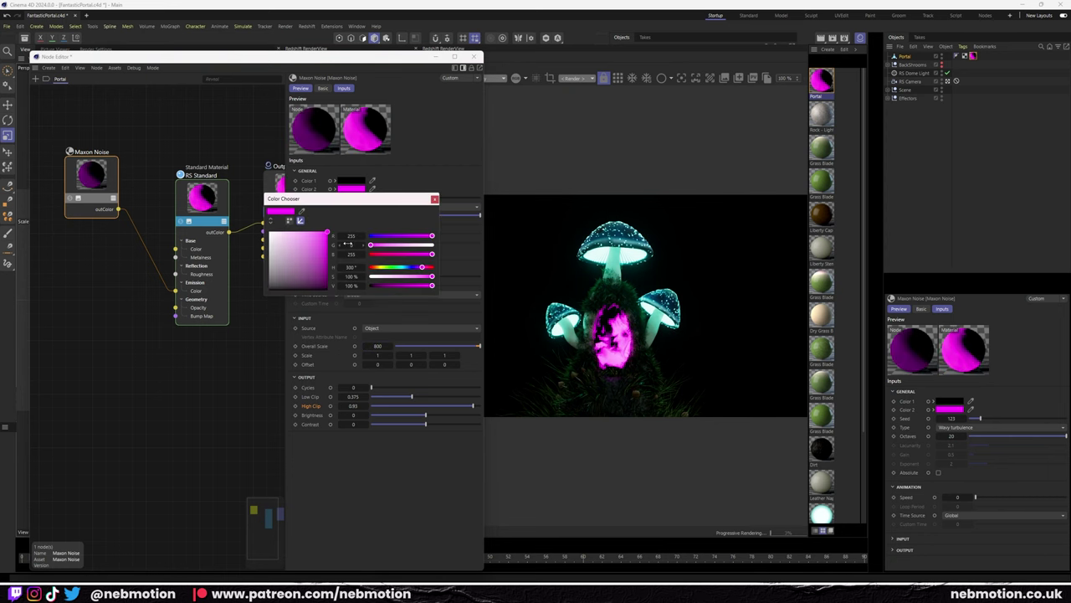
pyautogui.moveTo(397, 237); pyautogui.dragTo(388, 238)
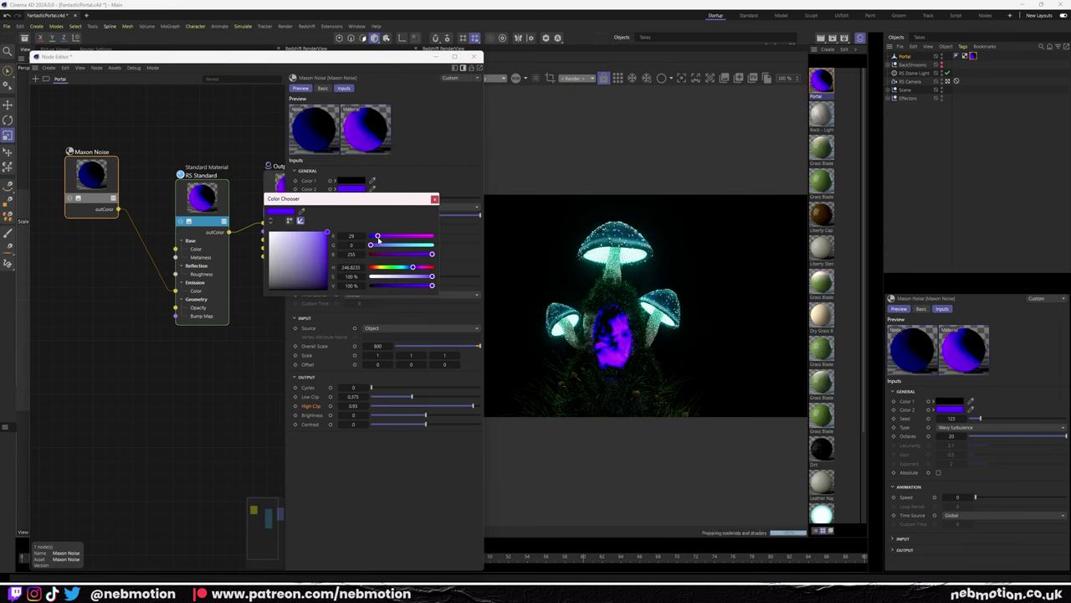
pyautogui.moveTo(432, 277); pyautogui.dragTo(421, 277)
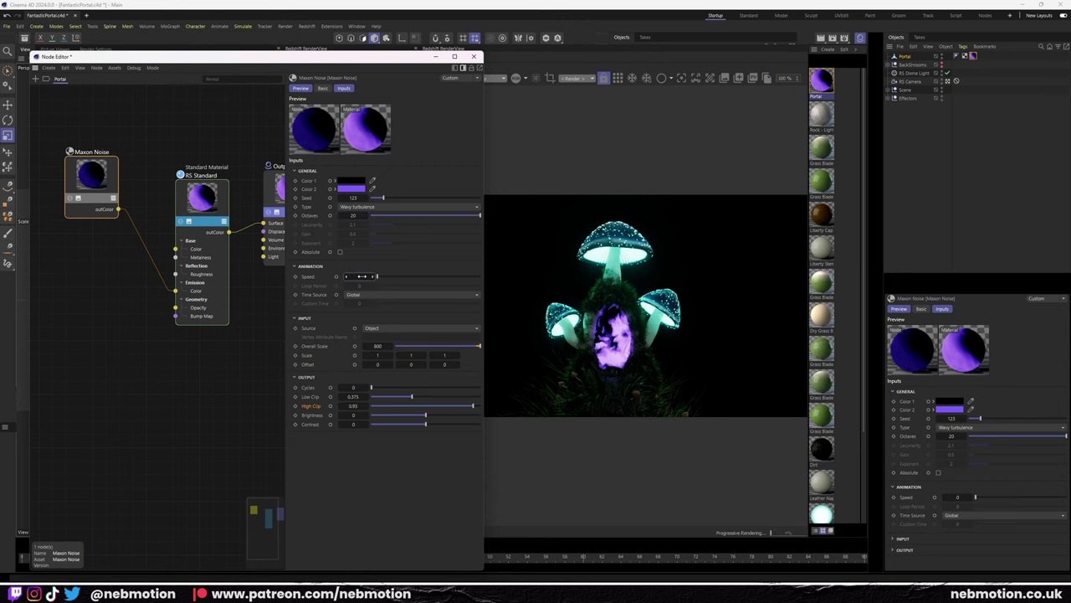
pyautogui.click(473, 56)
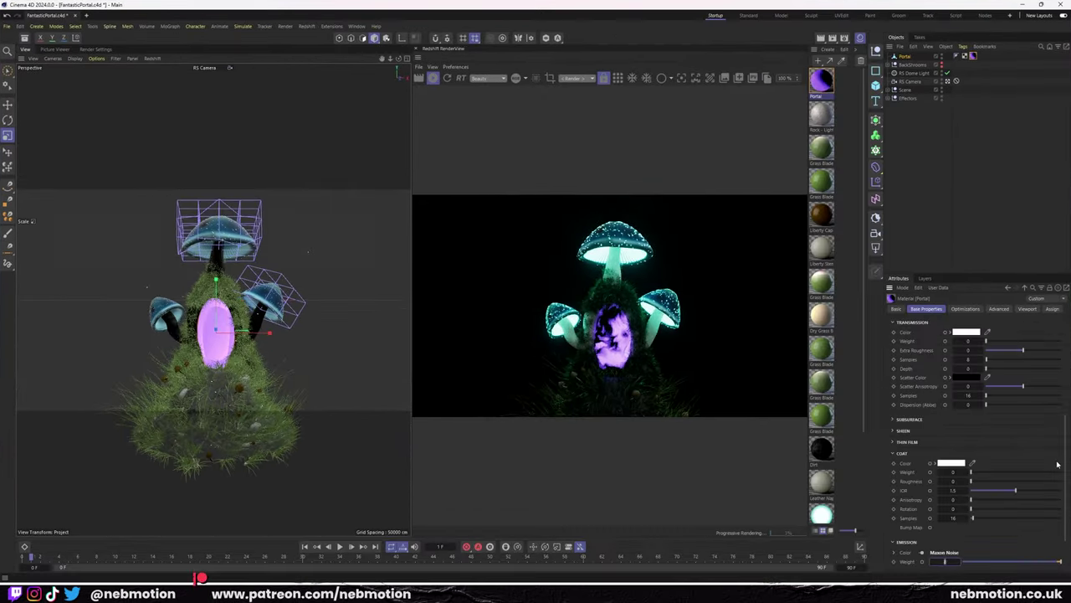
# Preview frame 71, briefly hide the Scene null, then lower Portal emission weight to 40.
pyautogui.click(691, 557)
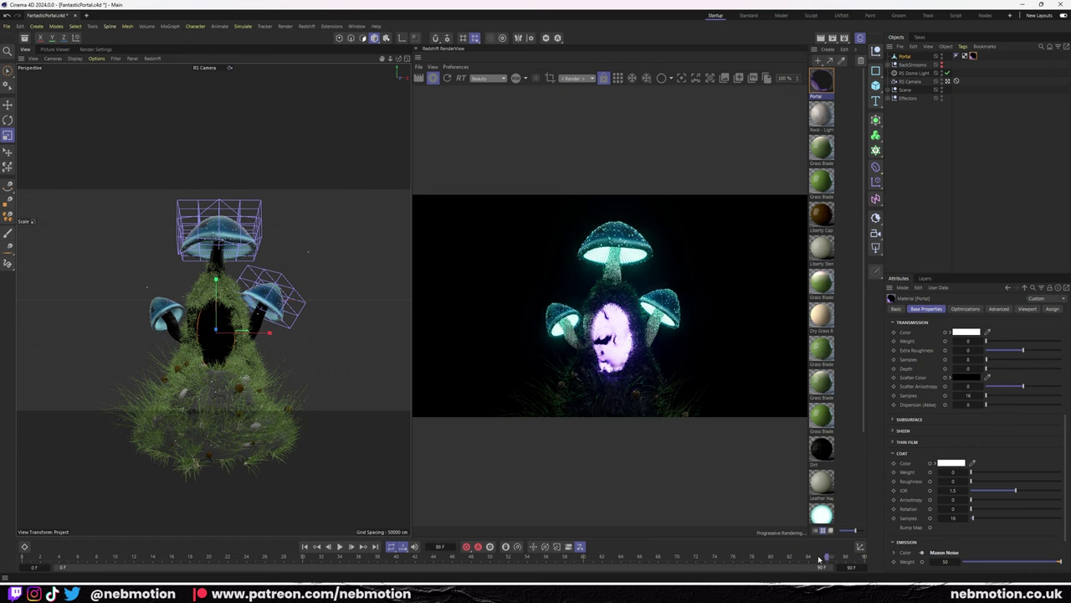
pyautogui.keyDown('ctrl'); pyautogui.click(942, 89); pyautogui.keyUp('ctrl')
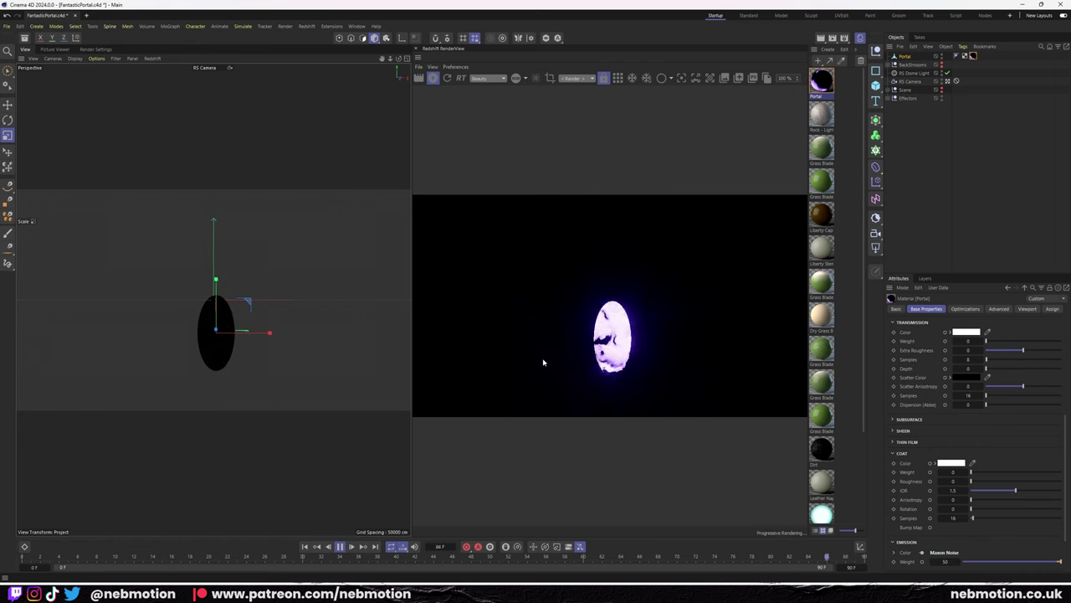
pyautogui.hotkey('ctrl', 'z')
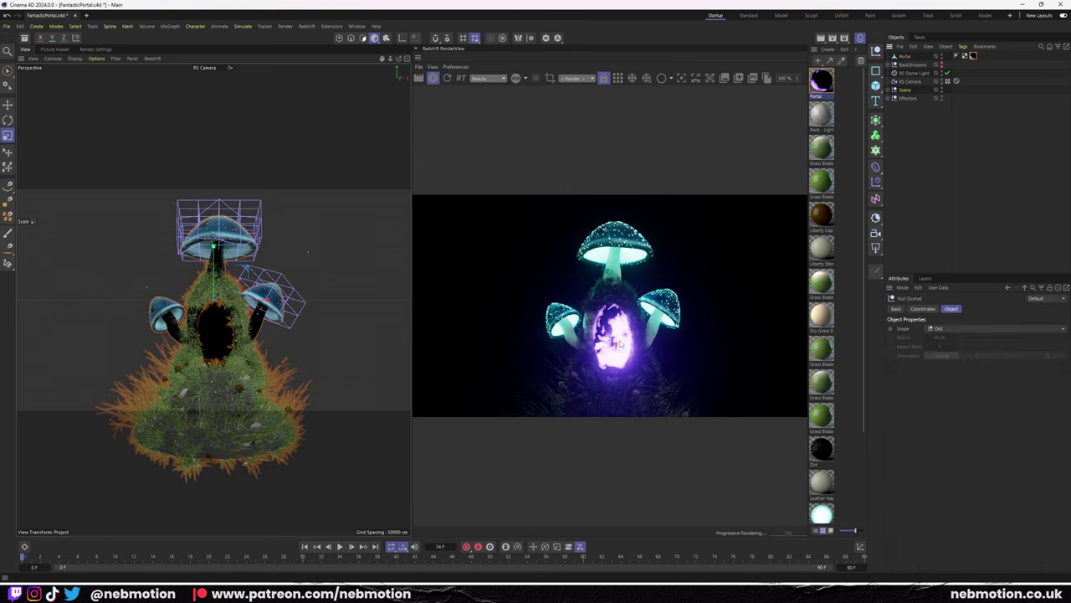
pyautogui.click(973, 56)
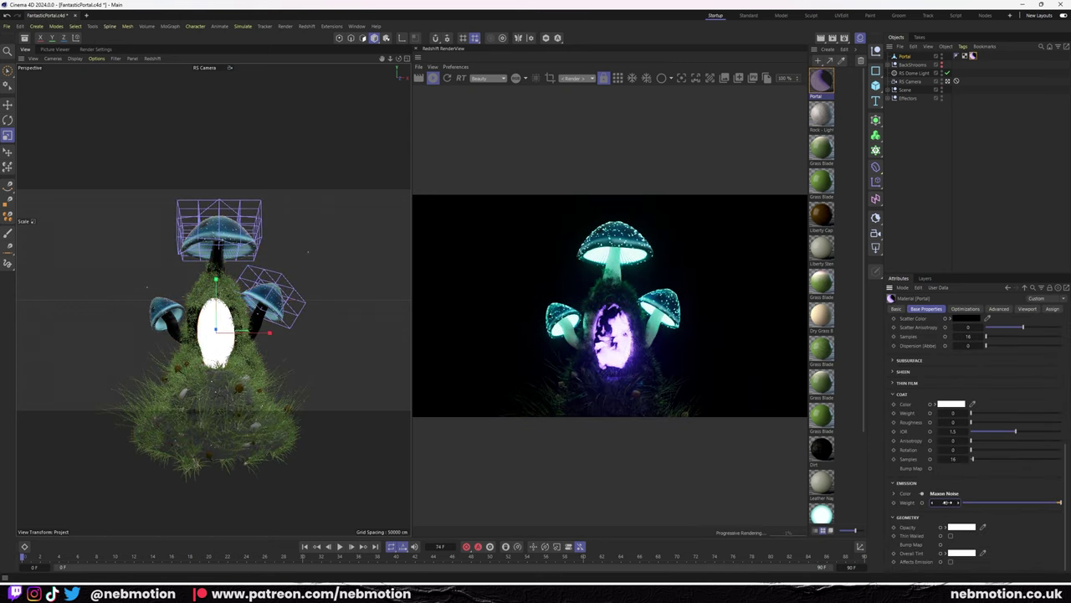
pyautogui.moveTo(944, 502); pyautogui.dragTo(585, 505)
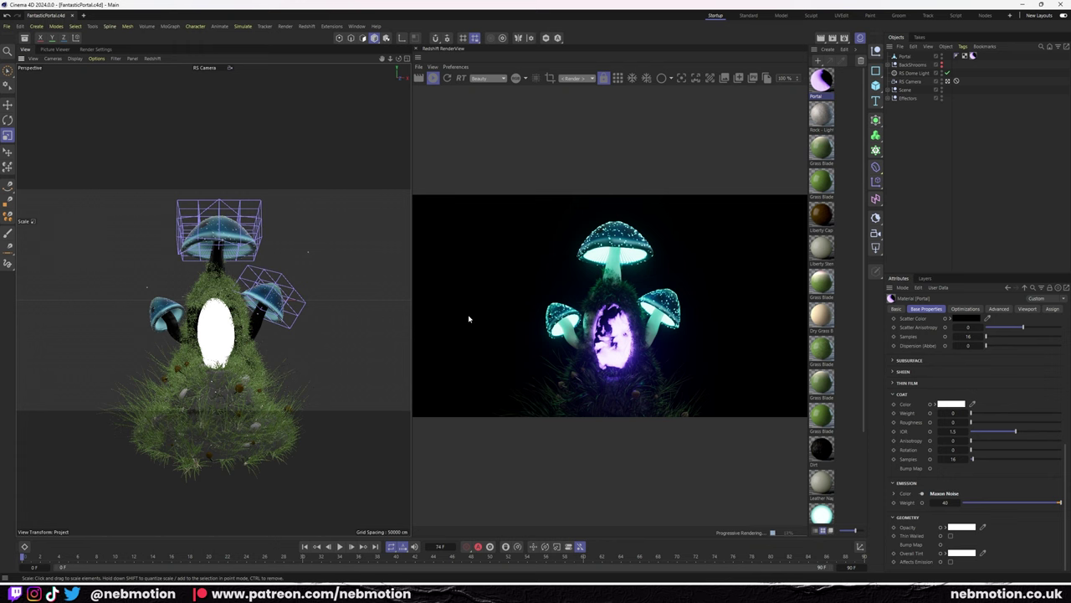
# Add a Plane and enlarge it to backdrop size behind the mushroom scene.
pyautogui.click(876, 71)
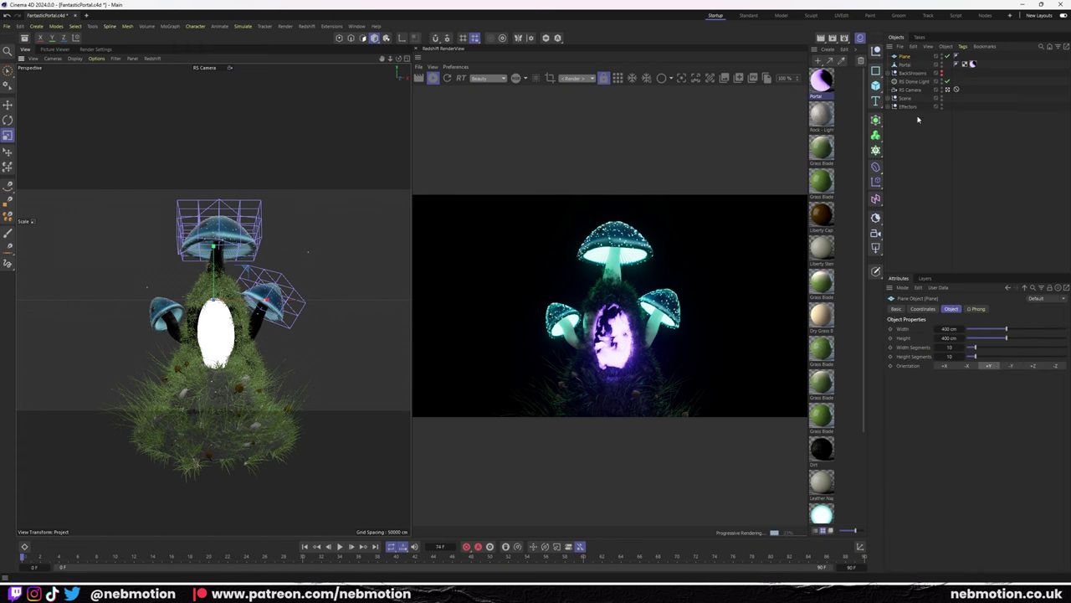
pyautogui.click(230, 66)
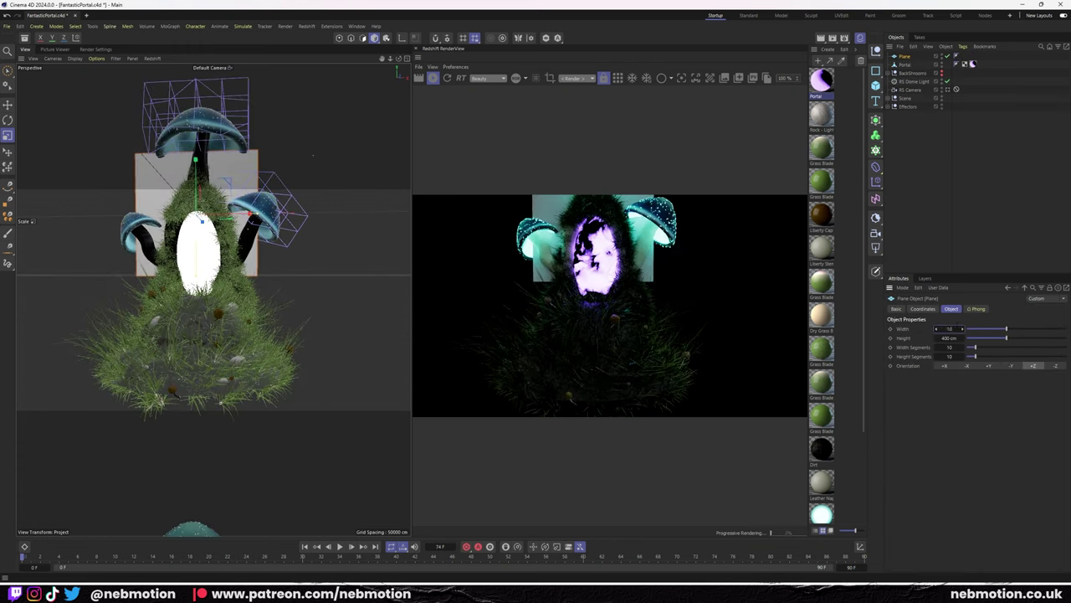
pyautogui.moveTo(312, 154)
pyautogui.mouseDown()
pyautogui.moveTo(368, 159)
pyautogui.moveTo(153, 246)
pyautogui.mouseUp()
pyautogui.press('e')
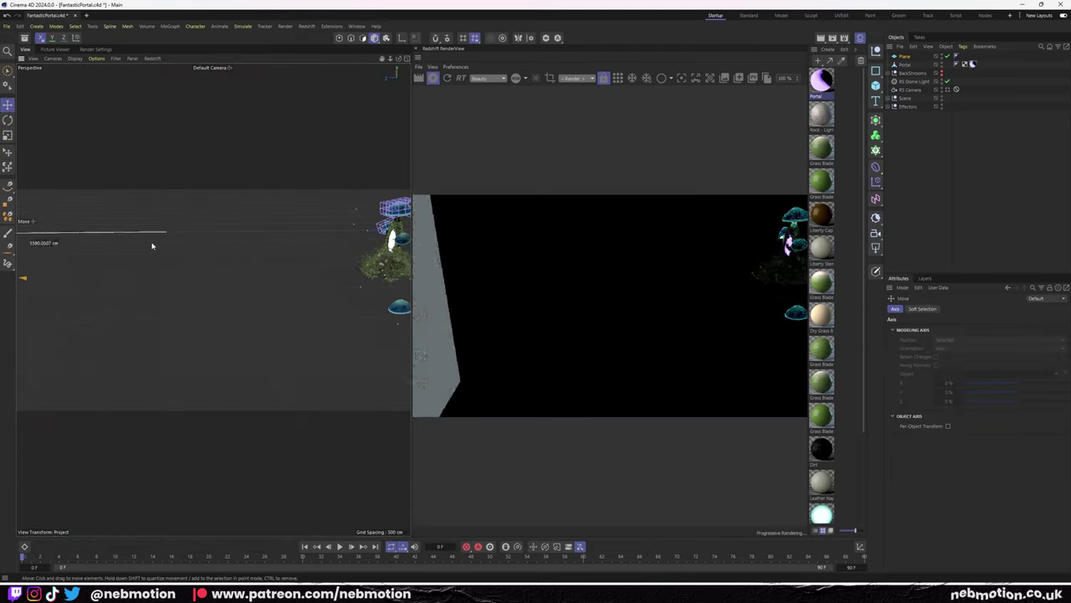
pyautogui.click(229, 67)
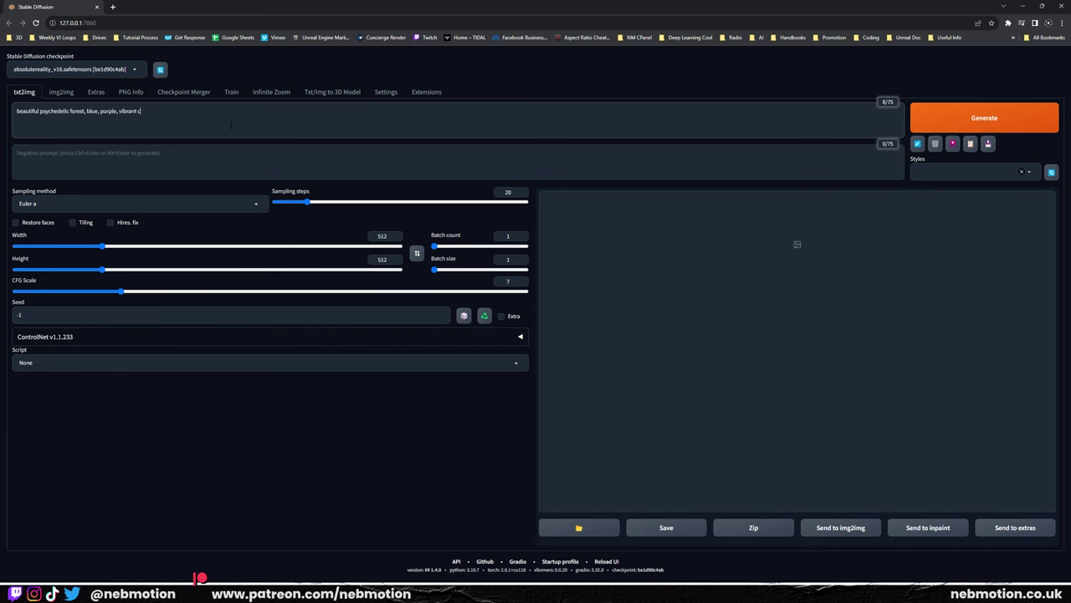
# Finish the forest prompt ending in 'cinematic' and generate the psychedelic forest image.
pyautogui.write('c lighting, cinemati')
pyautogui.click(381, 236)
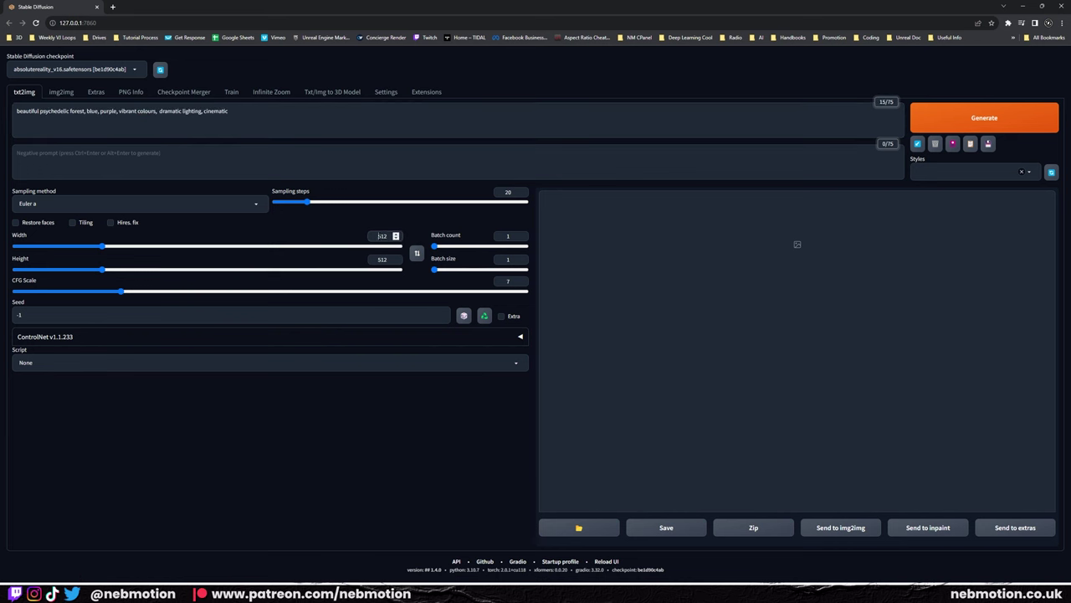
pyautogui.write('1024')
pyautogui.hotkey('ctrl', 'Return')
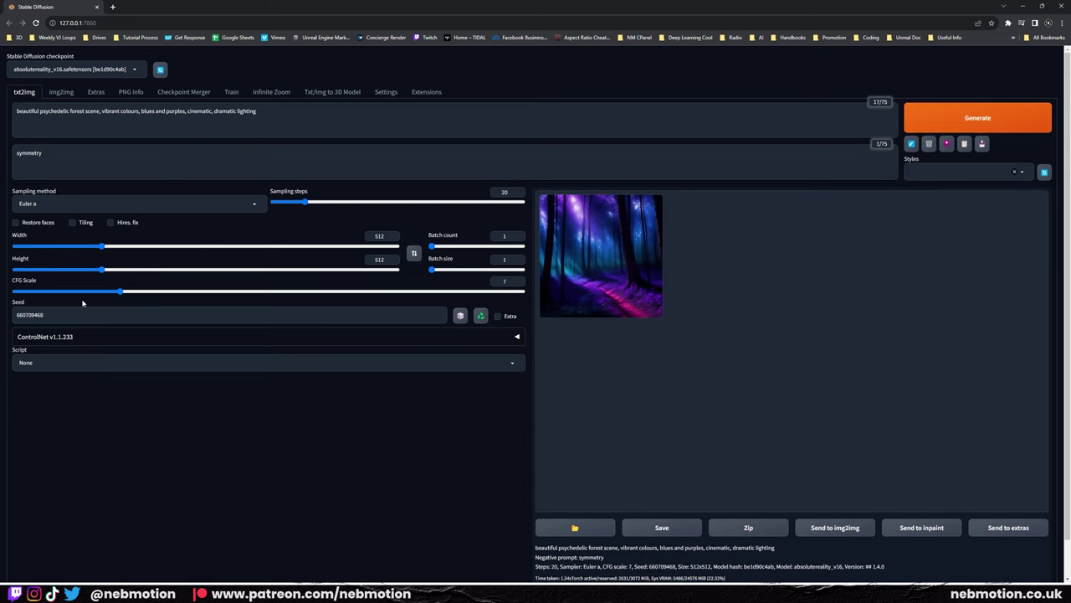
# Upscale the forest image to 2048×2048 using R-ESRGAN 4x+ Anime6B.
pyautogui.write('2048')
pyautogui.click(1028, 114)
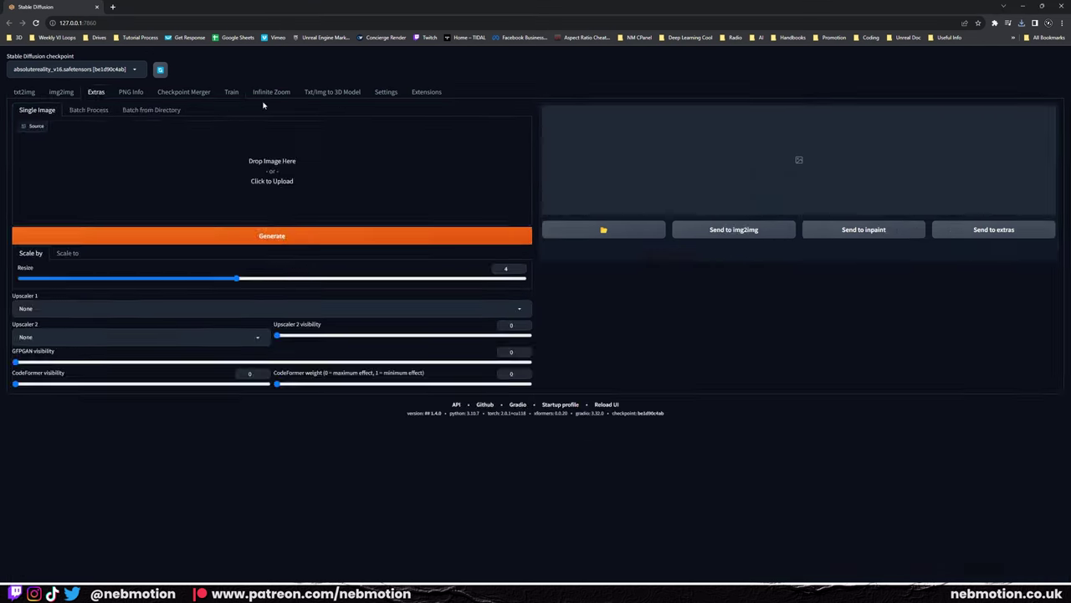
pyautogui.click(208, 308)
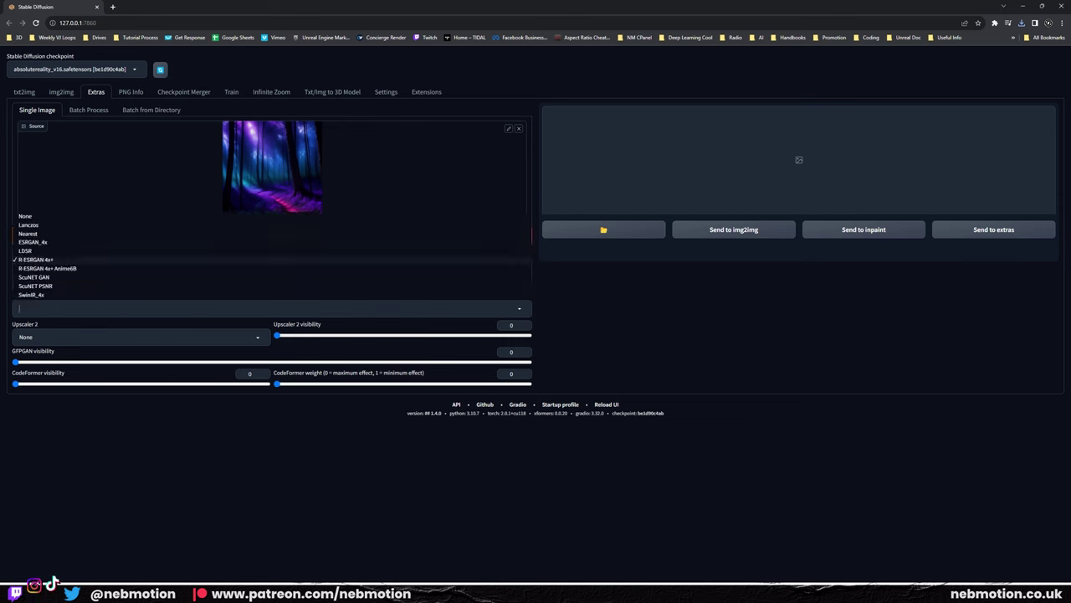
pyautogui.click(47, 268)
pyautogui.click(67, 253)
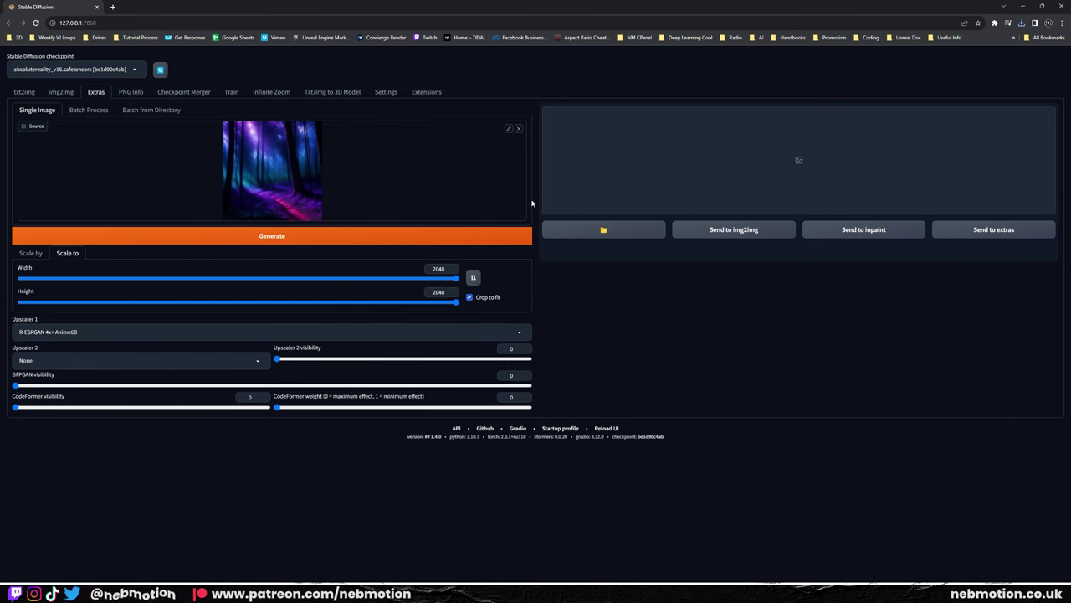
pyautogui.click(502, 235)
# Save the upscaled forest image as forest.png.
pyautogui.click(799, 167)
pyautogui.hotkey('ctrl', 's')
pyautogui.write('forest-1.png')
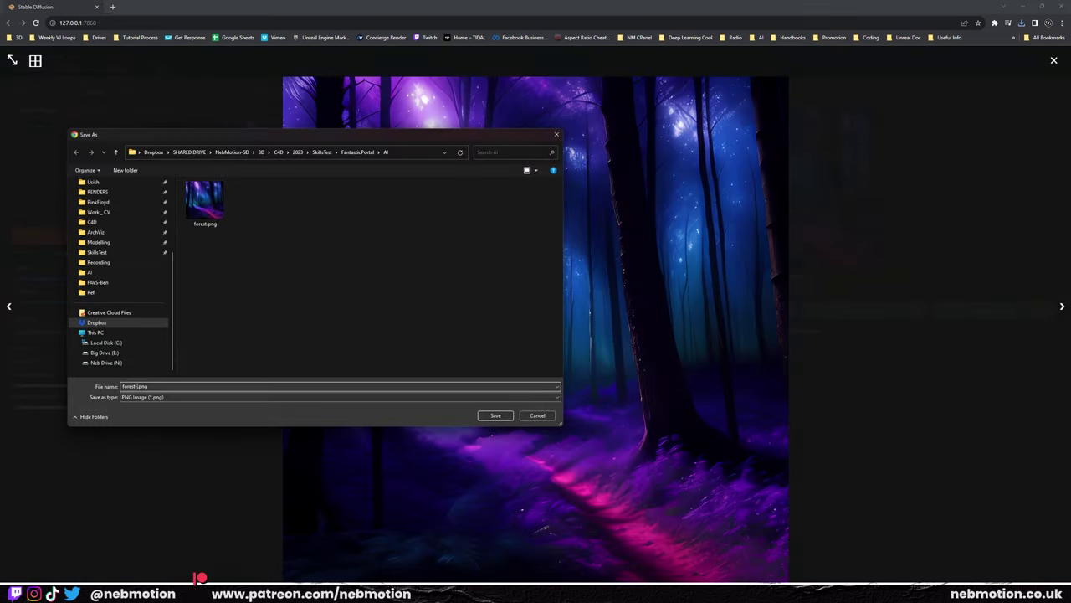
pyautogui.press('Return')
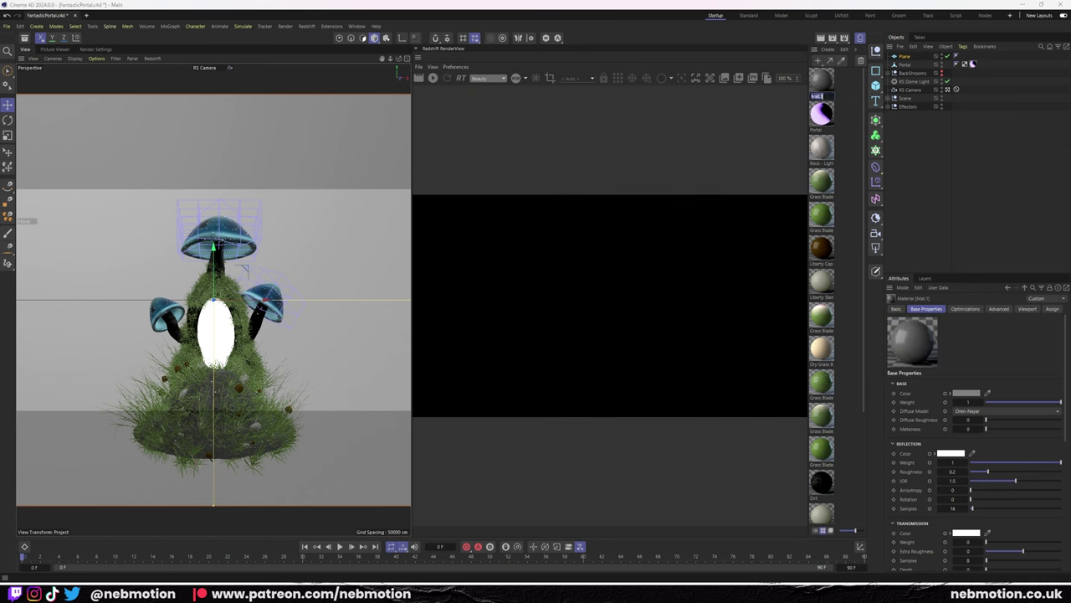
# Wire the forest-2K texture into the Forest material's Emission Color.
pyautogui.doubleClick(821, 79)
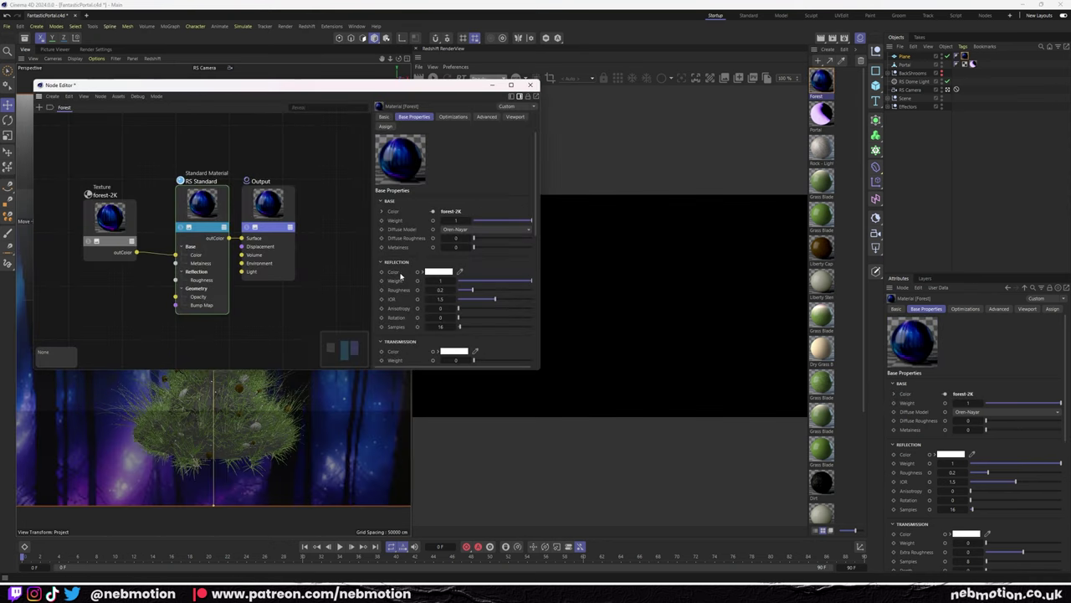
pyautogui.click(493, 87)
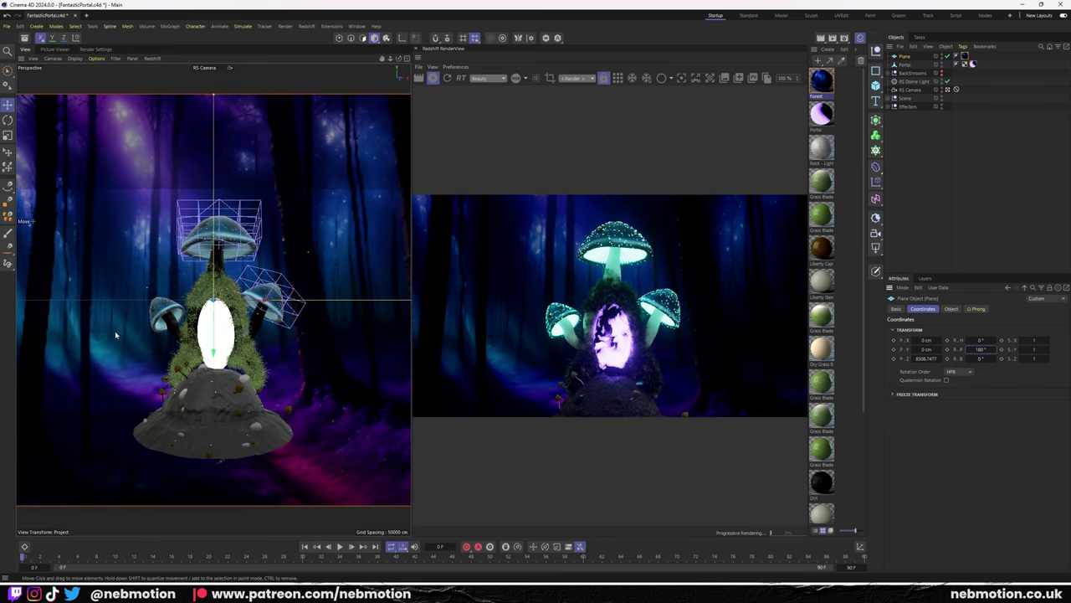
pyautogui.click(172, 220)
pyautogui.moveTo(213, 342)
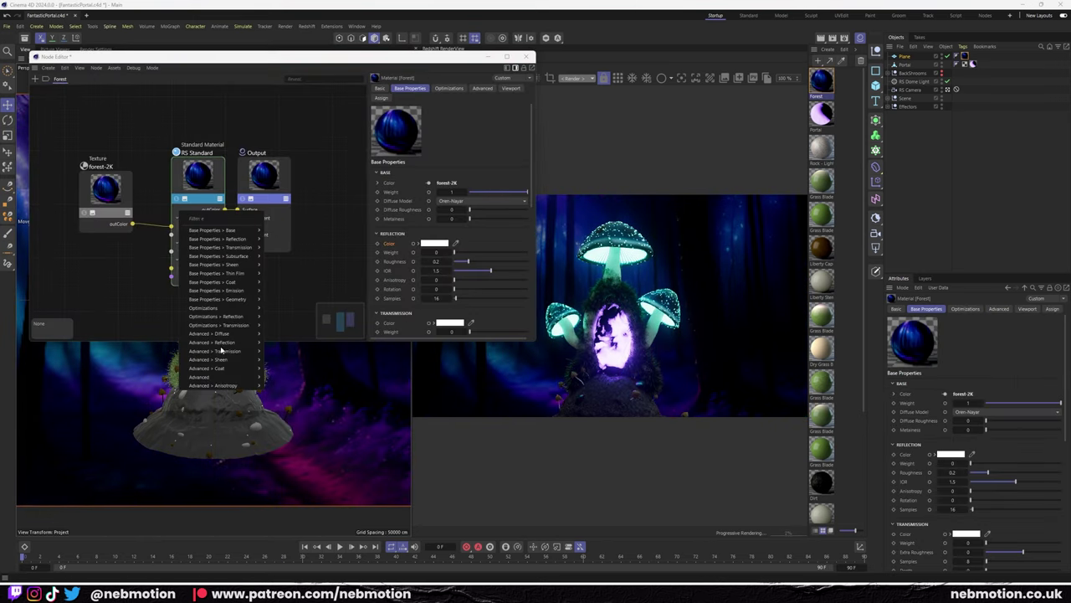
pyautogui.click(284, 299)
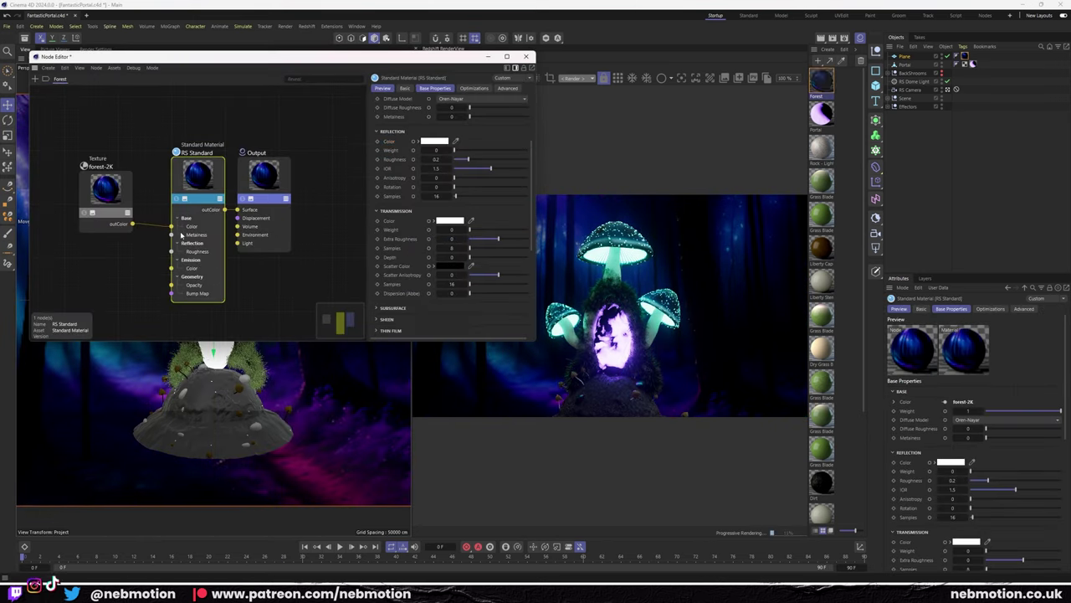
pyautogui.scroll(-5, 443, 218)
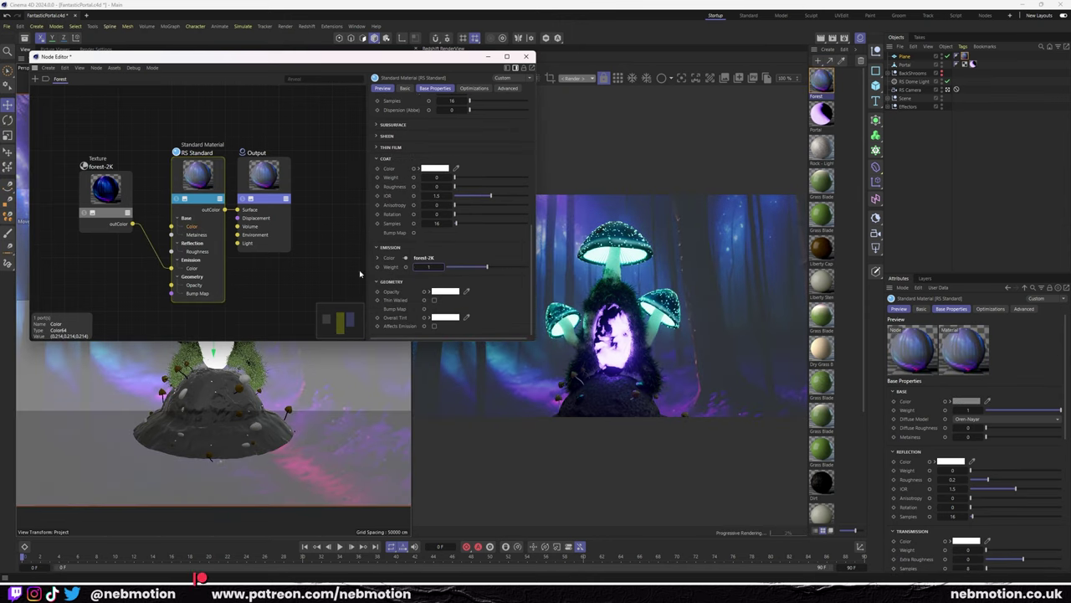
pyautogui.hotkey('ctrl', 'z')
# Close the node editor and lower the forest backdrop plane behind the mushrooms.
pyautogui.moveTo(276, 56); pyautogui.dragTo(707, 92)
pyautogui.moveTo(562, 93); pyautogui.dragTo(627, 418)
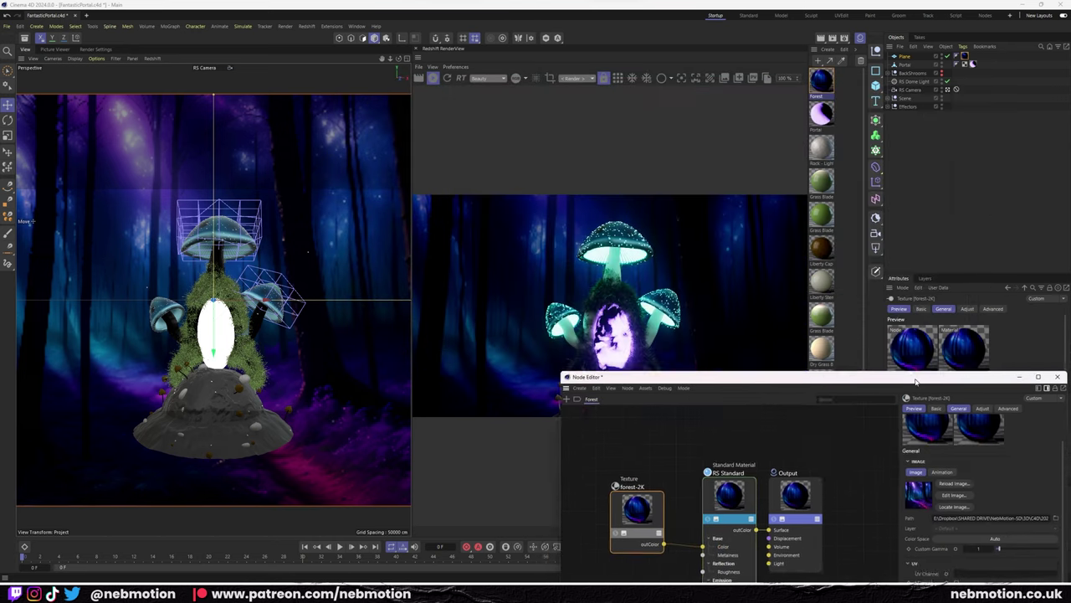
pyautogui.click(920, 348)
pyautogui.moveTo(920, 348); pyautogui.dragTo(918, 349)
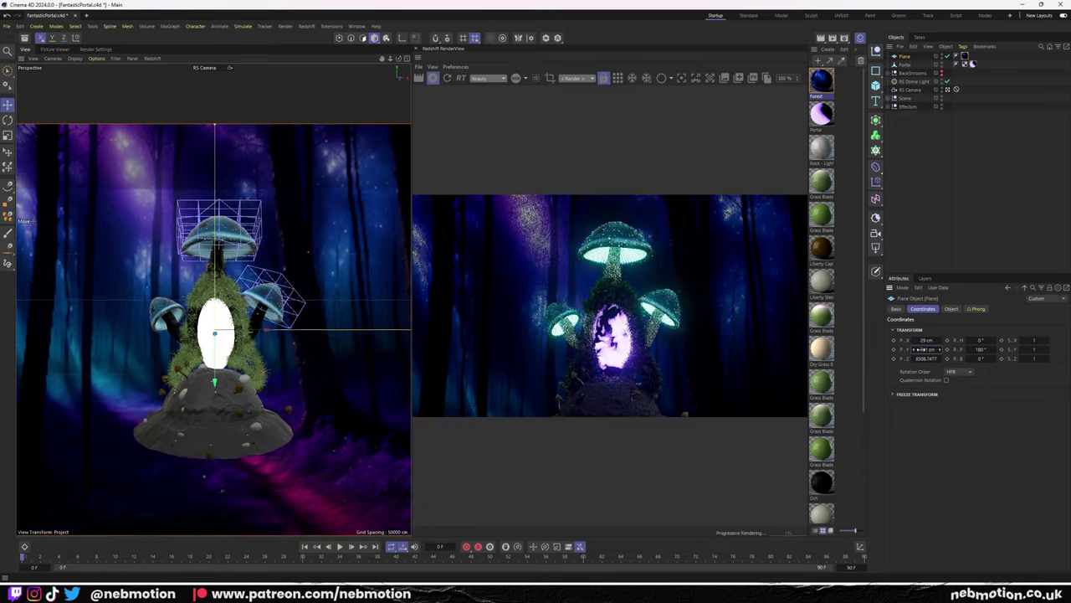
# Set the RS Camera's optical aperture to 0.22.
pyautogui.moveTo(918, 349); pyautogui.dragTo(919, 349)
pyautogui.click(909, 89)
pyautogui.click(975, 309)
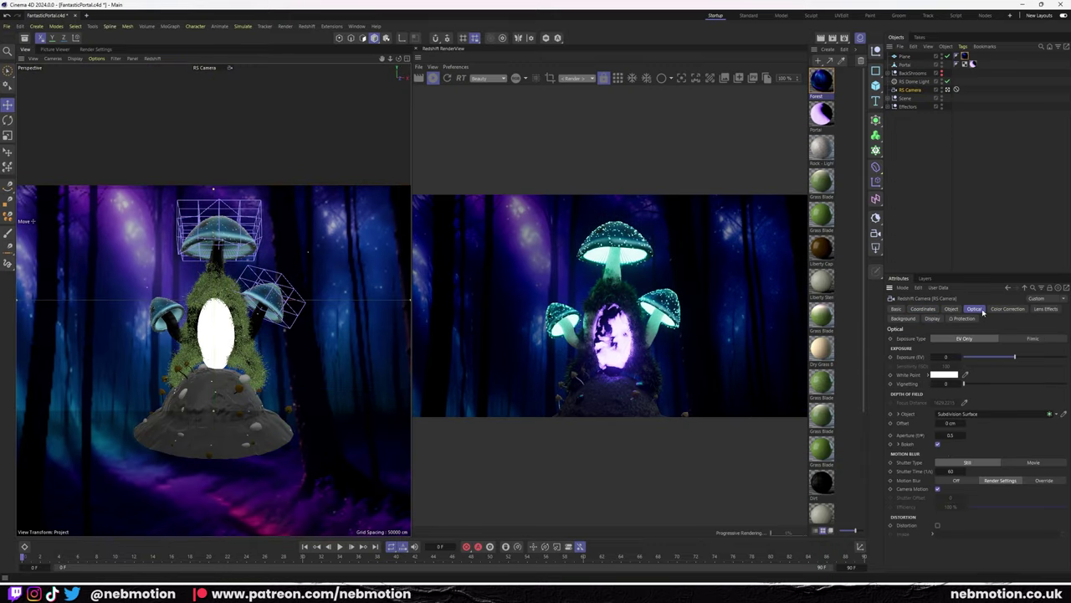
pyautogui.click(950, 435)
pyautogui.write('0.22')
pyautogui.press('Return')
# Re-enable the Grass-Dirt cloner so grass covers the rock base again.
pyautogui.click(894, 98)
pyautogui.click(919, 215)
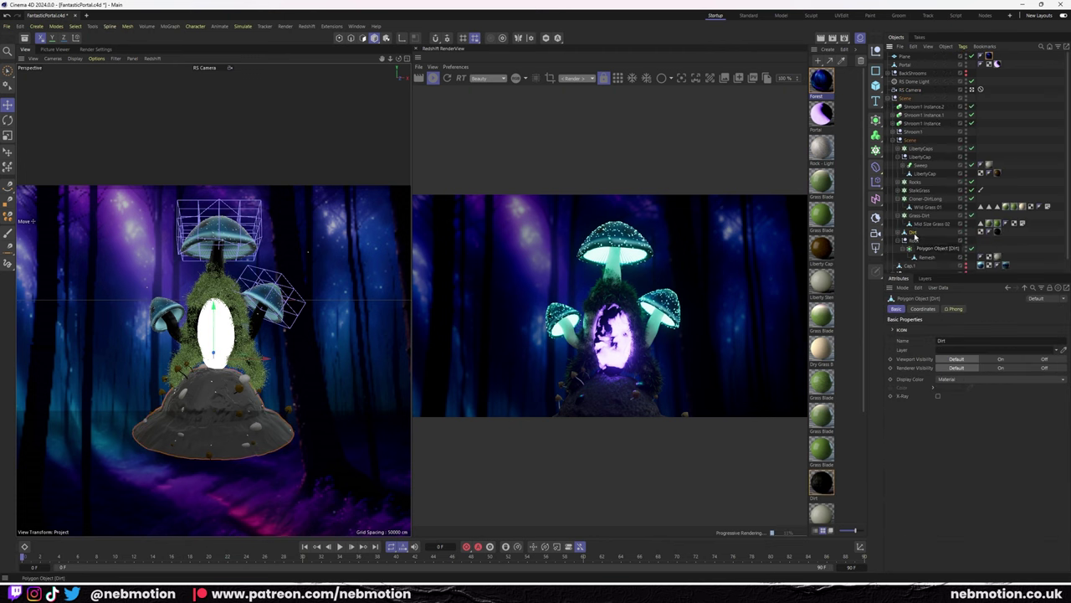
pyautogui.click(917, 182)
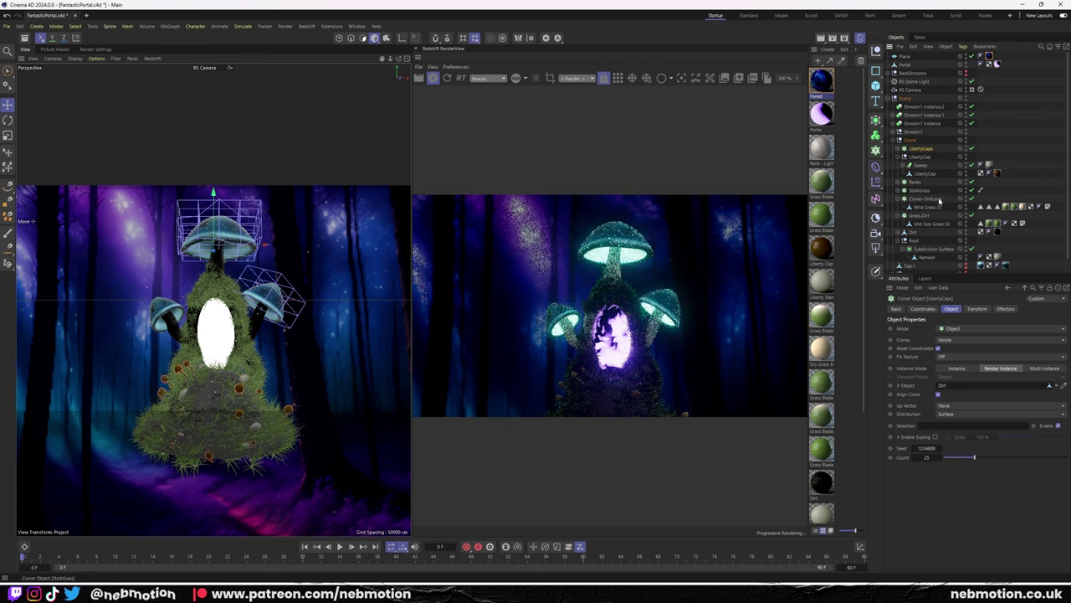
# Push the backdrop plane further back by changing its position.
pyautogui.click(905, 56)
pyautogui.click(922, 309)
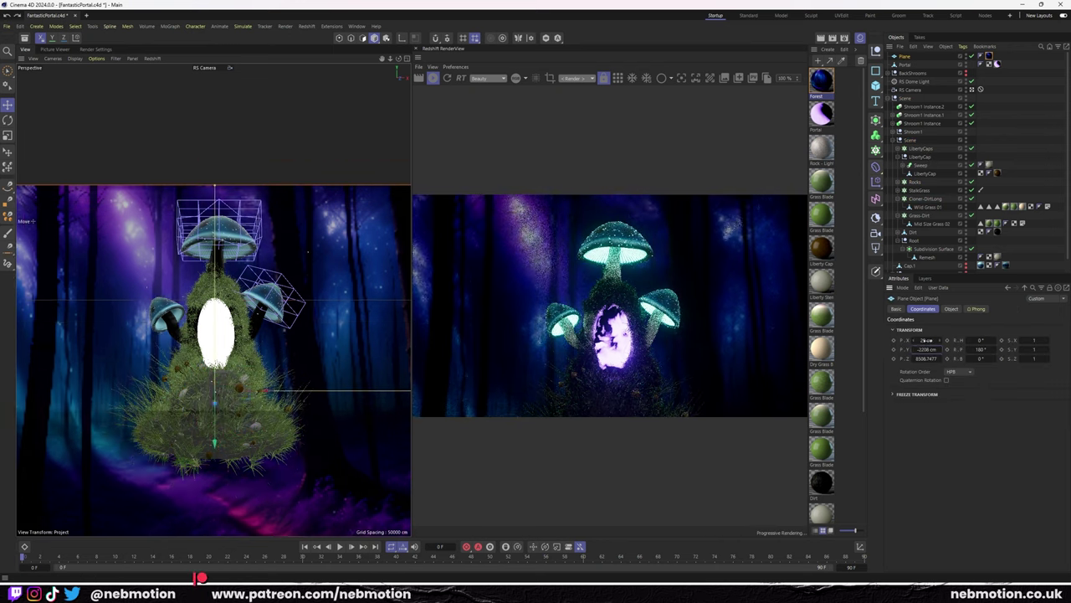
pyautogui.moveTo(921, 358); pyautogui.dragTo(916, 359)
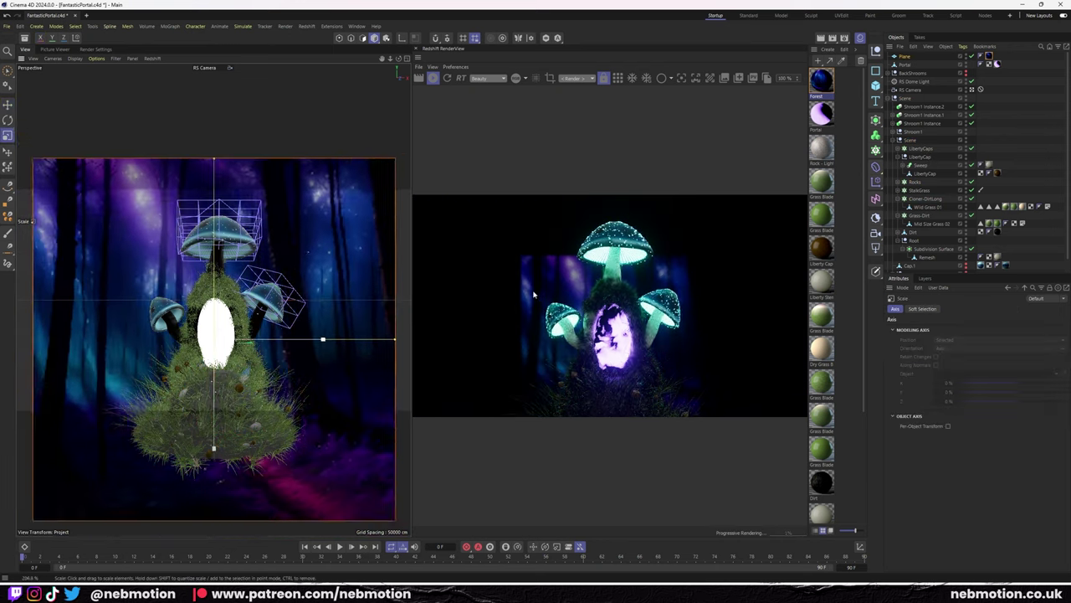
# Add a Color Correct node after the forest-2K texture in the Forest material.
pyautogui.press('t')
pyautogui.doubleClick(821, 81)
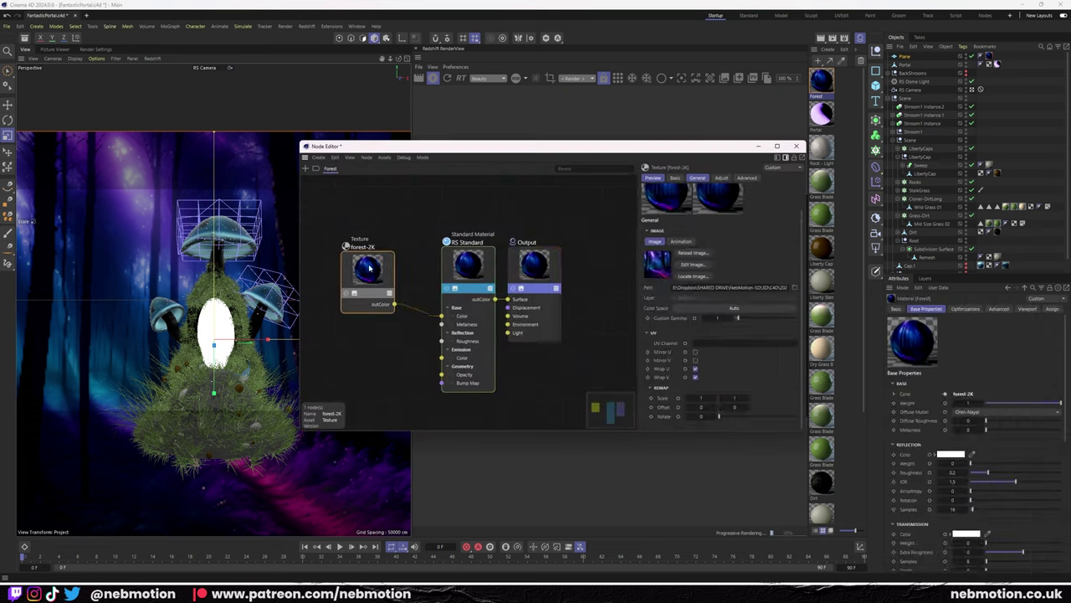
pyautogui.hotkey('shift', 'c')
pyautogui.write('curv')
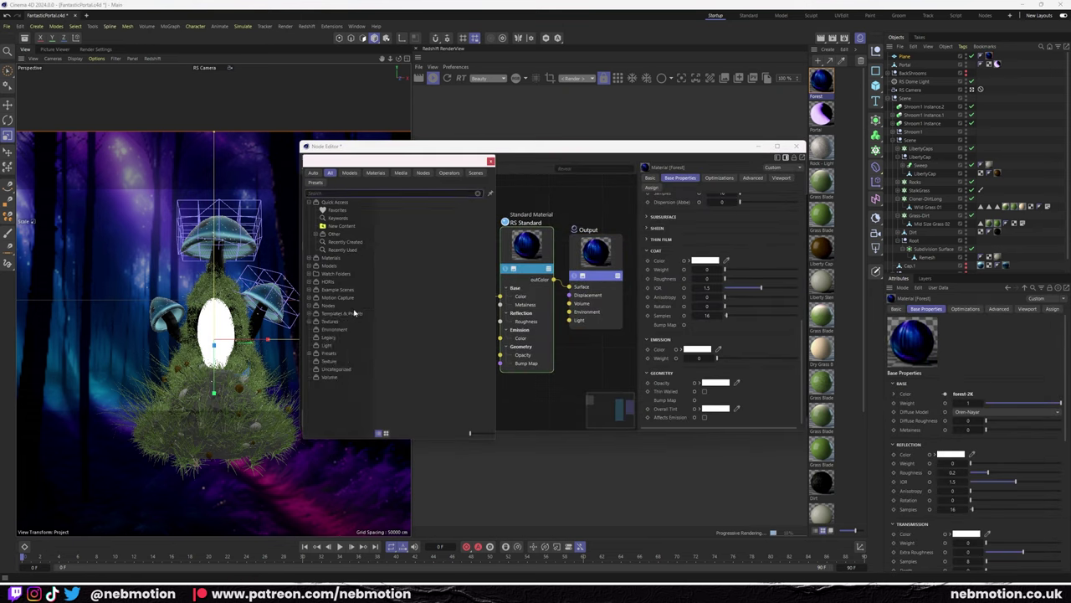
pyautogui.doubleClick(396, 215)
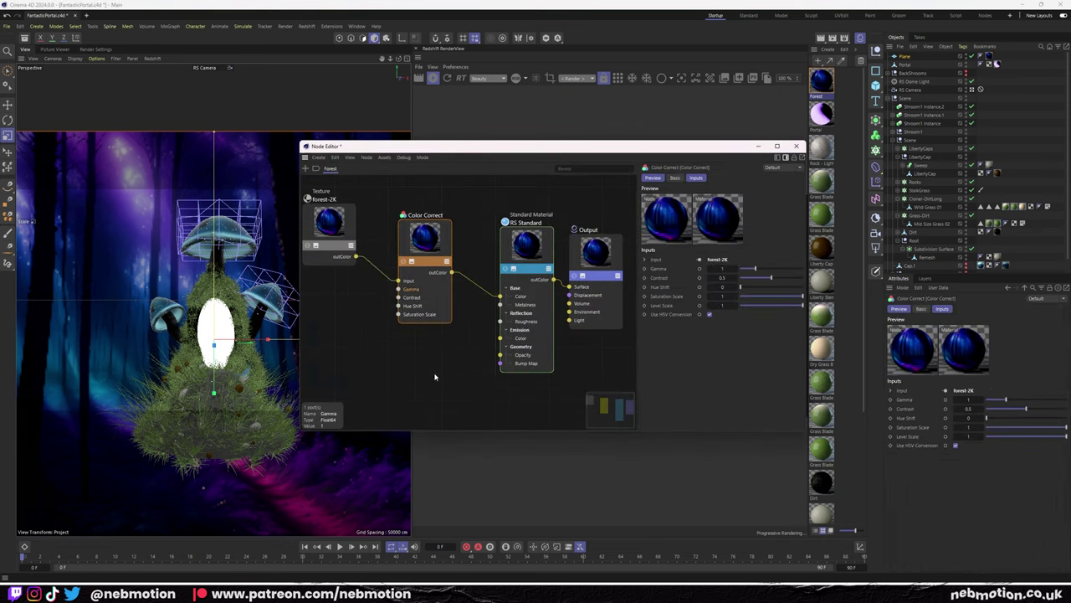
# Adjust the Color Correct gamma and drop its Level Scale to 0.503.
pyautogui.moveTo(650, 150)
pyautogui.mouseDown()
pyautogui.moveTo(318, 122)
pyautogui.moveTo(353, 36)
pyautogui.mouseUp()
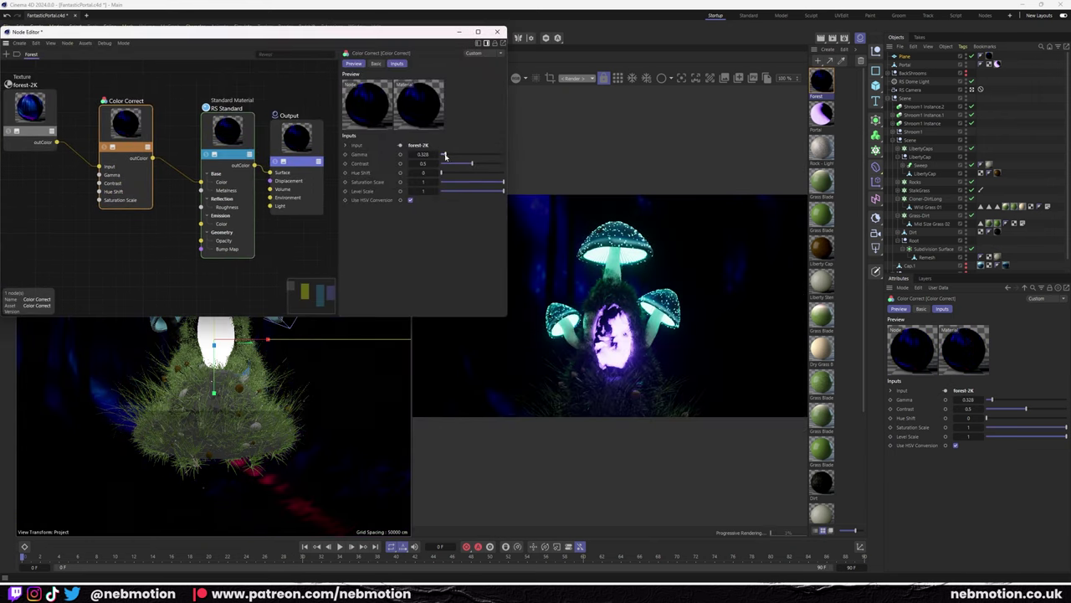
pyautogui.moveTo(444, 154)
pyautogui.mouseDown()
pyautogui.moveTo(466, 154)
pyautogui.moveTo(494, 182)
pyautogui.moveTo(443, 183)
pyautogui.moveTo(503, 182)
pyautogui.mouseUp()
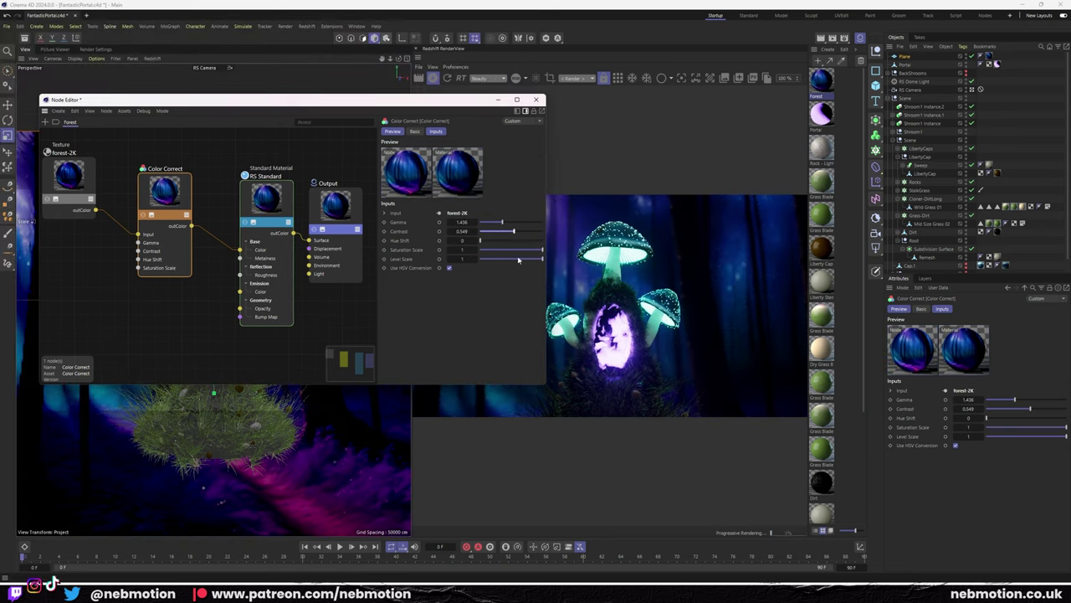
pyautogui.moveTo(518, 261); pyautogui.dragTo(511, 260)
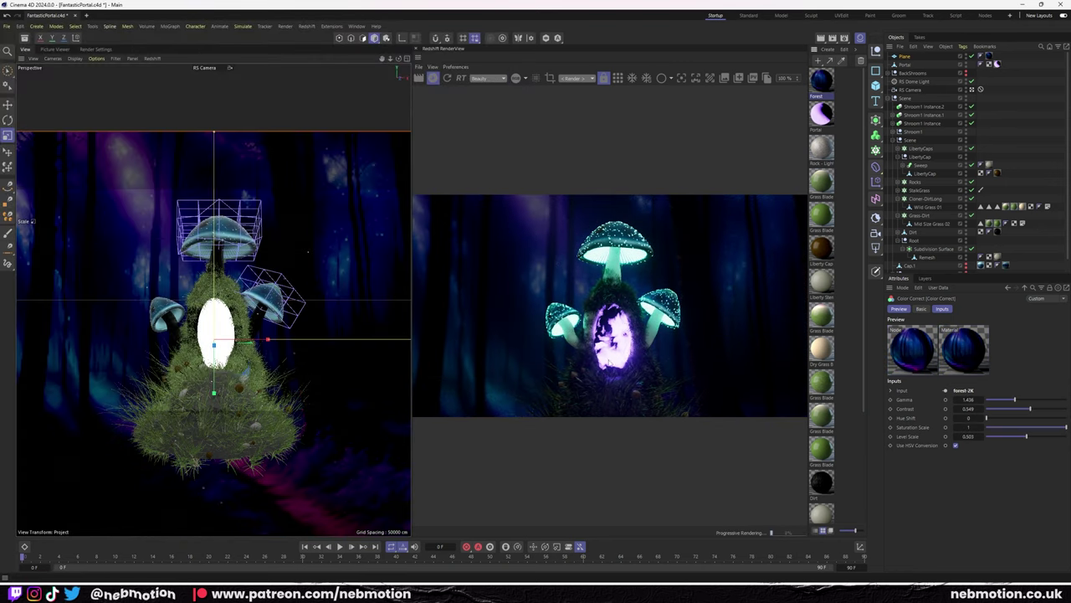
pyautogui.click(912, 89)
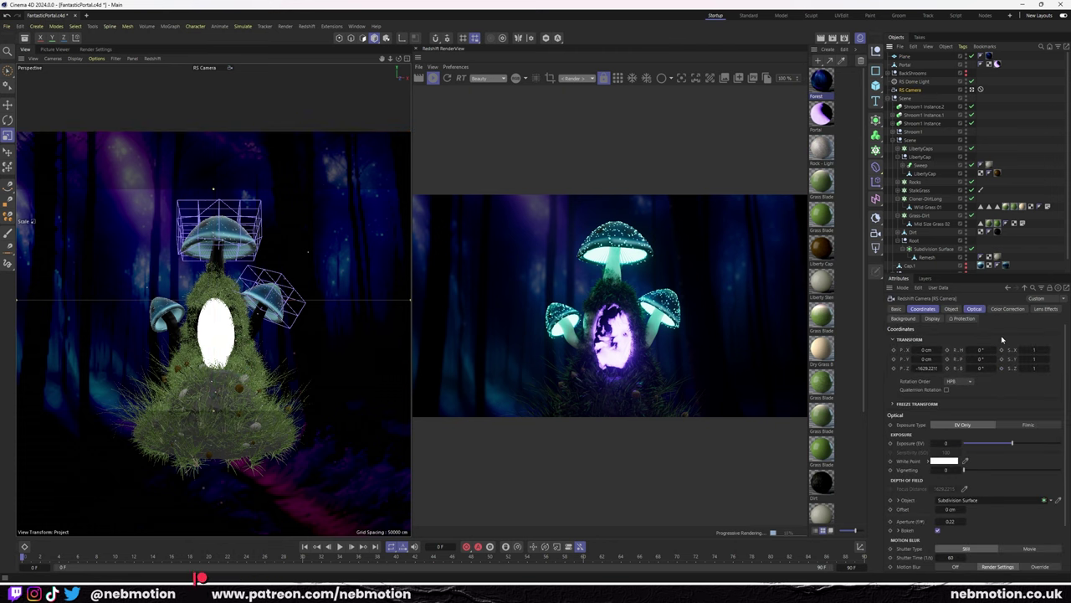
# Give the camera a vignetting of 25 and add a Redshift Point Light above the grass.
pyautogui.click(974, 308)
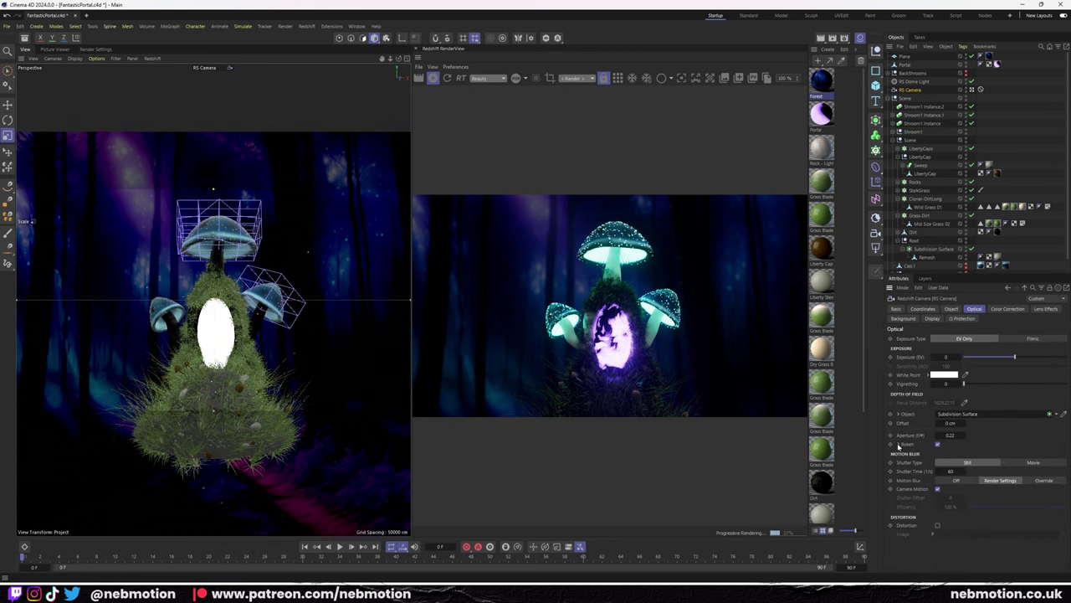
pyautogui.moveTo(966, 382); pyautogui.dragTo(1066, 382)
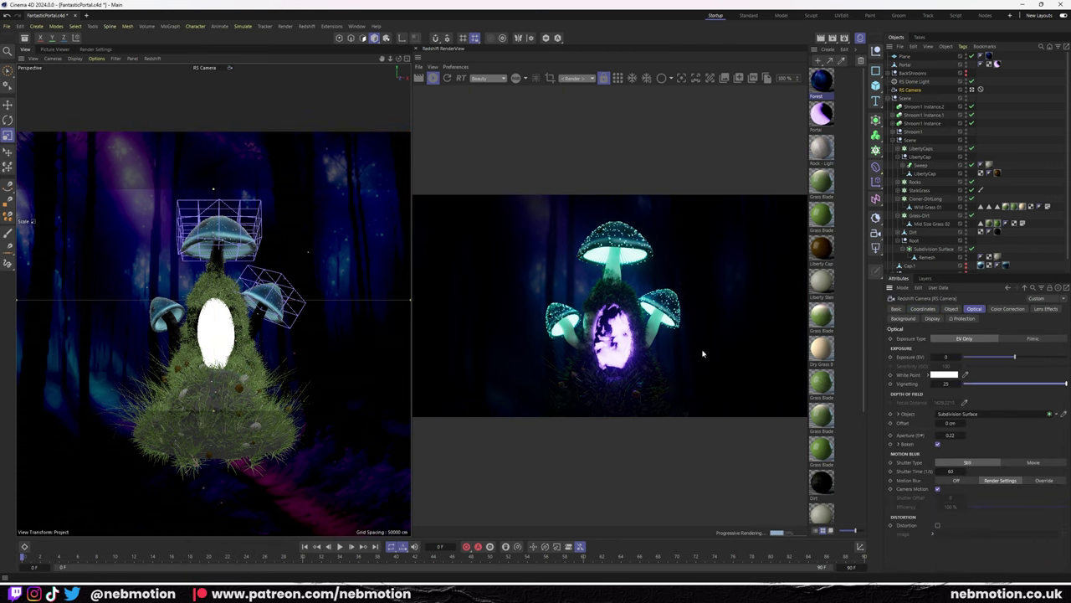
pyautogui.click(306, 26)
pyautogui.click(331, 92)
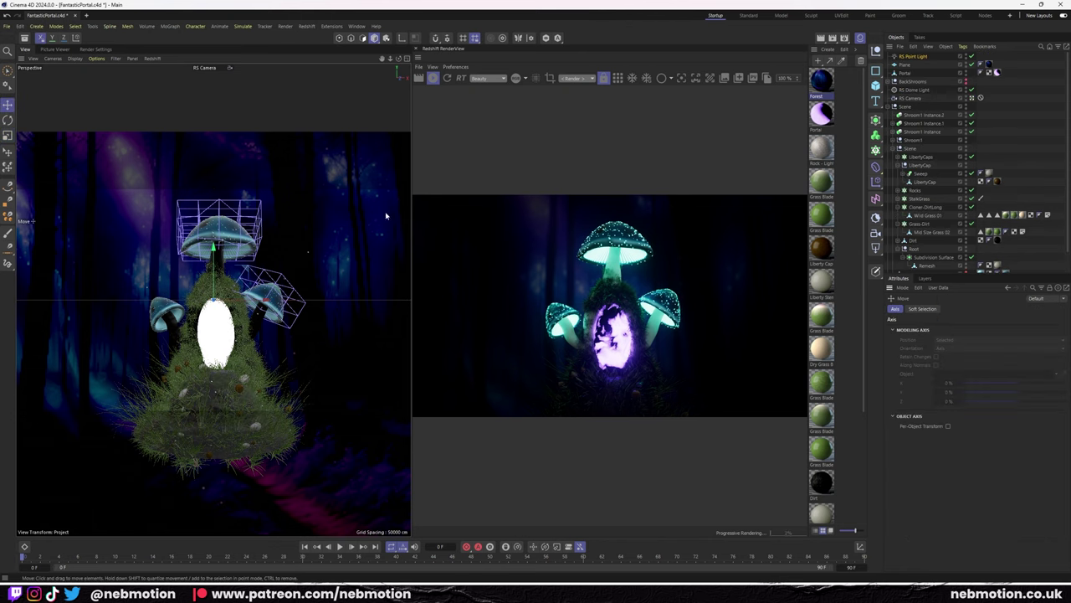
pyautogui.moveTo(927, 358); pyautogui.dragTo(946, 358)
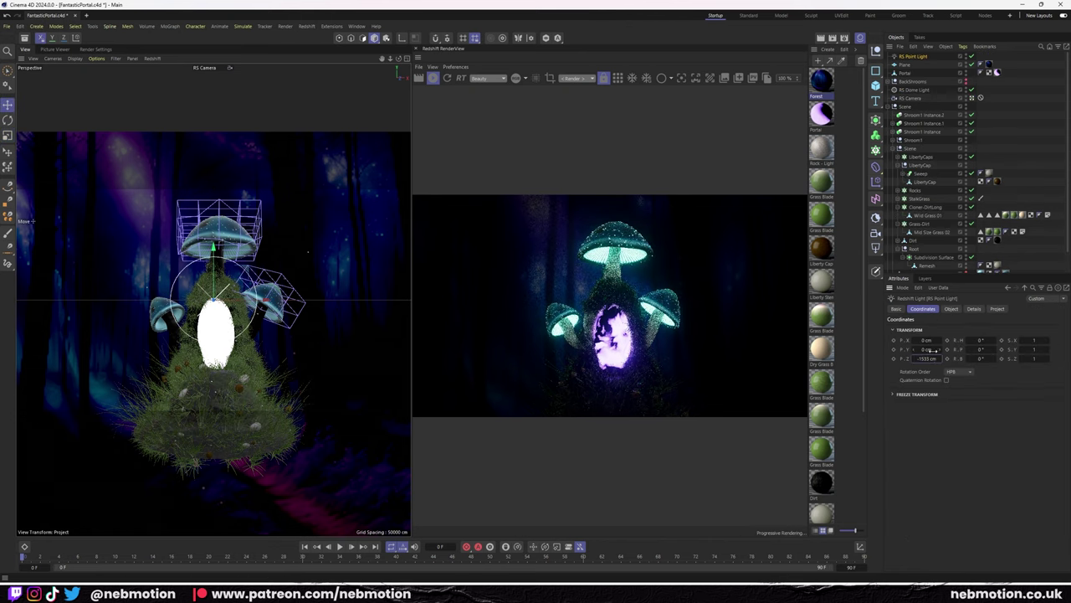
# Convert the new light into a spot light and adjust its exposure.
pyautogui.click(951, 308)
pyautogui.moveTo(996, 383)
pyautogui.mouseDown()
pyautogui.moveTo(1017, 382)
pyautogui.moveTo(982, 383)
pyautogui.mouseUp()
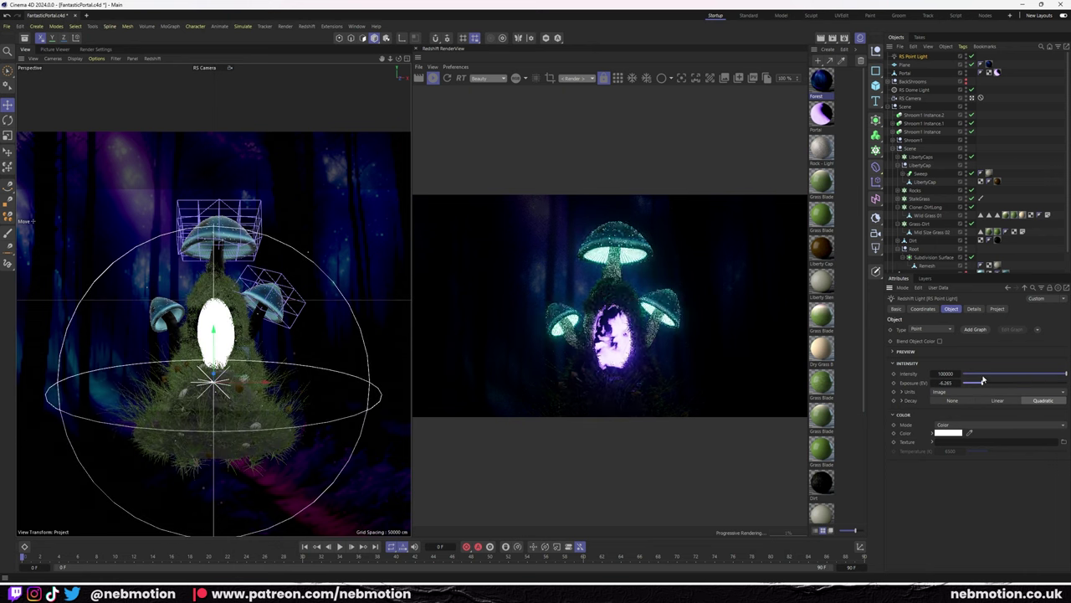
pyautogui.click(932, 329)
pyautogui.click(928, 339)
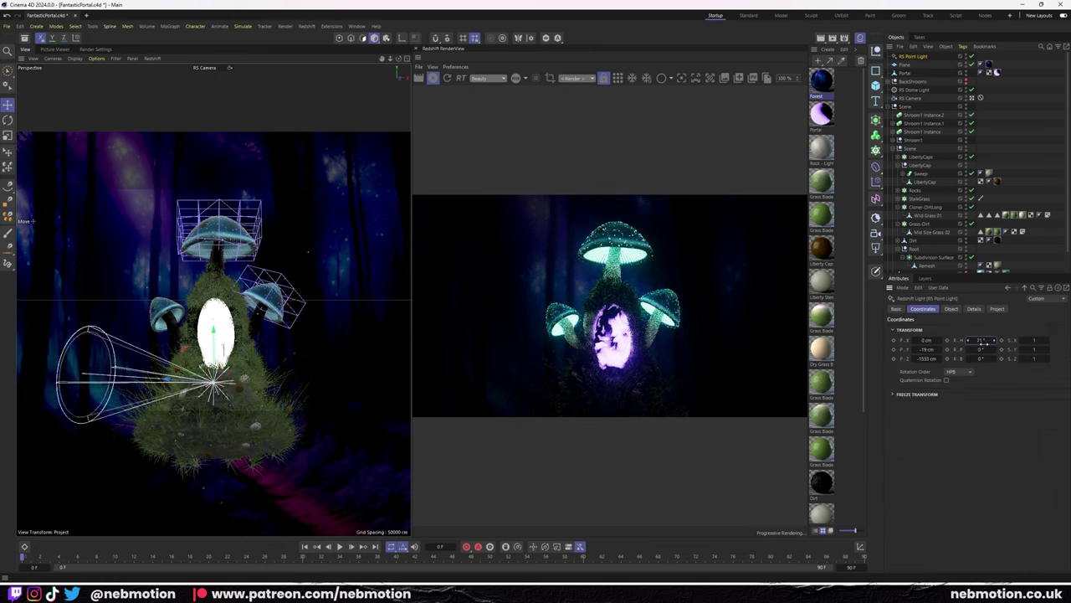
# Brighten the spot to exposure 10, tint it lavender, and render to the Picture Viewer.
pyautogui.moveTo(982, 382); pyautogui.dragTo(1063, 391)
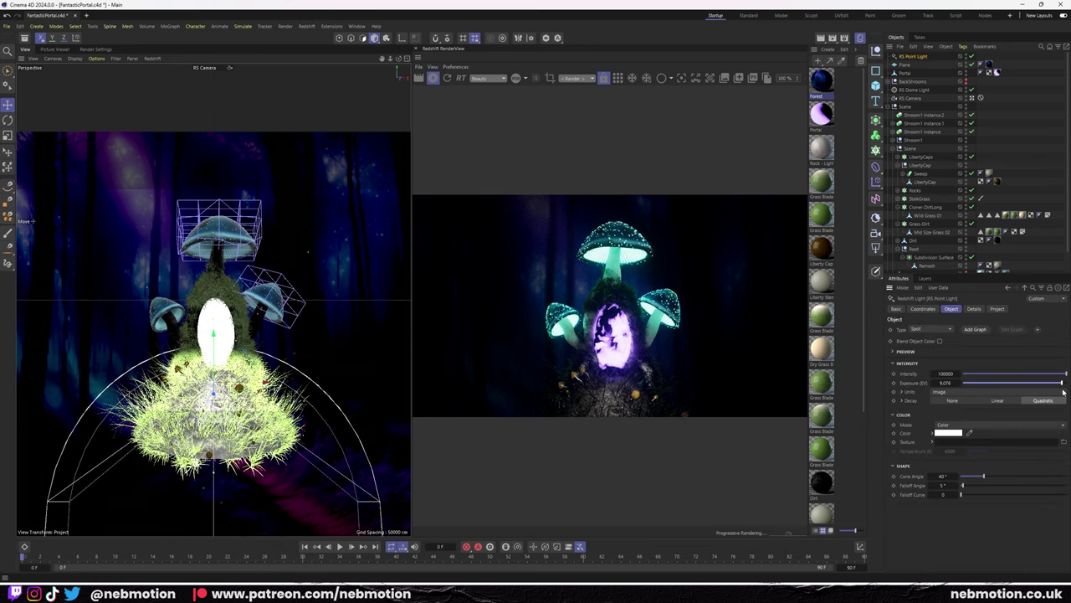
pyautogui.click(948, 432)
pyautogui.moveTo(1027, 488)
pyautogui.mouseDown()
pyautogui.moveTo(994, 488)
pyautogui.moveTo(1003, 481)
pyautogui.mouseUp()
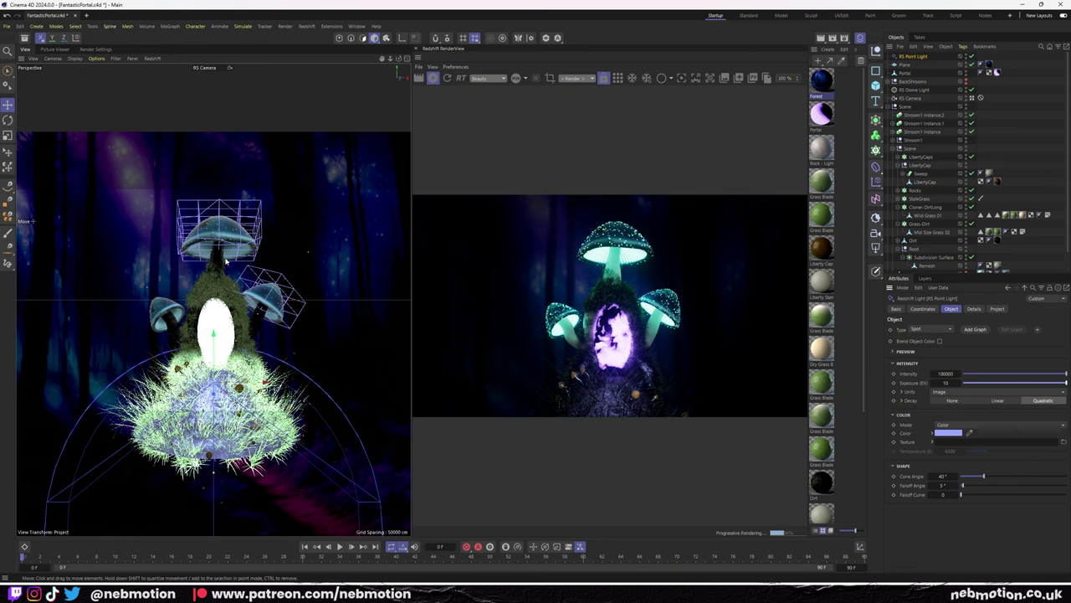
pyautogui.click(181, 148)
pyautogui.hotkey('shift', 'r')
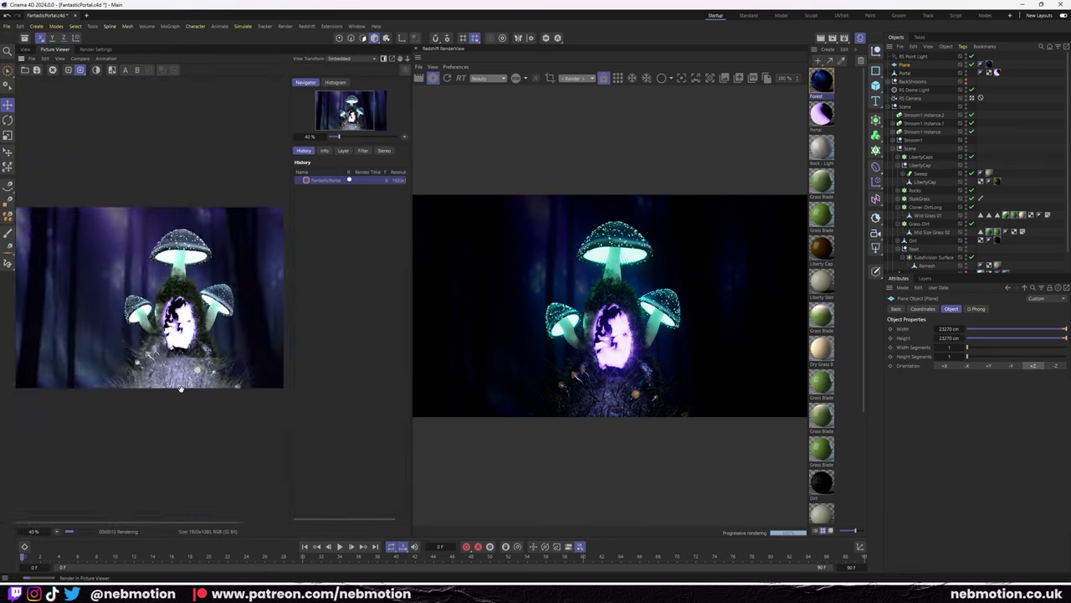
# Save the render as a PNG named FantasticPortalv2.png in the SkillsTest folder.
pyautogui.scroll(-1, 98, 354)
pyautogui.hotkey('ctrl', 's')
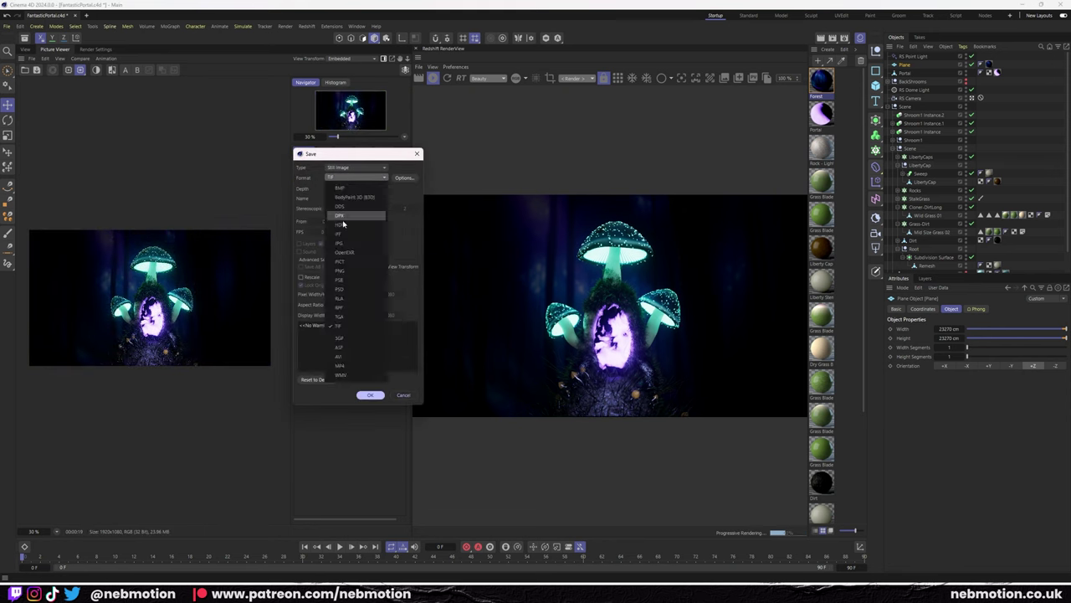
pyautogui.click(371, 392)
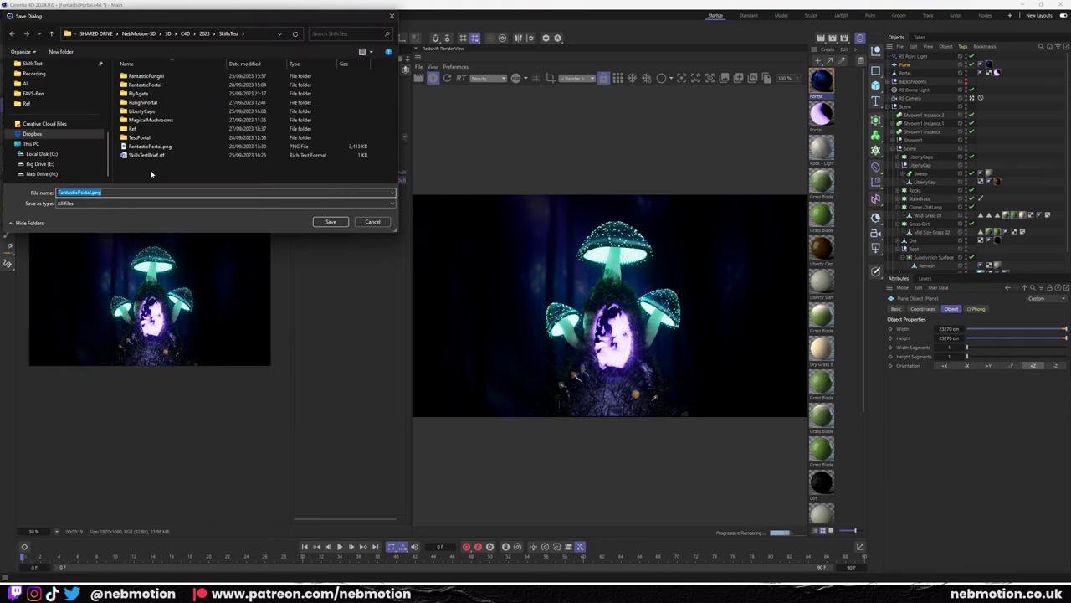
pyautogui.press('Return')
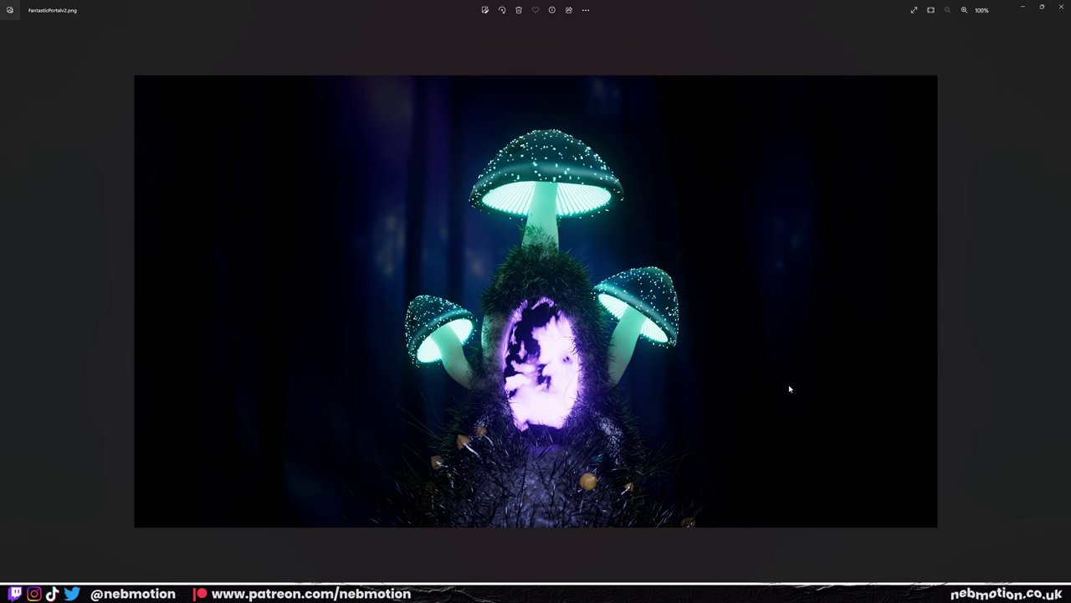
# Add a second Redshift Point Light and frame it at the mushroom portal.
pyautogui.click(27, 50)
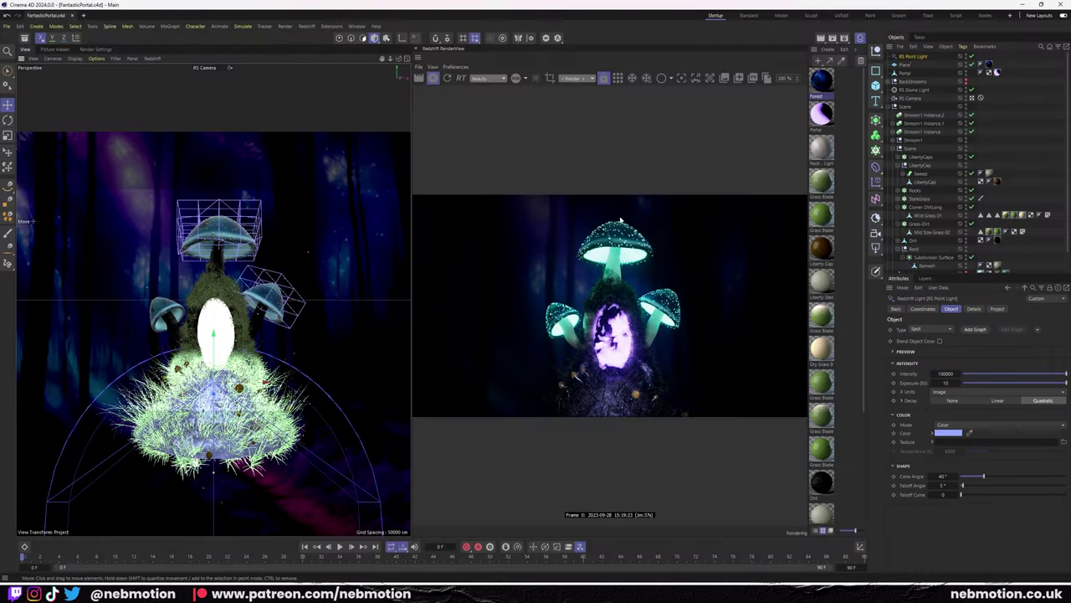
pyautogui.click(284, 26)
pyautogui.click(383, 72)
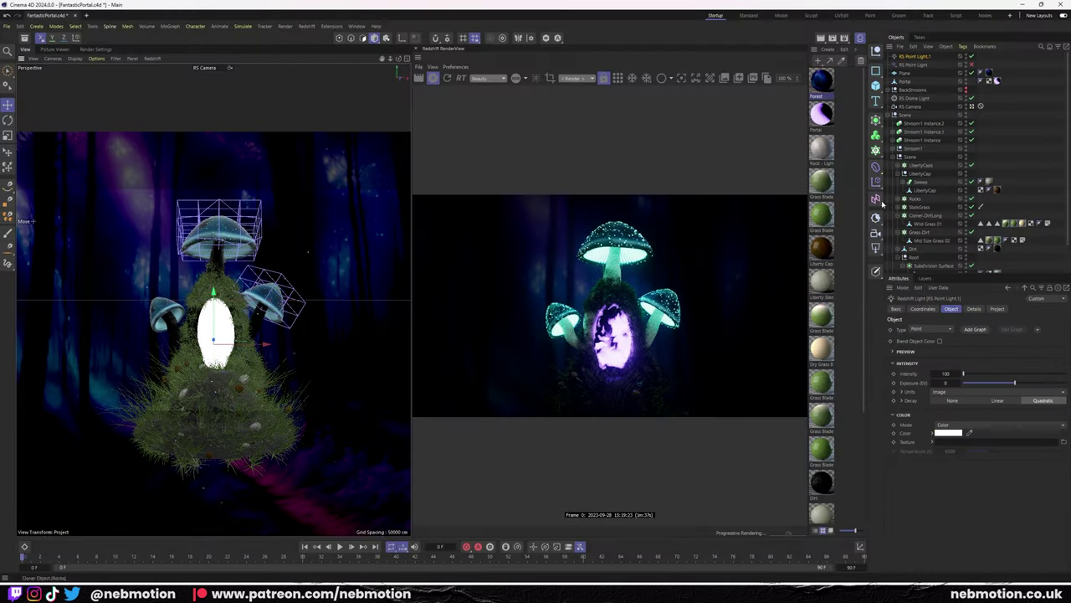
pyautogui.press('o')
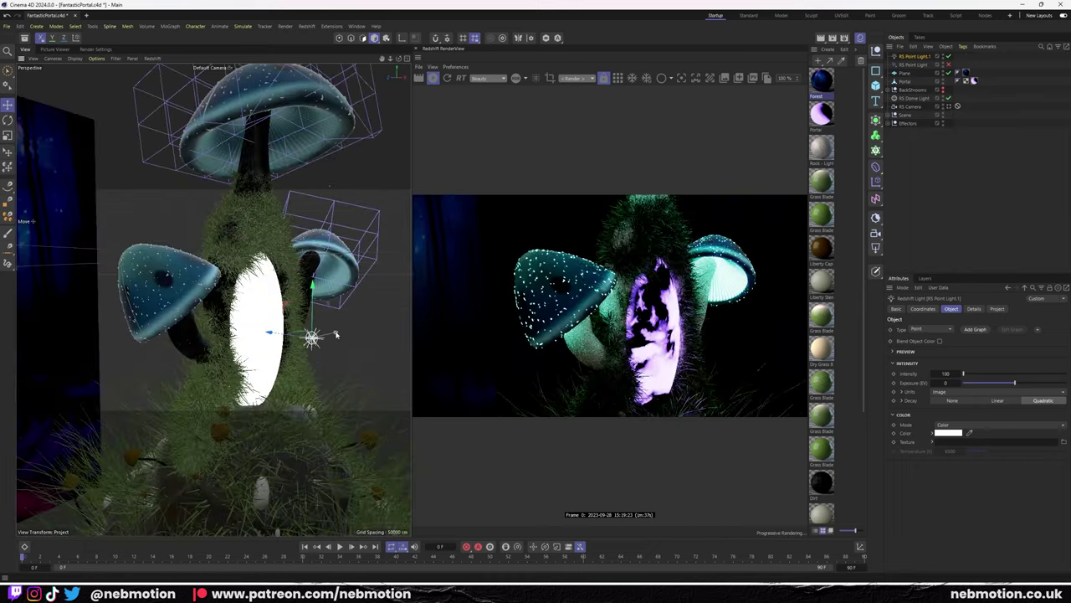
pyautogui.keyDown('alt'); pyautogui.moveTo(335, 334); pyautogui.dragTo(306, 260); pyautogui.keyUp('alt')
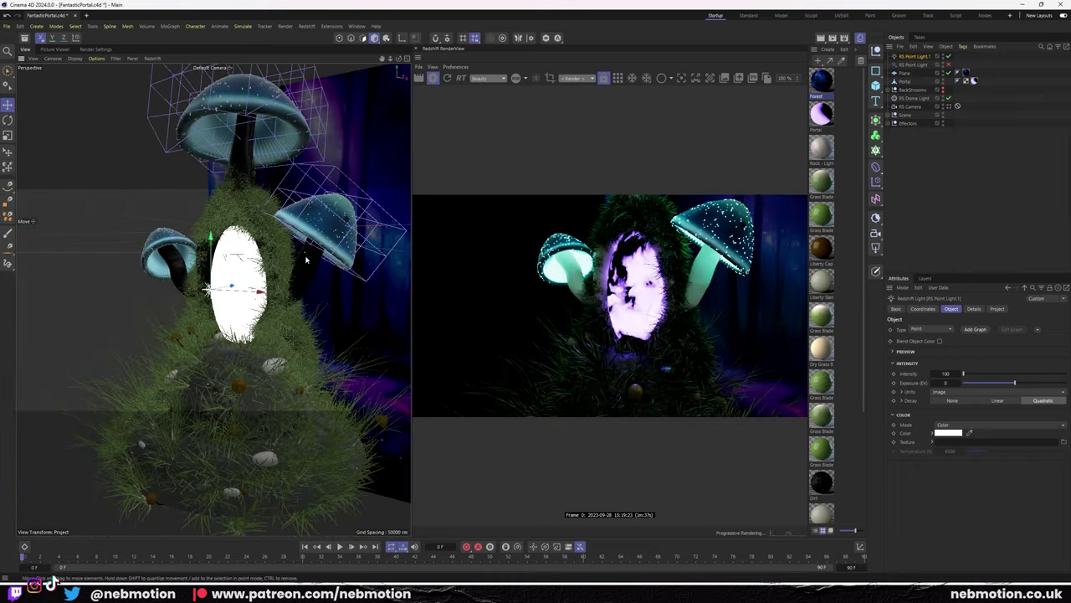
pyautogui.scroll(-5, 306, 260)
pyautogui.click(957, 107)
# Max out the point light's intensity and tint it saturated purple with higher exposure.
pyautogui.moveTo(962, 373)
pyautogui.mouseDown()
pyautogui.moveTo(1068, 385)
pyautogui.moveTo(994, 381)
pyautogui.mouseUp()
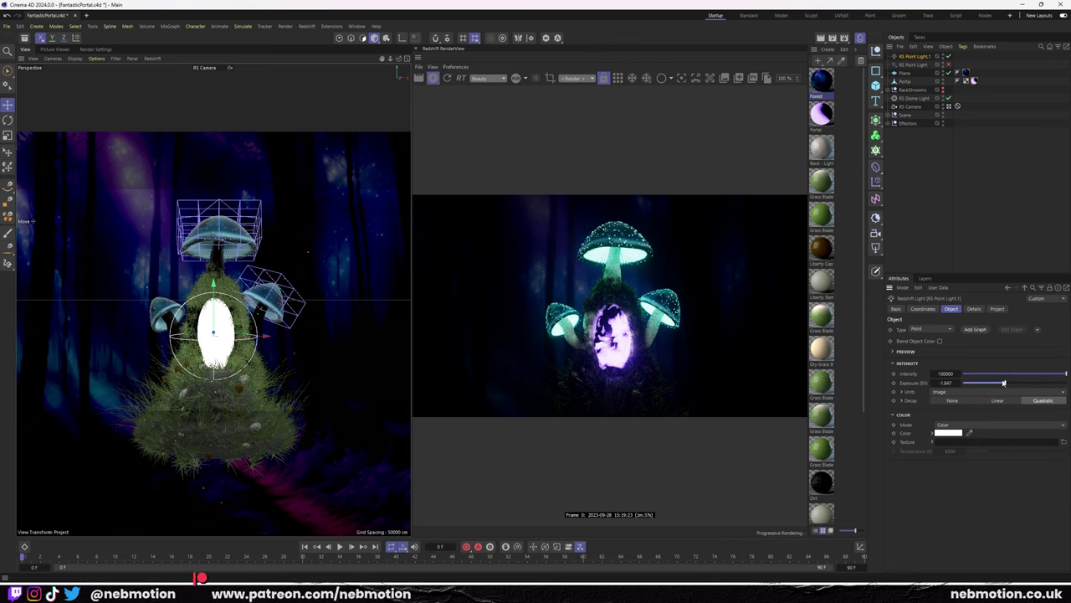
pyautogui.click(948, 432)
pyautogui.moveTo(1027, 488); pyautogui.dragTo(1010, 491)
pyautogui.moveTo(1005, 382); pyautogui.dragTo(1019, 383)
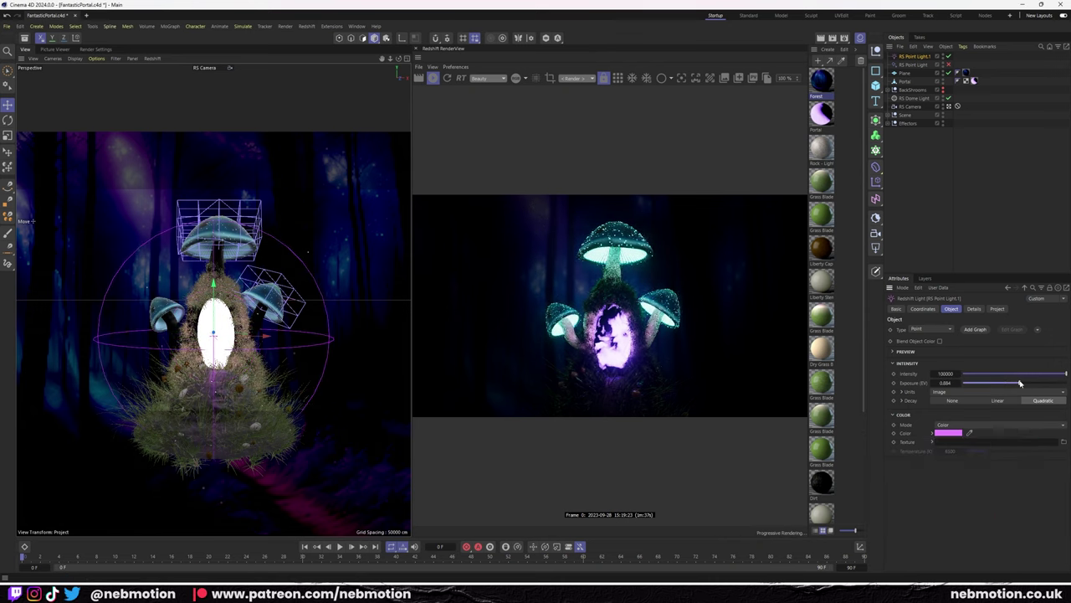
pyautogui.click(948, 432)
pyautogui.moveTo(998, 521); pyautogui.dragTo(1028, 520)
pyautogui.click(922, 308)
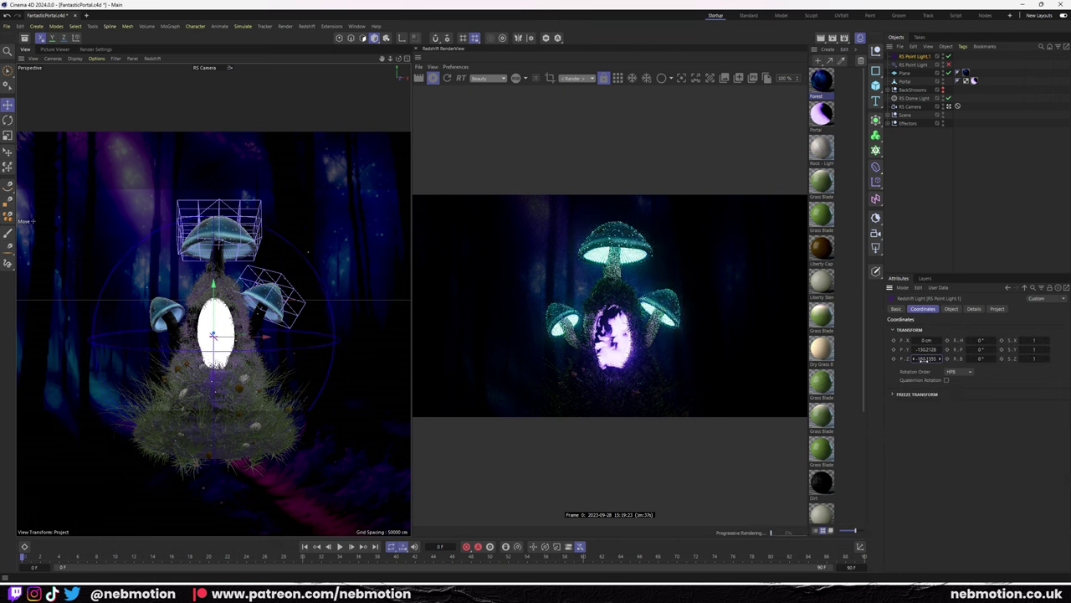
pyautogui.click(952, 308)
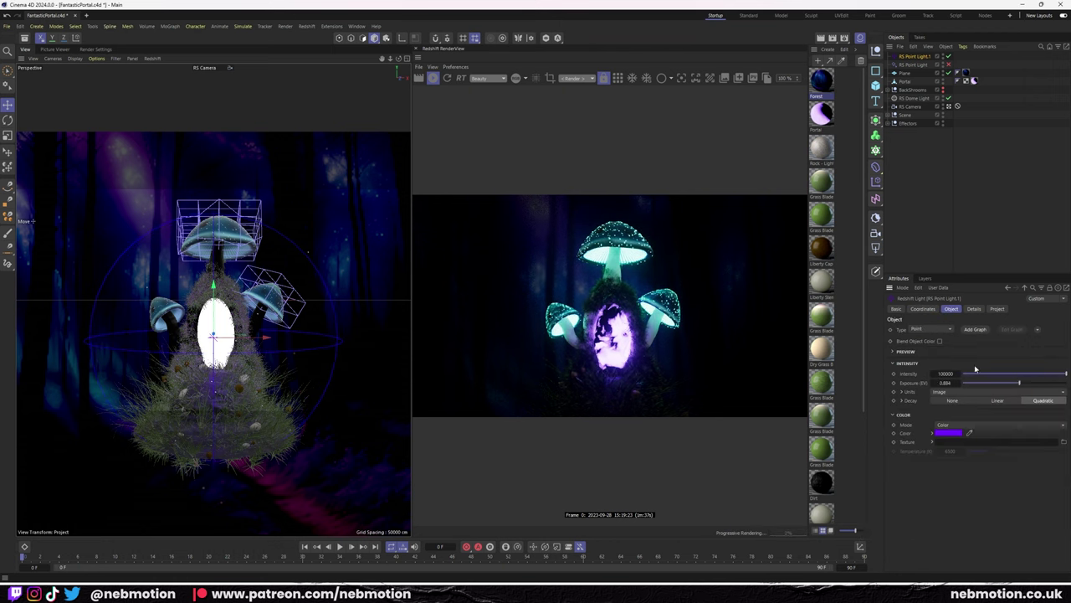
# Dim the spot light's exposure to 6.718 and set the purple light's exposure to about 1.7.
pyautogui.click(955, 67)
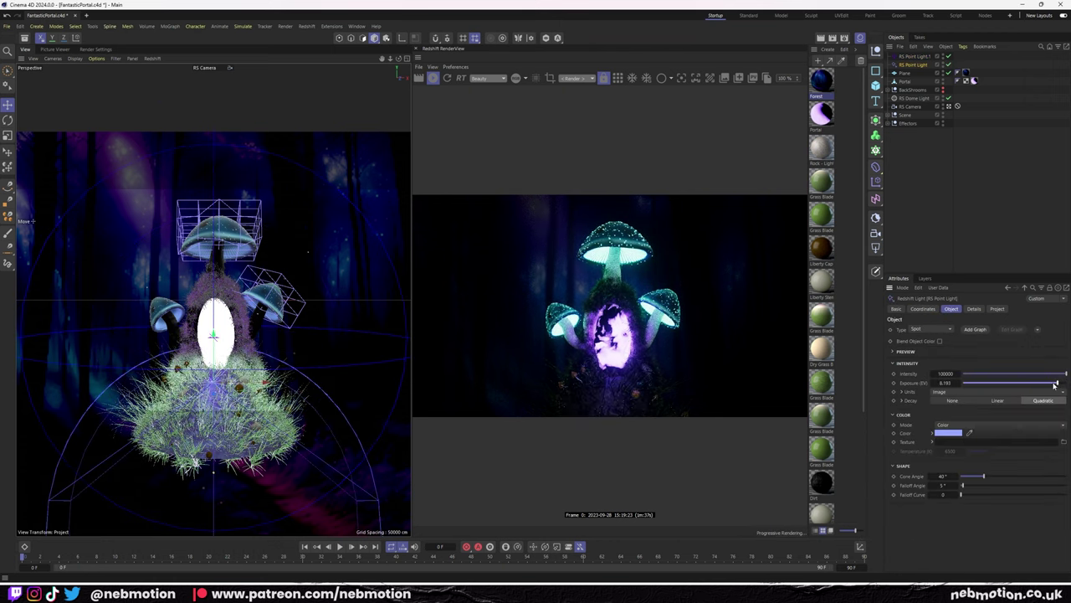
pyautogui.moveTo(1056, 383); pyautogui.dragTo(1066, 383)
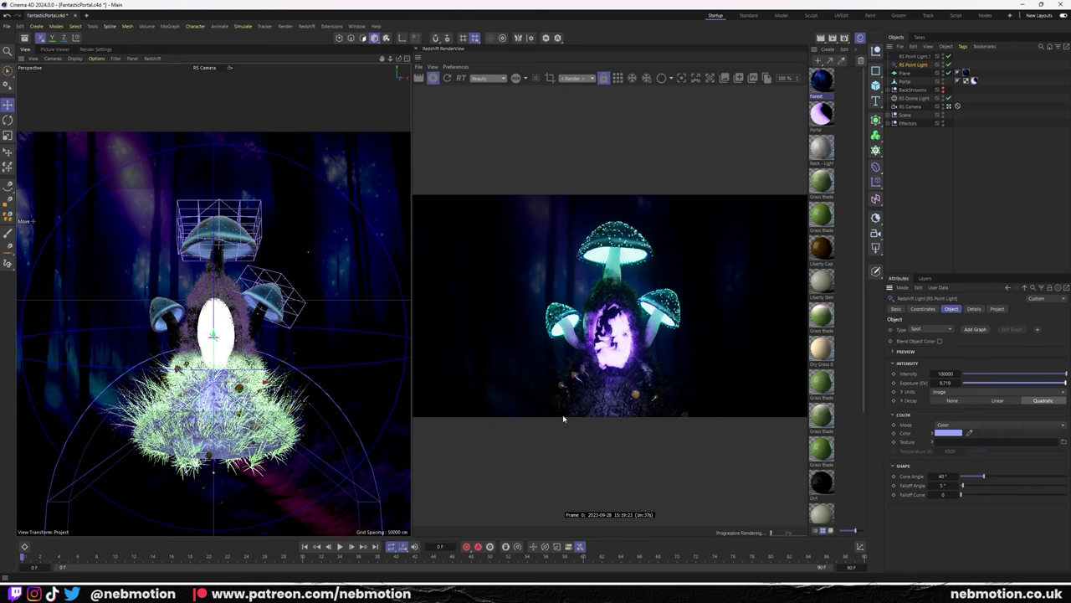
pyautogui.press('F8')
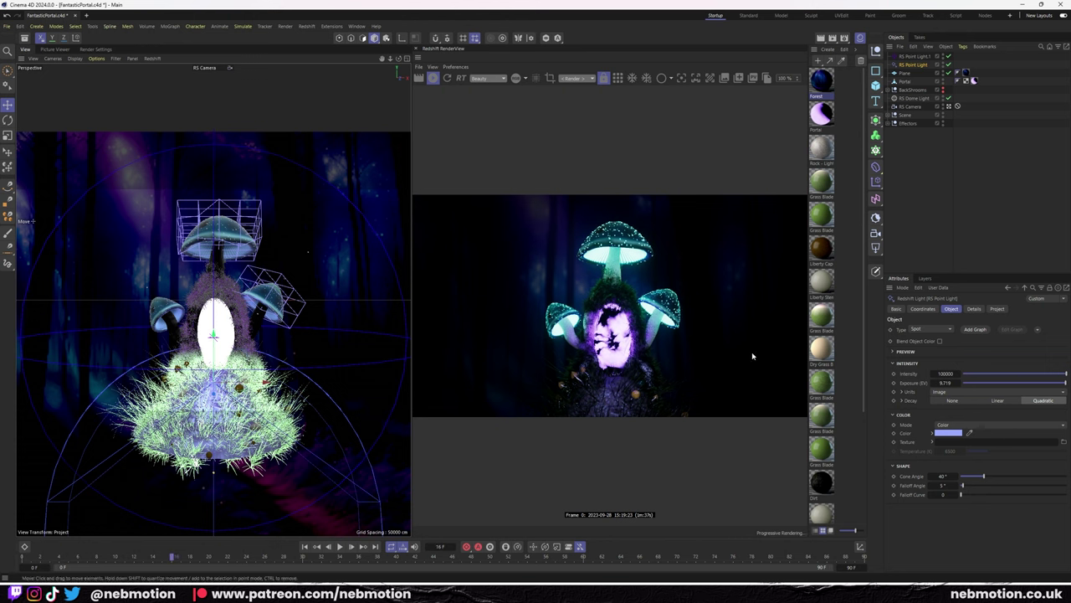
pyautogui.click(915, 56)
pyautogui.moveTo(1004, 383); pyautogui.dragTo(1024, 384)
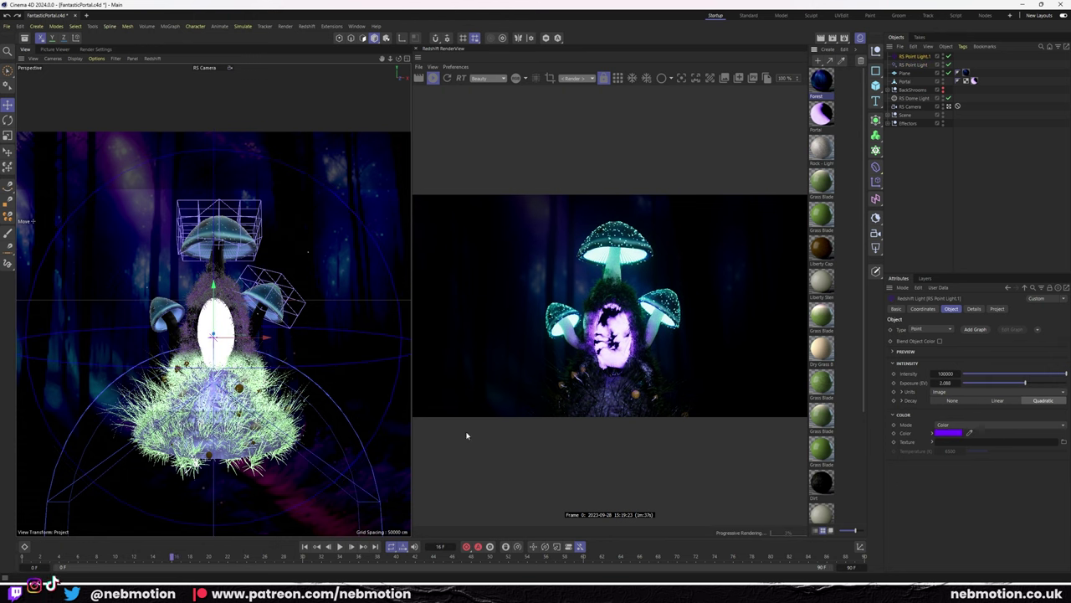
# Re-render the scene and save the new render as an image.
pyautogui.hotkey('shift', 'r')
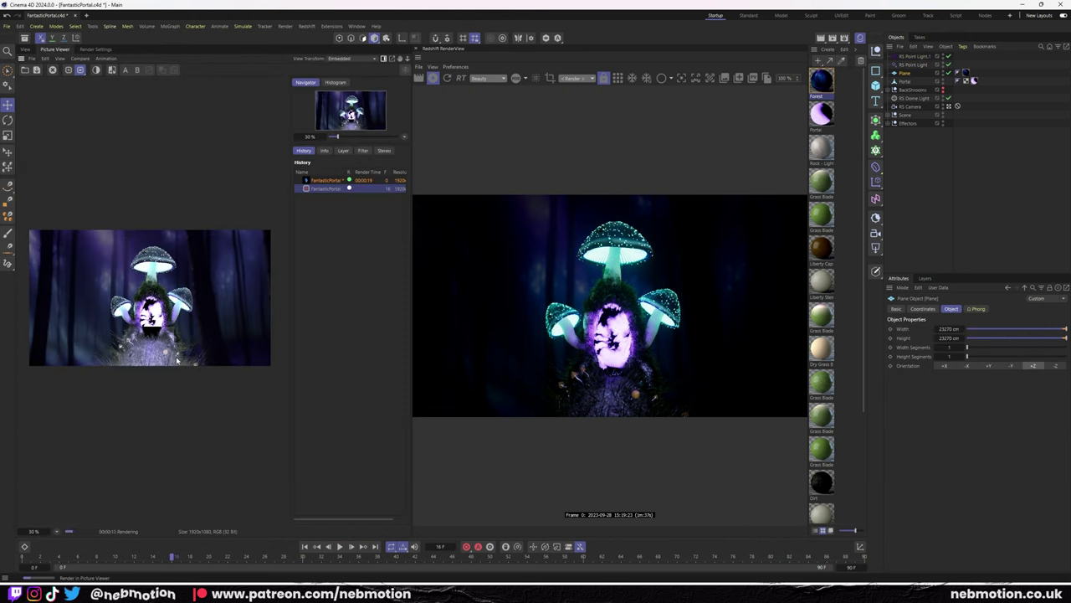
pyautogui.rightClick(328, 188)
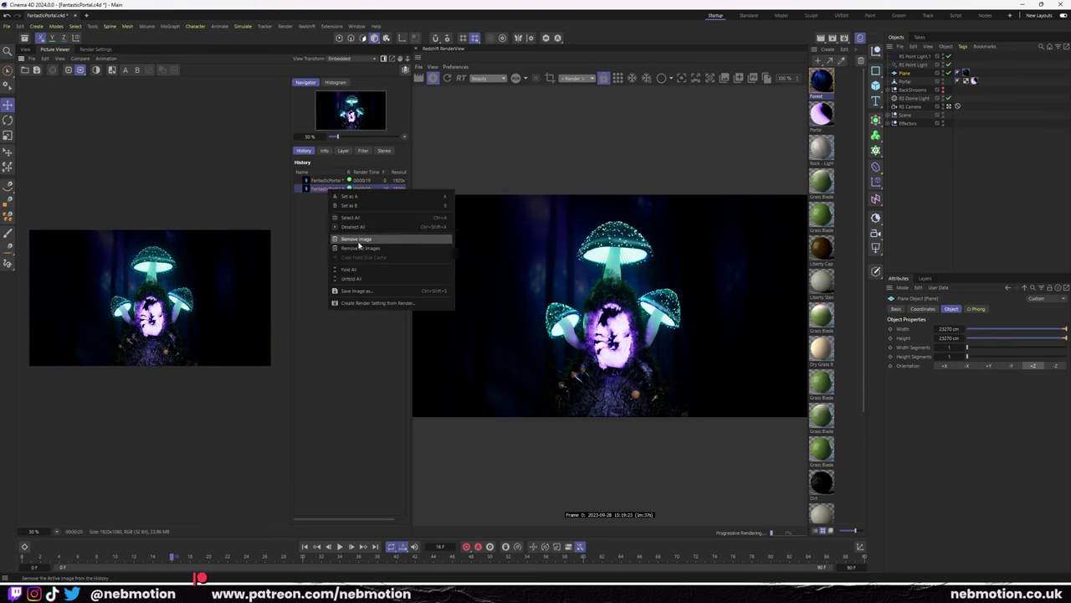
pyautogui.click(360, 239)
pyautogui.press('Return')
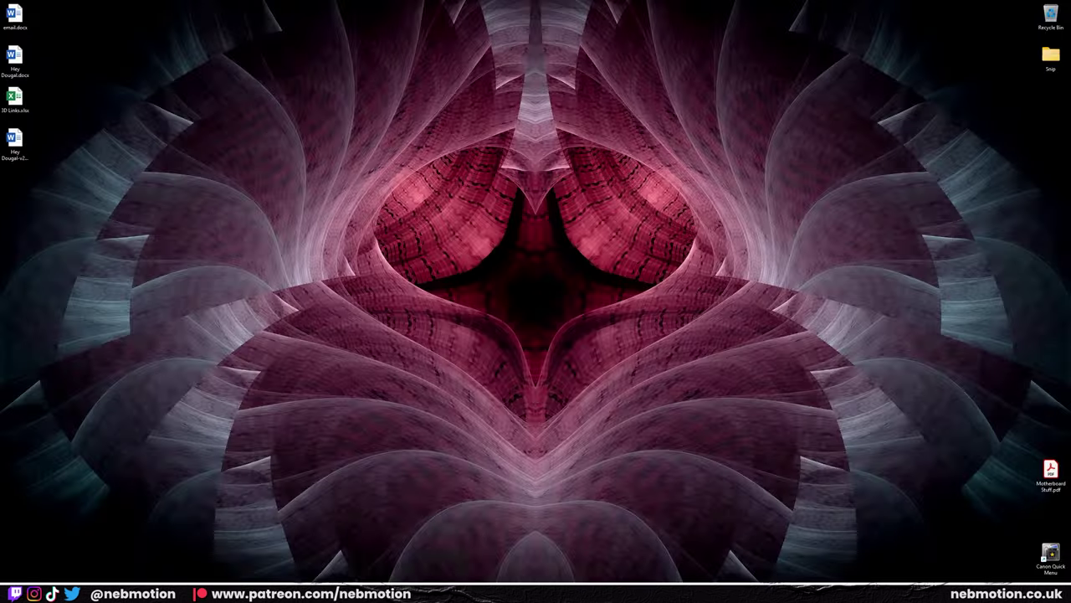
# Flip between the saved portal versions, ending on FantasticPortalv2.png.
pyautogui.press('Right')
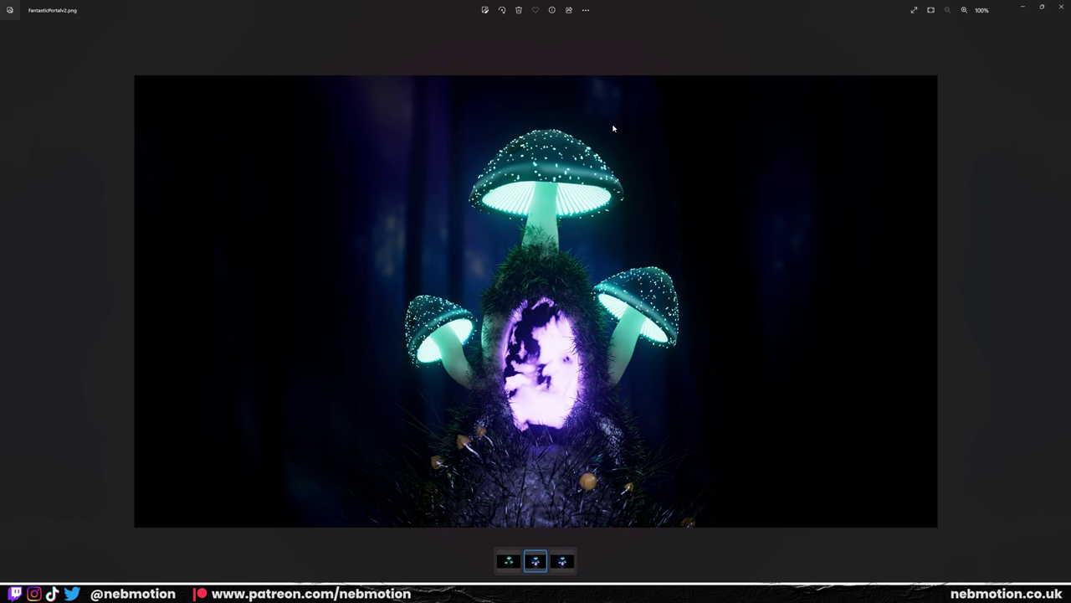
pyautogui.press('Left')
pyautogui.press('Left')
pyautogui.press('Right')
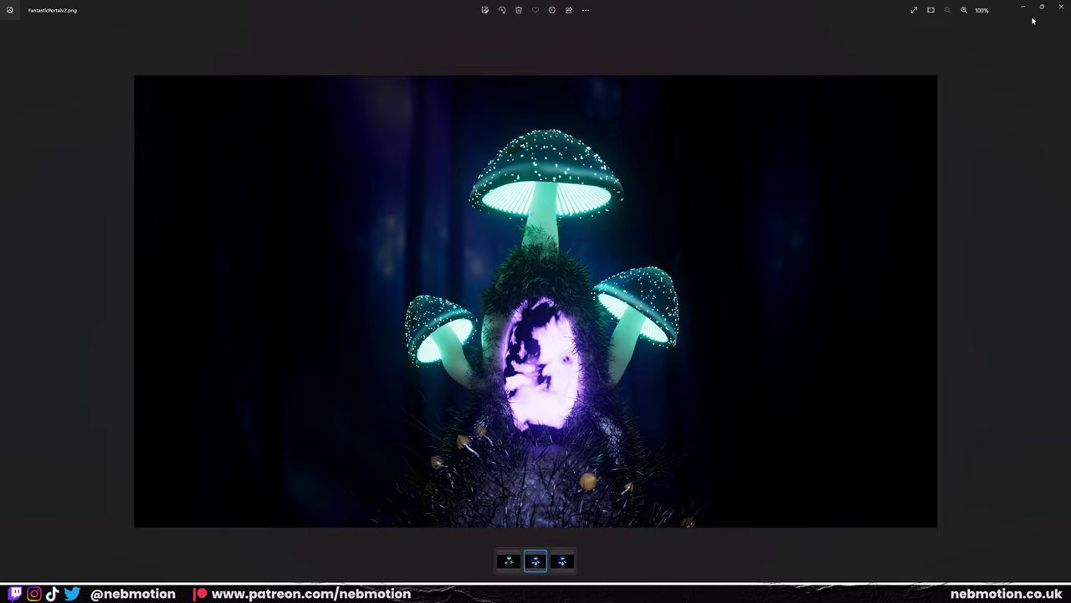
# At frame 52, raise the Portal material's Maxon Noise Low Clip and scrub to later frames.
pyautogui.click(1061, 6)
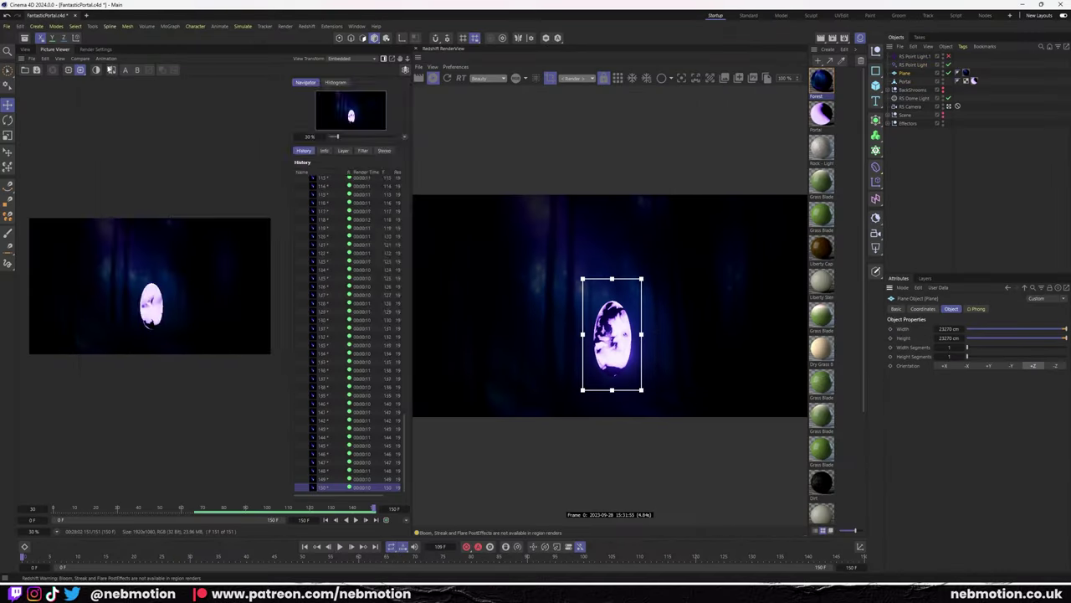
pyautogui.click(314, 557)
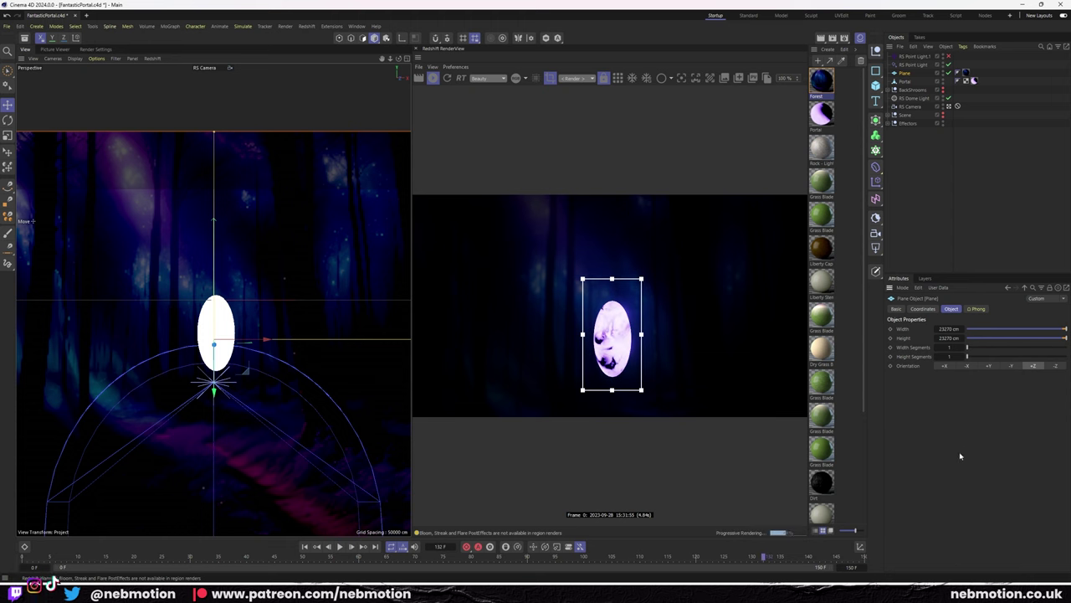
pyautogui.click(905, 81)
pyautogui.doubleClick(821, 113)
pyautogui.moveTo(623, 103); pyautogui.dragTo(90, 54)
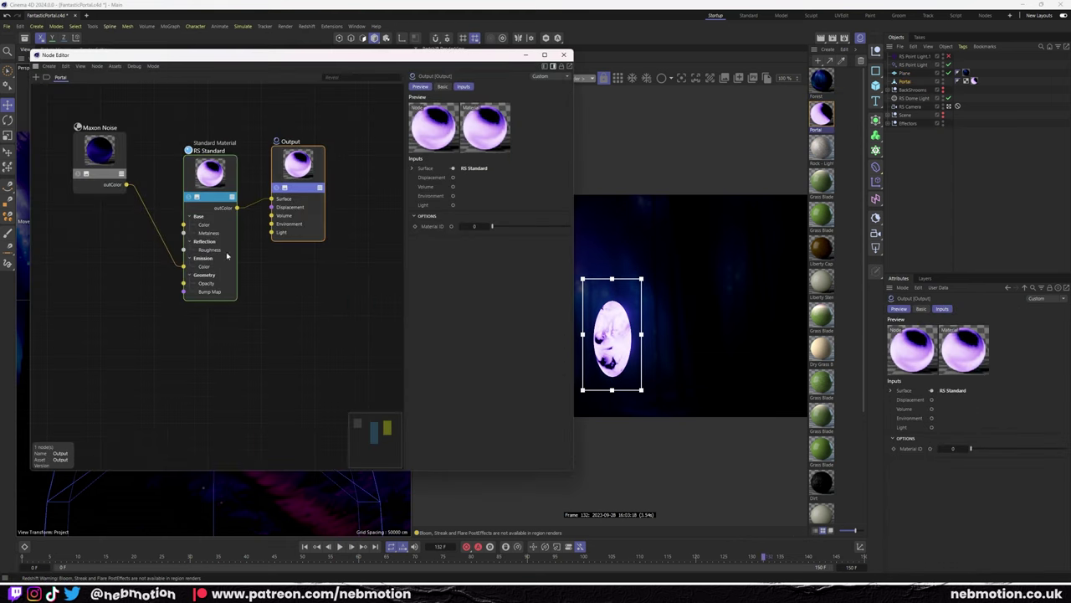
pyautogui.click(98, 150)
pyautogui.moveTo(492, 347); pyautogui.dragTo(537, 352)
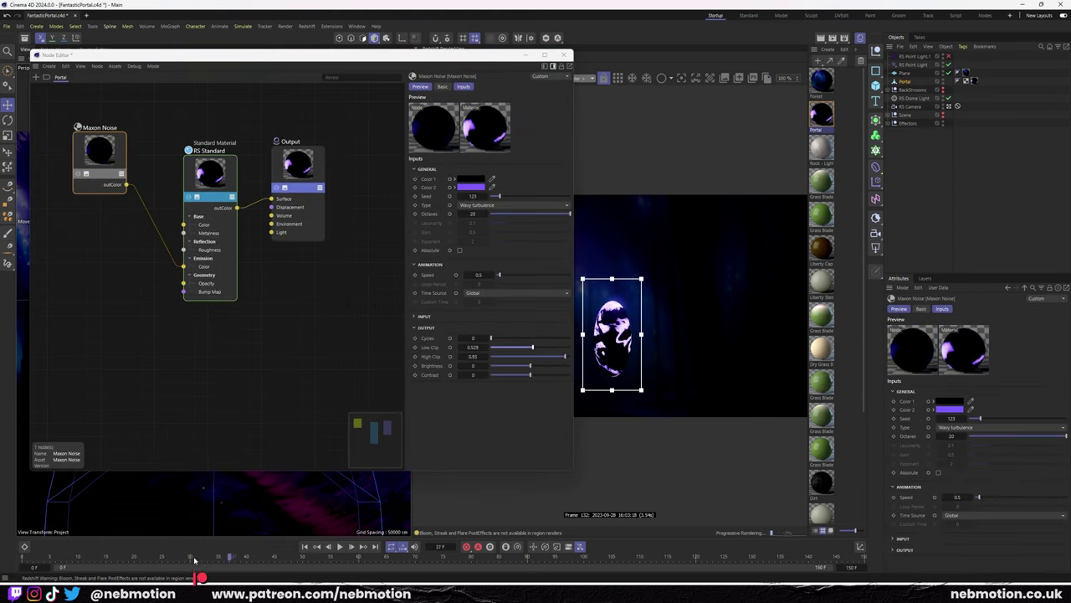
pyautogui.moveTo(194, 559); pyautogui.dragTo(708, 558)
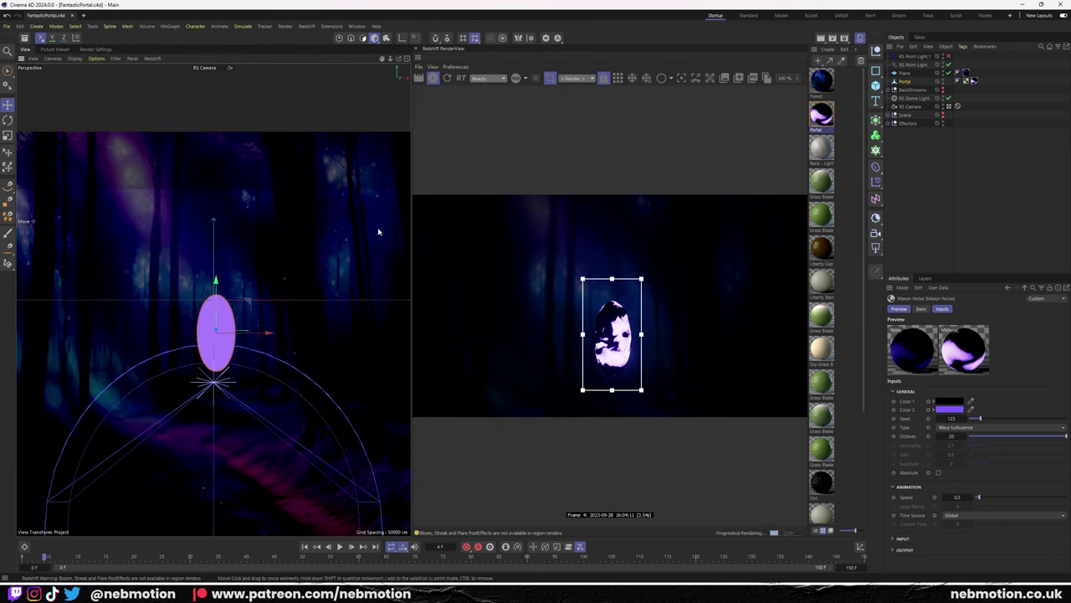
# Add an Emitter and a Matrix object via the command search.
pyautogui.click(74, 26)
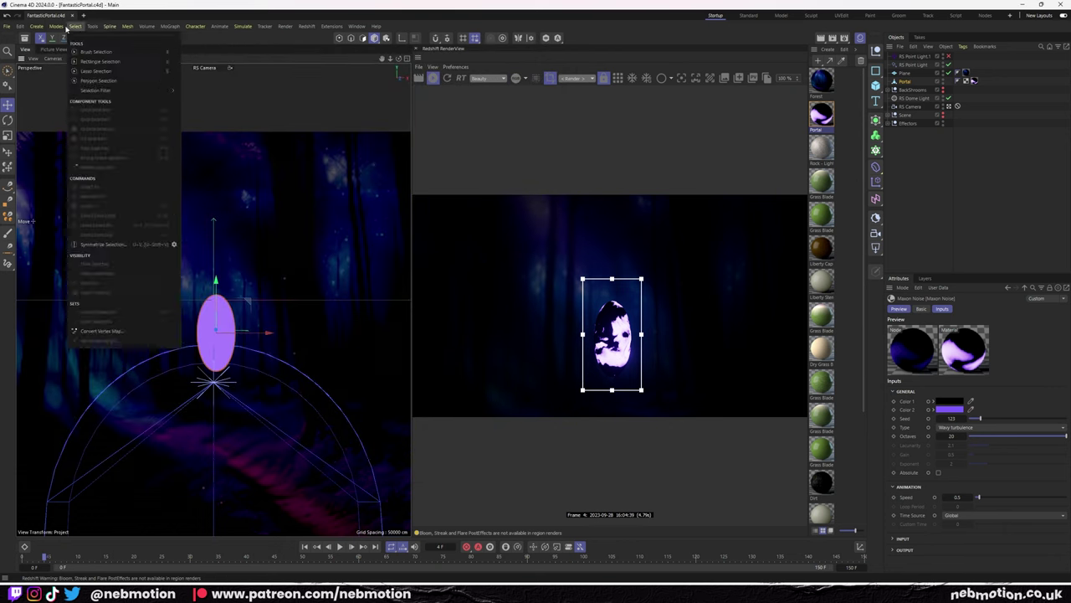
pyautogui.hotkey('shift', 'c')
pyautogui.write('emitte')
pyautogui.press('Return')
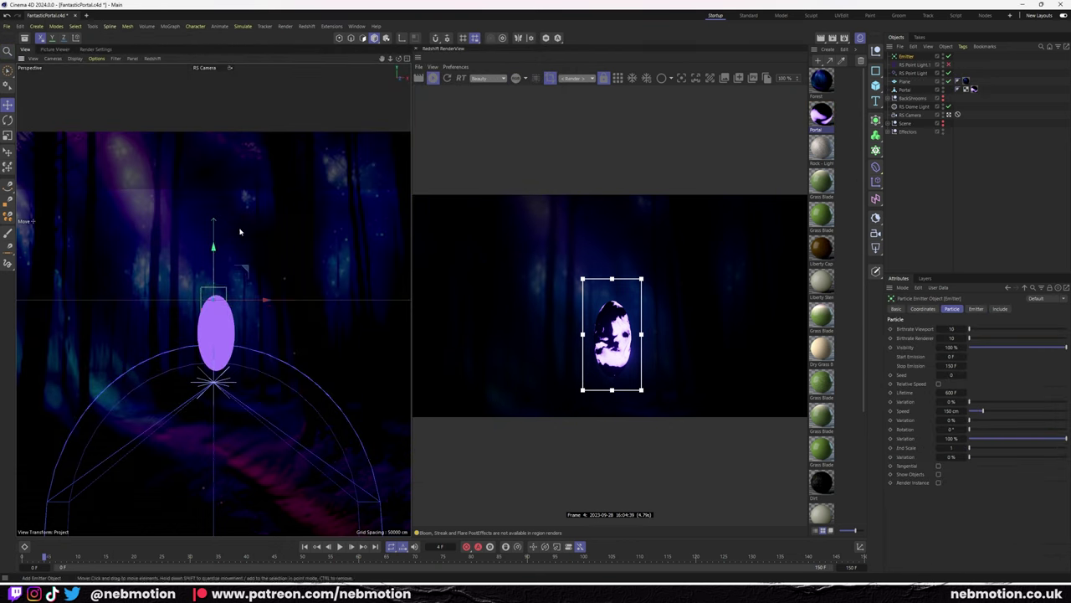
pyautogui.hotkey('shift', 'c')
pyautogui.write('matrix')
pyautogui.press('Return')
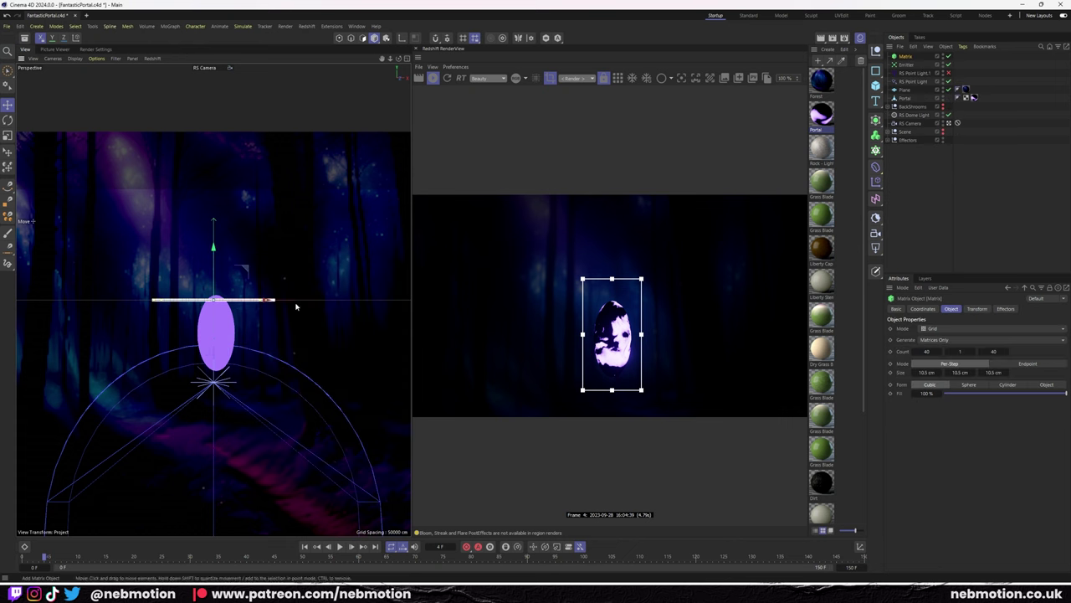
# Position the Emitter toward the portal, check its particle settings, and play the animation.
pyautogui.click(983, 350)
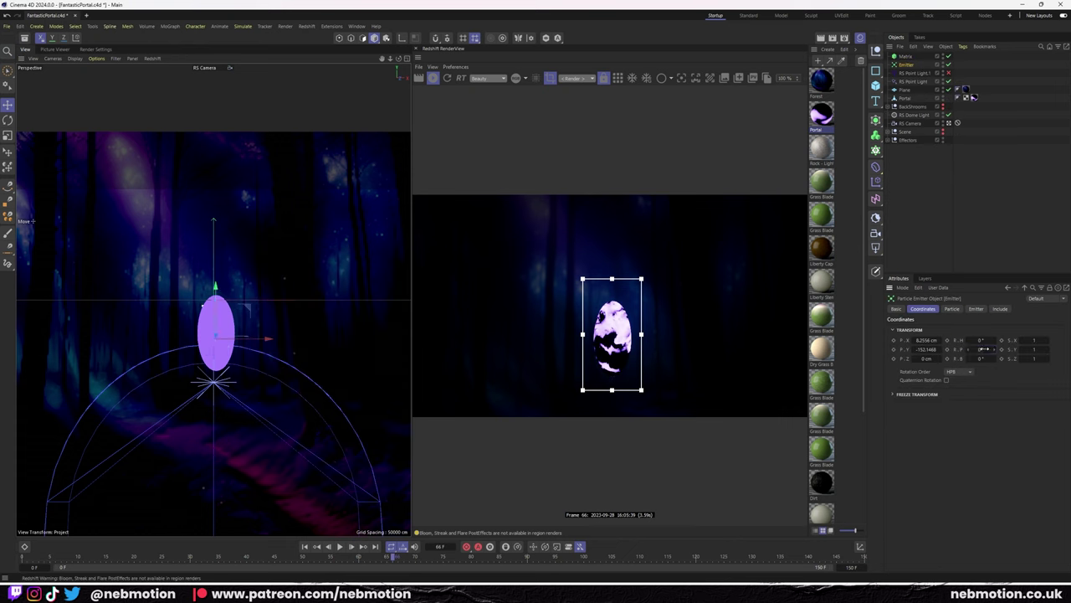
pyautogui.write('180')
pyautogui.click(920, 99)
pyautogui.keyDown('alt'); pyautogui.moveTo(279, 270); pyautogui.dragTo(148, 313); pyautogui.keyUp('alt')
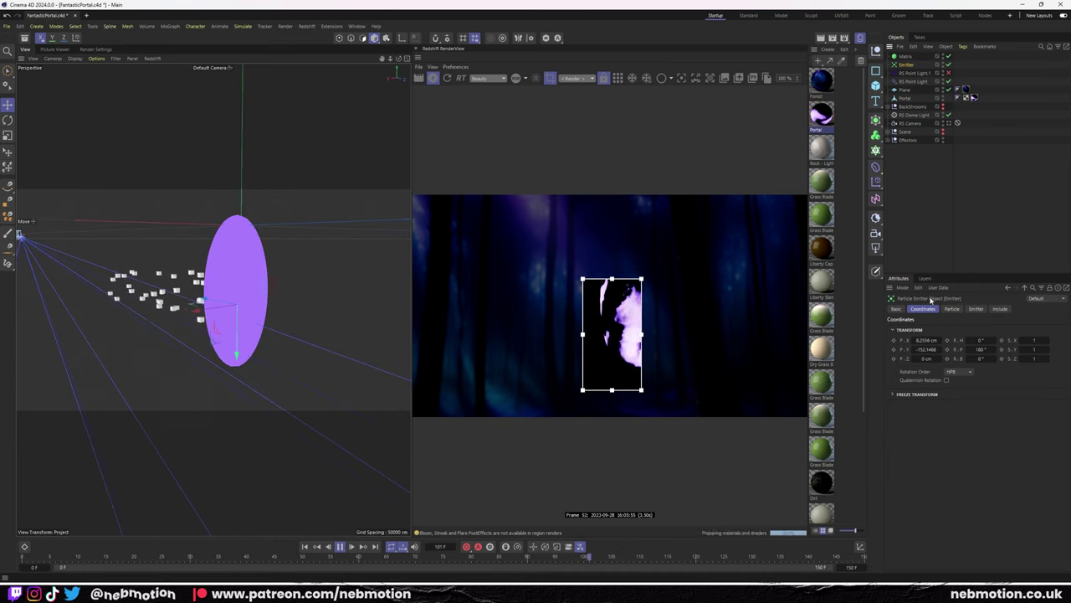
pyautogui.click(96, 49)
pyautogui.click(26, 49)
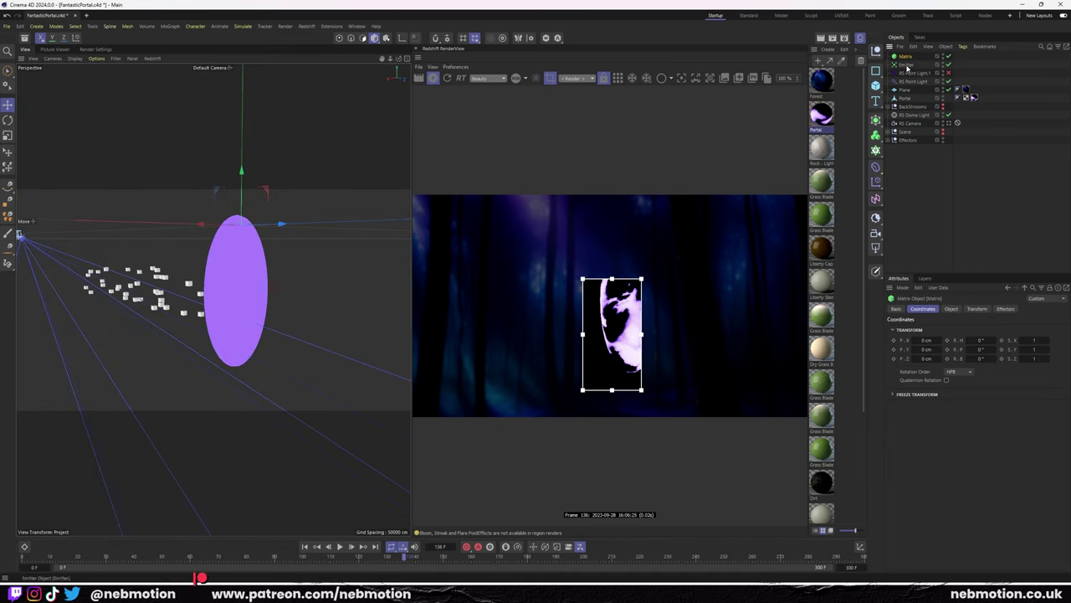
pyautogui.click(951, 309)
pyautogui.click(337, 555)
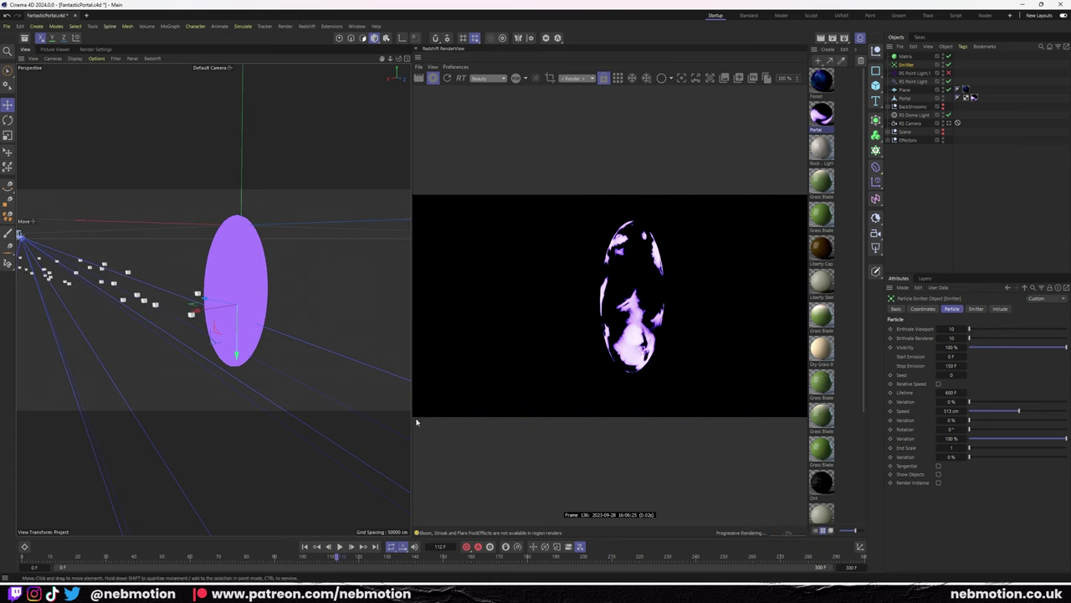
pyautogui.click(339, 546)
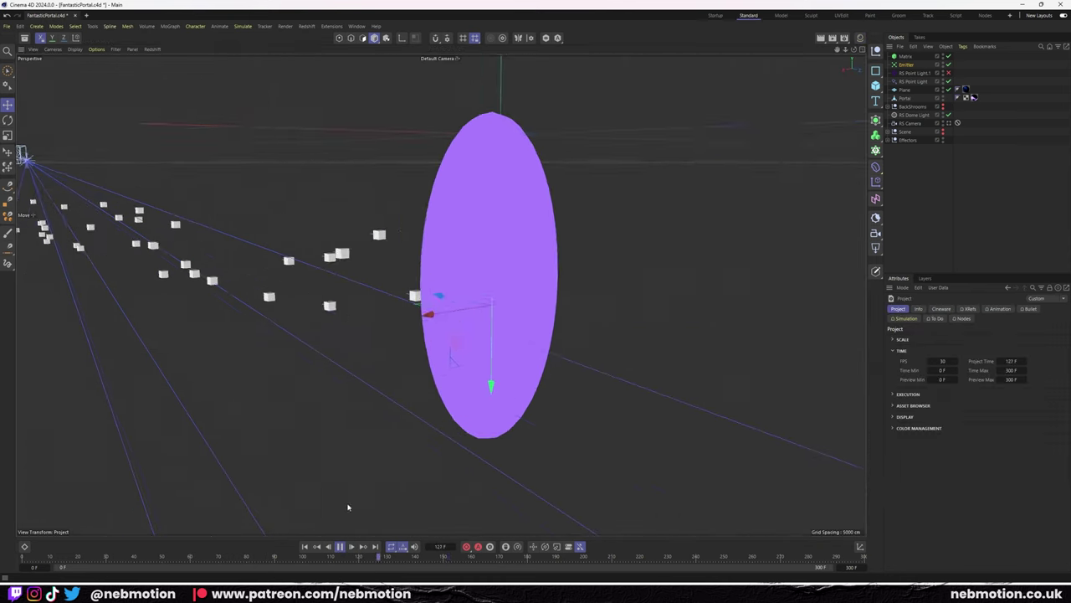
pyautogui.click(910, 66)
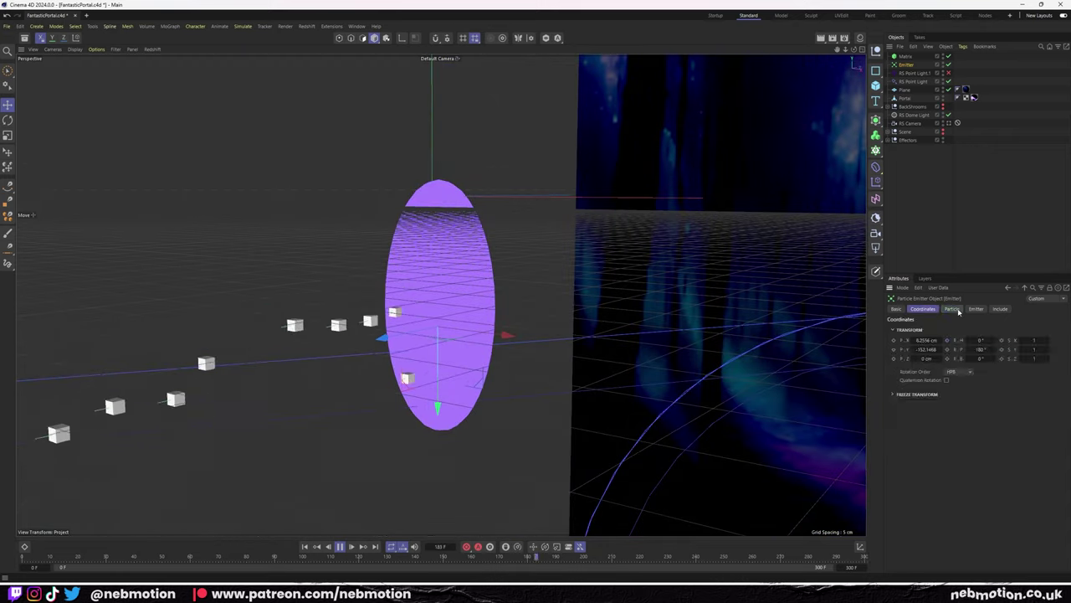
# Limit the Tracer's trails to From End so the particles leave short tails.
pyautogui.click(7, 135)
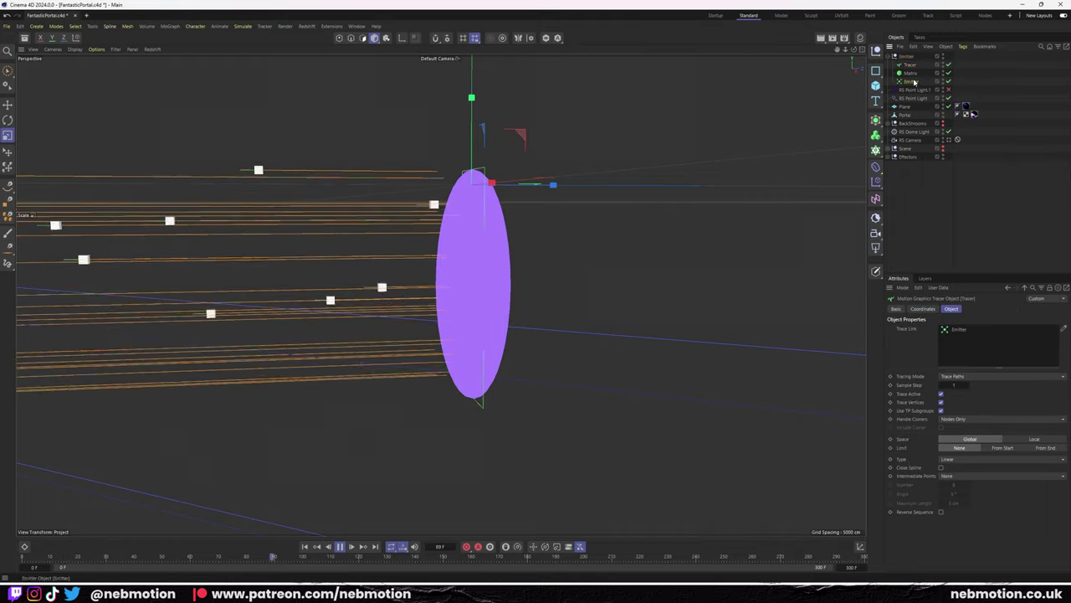
pyautogui.click(1045, 448)
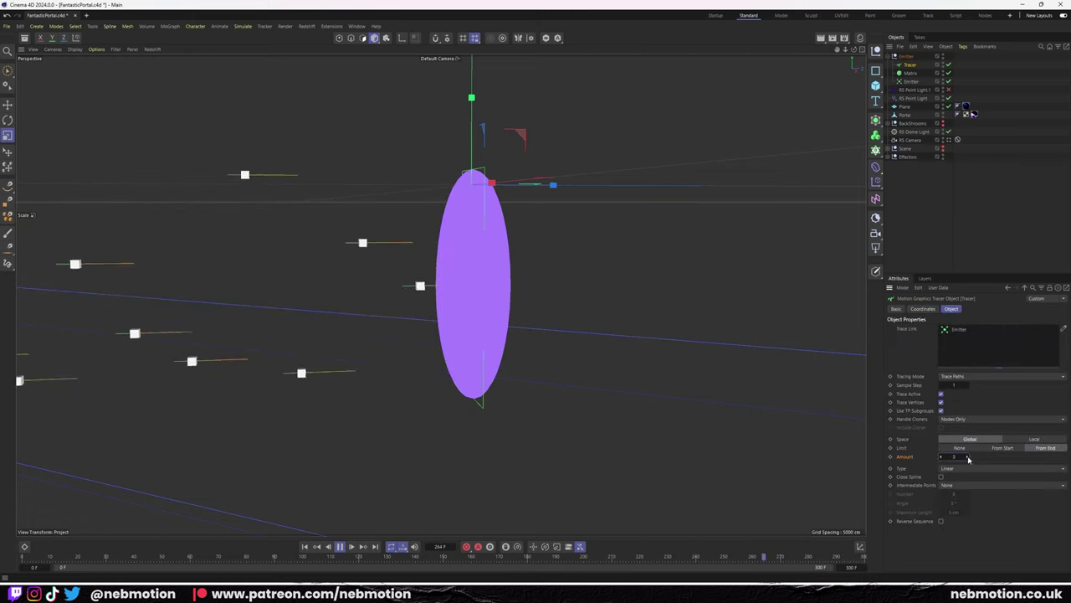
pyautogui.rightClick(913, 62)
# Add an RS Object tag to the Tracer, render trails as thick tapered Cylinders, and create Mat.1.
pyautogui.click(887, 168)
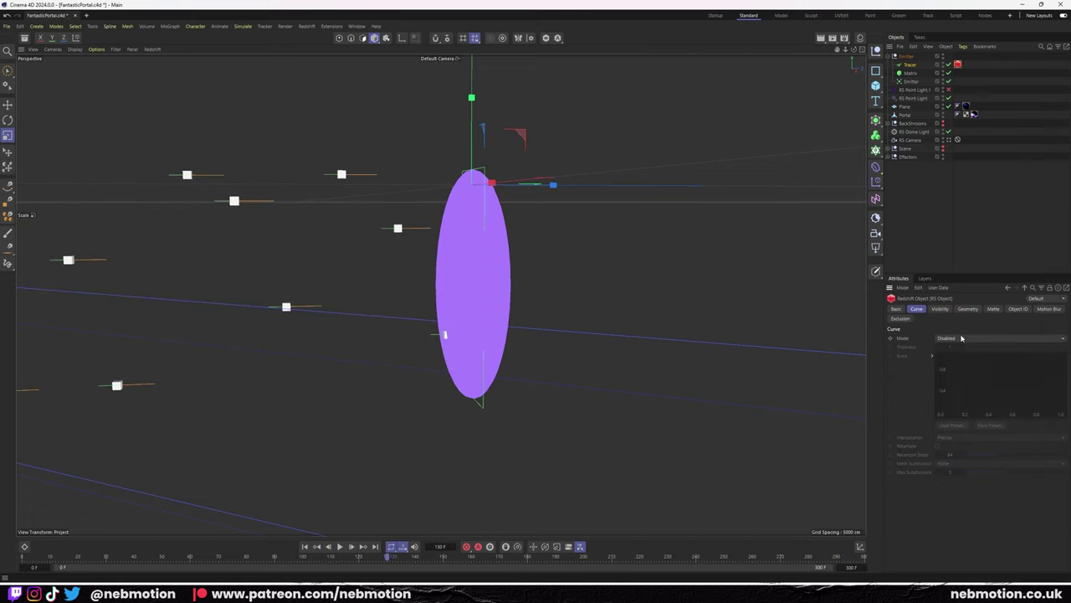
pyautogui.click(716, 16)
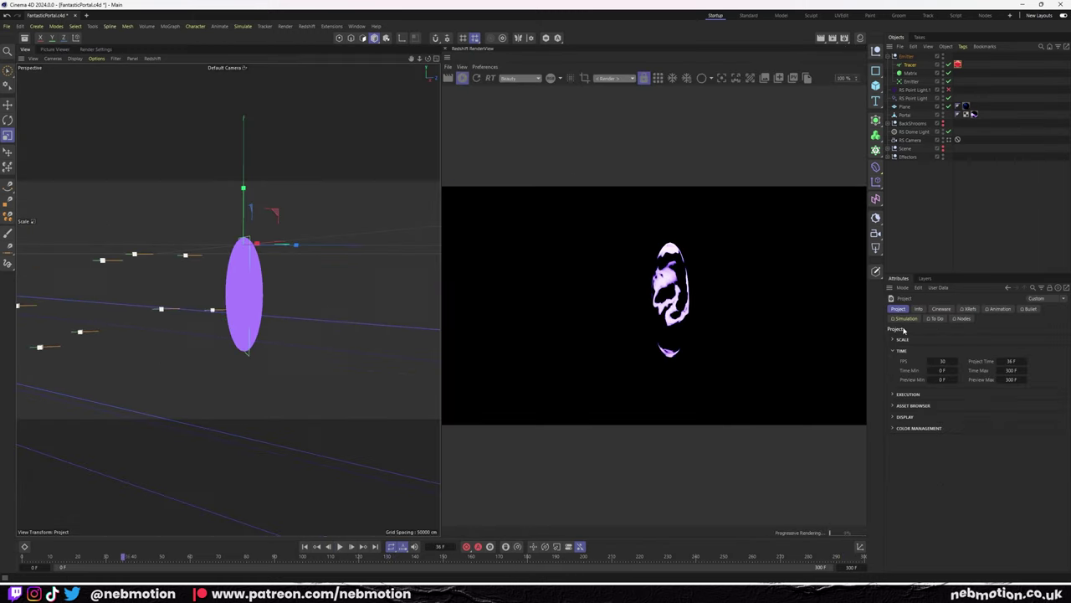
pyautogui.click(979, 309)
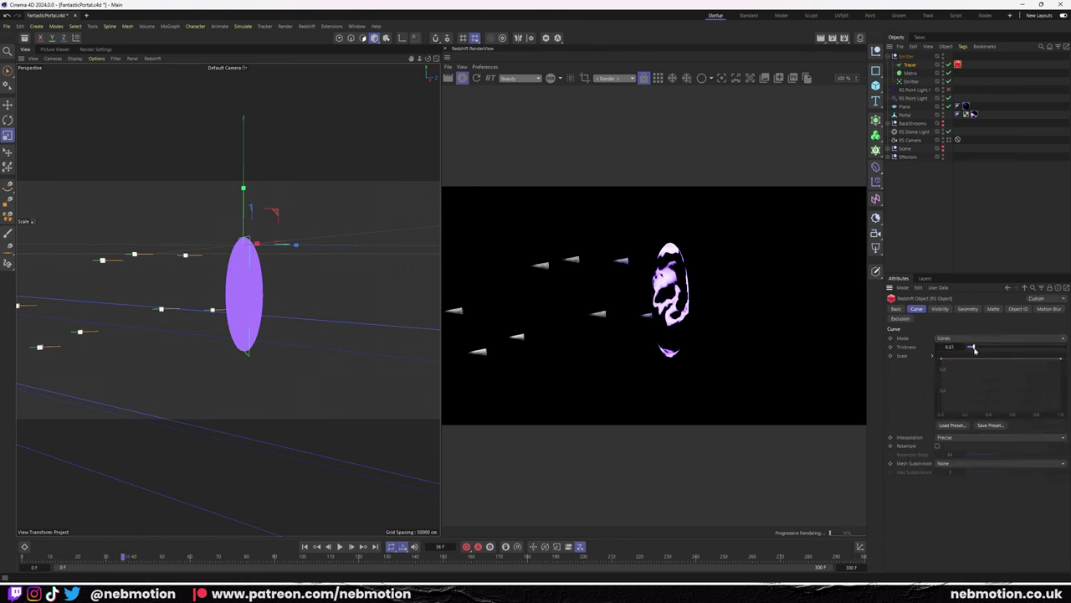
pyautogui.moveTo(974, 350); pyautogui.dragTo(960, 349)
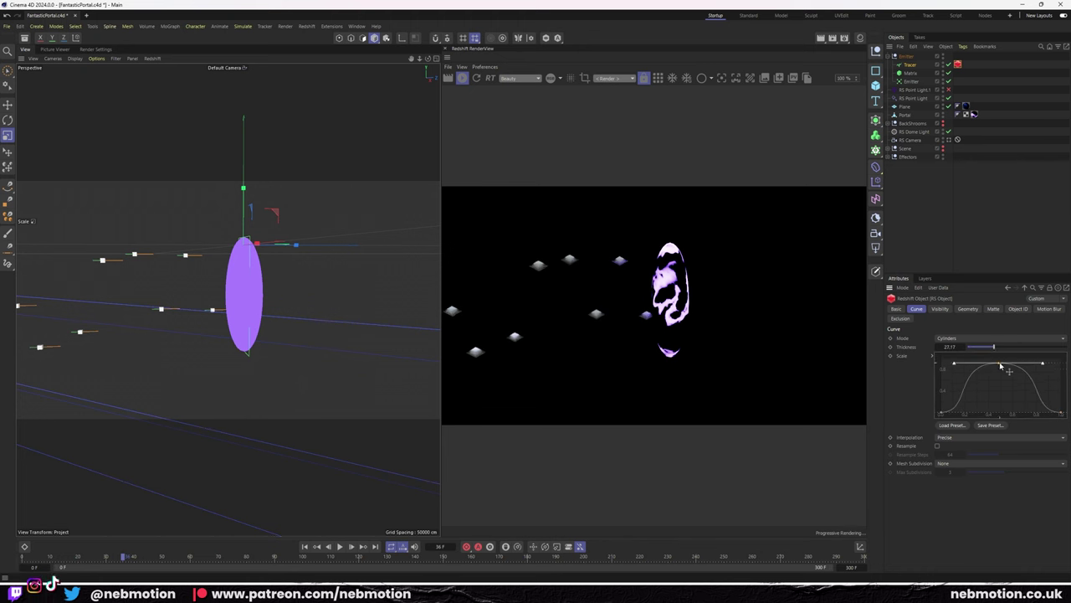
pyautogui.click(946, 459)
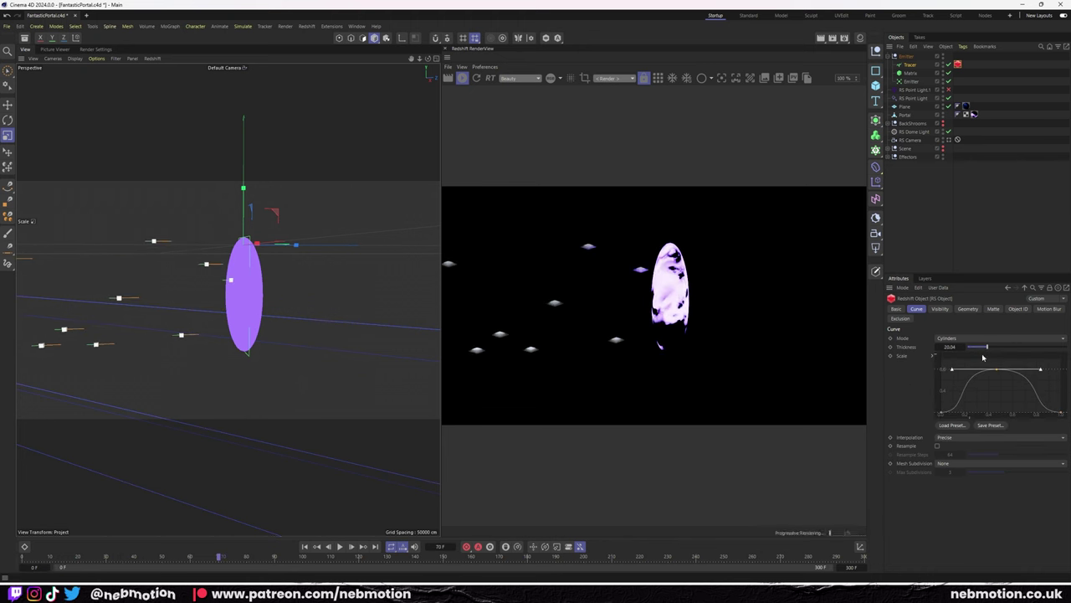
pyautogui.hotkey('shift', 'F2')
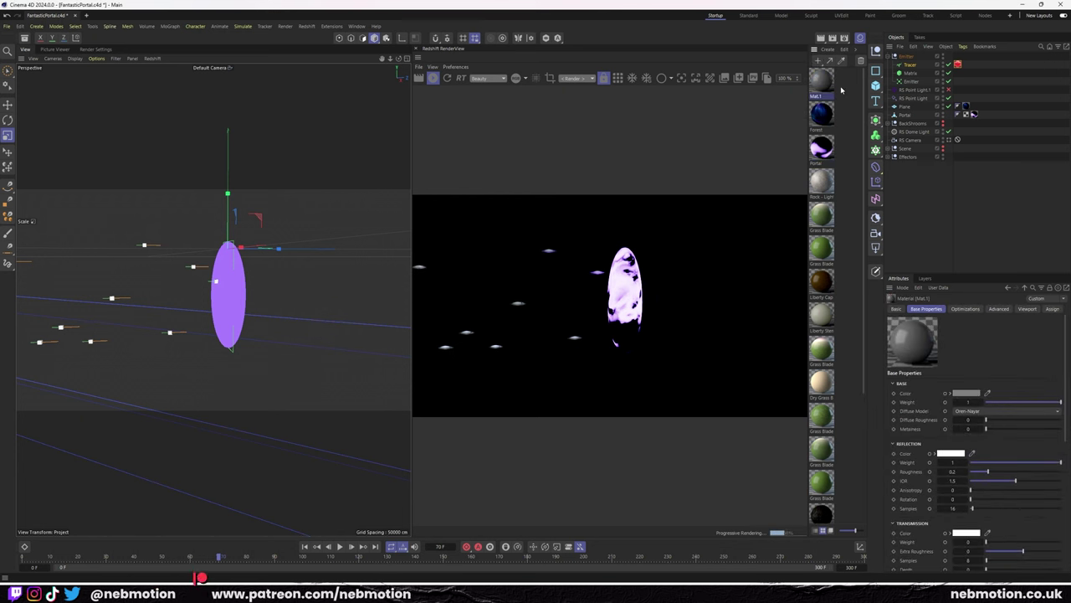
# Apply the Portal material to the Tracer and add a Rotation force.
pyautogui.moveTo(821, 146); pyautogui.dragTo(912, 64)
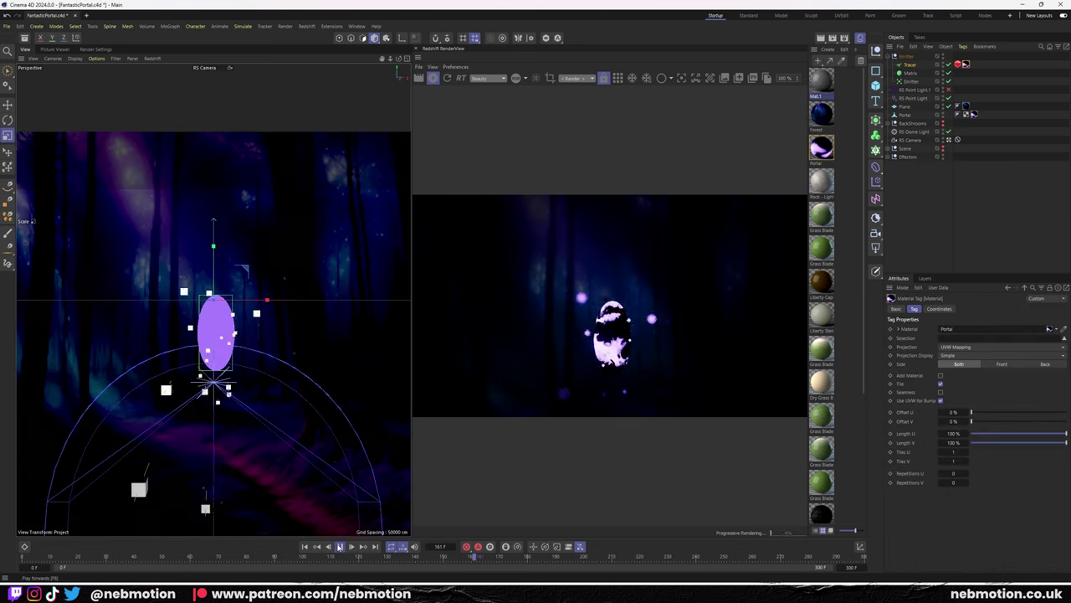
pyautogui.click(243, 26)
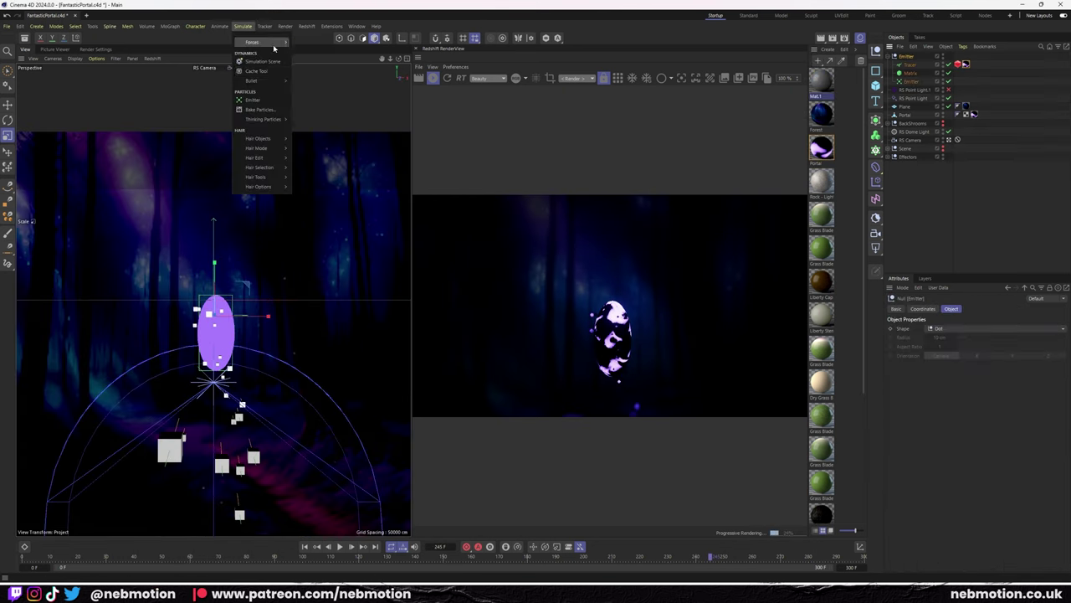
pyautogui.click(309, 109)
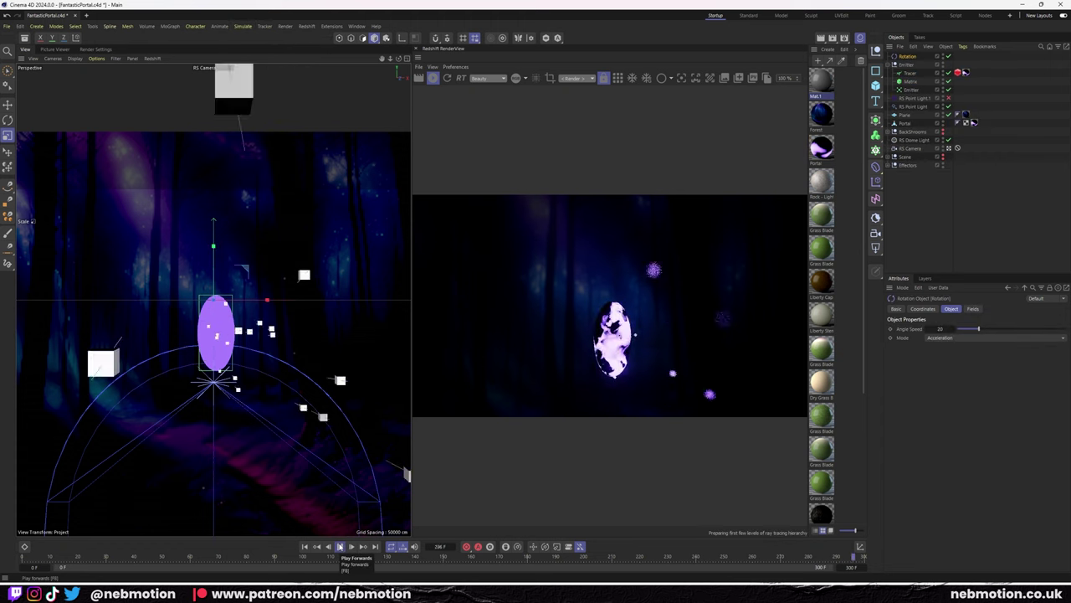
# Change the Particle material's noise colour to bright magenta in its node graph.
pyautogui.click(824, 80)
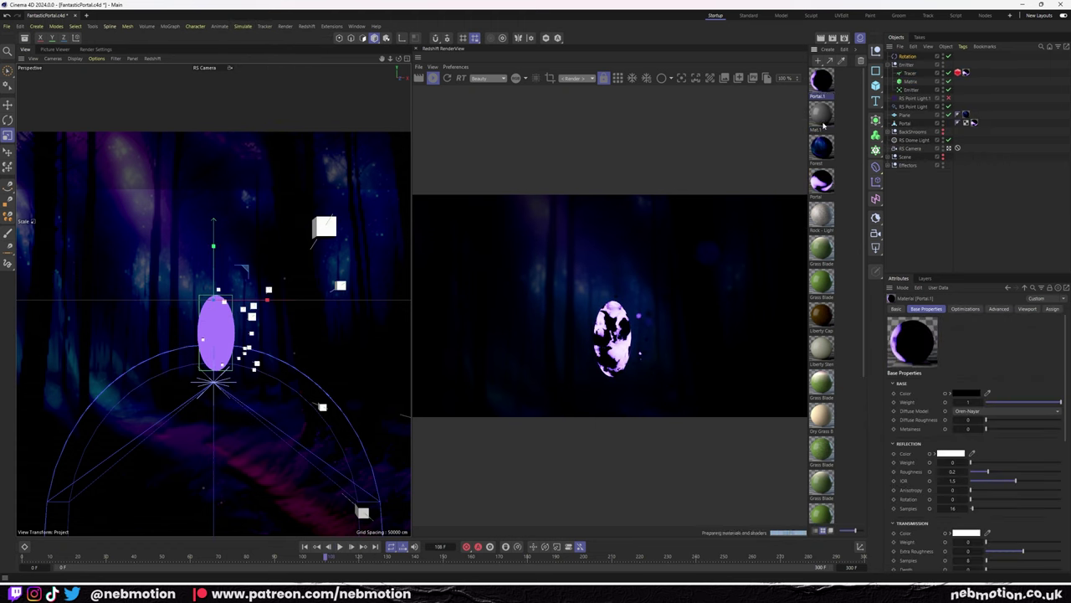
pyautogui.doubleClick(825, 80)
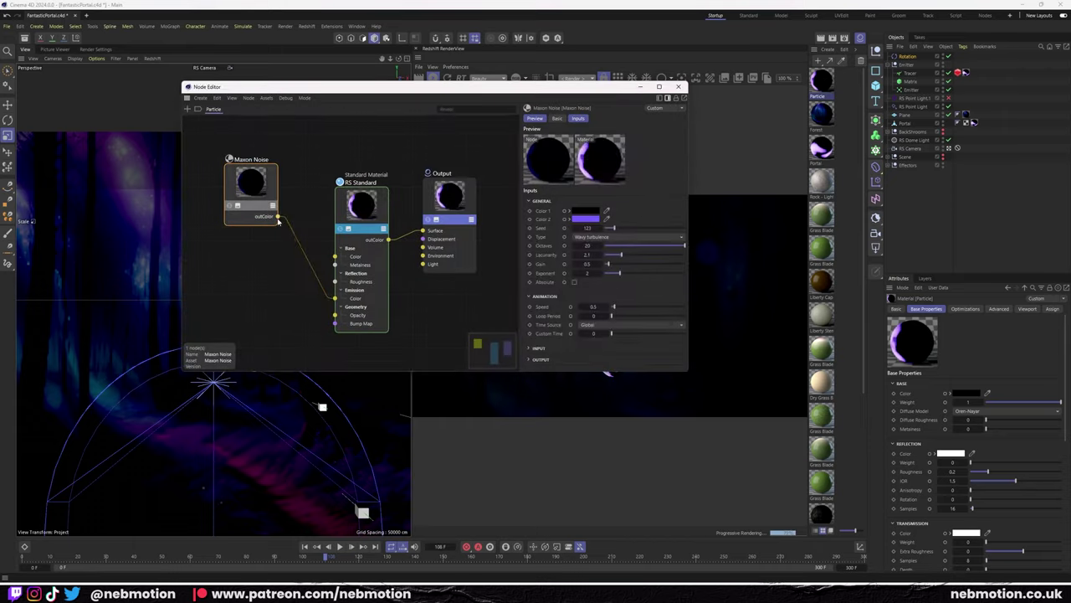
pyautogui.click(656, 142)
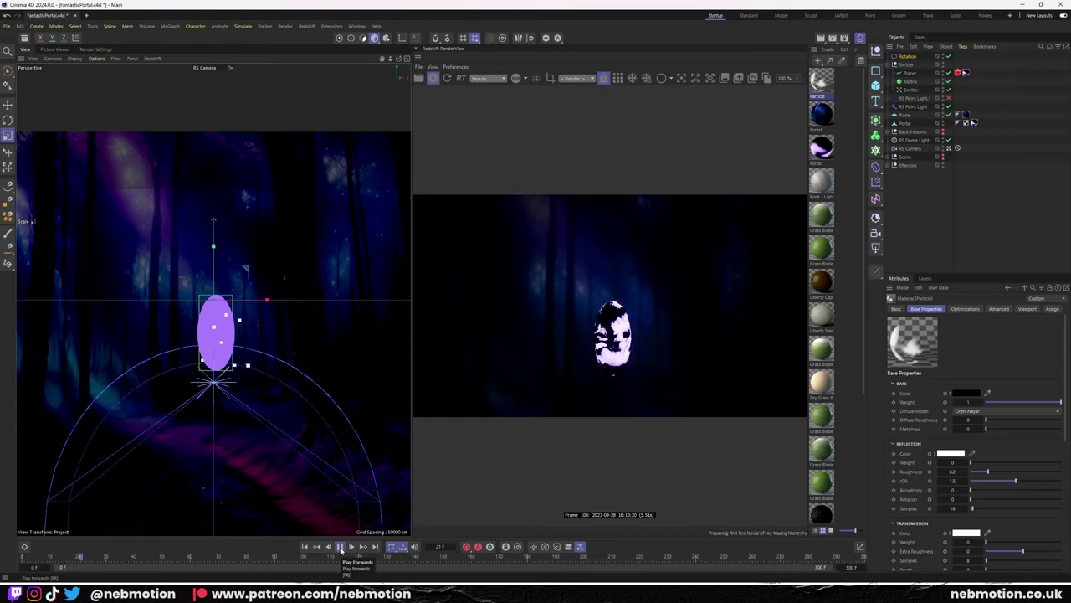
pyautogui.doubleClick(826, 80)
pyautogui.click(971, 203)
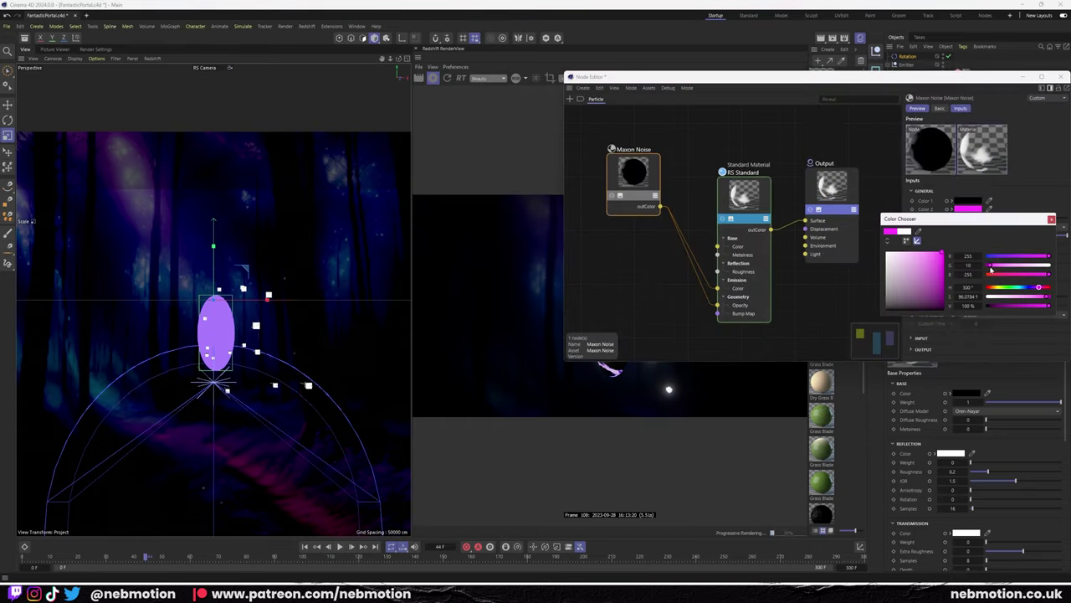
pyautogui.moveTo(996, 251); pyautogui.dragTo(1017, 251)
pyautogui.click(785, 251)
pyautogui.doubleClick(821, 149)
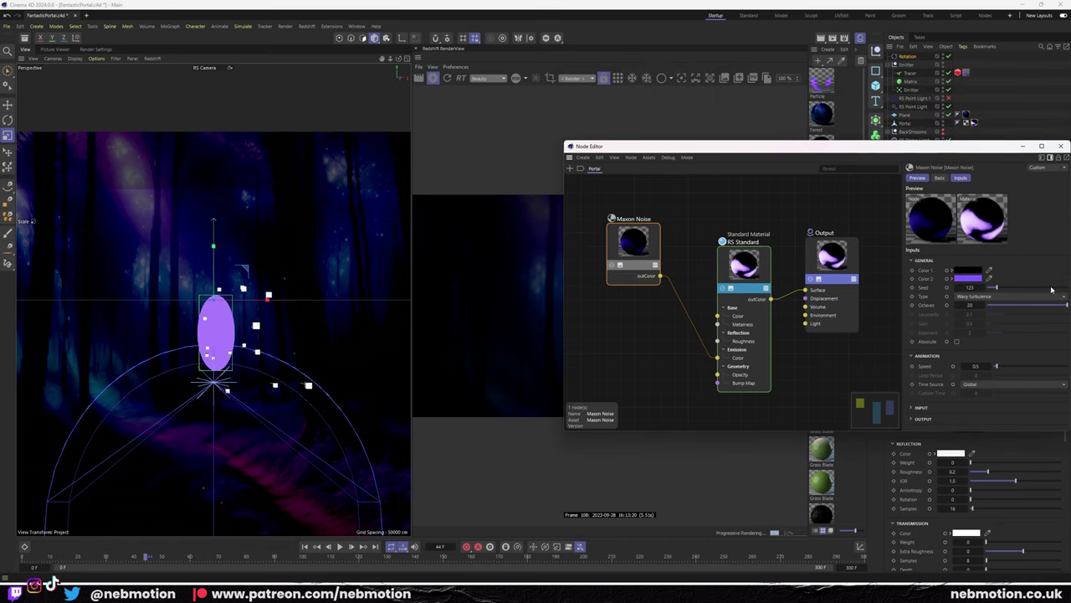
pyautogui.click(495, 433)
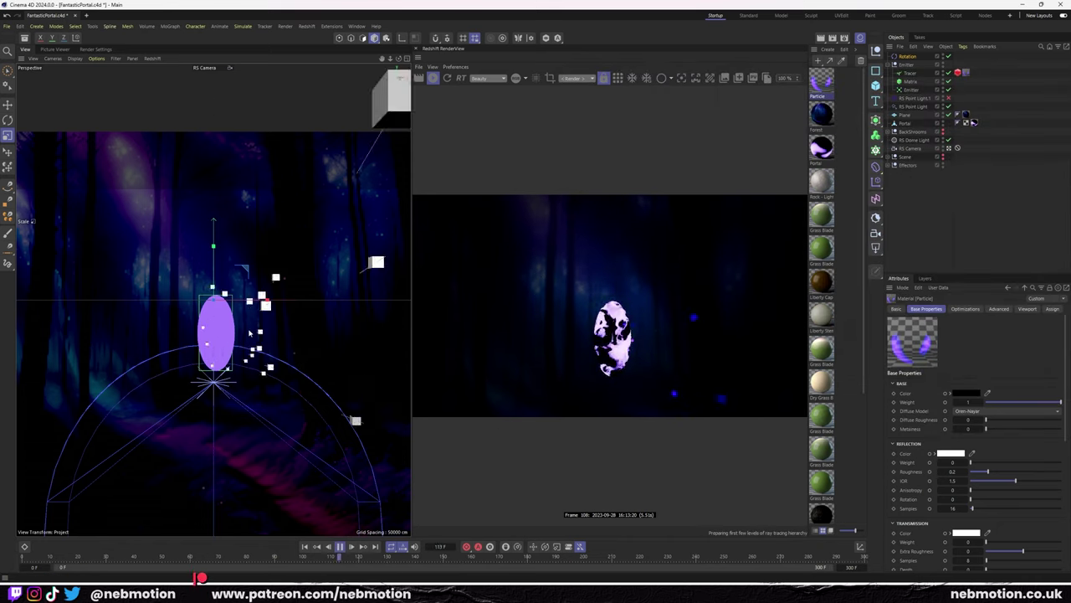
# Add a Turbulence force and play the animation to check the swirling trails.
pyautogui.click(243, 26)
pyautogui.click(312, 110)
pyautogui.press('F8')
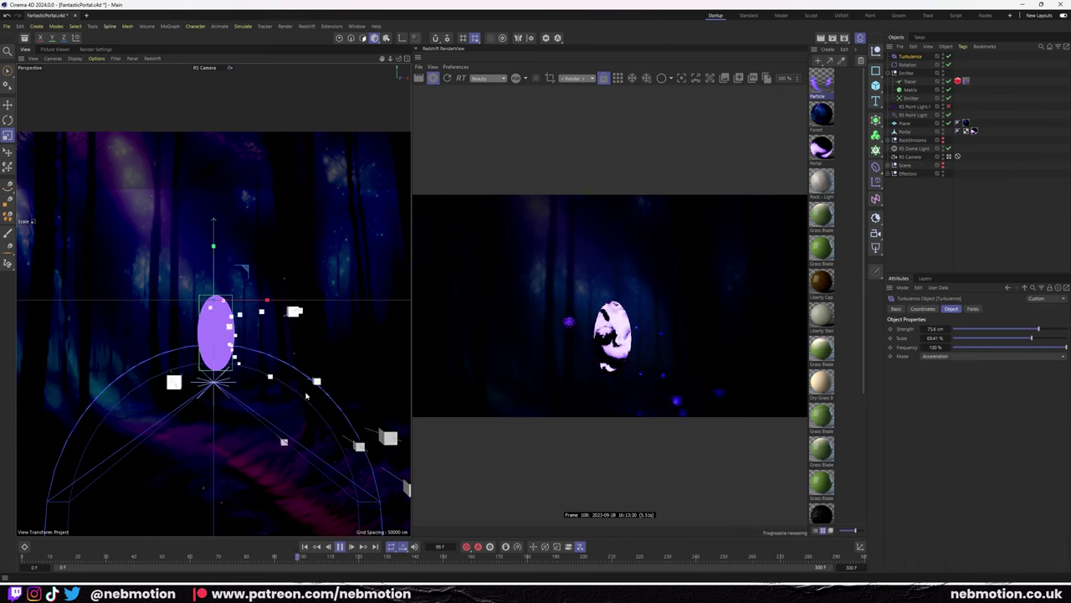
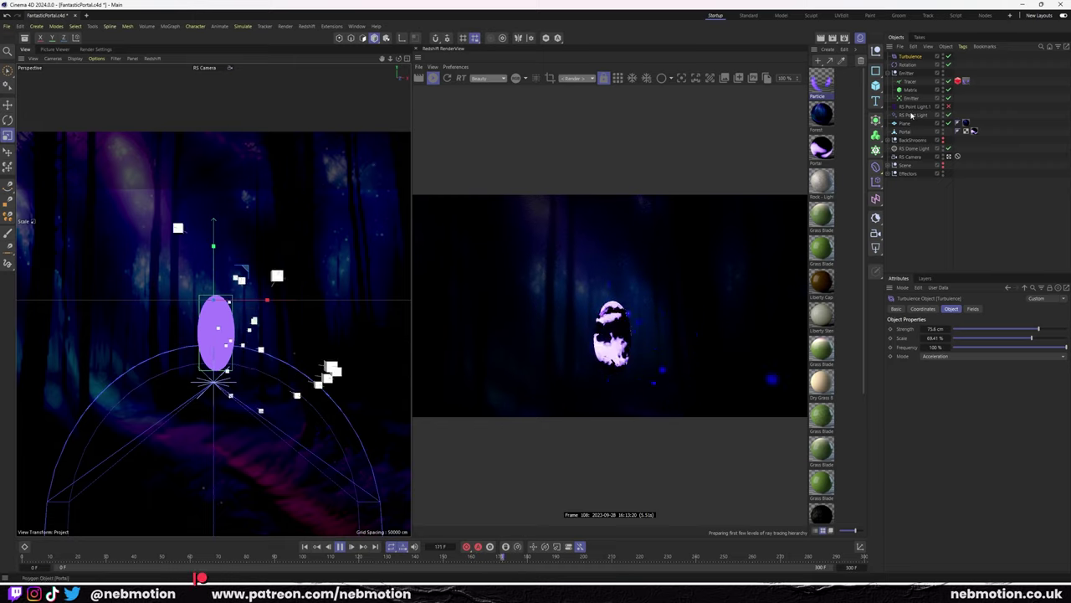
# Raise the Emitter's viewport birthrate and replay the animation to preview the particles.
pyautogui.click(907, 73)
pyautogui.moveTo(952, 329); pyautogui.dragTo(971, 329)
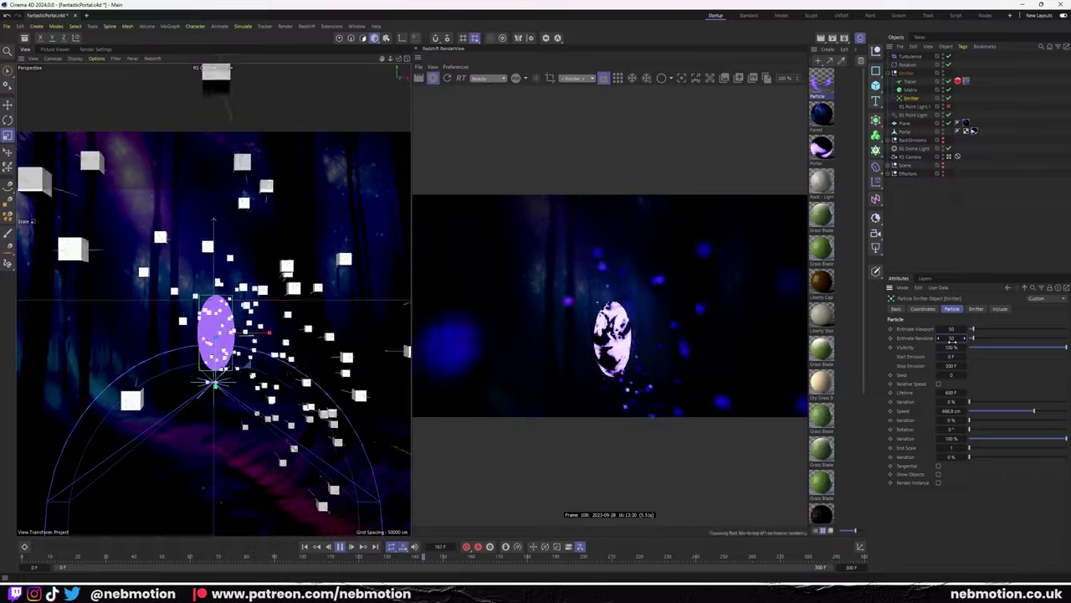
pyautogui.click(339, 546)
pyautogui.click(339, 546)
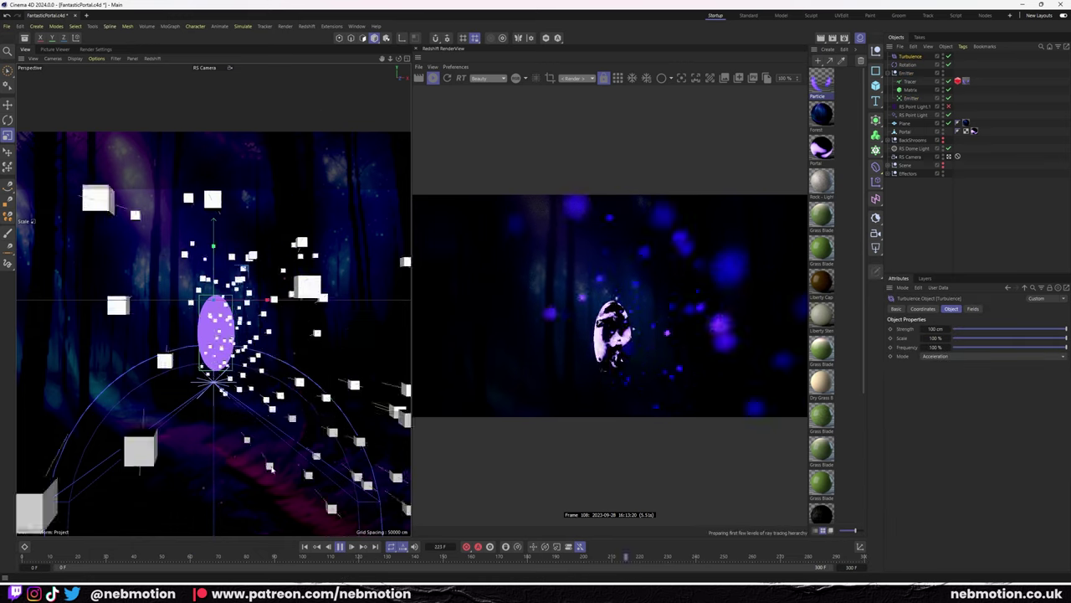
# Inspect the Tracer and Emitter properties, enabling render instances on the Emitter's particles.
pyautogui.click(905, 73)
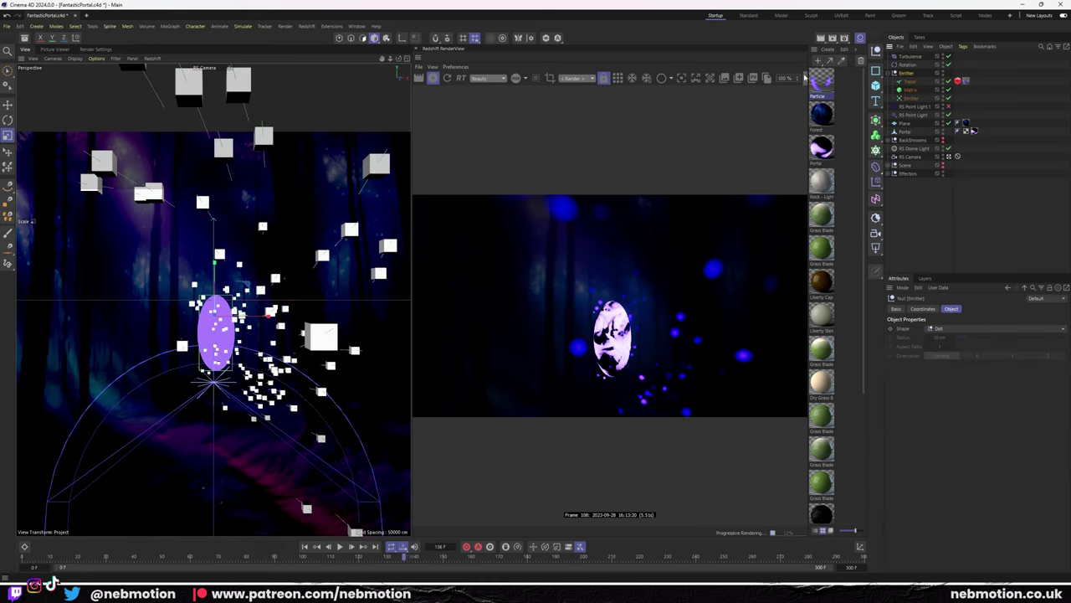
pyautogui.click(911, 157)
pyautogui.click(910, 81)
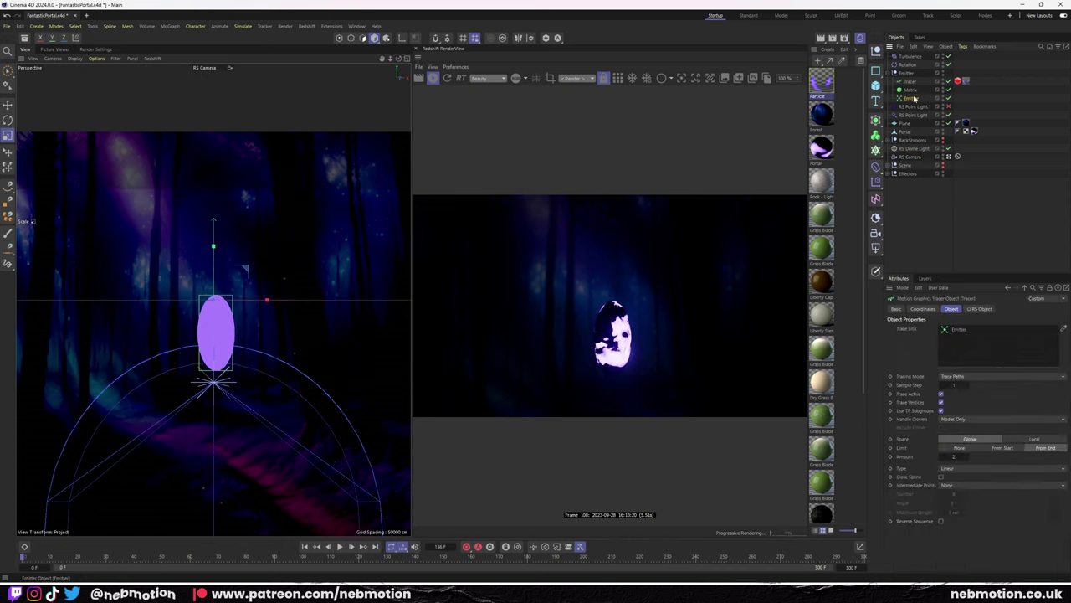
pyautogui.scroll(-5, 924, 438)
pyautogui.click(979, 309)
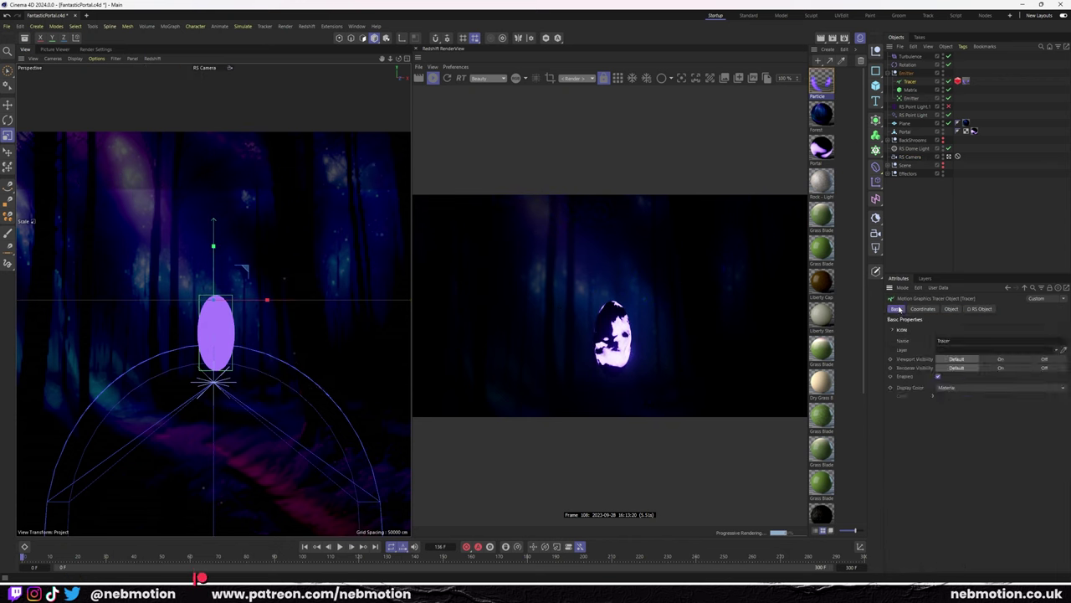
pyautogui.click(896, 308)
pyautogui.click(912, 98)
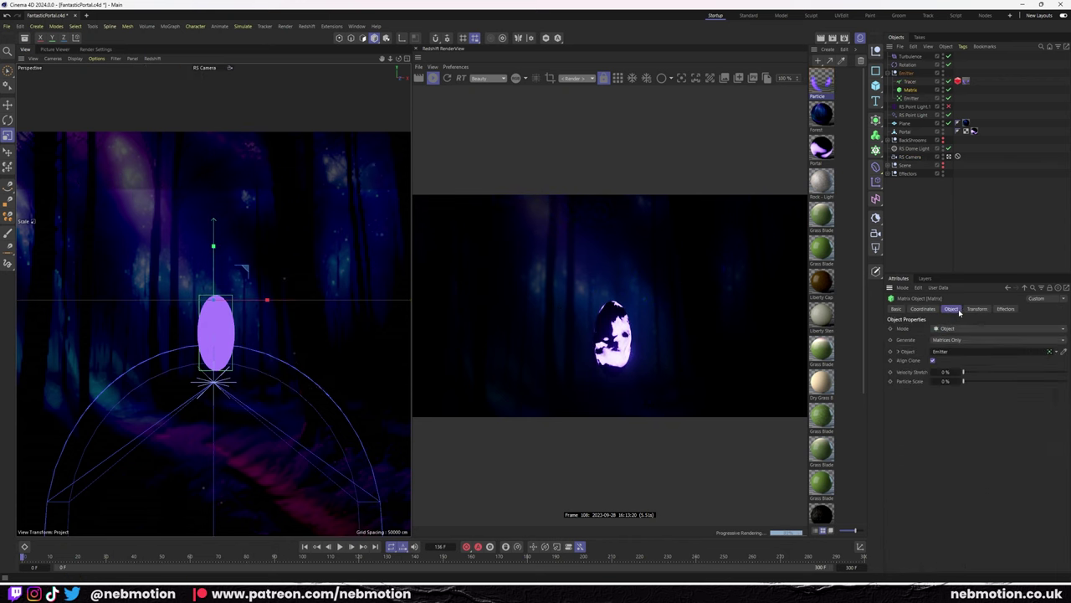
pyautogui.click(1000, 309)
pyautogui.click(951, 309)
pyautogui.click(938, 482)
pyautogui.click(352, 546)
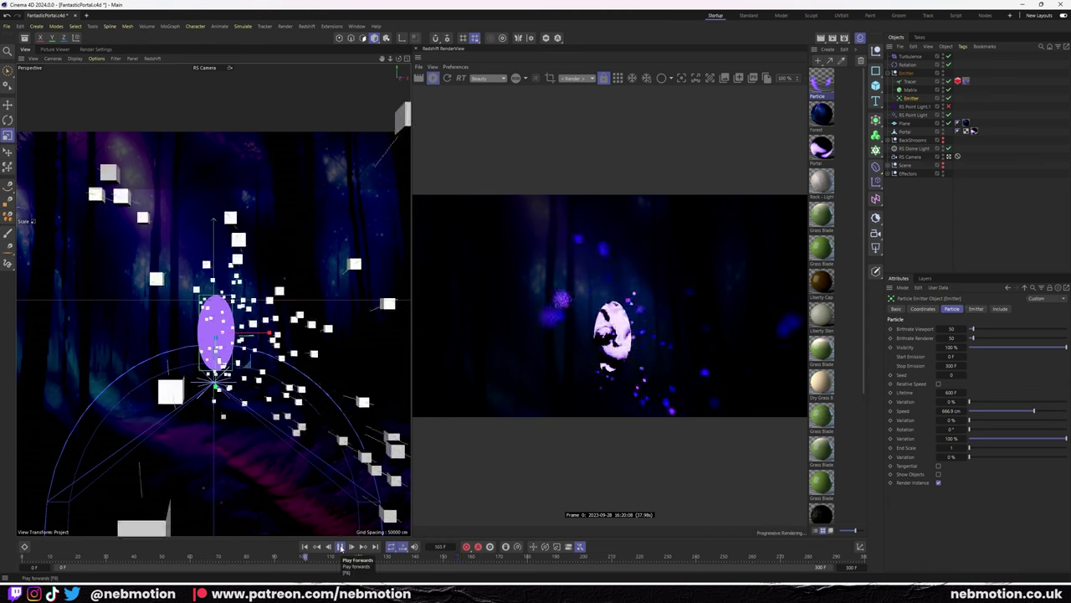
pyautogui.click(922, 309)
# Select the Tracer, Matrix and Emitter and bake them as Alembic.
pyautogui.click(954, 309)
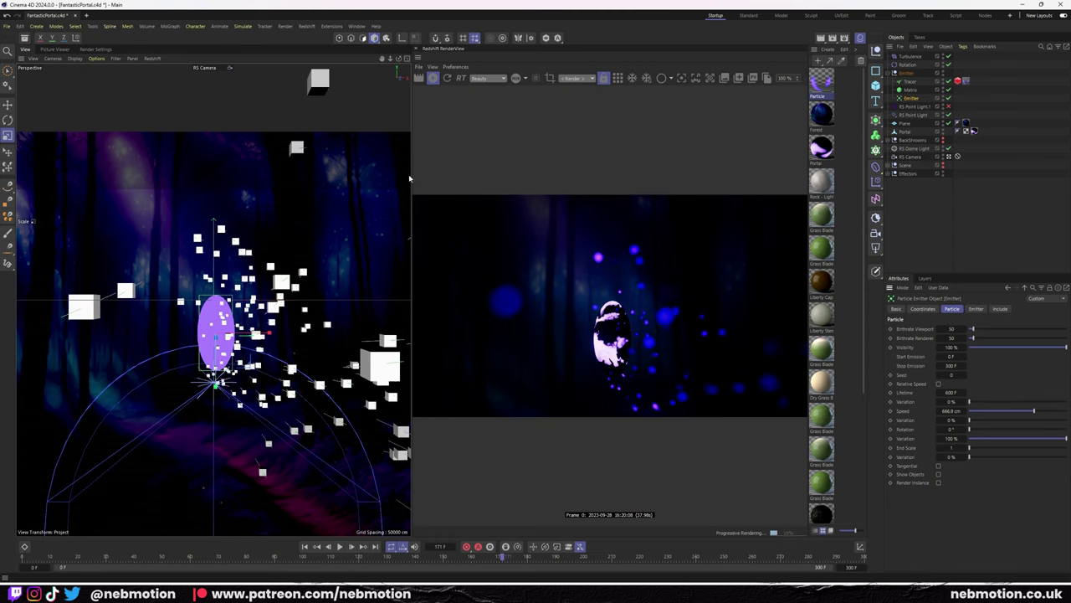
pyautogui.keyDown('shift'); pyautogui.click(910, 81); pyautogui.keyUp('shift')
pyautogui.rightClick(910, 84)
pyautogui.click(941, 341)
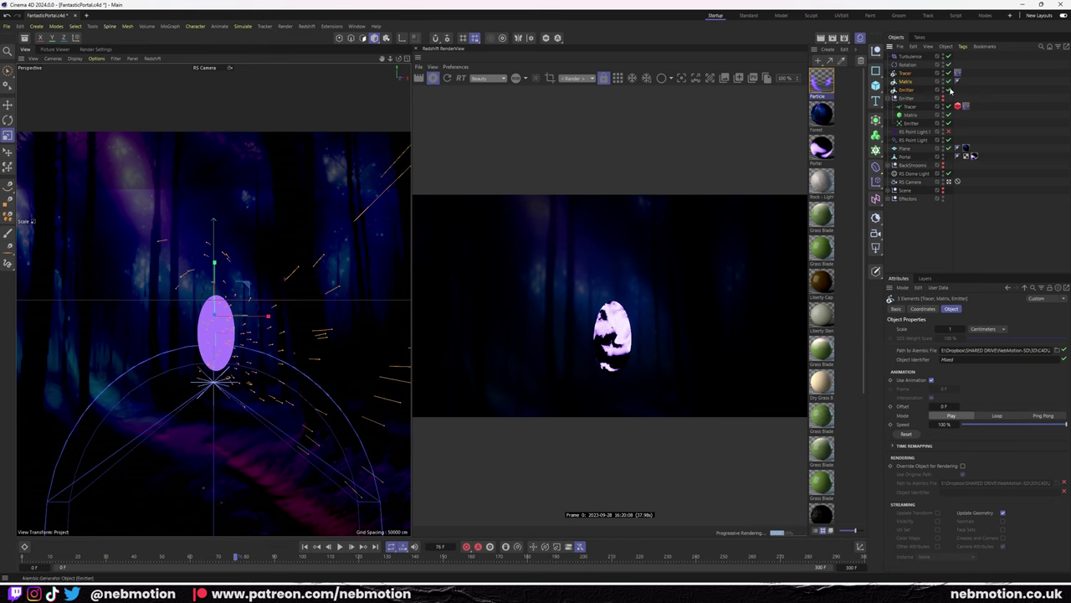
# Delete the earlier bake and bake the Tracer to Alembic again.
pyautogui.press('Delete')
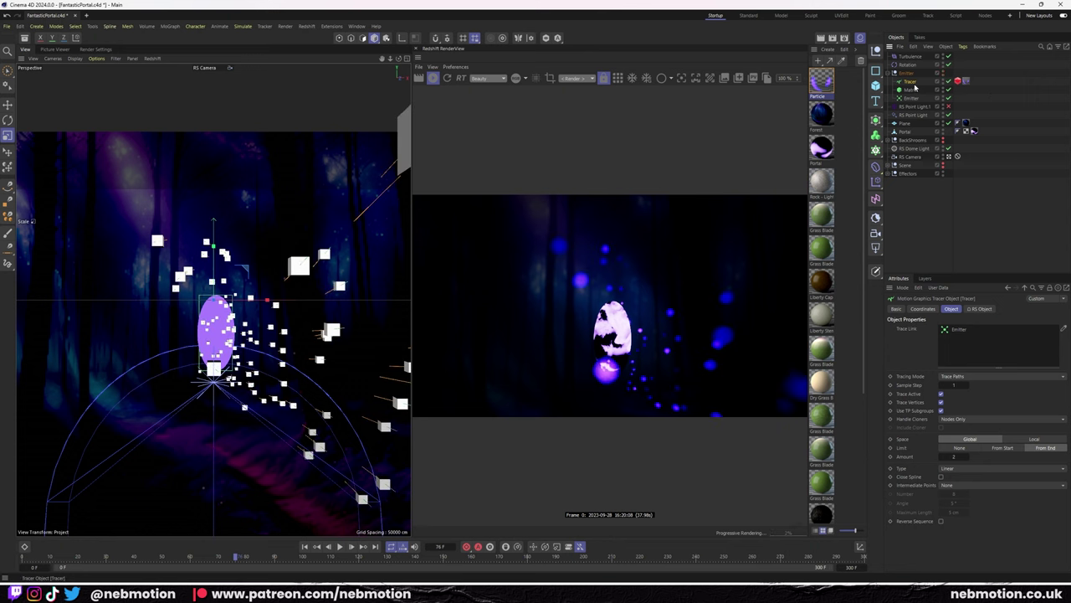
pyautogui.rightClick(907, 81)
pyautogui.click(938, 321)
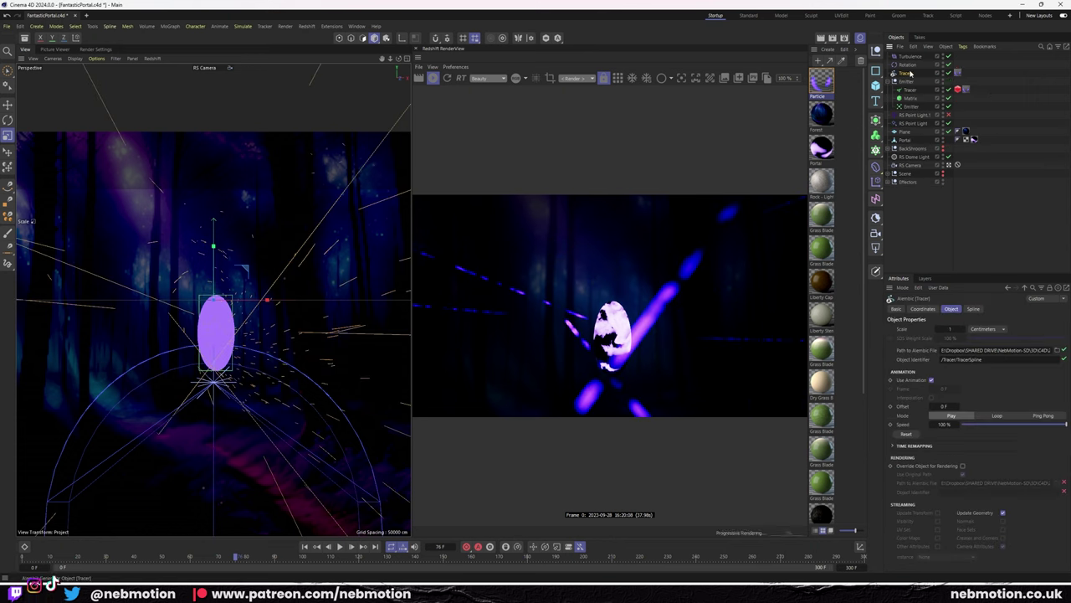
pyautogui.click(340, 545)
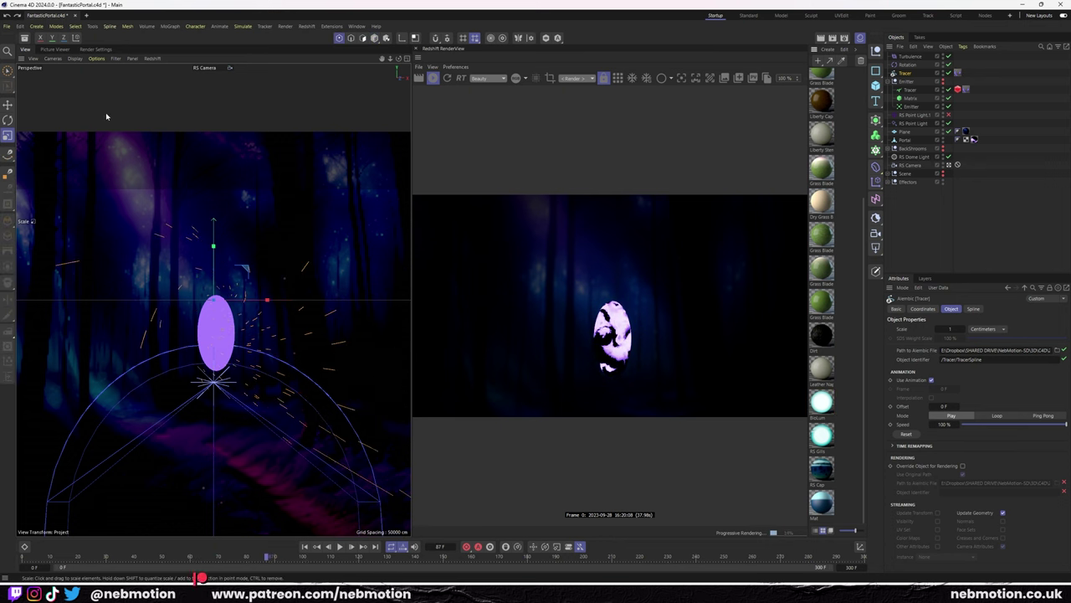
pyautogui.press('Return')
pyautogui.click(905, 89)
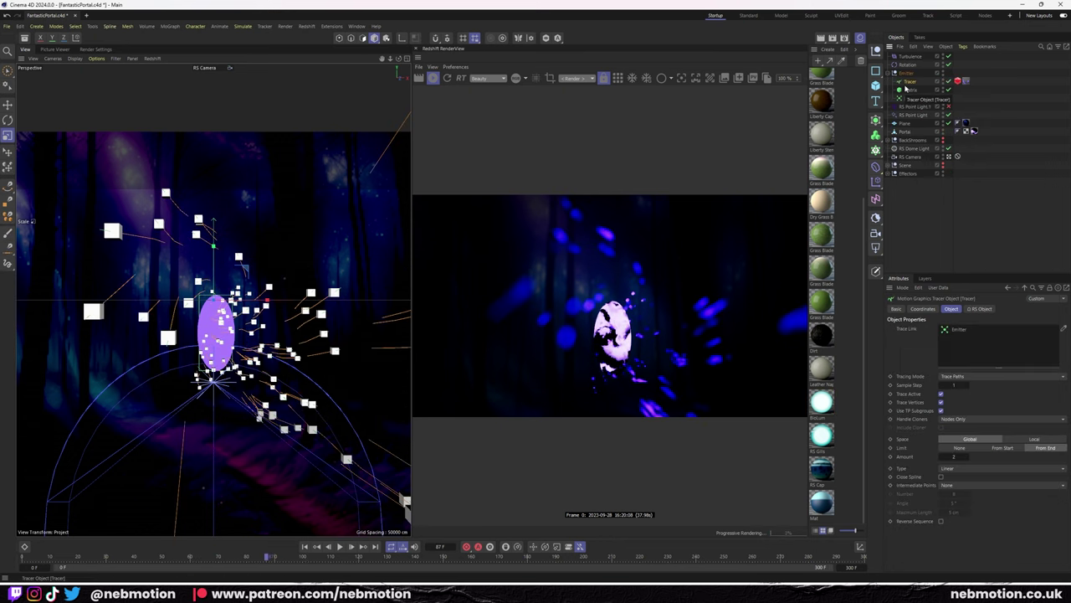
pyautogui.rightClick(912, 86)
pyautogui.click(949, 289)
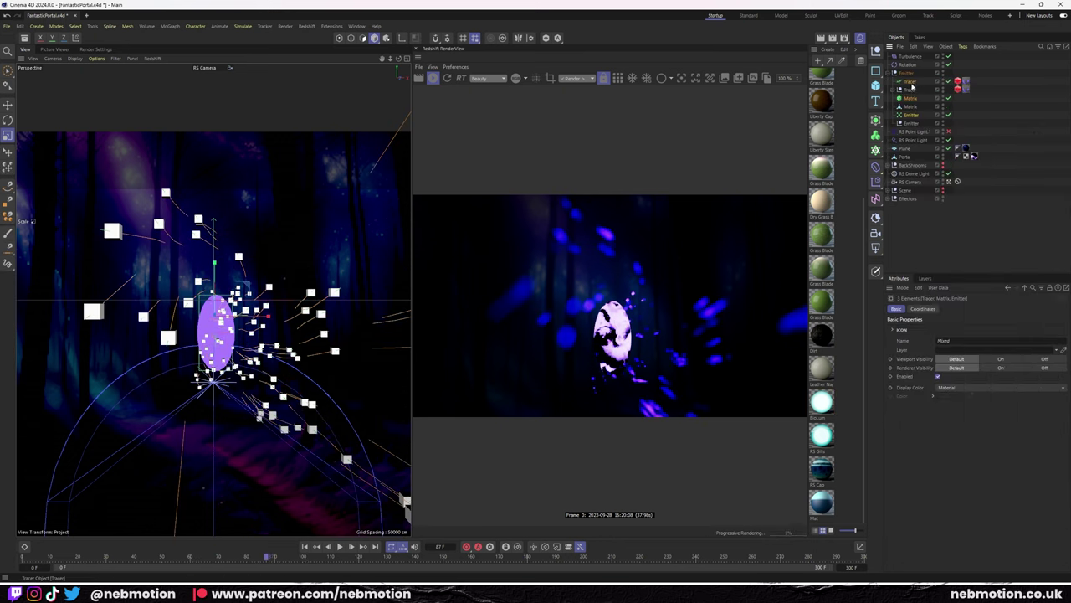
# Rearrange the hierarchy, bake Tracer, Matrix and Emitter together as Alembic, and check playback.
pyautogui.click(913, 91)
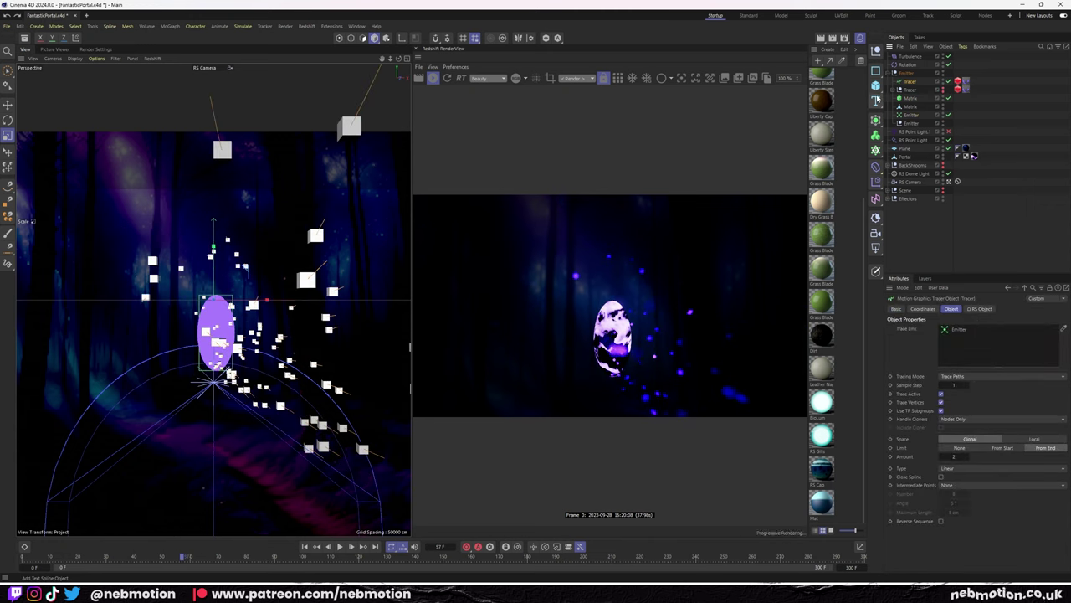
pyautogui.rightClick(911, 82)
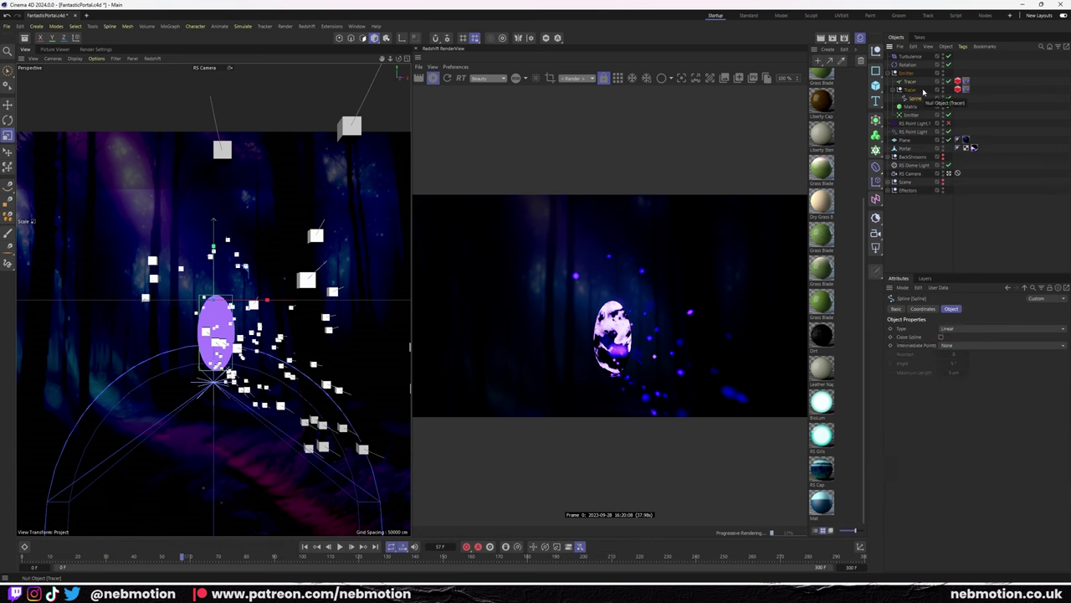
pyautogui.moveTo(918, 79); pyautogui.dragTo(944, 94)
pyautogui.click(910, 77)
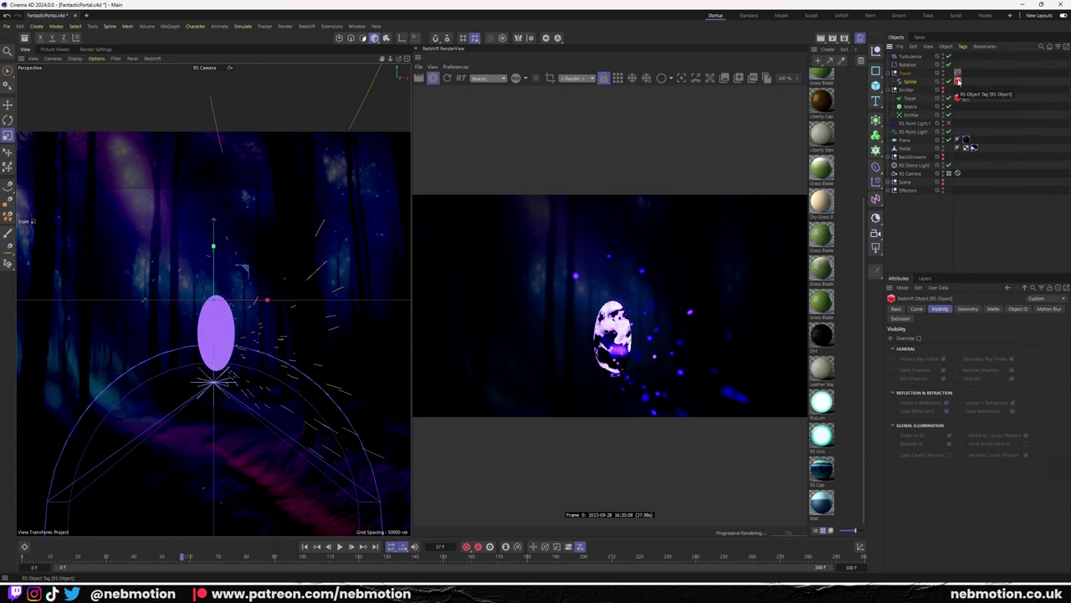
pyautogui.keyDown('ctrl'); pyautogui.click(909, 81); pyautogui.keyUp('ctrl')
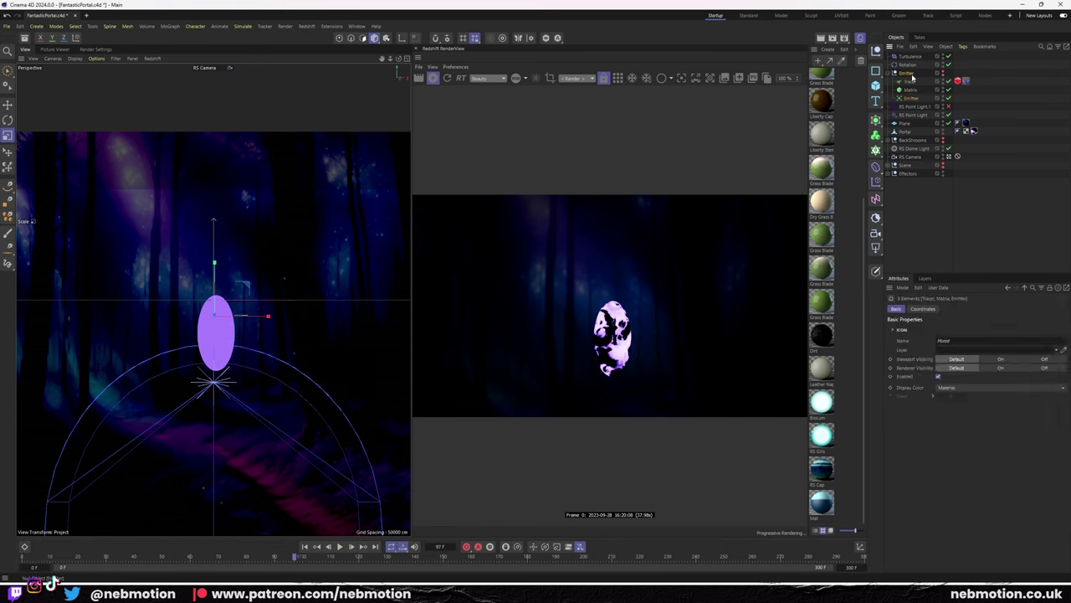
pyautogui.rightClick(909, 80)
pyautogui.click(952, 83)
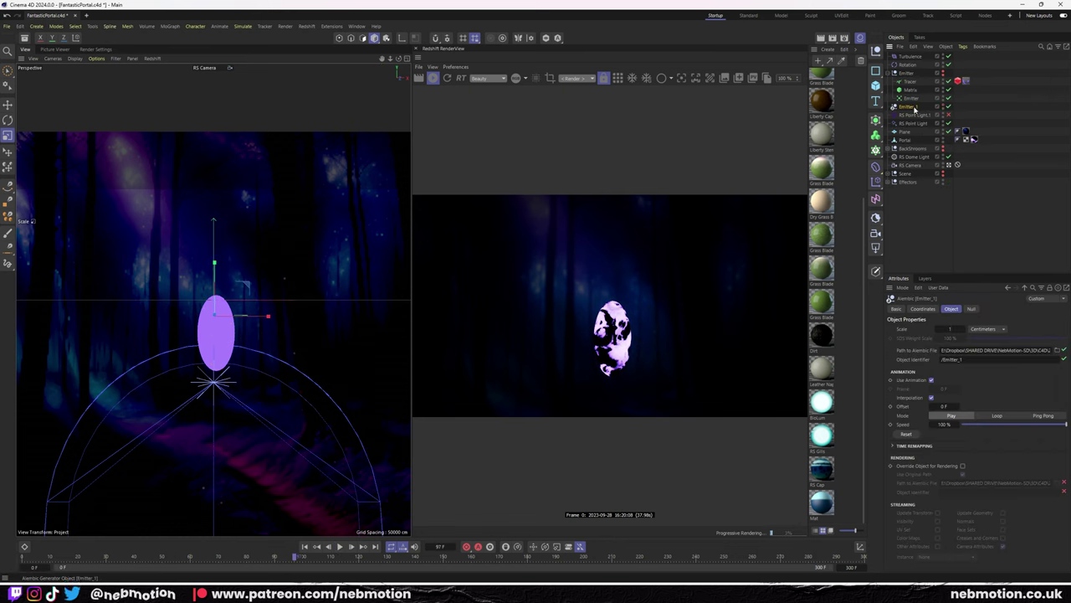
pyautogui.click(915, 109)
pyautogui.rightClick(914, 109)
pyautogui.click(936, 118)
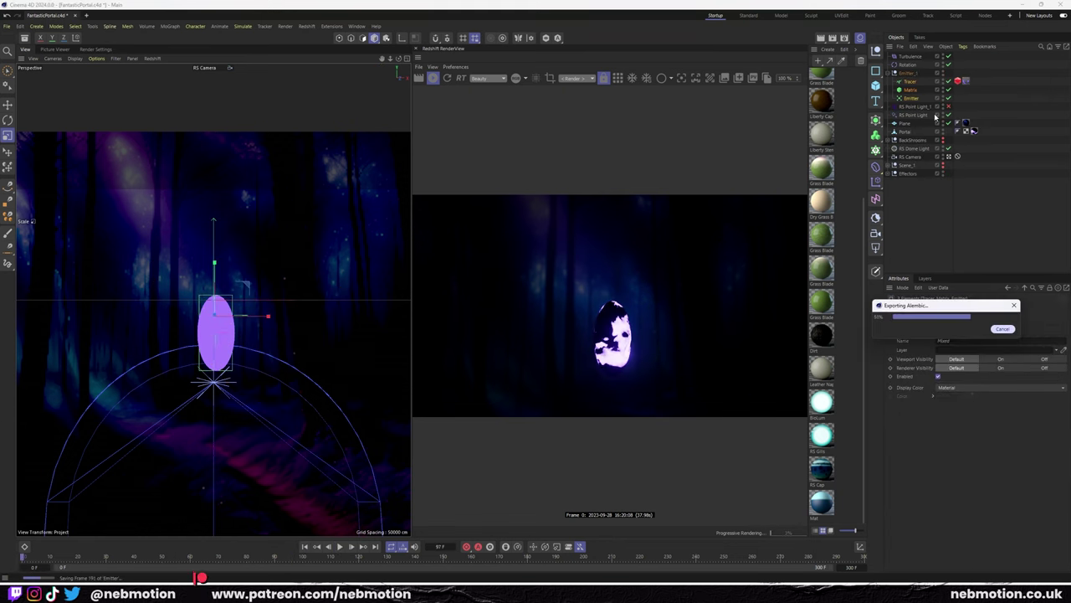
pyautogui.click(340, 546)
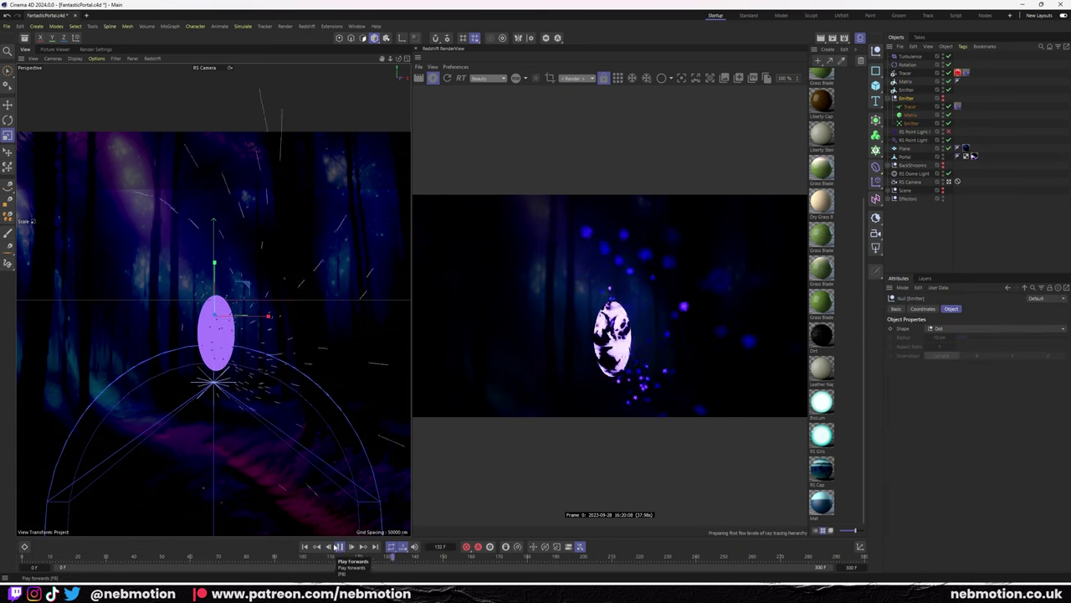
pyautogui.click(340, 546)
# Group the baked particle objects under a null and save as FantasticPortal-Zoom.c4d.
pyautogui.hotkey('alt', 'g')
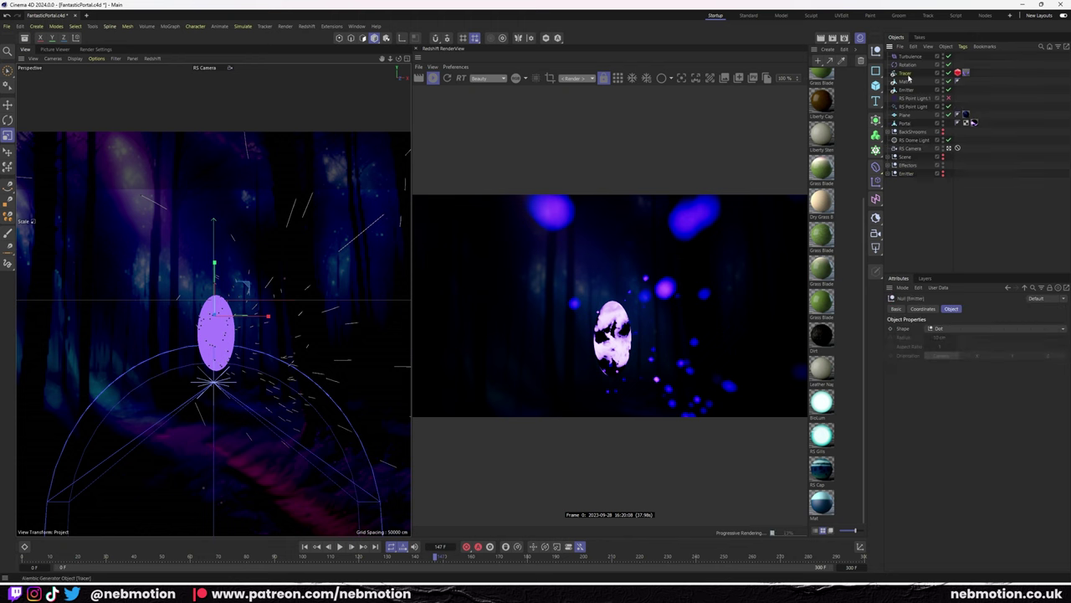
pyautogui.click(943, 143)
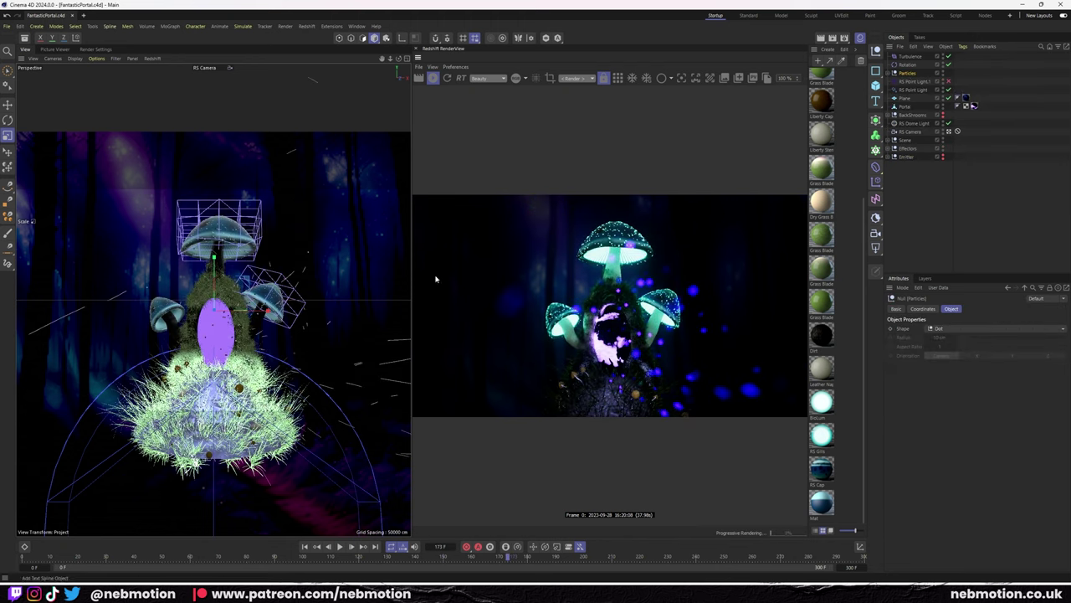
pyautogui.hotkey('ctrl', 'shift', 's')
pyautogui.press('Return')
# Duplicate RS Camera as RS Camera.1 and lower its Y position to -128 cm.
pyautogui.click(943, 140)
pyautogui.click(910, 132)
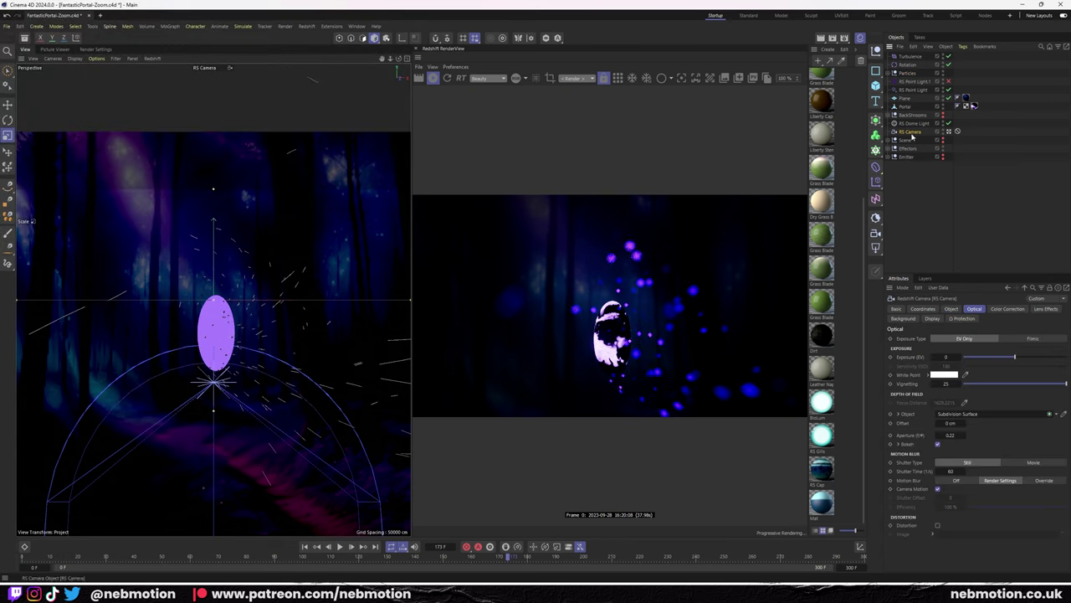
pyautogui.keyDown('ctrl'); pyautogui.moveTo(912, 134); pyautogui.dragTo(948, 140); pyautogui.keyUp('ctrl')
pyautogui.click(920, 134)
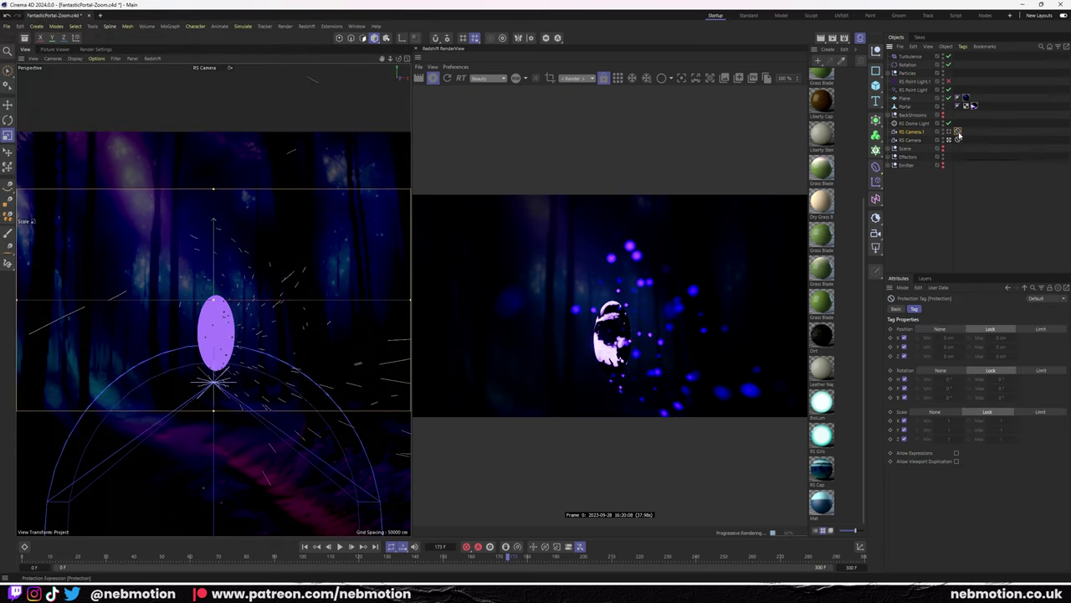
pyautogui.click(921, 309)
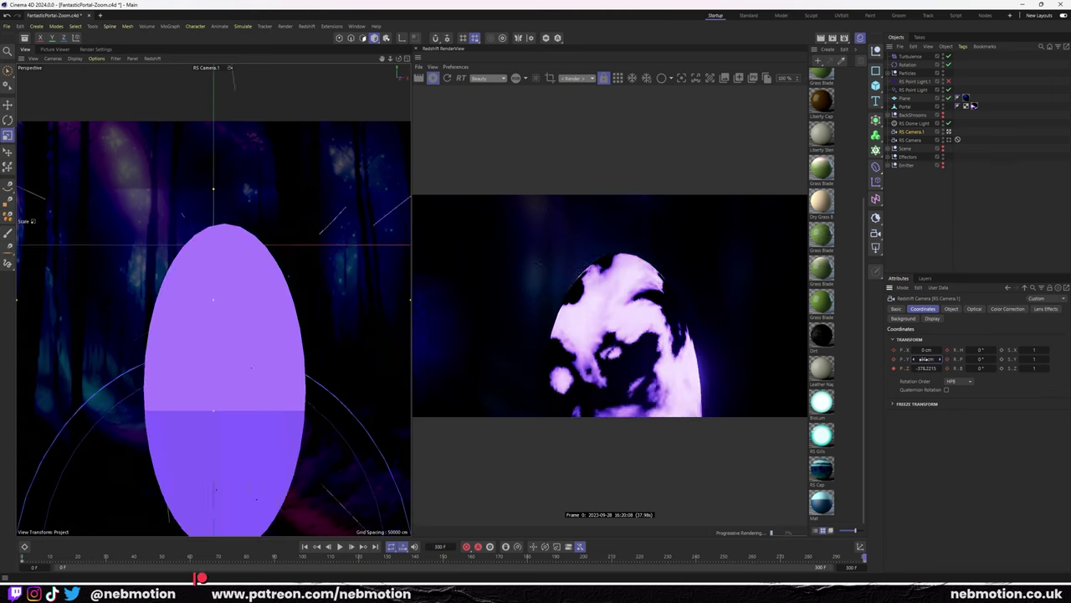
pyautogui.moveTo(927, 358); pyautogui.dragTo(894, 360)
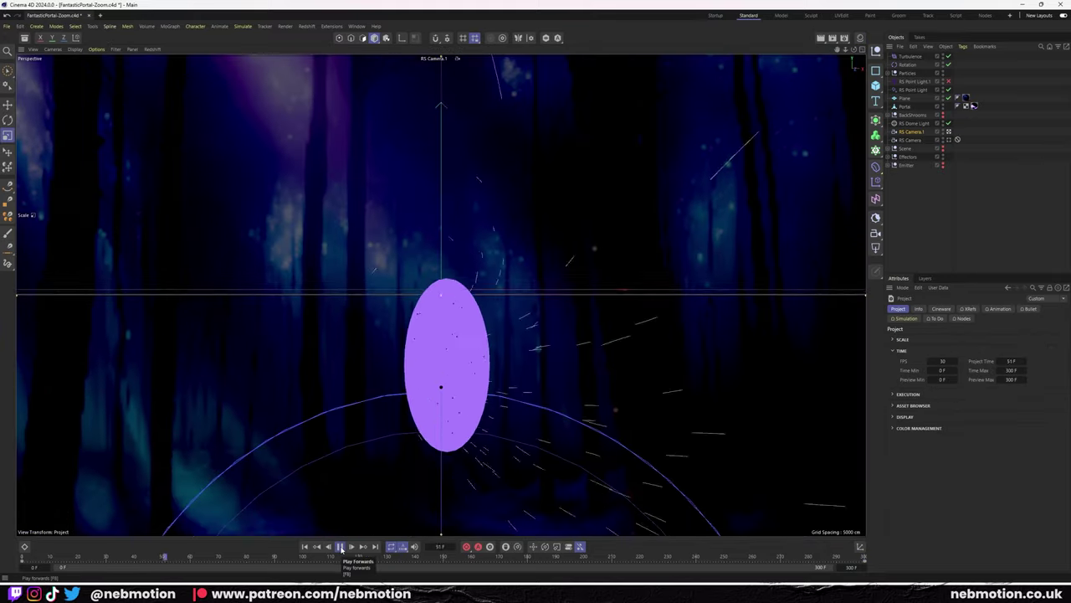
# Play the animation and push RS Camera.1 forward along Z into the purple portal.
pyautogui.click(339, 547)
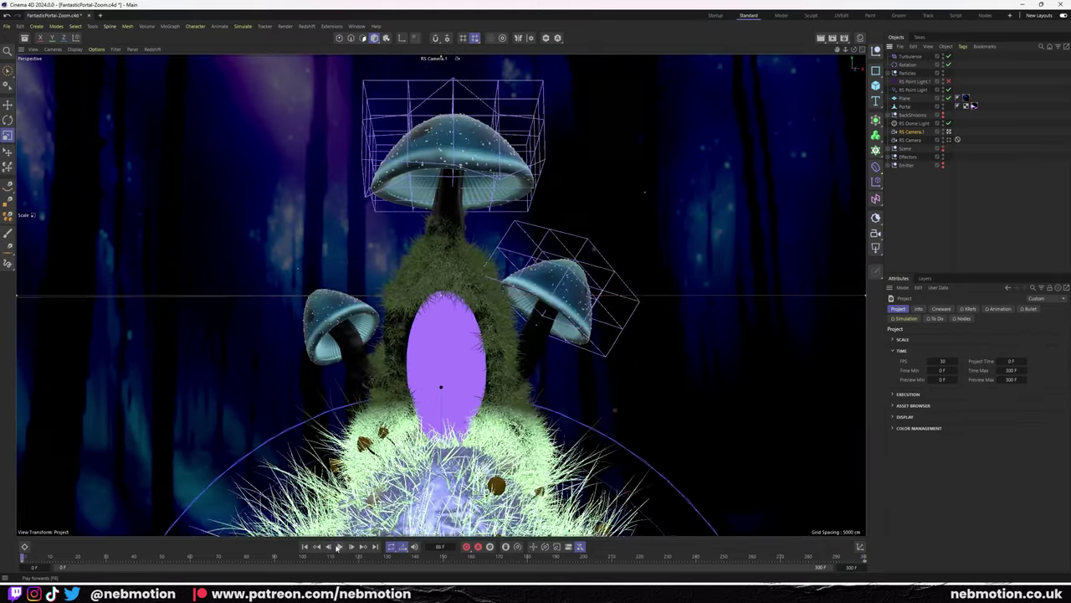
pyautogui.click(338, 547)
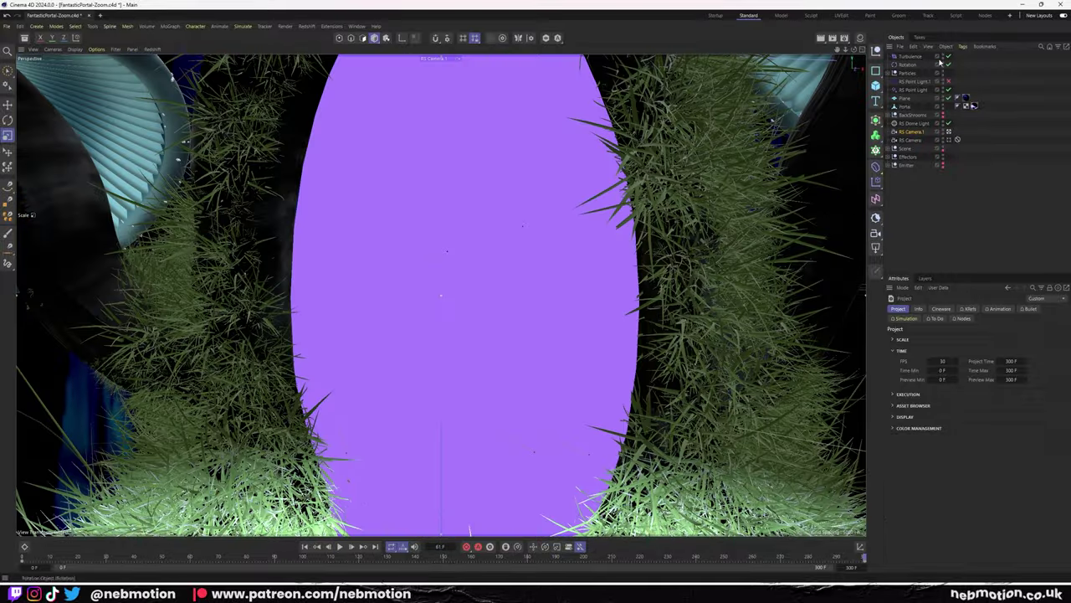
pyautogui.click(913, 133)
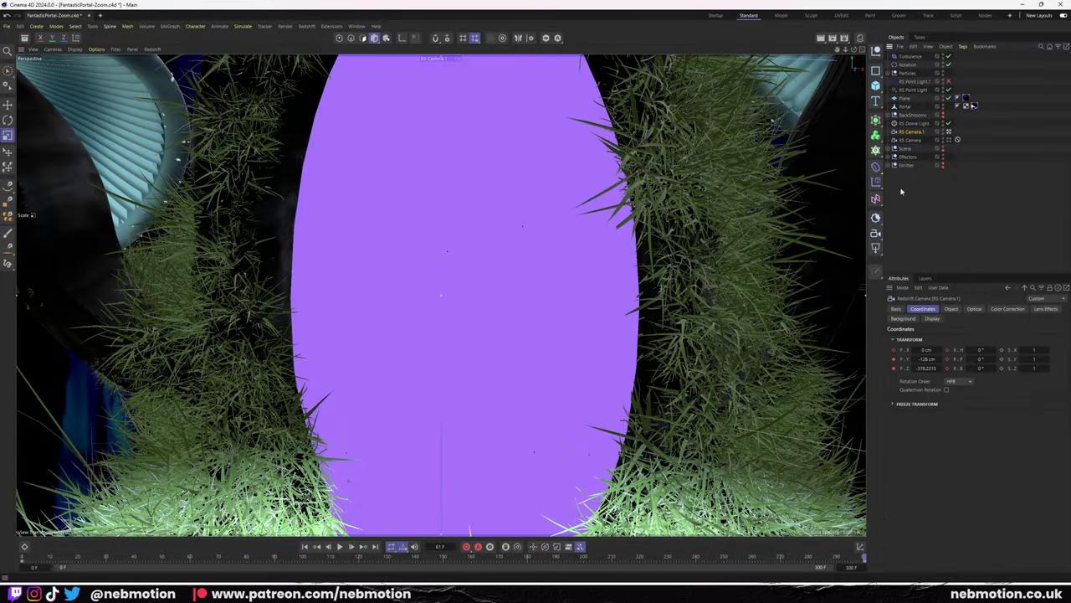
pyautogui.moveTo(932, 368); pyautogui.dragTo(929, 369)
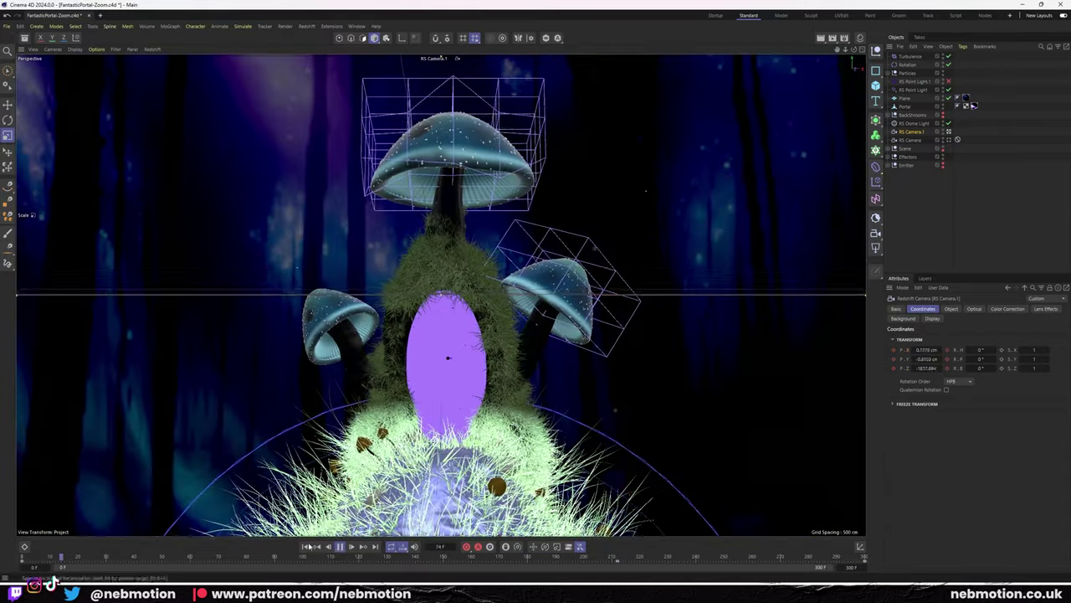
pyautogui.hotkey('shift', 'F2')
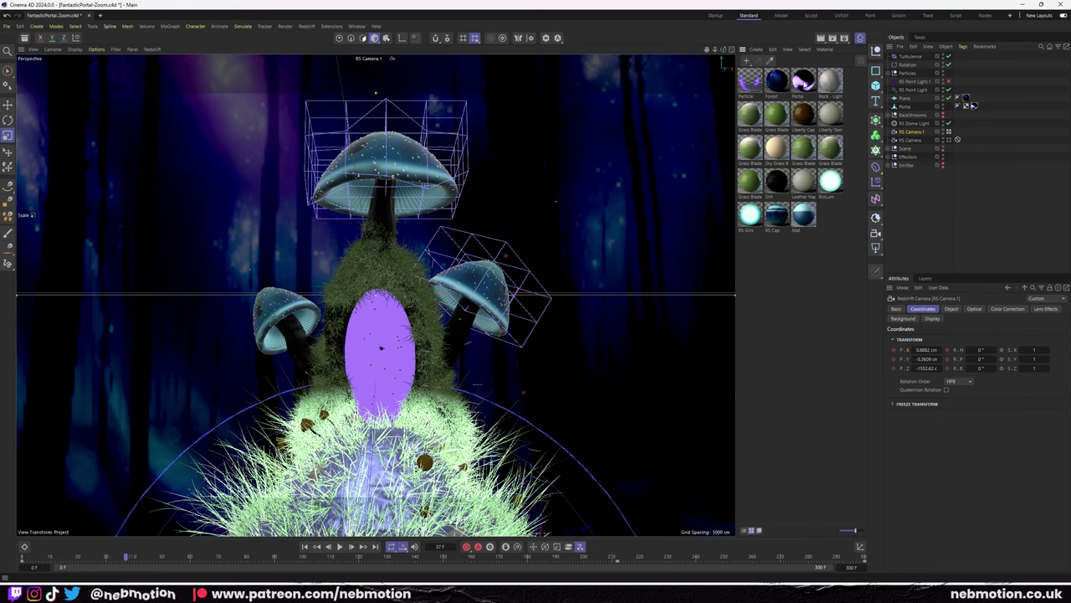
# Paste copies of the Maxon Noise and Standard Material nodes below the originals in the Portal graph.
pyautogui.doubleClick(803, 81)
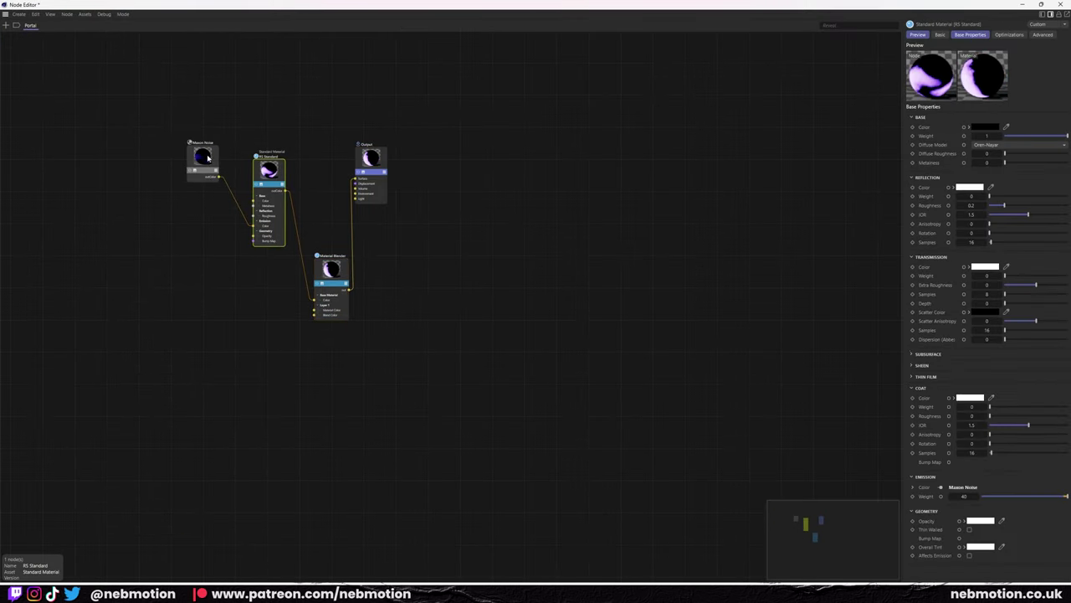
pyautogui.hotkey('ctrl', 'v')
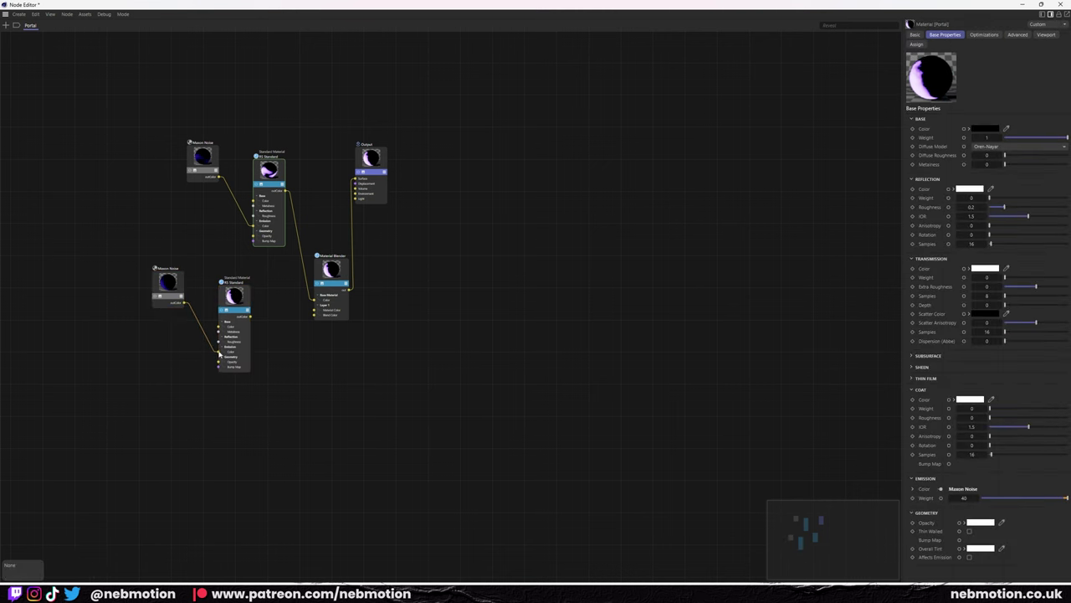
pyautogui.moveTo(236, 298); pyautogui.dragTo(227, 374)
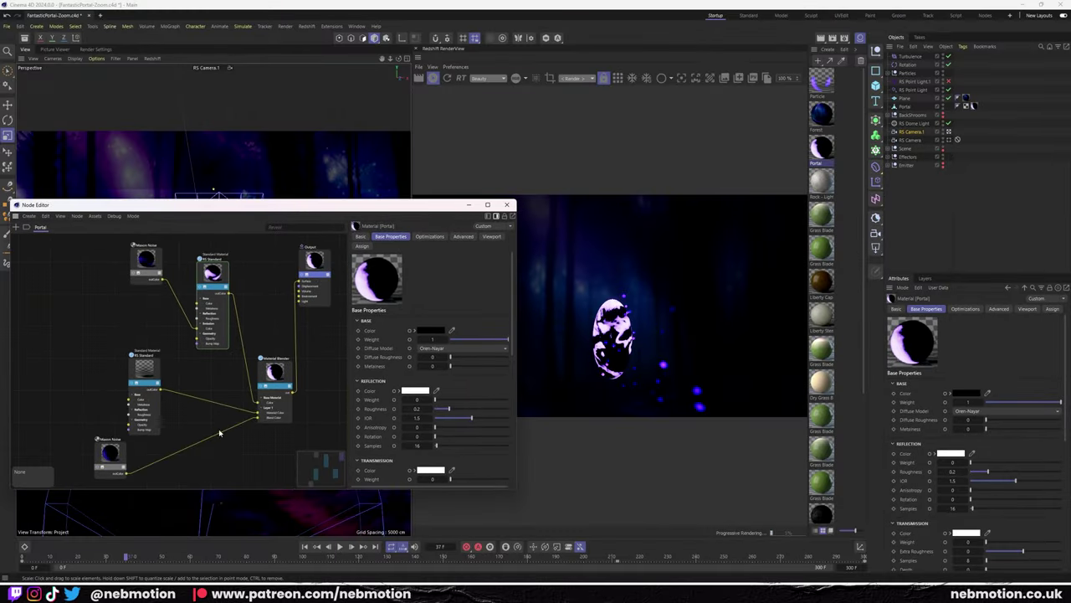
pyautogui.scroll(-2, 390, 438)
pyautogui.scroll(-2, 390, 437)
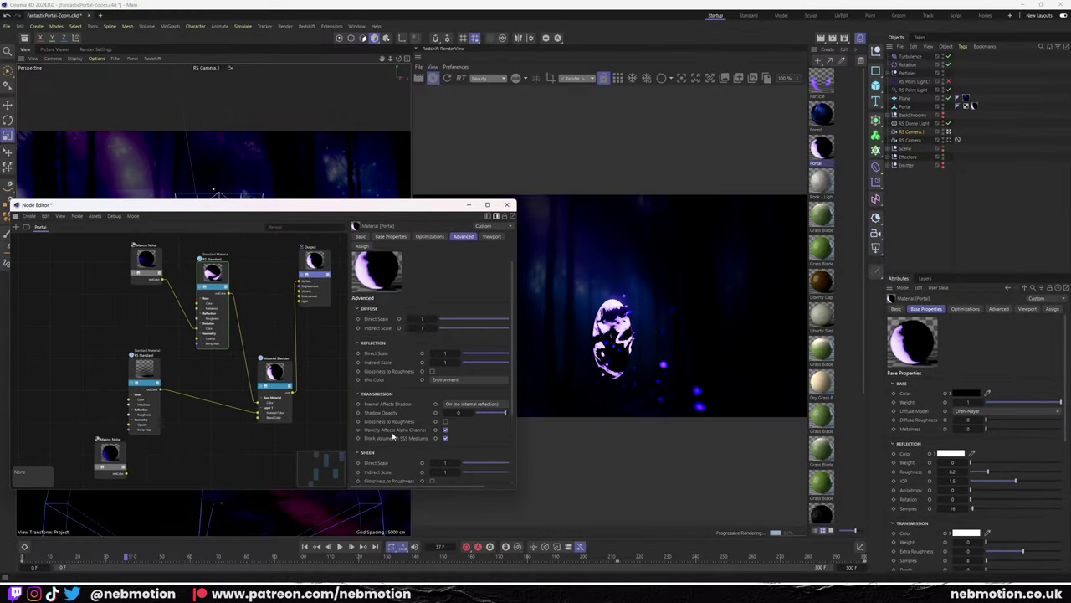
pyautogui.scroll(-2, 390, 438)
pyautogui.scroll(6, 390, 437)
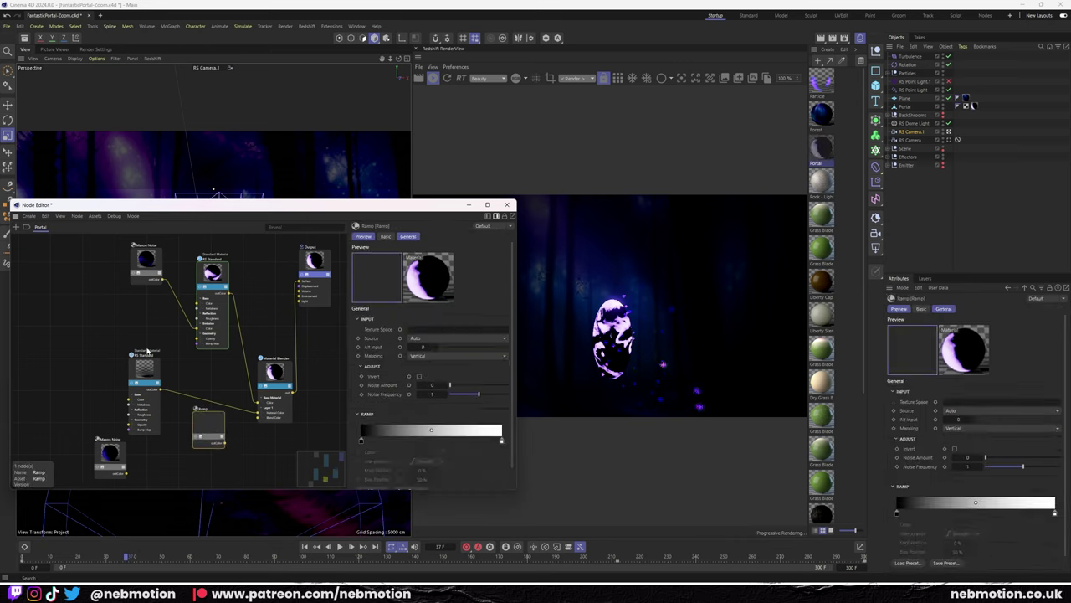
# Set the Ramp node to Circular mapping and test the noise on its Alt Input.
pyautogui.click(208, 421)
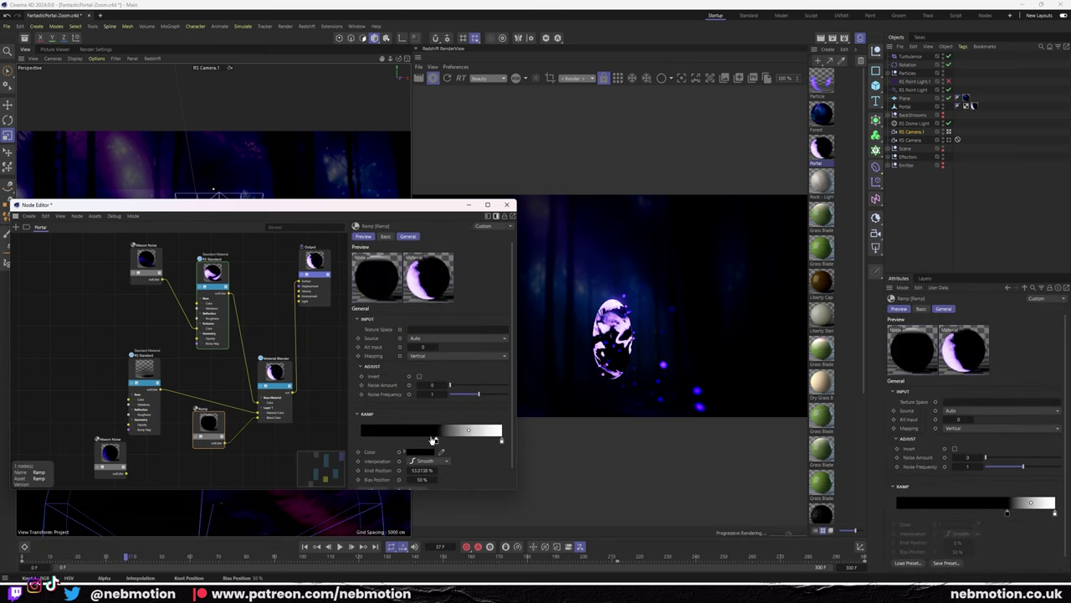
pyautogui.moveTo(405, 439); pyautogui.dragTo(486, 440)
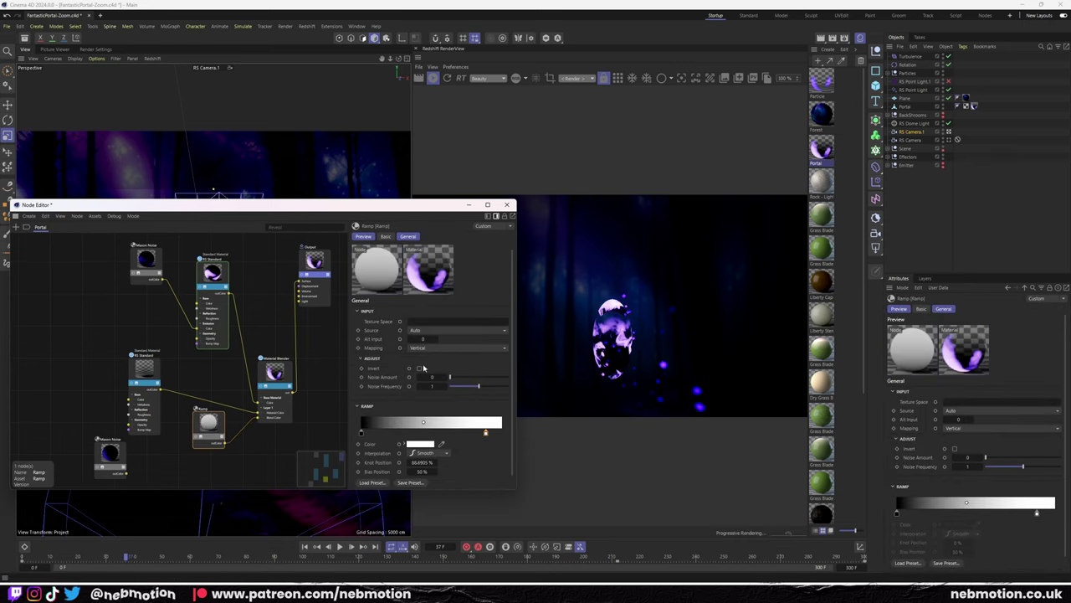
pyautogui.scroll(-1, 381, 470)
pyautogui.click(381, 470)
pyautogui.click(444, 351)
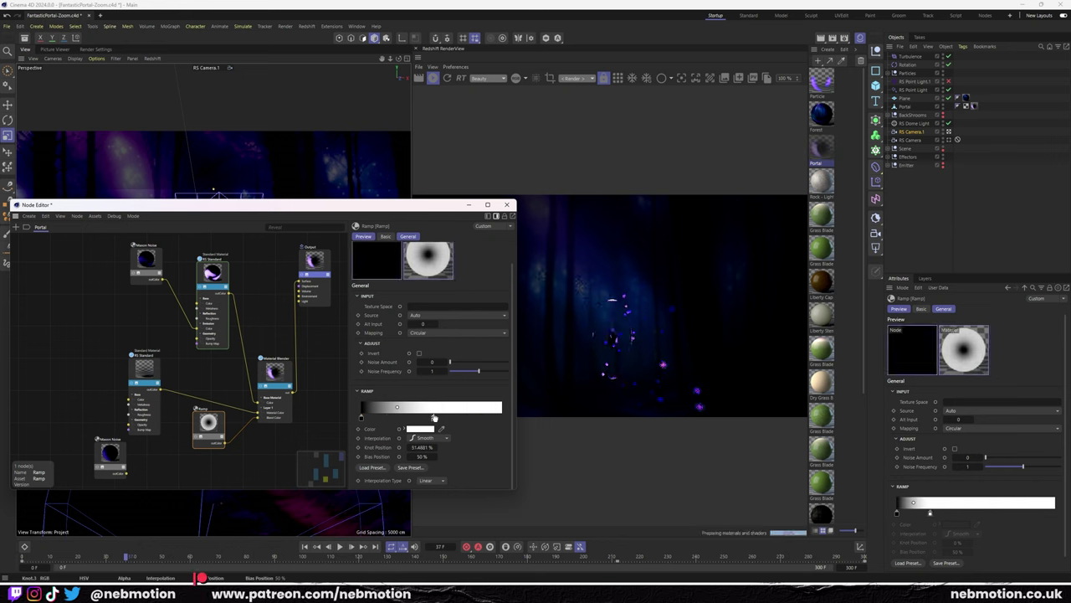
pyautogui.moveTo(397, 407)
pyautogui.mouseDown()
pyautogui.moveTo(368, 413)
pyautogui.moveTo(472, 421)
pyautogui.moveTo(360, 411)
pyautogui.moveTo(529, 412)
pyautogui.moveTo(362, 416)
pyautogui.mouseUp()
pyautogui.click(243, 448)
pyautogui.moveTo(230, 450); pyautogui.dragTo(228, 393)
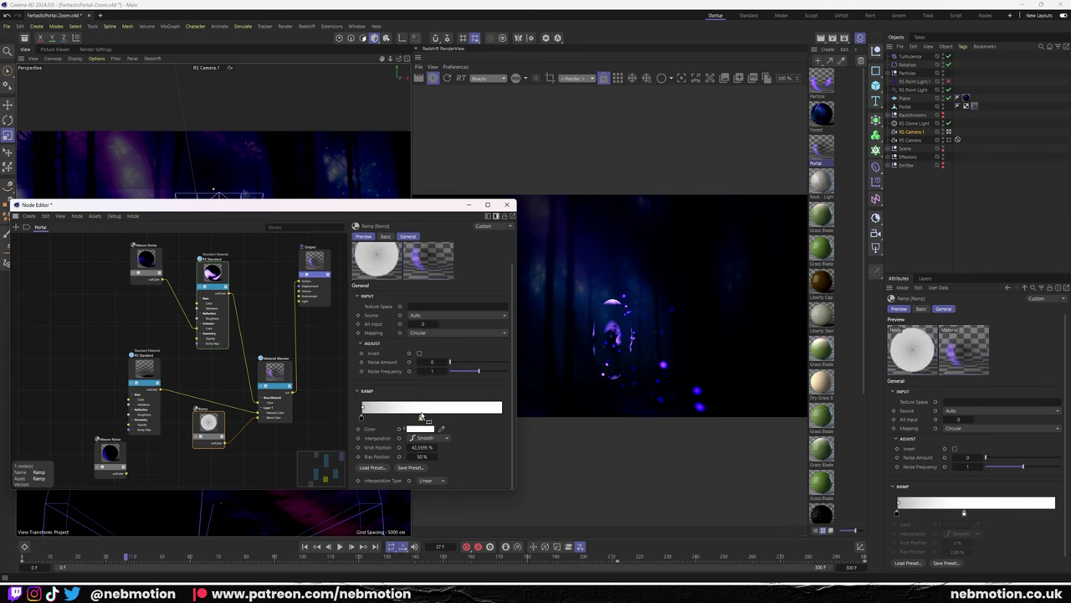
# Reposition the ramp knots, sliding the black knot to the start of the gradient.
pyautogui.moveTo(390, 411); pyautogui.dragTo(501, 419)
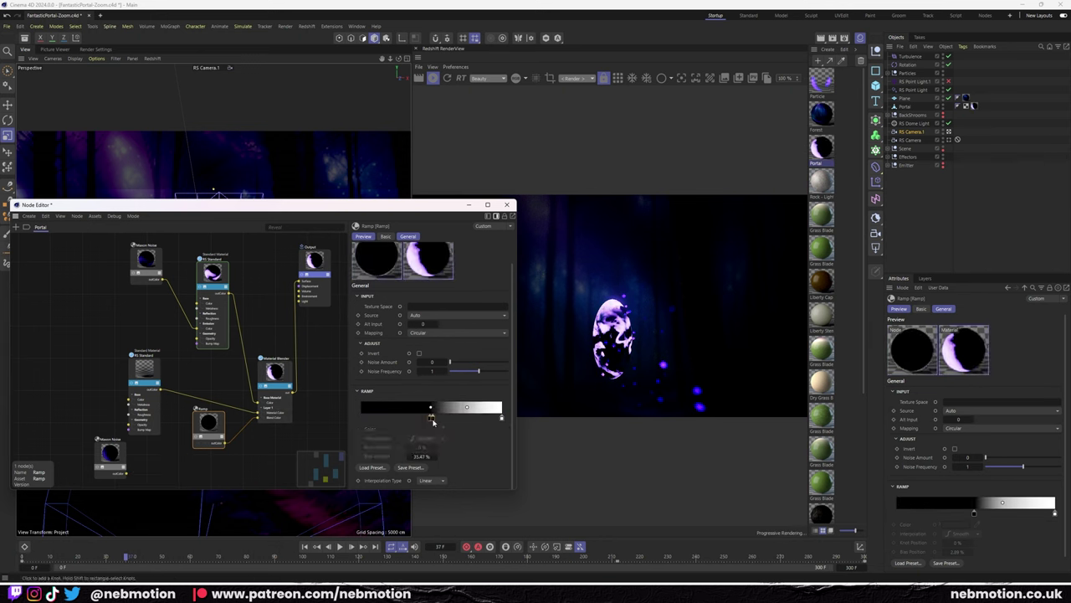
pyautogui.moveTo(361, 418); pyautogui.dragTo(462, 420)
pyautogui.rightClick(463, 419)
pyautogui.click(480, 432)
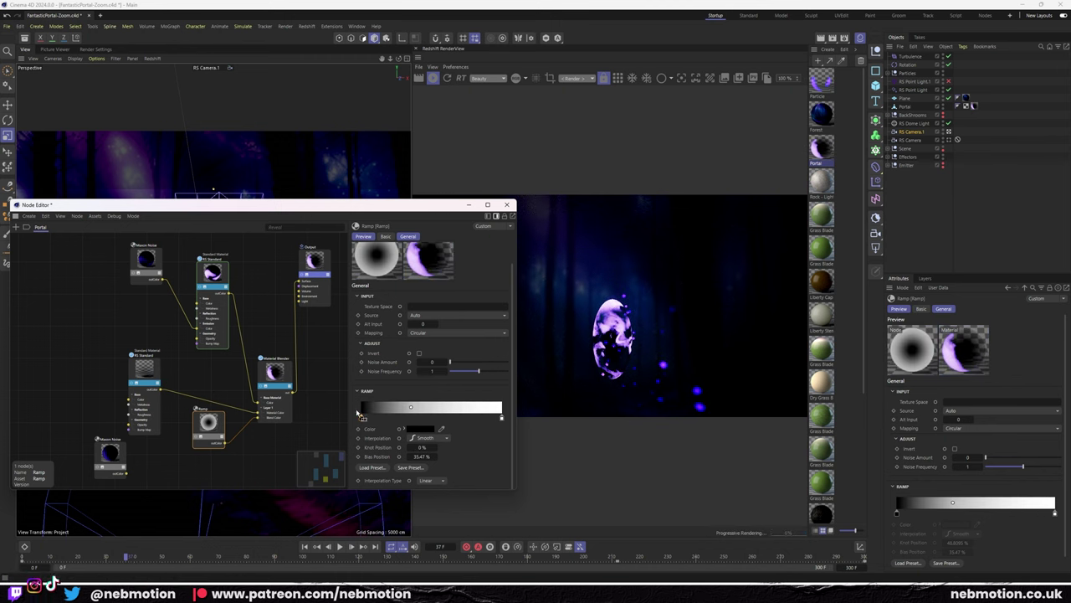
pyautogui.hotkey('ctrl', 'z')
pyautogui.rightClick(461, 418)
pyautogui.click(419, 429)
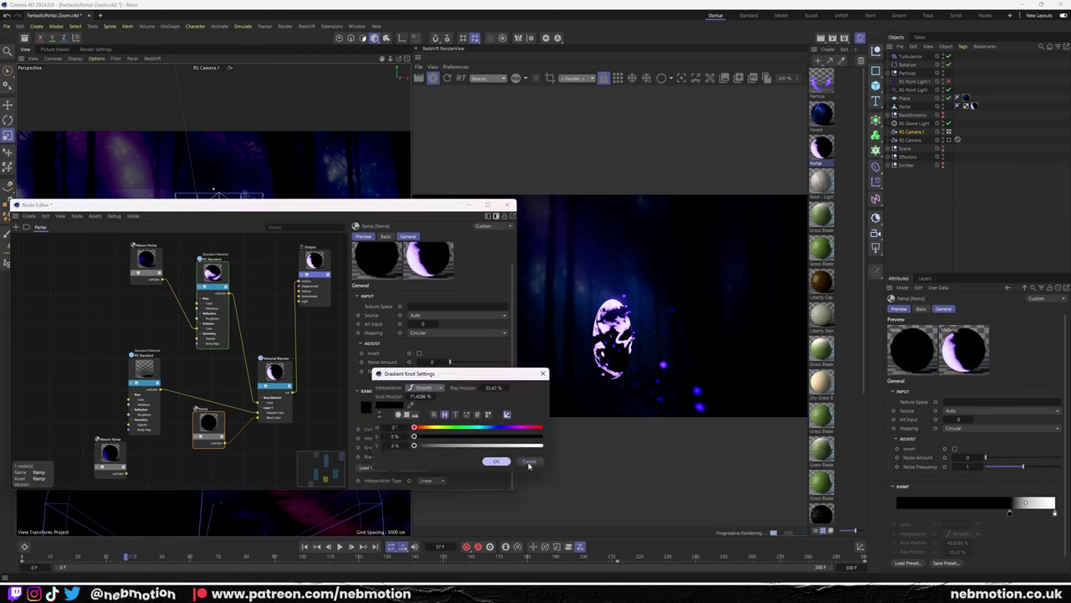
pyautogui.press('Escape')
pyautogui.click(176, 557)
pyautogui.moveTo(176, 557); pyautogui.dragTo(164, 557)
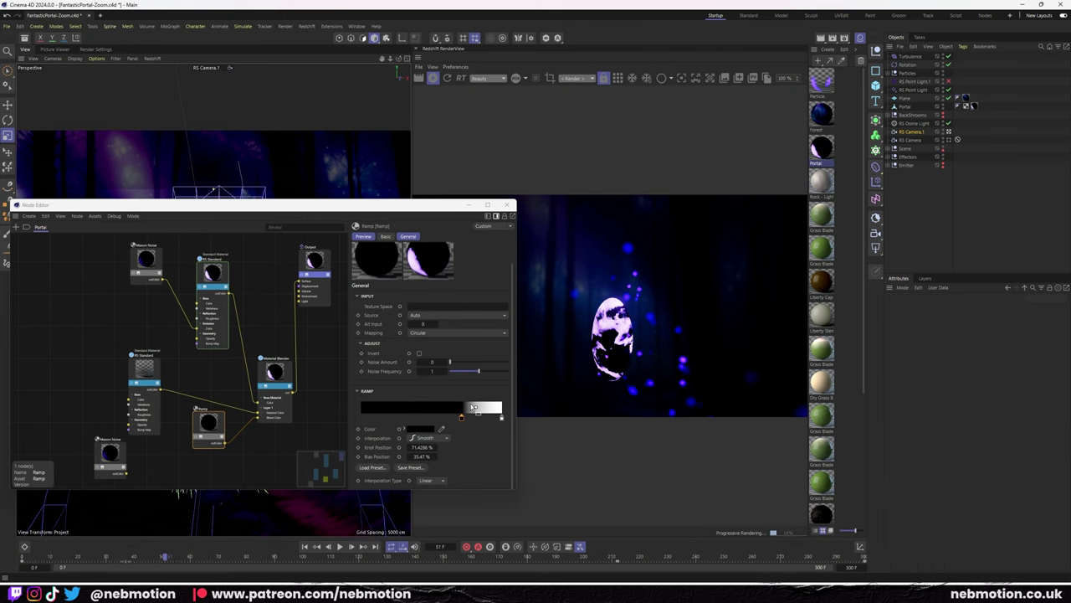
pyautogui.moveTo(461, 416); pyautogui.dragTo(351, 418)
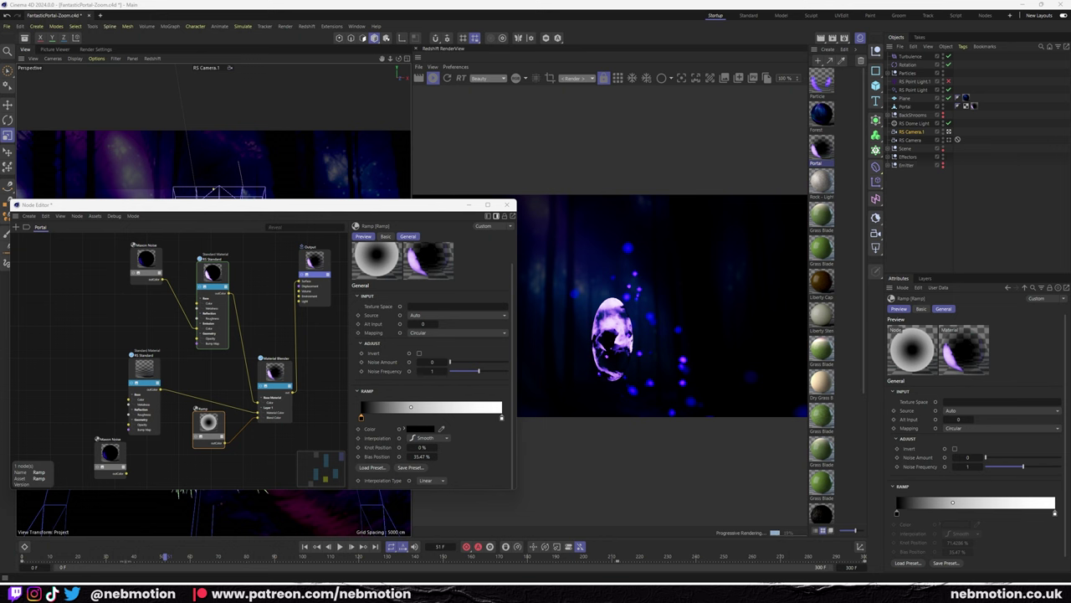
# Make the ramp knot white and move it to about 83.6%.
pyautogui.rightClick(362, 416)
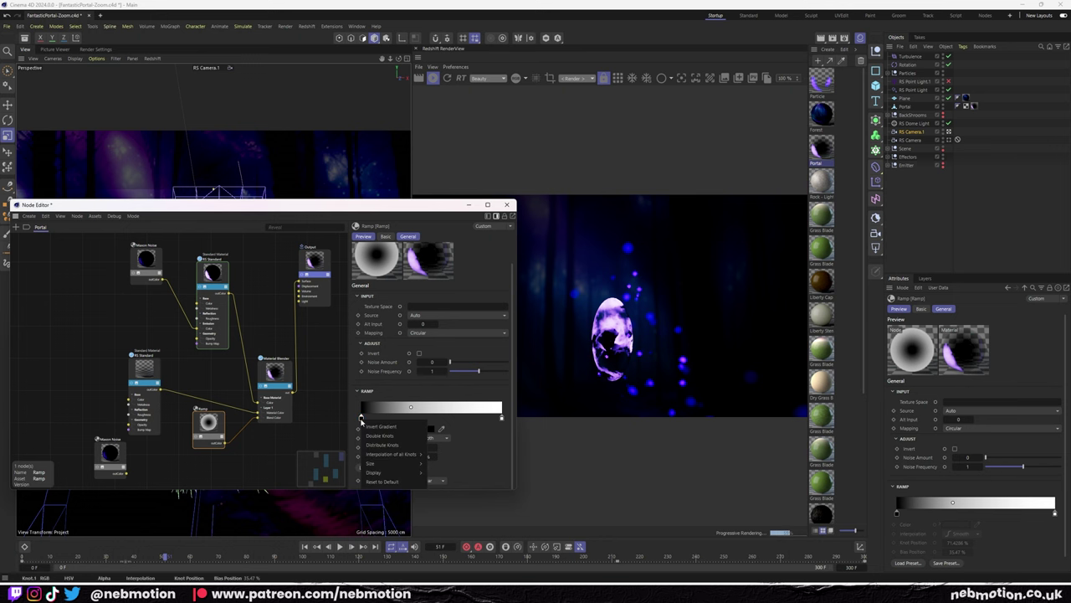
pyautogui.press('Escape')
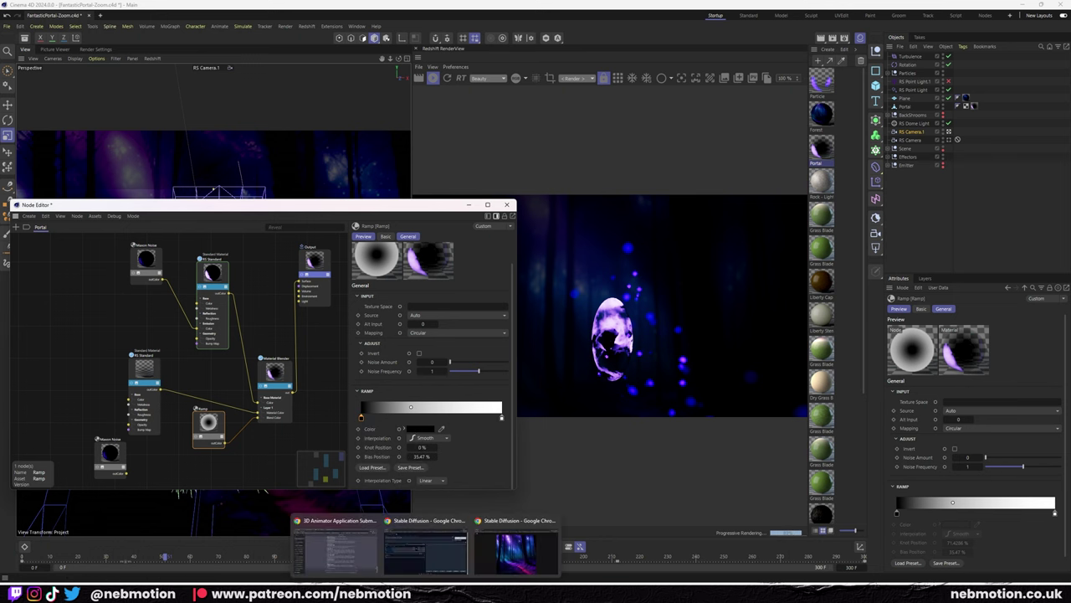
pyautogui.doubleClick(362, 417)
pyautogui.click(430, 455)
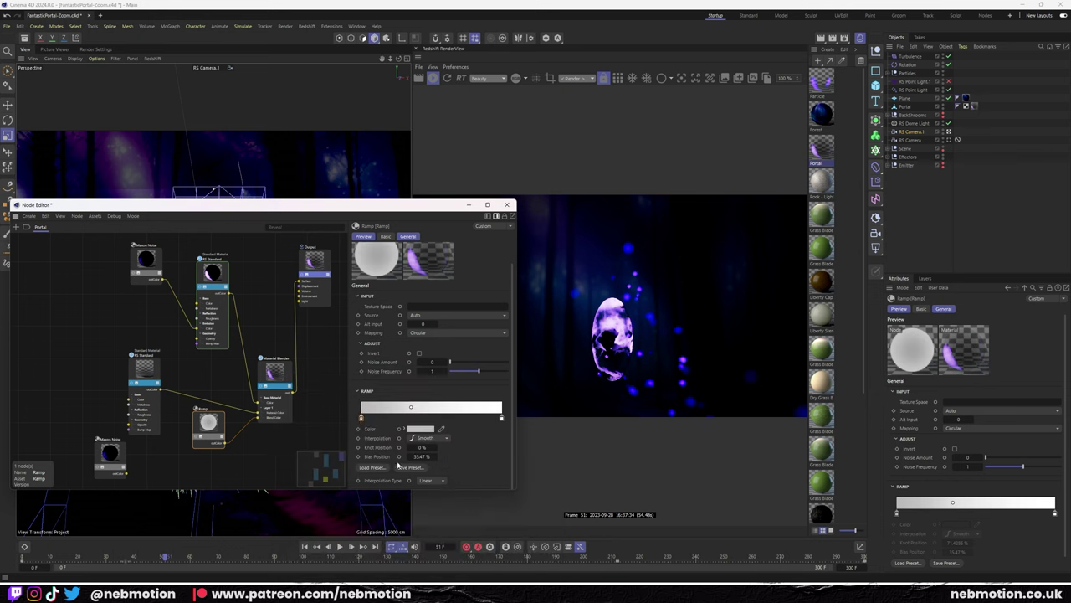
pyautogui.doubleClick(361, 416)
pyautogui.click(400, 461)
pyautogui.moveTo(362, 417); pyautogui.dragTo(479, 418)
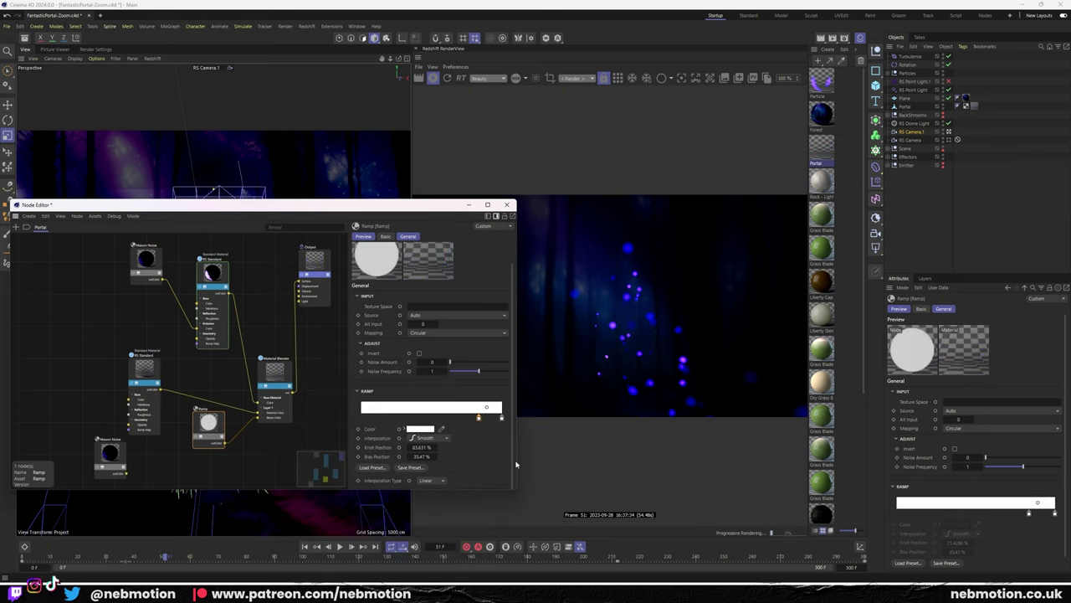
# Fine-tune the white knot at 83.631% and keyframe the Ramp colour at this frame.
pyautogui.doubleClick(478, 417)
pyautogui.press('Escape')
pyautogui.rightClick(479, 417)
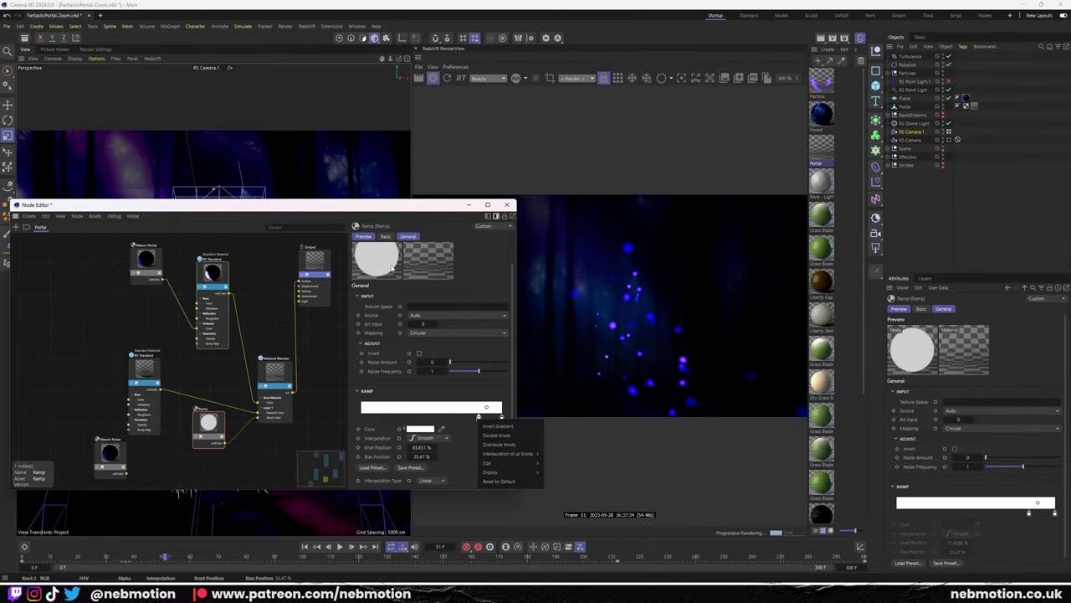
pyautogui.doubleClick(479, 415)
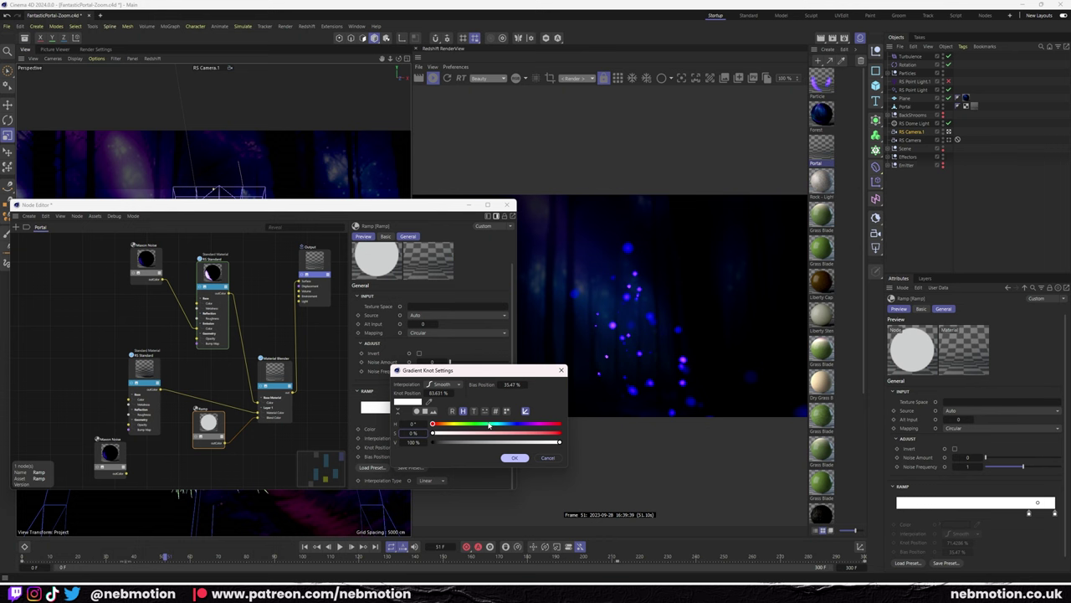
pyautogui.click(477, 379)
pyautogui.click(514, 457)
pyautogui.rightClick(480, 417)
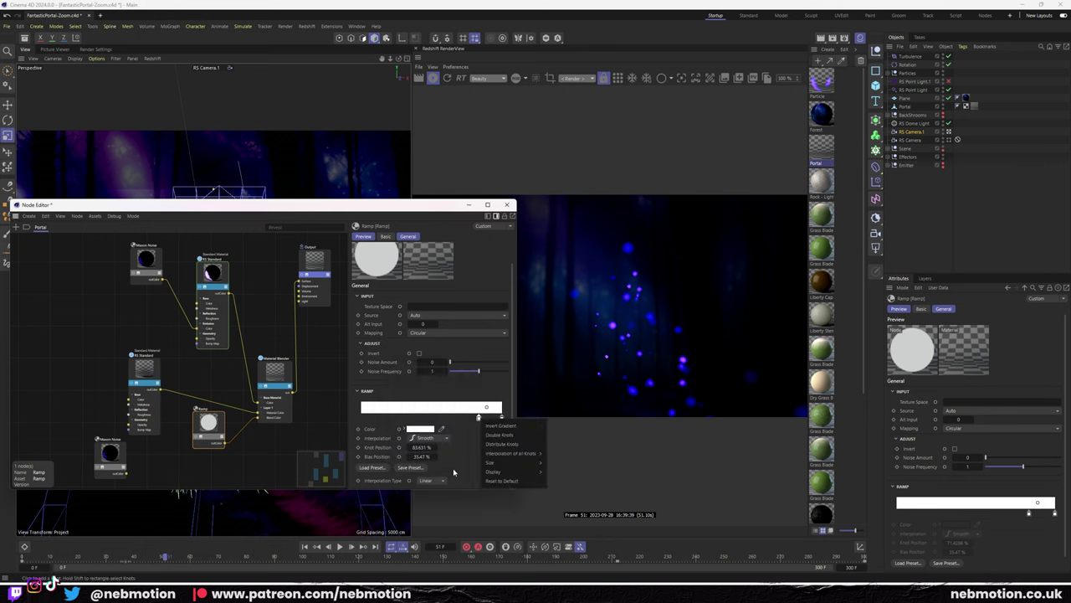
pyautogui.click(474, 445)
pyautogui.click(421, 429)
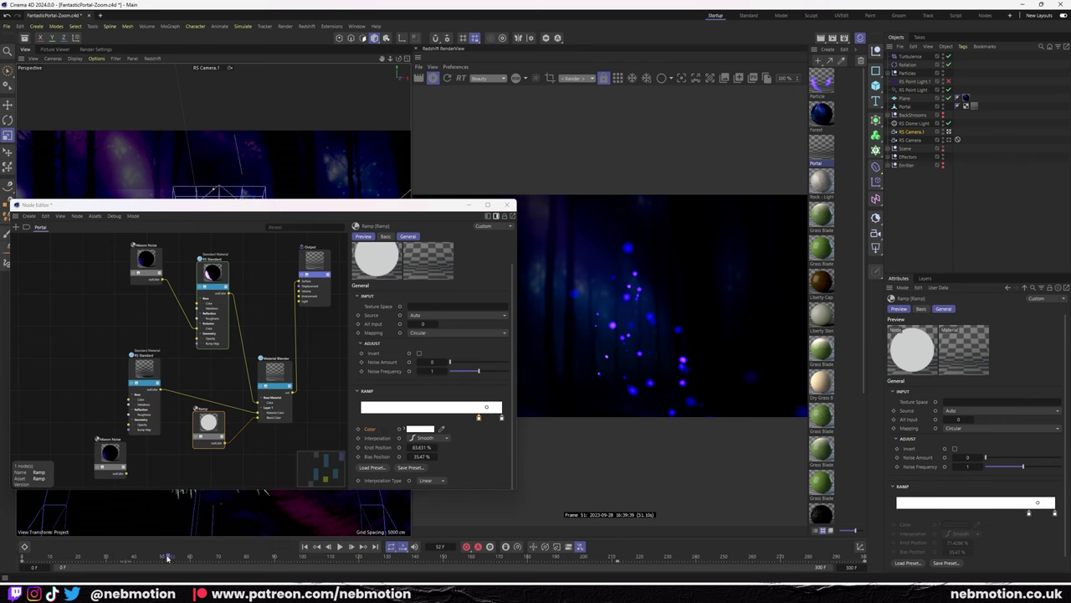
# Scrub to around frame 198 and play the animation to check the portal.
pyautogui.moveTo(167, 558); pyautogui.dragTo(574, 558)
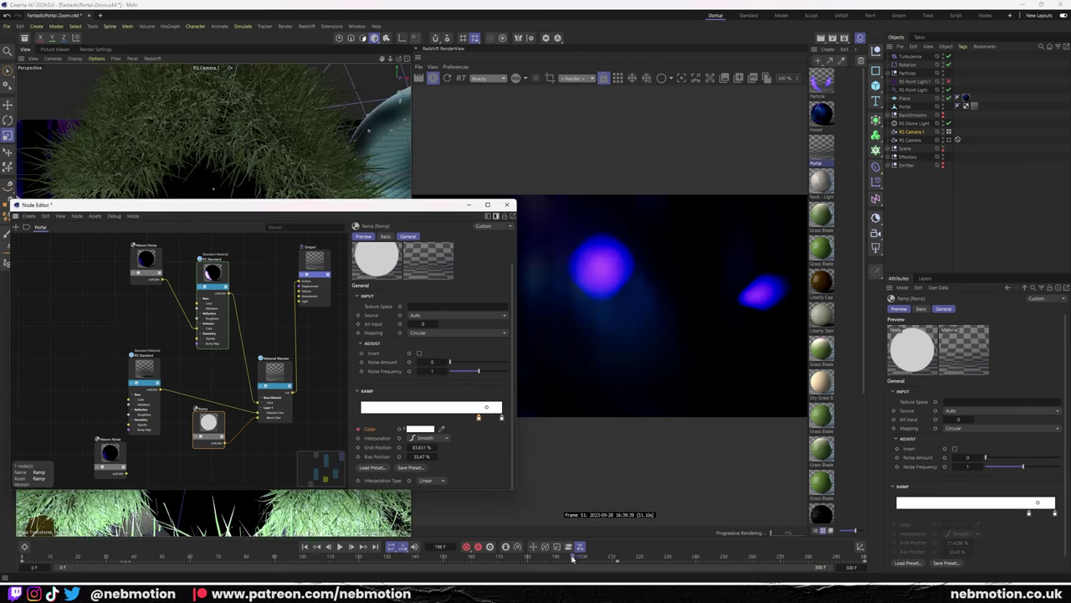
pyautogui.click(317, 546)
pyautogui.click(340, 547)
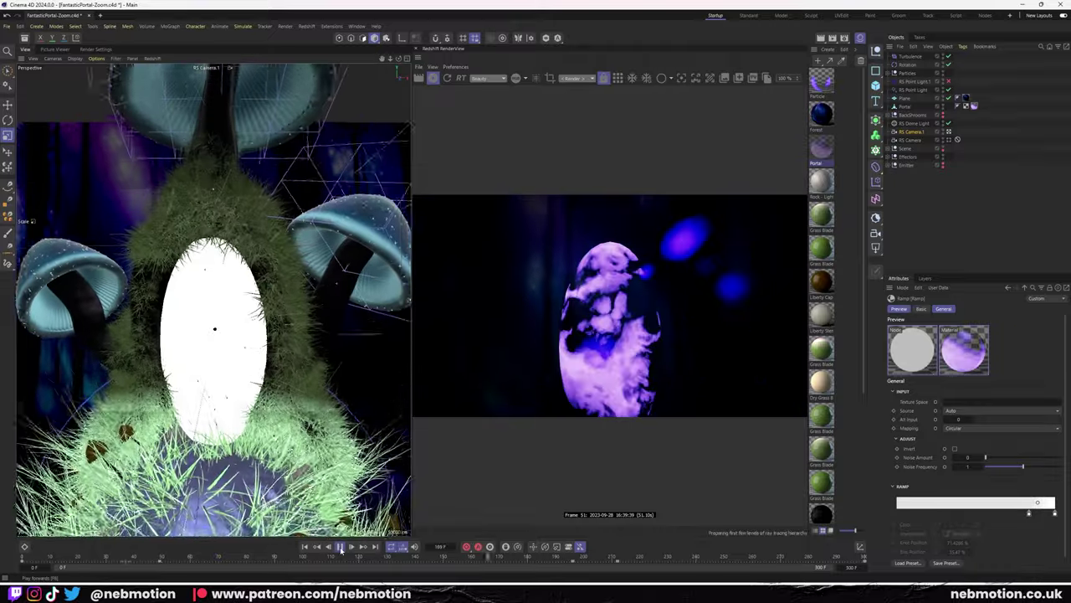
pyautogui.click(340, 546)
# Show the Dope Sheet timeline and close the node editor, ending near frame 140.
pyautogui.click(357, 26)
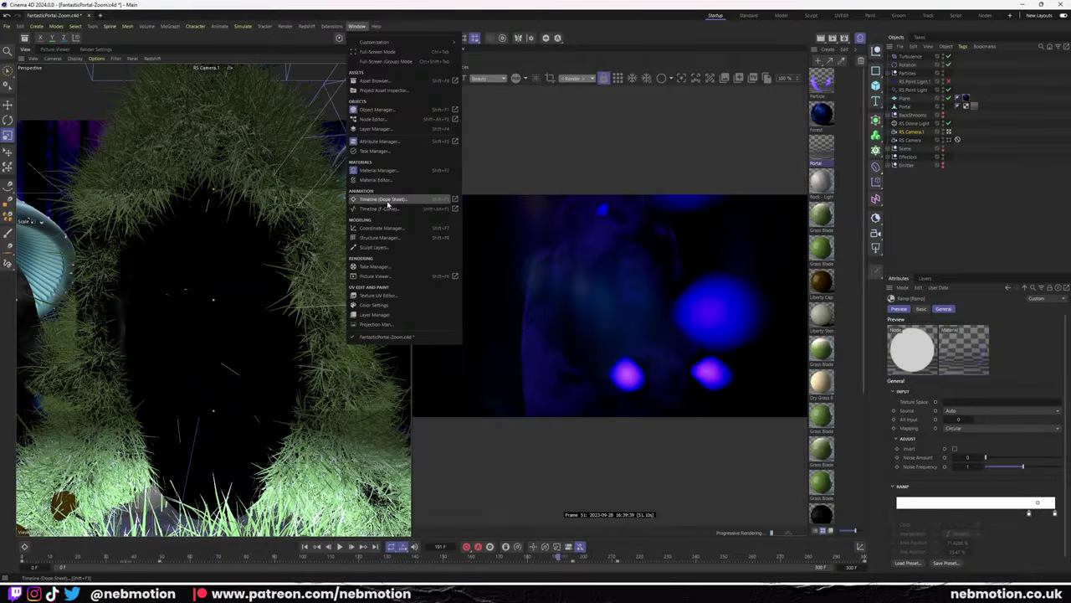
pyautogui.click(387, 202)
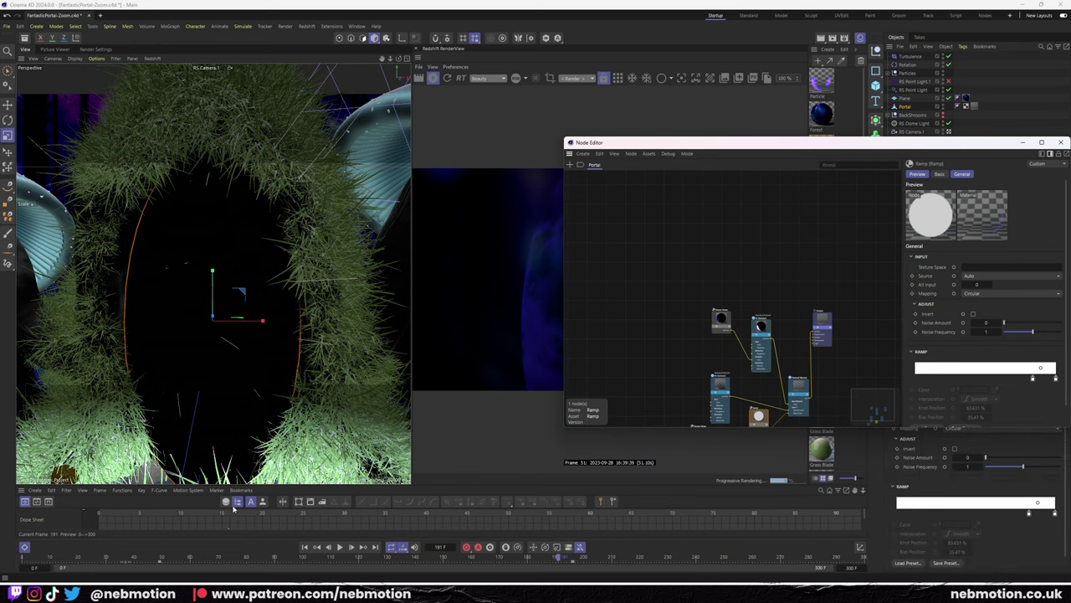
pyautogui.moveTo(874, 147); pyautogui.dragTo(519, 76)
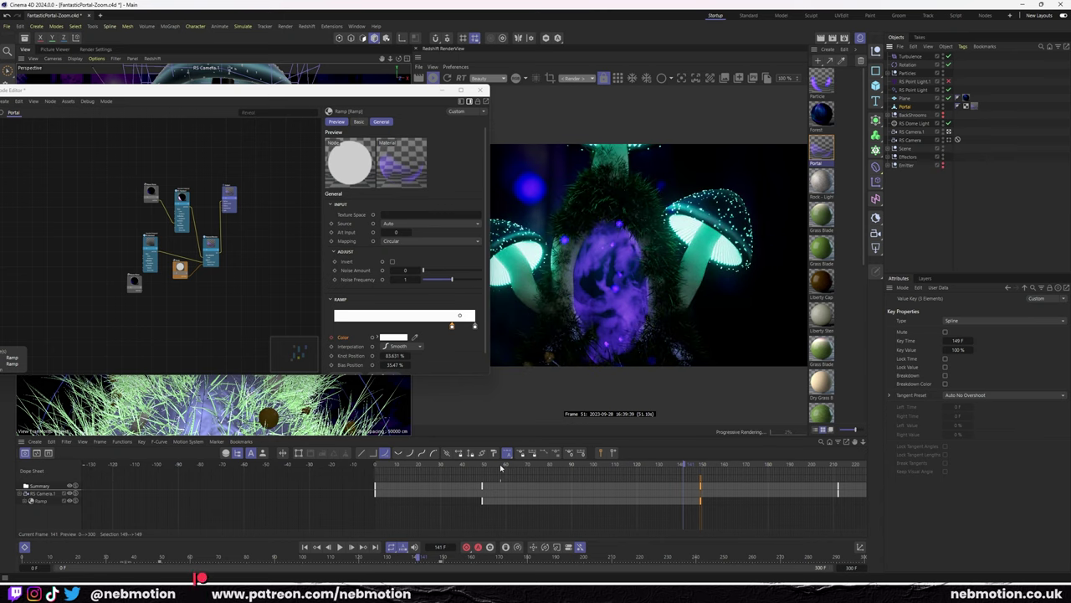
pyautogui.click(688, 466)
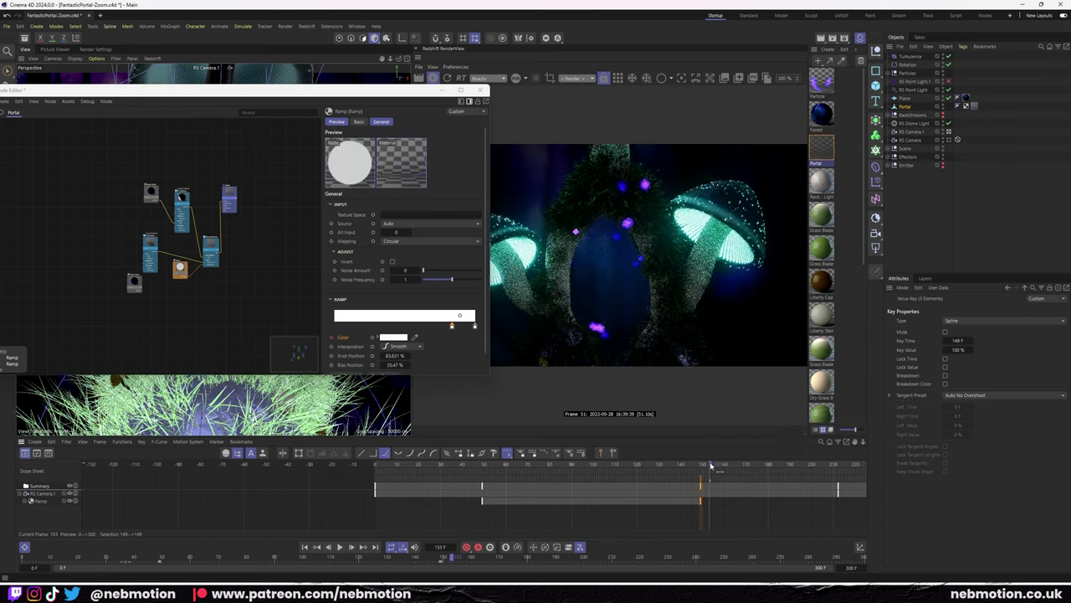
pyautogui.click(480, 90)
pyautogui.moveTo(496, 467)
pyautogui.mouseDown()
pyautogui.moveTo(683, 466)
pyautogui.moveTo(503, 466)
pyautogui.mouseUp()
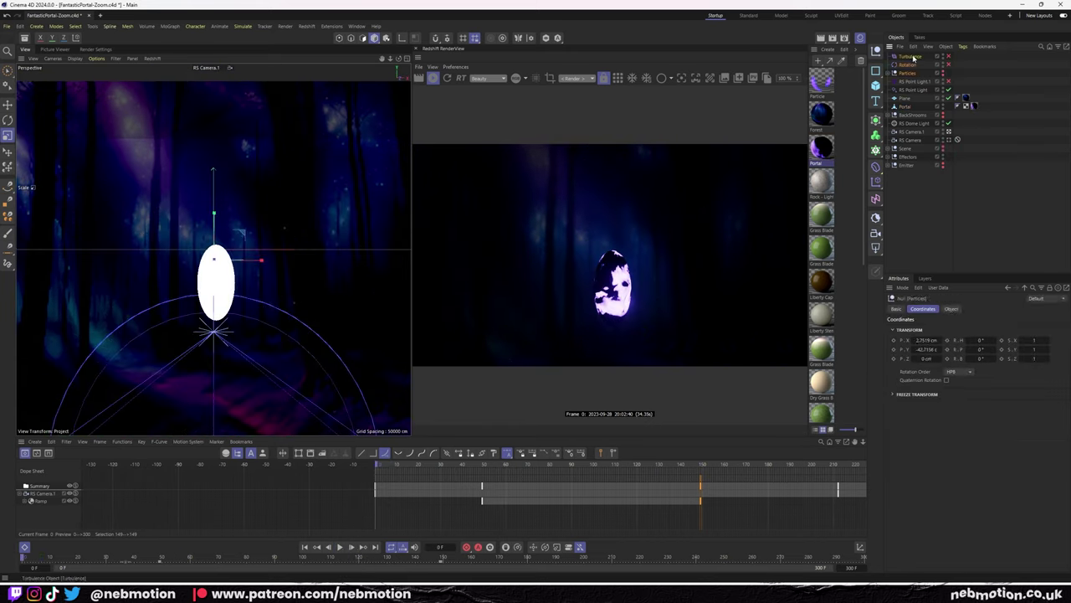
# Add a sphere, make it editable, and frame it in the default camera view.
pyautogui.click(875, 85)
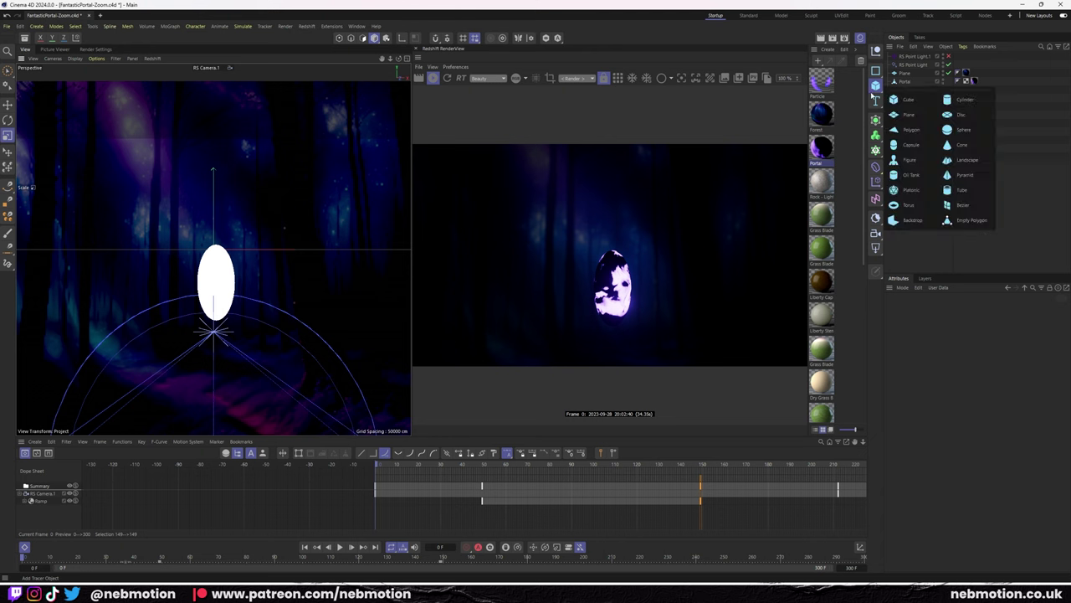
pyautogui.click(959, 131)
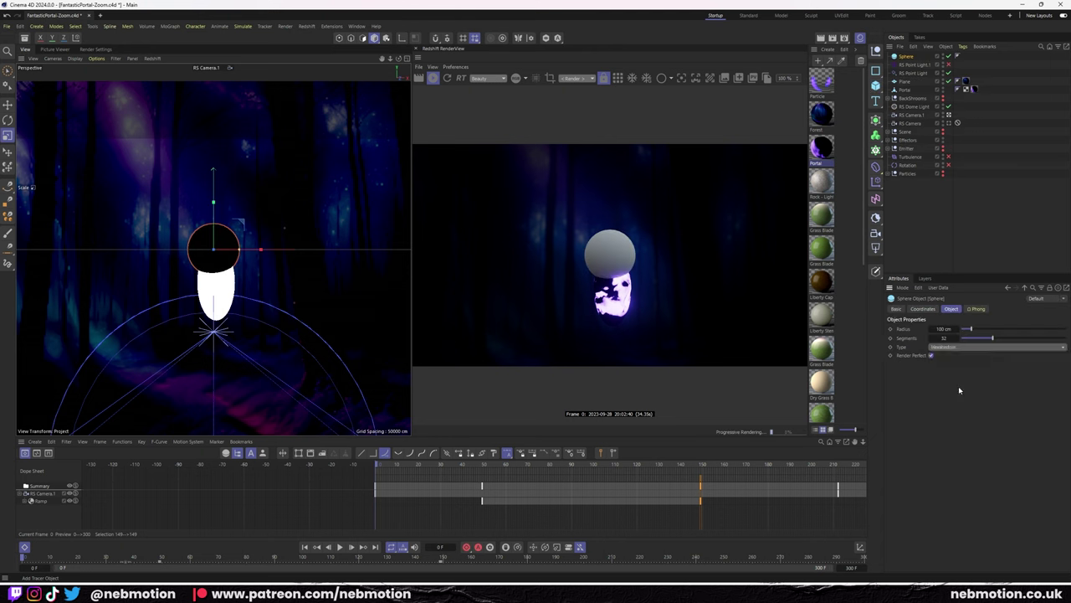
pyautogui.press('c')
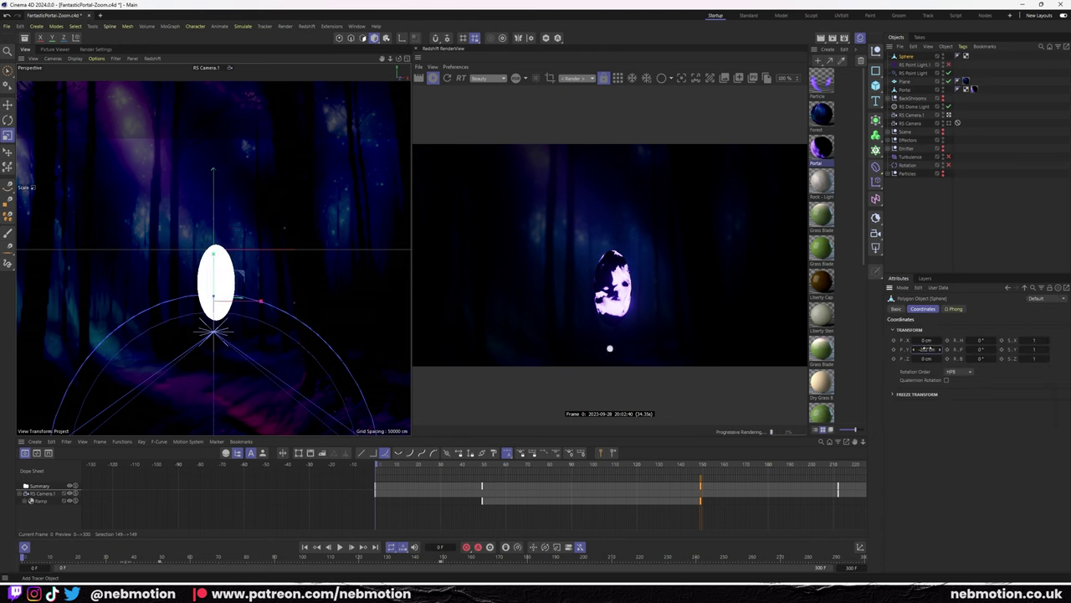
pyautogui.click(950, 120)
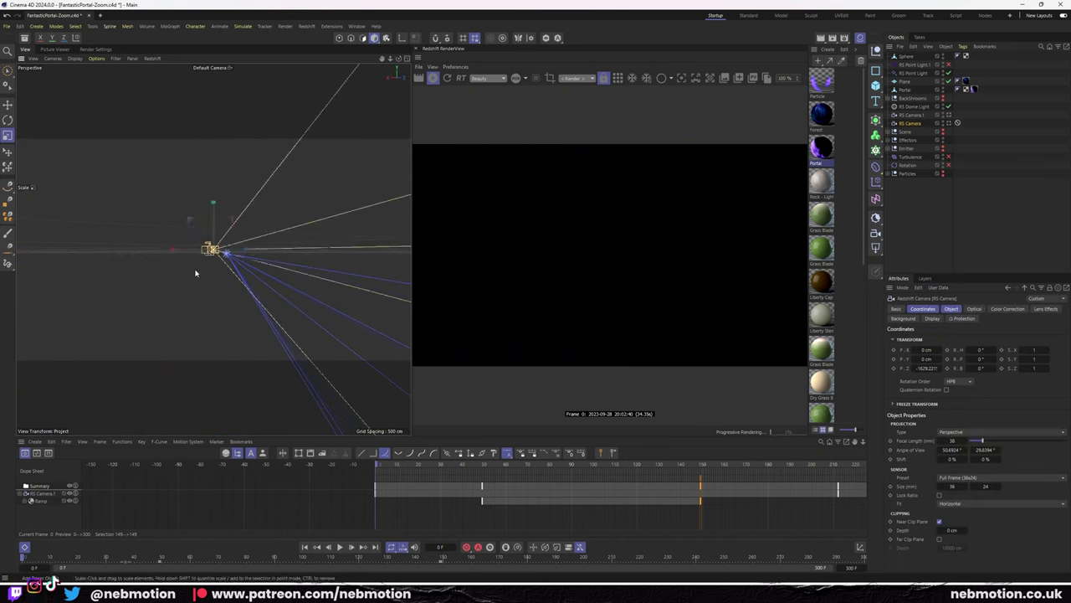
pyautogui.press('o')
# Open the Liberty Cap material's graph, then the new Particle2 material's node graph.
pyautogui.click(825, 82)
pyautogui.click(821, 280)
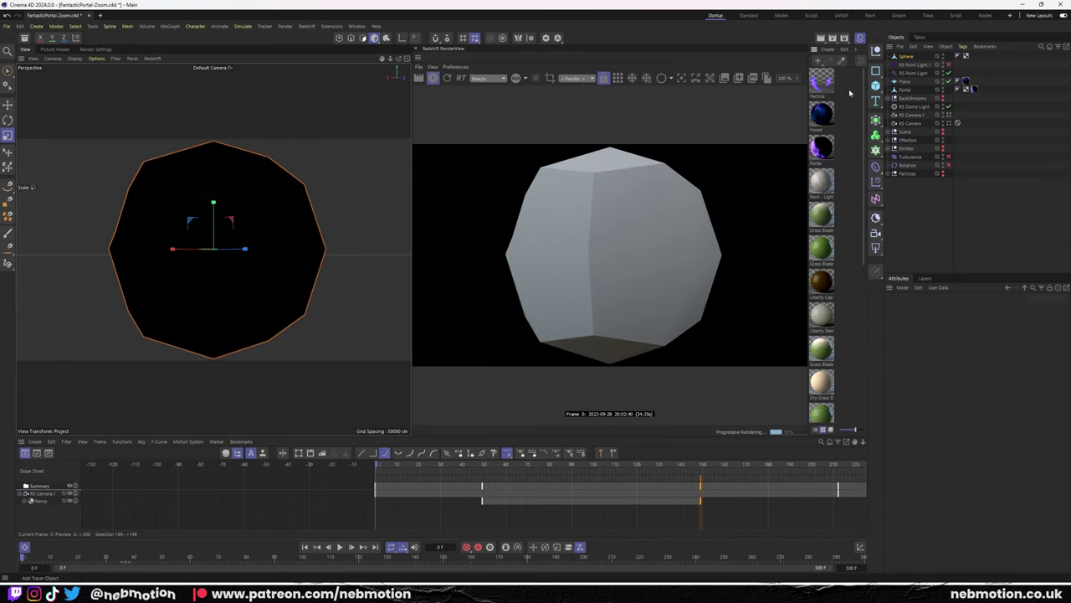
pyautogui.doubleClick(821, 280)
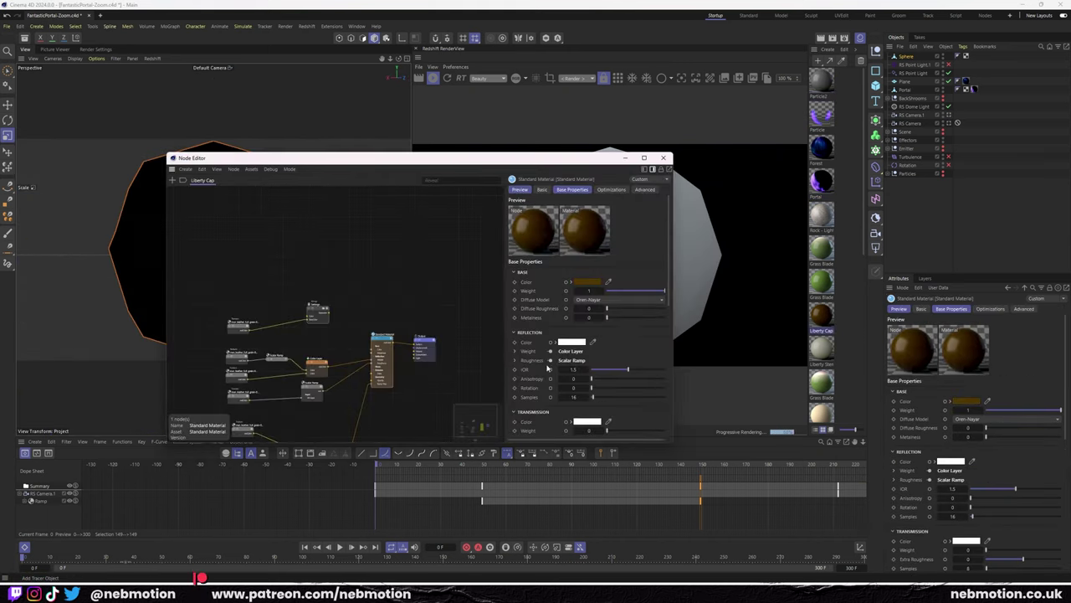
pyautogui.scroll(5, 355, 373)
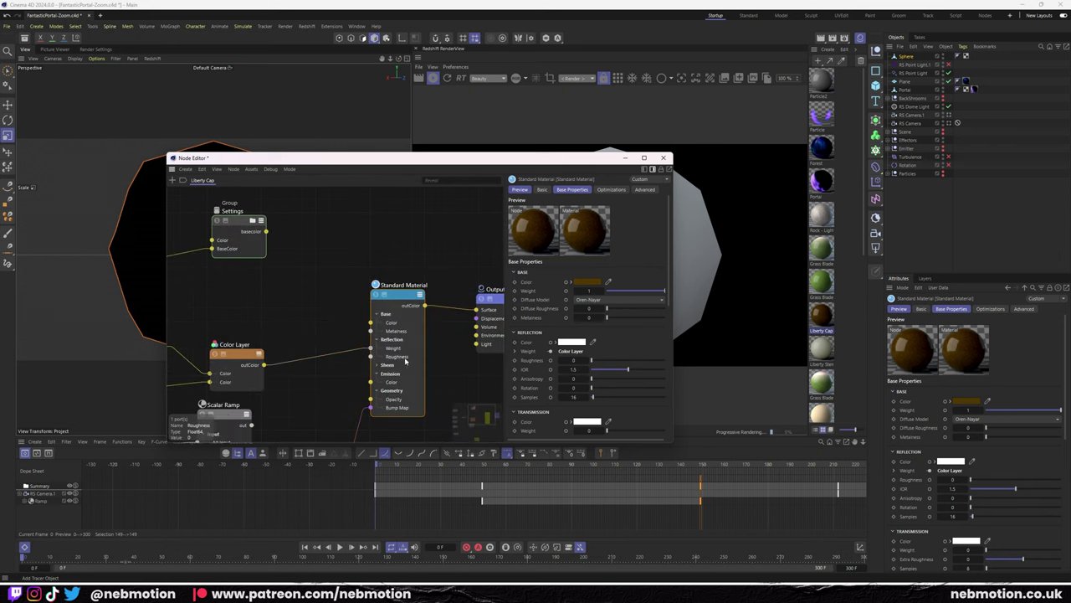
pyautogui.click(662, 157)
pyautogui.doubleClick(821, 79)
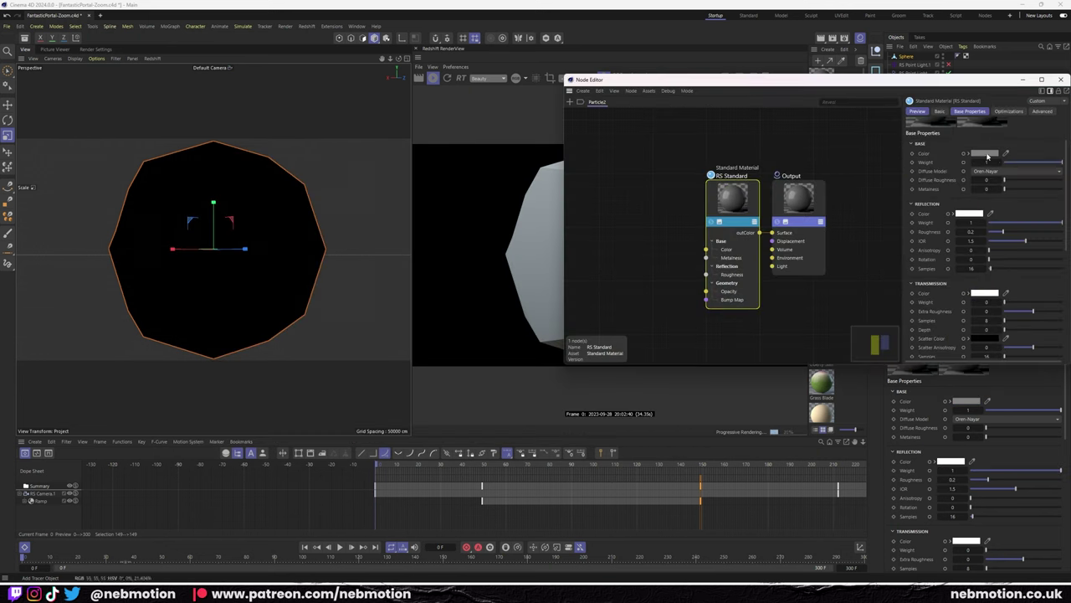
pyautogui.moveTo(964, 288); pyautogui.dragTo(545, 384)
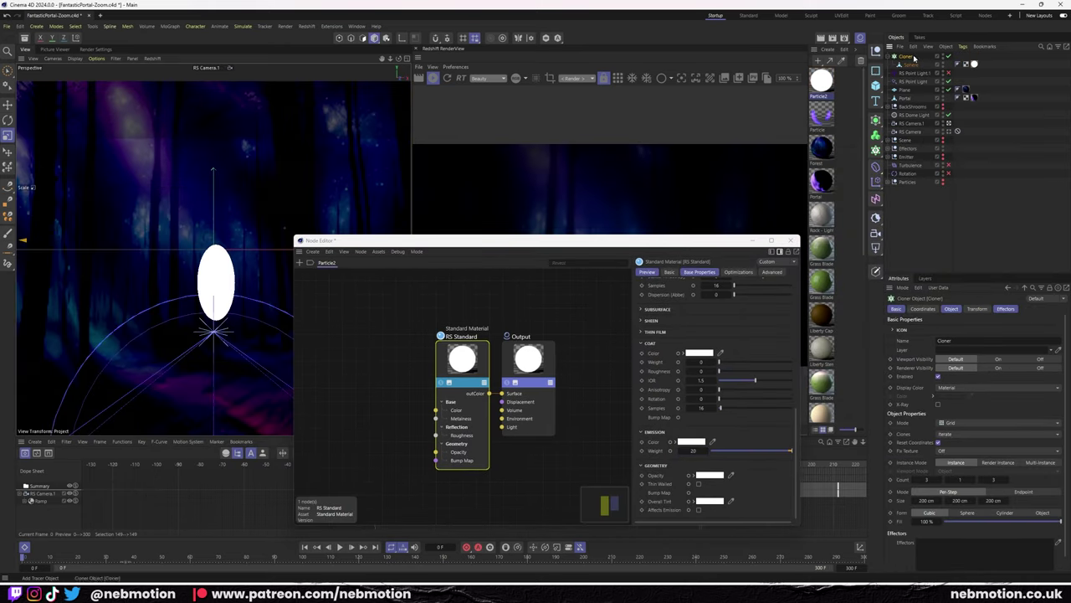
# Add a Random effector named ParticleRandom to the Effectors group with uniform random scale.
pyautogui.scroll(-1, 986, 422)
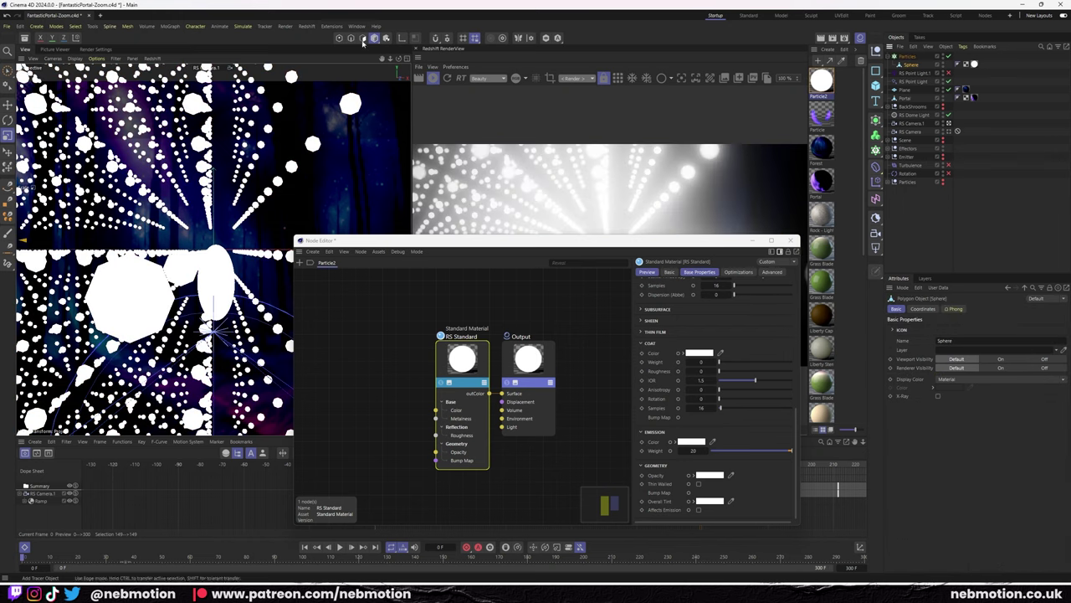
pyautogui.click(1005, 308)
pyautogui.moveTo(535, 240); pyautogui.dragTo(266, 233)
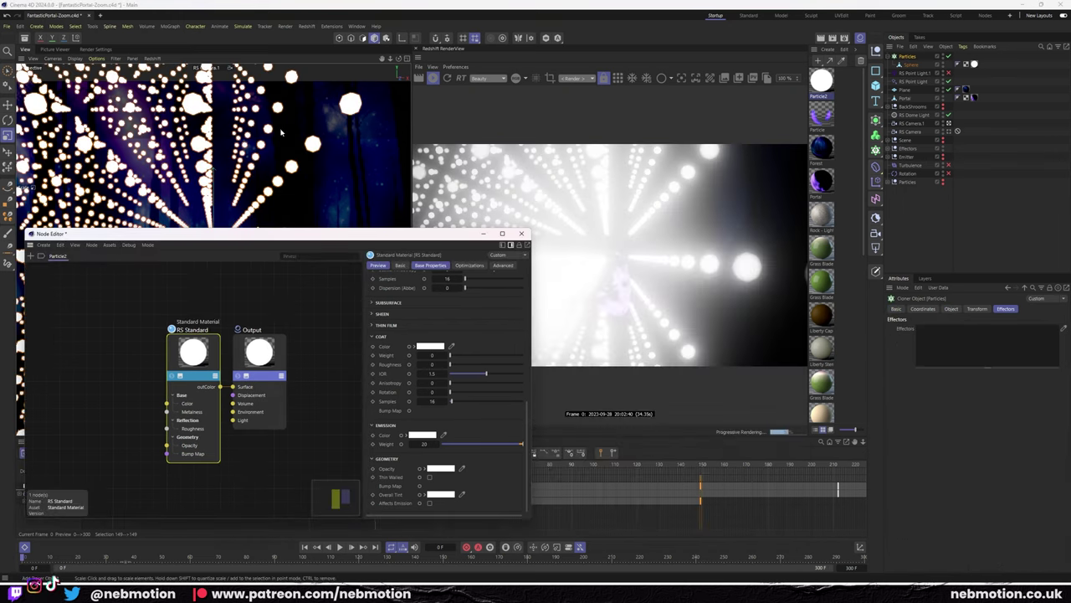
pyautogui.hotkey('shift', 'c')
pyautogui.press('Return')
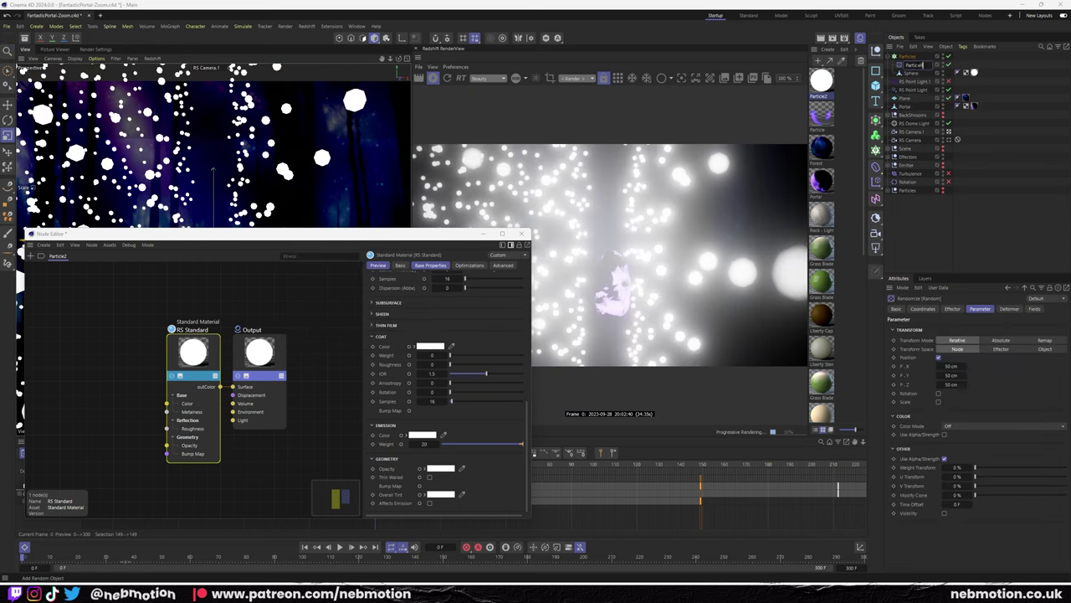
pyautogui.press('Return')
pyautogui.moveTo(908, 64); pyautogui.dragTo(908, 156)
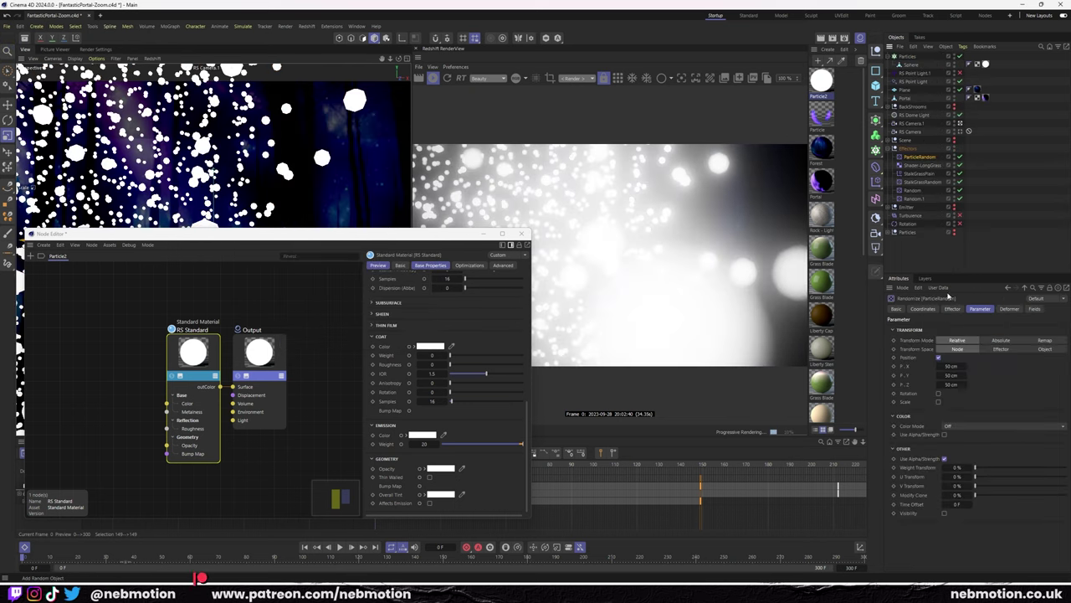
pyautogui.click(938, 402)
pyautogui.click(939, 411)
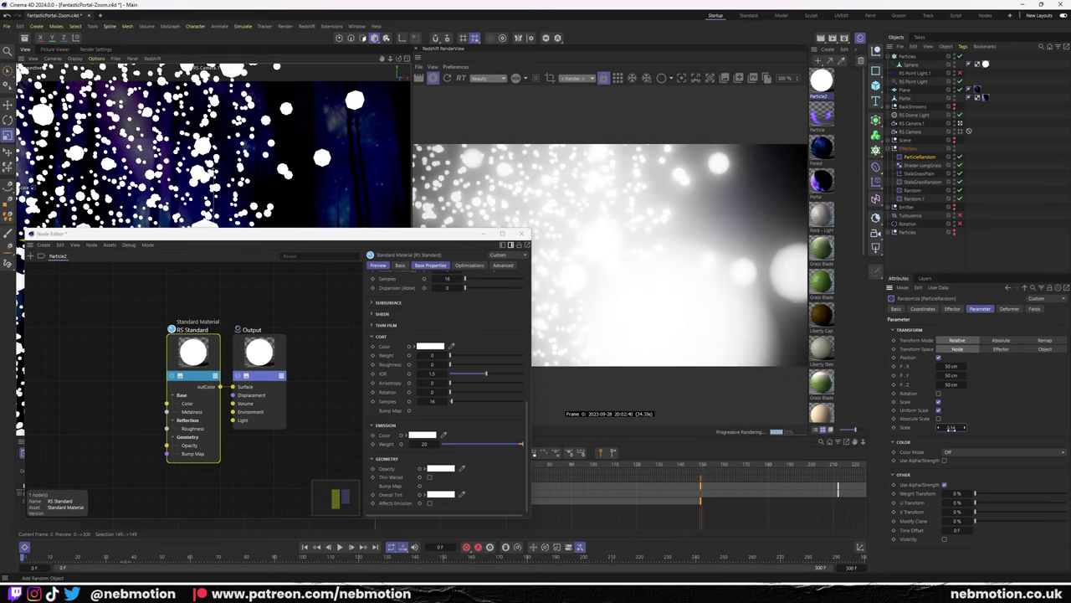
# Add a Push Apart effector to the particle clones and set its radius to 86.
pyautogui.click(249, 142)
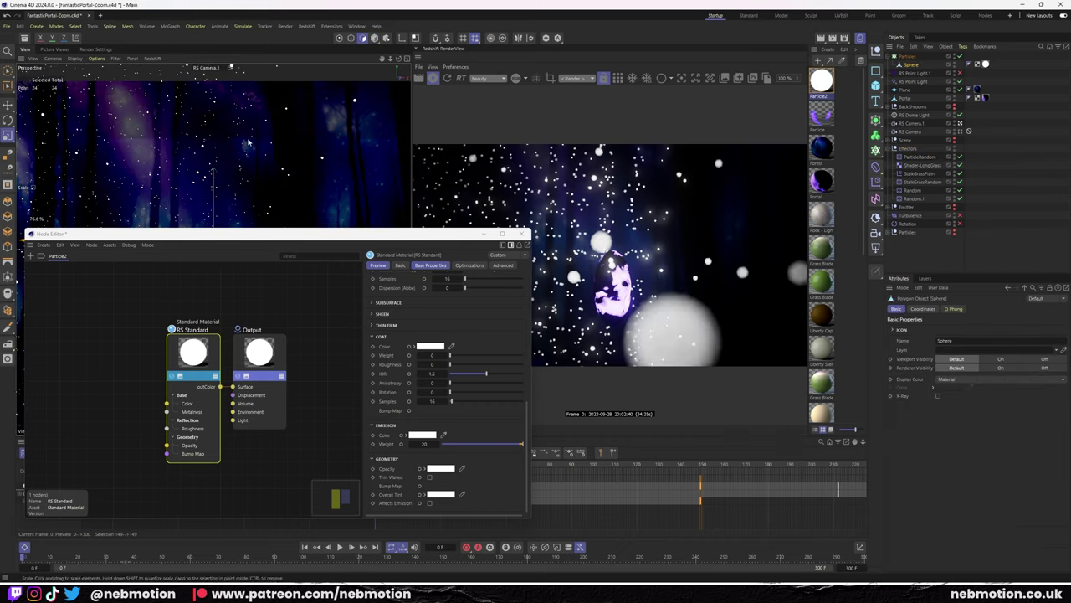
pyautogui.click(876, 198)
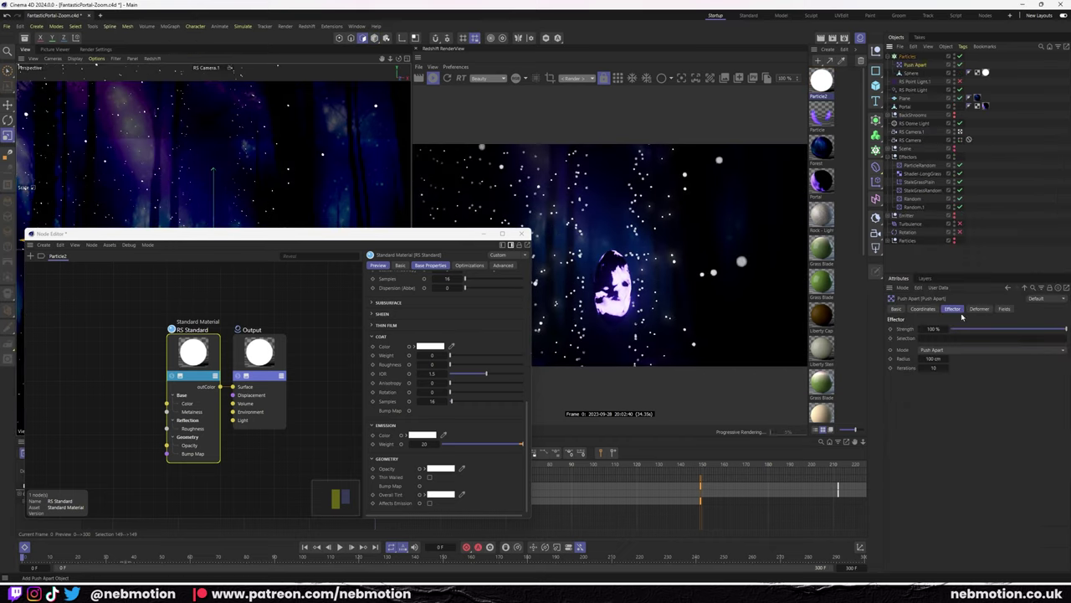
pyautogui.moveTo(931, 200); pyautogui.dragTo(922, 151)
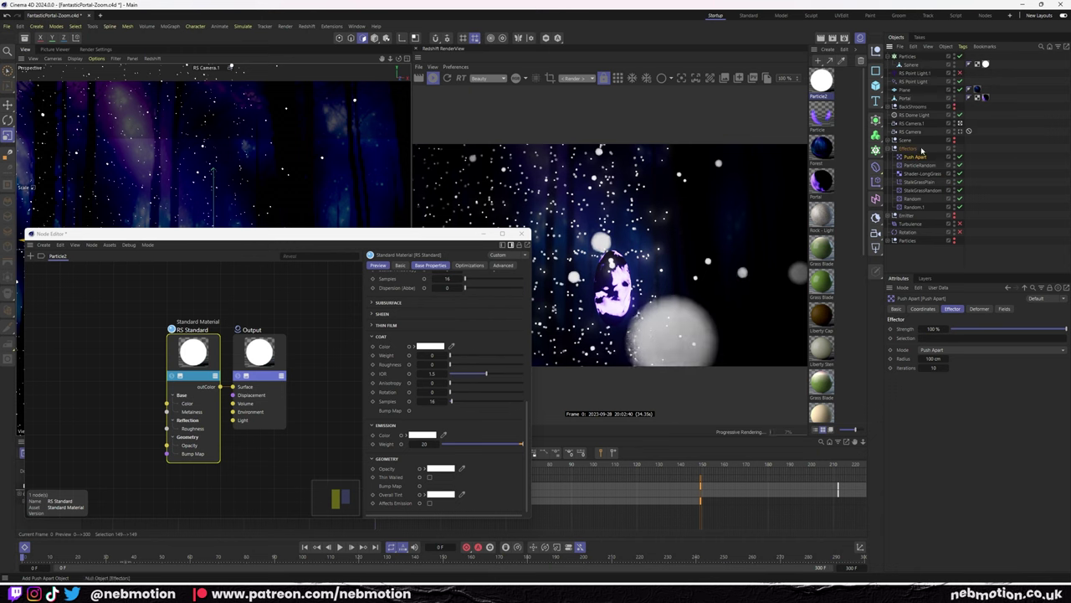
pyautogui.click(905, 90)
pyautogui.click(954, 308)
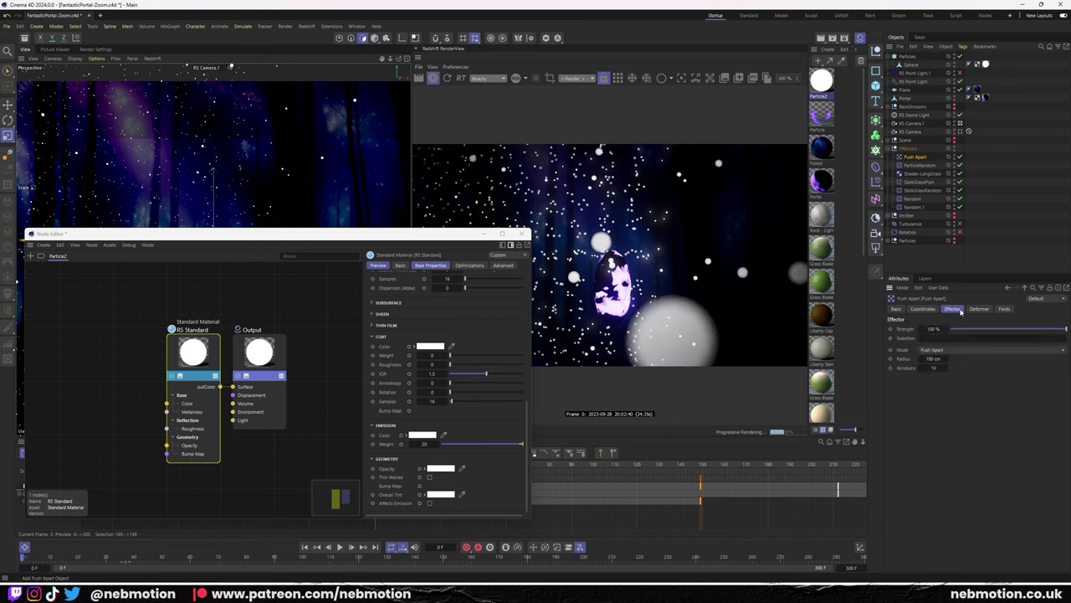
pyautogui.write('86')
pyautogui.press('Return')
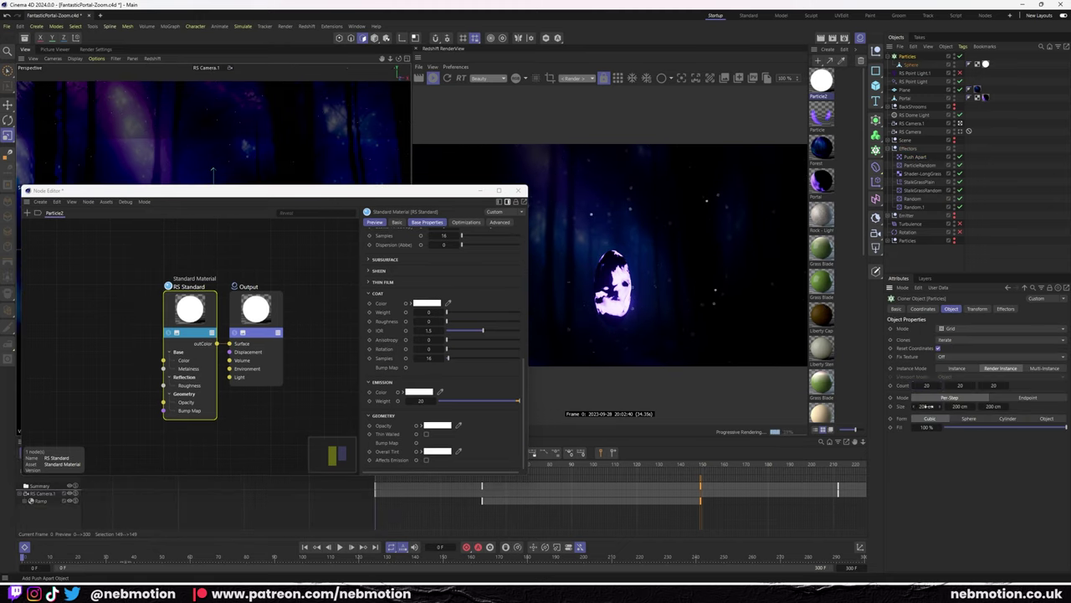
# Make the Particle2 glow colour cyan and play the animation to check the particles.
pyautogui.click(419, 391)
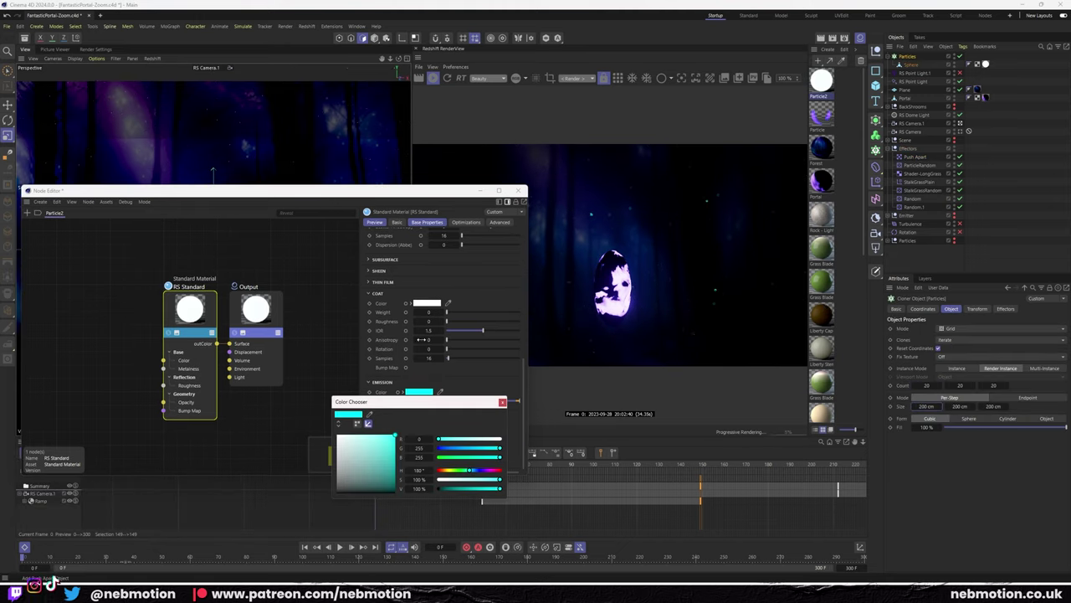
pyautogui.click(921, 165)
pyautogui.click(978, 309)
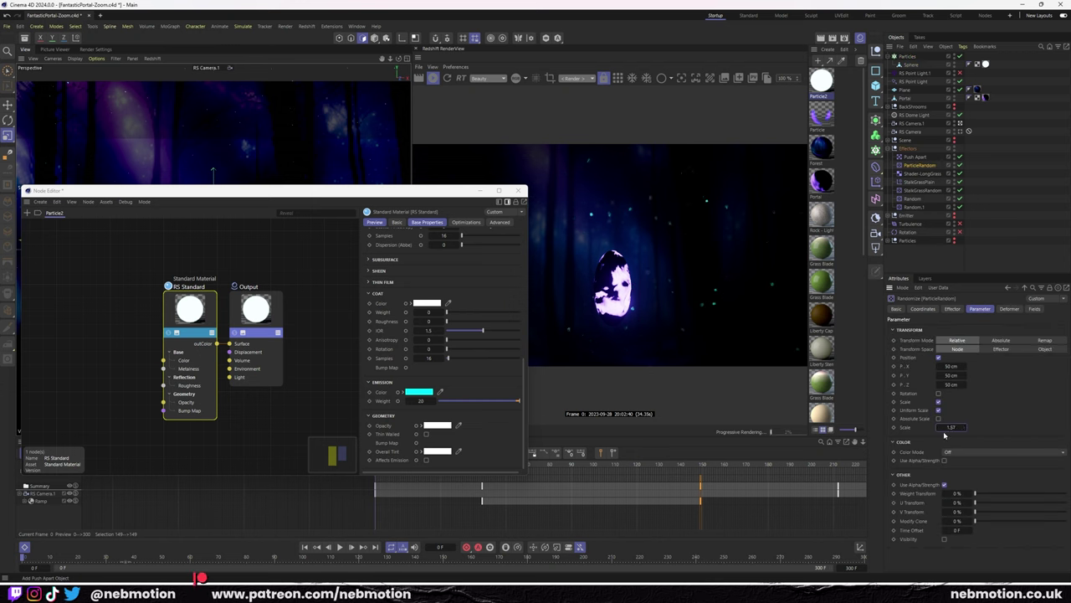
pyautogui.click(519, 191)
pyautogui.click(341, 547)
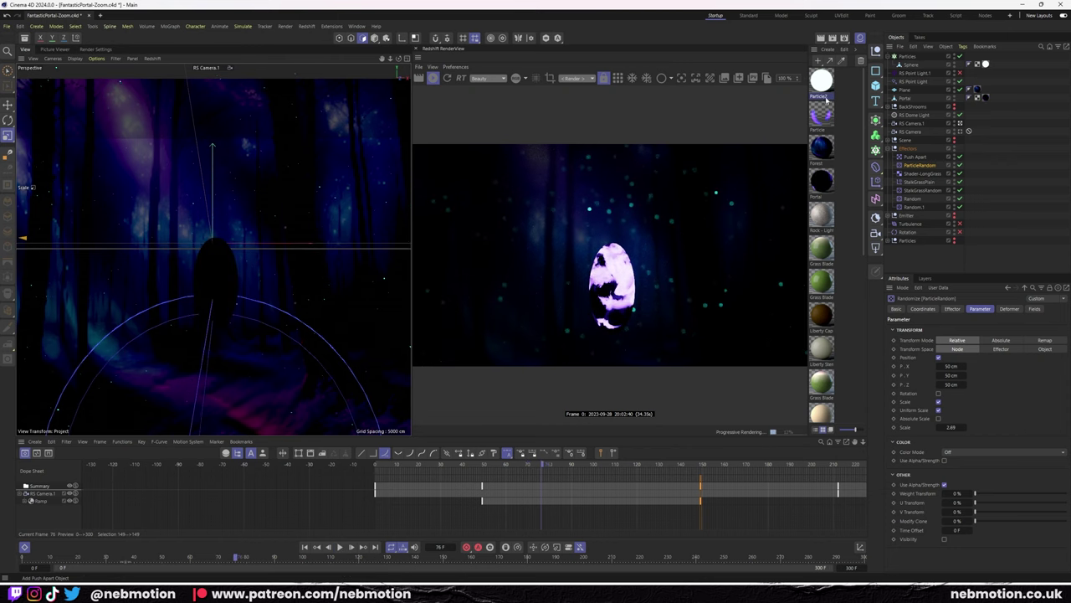
pyautogui.click(825, 94)
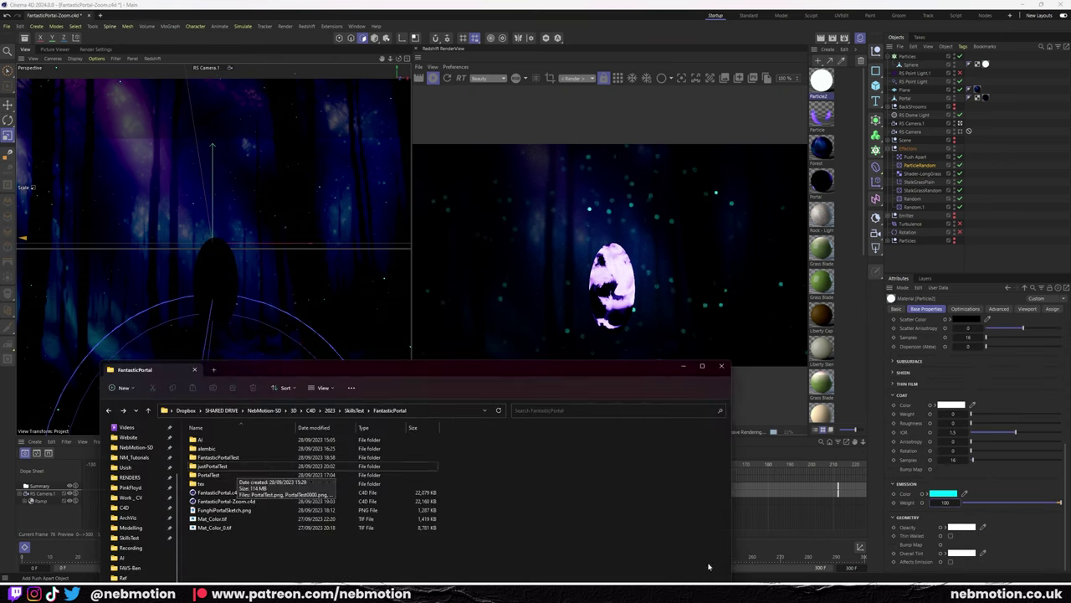
pyautogui.doubleClick(213, 465)
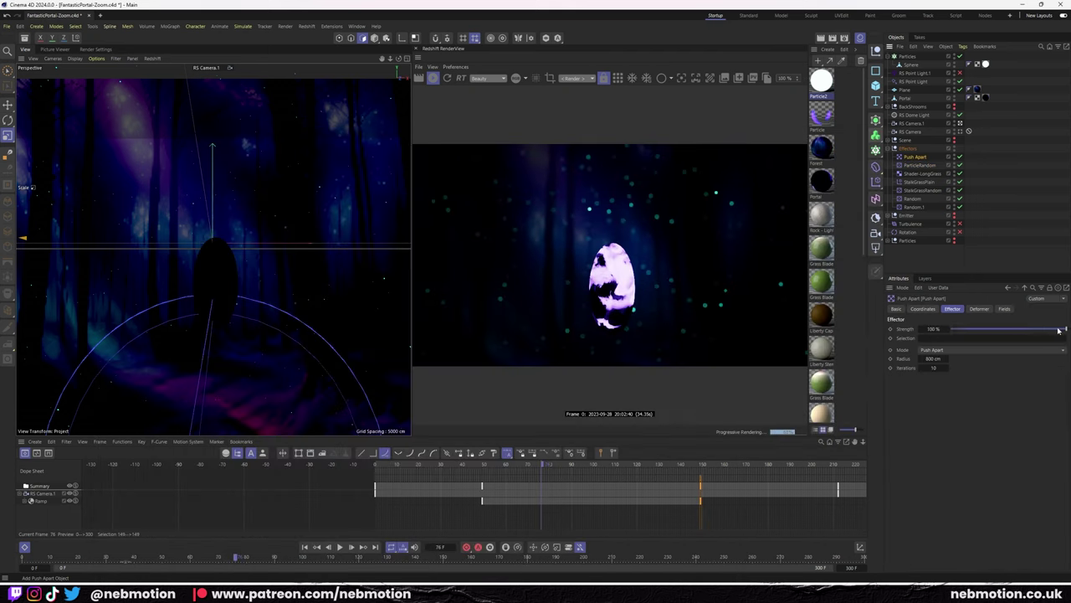
# Lower the Push Apart strength to spread the particles out.
pyautogui.click(906, 56)
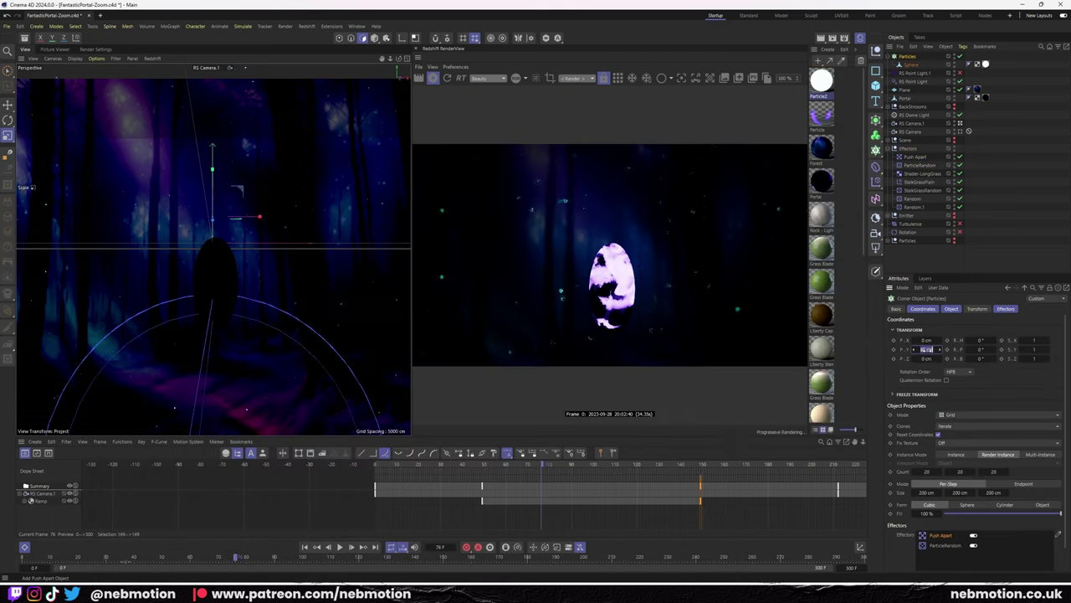
pyautogui.click(914, 158)
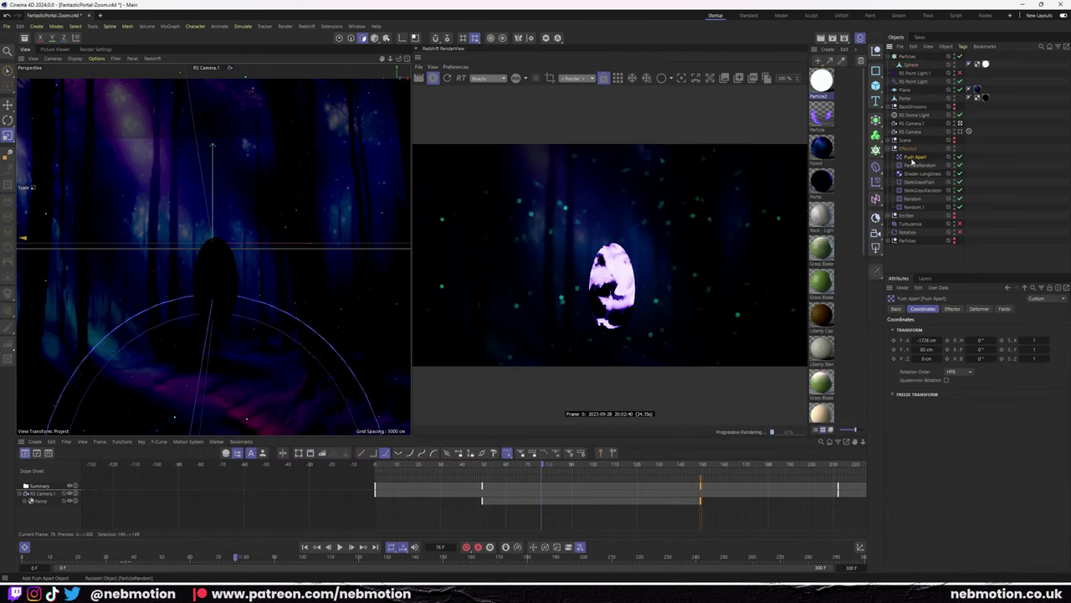
pyautogui.click(909, 56)
pyautogui.click(913, 157)
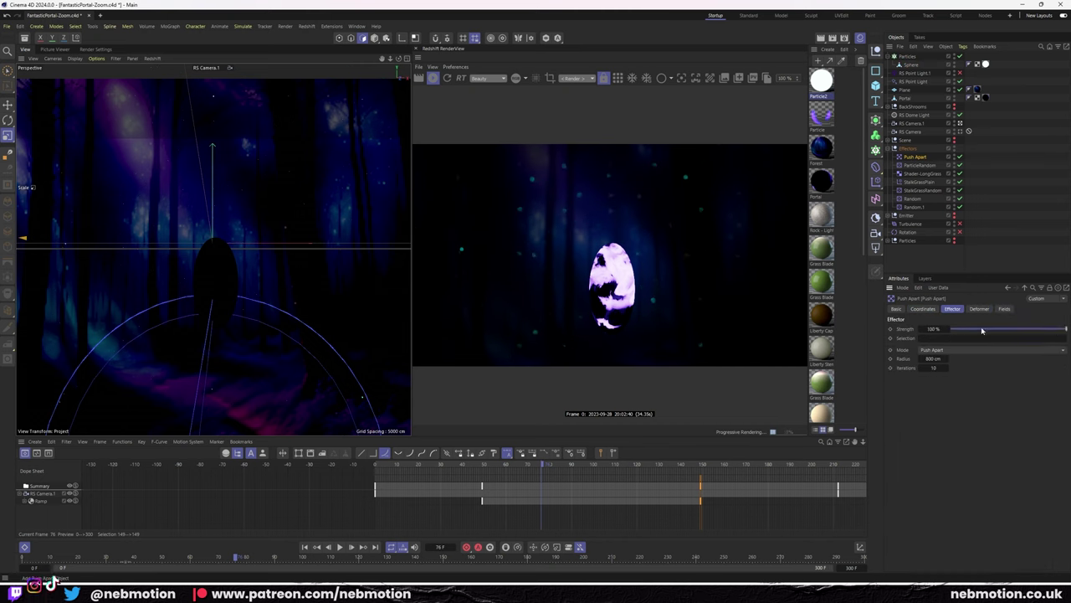
pyautogui.moveTo(1008, 329); pyautogui.dragTo(994, 329)
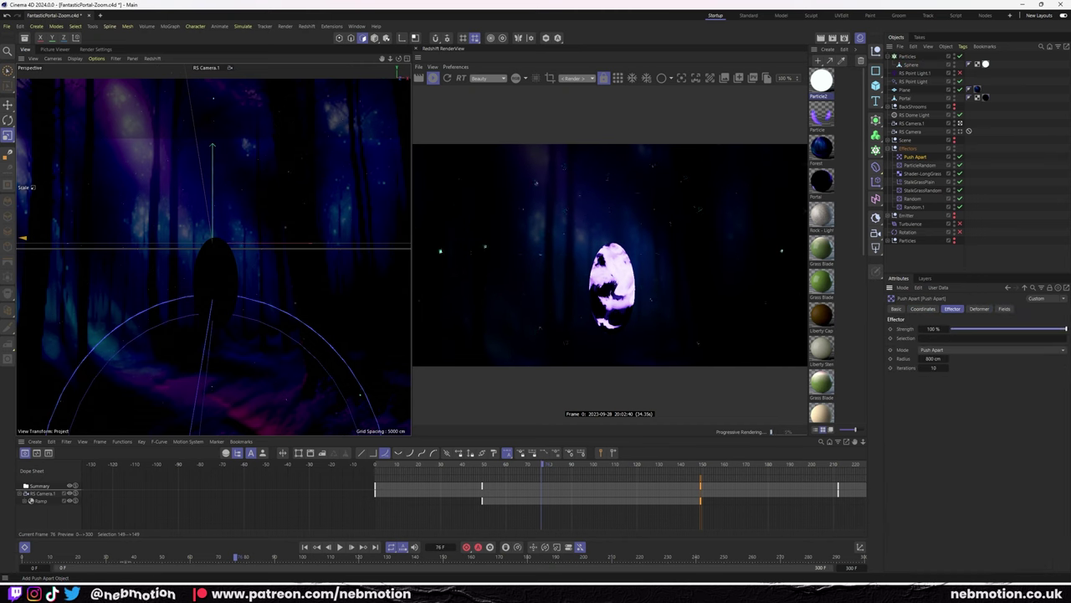
pyautogui.click(919, 165)
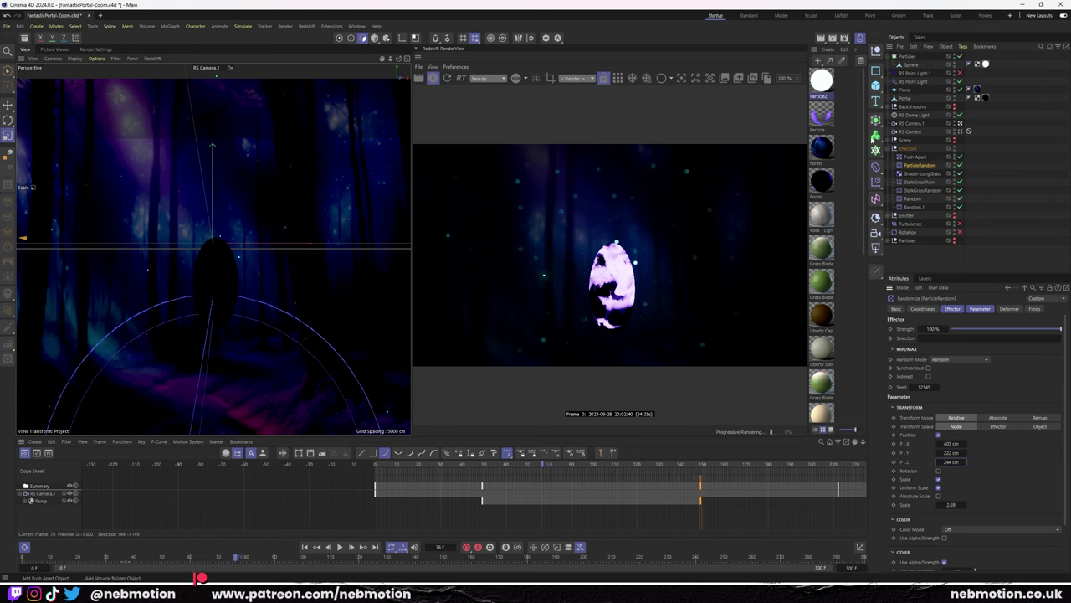
# Replay from the first frame and rotate the Particles cloner about 36 degrees.
pyautogui.hotkey('shift', 'f')
pyautogui.press('F8')
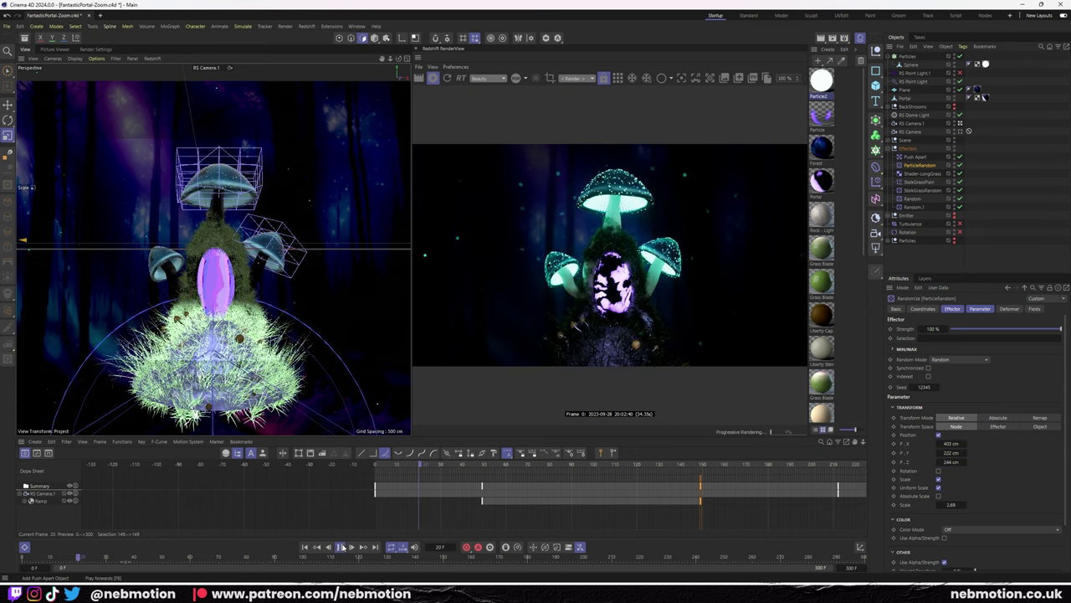
pyautogui.click(906, 56)
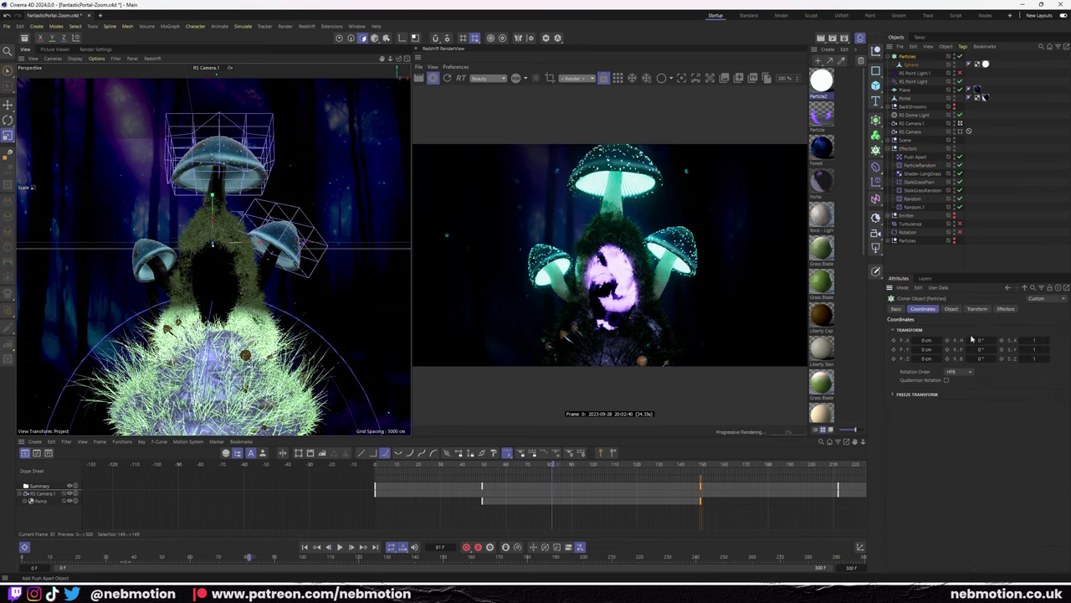
pyautogui.moveTo(971, 337); pyautogui.dragTo(981, 350)
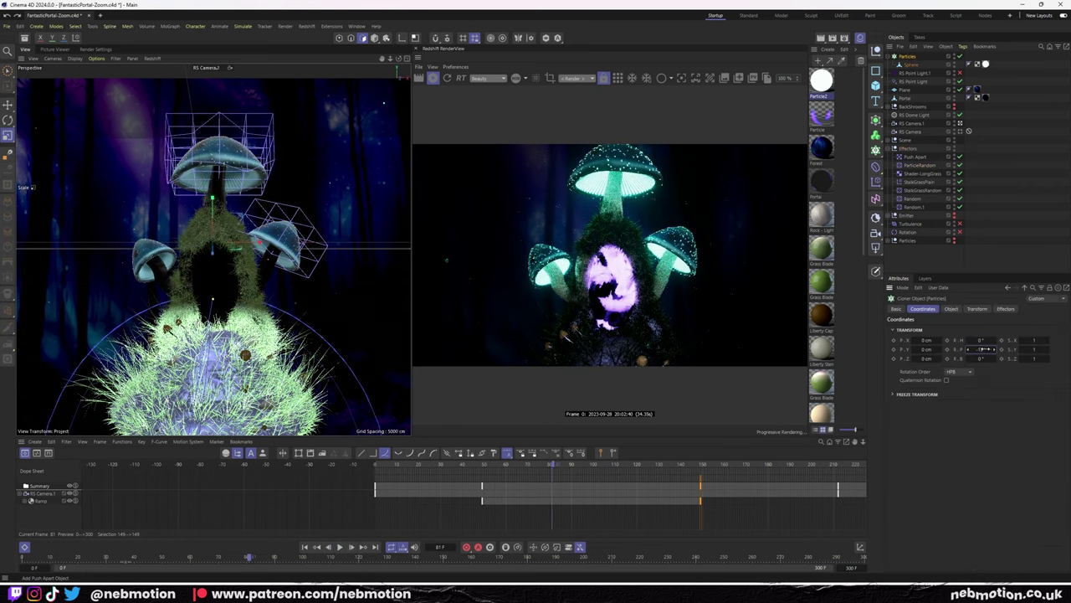
pyautogui.hotkey('shift', 'g')
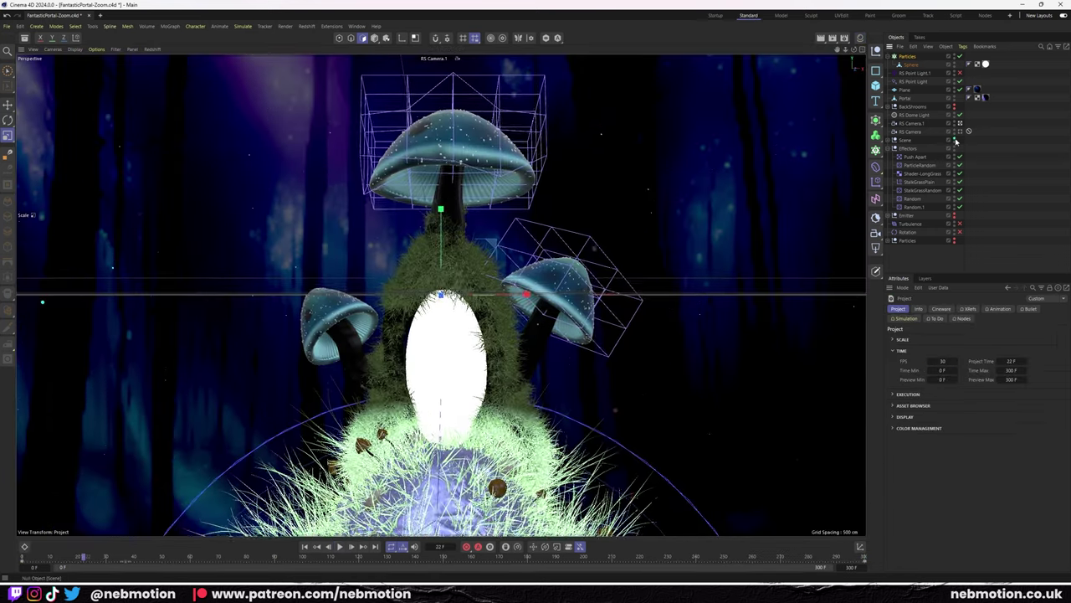
# Play back the camera fly-in and show the background mushrooms in the viewport.
pyautogui.click(339, 547)
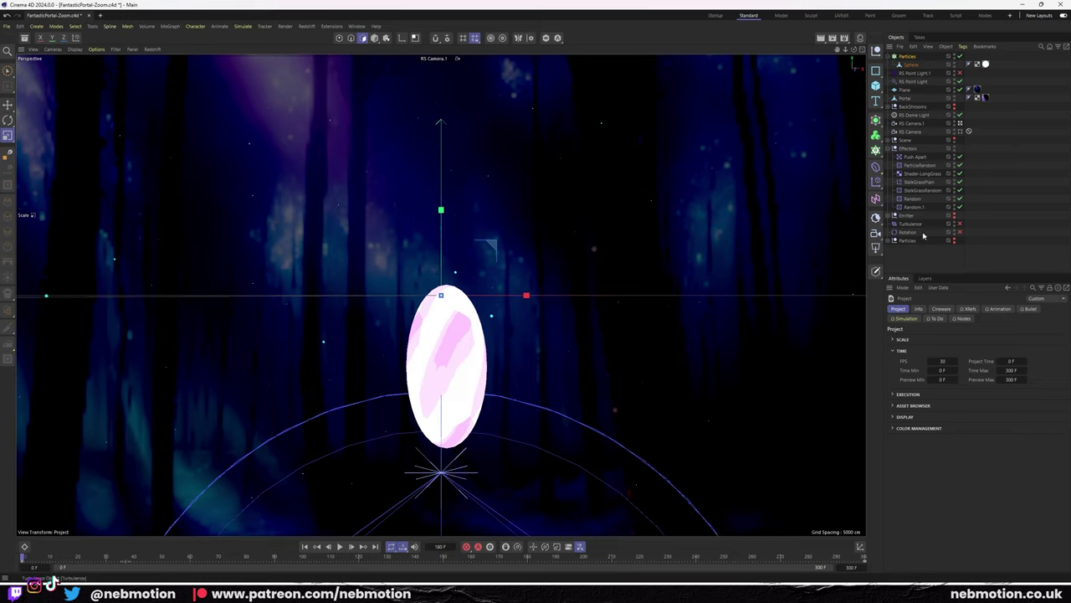
pyautogui.click(915, 157)
pyautogui.click(307, 546)
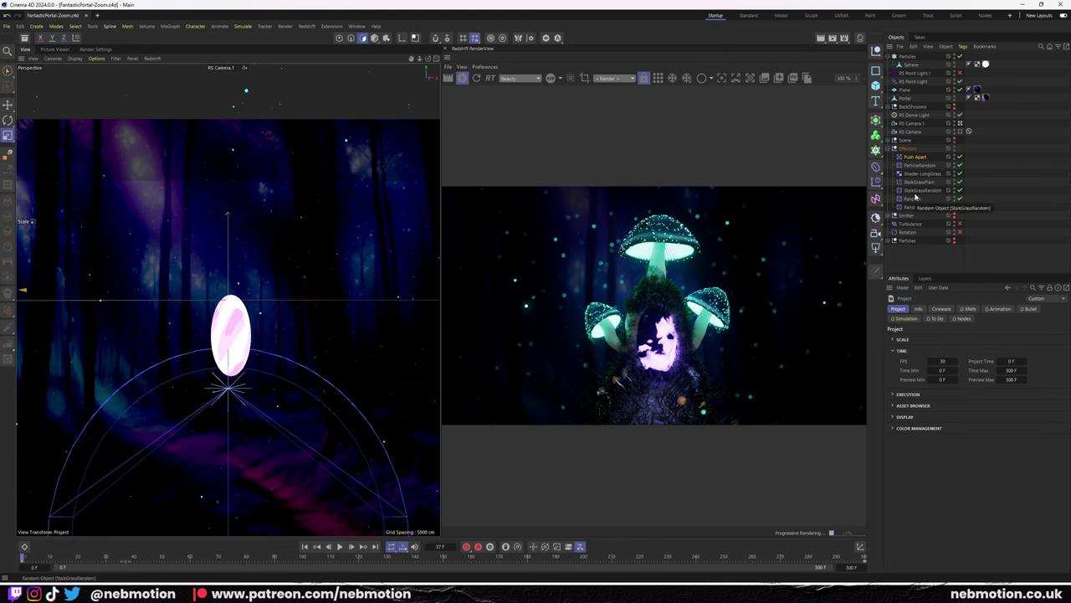
pyautogui.click(912, 106)
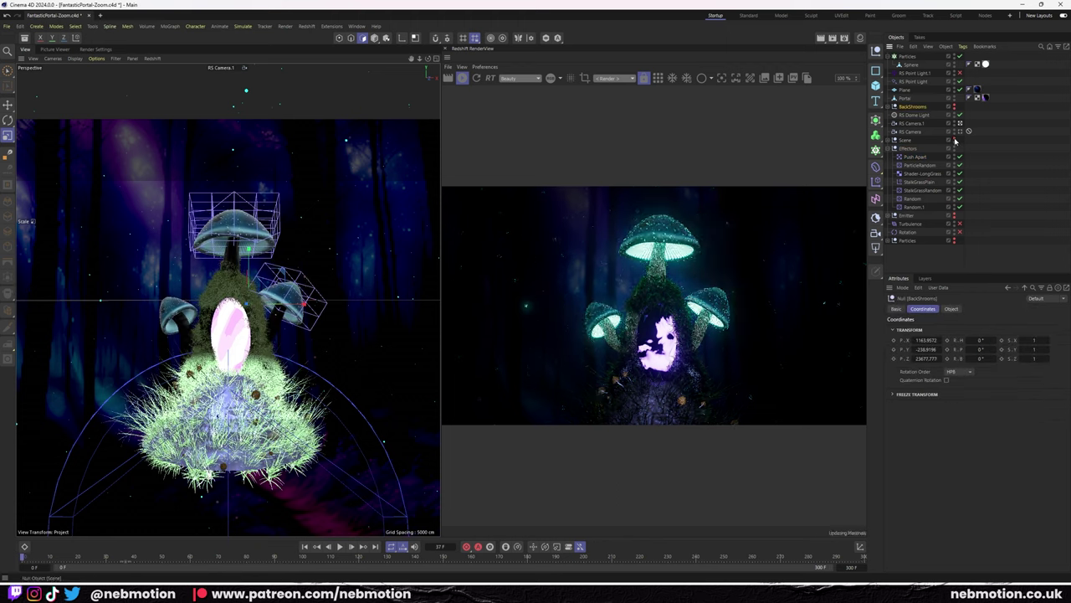
# Add a Redshift Area Light aimed at the mushrooms, coloured cyan with exposure about 1.3.
pyautogui.click(308, 26)
pyautogui.click(393, 52)
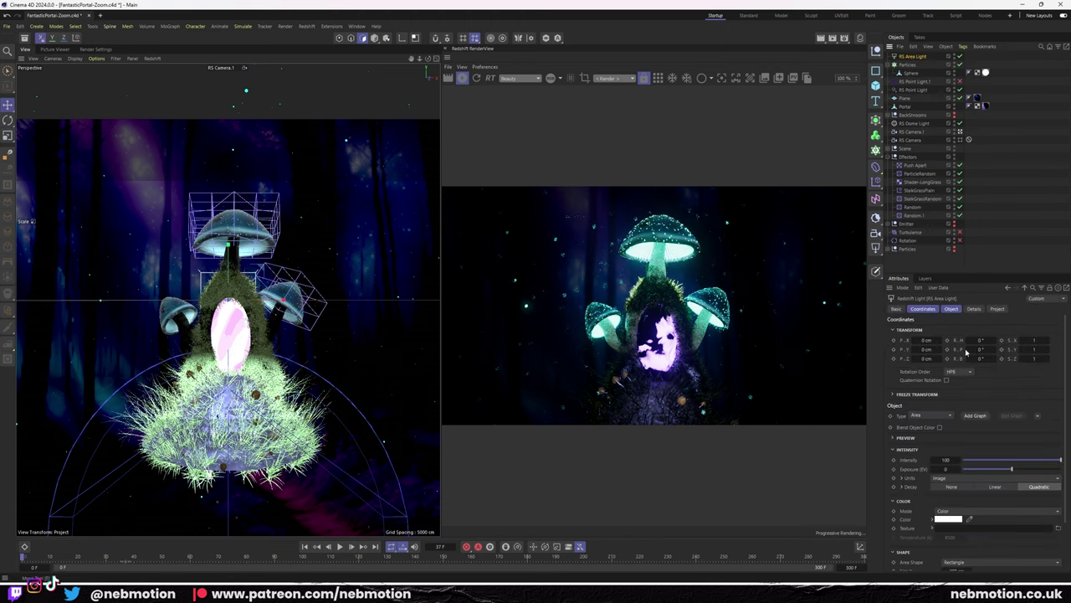
pyautogui.moveTo(915, 350); pyautogui.dragTo(983, 349)
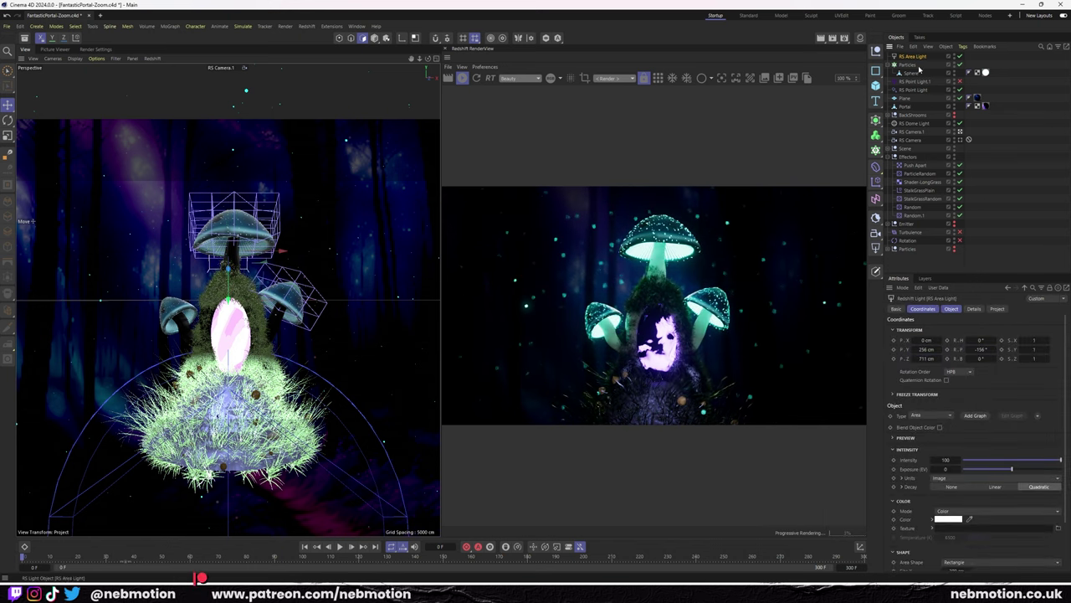
pyautogui.moveTo(1011, 469); pyautogui.dragTo(1046, 469)
pyautogui.click(948, 519)
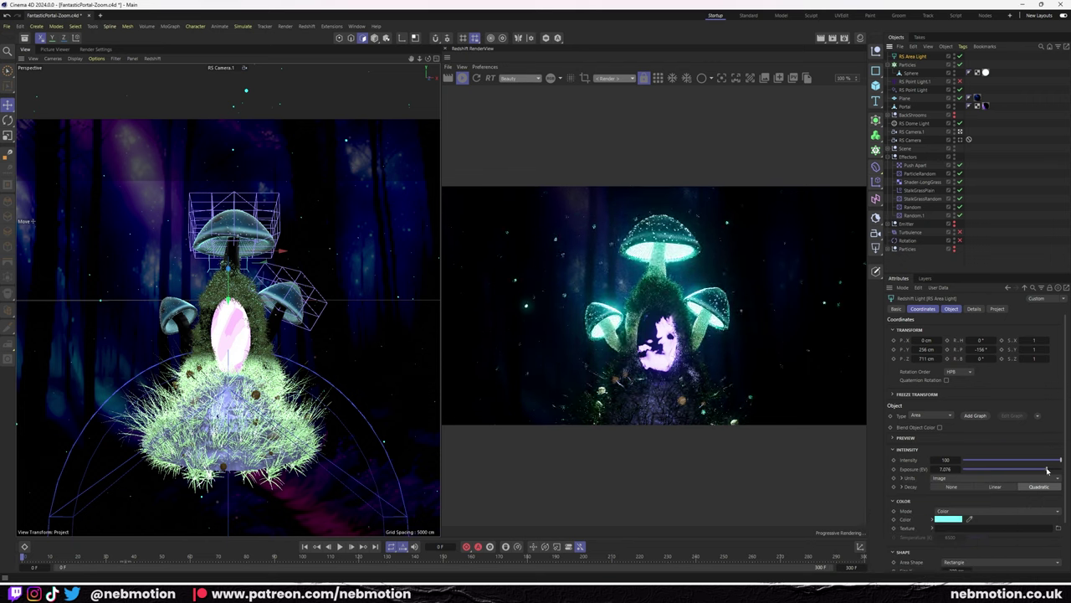
pyautogui.moveTo(1059, 460)
pyautogui.mouseDown()
pyautogui.moveTo(1042, 461)
pyautogui.moveTo(1061, 460)
pyautogui.mouseUp()
pyautogui.moveTo(1046, 469); pyautogui.dragTo(1019, 471)
# Render a Shift+R test still to the Picture Viewer, zoom and pan to inspect it, then return to the viewport.
pyautogui.click(95, 49)
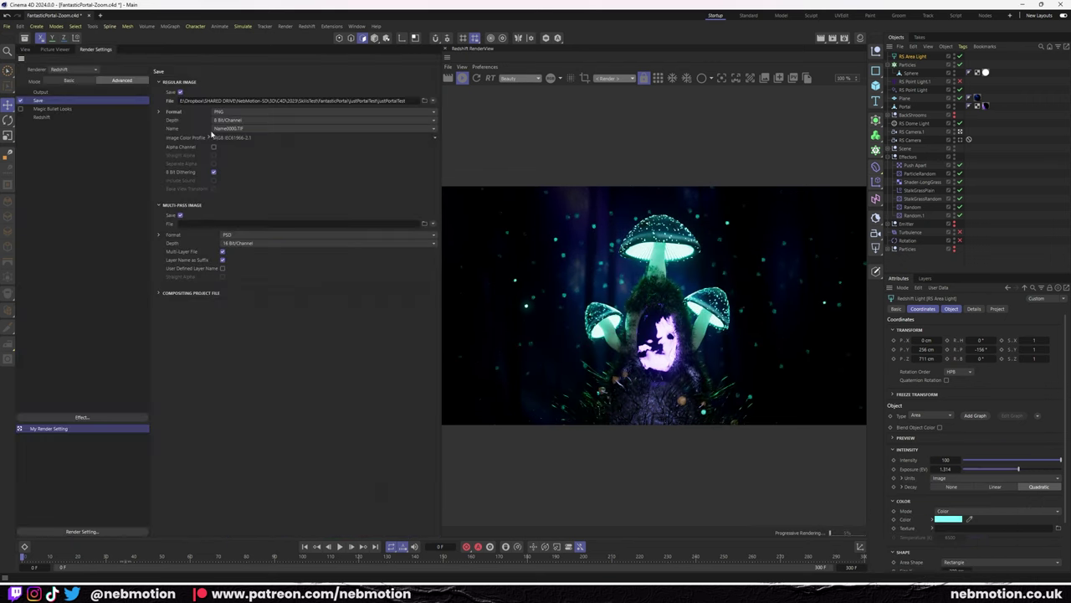
pyautogui.hotkey('shift', 'r')
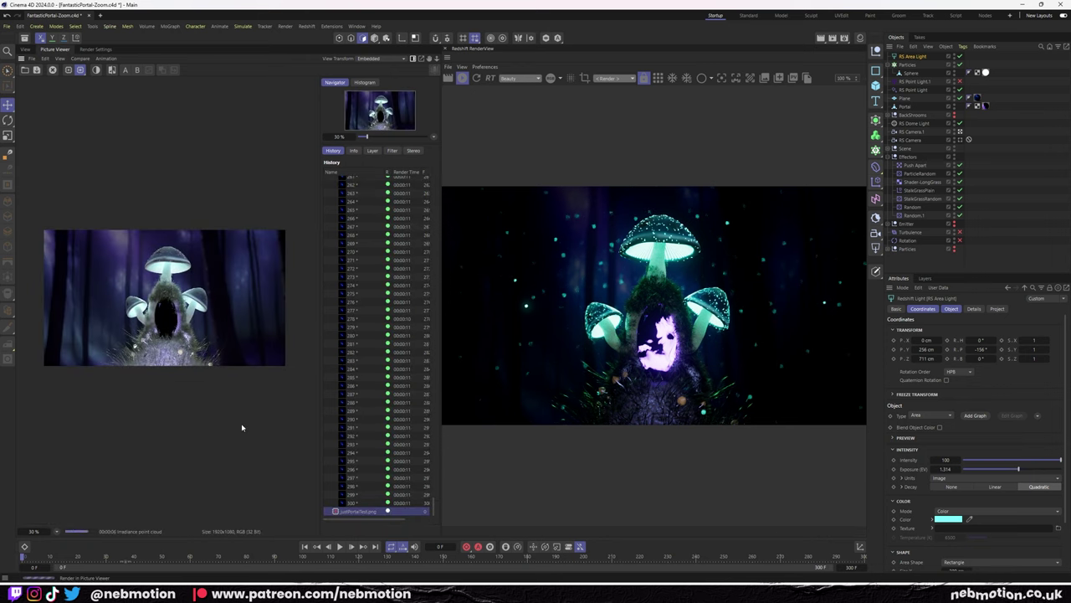
pyautogui.scroll(3, 208, 350)
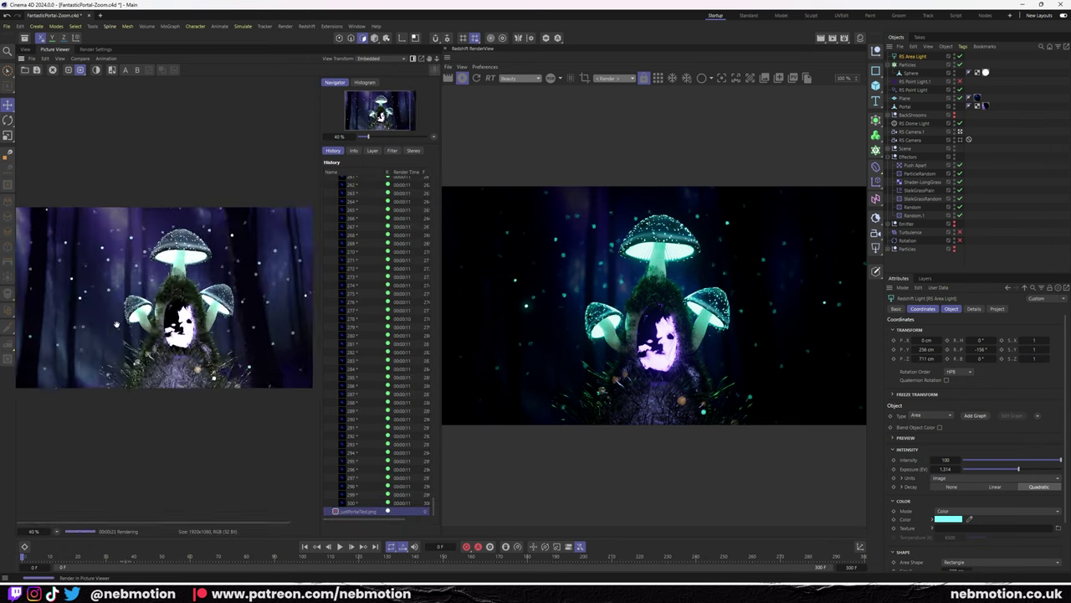
pyautogui.moveTo(45, 235); pyautogui.dragTo(216, 222)
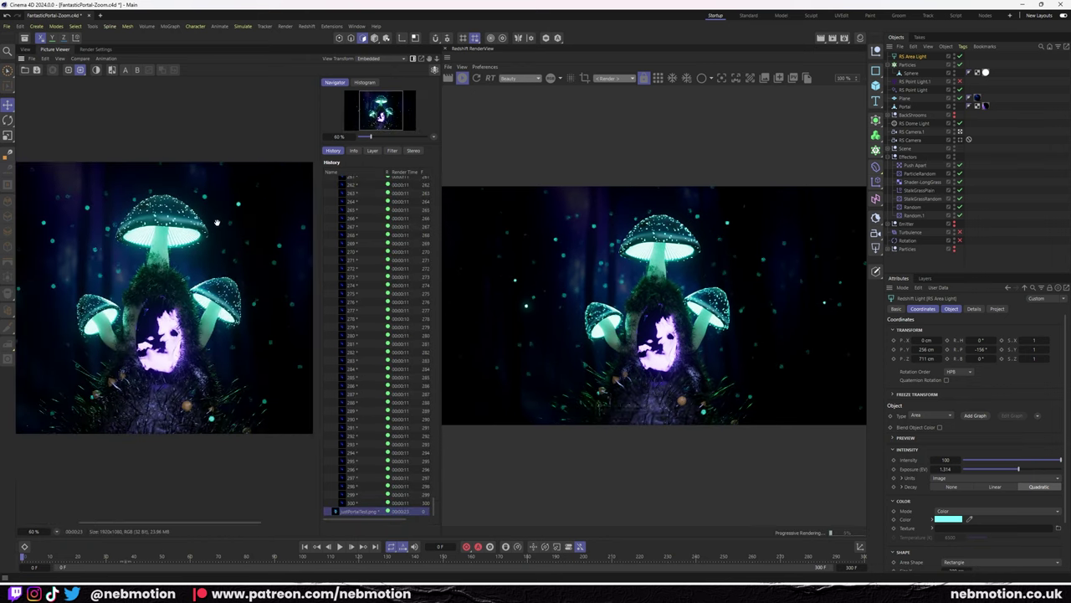
pyautogui.scroll(-1, 134, 245)
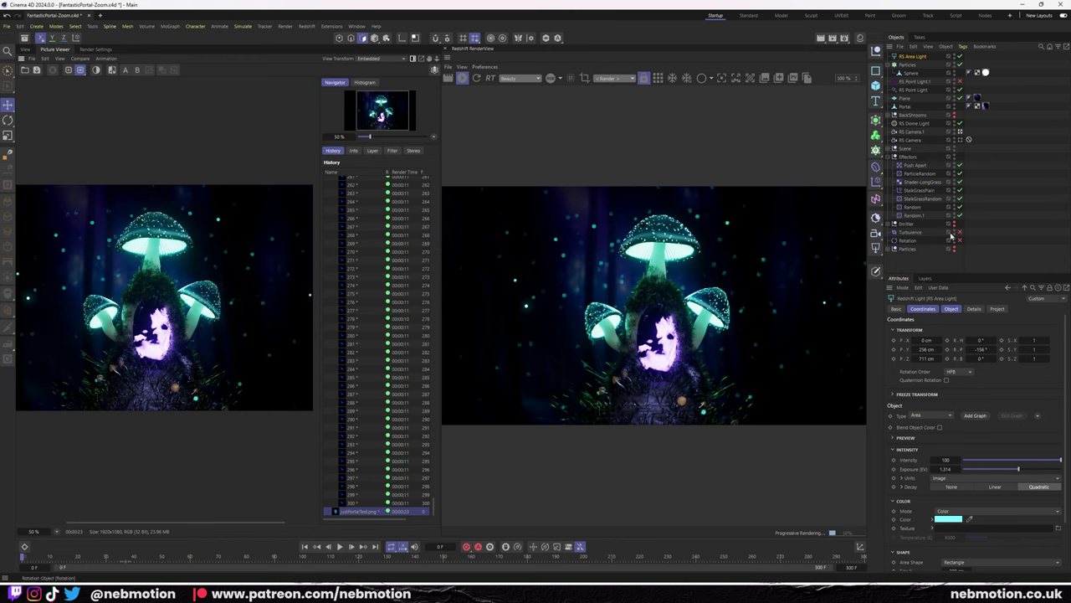
pyautogui.scroll(-3, 243, 348)
pyautogui.scroll(4, 209, 334)
pyautogui.scroll(-2, 186, 328)
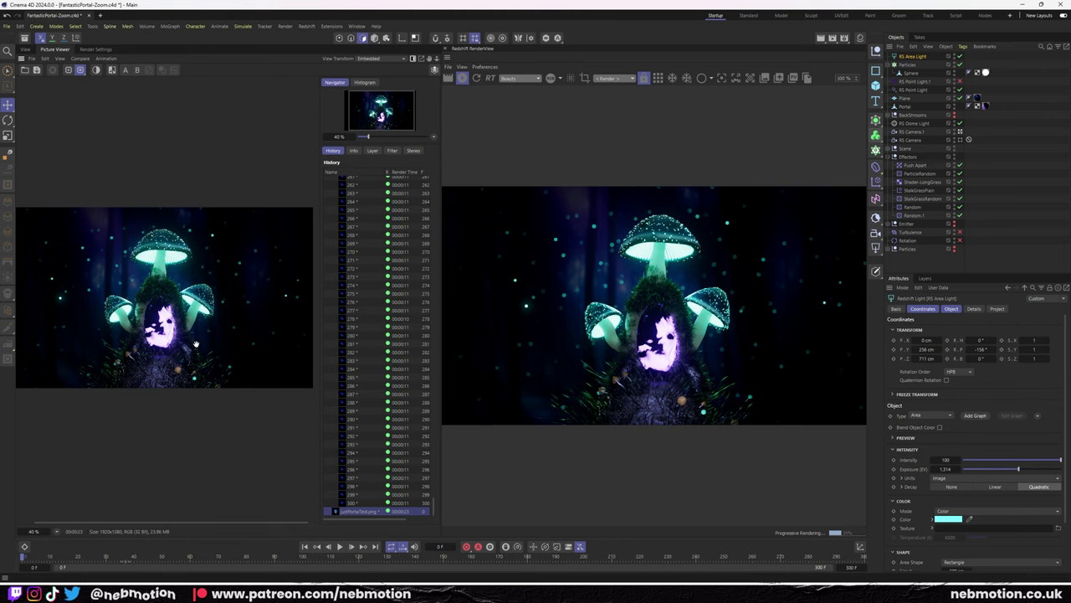
pyautogui.click(910, 74)
pyautogui.click(25, 49)
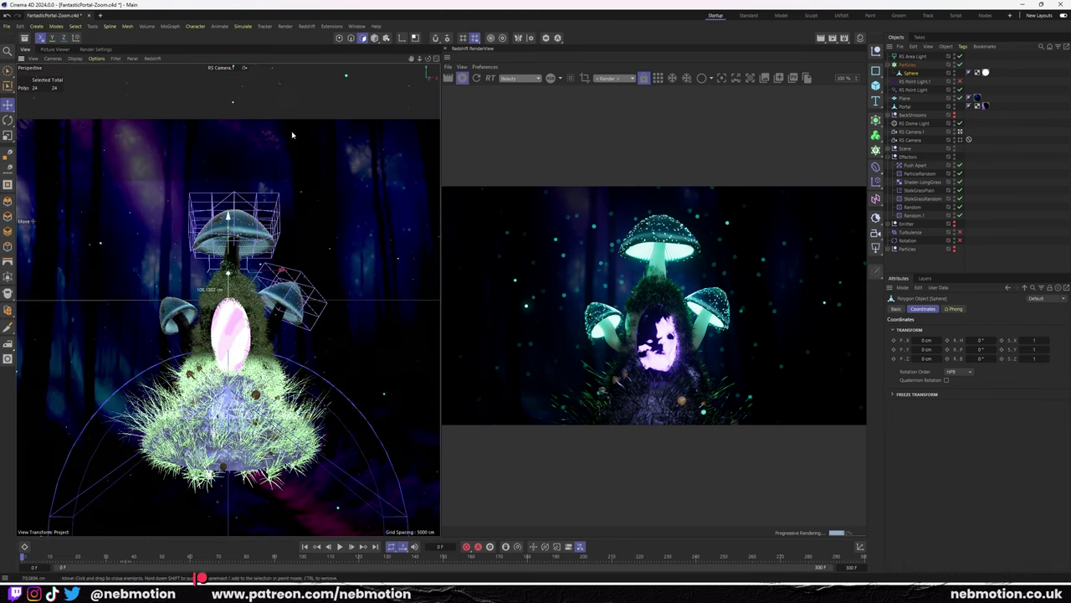
# Enlarge the particle sphere and wire a new Fresnel node into Particle2's emission colour.
pyautogui.press('t')
pyautogui.moveTo(58, 170); pyautogui.dragTo(116, 171)
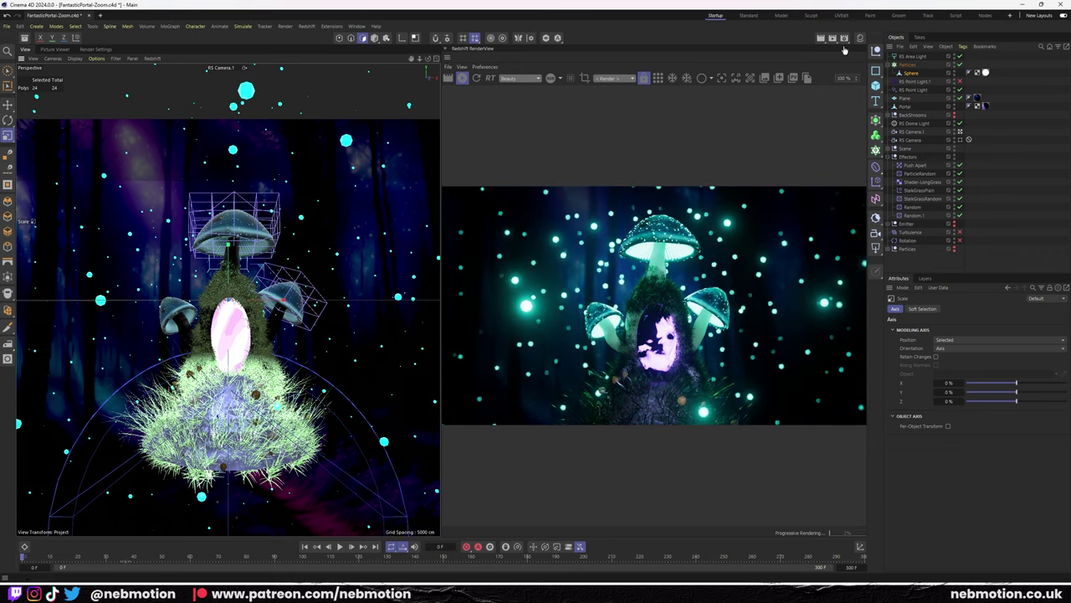
pyautogui.click(636, 287)
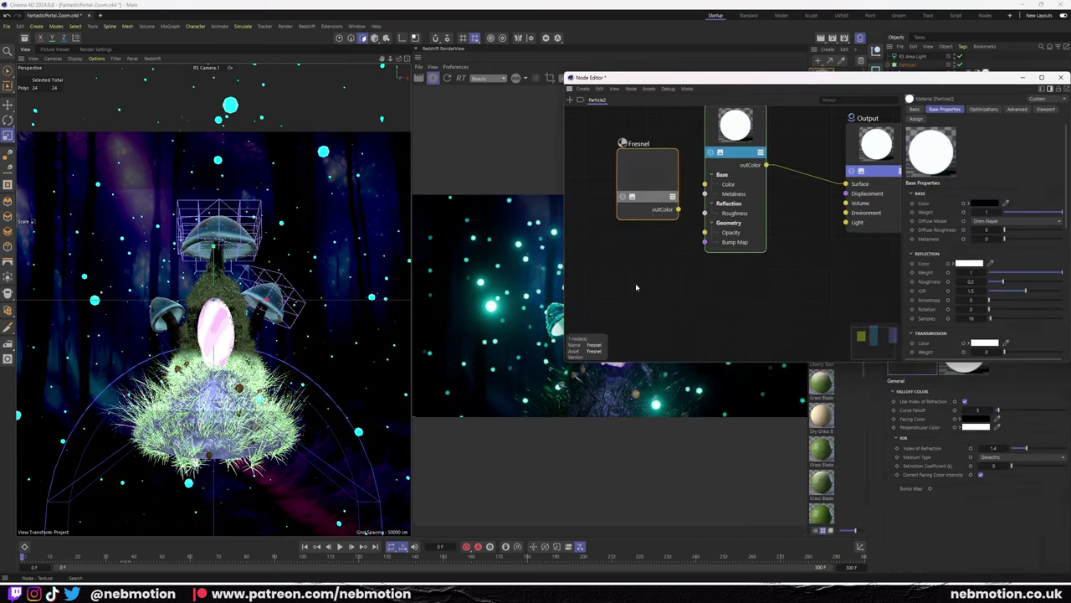
pyautogui.moveTo(649, 168); pyautogui.dragTo(605, 167)
pyautogui.rightClick(736, 167)
pyautogui.moveTo(778, 183)
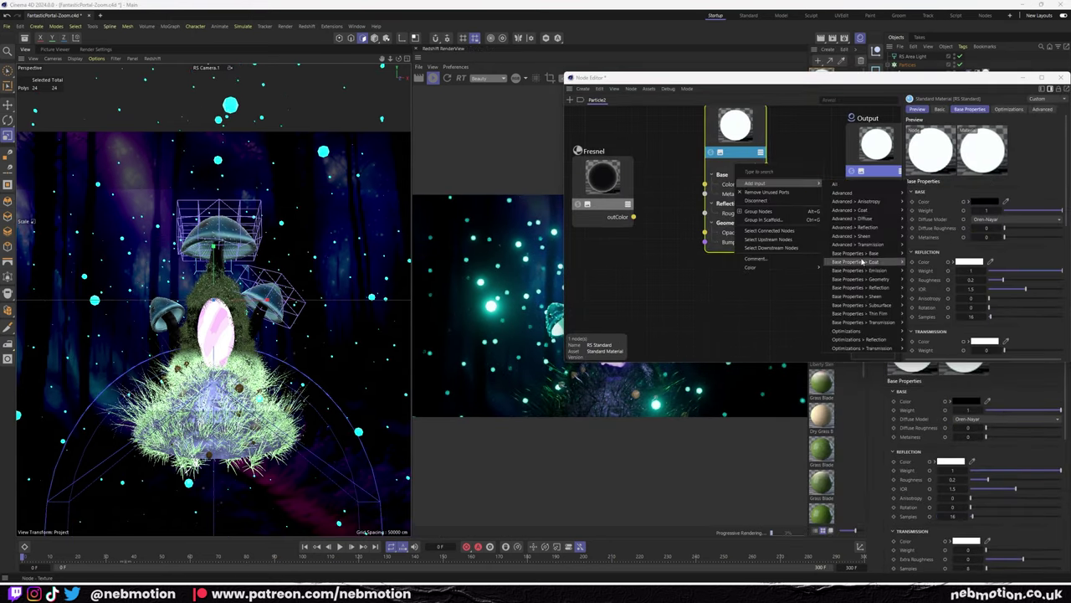
pyautogui.click(858, 271)
pyautogui.moveTo(634, 217); pyautogui.dragTo(704, 232)
# Set the Fresnel edge colour to cyan and adjust its curve falloff, ending at 0.
pyautogui.click(603, 177)
pyautogui.click(994, 219)
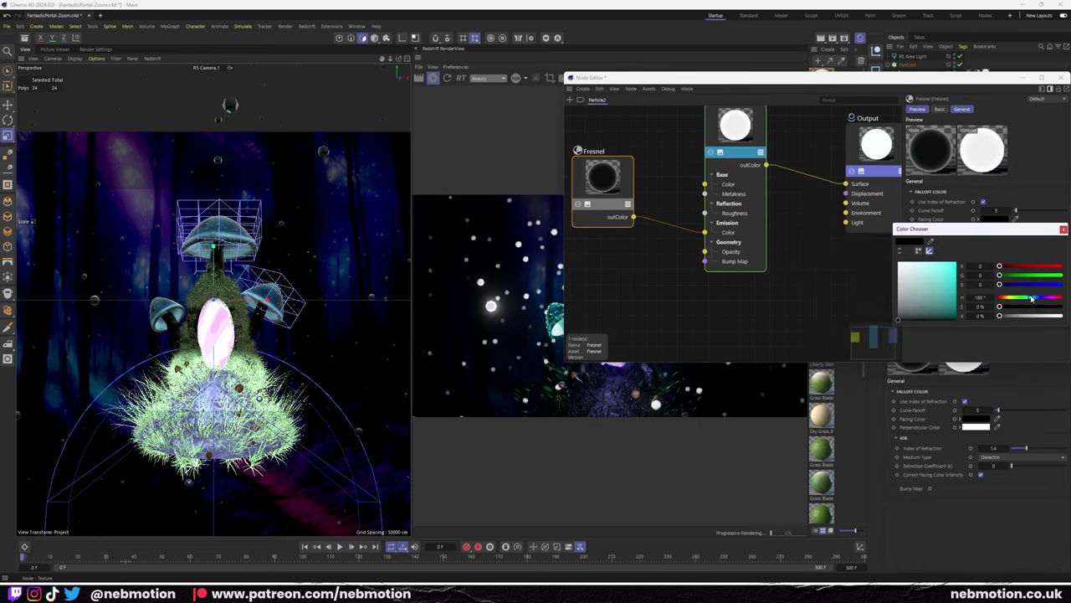
pyautogui.moveTo(1032, 299); pyautogui.dragTo(929, 285)
pyautogui.moveTo(1016, 210); pyautogui.dragTo(1022, 212)
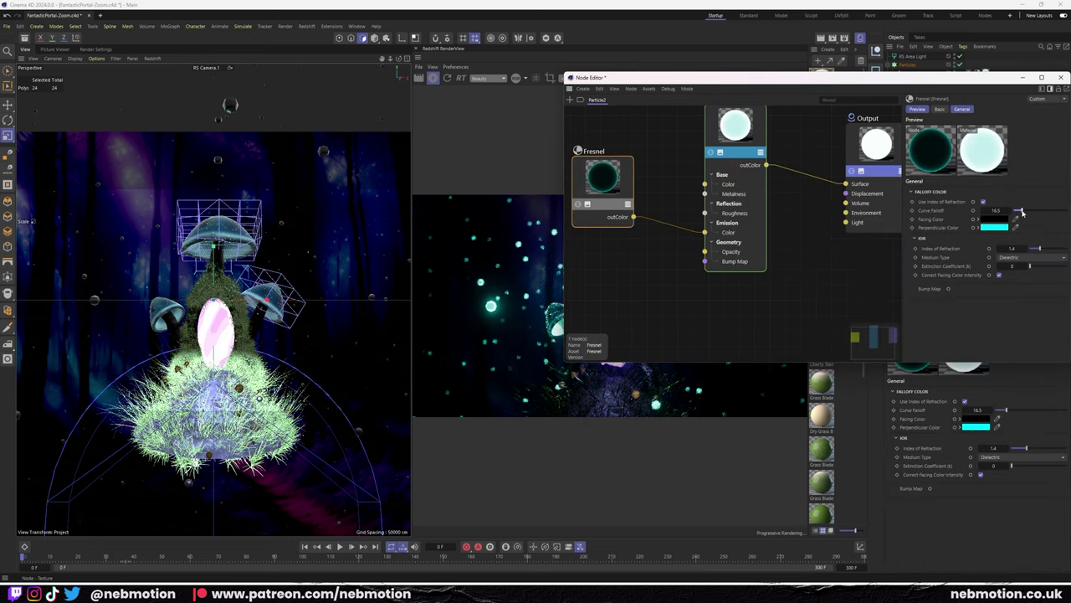
pyautogui.moveTo(837, 77); pyautogui.dragTo(747, 336)
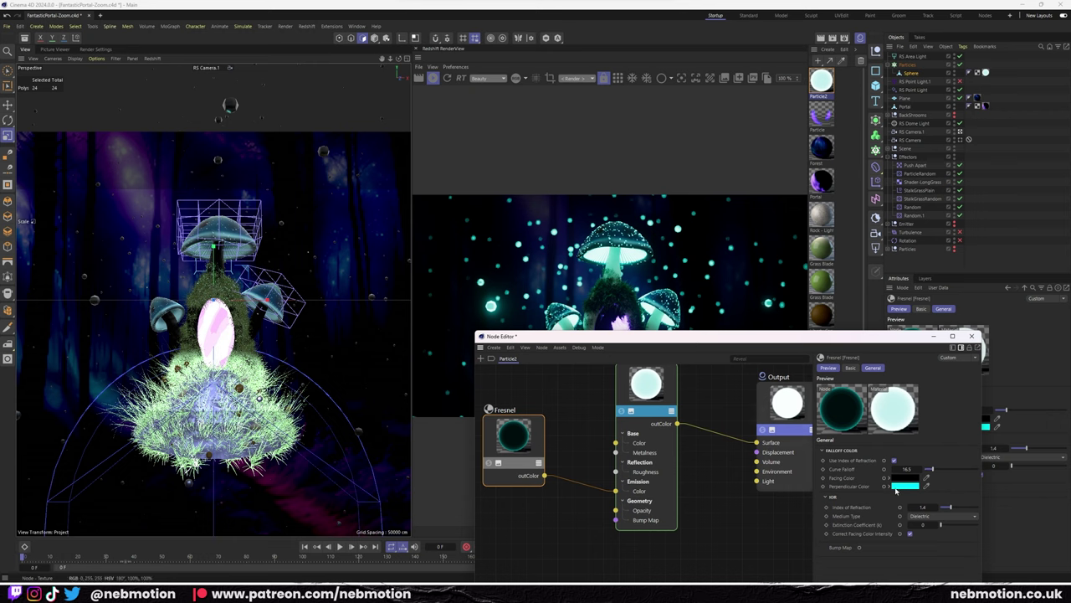
pyautogui.moveTo(931, 469)
pyautogui.mouseDown()
pyautogui.moveTo(959, 469)
pyautogui.moveTo(911, 471)
pyautogui.mouseUp()
pyautogui.moveTo(711, 335); pyautogui.dragTo(496, 335)
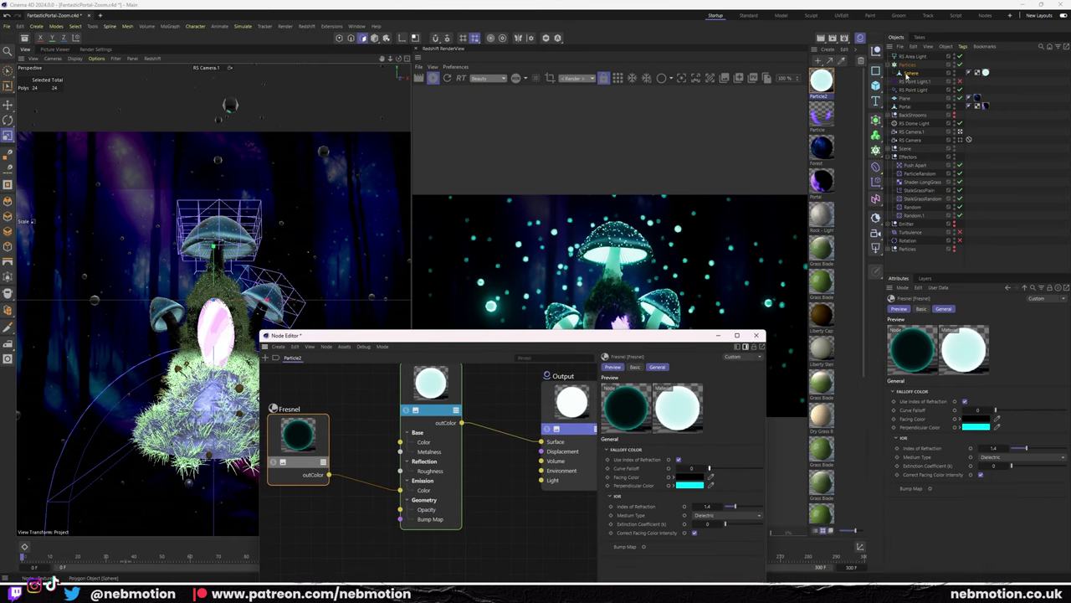
# Try putting the particle sphere under a Subdivision Surface, then undo it.
pyautogui.click(910, 73)
pyautogui.keyDown('alt'); pyautogui.click(875, 117); pyautogui.keyUp('alt')
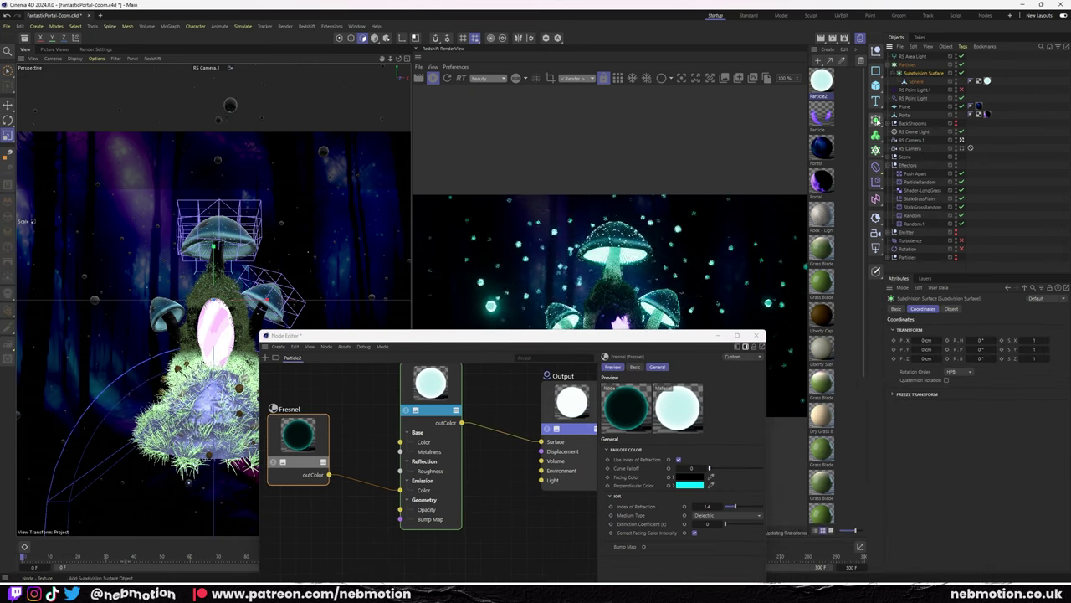
pyautogui.moveTo(642, 340)
pyautogui.mouseDown()
pyautogui.moveTo(889, 418)
pyautogui.moveTo(776, 472)
pyautogui.mouseUp()
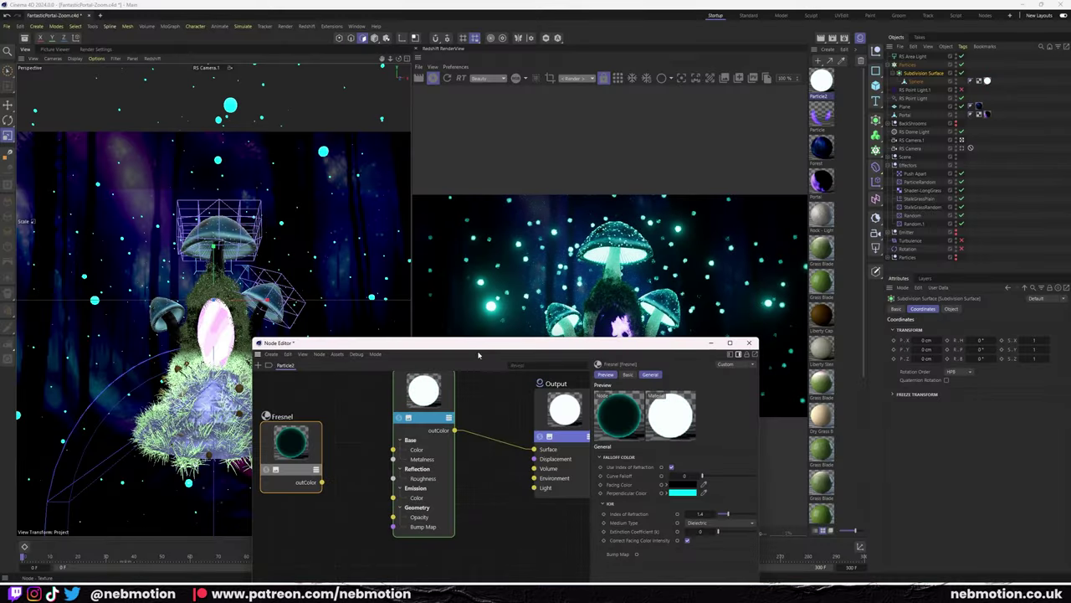
pyautogui.hotkey('ctrl', 'z')
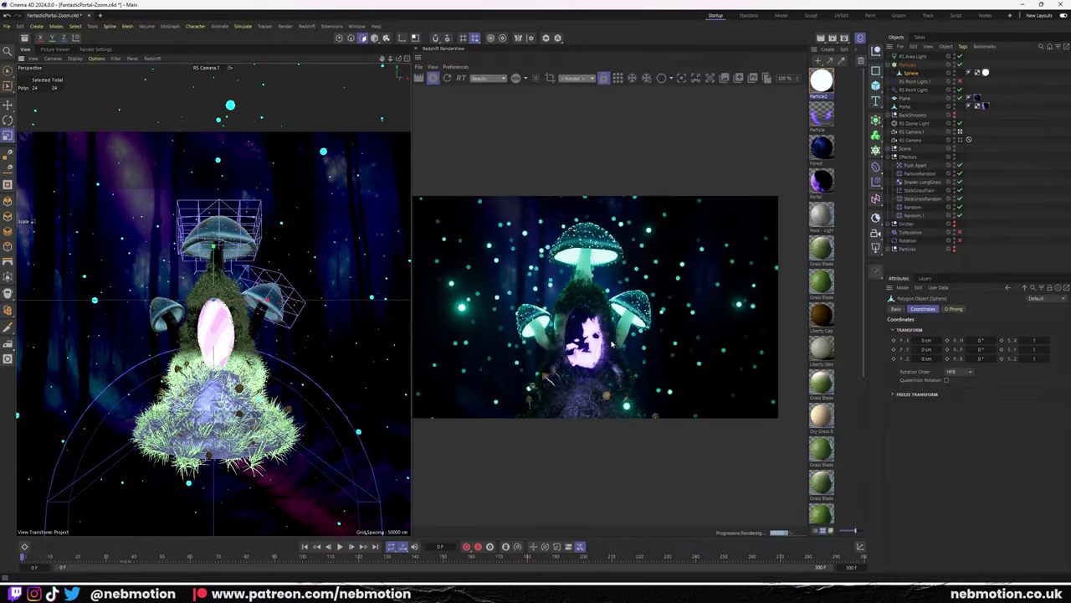
# Reduce the cloner count to 12 per axis and disable the mushroom Scene null.
pyautogui.moveTo(925, 385); pyautogui.dragTo(998, 458)
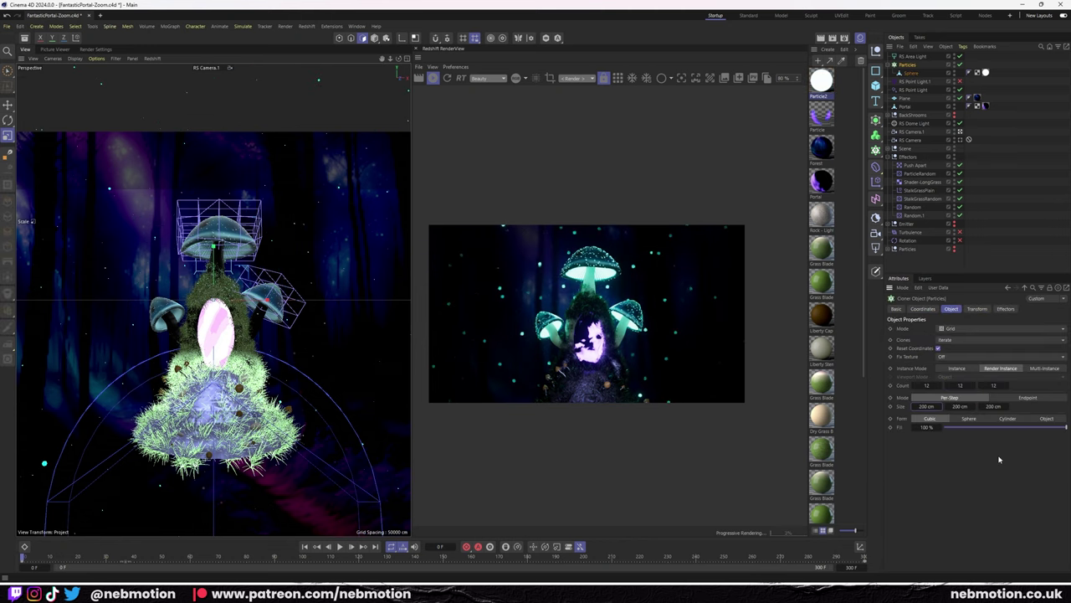
pyautogui.hotkey('ctrl', 'b')
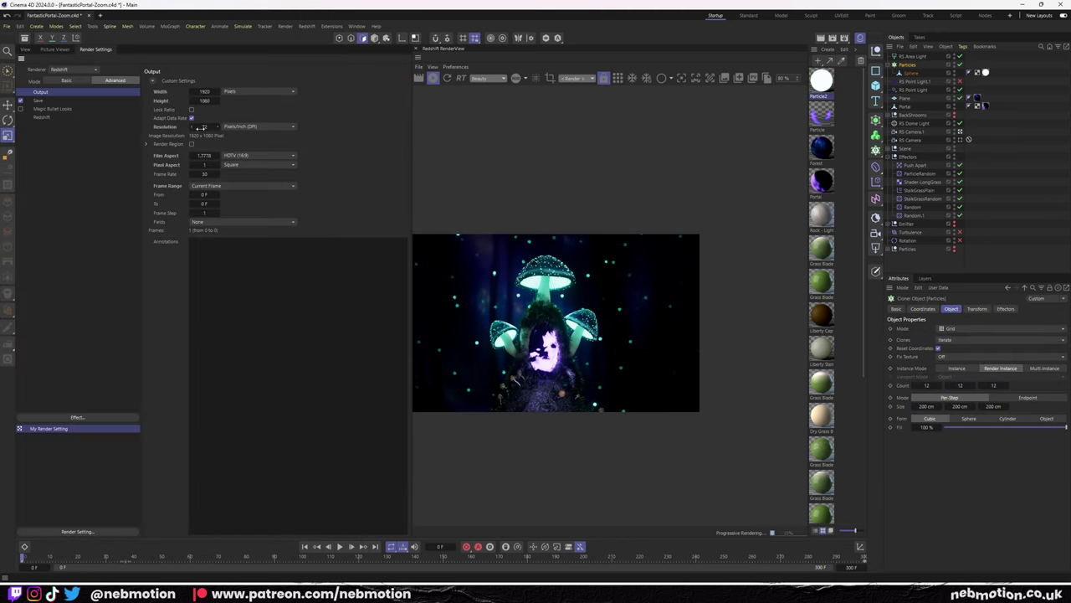
pyautogui.click(917, 131)
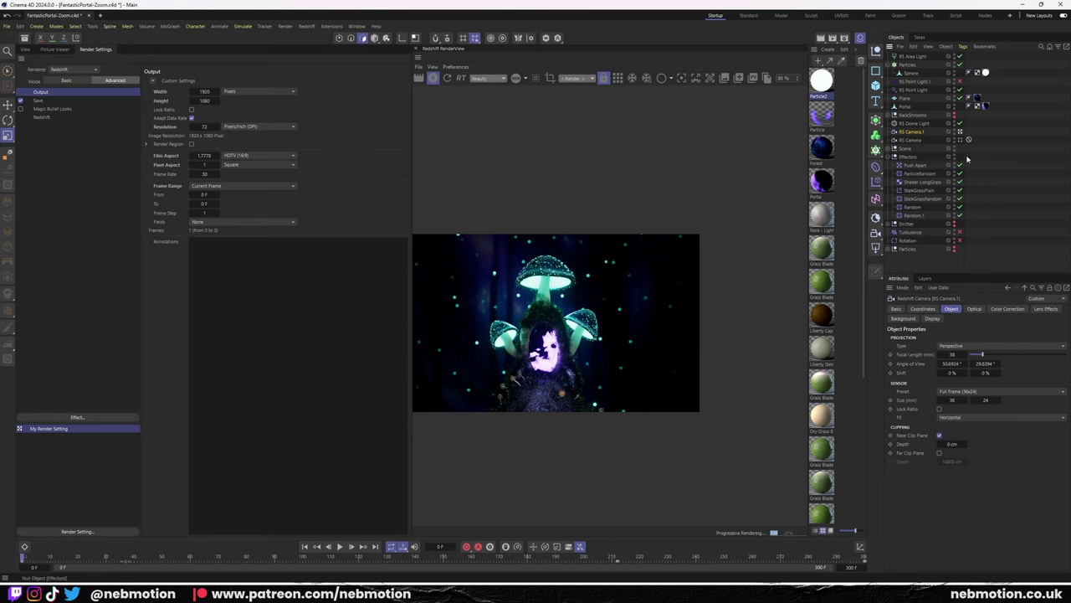
pyautogui.click(905, 148)
pyautogui.click(894, 156)
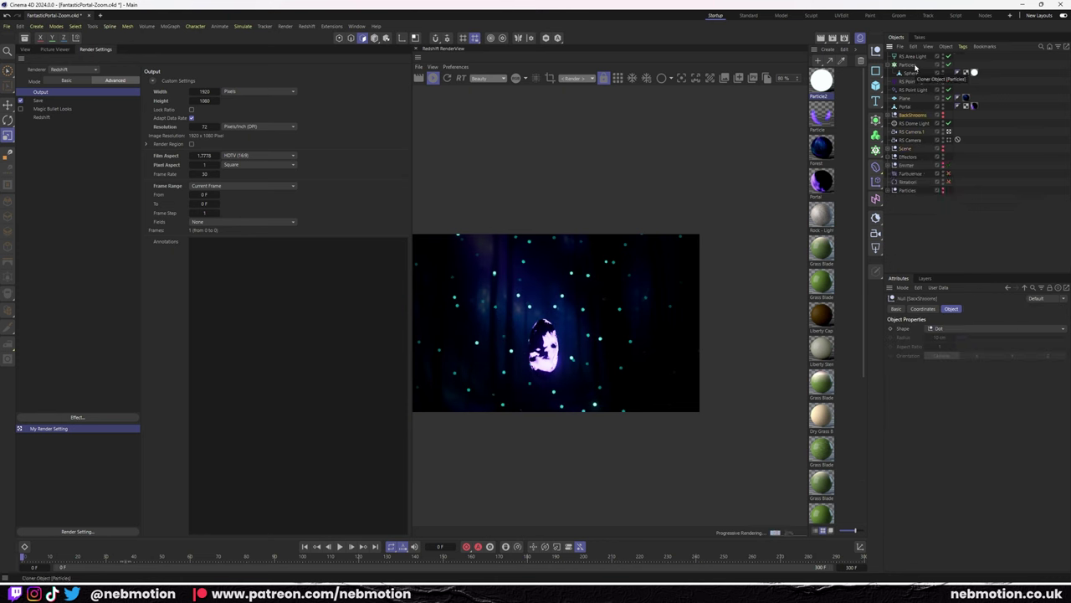
# Save render output into a new BokehTest folder and render to the Picture Viewer.
pyautogui.click(37, 100)
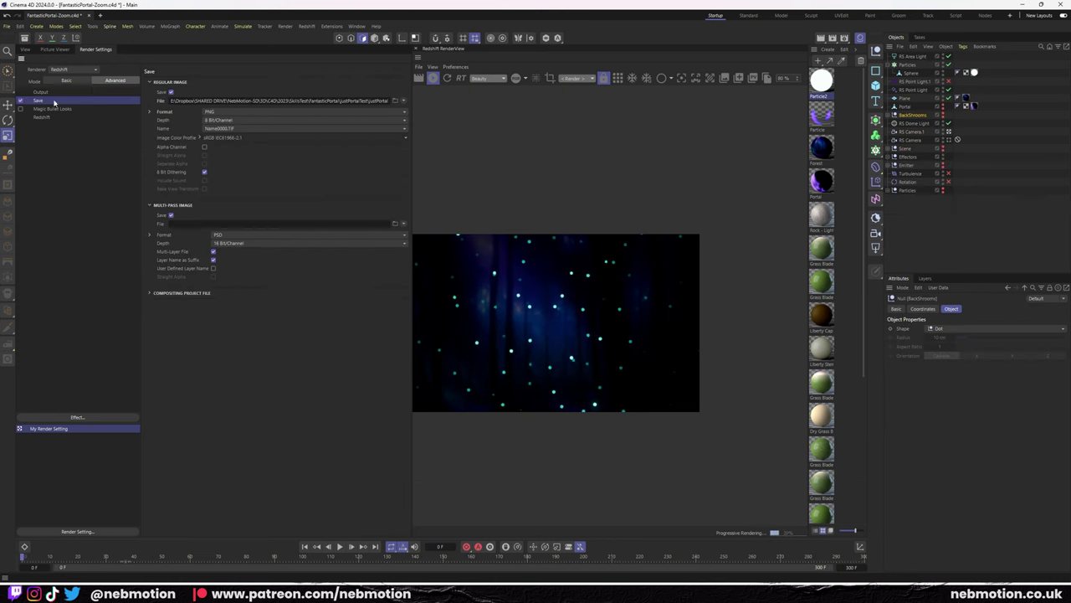
pyautogui.click(403, 100)
pyautogui.click(52, 52)
pyautogui.write('BokehTest')
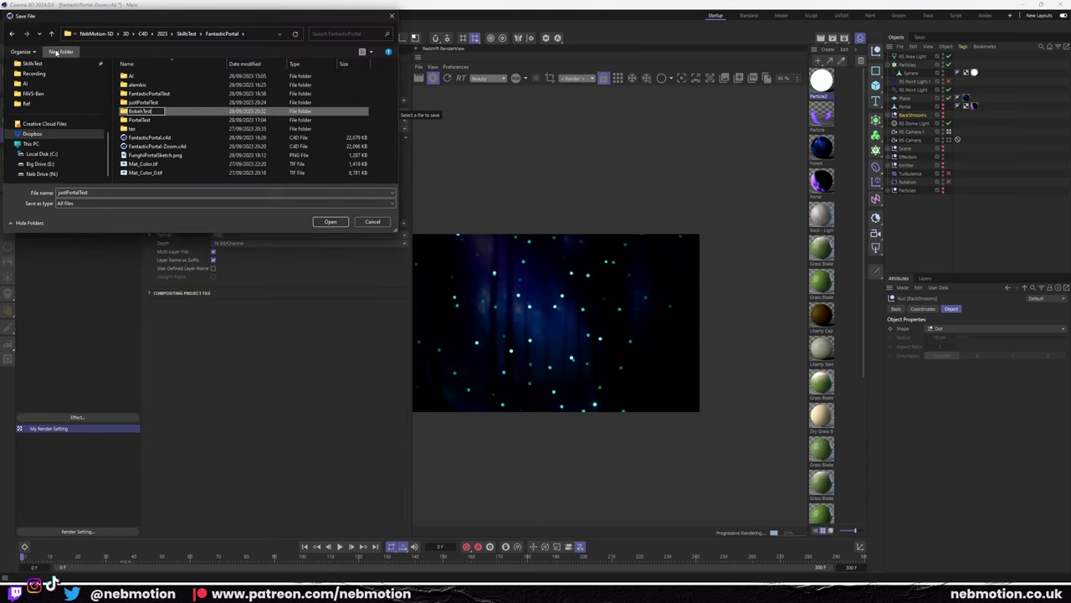
pyautogui.press('Return')
pyautogui.press('Return')
pyautogui.press('Return')
pyautogui.hotkey('shift', 'r')
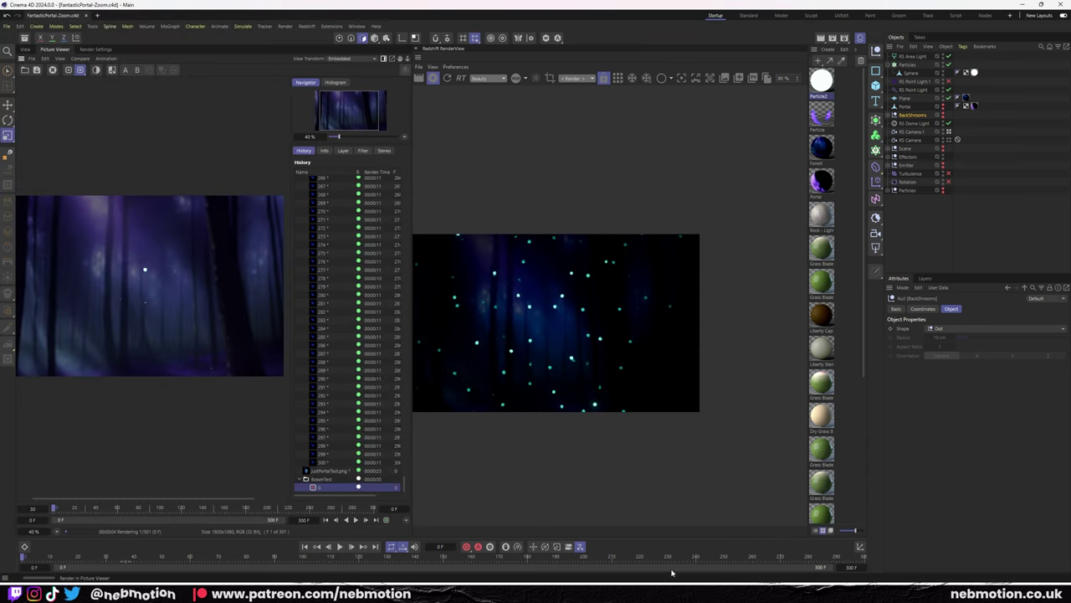